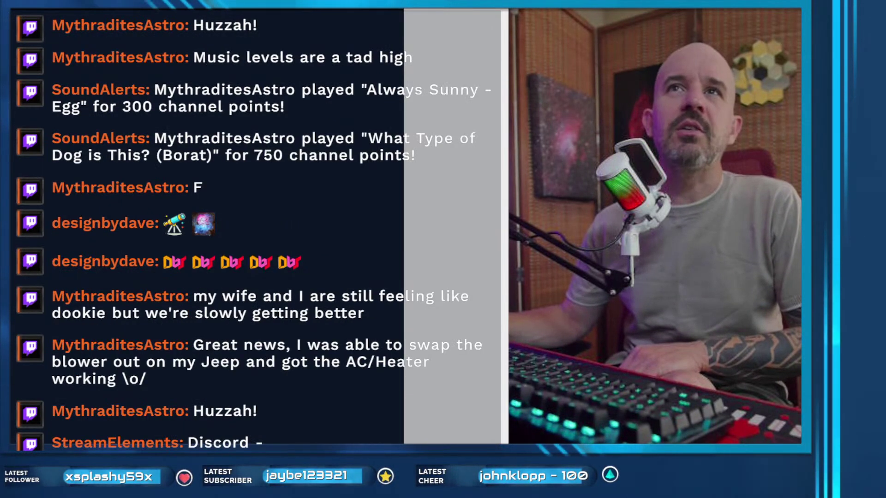
pyautogui.moveTo(404, 220); pyautogui.dragTo(506, 257)
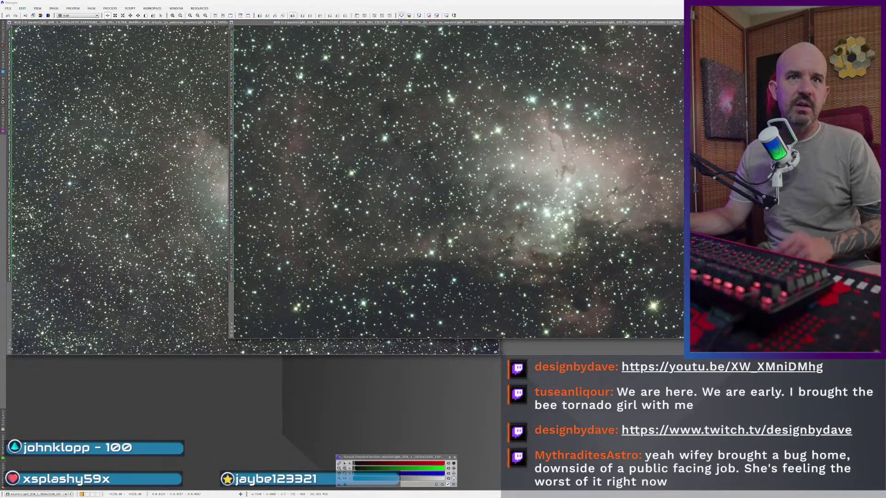
# - Reposition the close-up nebula image over the wide-field one and bring each to the front in turn to compare them
pyautogui.click(329, 173)
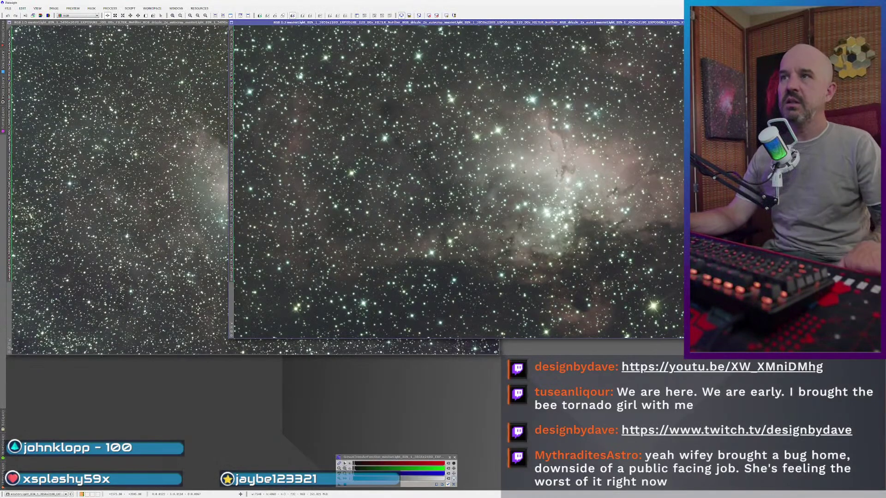
pyautogui.doubleClick(459, 22)
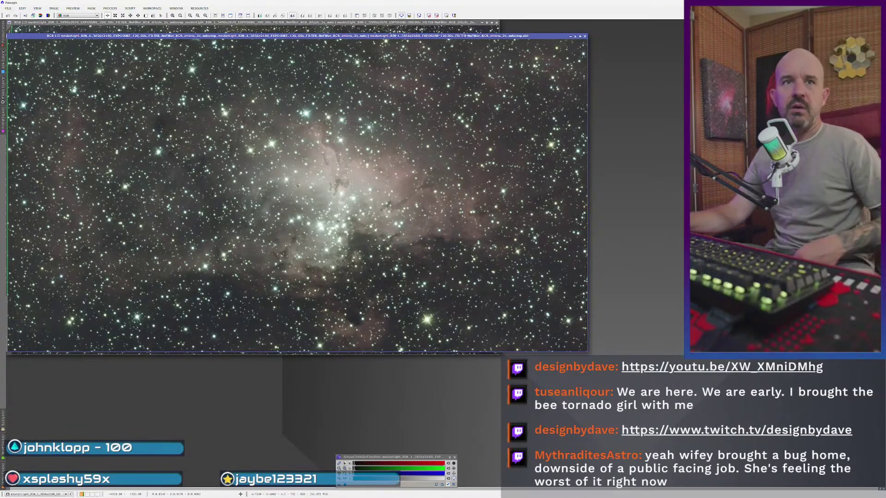
pyautogui.doubleClick(325, 36)
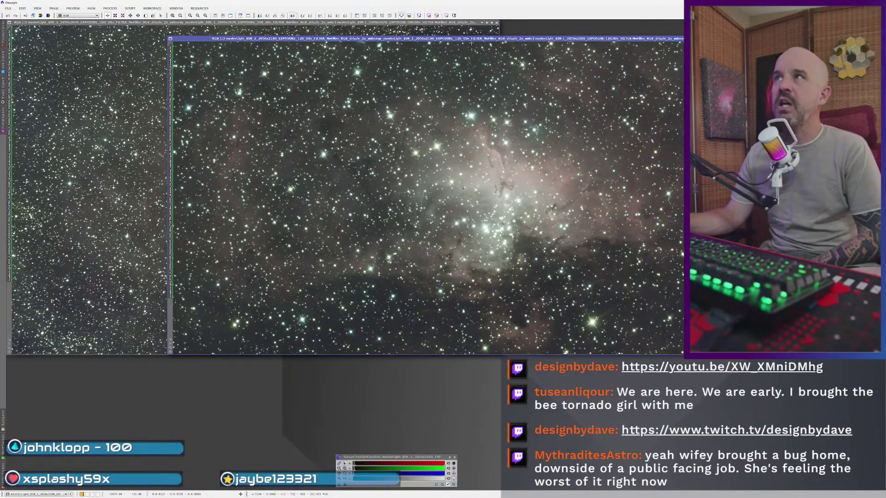
pyautogui.doubleClick(299, 38)
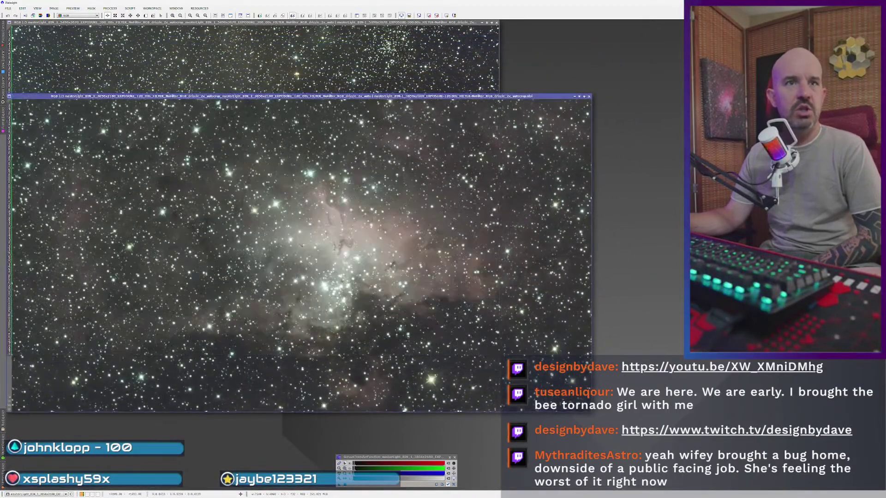
pyautogui.click(396, 82)
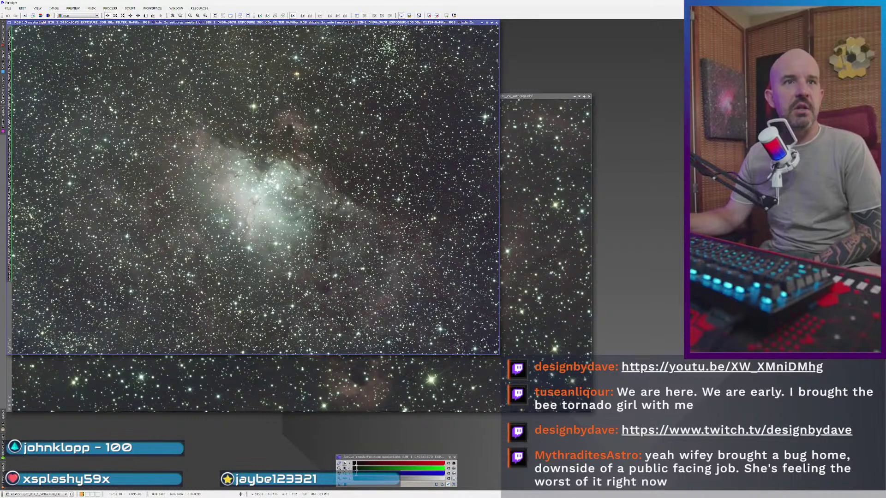
pyautogui.click(532, 248)
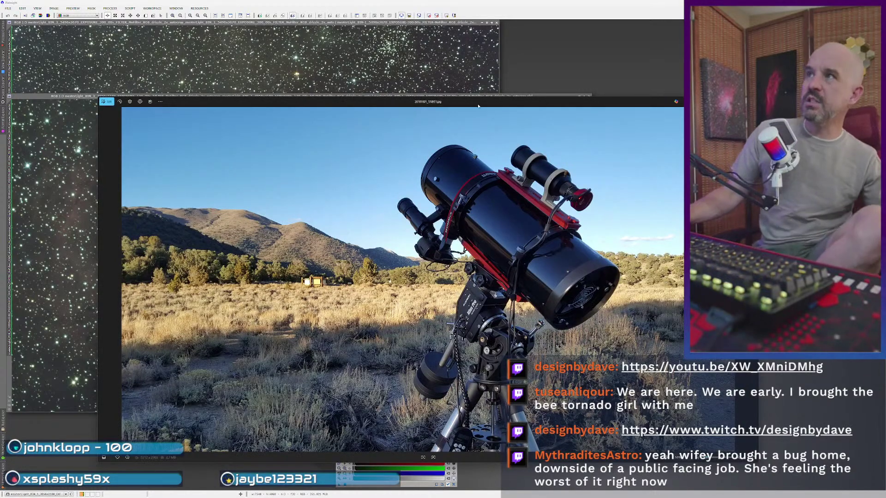
# - Move and enlarge the desert telescope photo's window over the nebula images, and zoom in on the Orion Atlas Pro mount
pyautogui.moveTo(478, 105); pyautogui.dragTo(391, 31)
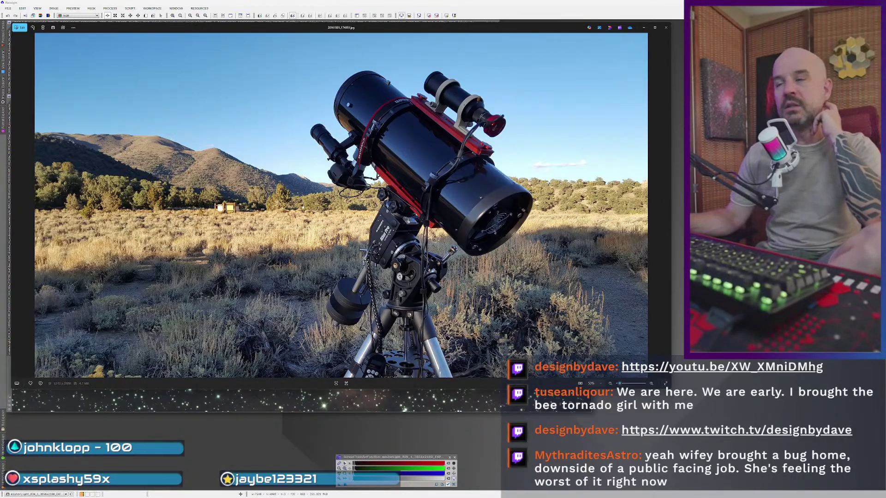
pyautogui.moveTo(672, 387); pyautogui.dragTo(666, 445)
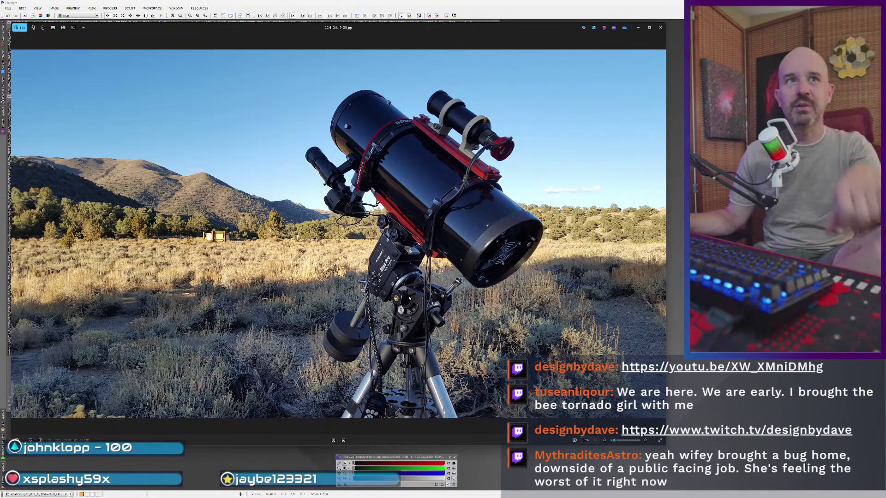
pyautogui.scroll(5, 368, 260)
pyautogui.scroll(1, 369, 260)
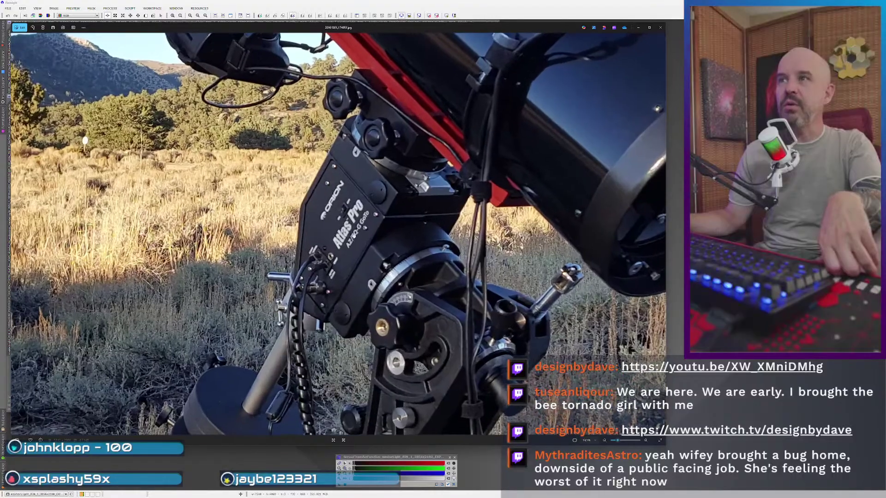
pyautogui.scroll(-1, 448, 329)
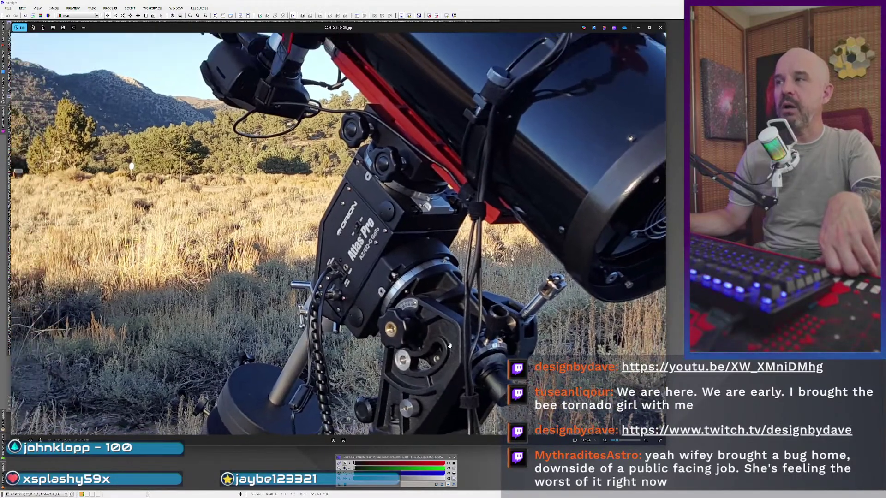
pyautogui.scroll(-2, 416, 346)
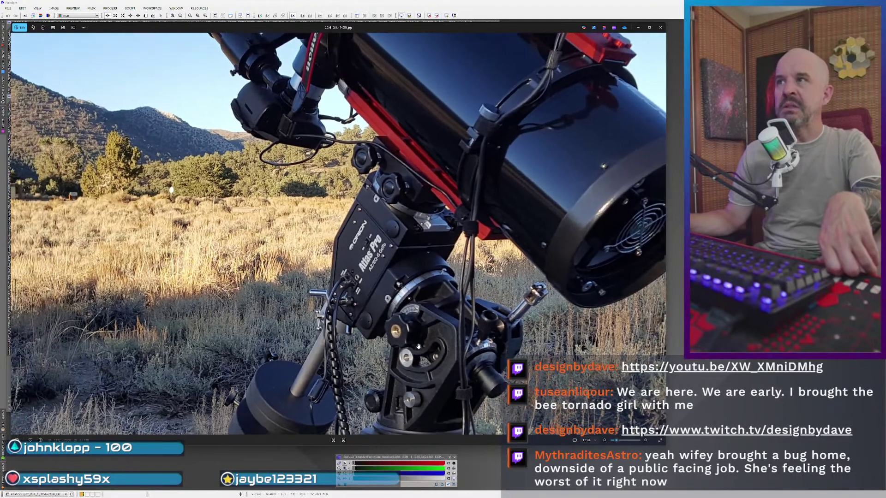
pyautogui.scroll(-1, 418, 346)
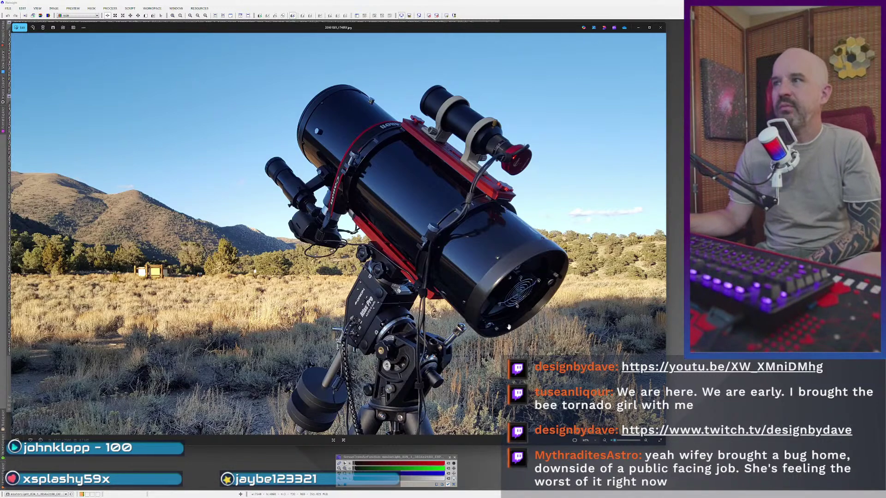
# - Inspect the Canon camera attached to the telescope in the desert photo up close, and return to the full photo
pyautogui.scroll(4, 385, 253)
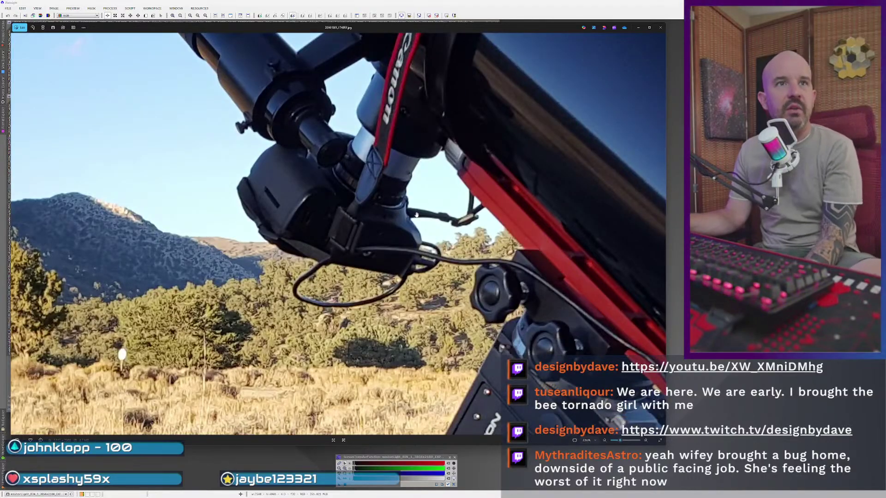
pyautogui.scroll(-4, 429, 227)
pyautogui.scroll(-3, 429, 226)
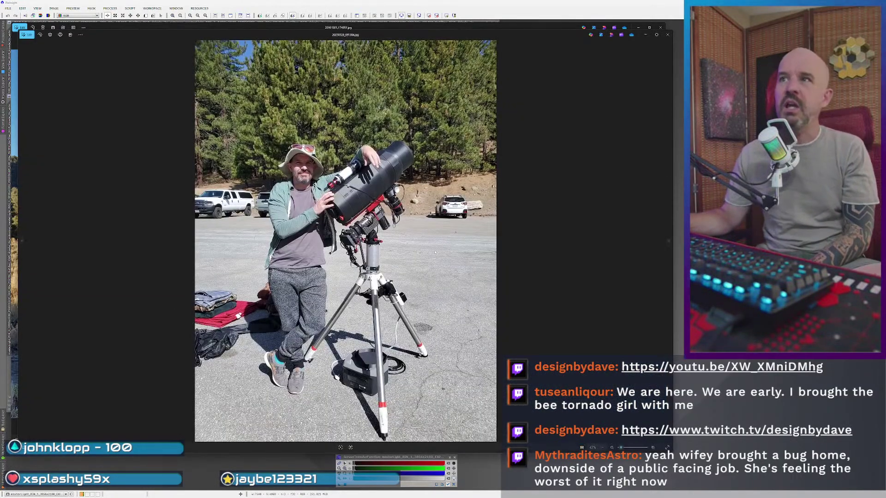
# - Enlarge the photo of the man with the black telescope, snap it to half the screen, and bring the desert telescope photo forward
pyautogui.scroll(5, 345, 205)
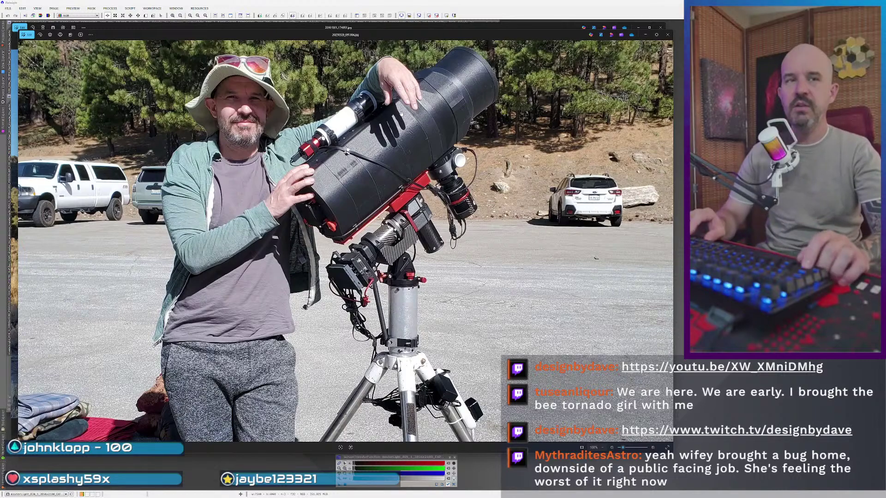
pyautogui.press('super+Left')
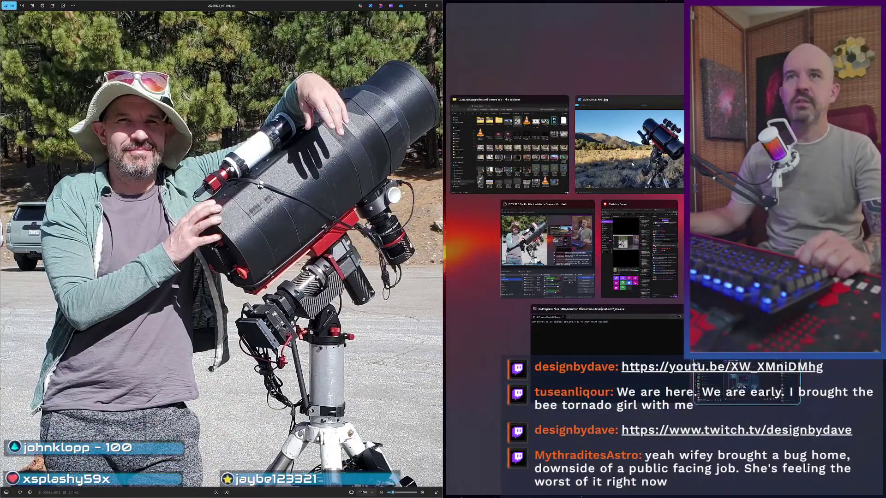
pyautogui.click(629, 148)
pyautogui.press('super+Down')
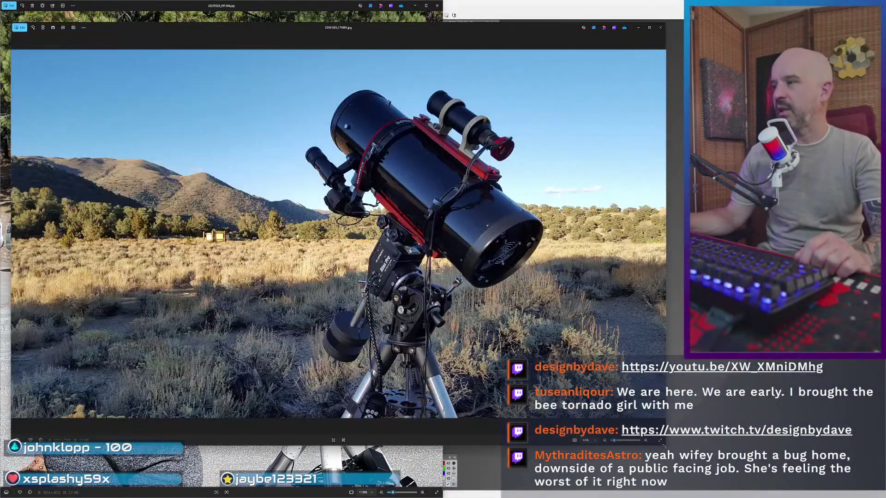
# - Narrow the desert telescope photo's window and place it at full height beside the photo of the man with the telescope
pyautogui.press('super+Left')
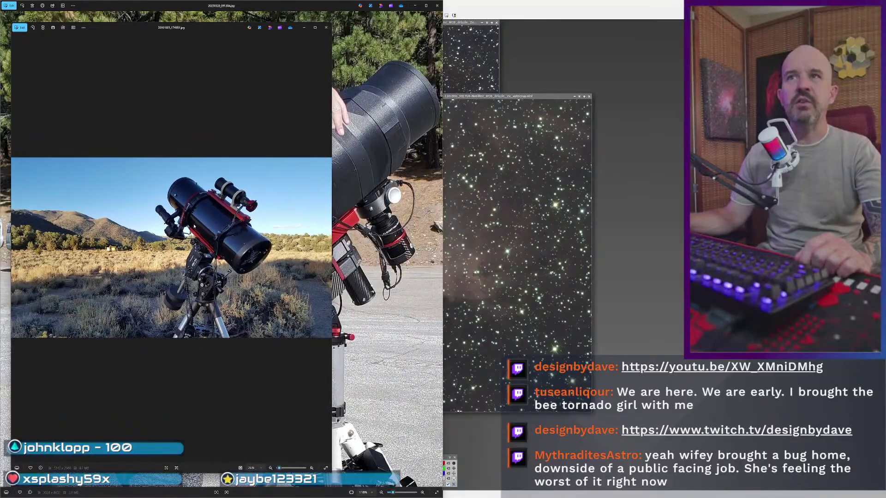
pyautogui.scroll(3, 194, 226)
pyautogui.press('super+Right')
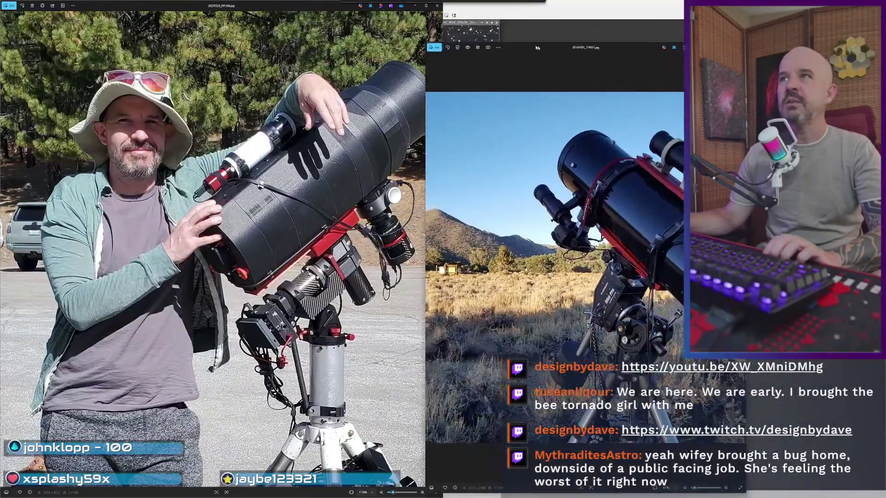
pyautogui.click(271, 214)
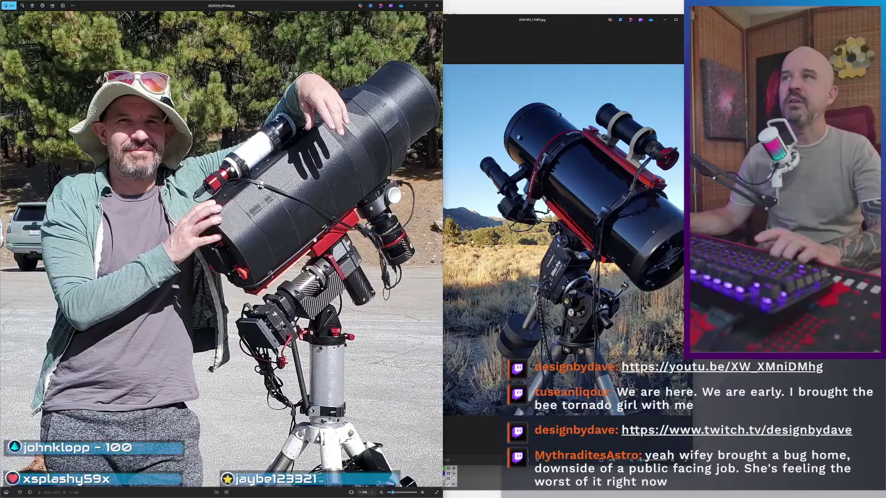
pyautogui.press('super+Left')
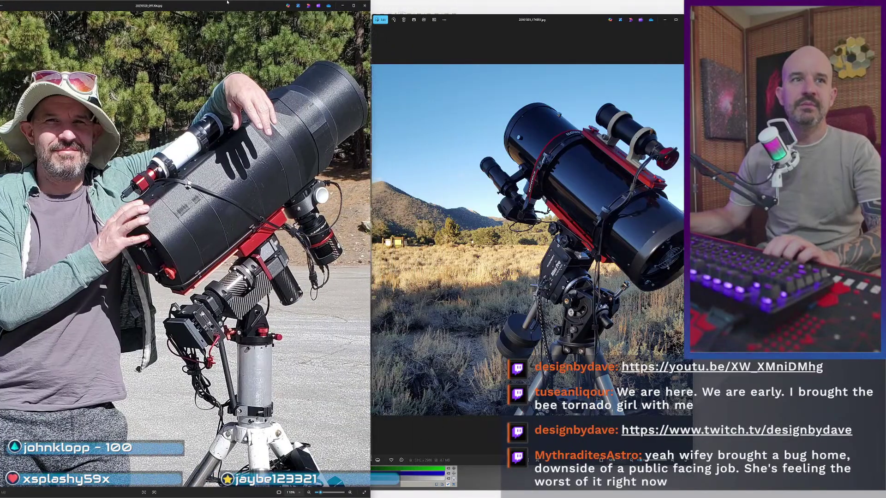
pyautogui.moveTo(569, 19); pyautogui.dragTo(530, 23)
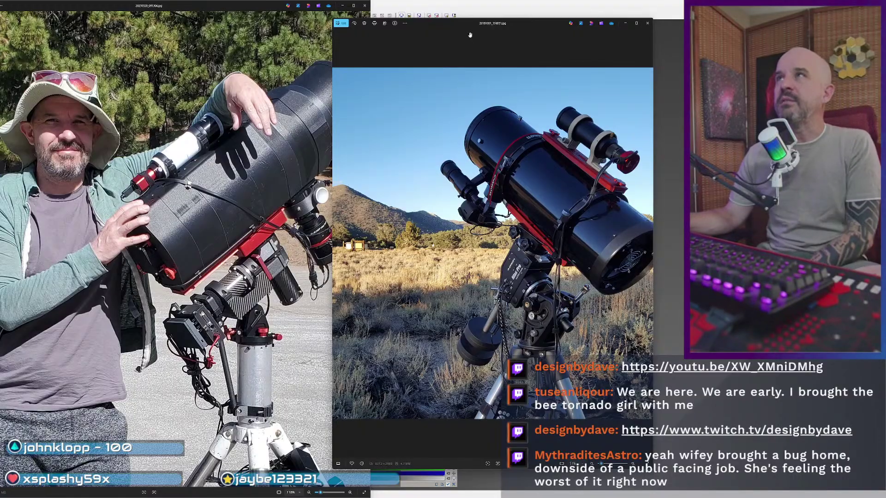
pyautogui.doubleClick(469, 18)
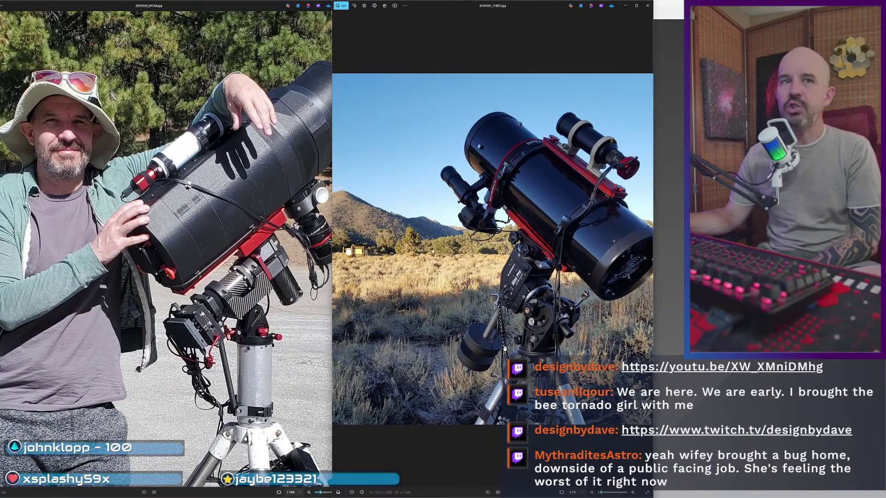
# - Zoom in on the desert telescope and reframe both photos so the two telescopes can be compared side by side
pyautogui.scroll(4, 533, 253)
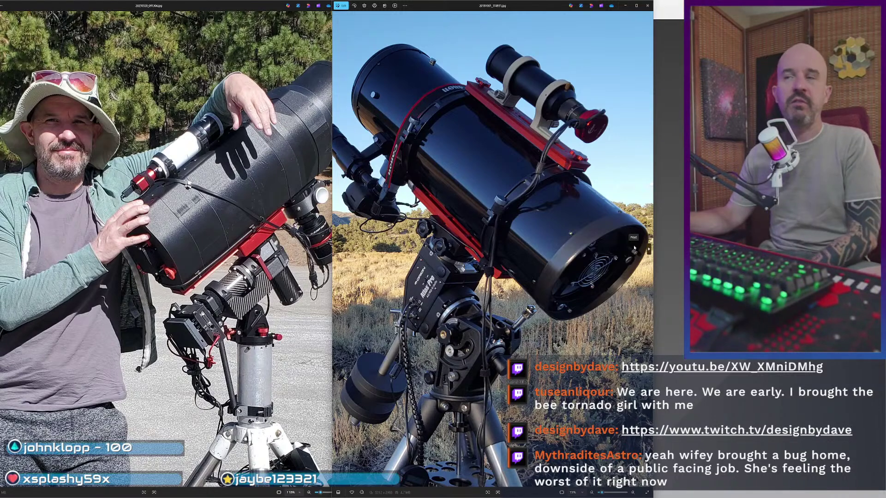
pyautogui.moveTo(185, 5); pyautogui.dragTo(197, 8)
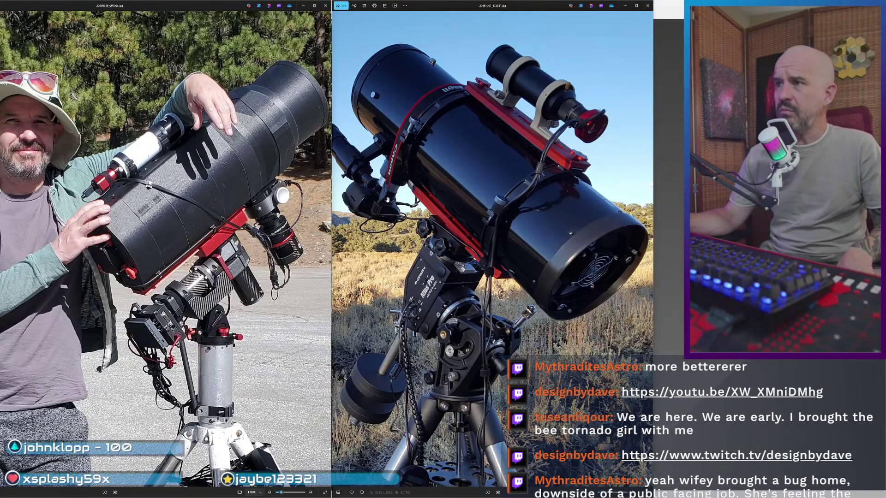
pyautogui.moveTo(346, 162); pyautogui.dragTo(356, 172)
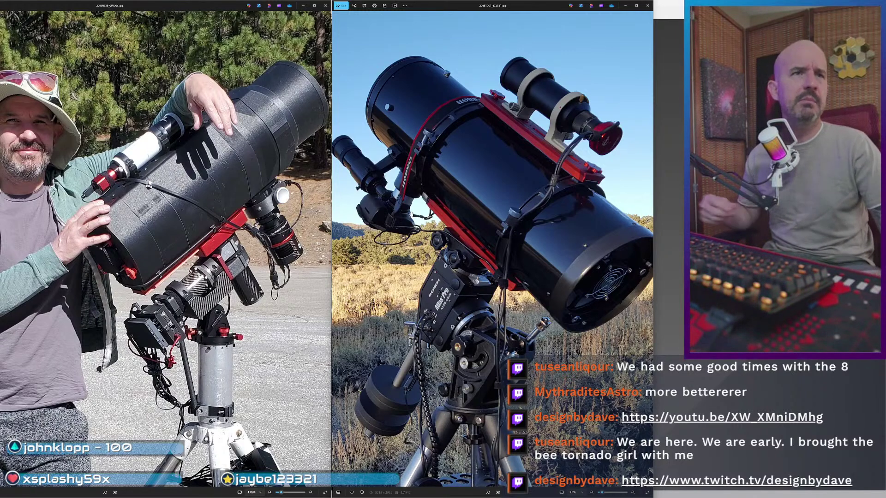
pyautogui.moveTo(505, 286); pyautogui.dragTo(504, 291)
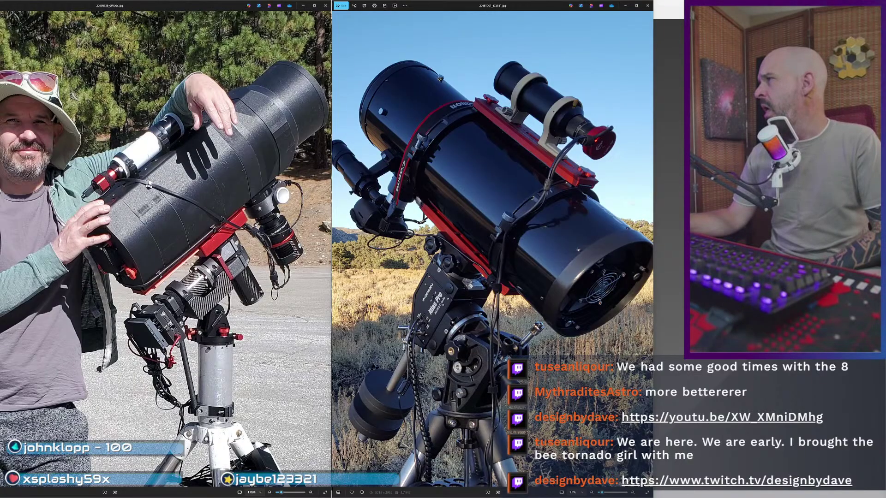
# - Switch to the browser showing the camera sensor size comparison chart and enlarge its window over the telescope photos
pyautogui.hotkey('alt', 'Tab')
pyautogui.moveTo(395, 97); pyautogui.dragTo(288, 62)
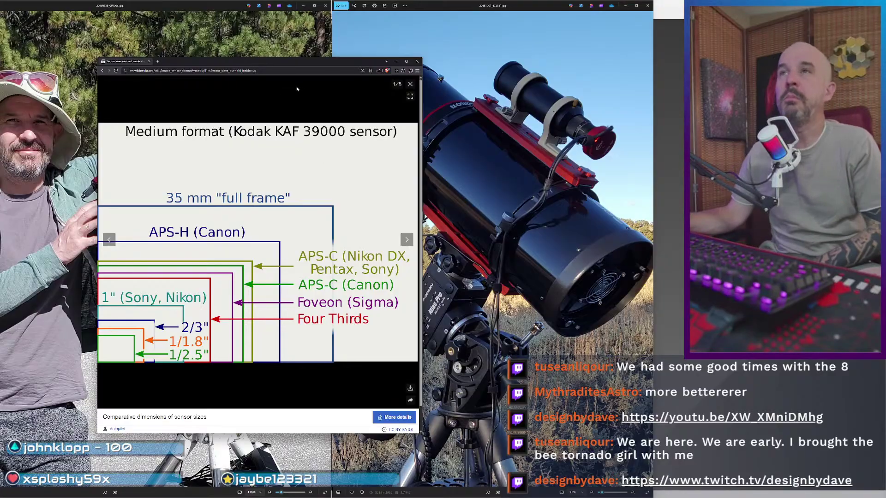
pyautogui.moveTo(295, 63); pyautogui.dragTo(223, 0)
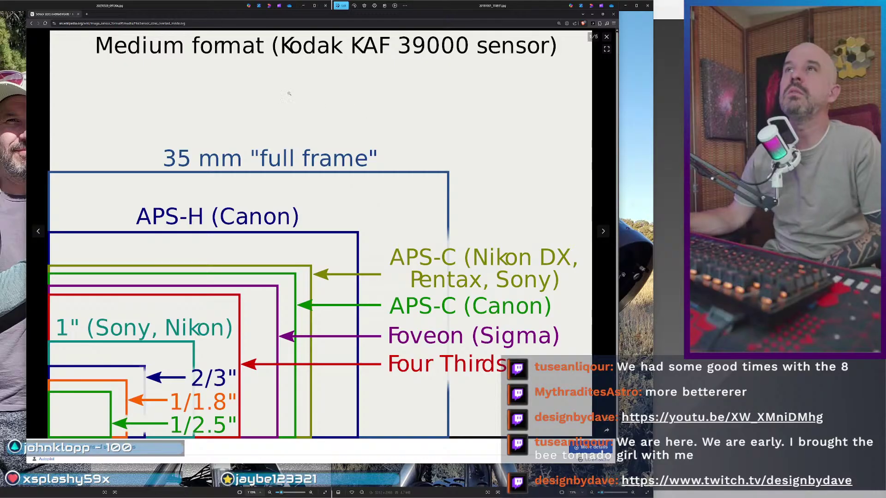
pyautogui.moveTo(287, 17); pyautogui.dragTo(264, 11)
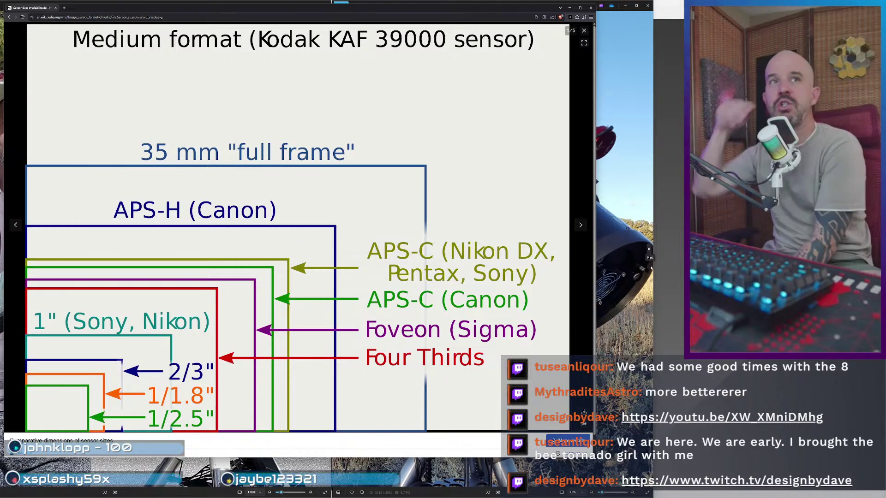
pyautogui.click(610, 31)
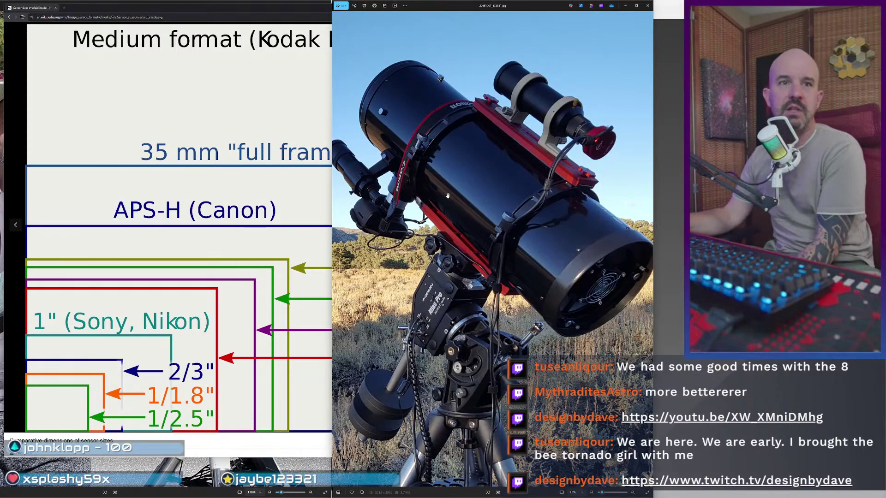
pyautogui.click(144, 154)
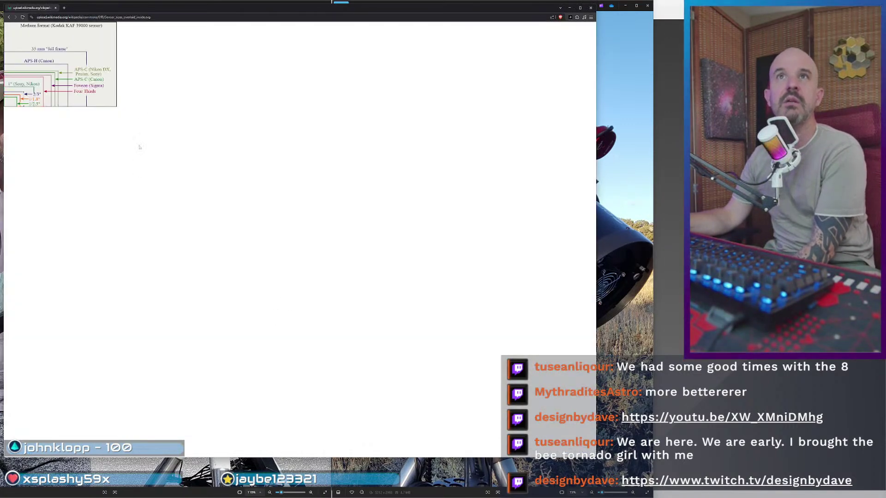
pyautogui.hotkey('alt', 'Left')
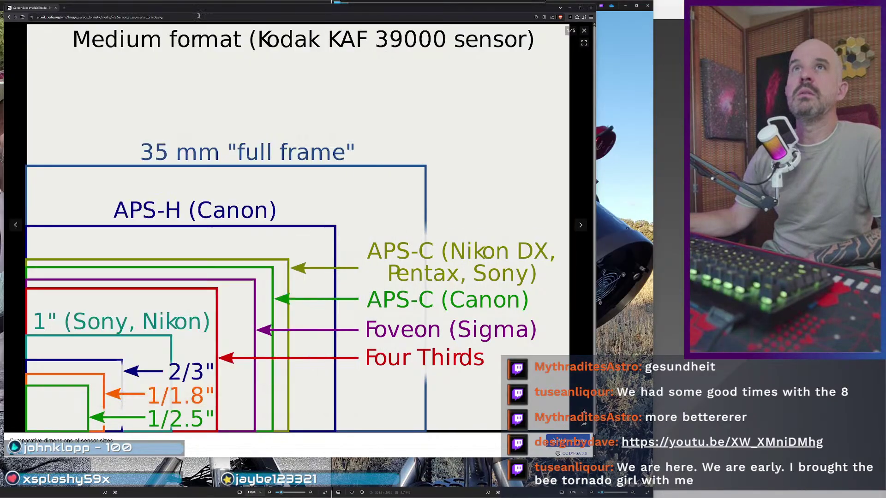
# - Open the Uranus-C Pro cooled camera page and compare its IMX585 sensor specifications with the sensor size chart
pyautogui.scroll(-10, 399, 253)
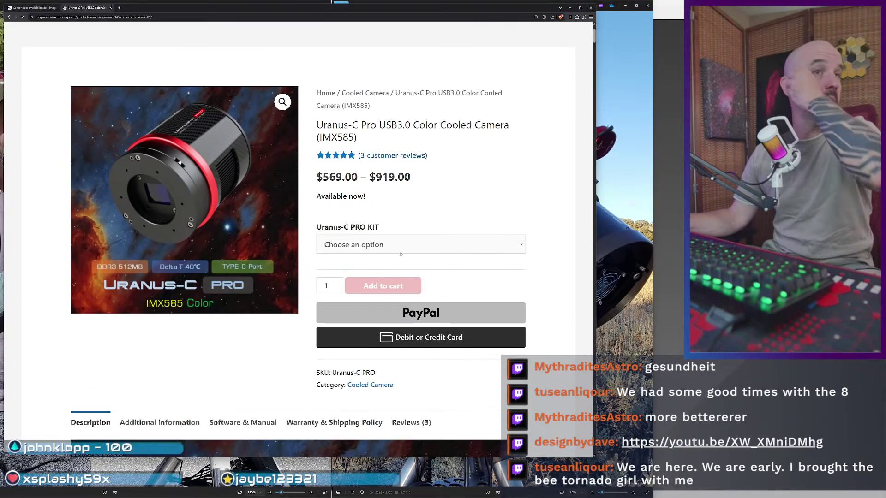
pyautogui.scroll(-5, 400, 257)
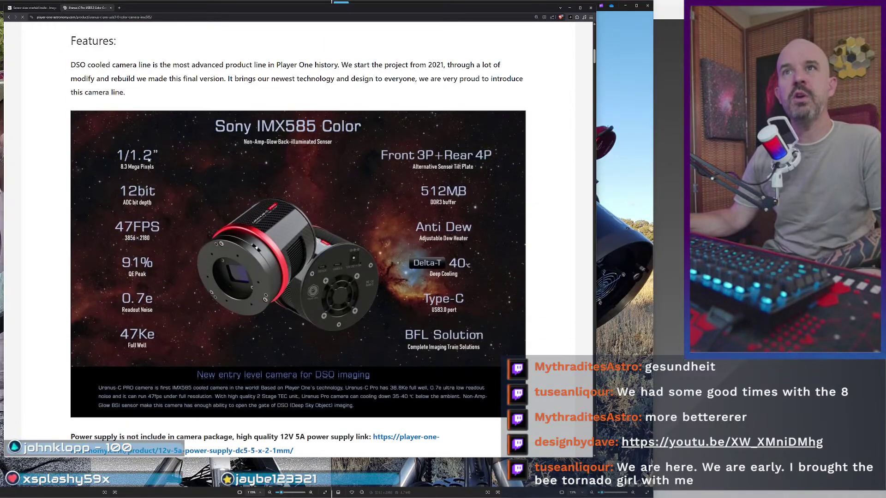
pyautogui.click(32, 7)
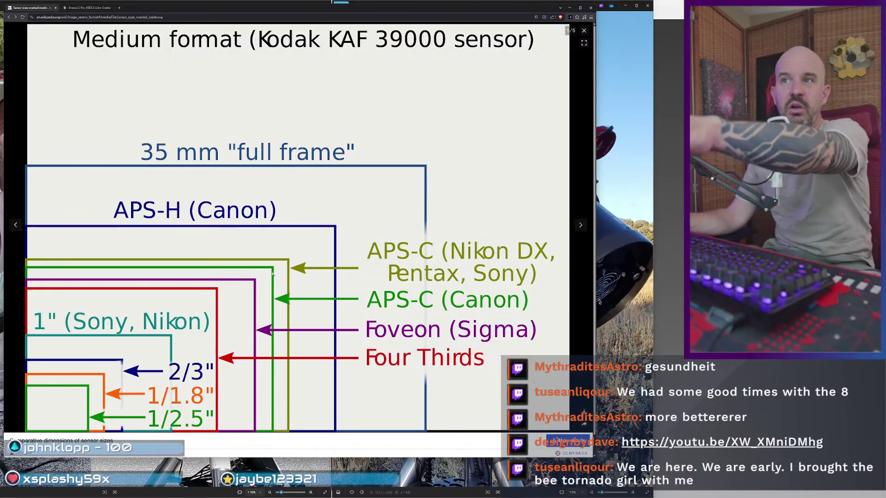
pyautogui.click(96, 8)
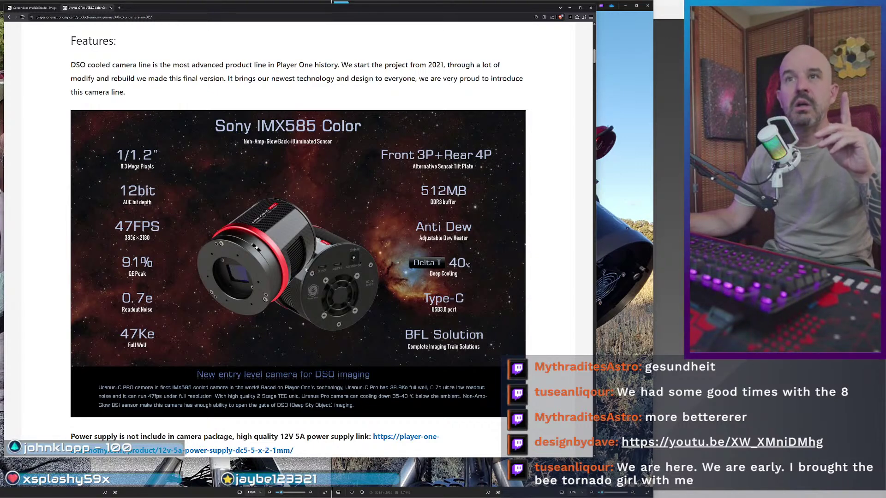
# - Read the Uranus-C Pro page down to the product description, highlight the pixel size and examine the photo of the sensor
pyautogui.scroll(2, 344, 340)
pyautogui.scroll(-5, 341, 340)
pyautogui.scroll(-5, 340, 340)
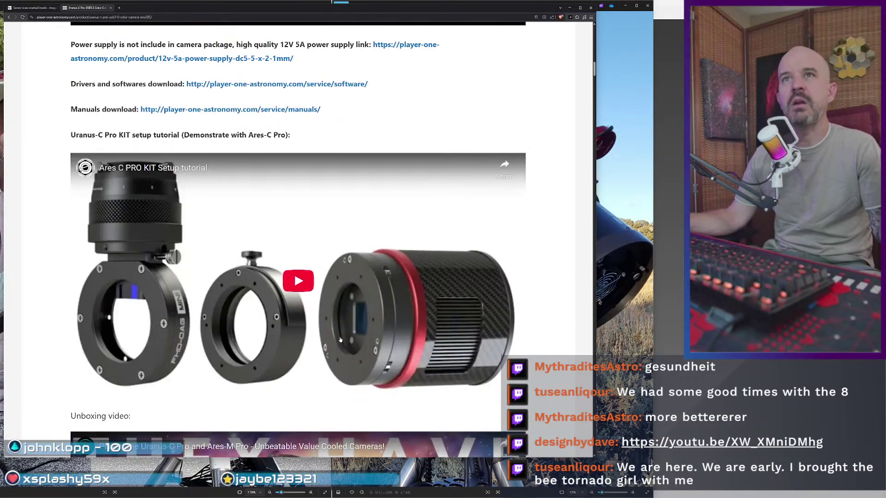
pyautogui.scroll(-1, 338, 339)
pyautogui.scroll(-2, 338, 339)
pyautogui.scroll(6, 336, 338)
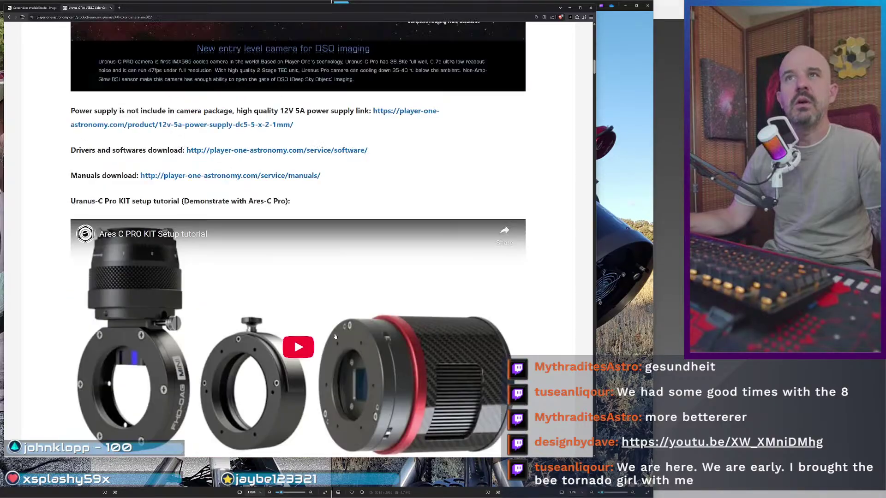
pyautogui.scroll(-14, 335, 337)
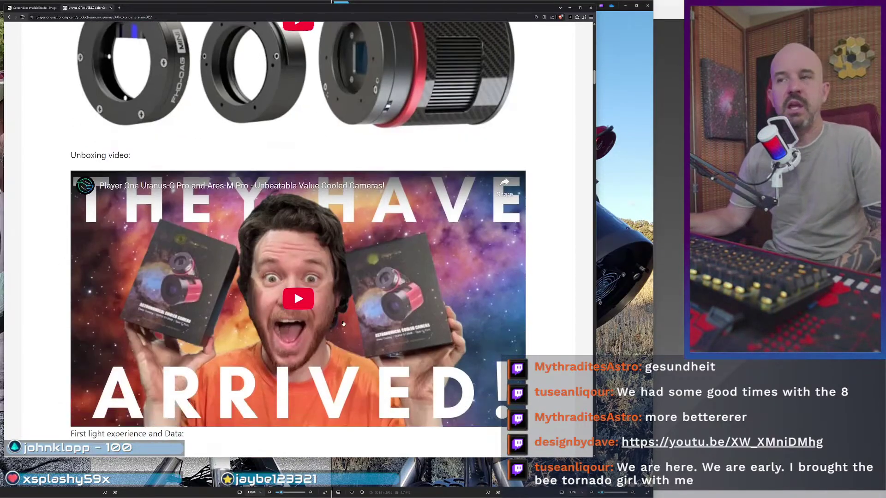
pyautogui.scroll(-3, 351, 324)
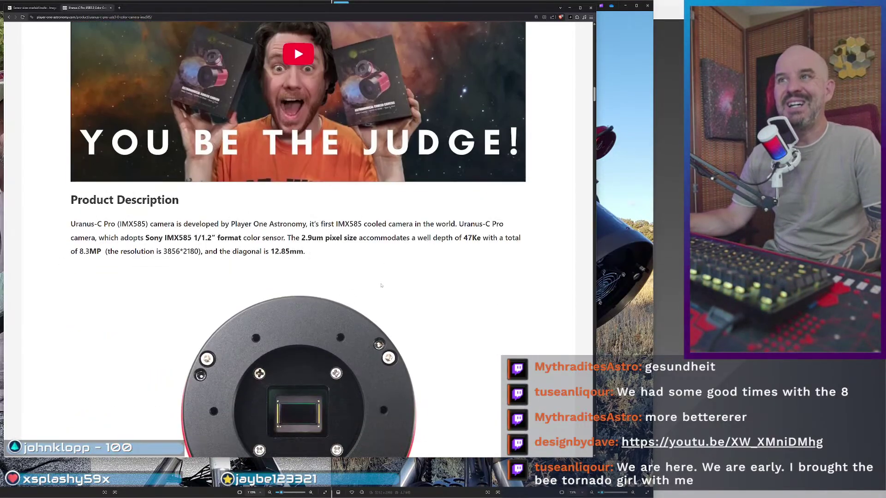
pyautogui.moveTo(300, 237); pyautogui.dragTo(340, 238)
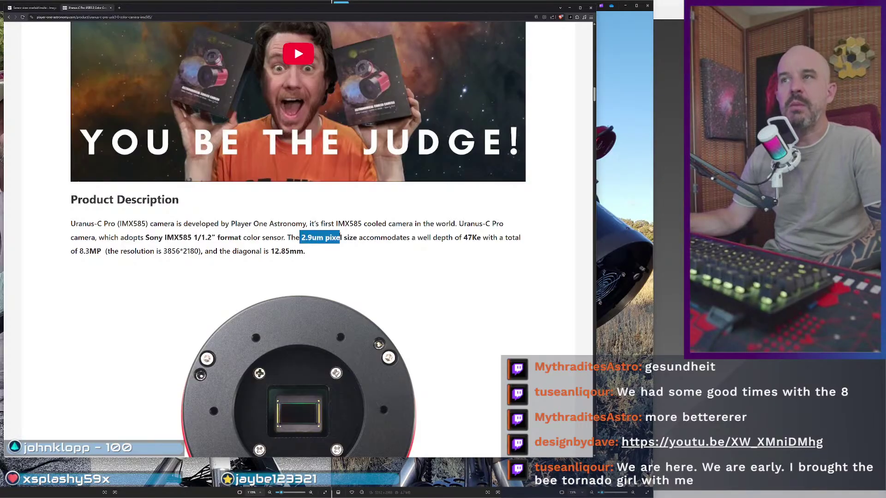
pyautogui.scroll(-2, 355, 282)
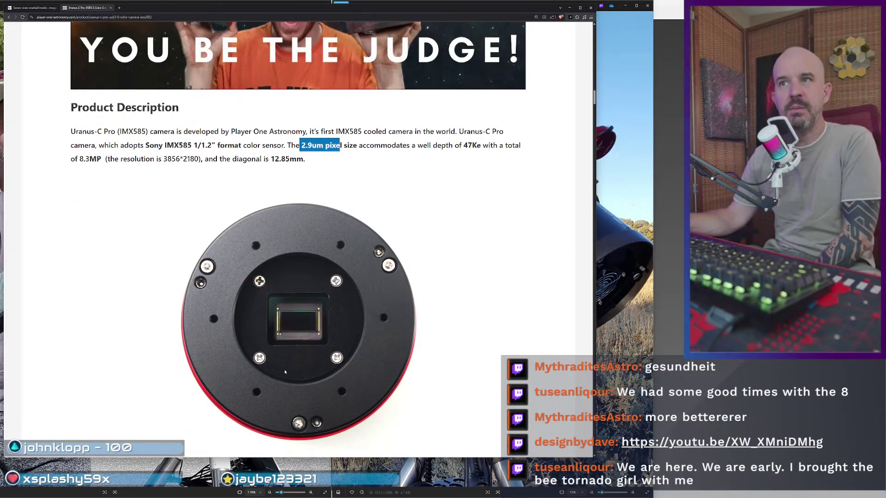
# - Close the camera page and the sensor size chart, and minimize both telescope photos to return to the nebula images in PixInsight
pyautogui.click(603, 176)
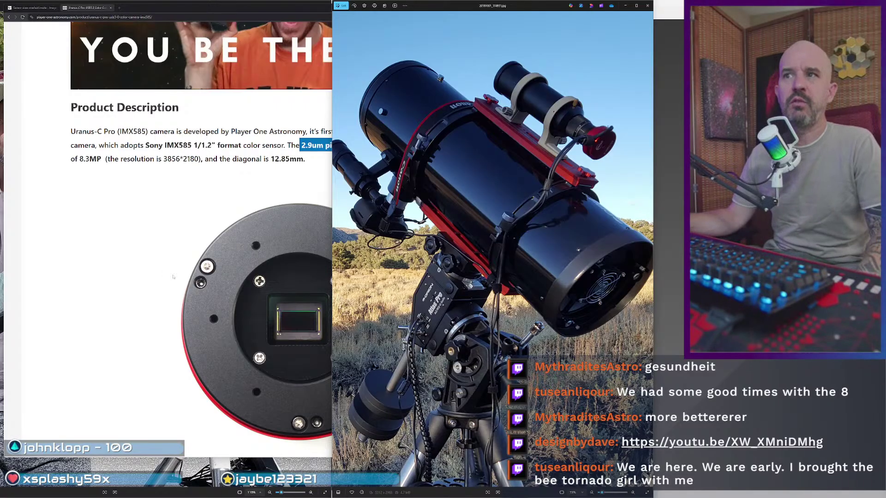
pyautogui.click(111, 8)
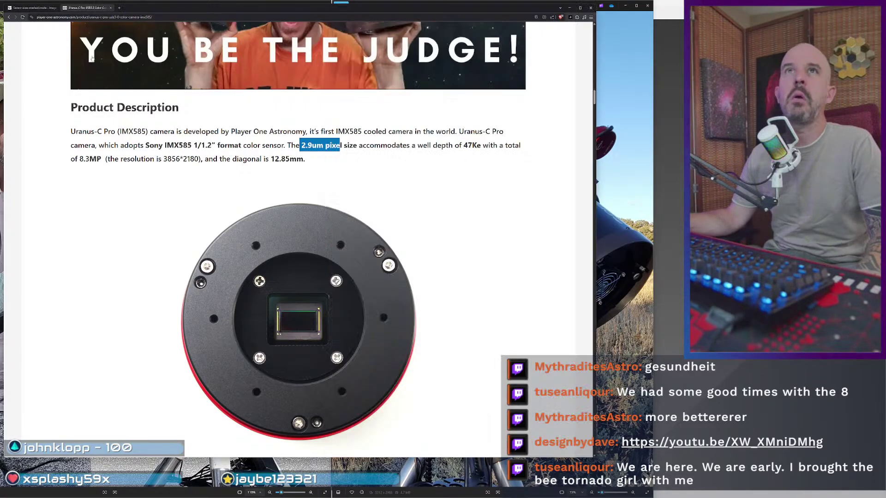
pyautogui.click(111, 9)
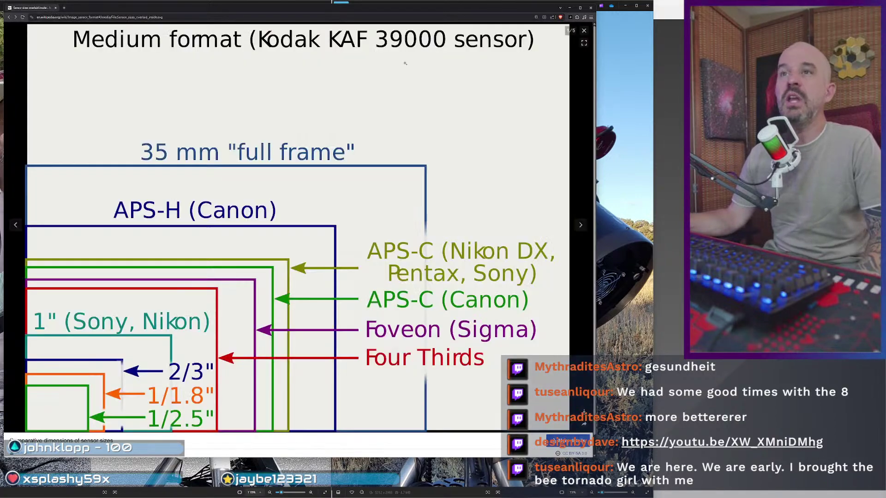
pyautogui.click(590, 8)
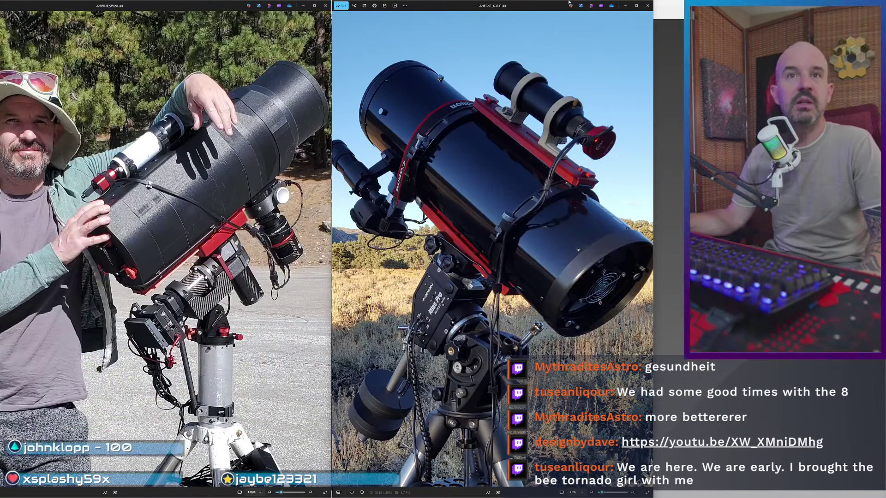
pyautogui.click(626, 7)
pyautogui.click(303, 5)
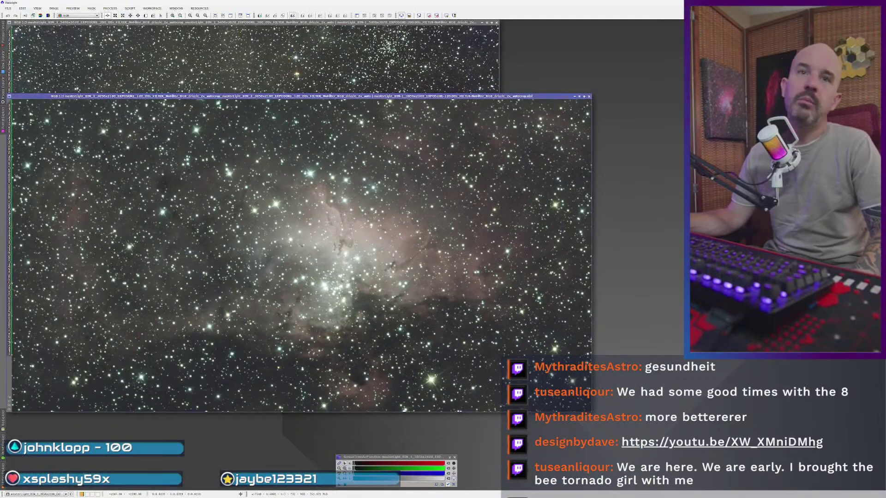
# - Bring the wider nebula image in front of the closer one and examine its bright core and surrounding stars up close
pyautogui.moveTo(290, 99); pyautogui.dragTo(425, 91)
pyautogui.click(328, 118)
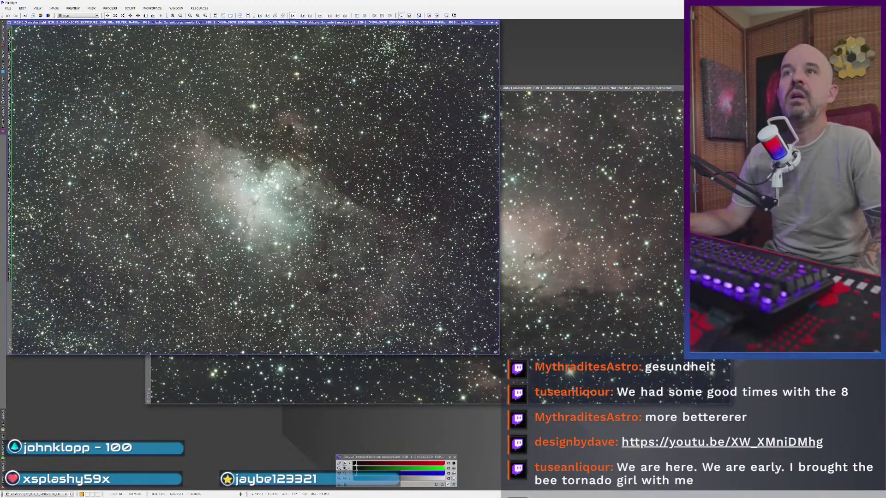
pyautogui.scroll(1, 245, 190)
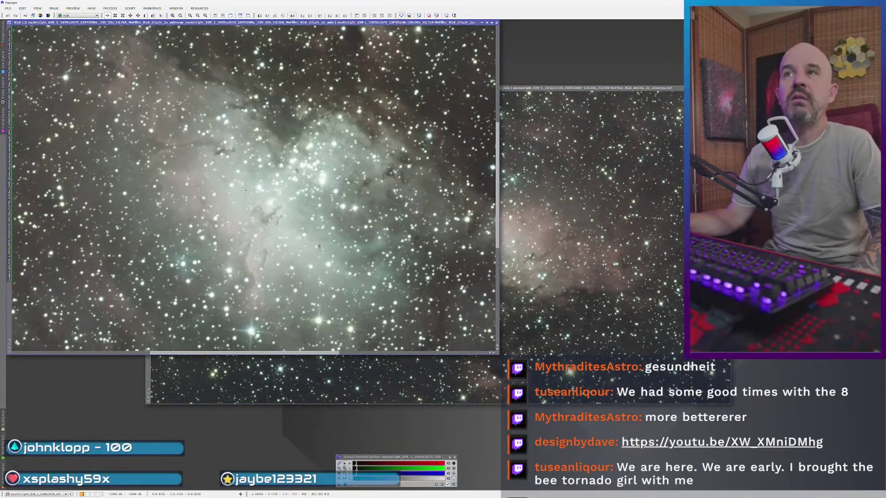
pyautogui.scroll(1, 270, 248)
pyautogui.scroll(-1, 150, 308)
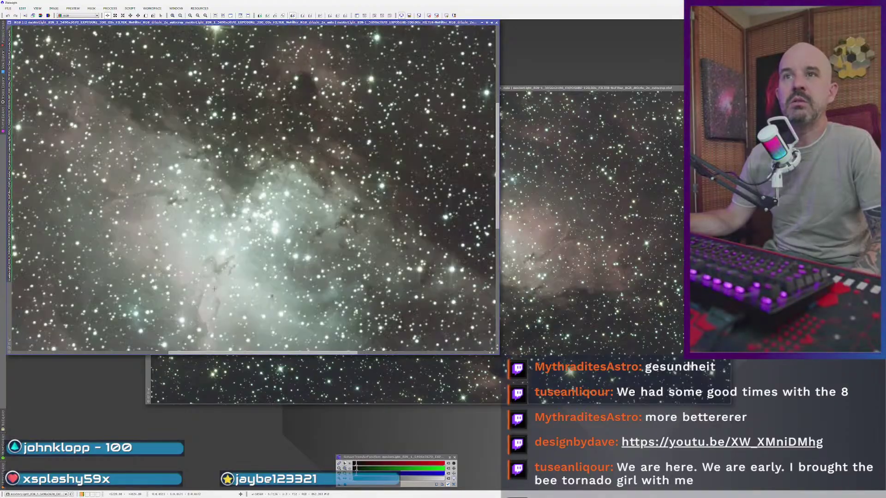
pyautogui.scroll(2, 166, 295)
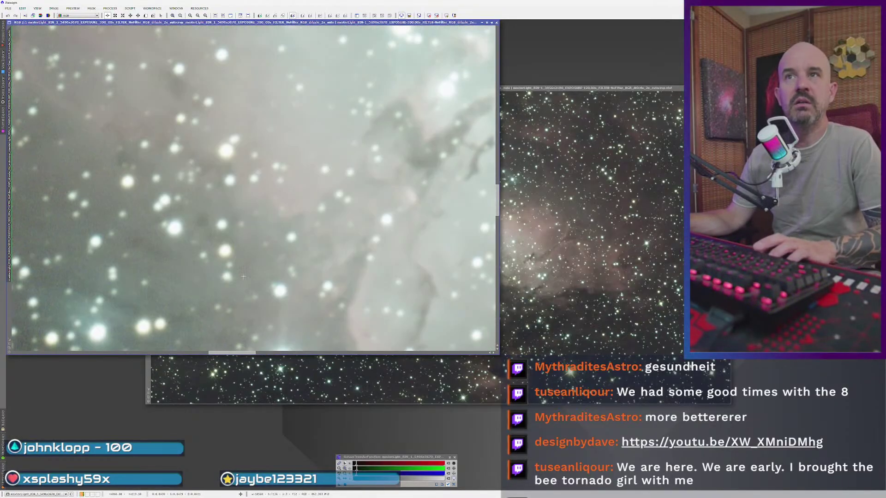
pyautogui.moveTo(278, 255); pyautogui.dragTo(392, 179)
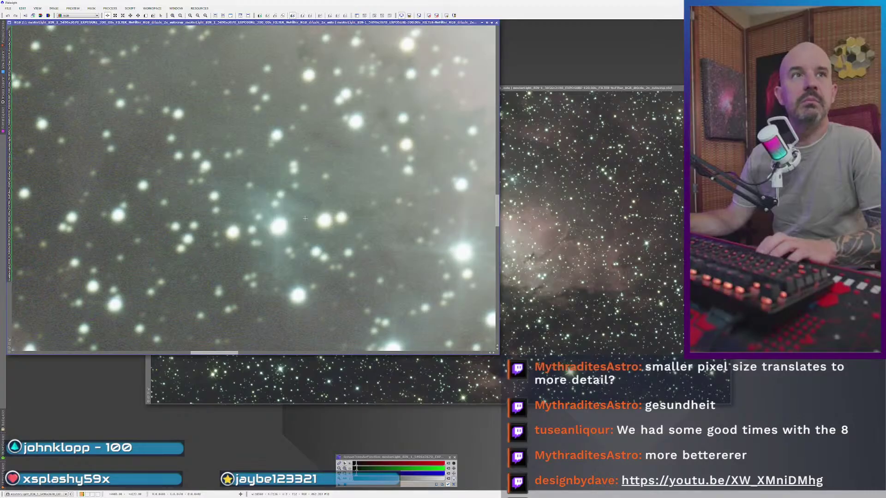
pyautogui.scroll(-3, 257, 242)
pyautogui.scroll(-3, 303, 220)
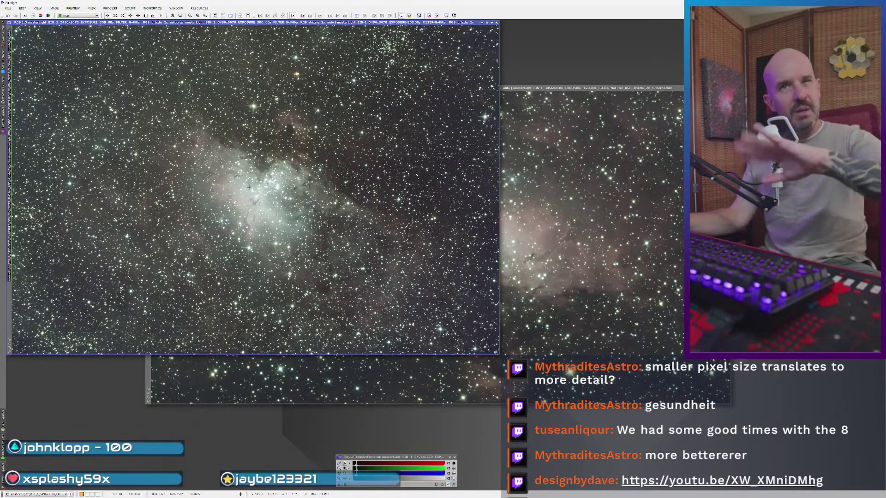
# - Reposition the closer nebula image against the wider one, alternating which is in front, and leave the closer image on top
pyautogui.moveTo(600, 88); pyautogui.dragTo(608, 68)
pyautogui.click(128, 222)
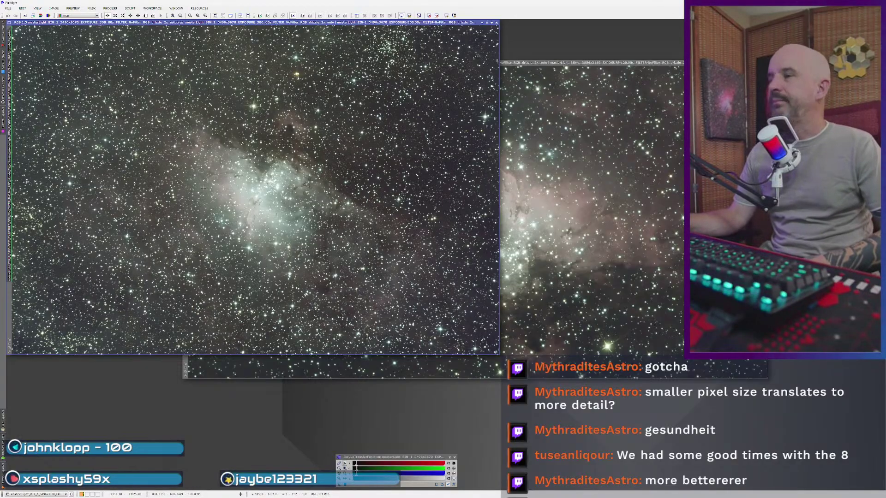
pyautogui.moveTo(566, 66); pyautogui.dragTo(457, 91)
pyautogui.click(411, 81)
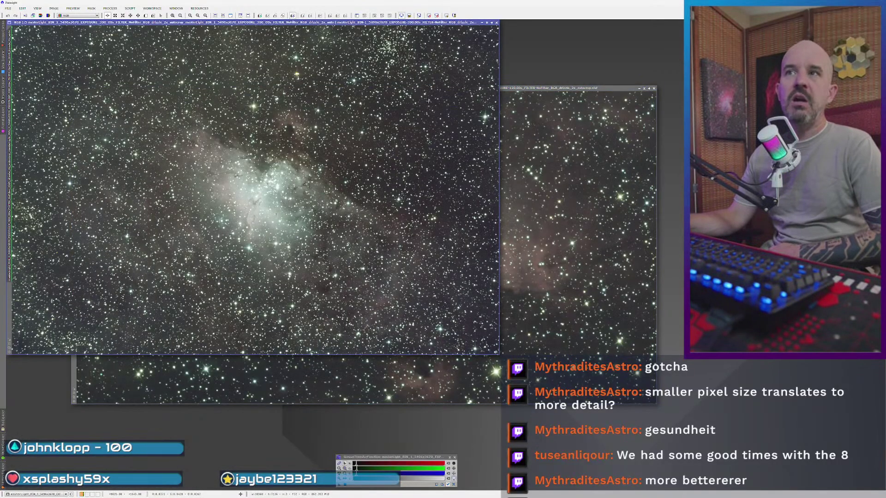
pyautogui.click(529, 94)
pyautogui.moveTo(529, 94); pyautogui.dragTo(516, 79)
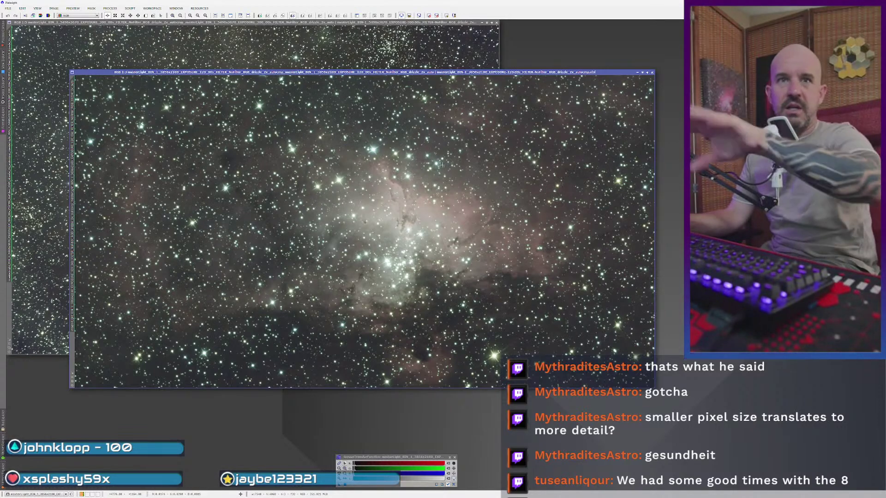
# - Bring the wider nebula image forward and inspect the star shapes in each of its four corners at high magnification
pyautogui.hotkey('ctrl', 'Tab')
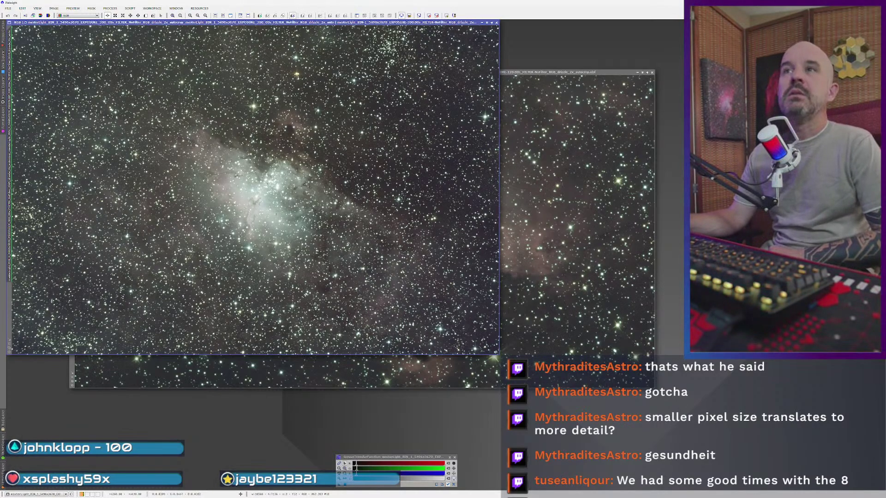
pyautogui.scroll(1, 463, 87)
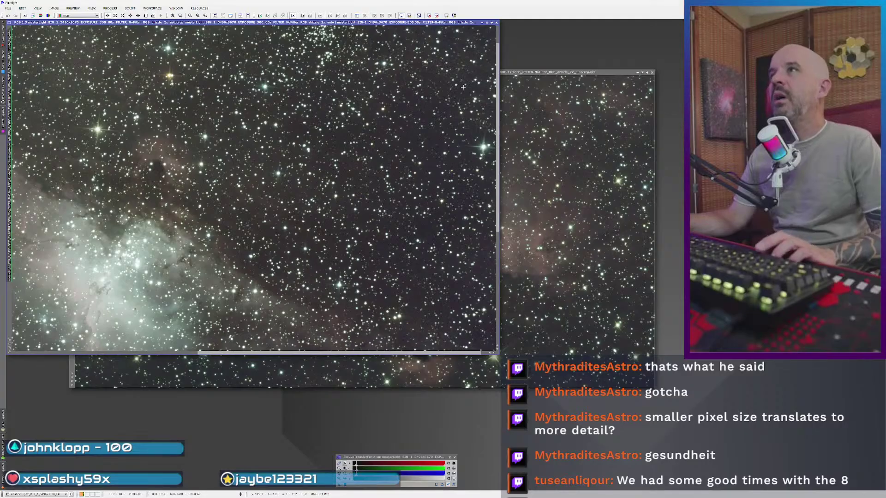
pyautogui.scroll(2, 463, 87)
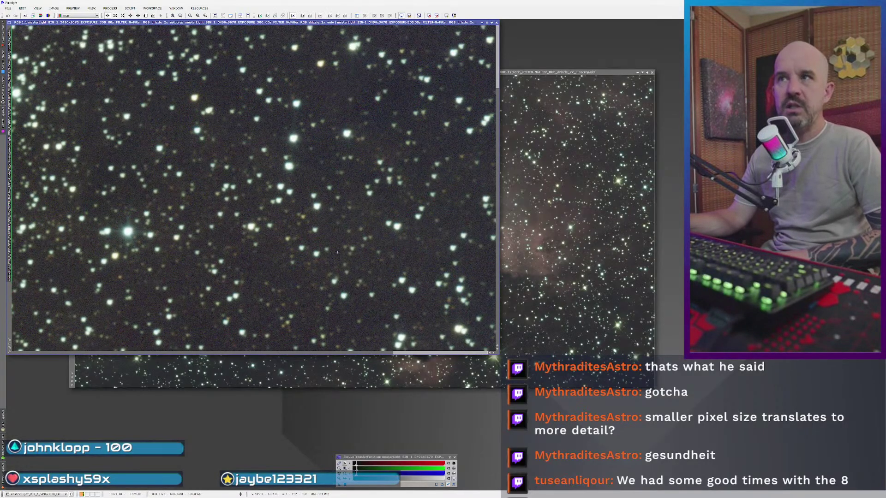
pyautogui.scroll(-10, 483, 347)
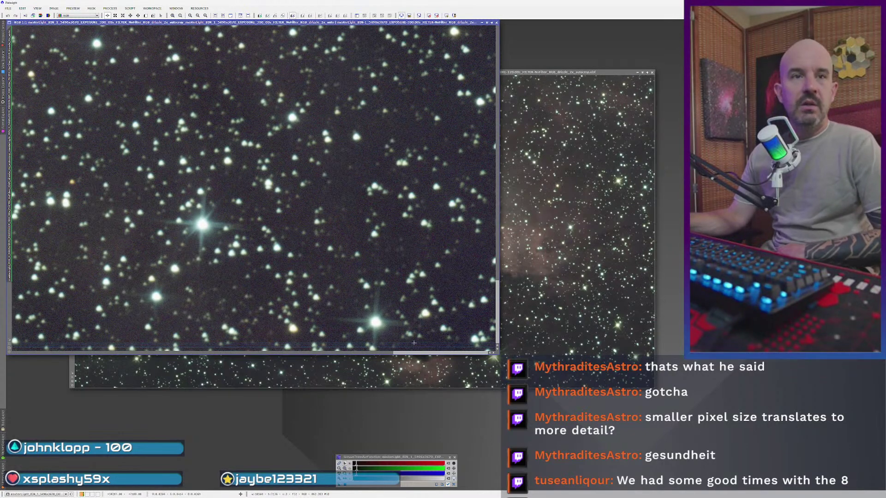
pyautogui.moveTo(446, 354); pyautogui.dragTo(59, 358)
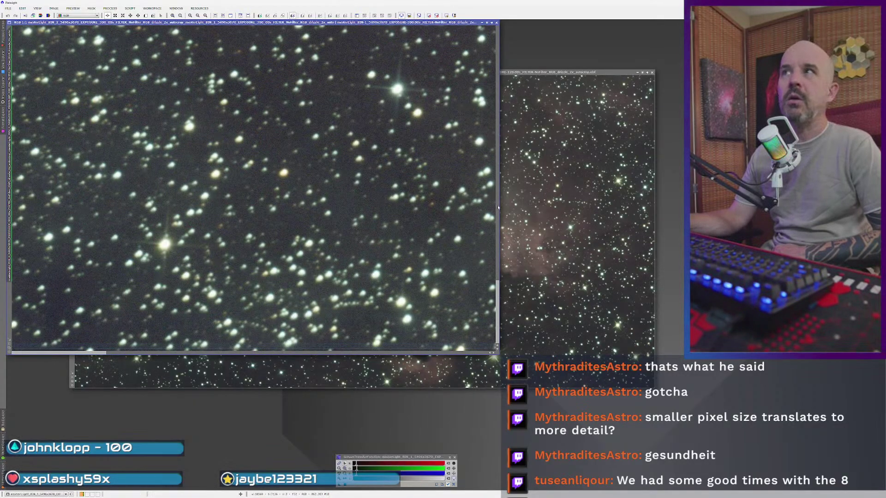
pyautogui.moveTo(497, 311); pyautogui.dragTo(498, 42)
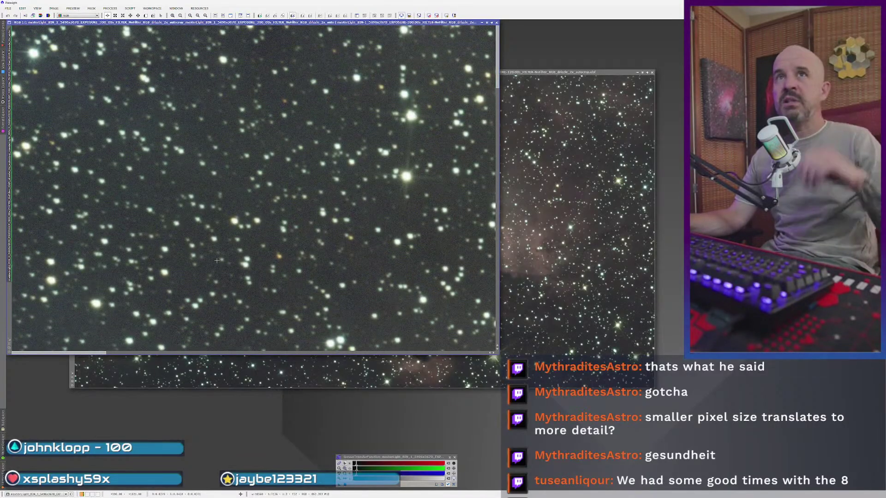
pyautogui.scroll(-3, 182, 255)
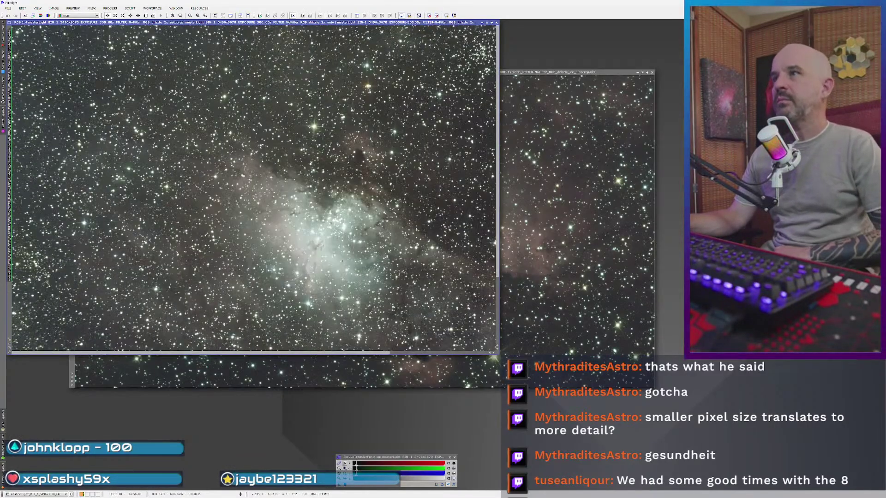
# - Bring the closer nebula image forward and inspect the star shapes in its lower-left and upper-left corners at high magnification
pyautogui.click(576, 208)
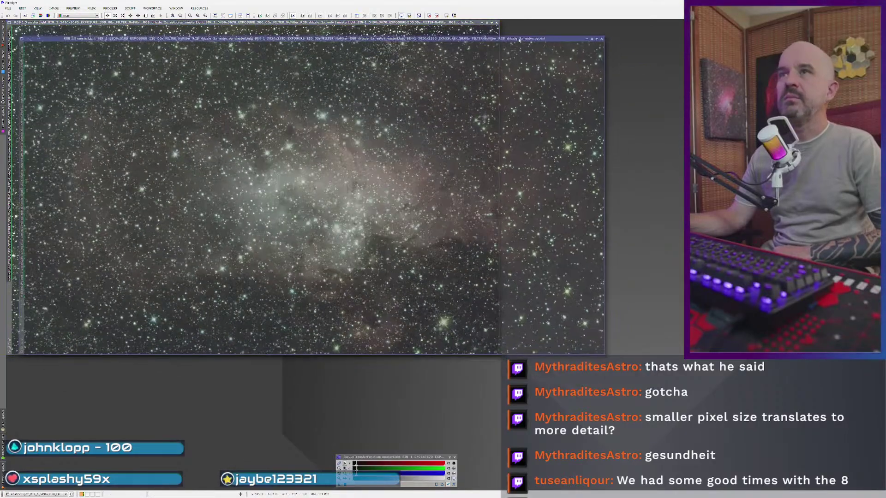
pyautogui.scroll(3, 69, 302)
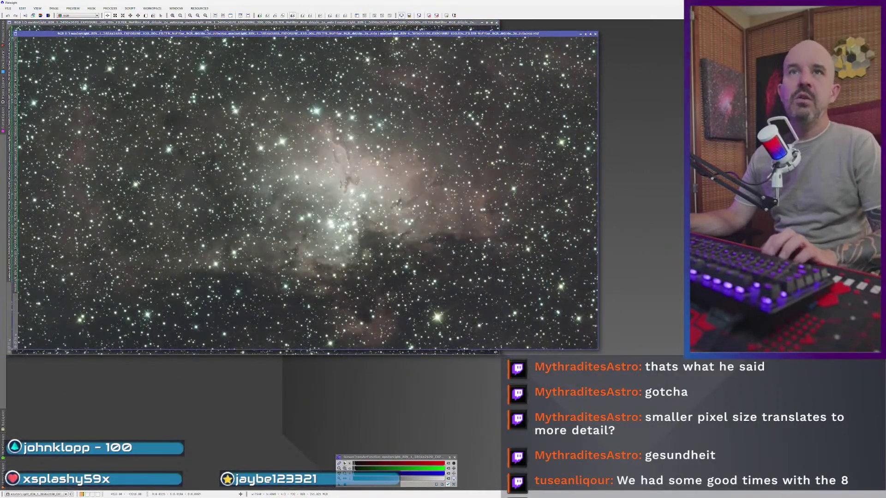
pyautogui.moveTo(69, 302); pyautogui.dragTo(253, 276)
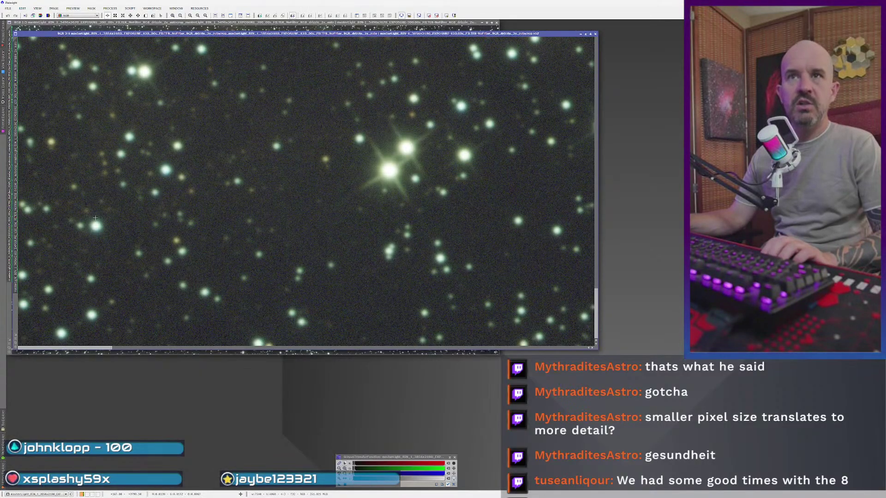
pyautogui.moveTo(595, 305); pyautogui.dragTo(604, 32)
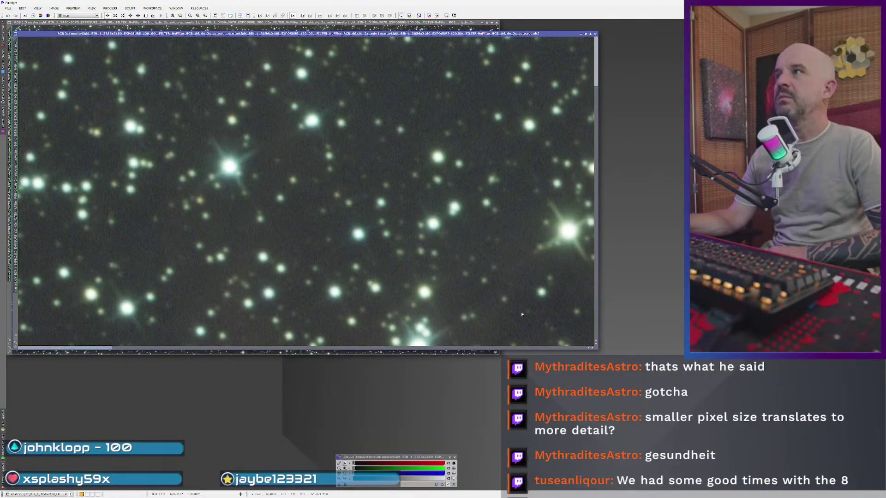
pyautogui.moveTo(596, 62); pyautogui.dragTo(596, 332)
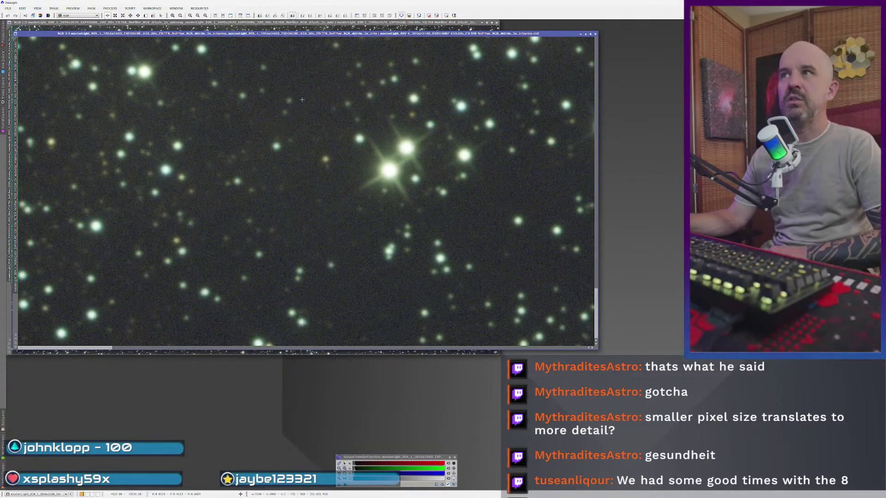
pyautogui.scroll(-3, 282, 235)
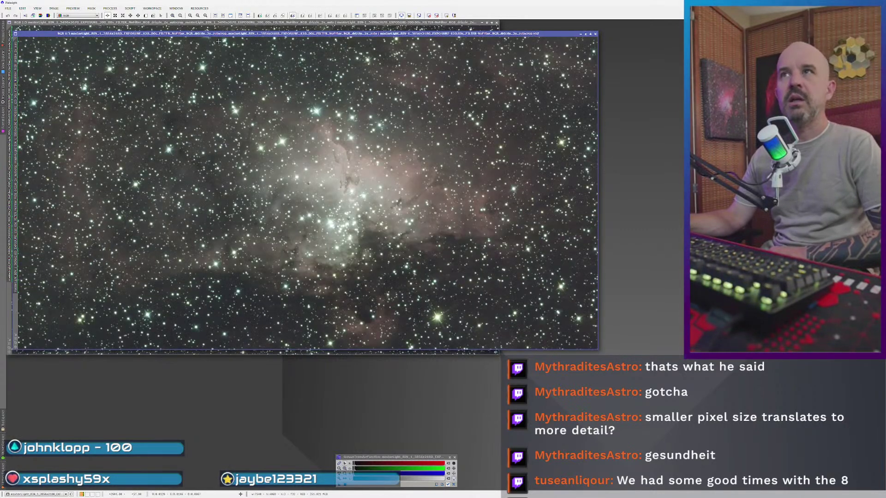
# - Offset the closer nebula image, bring the wider one forward, and examine its lower-right stars and central dark pillars up close
pyautogui.moveTo(223, 36); pyautogui.dragTo(293, 94)
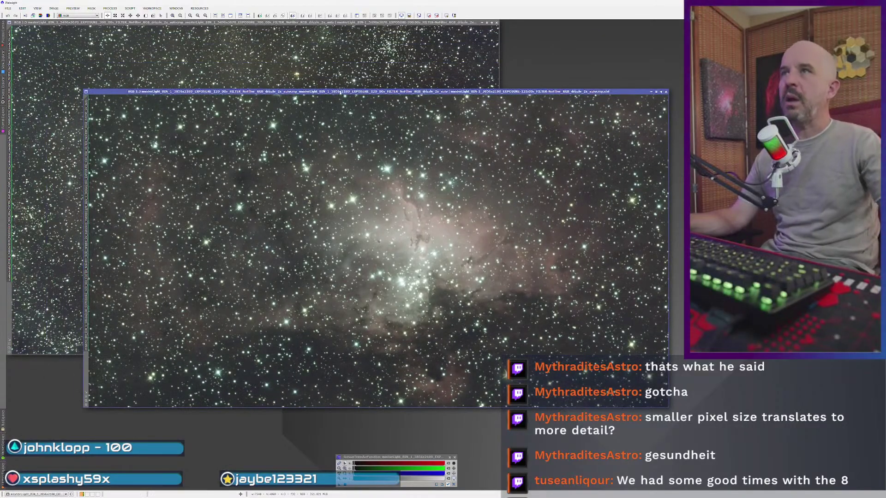
pyautogui.click(334, 81)
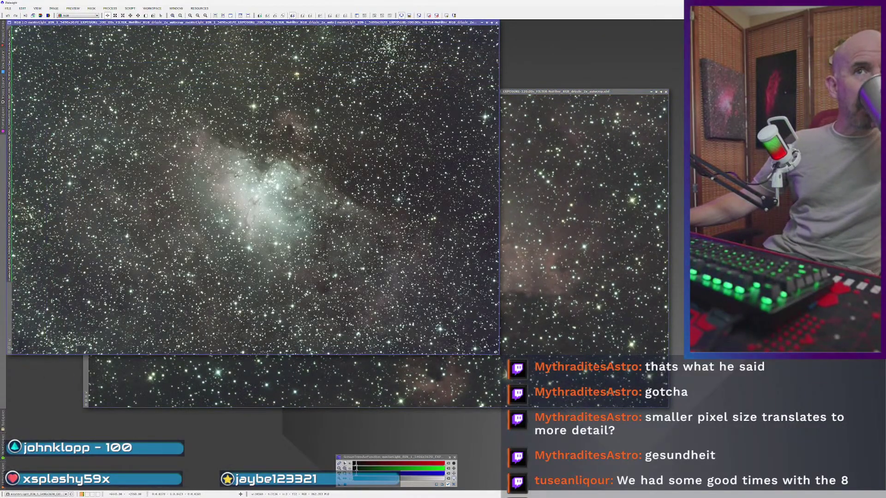
pyautogui.scroll(4, 461, 342)
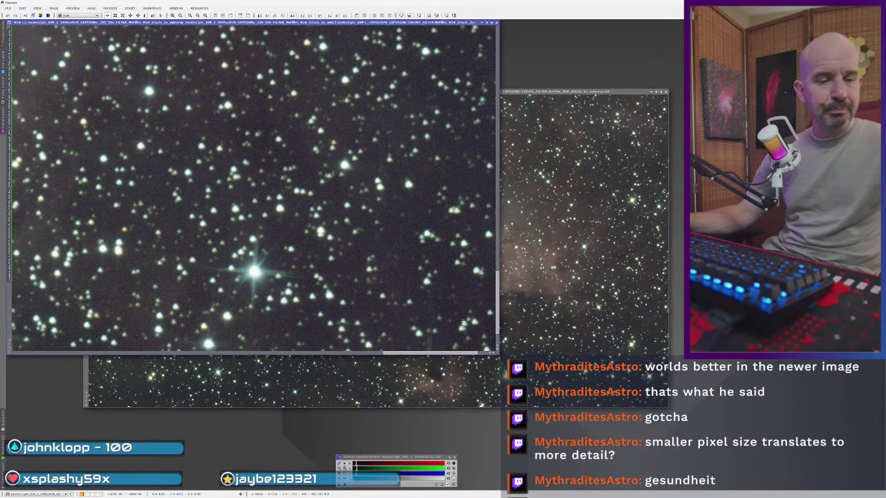
pyautogui.scroll(-5, 318, 287)
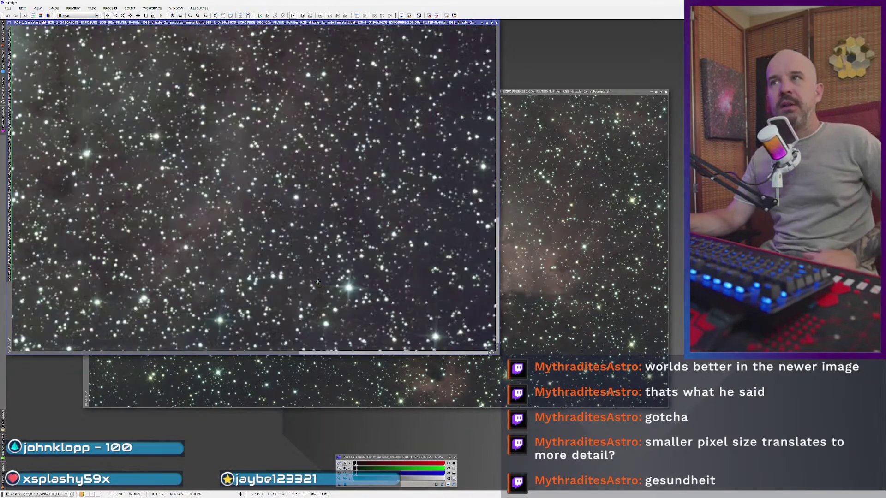
pyautogui.scroll(4, 258, 208)
pyautogui.scroll(1, 275, 195)
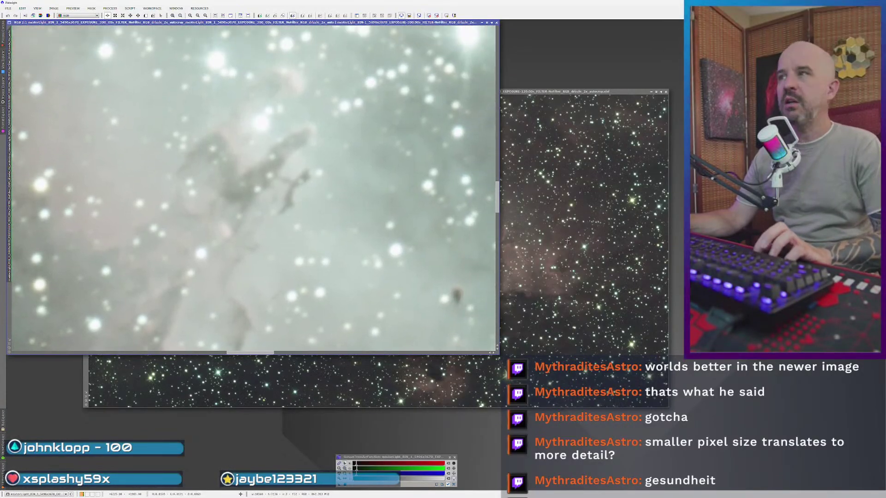
# - Magnify the same dark pillars in the closer nebula image, and return the wider image to the front
pyautogui.hotkey('ctrl', 'Tab')
pyautogui.hotkey('ctrl', 'Tab')
pyautogui.hotkey('ctrl', 'Tab')
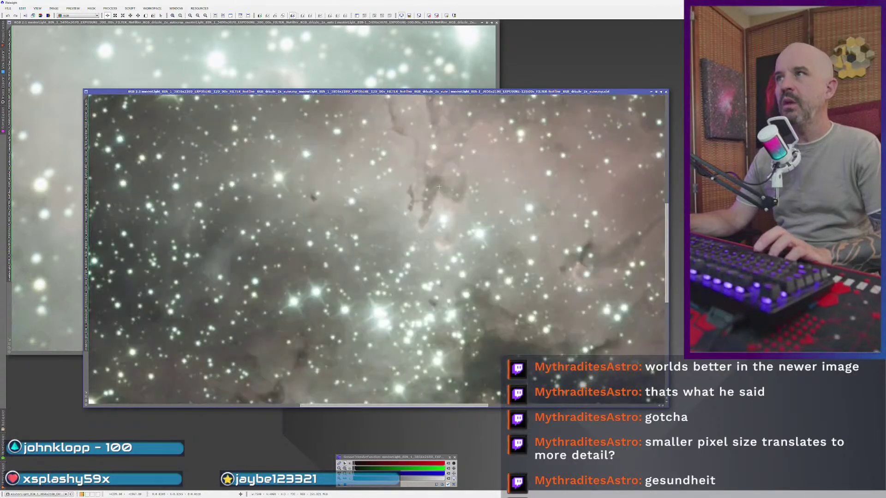
pyautogui.hotkey('ctrl', 'Tab')
pyautogui.click(376, 44)
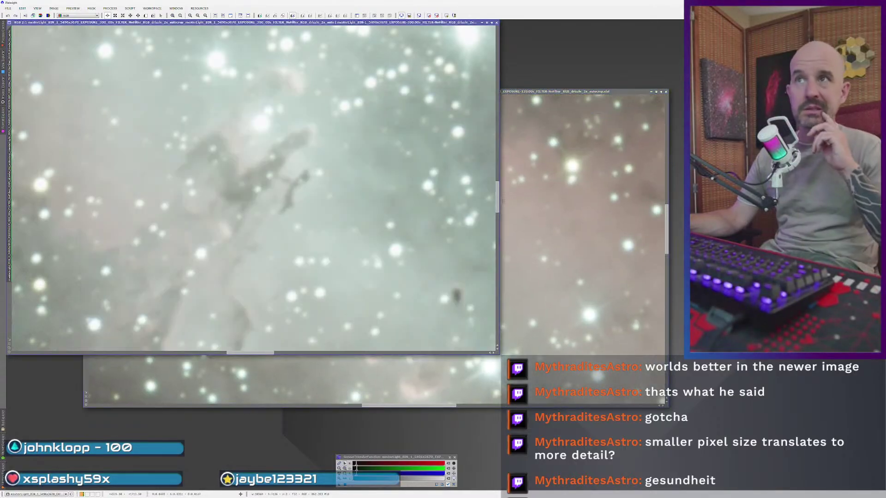
# - Place the closer nebula image beside the wider one, narrowing the wider image's window so the pillars show in both
pyautogui.moveTo(505, 92); pyautogui.dragTo(572, 53)
pyautogui.click(497, 86)
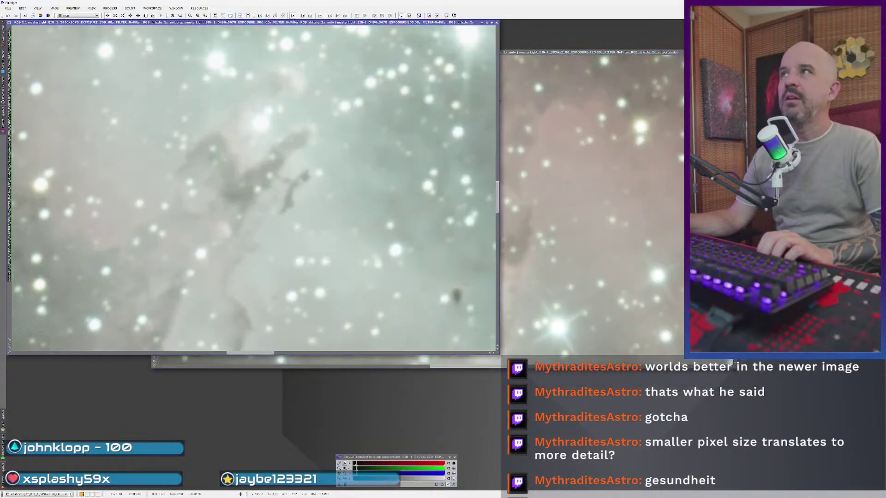
pyautogui.moveTo(499, 101); pyautogui.dragTo(347, 101)
pyautogui.moveTo(246, 173); pyautogui.dragTo(209, 220)
pyautogui.moveTo(461, 233); pyautogui.dragTo(472, 203)
pyautogui.click(75, 212)
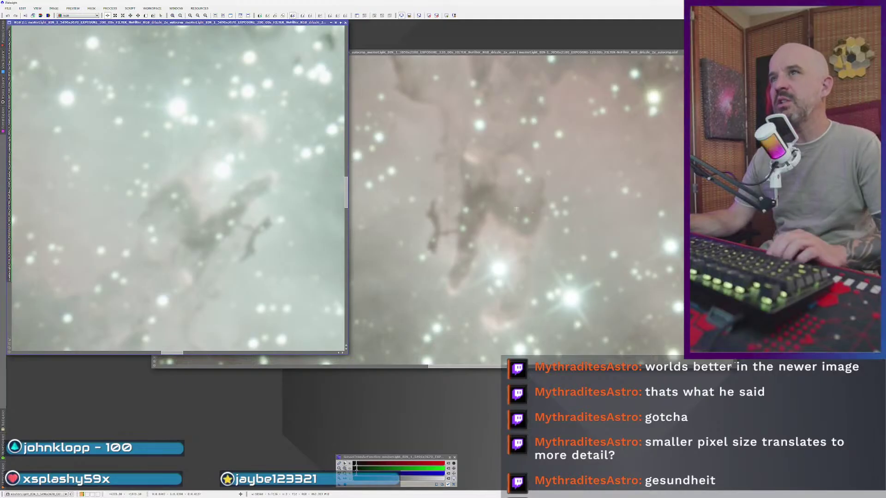
# - Shift both images along the pillars and narrow the closer image's window so the two sit side by side without overlapping
pyautogui.moveTo(222, 276); pyautogui.dragTo(221, 171)
pyautogui.moveTo(503, 126); pyautogui.dragTo(529, 241)
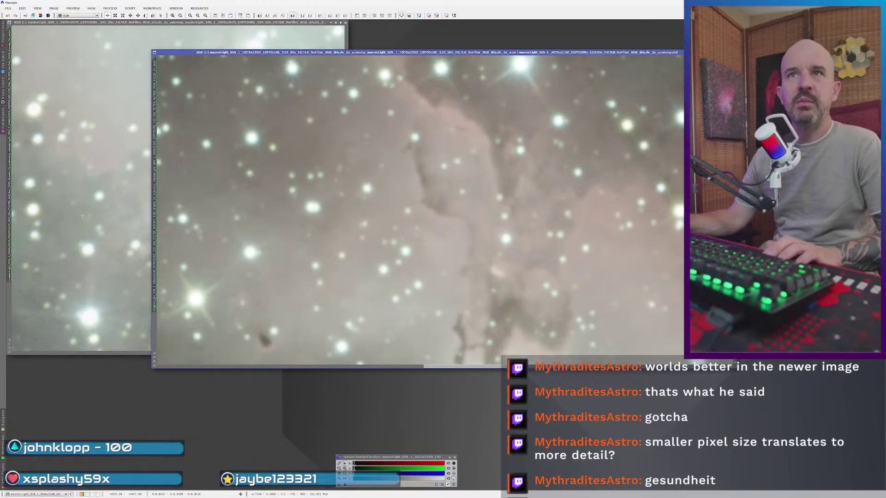
pyautogui.moveTo(152, 187); pyautogui.dragTo(361, 186)
pyautogui.moveTo(604, 218); pyautogui.dragTo(484, 214)
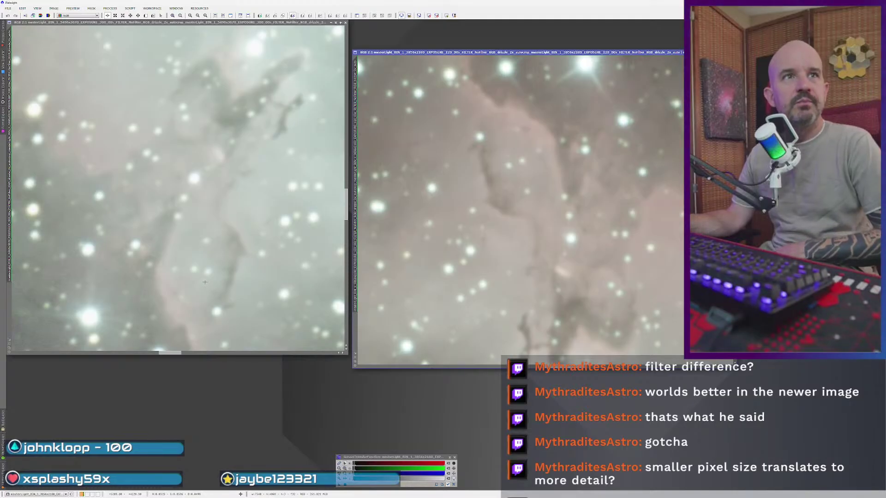
# - Align the closer image's window with the upper and lower edges of the wider one, with the pillar tips framed in both
pyautogui.moveTo(398, 53); pyautogui.dragTo(394, 28)
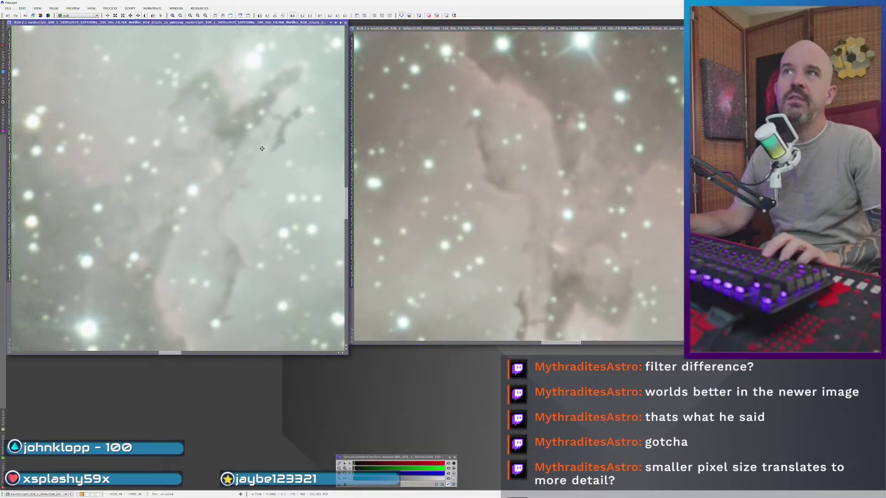
pyautogui.moveTo(261, 138); pyautogui.dragTo(254, 177)
pyautogui.moveTo(580, 179); pyautogui.dragTo(576, 103)
pyautogui.moveTo(236, 95); pyautogui.dragTo(226, 149)
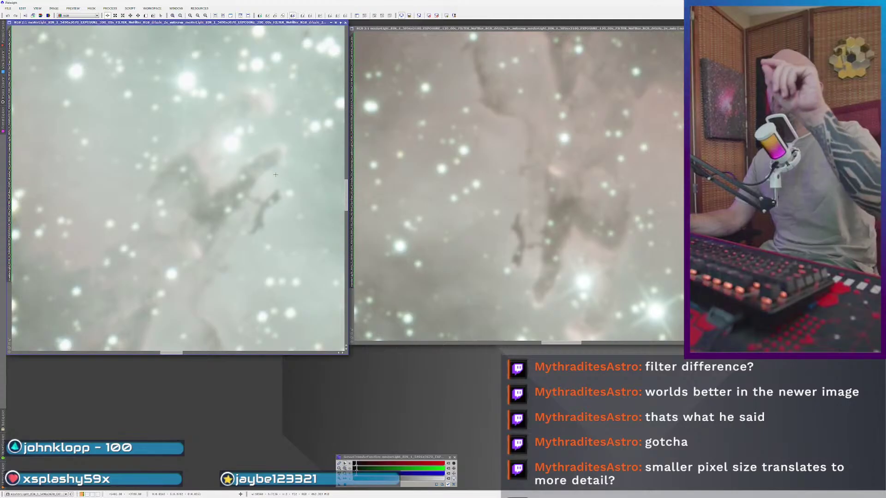
pyautogui.moveTo(531, 242); pyautogui.dragTo(534, 192)
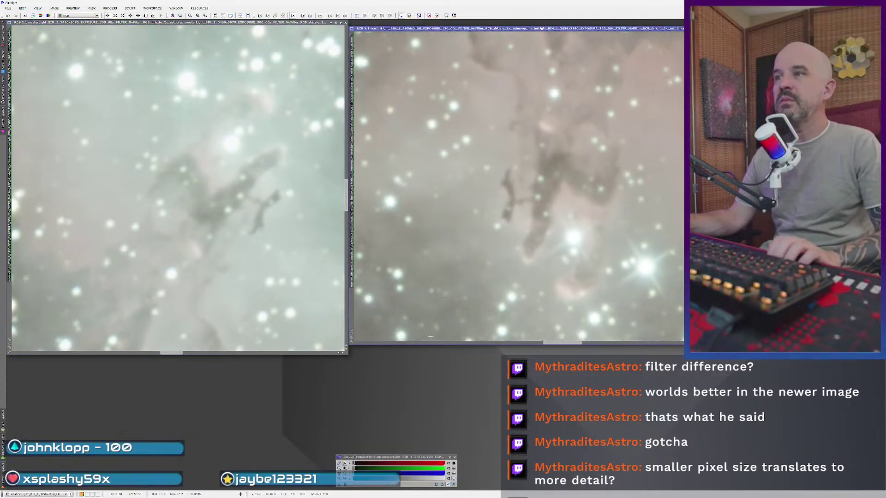
pyautogui.moveTo(423, 345); pyautogui.dragTo(423, 354)
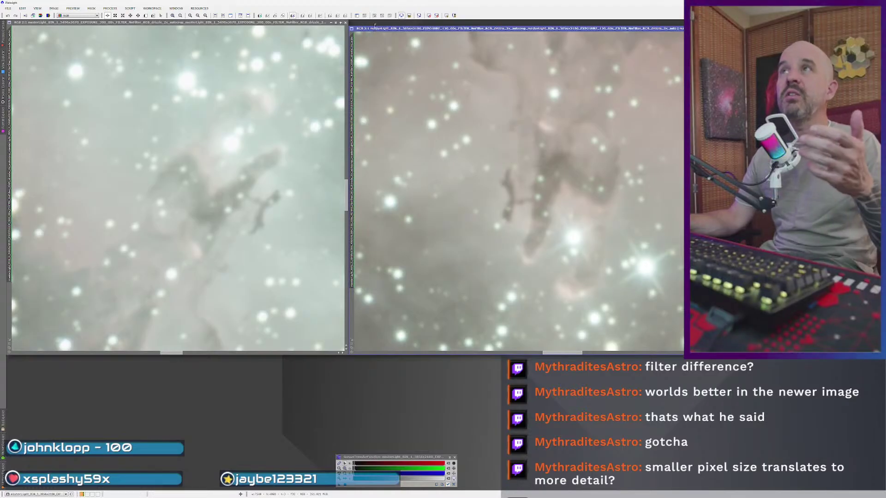
pyautogui.moveTo(375, 28); pyautogui.dragTo(378, 22)
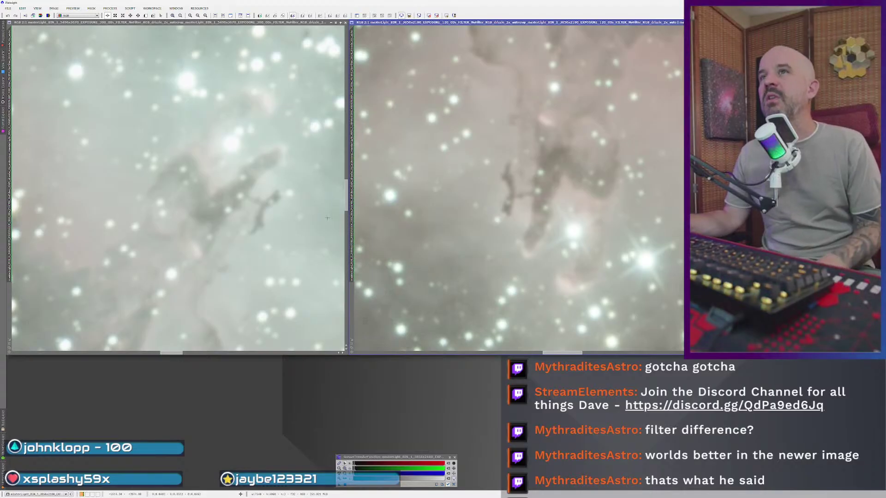
# - Show the whole nebula in the wider image while keeping the closer image magnified on the pillars
pyautogui.scroll(-4, 271, 255)
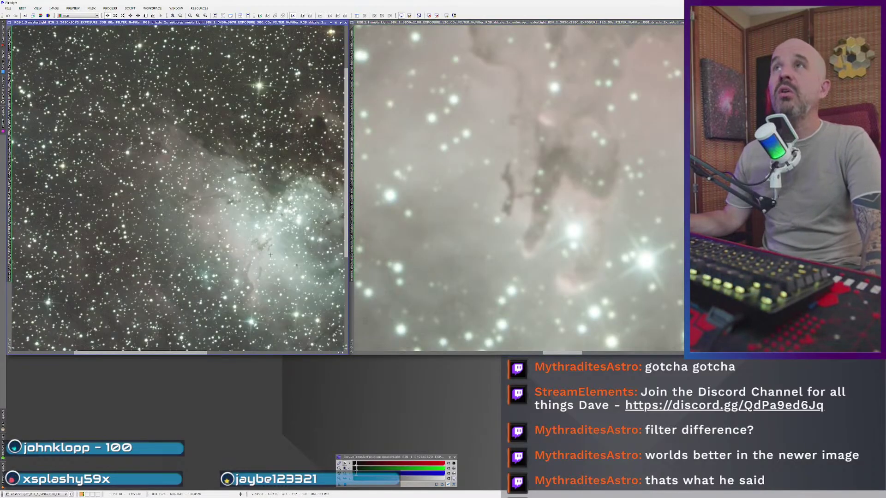
pyautogui.scroll(-3, 270, 255)
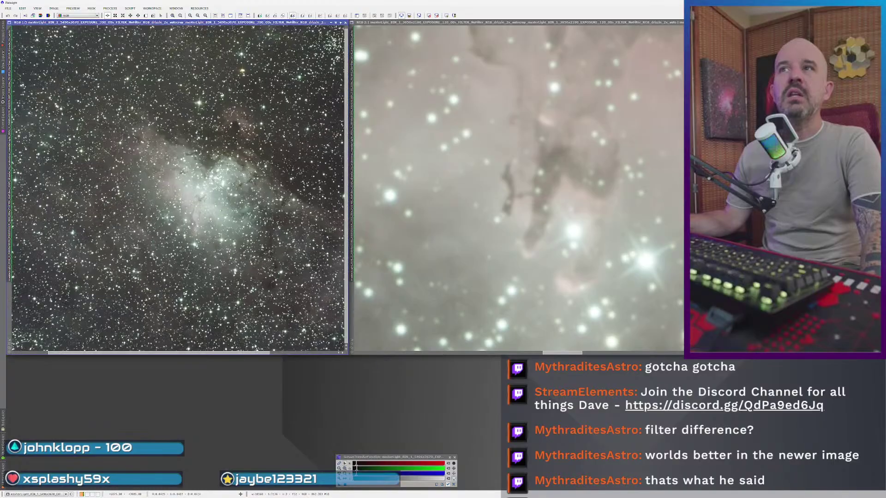
pyautogui.scroll(-1, 265, 238)
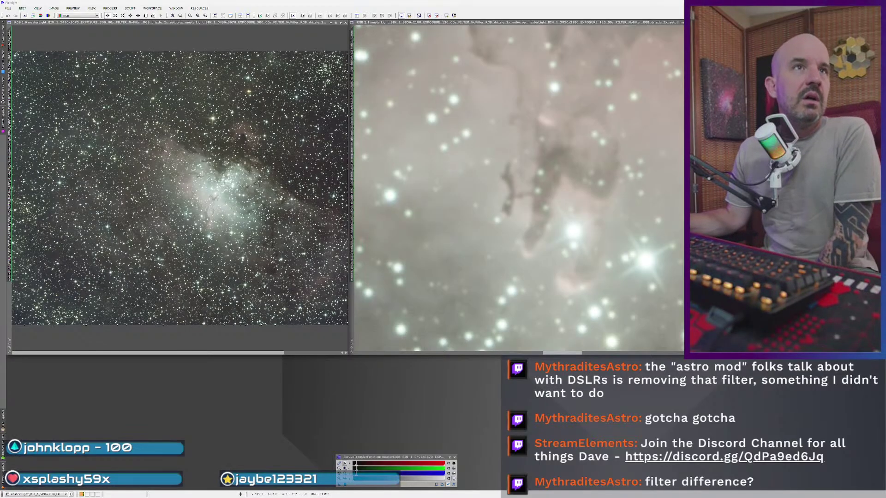
# - Open Calculator and enlarge its window over the nebula images, with the calculation history displayed
pyautogui.press('XF86Calculator')
pyautogui.moveTo(151, 163); pyautogui.dragTo(167, 224)
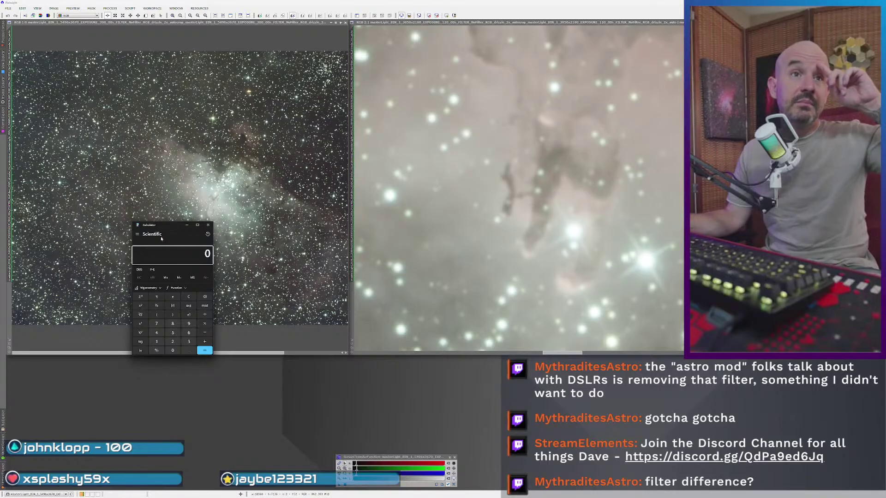
pyautogui.moveTo(164, 228); pyautogui.dragTo(148, 243)
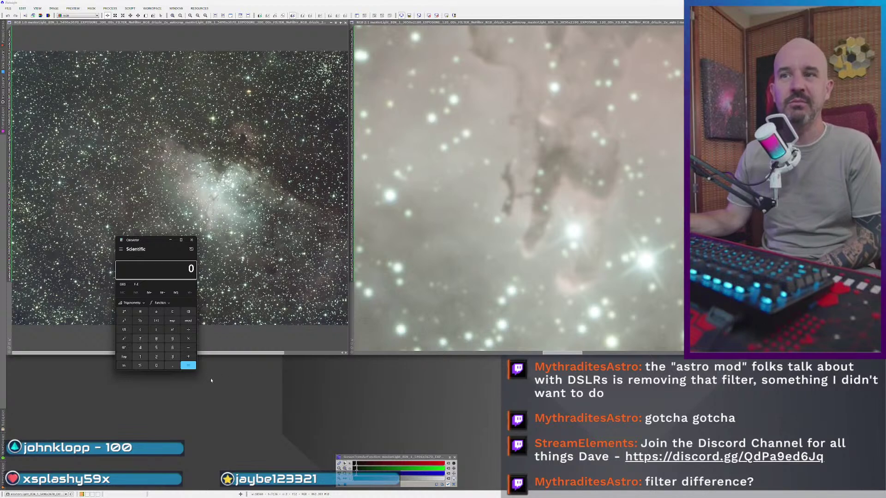
pyautogui.moveTo(196, 370); pyautogui.dragTo(299, 479)
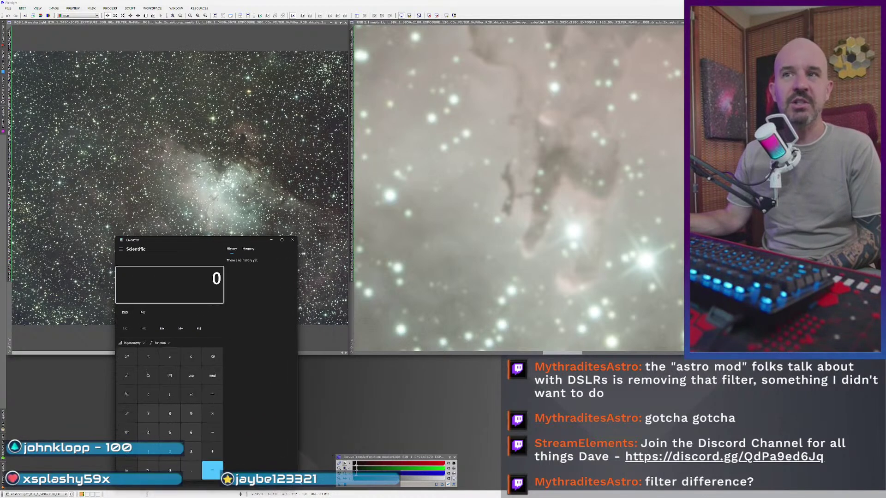
pyautogui.moveTo(220, 246); pyautogui.dragTo(227, 132)
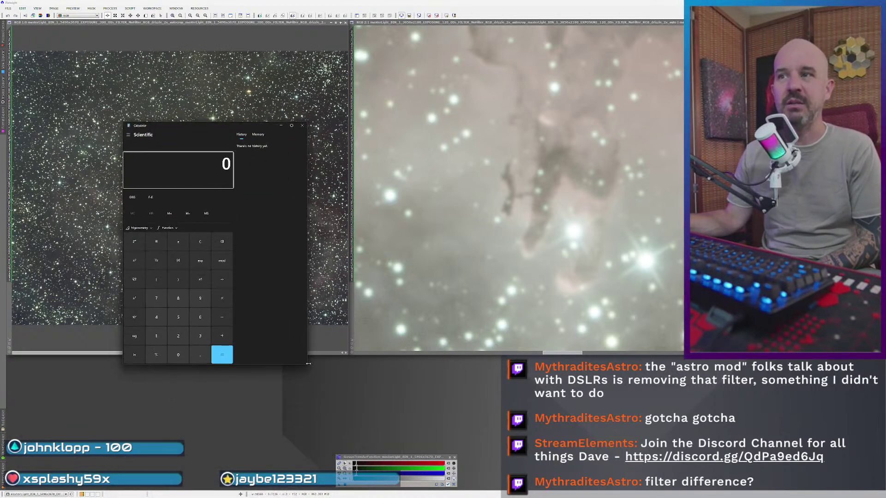
pyautogui.moveTo(307, 365); pyautogui.dragTo(322, 428)
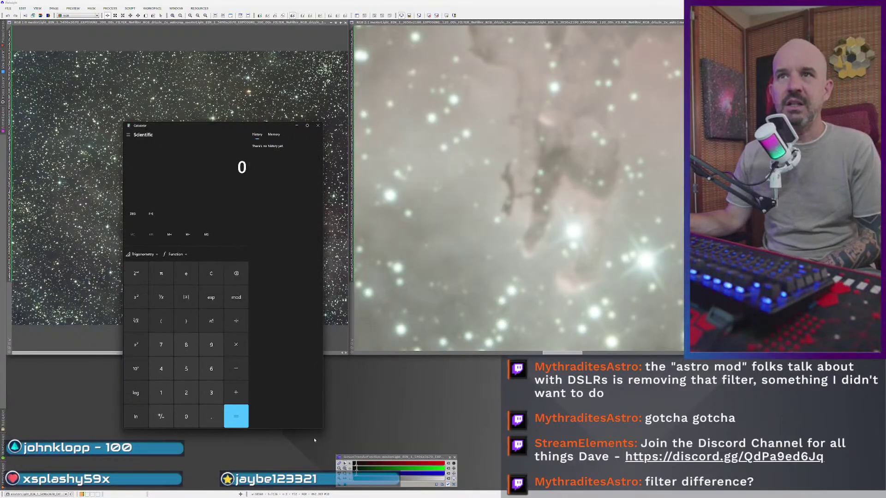
pyautogui.moveTo(323, 428); pyautogui.dragTo(504, 447)
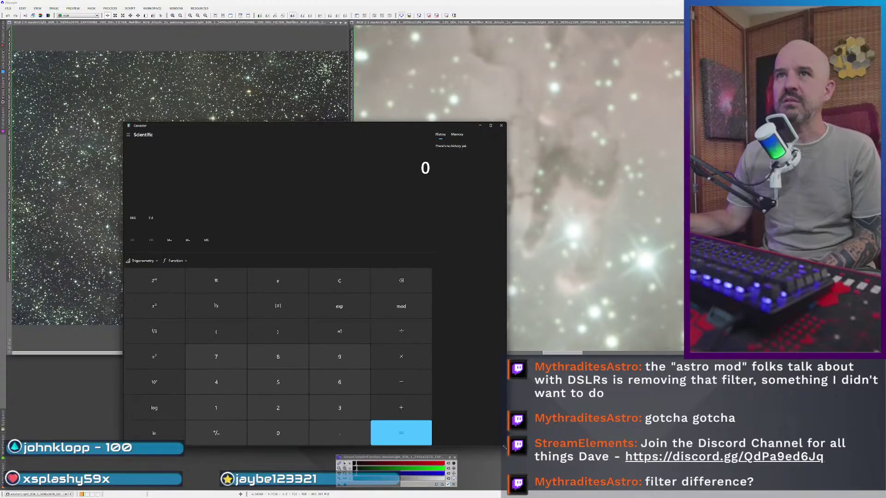
pyautogui.moveTo(324, 133); pyautogui.dragTo(299, 78)
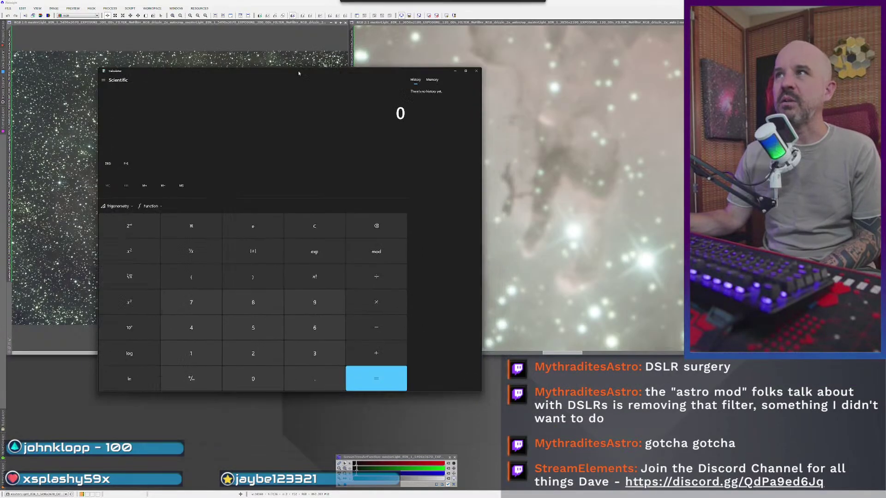
pyautogui.click(432, 79)
pyautogui.click(416, 80)
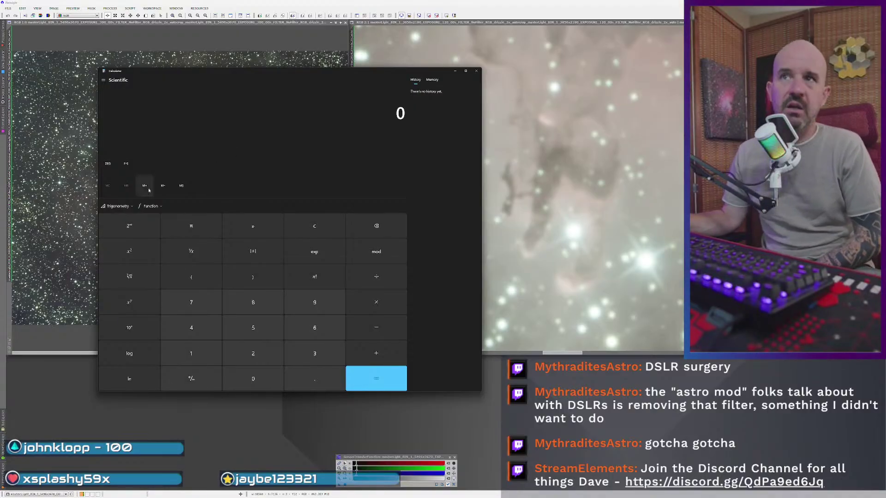
# - Calculate 28 × 5 and divide the product by 60
pyautogui.write('25')
pyautogui.press('BackSpace')
pyautogui.write('8')
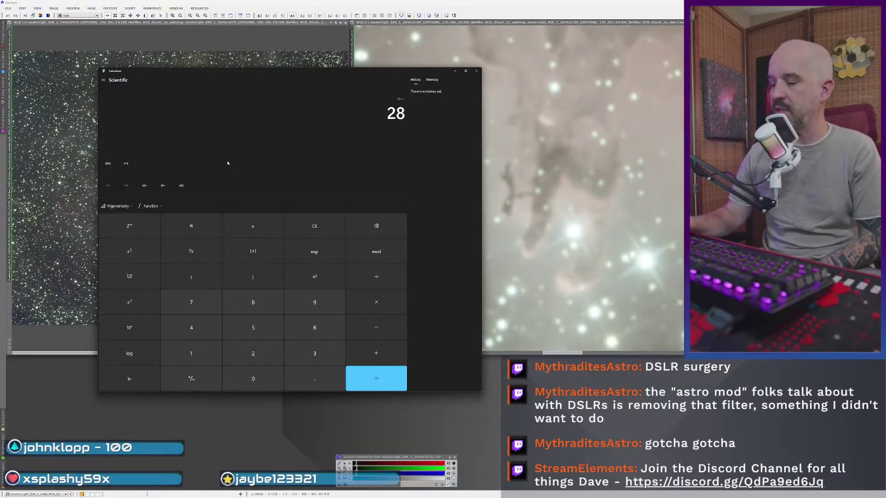
pyautogui.write('*5')
pyautogui.press('Return')
pyautogui.write('/60')
pyautogui.press('Return')
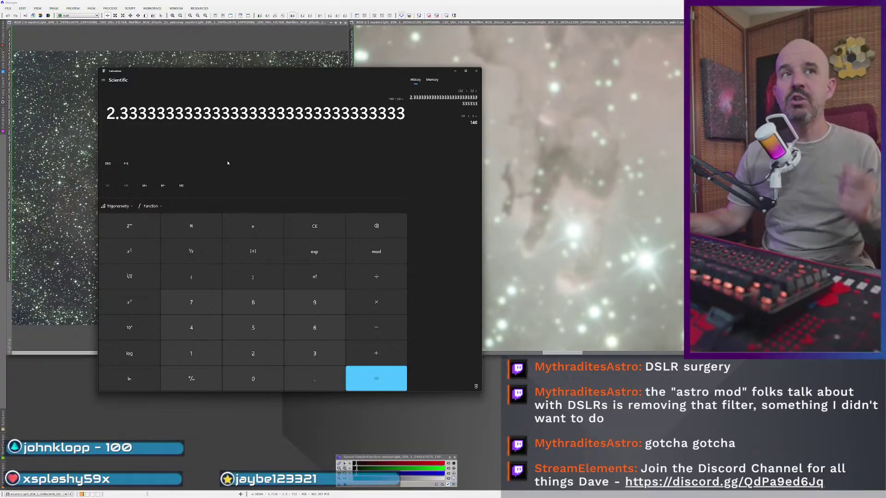
# - Calculate 0.333 × 60 and return to the two nebula images
pyautogui.write('.333')
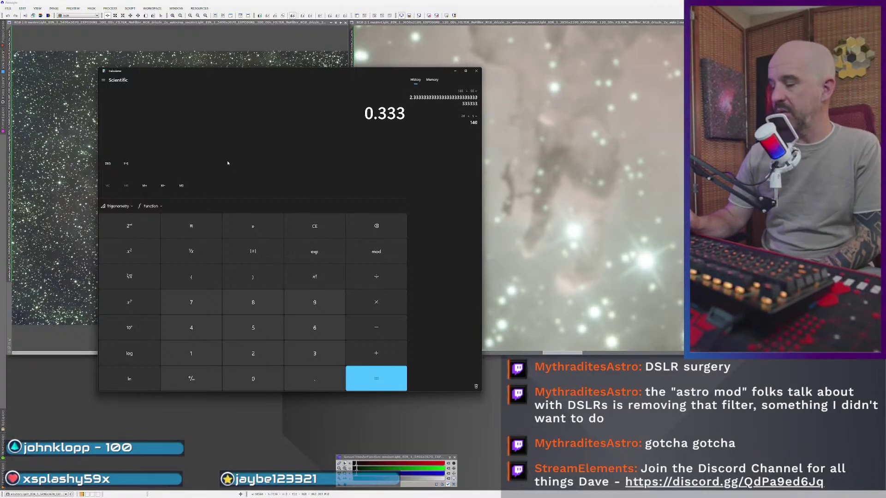
pyautogui.write('*60')
pyautogui.press('Return')
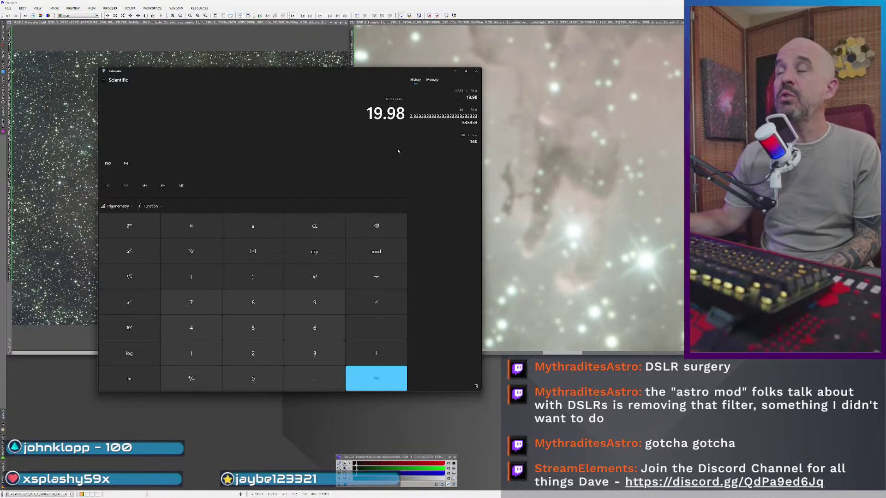
pyautogui.hotkey('alt', 'Tab')
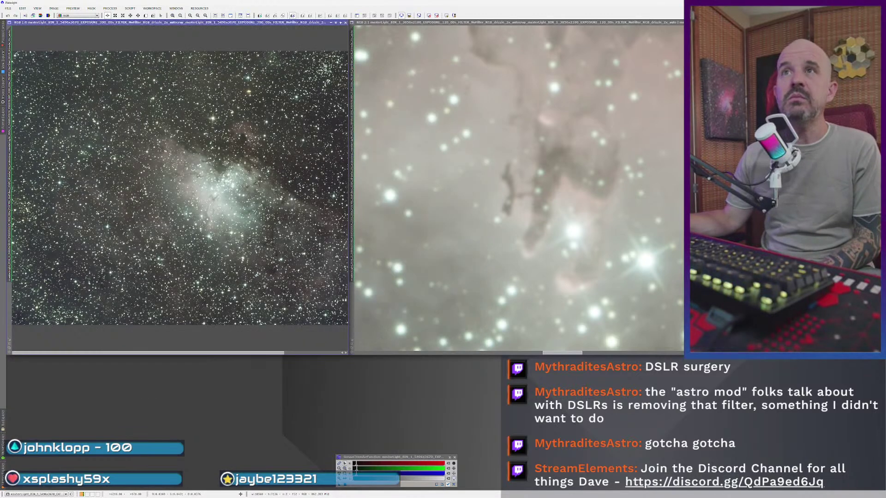
# - Try to rename the wider image's identifier with a label containing its 2h 20m exposure time
pyautogui.doubleClick(11, 71)
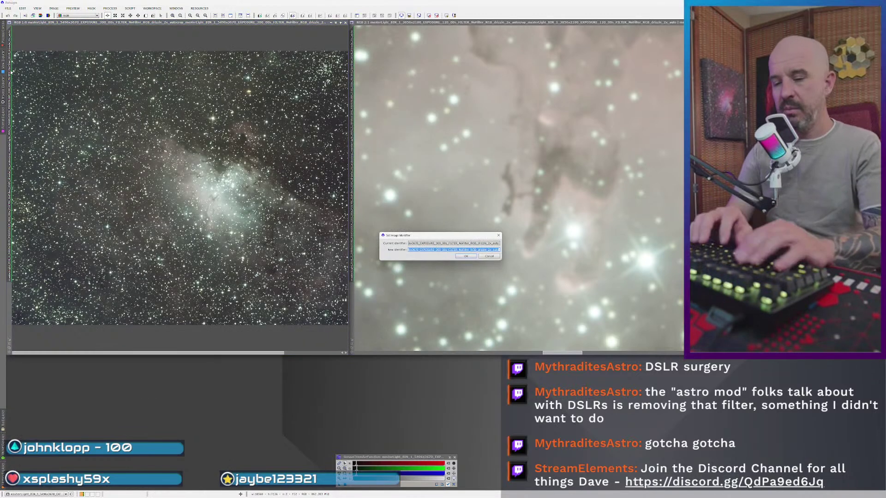
pyautogui.write('7d_')
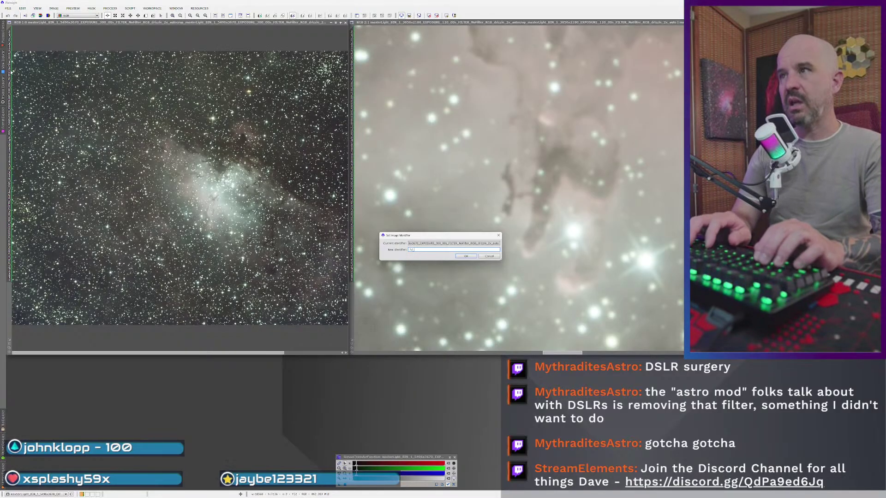
pyautogui.write('2h_20')
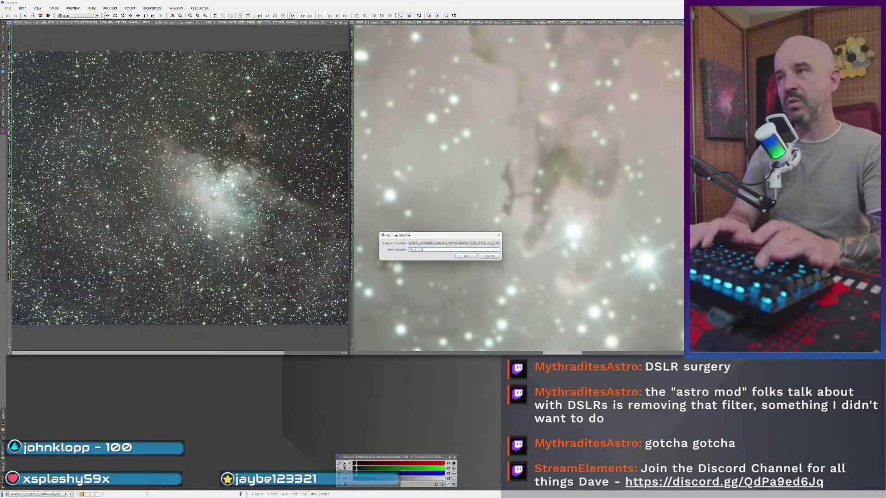
pyautogui.write('m')
pyautogui.press('Return')
pyautogui.press('Return')
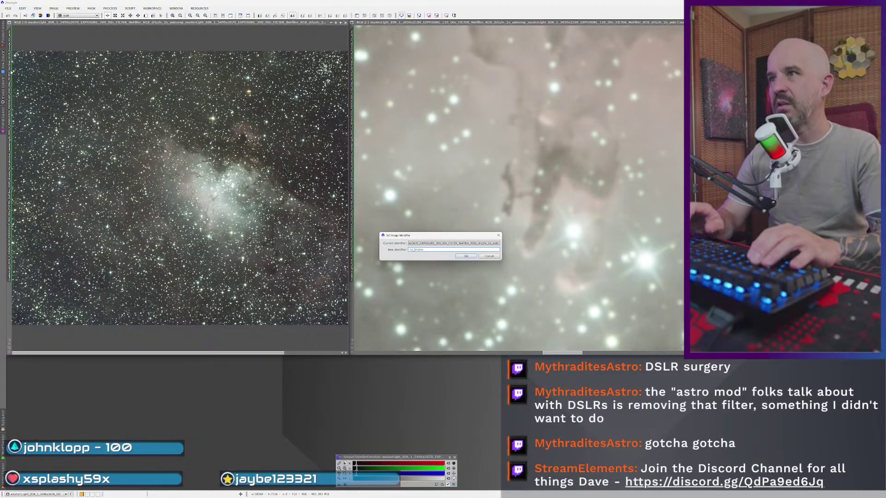
pyautogui.press('Return')
pyautogui.press('Return')
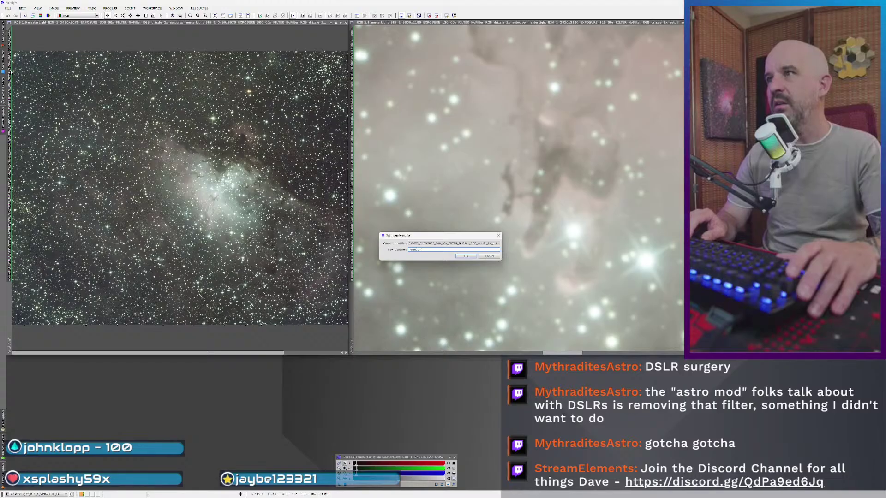
pyautogui.press('Return')
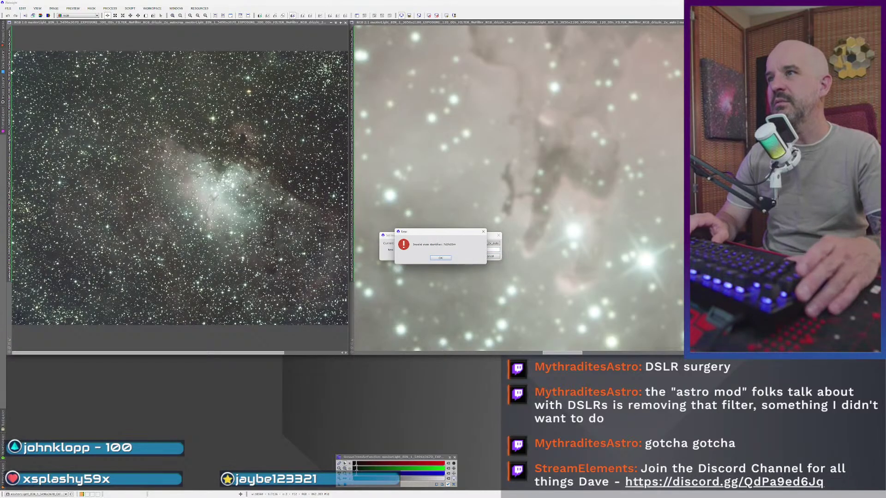
pyautogui.press('Return')
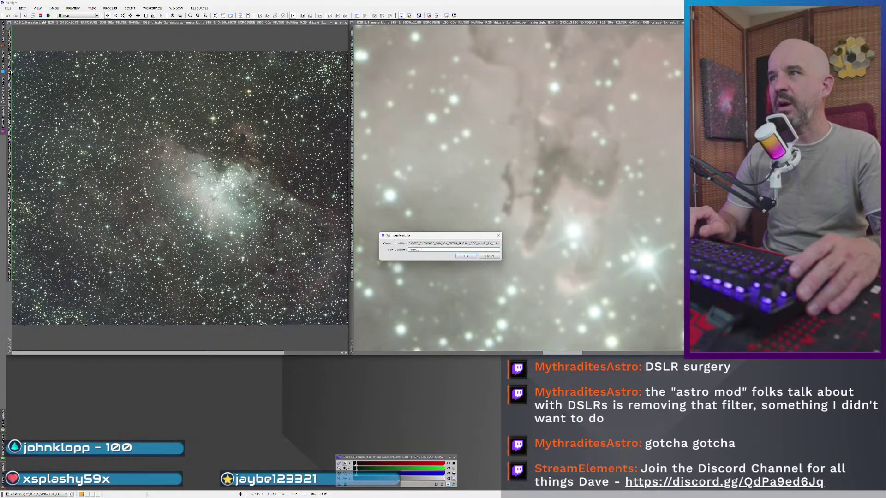
# - Try shorter exposure-time labels as the wider image's identifier
pyautogui.write('7d2')
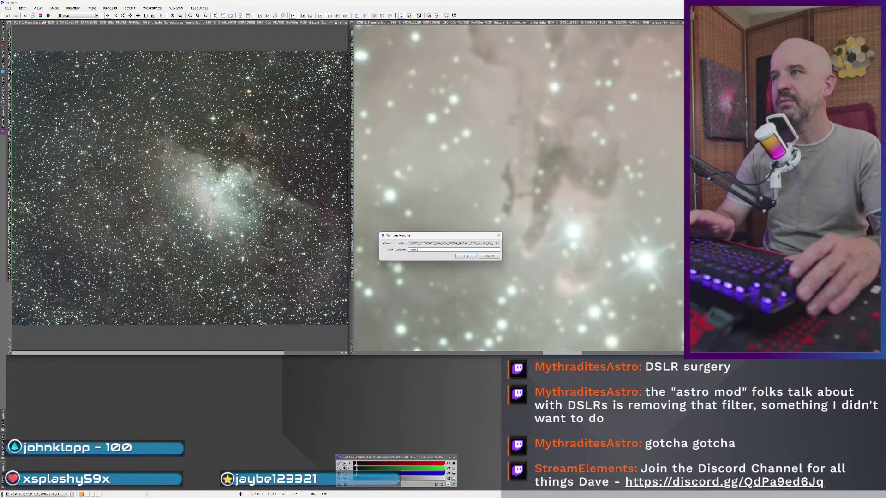
pyautogui.press('Return')
pyautogui.press('Return')
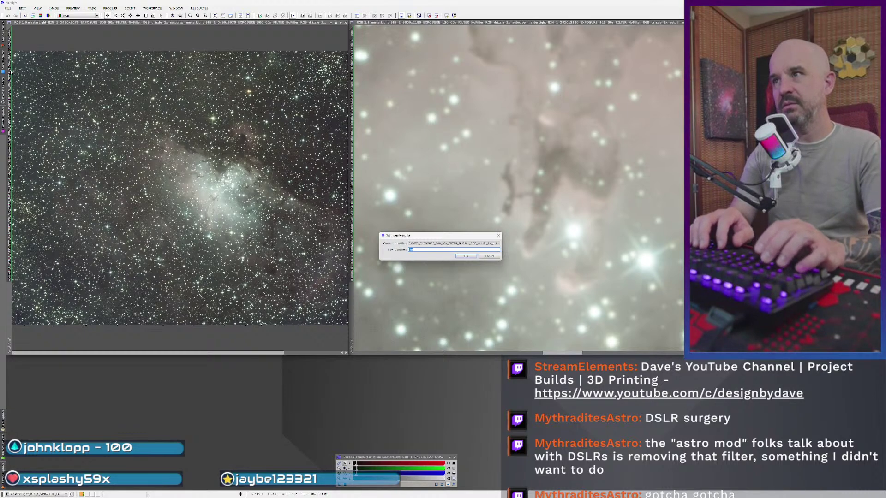
pyautogui.write('7d2b')
pyautogui.press('Return')
pyautogui.press('Return')
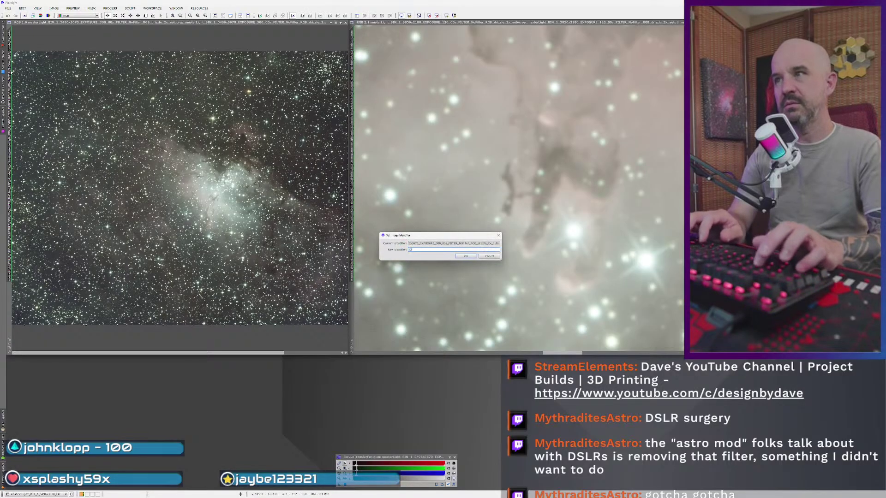
# - Shorten the wider image's identifier to a single character and replace that character once more
pyautogui.write('D')
pyautogui.press('Return')
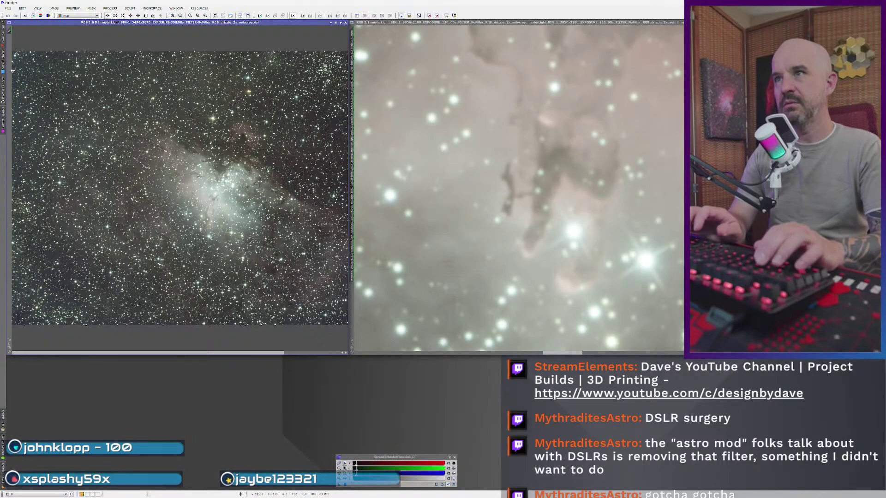
pyautogui.doubleClick(10, 32)
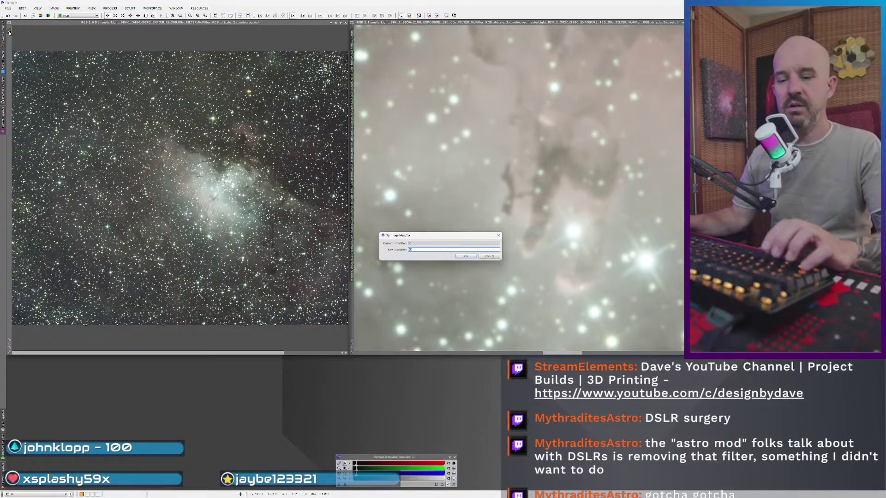
pyautogui.write('C')
pyautogui.press('Return')
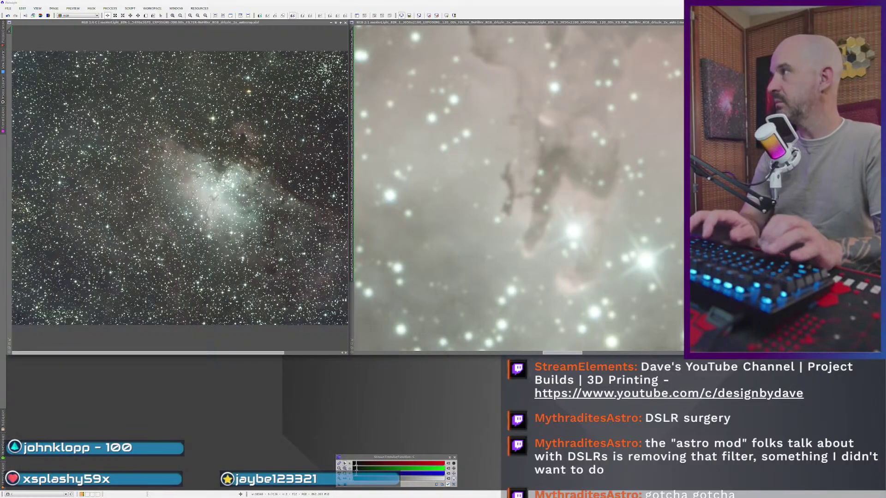
# - Switch to the image viewer, examine the magnified nebula exposure and its list of frames, and return to the image comparison
pyautogui.click(644, 166)
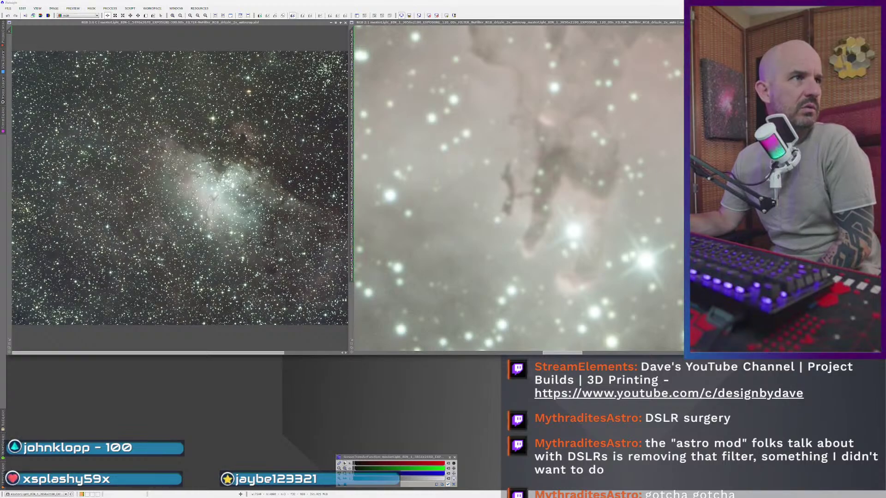
pyautogui.hotkey('alt', 'Tab')
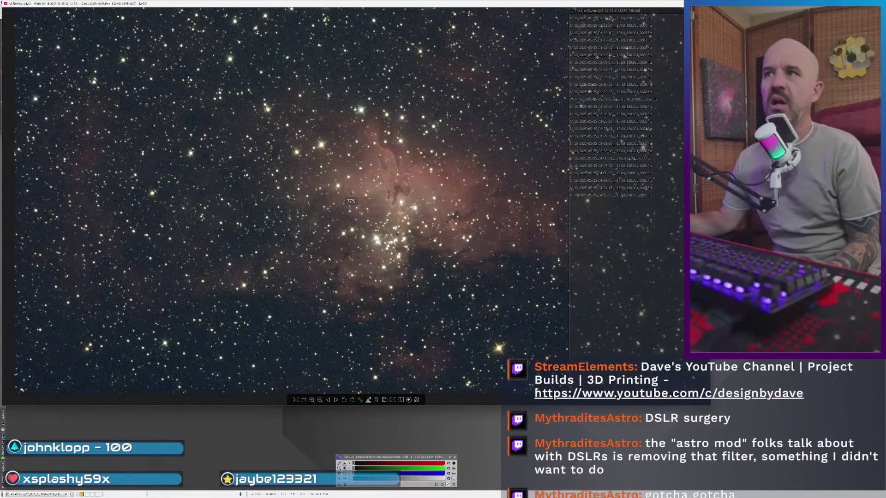
pyautogui.scroll(1, 318, 253)
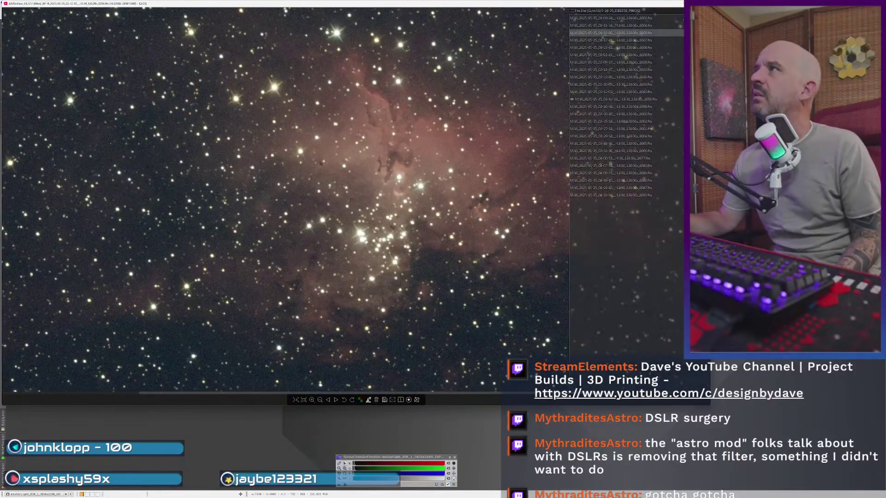
pyautogui.hotkey('alt', 'Tab')
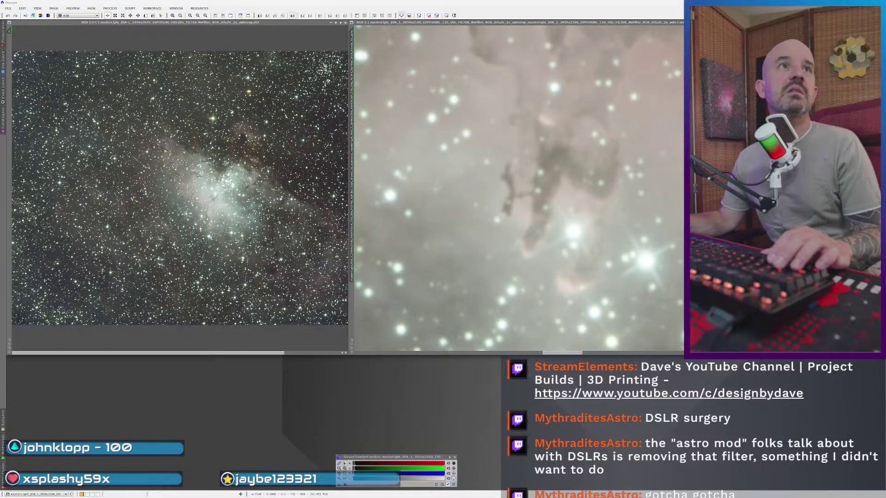
# - Open Calculator, add 25 + 66, multiply the sum by 2 and divide by 60
pyautogui.press('XF86Calculator')
pyautogui.write('25+66')
pyautogui.press('Return')
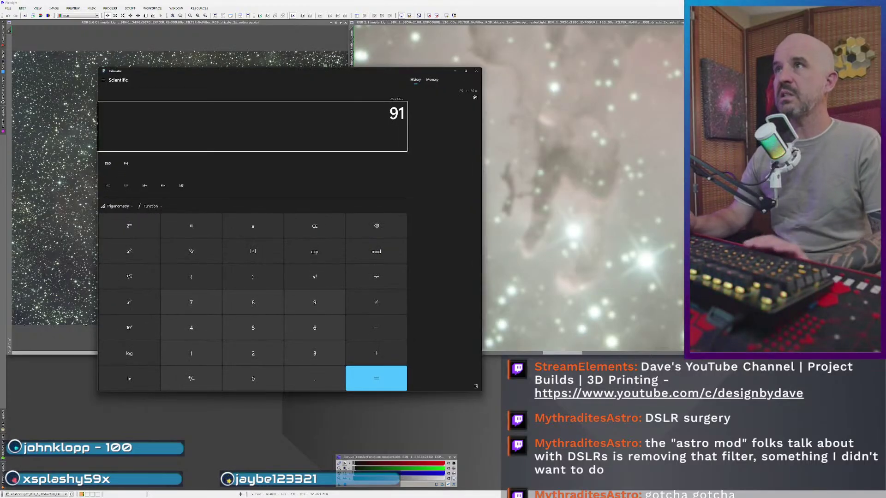
pyautogui.write('*2')
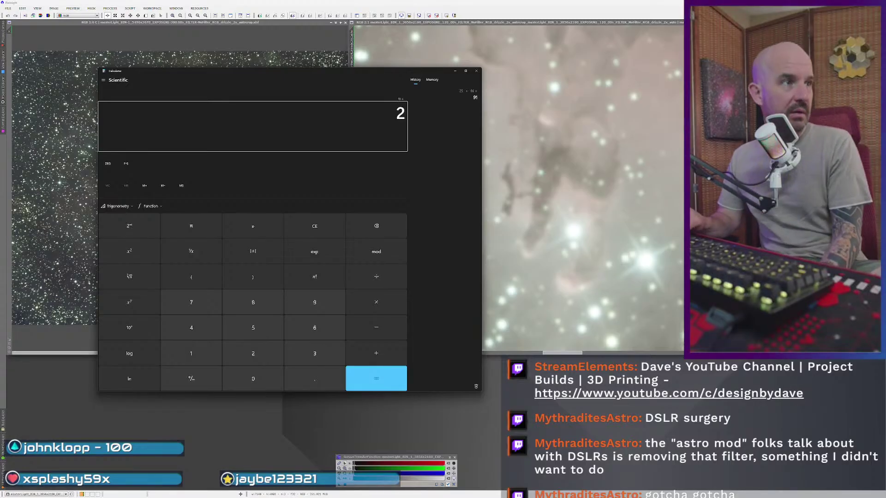
pyautogui.press('Return')
pyautogui.write('/60')
pyautogui.press('Return')
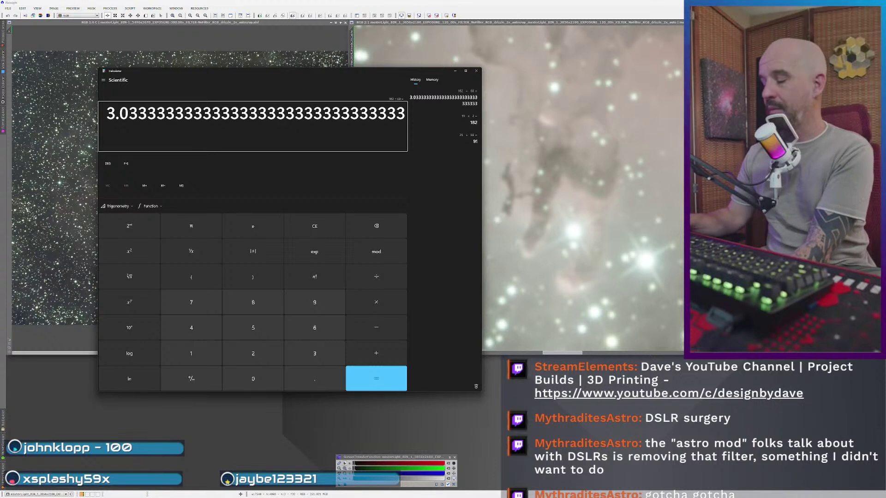
# - Calculate 0.033 × 60 and close Calculator
pyautogui.write('0.033')
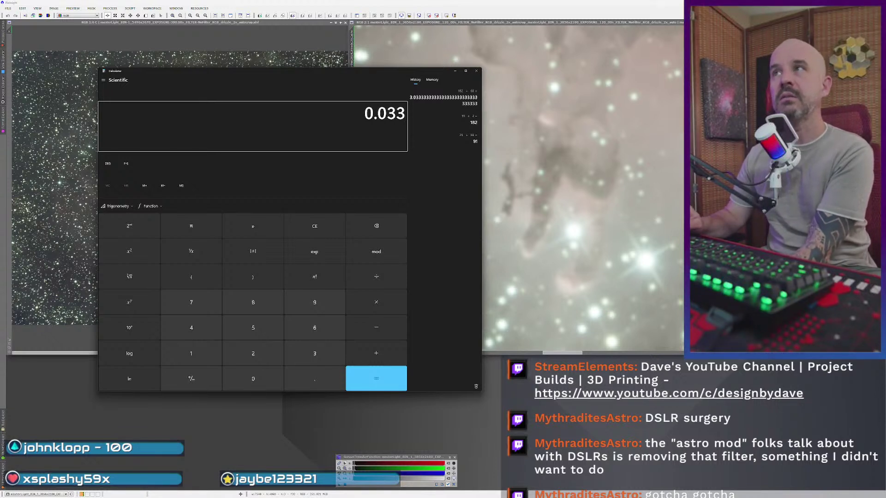
pyautogui.write('*60')
pyautogui.press('Return')
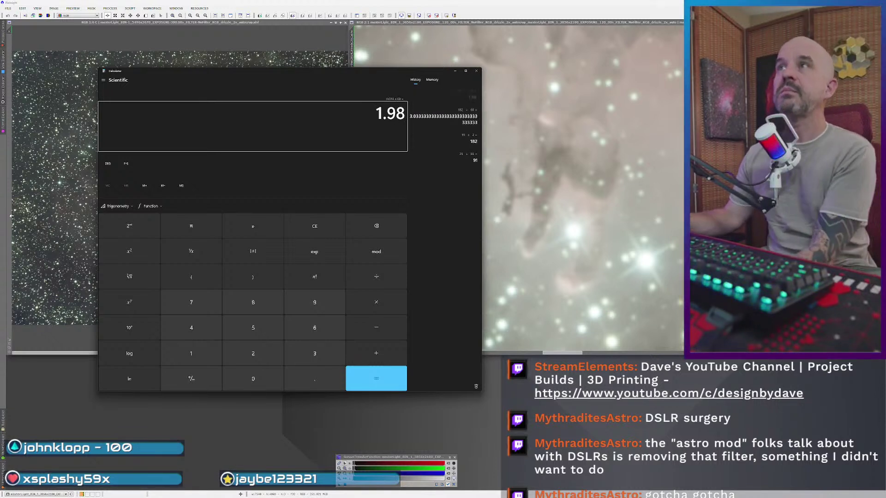
pyautogui.hotkey('alt', 'F4')
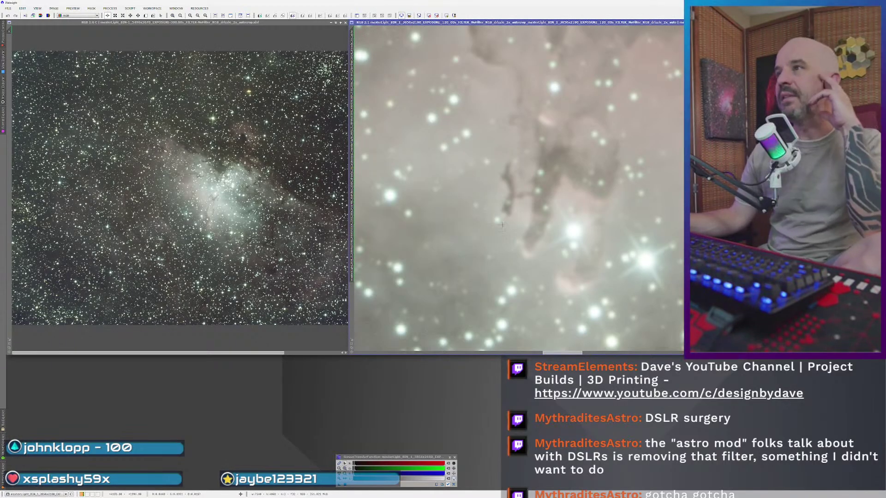
# - Show the whole nebula in the closer image and shorten that image's identifier to a single character
pyautogui.scroll(-4, 502, 224)
pyautogui.hscroll(-2, 501, 224)
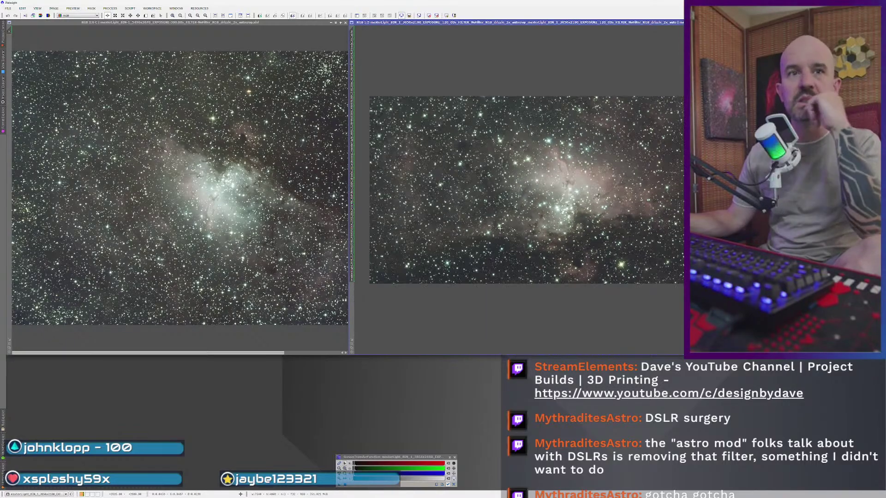
pyautogui.doubleClick(353, 97)
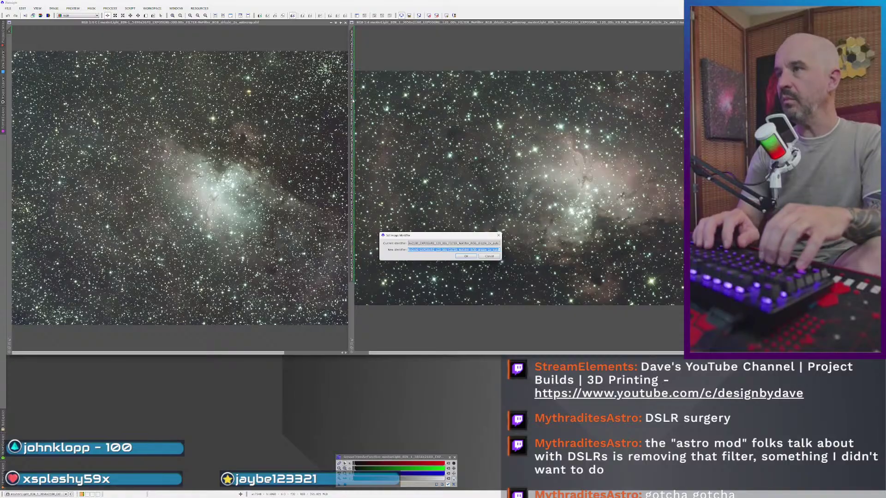
pyautogui.write('L')
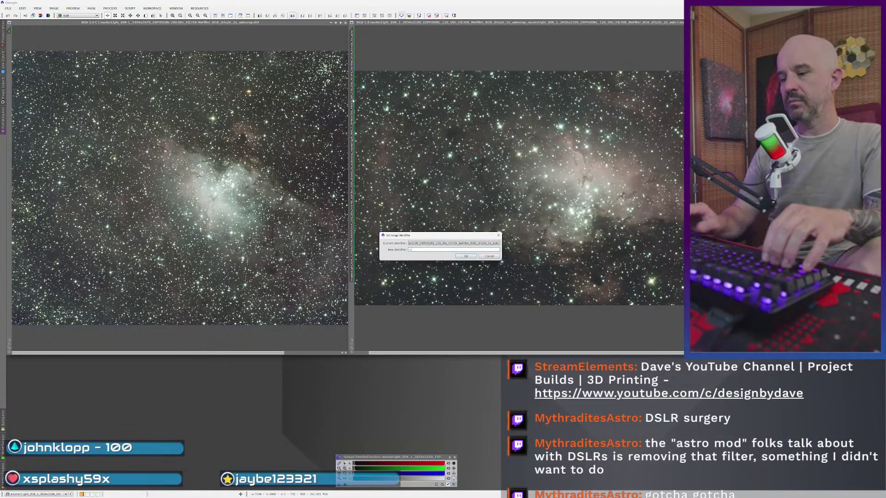
pyautogui.press('Return')
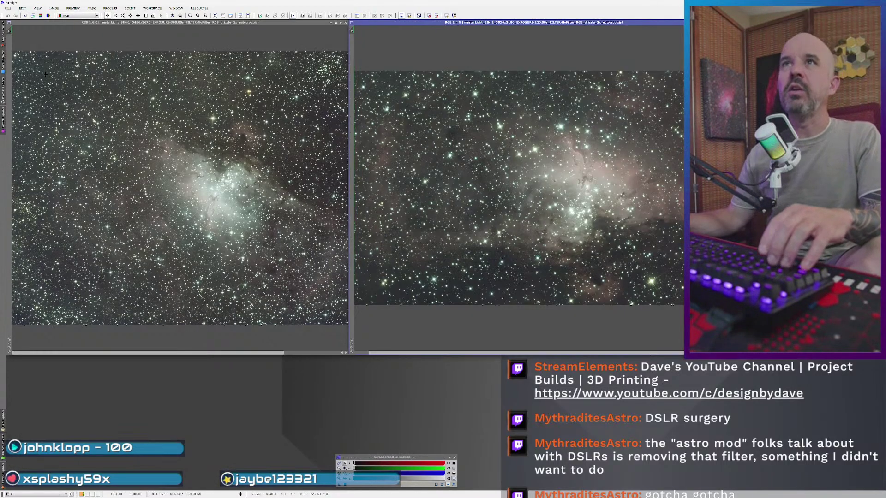
# - Rename the wider image's identifier to a different single character
pyautogui.doubleClick(11, 31)
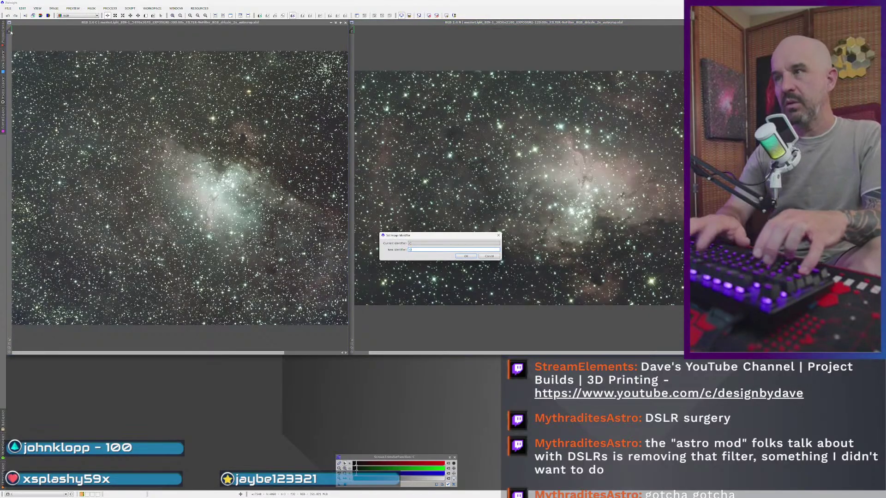
pyautogui.write('O')
pyautogui.press('Return')
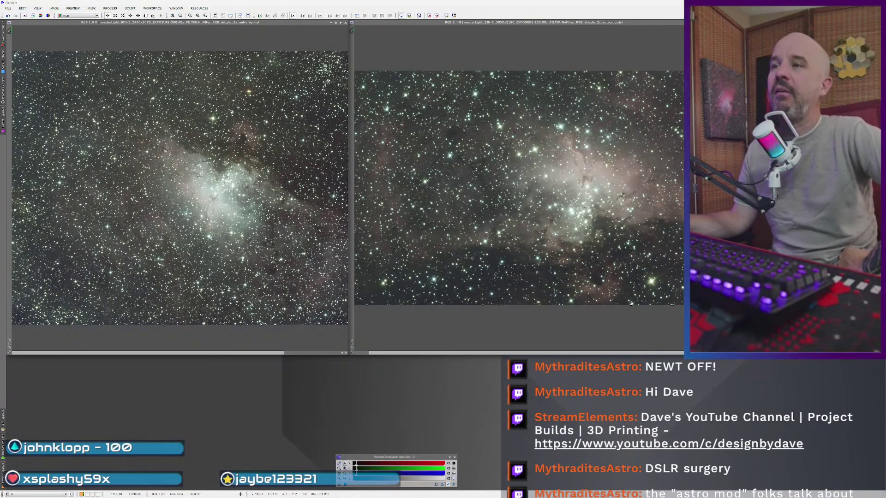
# - Reduce the wider image to the same displayed height as the closer one and reposition both nebulae within their windows
pyautogui.hotkey('ctrl', '-')
pyautogui.hotkey('ctrl', '-')
pyautogui.hotkey('ctrl', '+')
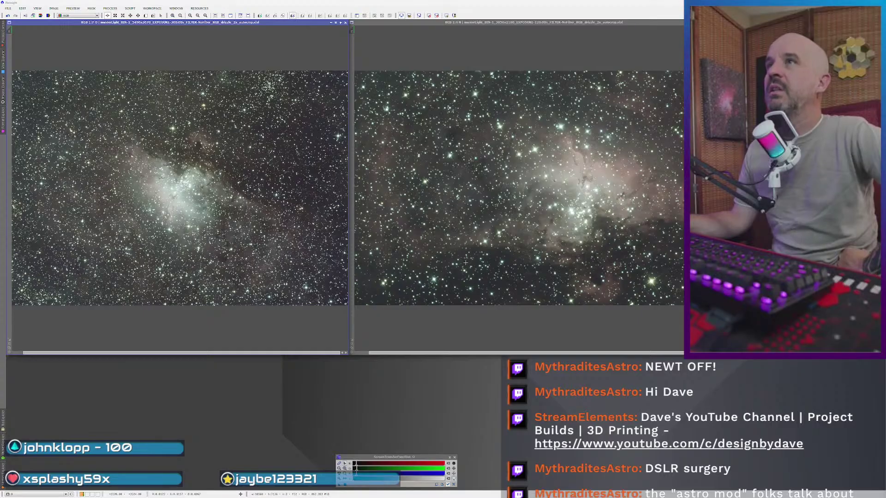
pyautogui.moveTo(466, 262); pyautogui.dragTo(475, 269)
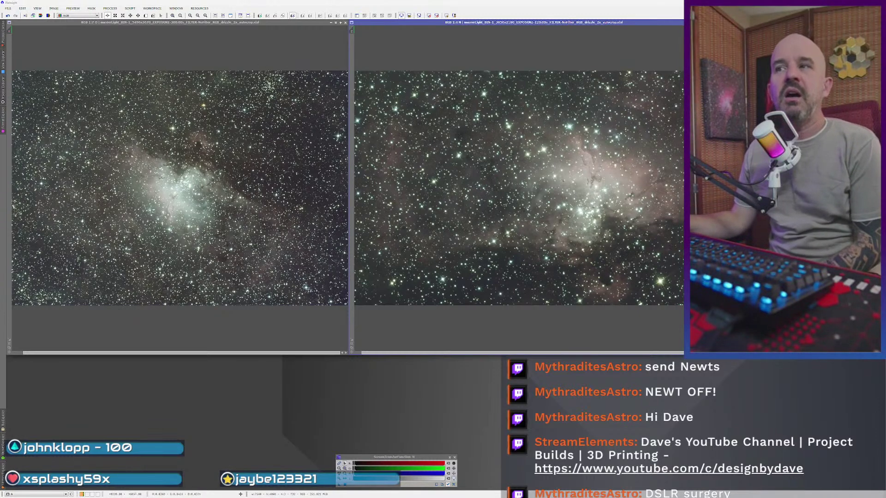
pyautogui.moveTo(69, 353); pyautogui.dragTo(58, 353)
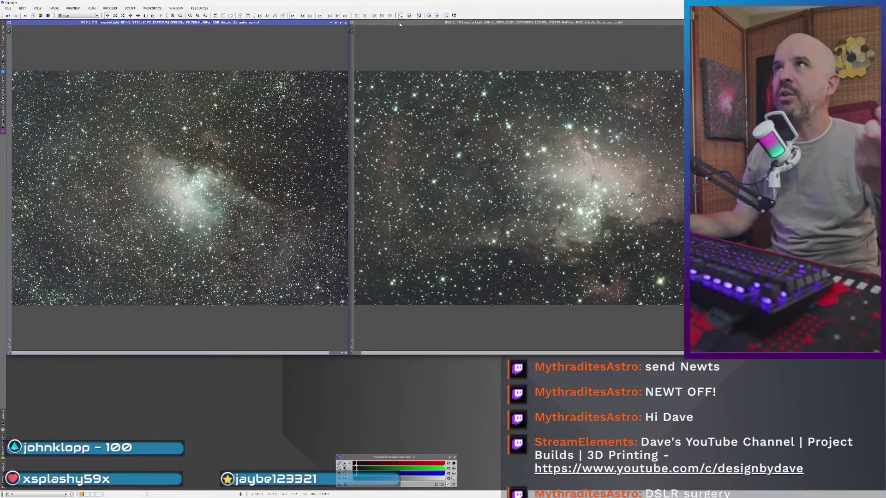
# - Shift the closer image's window away from the wider image and widen the wider image's window into the freed space
pyautogui.moveTo(403, 23); pyautogui.dragTo(455, 27)
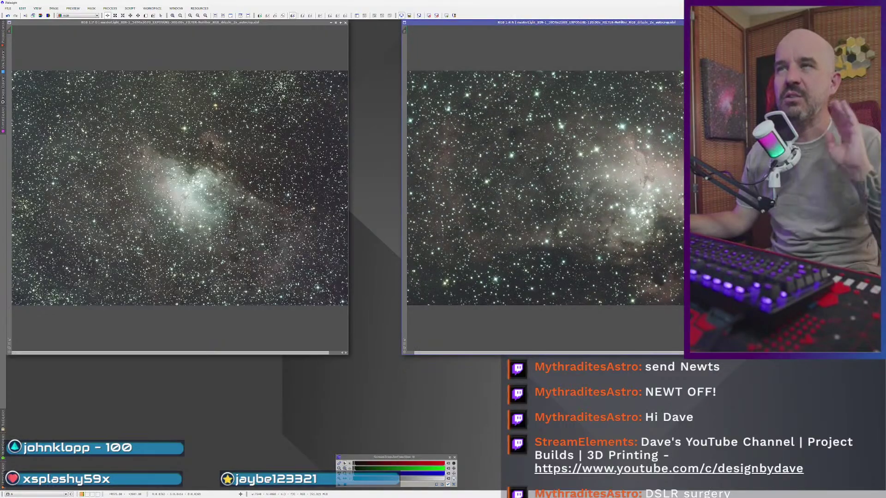
pyautogui.moveTo(348, 178); pyautogui.dragTo(447, 178)
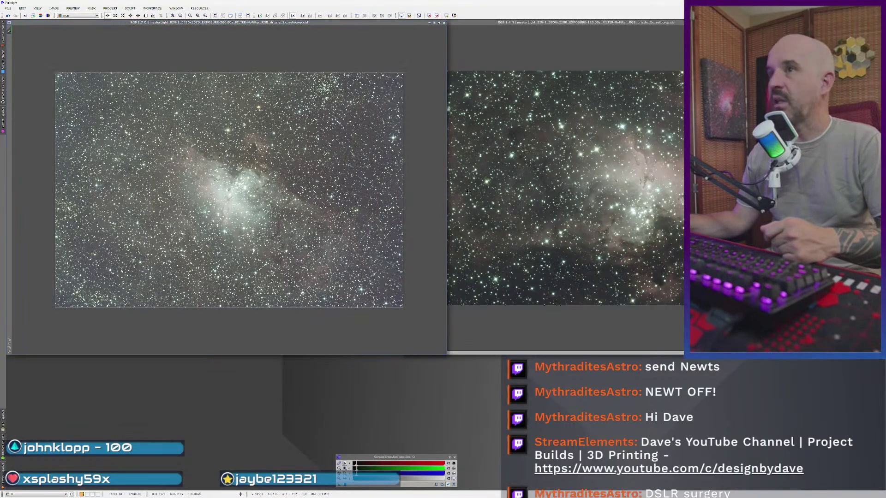
# - Try to crop the dark strip off the lower edge of the wider image, checking the crop boundary along that edge
pyautogui.scroll(6, 220, 305)
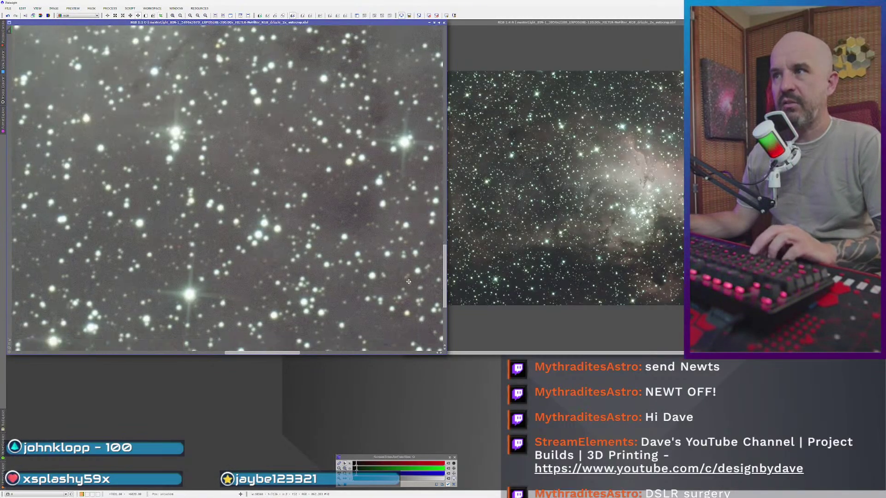
pyautogui.moveTo(244, 353); pyautogui.dragTo(161, 356)
pyautogui.scroll(-5, 225, 333)
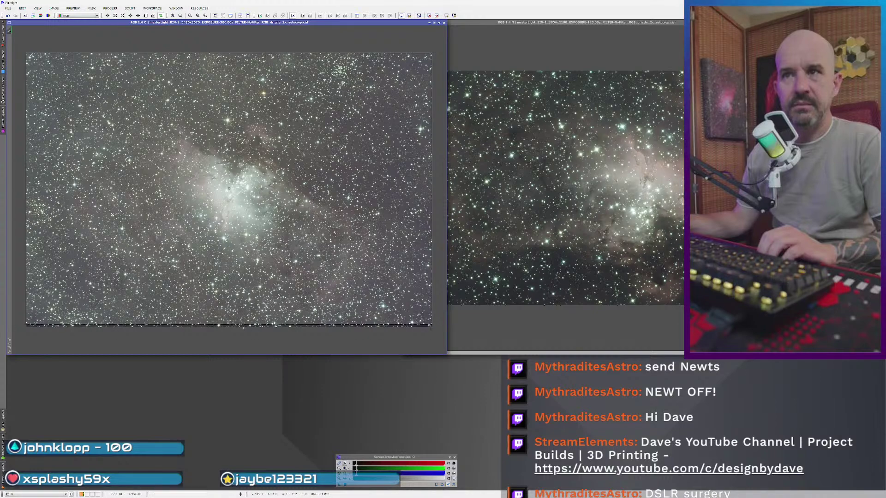
pyautogui.scroll(5, 281, 270)
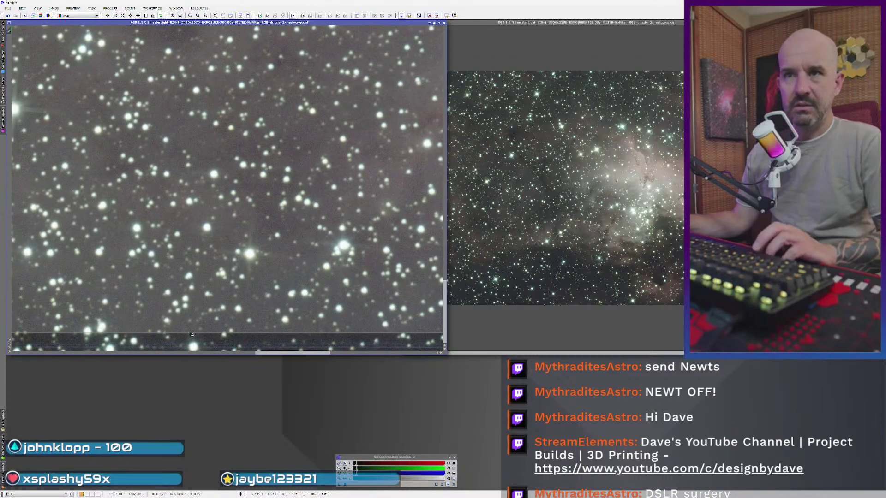
pyautogui.moveTo(270, 354); pyautogui.dragTo(447, 350)
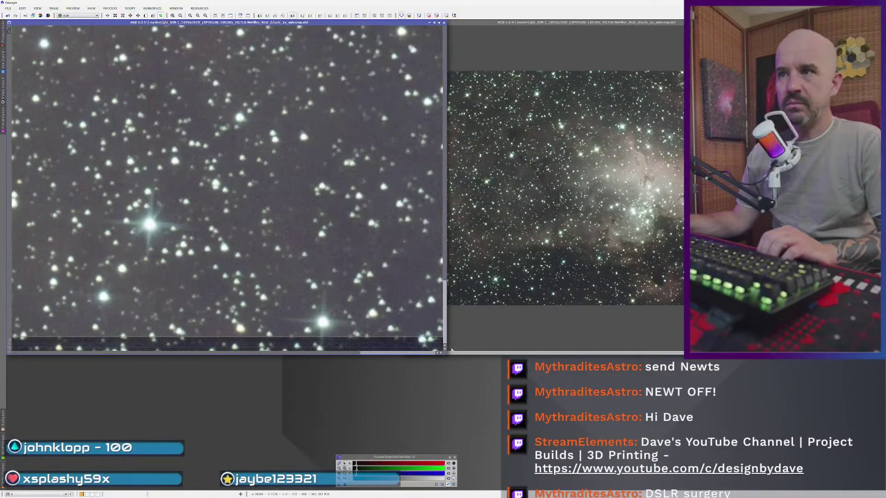
pyautogui.press('Return')
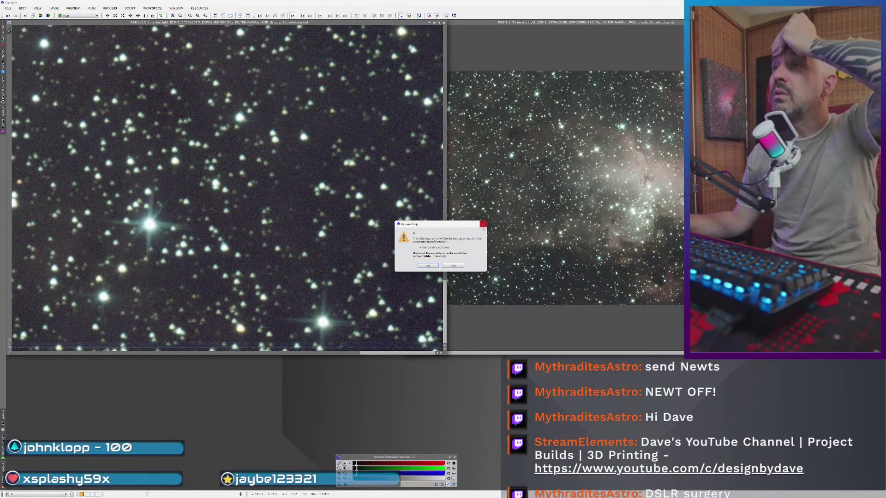
pyautogui.click(453, 266)
pyautogui.scroll(-4, 404, 274)
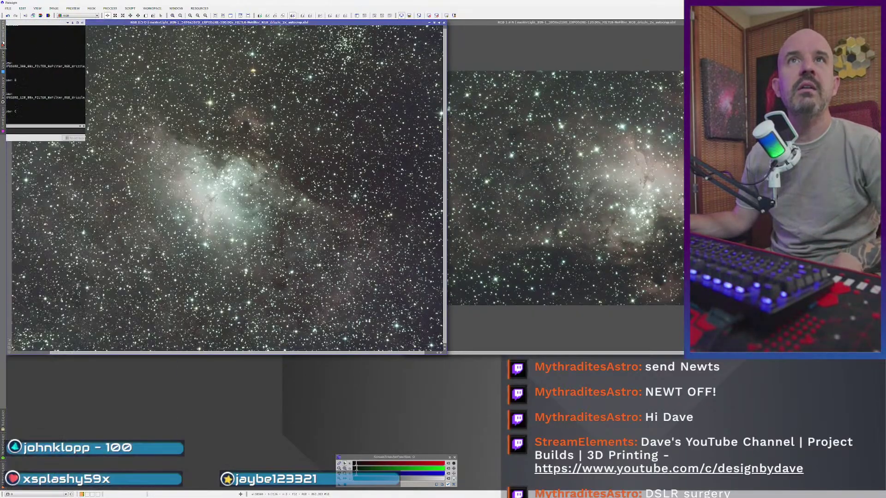
# - Compare the two images' properties in View Explorer and examine the nebula in the wider image
pyautogui.moveTo(6, 68)
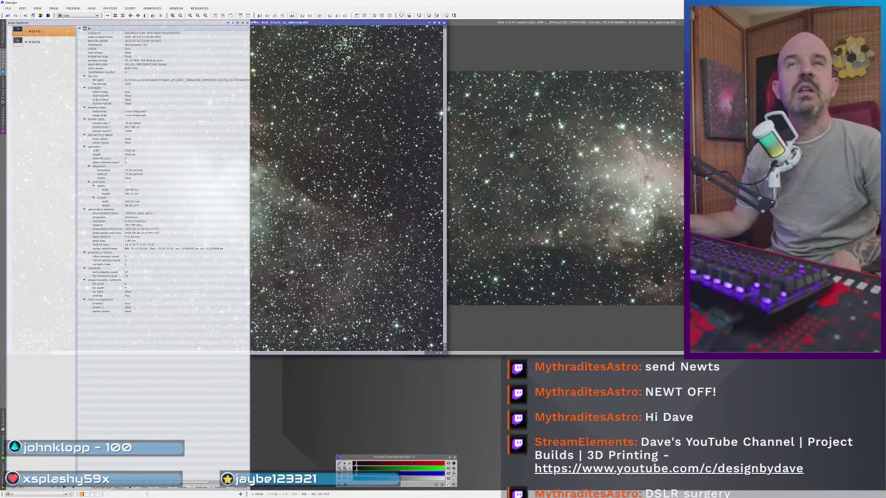
pyautogui.click(36, 42)
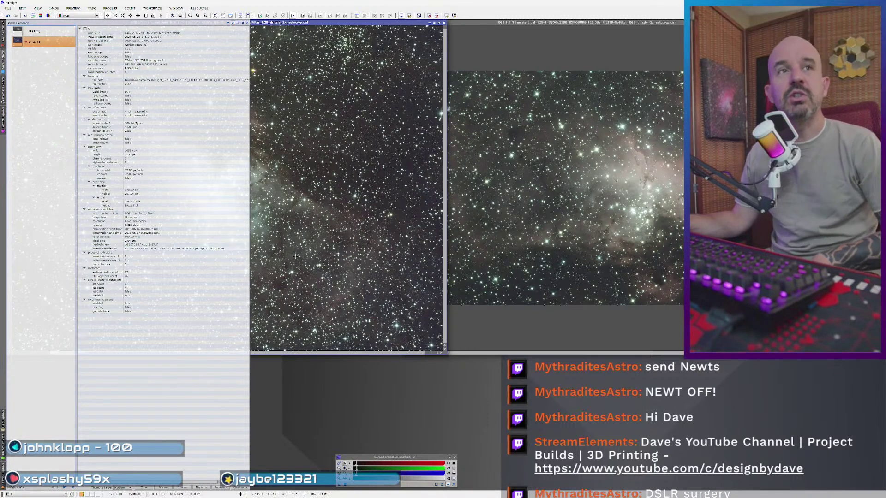
pyautogui.scroll(1, 294, 252)
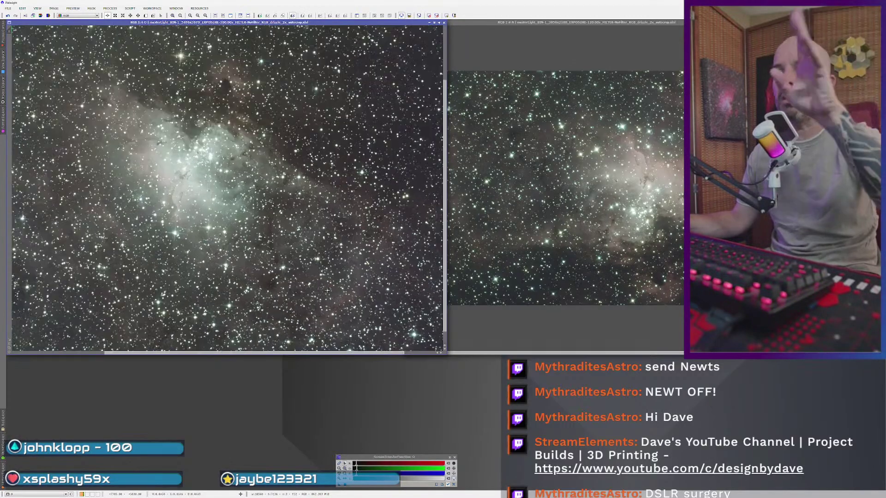
pyautogui.scroll(-2, 322, 286)
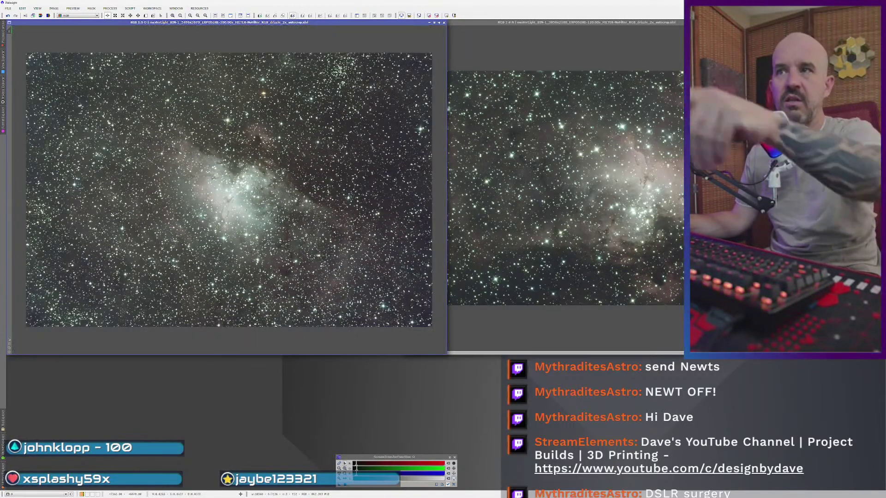
pyautogui.scroll(1, 330, 323)
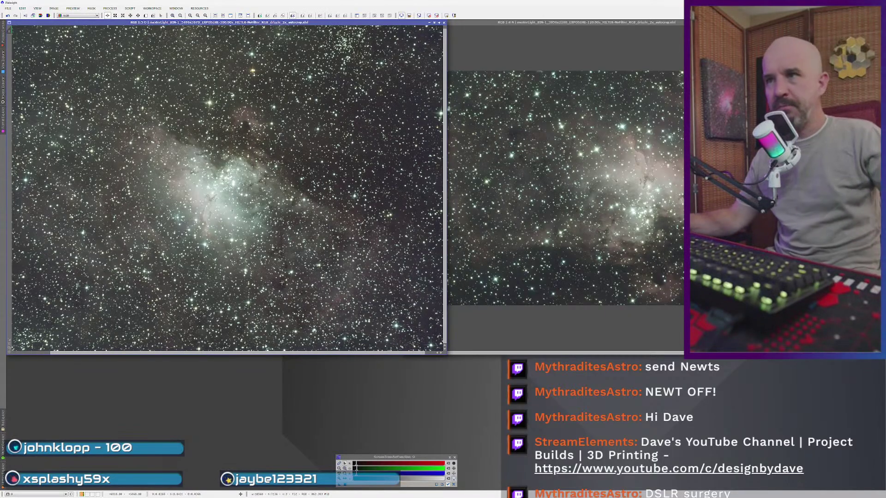
pyautogui.hscroll(-2, 264, 272)
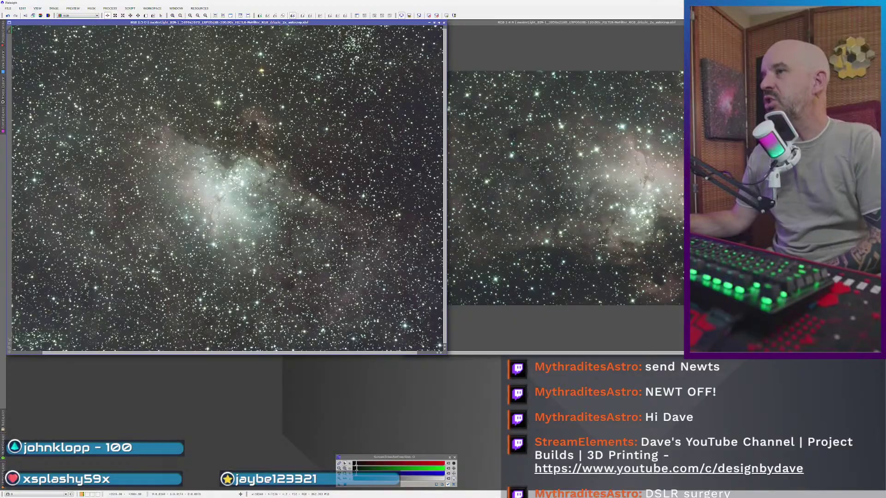
# - Reduce the closer image's display size, shift its window slightly away, and compare its nebula with the wider image
pyautogui.click(591, 169)
pyautogui.scroll(-1, 612, 121)
pyautogui.moveTo(553, 25); pyautogui.dragTo(571, 25)
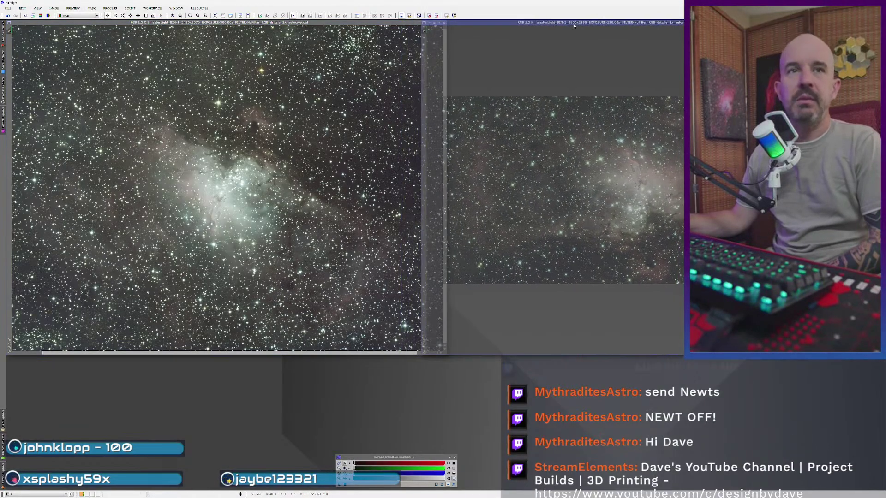
pyautogui.hotkey('ctrl', 'Tab')
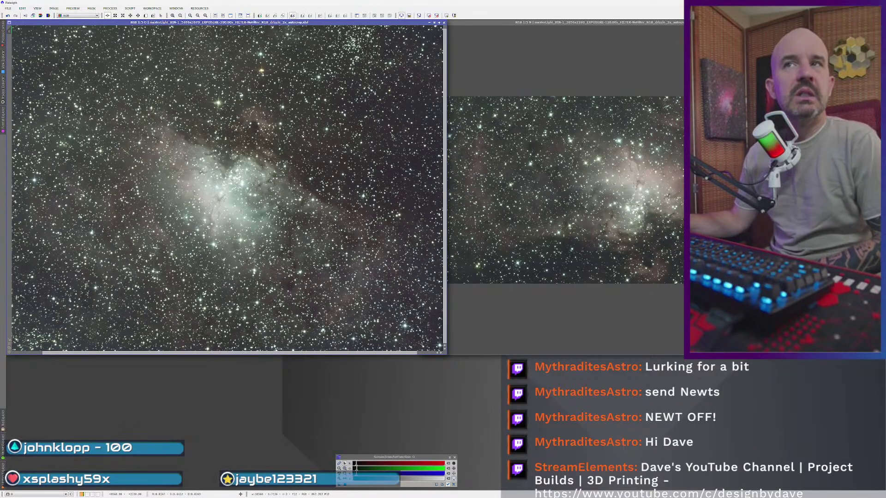
pyautogui.click(648, 209)
pyautogui.scroll(2, 648, 210)
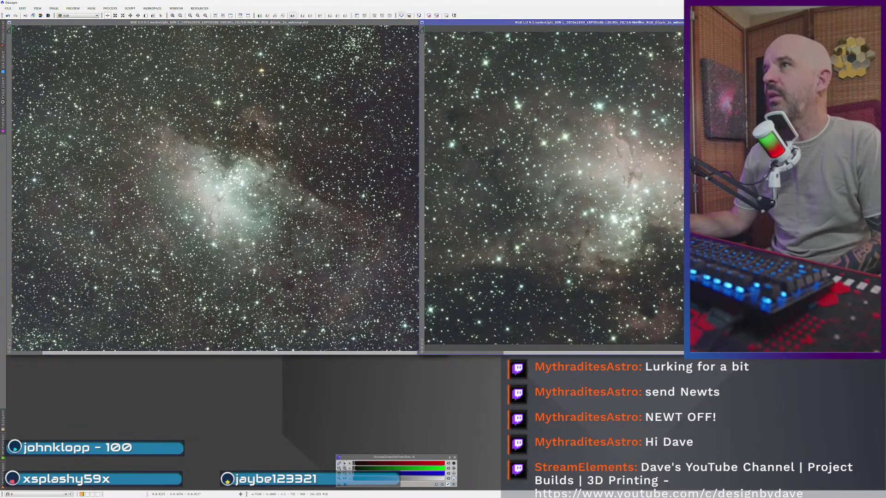
pyautogui.scroll(-2, 648, 210)
pyautogui.click(352, 180)
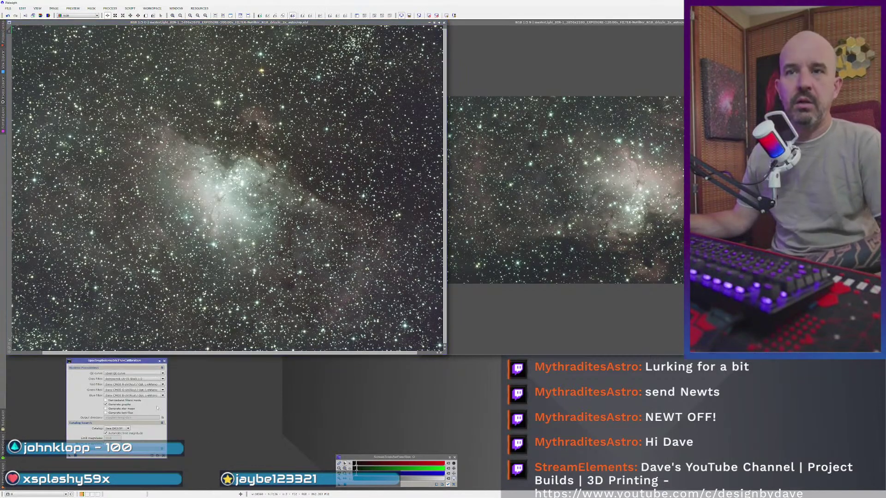
# - Set the SpectrophotometricFluxCalibration red, green and blue filters to Baader R, G and B, and calibrate the closer image
pyautogui.click(134, 384)
pyautogui.click(145, 409)
pyautogui.click(138, 390)
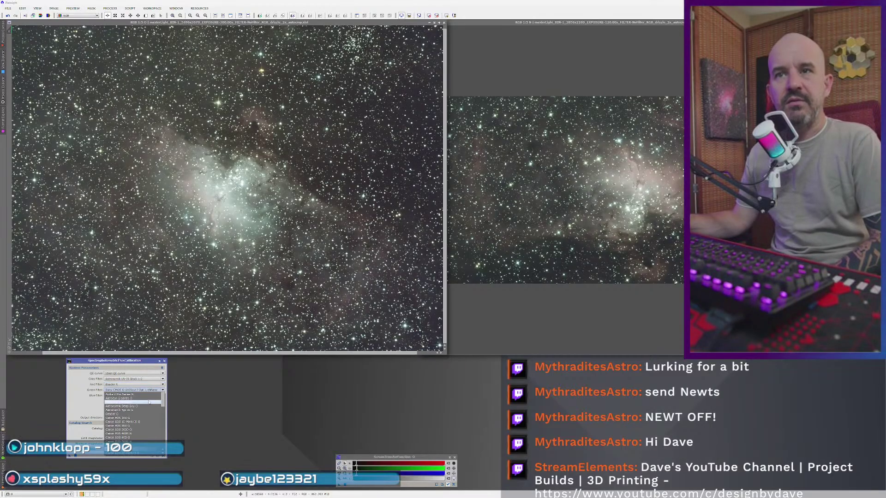
pyautogui.click(142, 413)
pyautogui.click(134, 395)
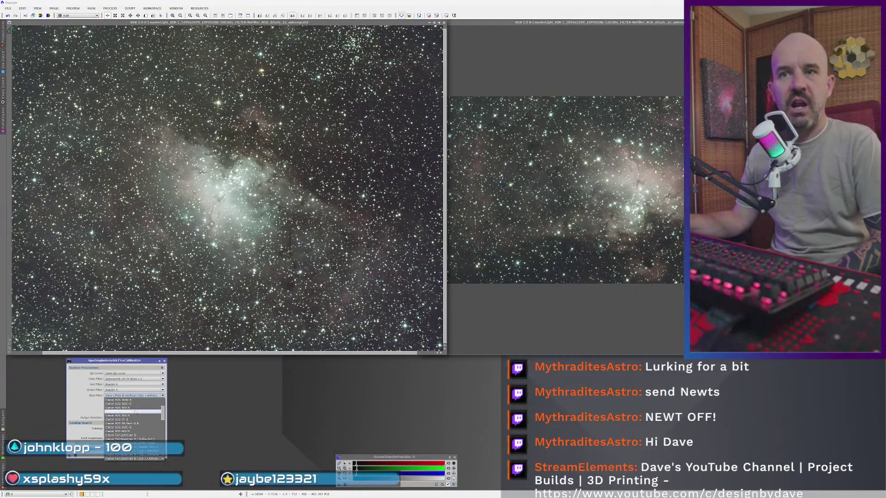
pyautogui.click(135, 409)
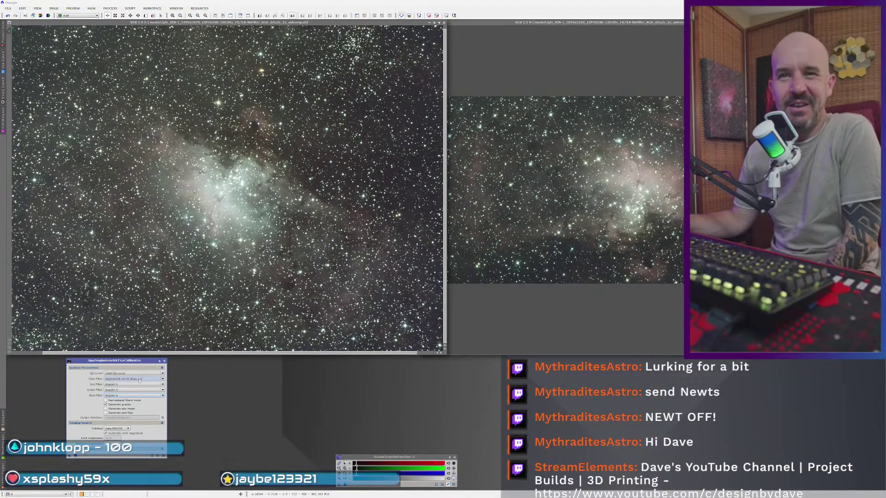
pyautogui.moveTo(658, 190); pyautogui.dragTo(652, 190)
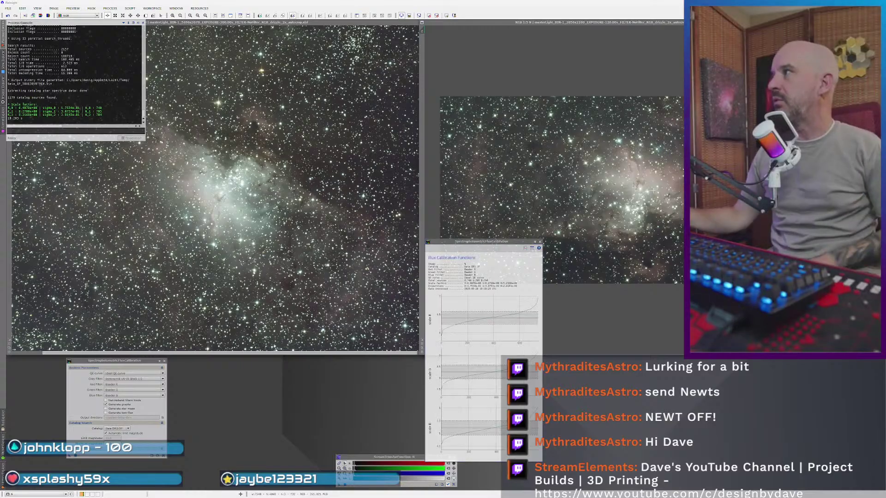
pyautogui.click(540, 242)
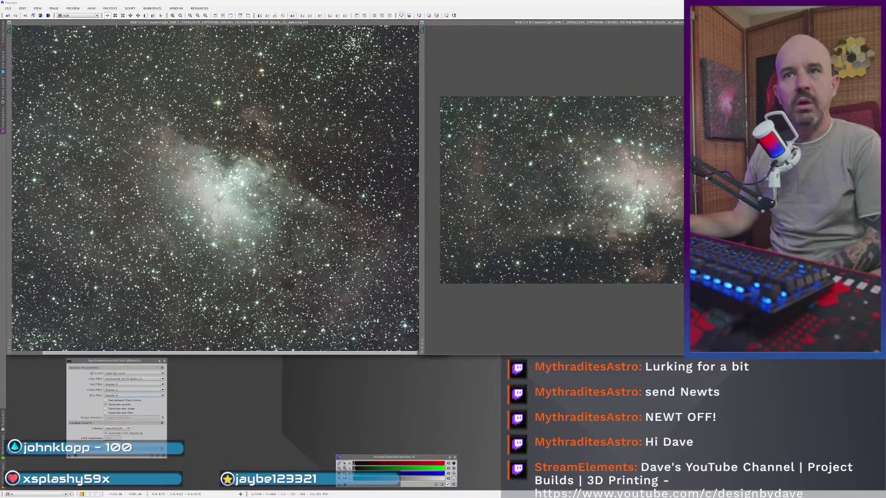
# - Try to run the flux calibration on the wider image with the Ideal QE curve and the existing gray filter
pyautogui.click(133, 373)
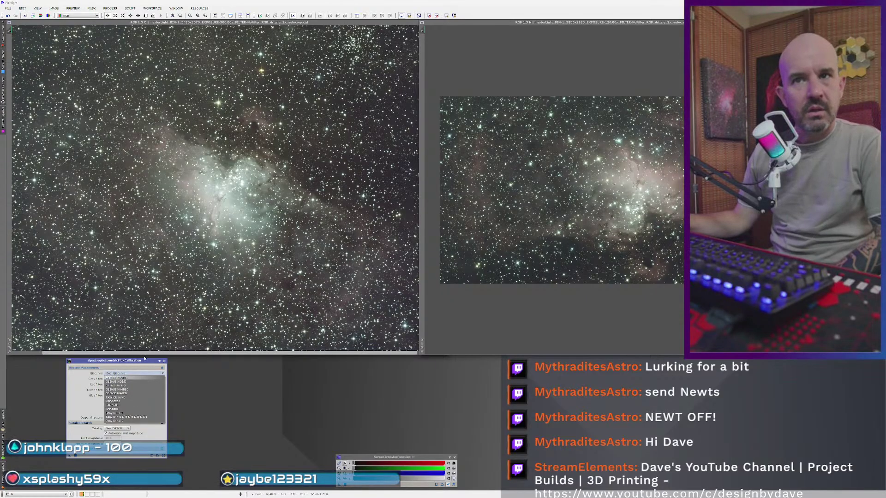
pyautogui.click(150, 398)
pyautogui.click(120, 379)
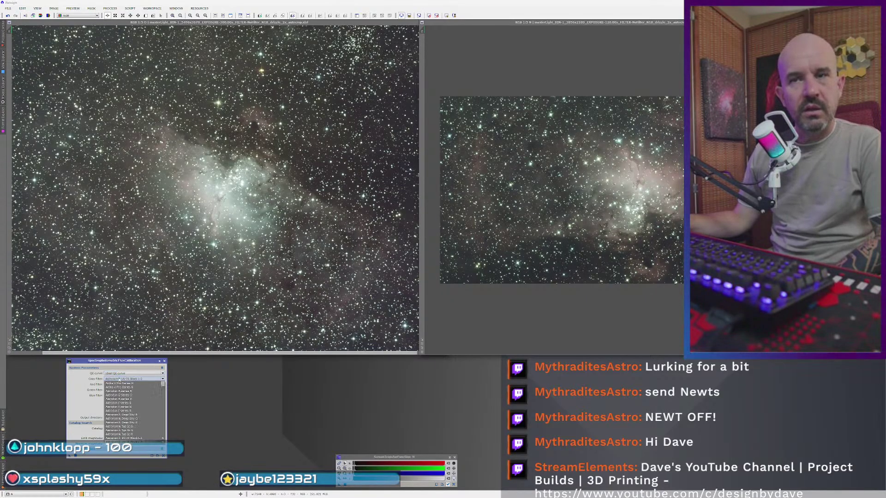
pyautogui.click(104, 378)
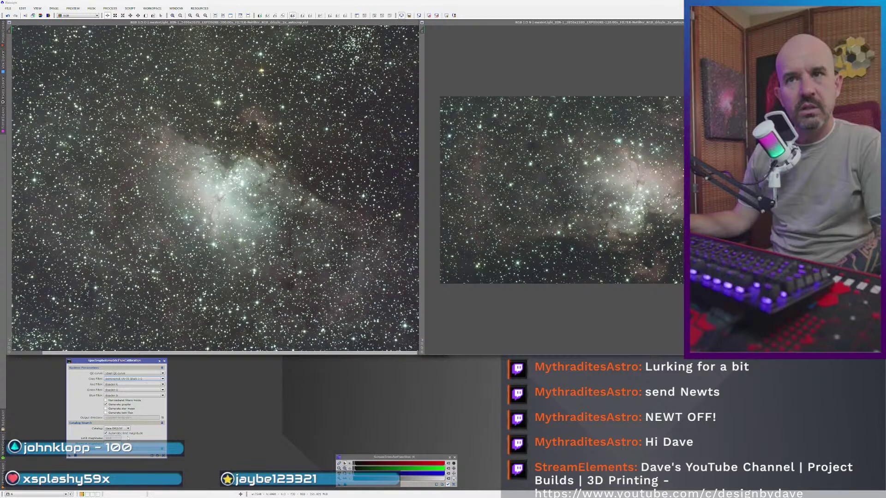
pyautogui.click(240, 217)
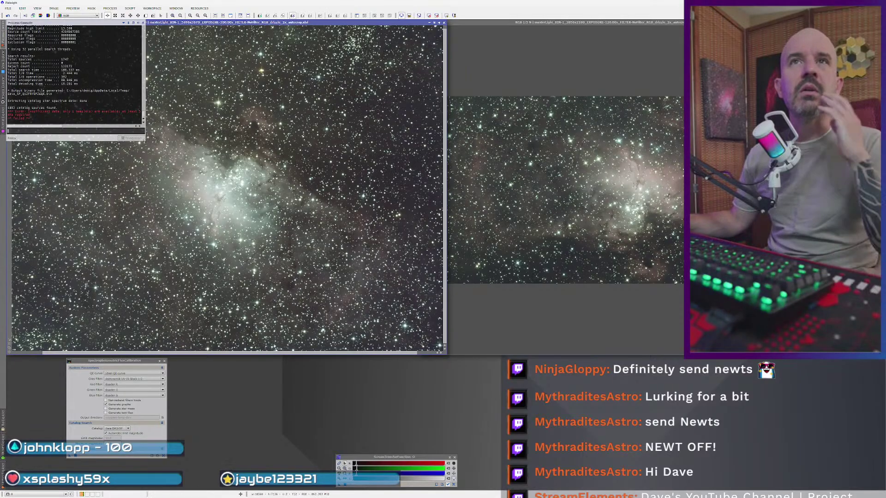
# - Enlarge the Process Console and read the final lines of the wider image's calibration output
pyautogui.moveTo(143, 142); pyautogui.dragTo(143, 169)
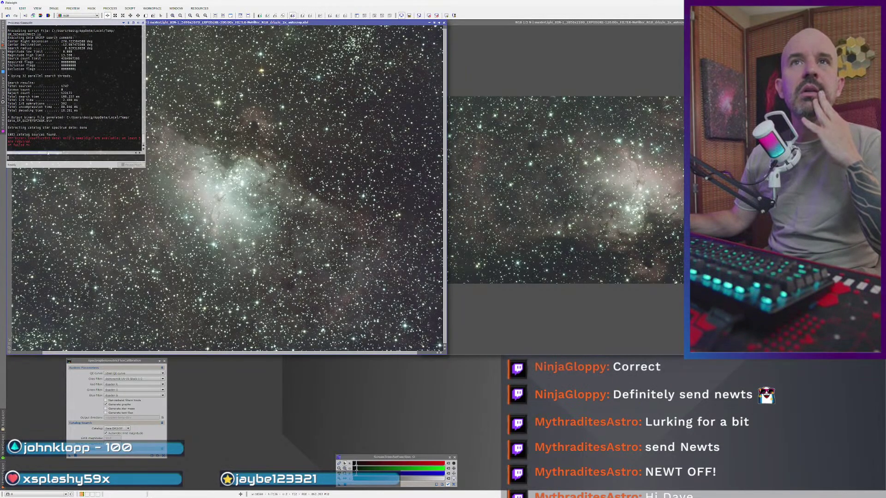
pyautogui.moveTo(29, 139); pyautogui.dragTo(116, 138)
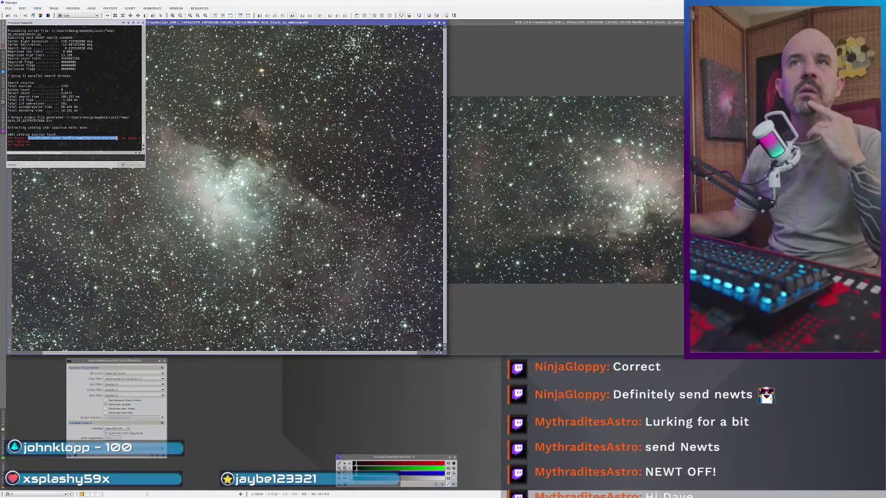
pyautogui.click(119, 138)
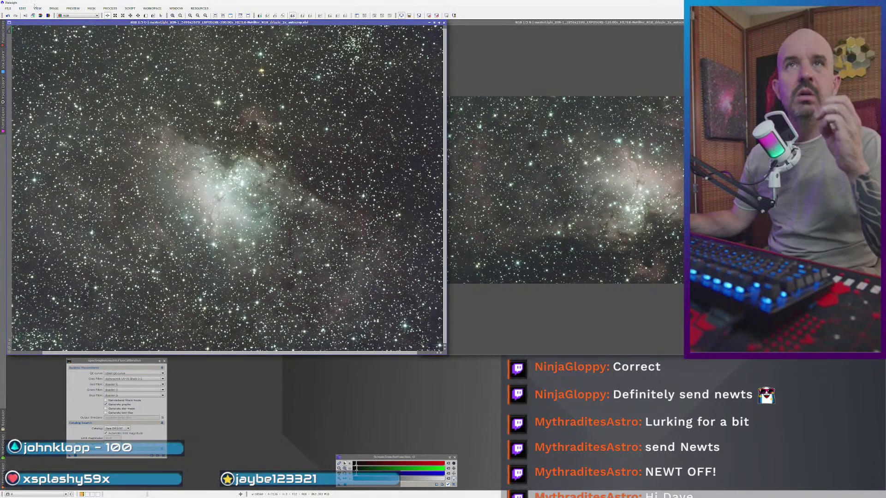
pyautogui.moveTo(6, 42)
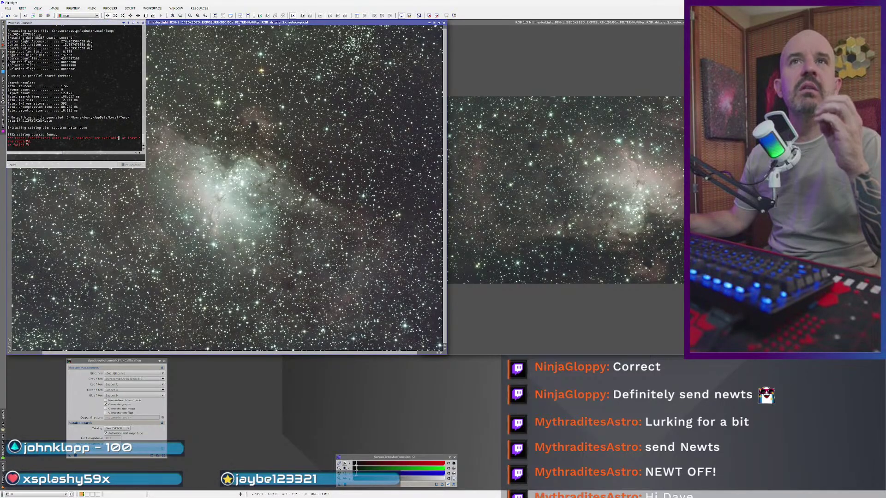
pyautogui.moveTo(21, 139); pyautogui.dragTo(33, 141)
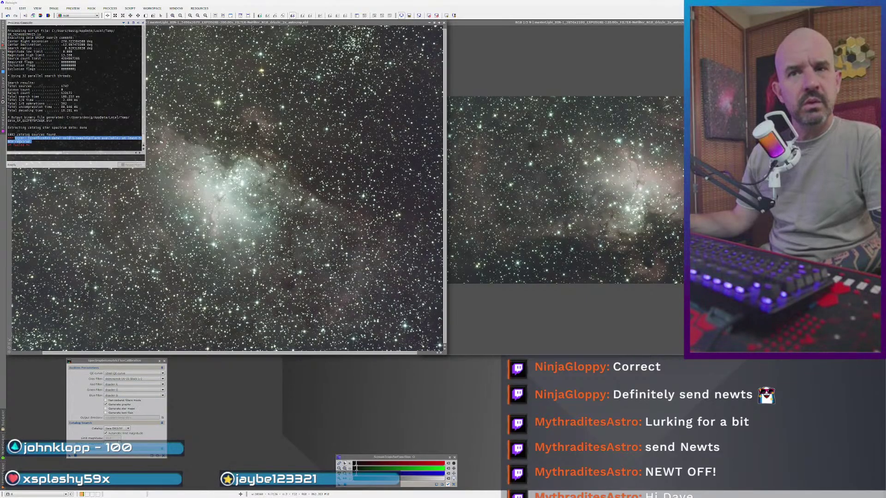
pyautogui.click(73, 139)
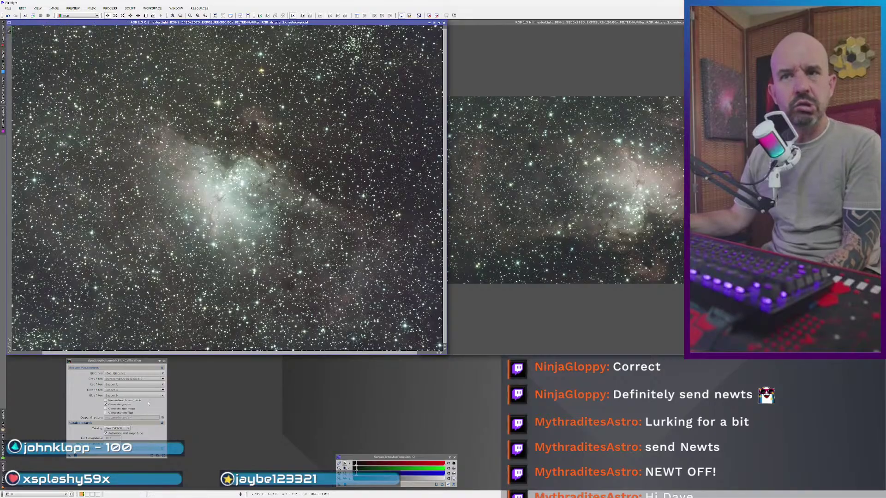
# - Turn off the automatic limit magnitude and run the flux calibration on the wider image again
pyautogui.click(128, 429)
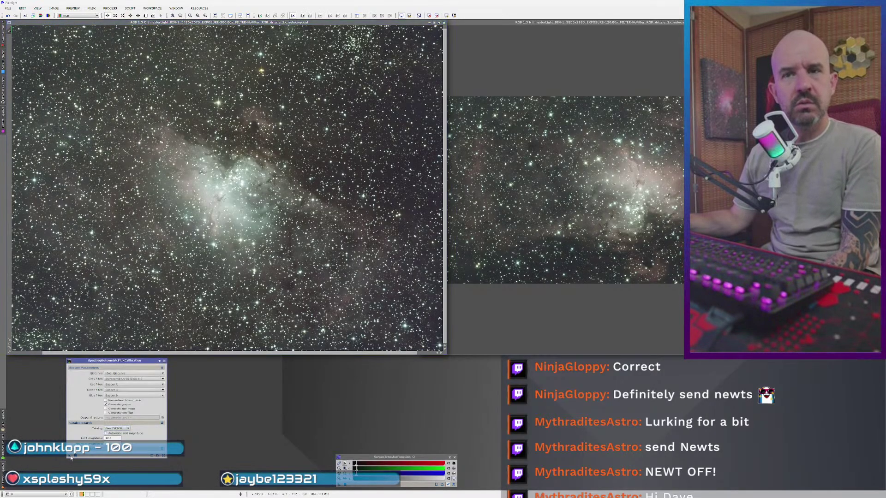
pyautogui.moveTo(84, 438); pyautogui.dragTo(233, 245)
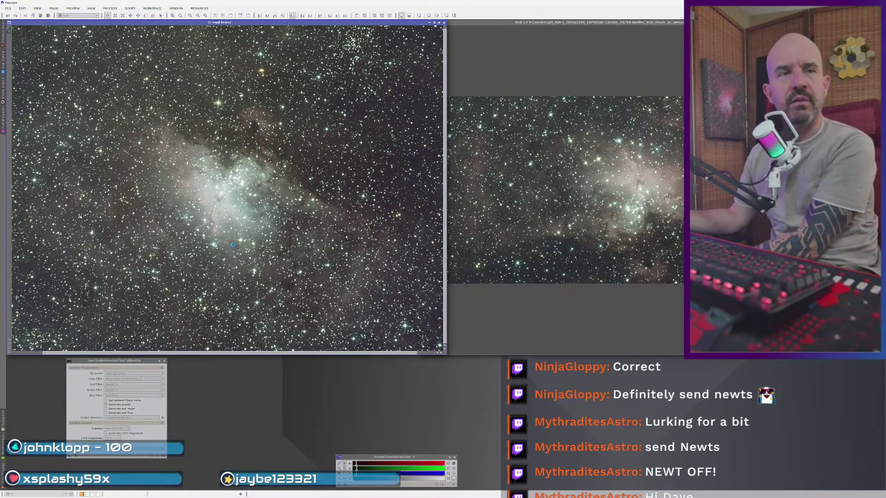
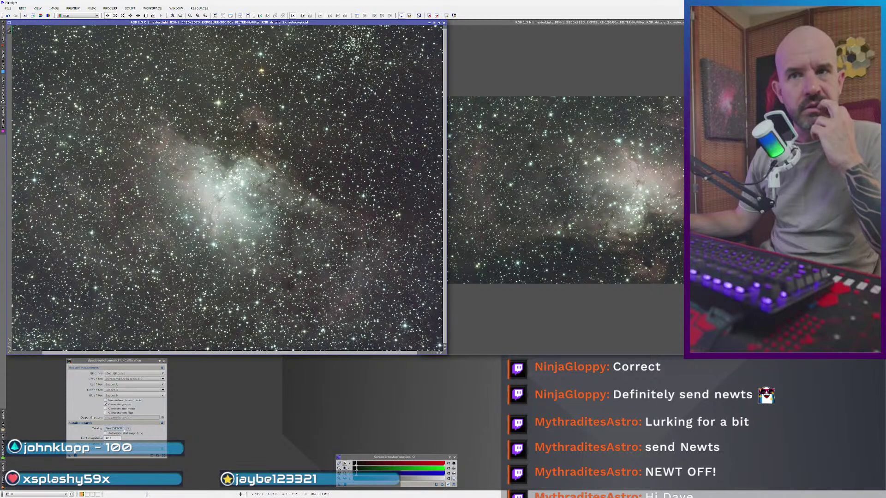
# - Try the flux calibration on the wider image with a lower rejection limit and again with a much higher one
pyautogui.click(131, 429)
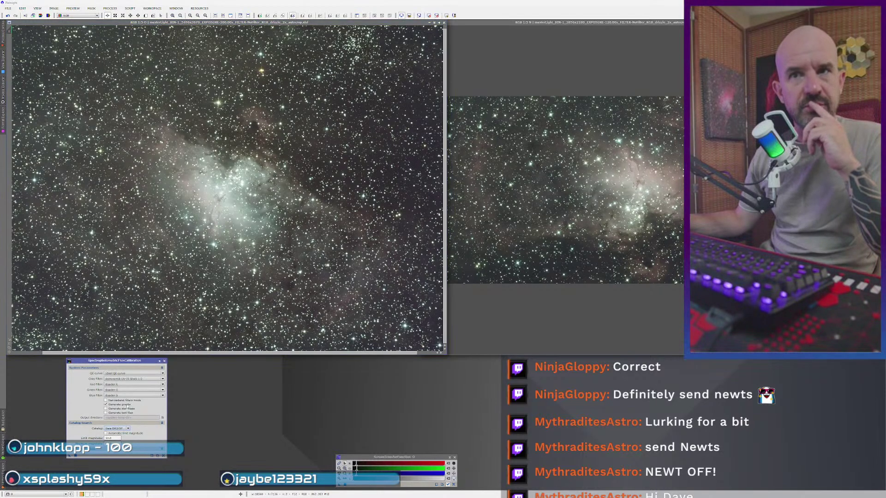
pyautogui.click(152, 379)
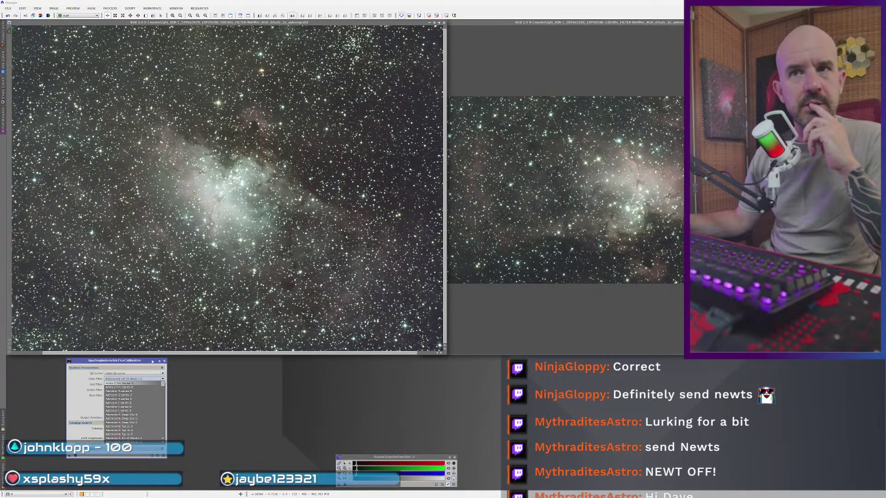
pyautogui.click(147, 362)
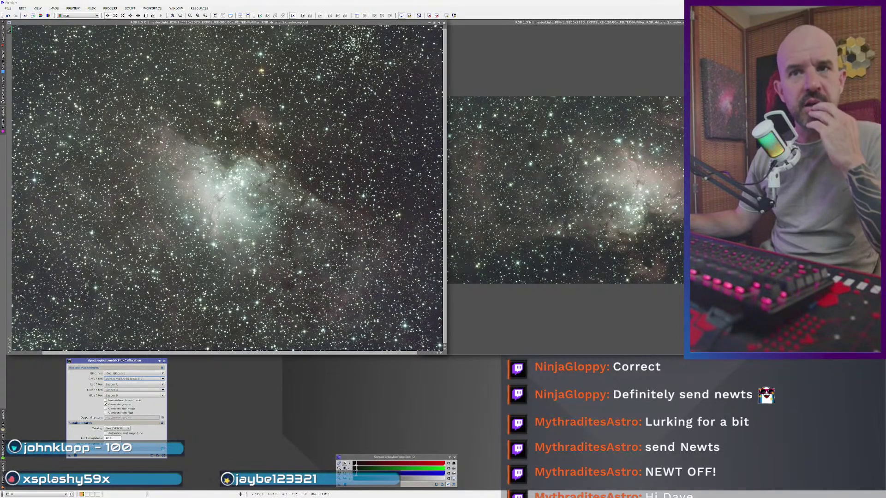
pyautogui.moveTo(143, 296); pyautogui.dragTo(118, 171)
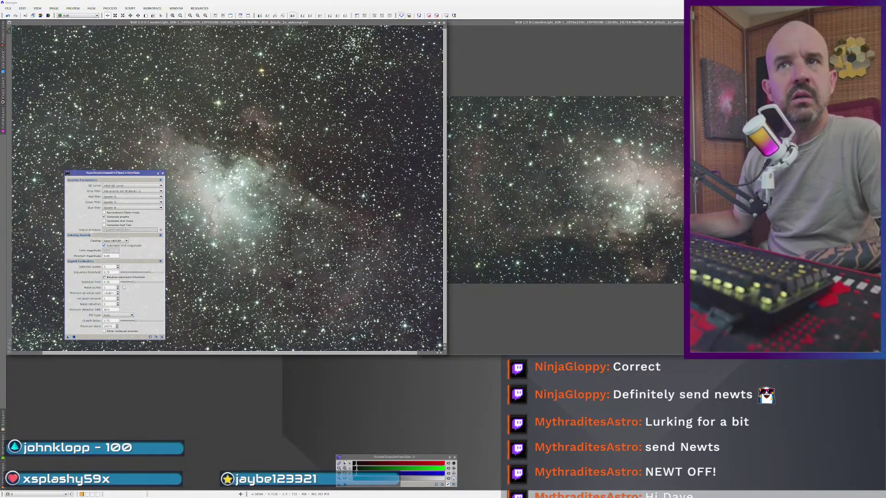
pyautogui.moveTo(125, 284); pyautogui.dragTo(127, 285)
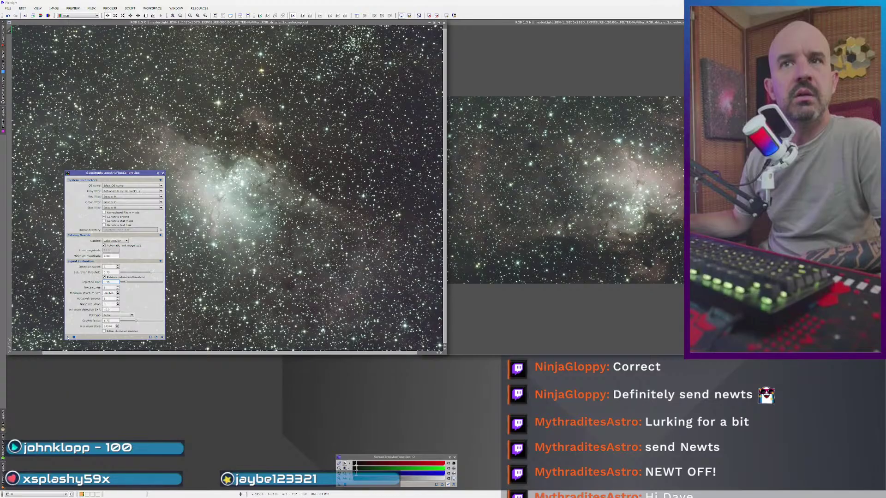
pyautogui.moveTo(291, 276); pyautogui.dragTo(285, 276)
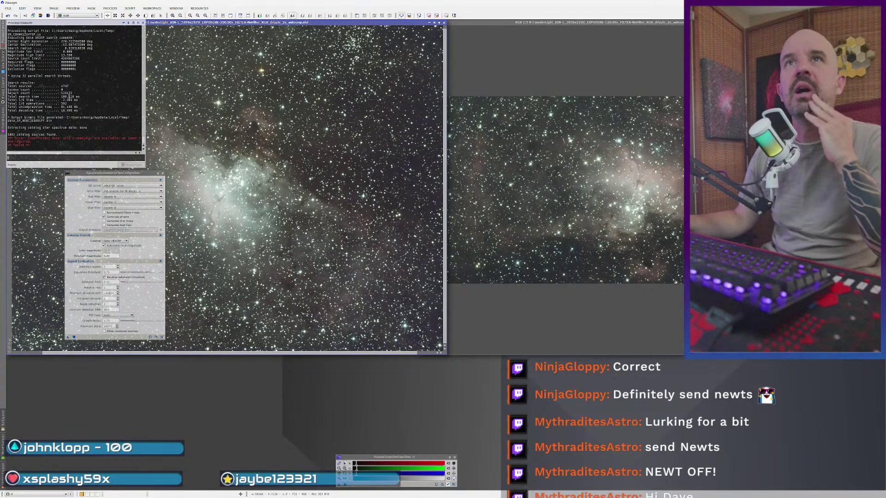
pyautogui.moveTo(123, 282); pyautogui.dragTo(154, 285)
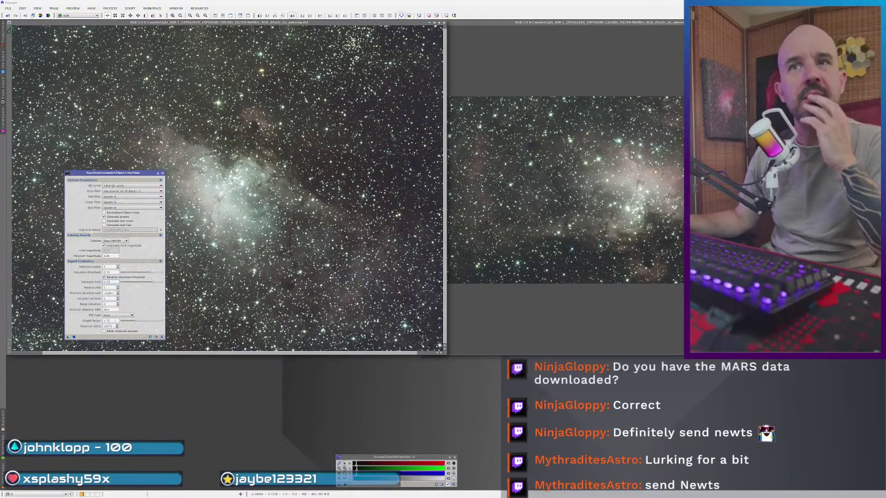
pyautogui.click(67, 338)
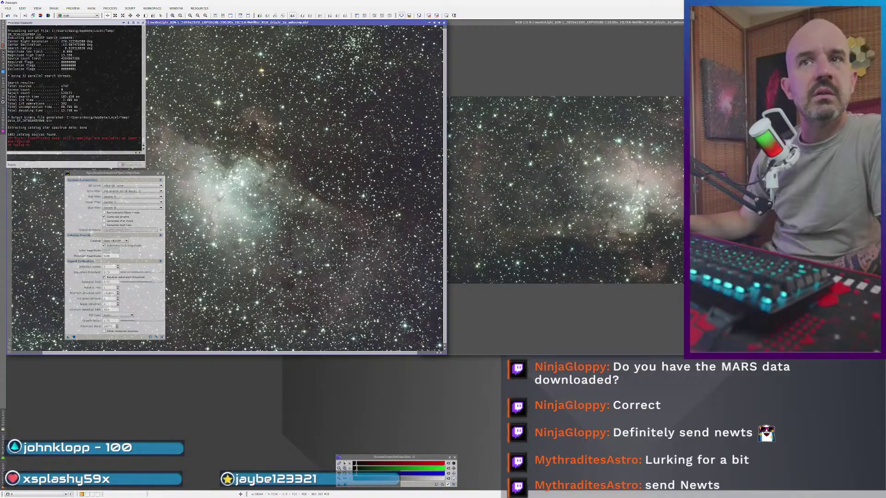
pyautogui.click(144, 323)
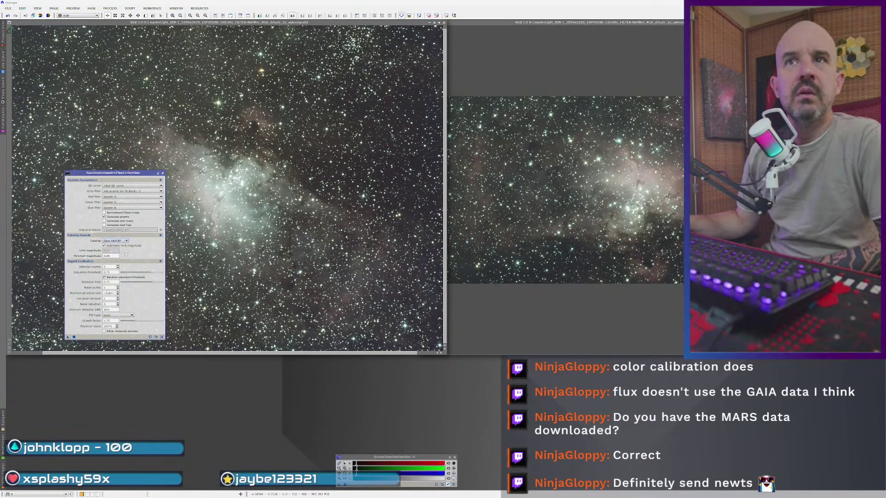
pyautogui.click(113, 245)
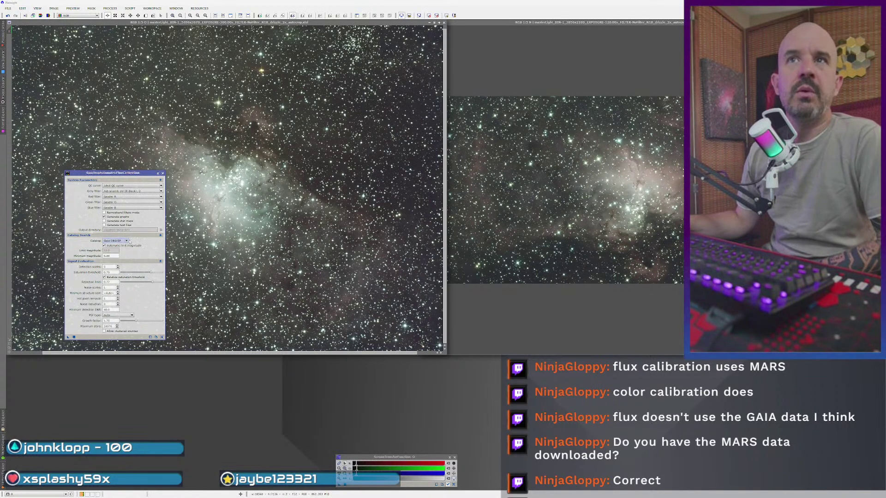
pyautogui.click(114, 240)
pyautogui.click(106, 245)
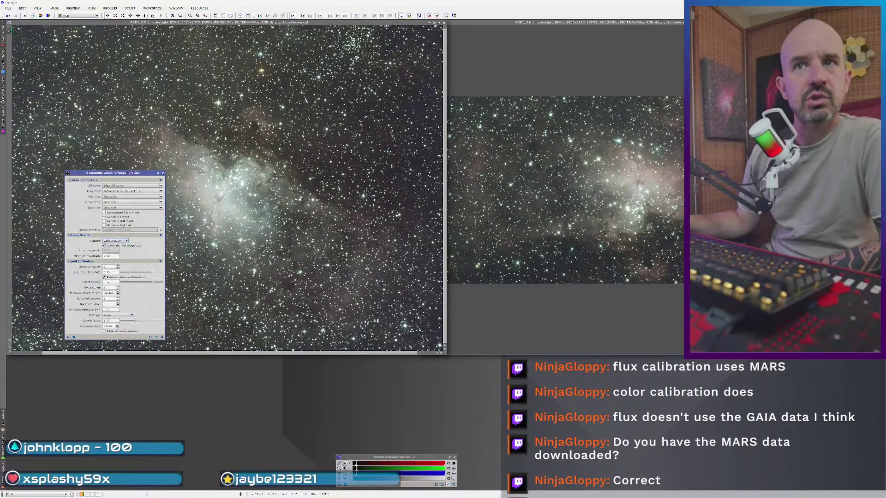
# - Reset the SpectrophotometricFluxCalibration settings and set the red, green and blue filters to Baader R, G and B
pyautogui.click(161, 337)
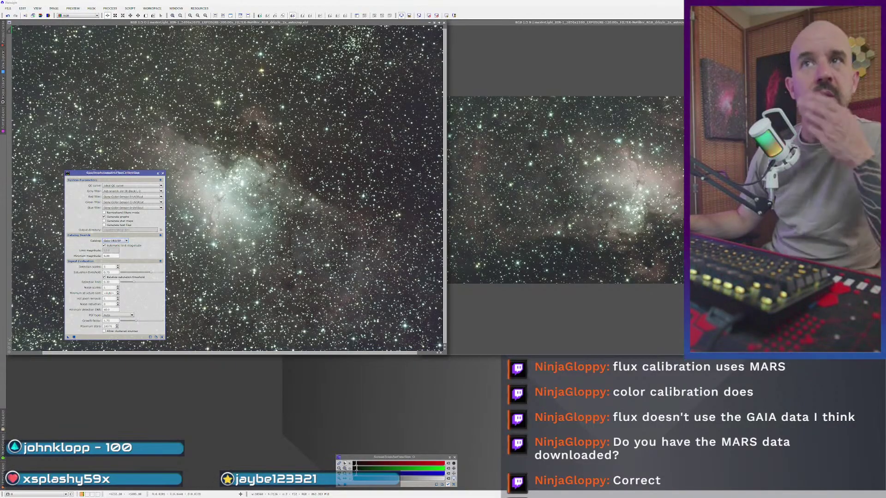
pyautogui.click(132, 197)
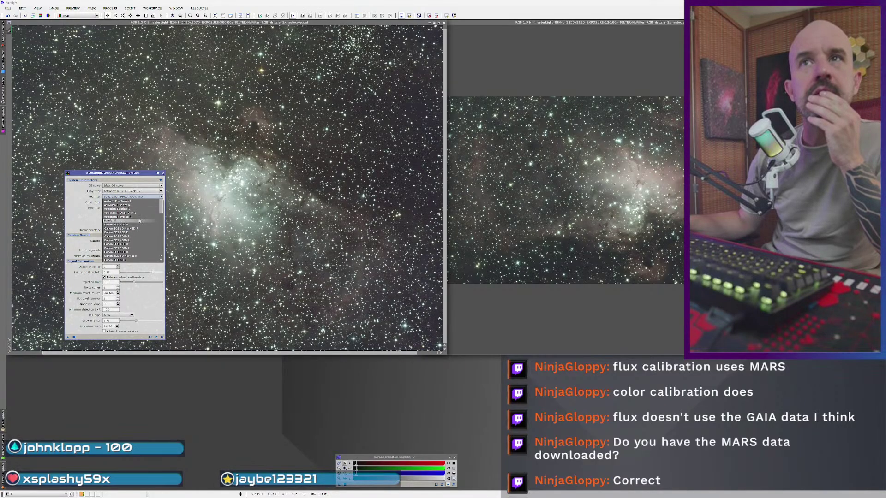
pyautogui.click(139, 221)
pyautogui.click(131, 203)
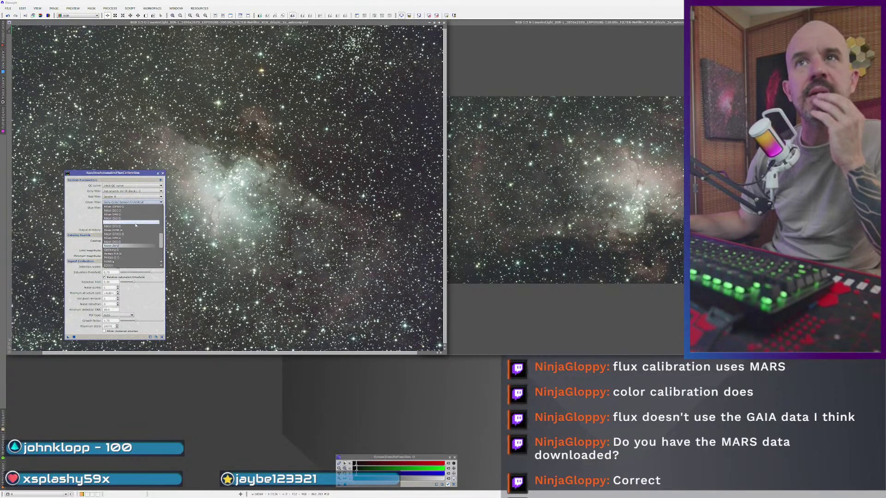
pyautogui.click(134, 206)
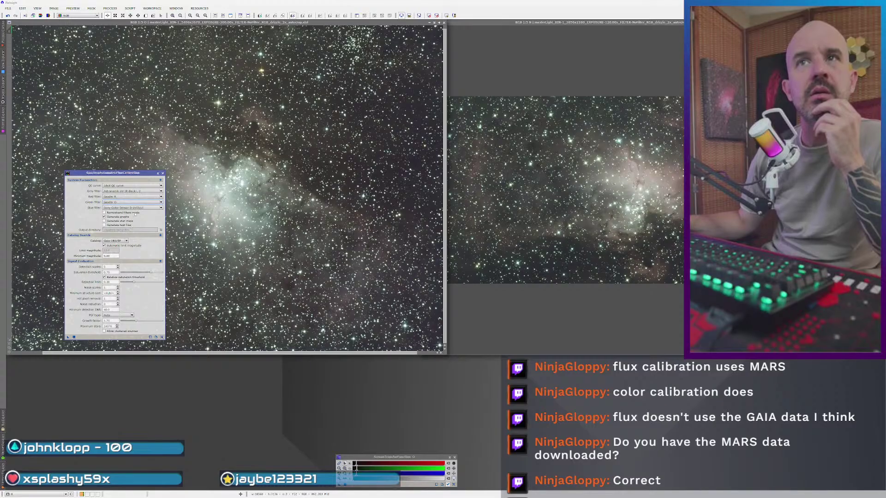
pyautogui.click(134, 208)
pyautogui.scroll(10, 124, 230)
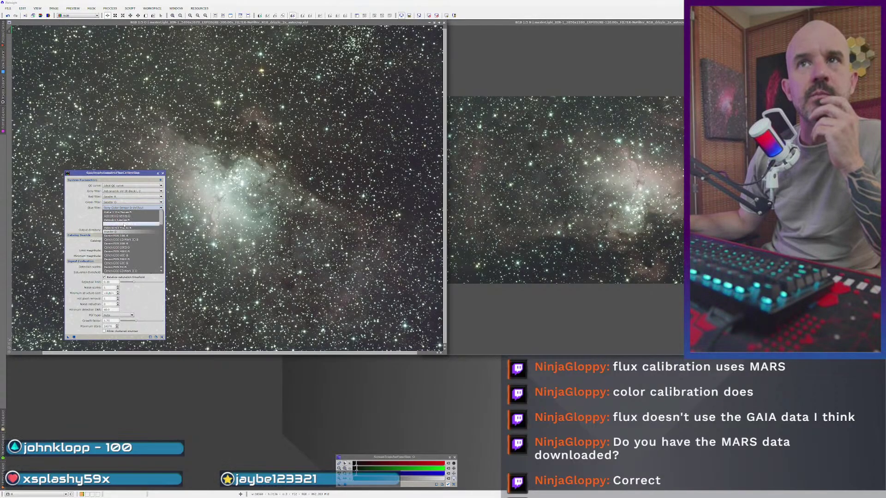
pyautogui.click(123, 232)
pyautogui.moveTo(115, 173); pyautogui.dragTo(138, 204)
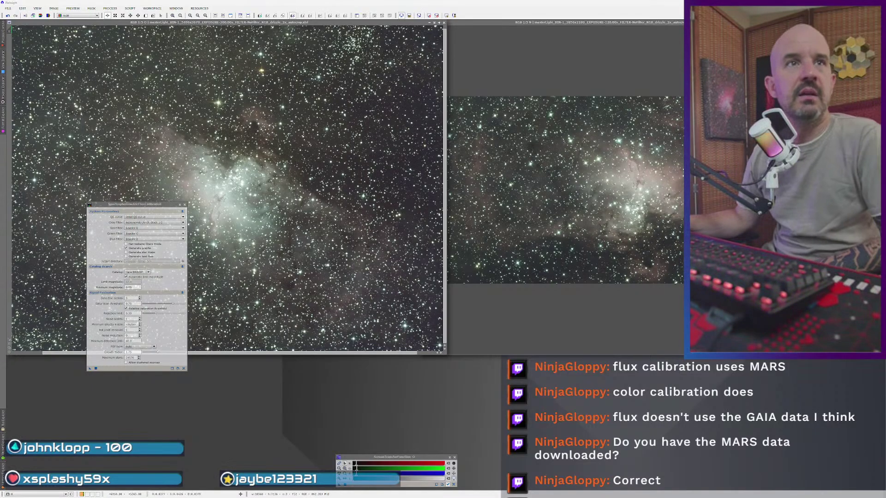
# - Read the description of the saturation threshold in the signal evaluation settings
pyautogui.click(163, 285)
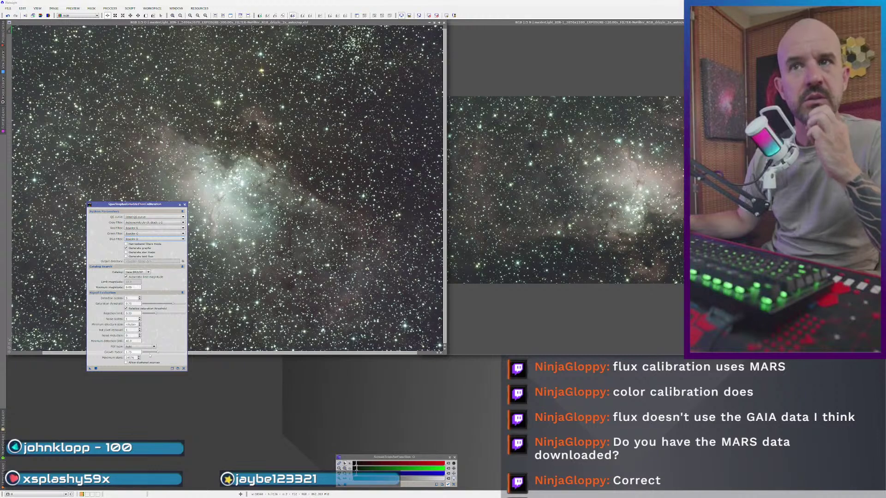
pyautogui.moveTo(144, 350)
pyautogui.moveTo(138, 305)
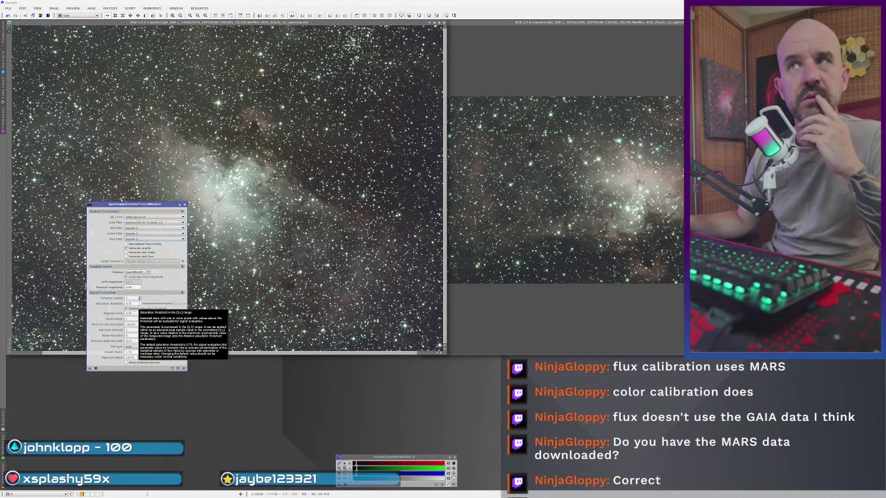
# - Remove the screen stretch from both nebula images to inspect their linear data, and auto-stretch them again
pyautogui.click(428, 15)
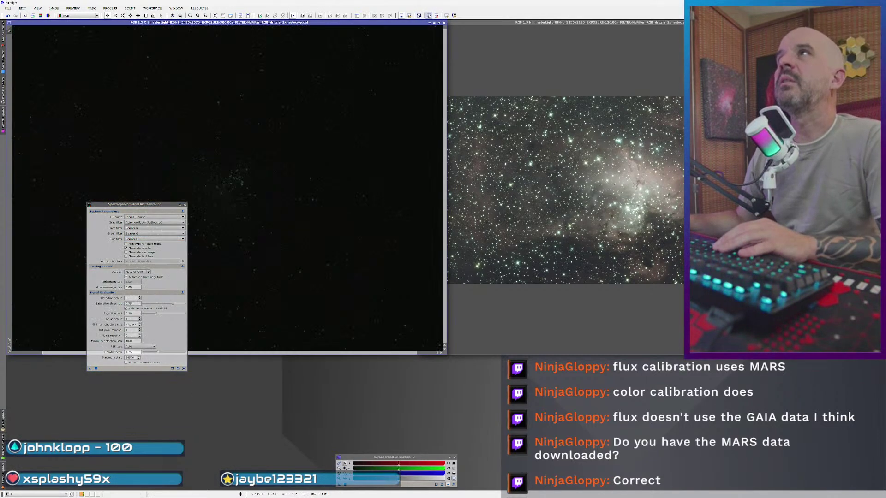
pyautogui.click(487, 151)
pyautogui.click(429, 15)
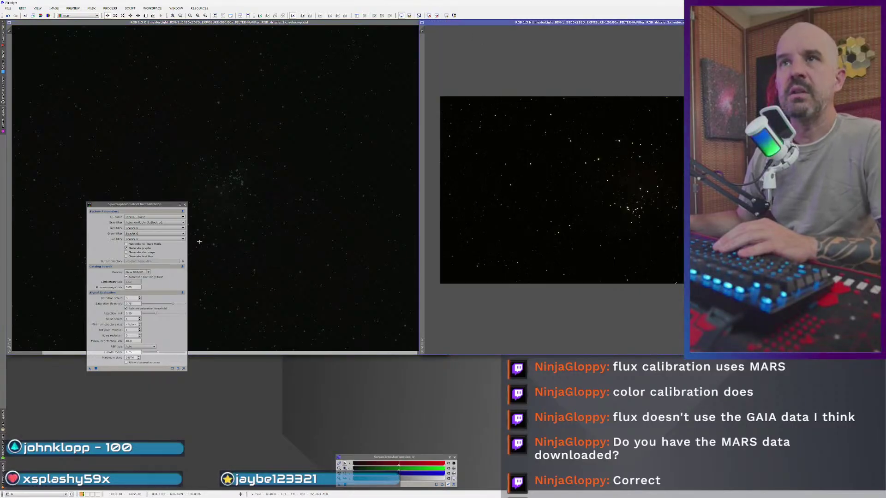
pyautogui.click(446, 16)
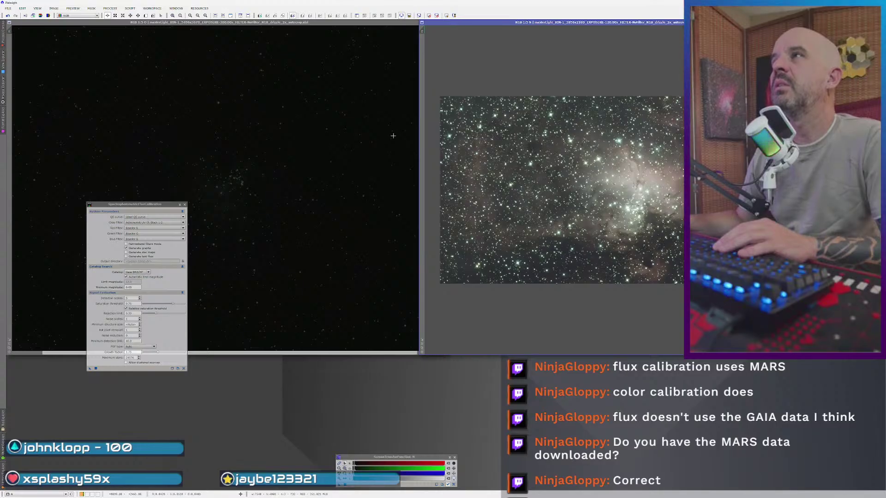
pyautogui.click(417, 22)
pyautogui.click(446, 16)
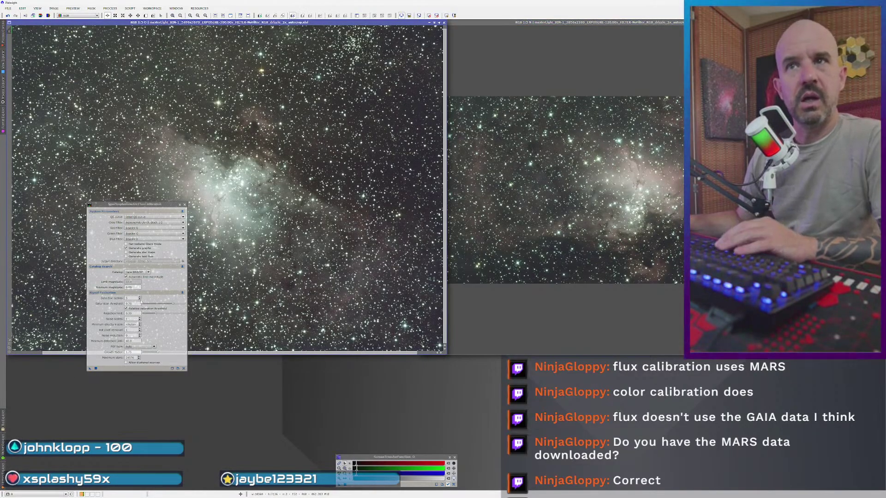
# - Increase the number of detection scales and run the flux calibration on the wider image
pyautogui.click(132, 298)
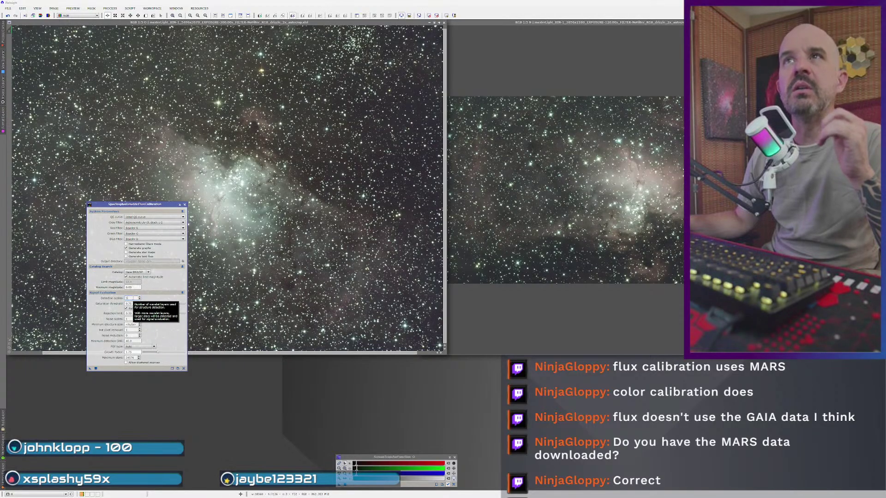
pyautogui.click(139, 298)
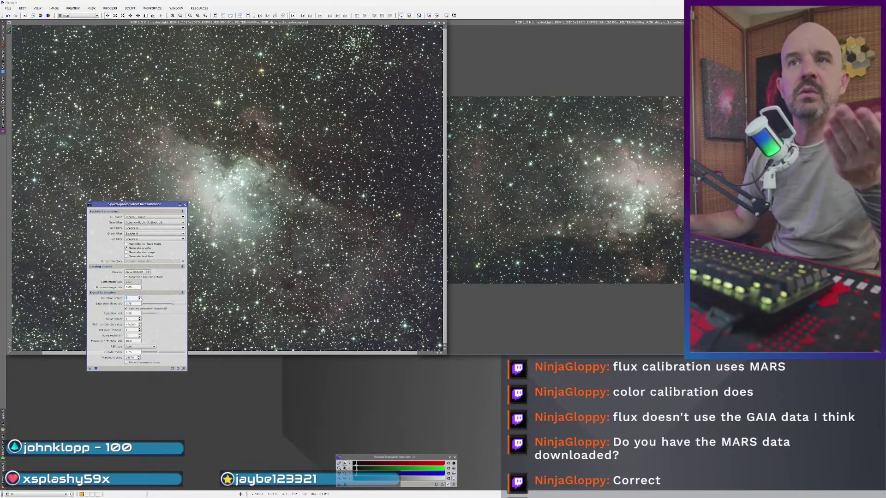
pyautogui.click(96, 368)
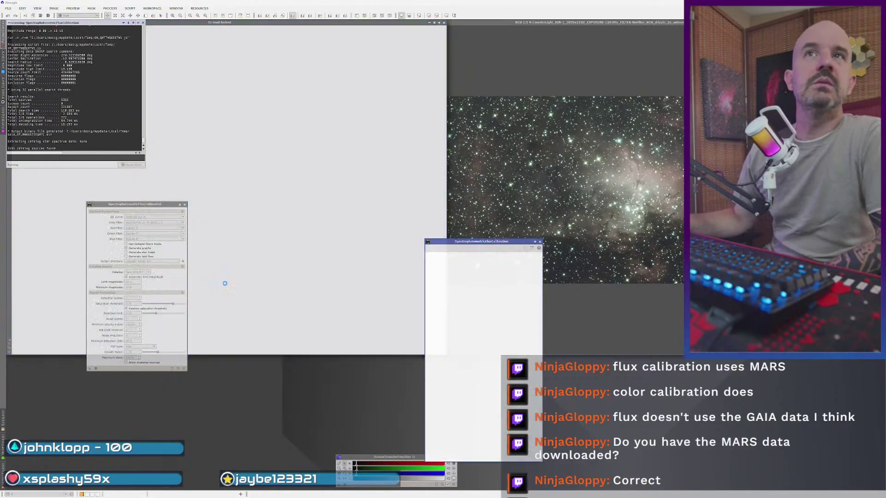
# - Review the flux calibration graphs and close them along with the SpectrophotometricFluxCalibration dialog
pyautogui.moveTo(480, 241); pyautogui.dragTo(288, 204)
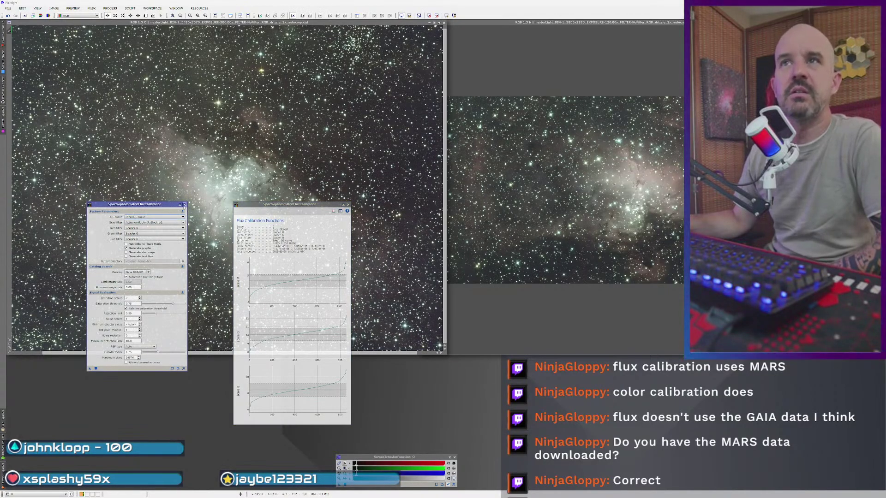
pyautogui.click(184, 205)
pyautogui.moveTo(275, 205); pyautogui.dragTo(173, 194)
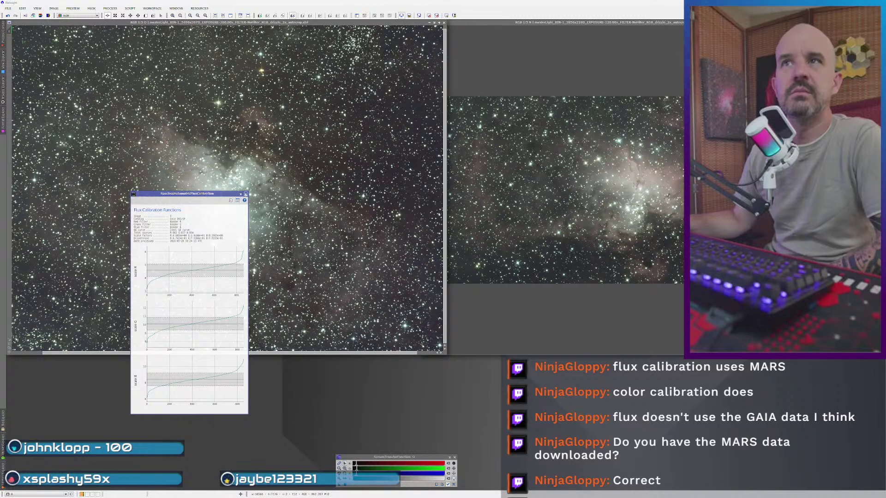
pyautogui.click(245, 193)
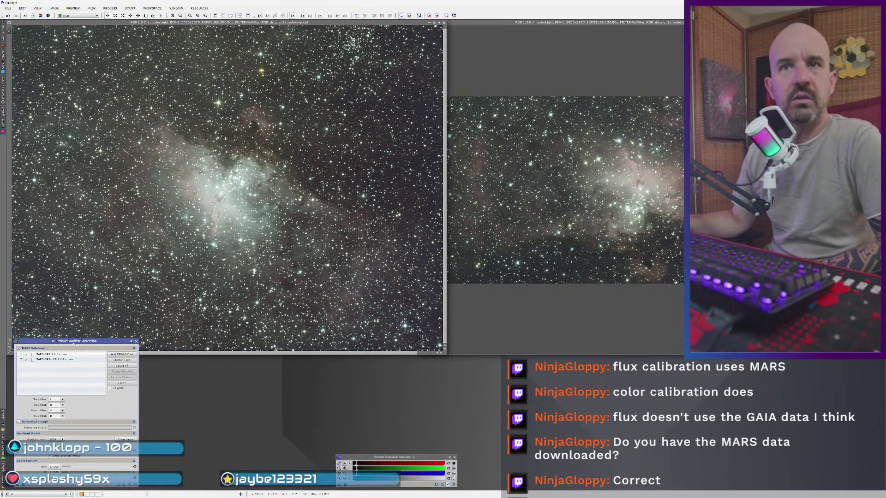
# - Run MultiscaleGradientCorrection with the MARS databases on the wider image, generating a gradient model, and auto-stretch the corrected image
pyautogui.moveTo(74, 341); pyautogui.dragTo(122, 284)
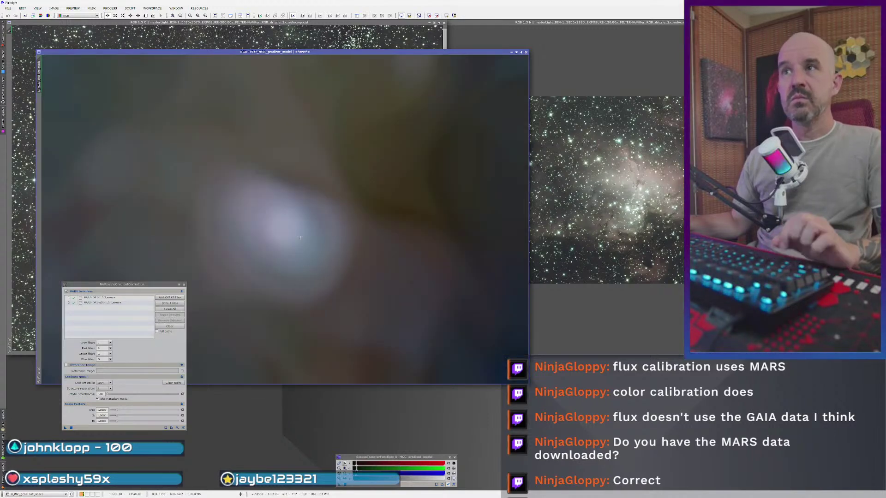
pyautogui.moveTo(135, 284)
pyautogui.mouseDown()
pyautogui.moveTo(246, 297)
pyautogui.moveTo(140, 297)
pyautogui.mouseUp()
pyautogui.click(235, 39)
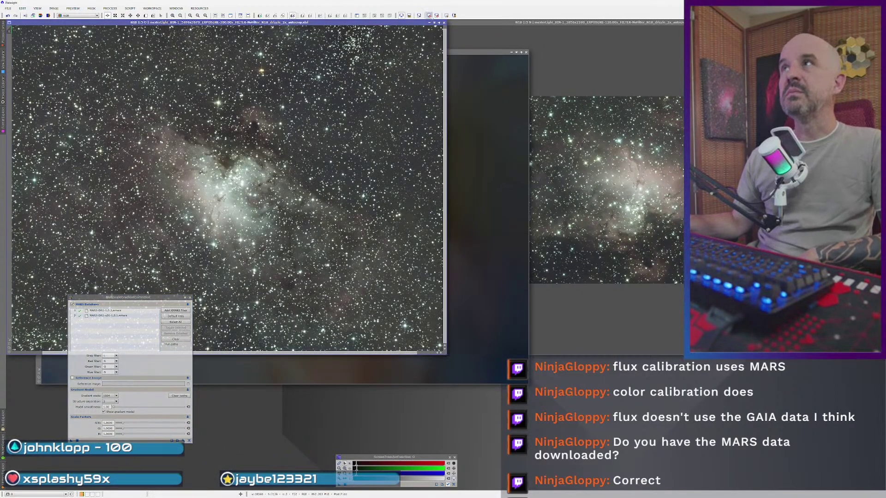
pyautogui.hotkey('ctrl', 'F12')
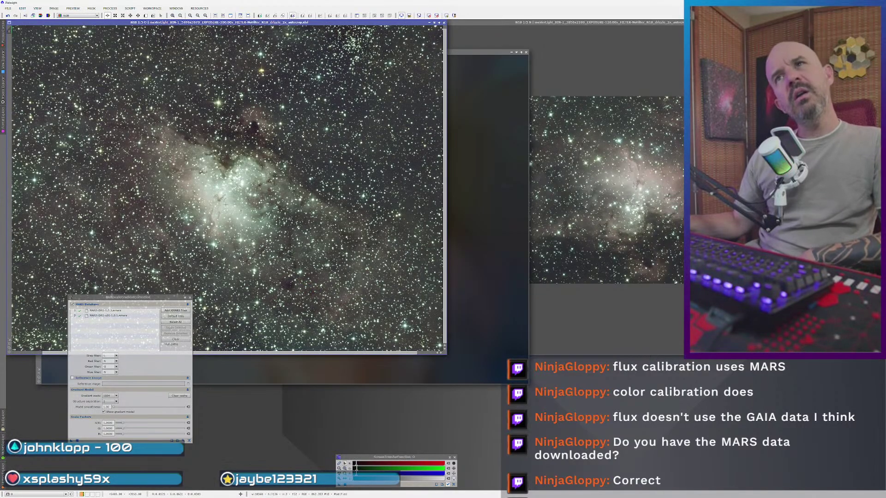
# - Inspect the whole gradient-corrected image and compare it with the generated gradient model
pyautogui.scroll(1, 216, 213)
pyautogui.scroll(-1, 217, 214)
pyautogui.scroll(-1, 216, 214)
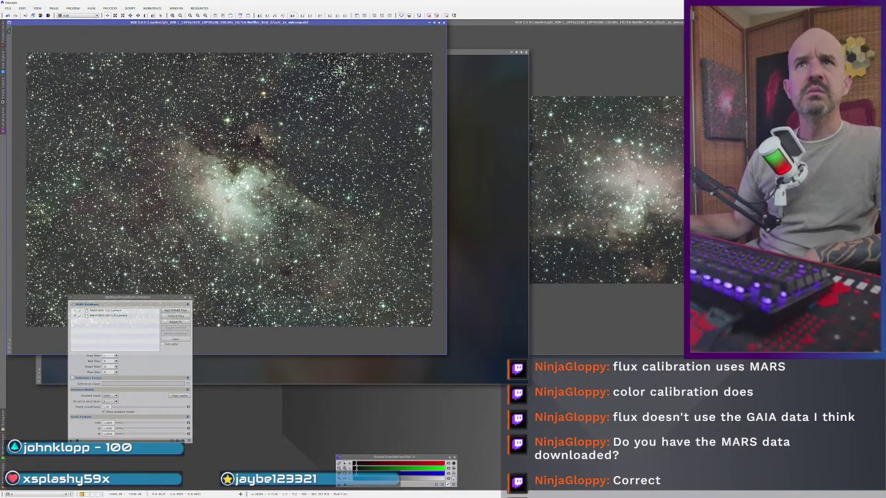
pyautogui.scroll(1, 217, 214)
pyautogui.moveTo(153, 301); pyautogui.dragTo(111, 329)
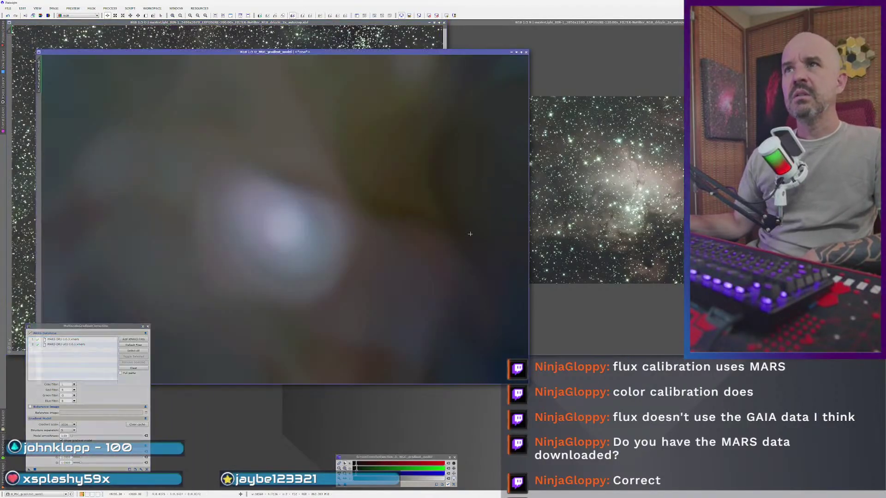
# - Compare the wider image before and after gradient correction by repeatedly undoing and redoing it, and check it against the gradient model
pyautogui.click(287, 39)
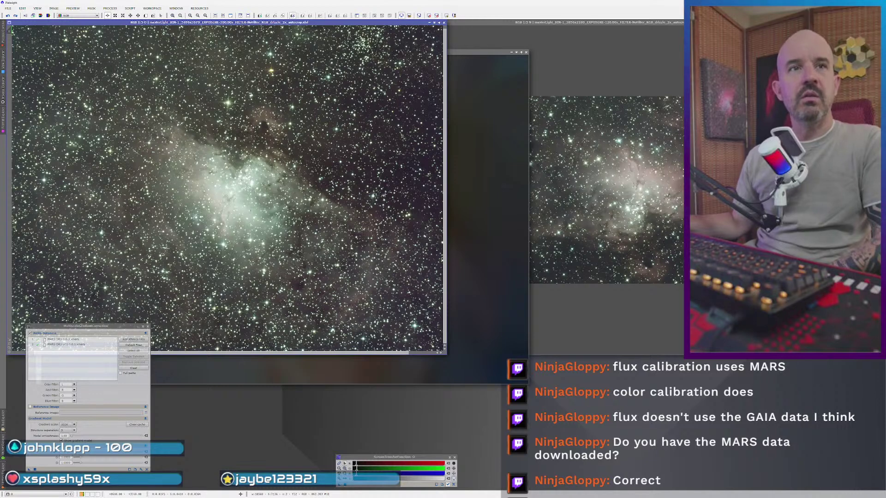
pyautogui.click(15, 15)
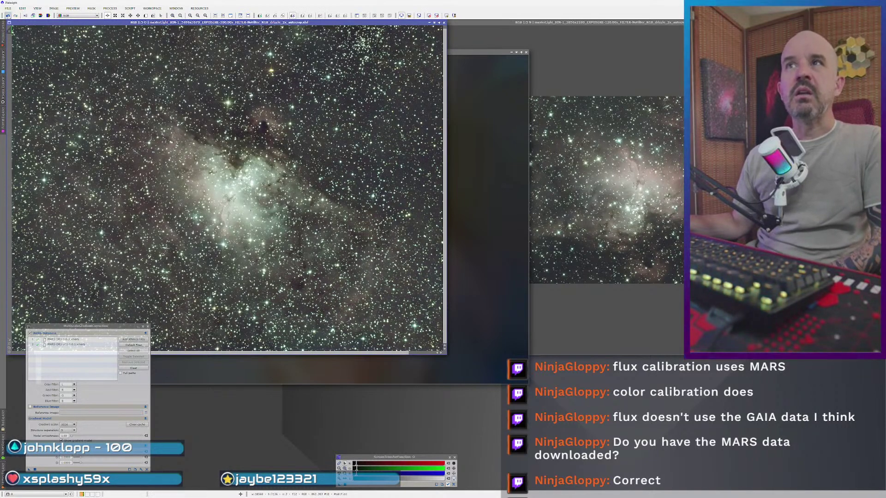
pyautogui.hotkey('ctrl', 'z')
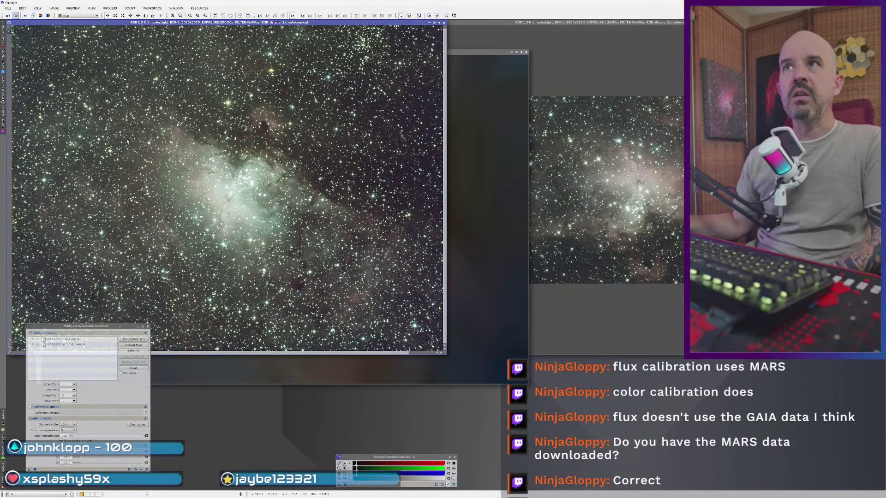
pyautogui.hotkey('ctrl', 'y')
pyautogui.hotkey('ctrl', 'z')
pyautogui.hotkey('ctrl', 'y')
pyautogui.hotkey('ctrl', 'z')
pyautogui.hotkey('ctrl', 'y')
pyautogui.hotkey('ctrl', 'y')
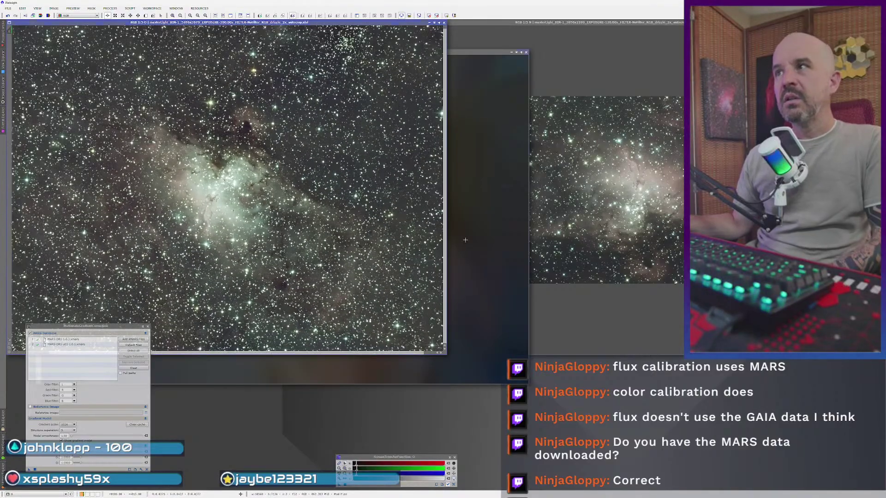
pyautogui.click(464, 240)
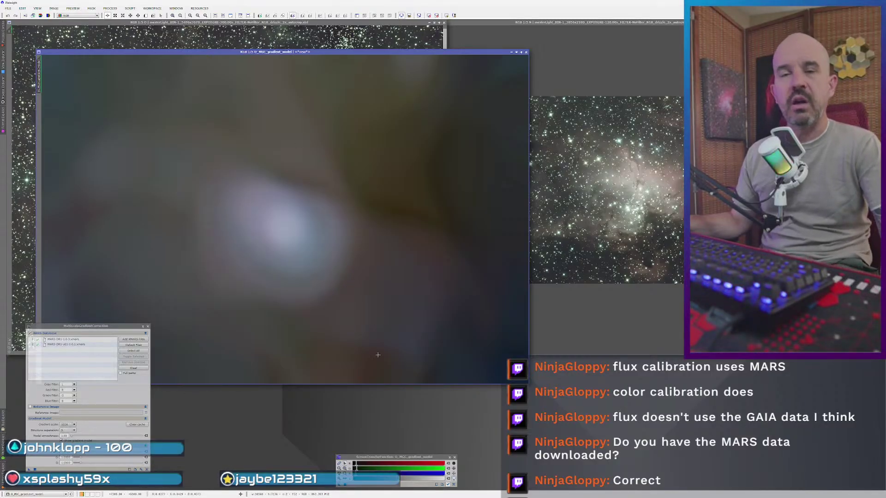
pyautogui.hotkey('ctrl', 'Tab')
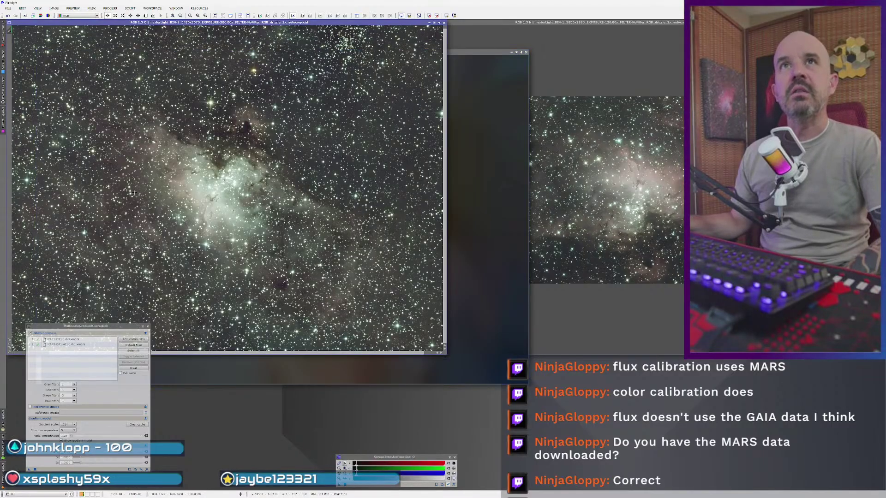
# - Undo the gradient correction, lower the structure separation, rerun MultiscaleGradientCorrection on the wider image, and auto-stretch the new gradient model
pyautogui.click(8, 15)
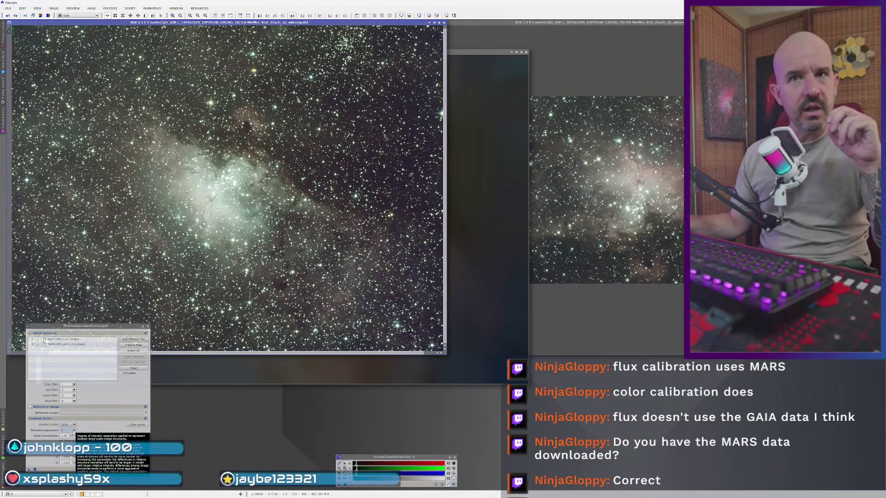
pyautogui.click(74, 432)
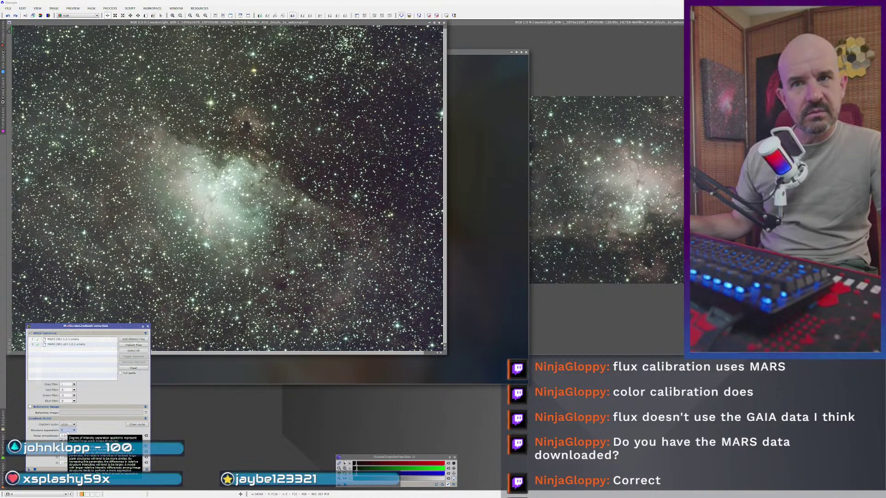
pyautogui.moveTo(97, 326); pyautogui.dragTo(301, 163)
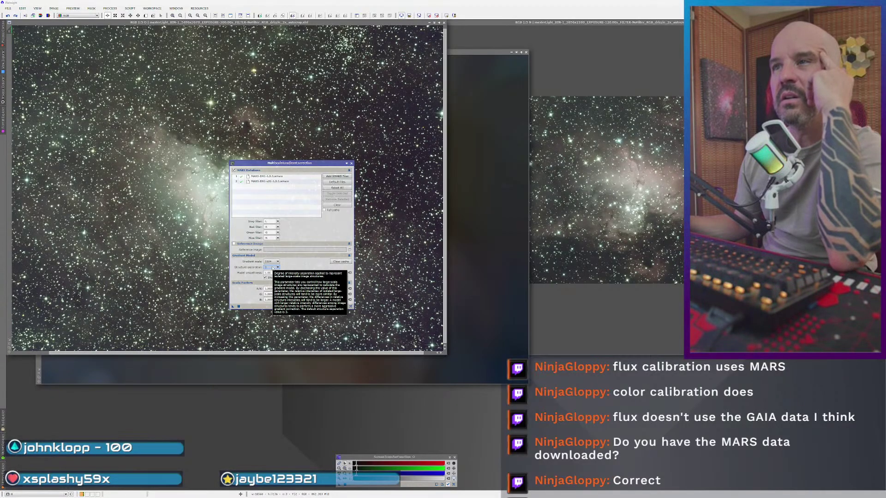
pyautogui.click(276, 268)
pyautogui.click(275, 272)
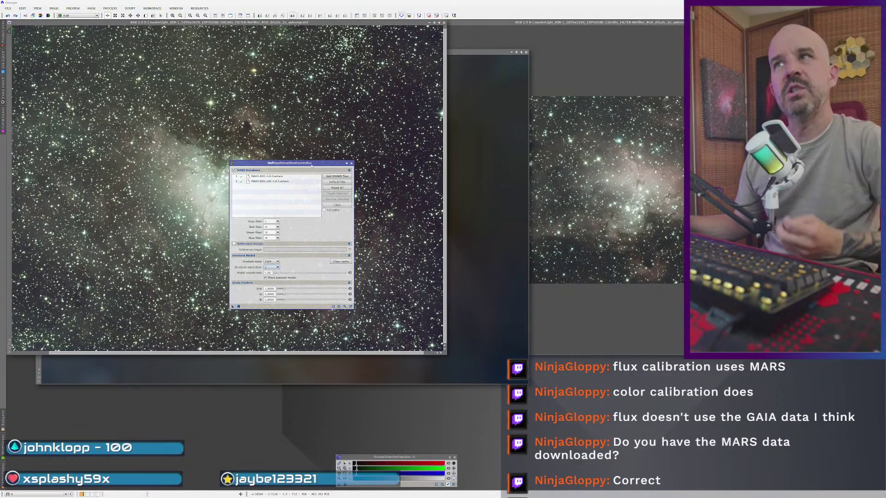
pyautogui.moveTo(286, 163); pyautogui.dragTo(134, 284)
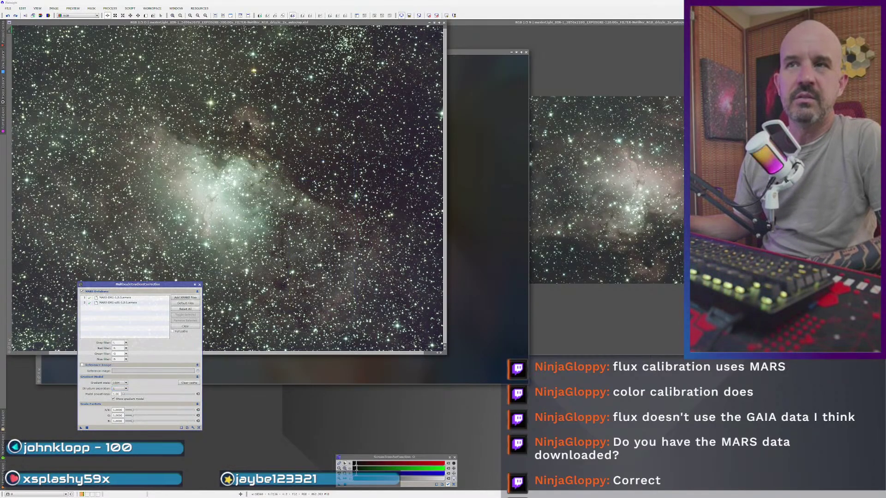
pyautogui.press('F5')
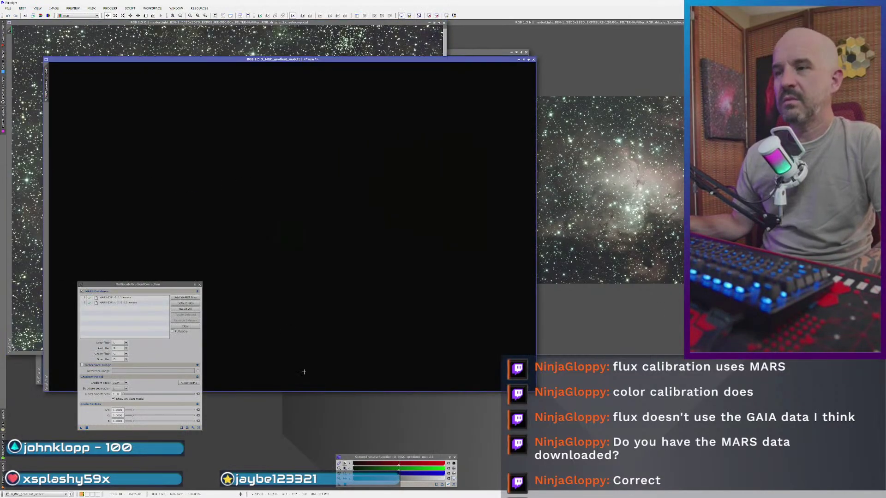
pyautogui.hotkey('ctrl', 'a')
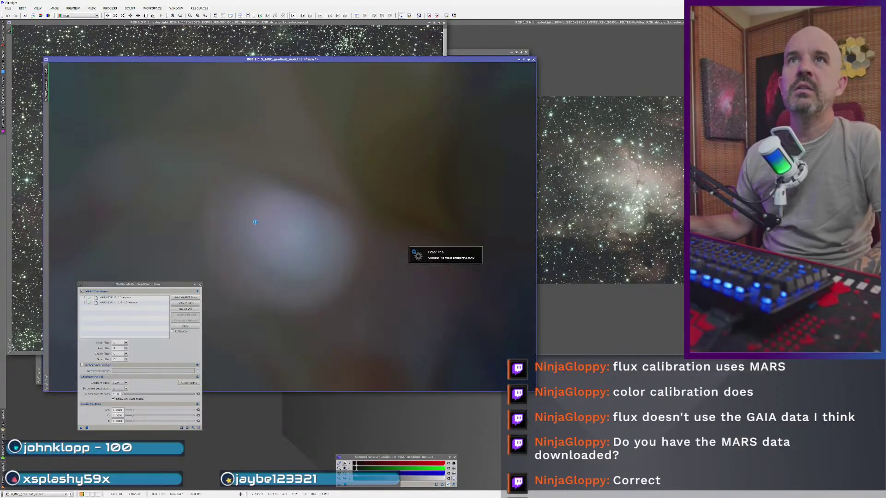
# - Arrange the two gradient model windows to compare the models, and inspect the newly corrected wider image
pyautogui.moveTo(308, 64); pyautogui.dragTo(411, 23)
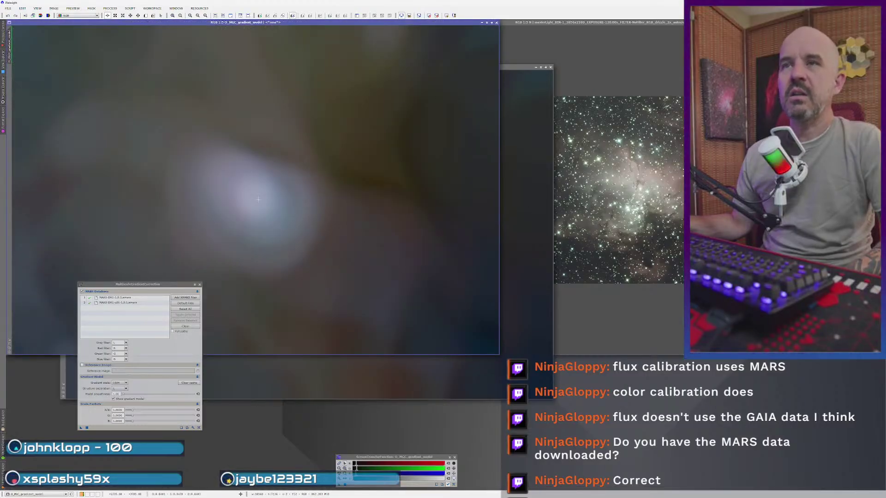
pyautogui.click(548, 193)
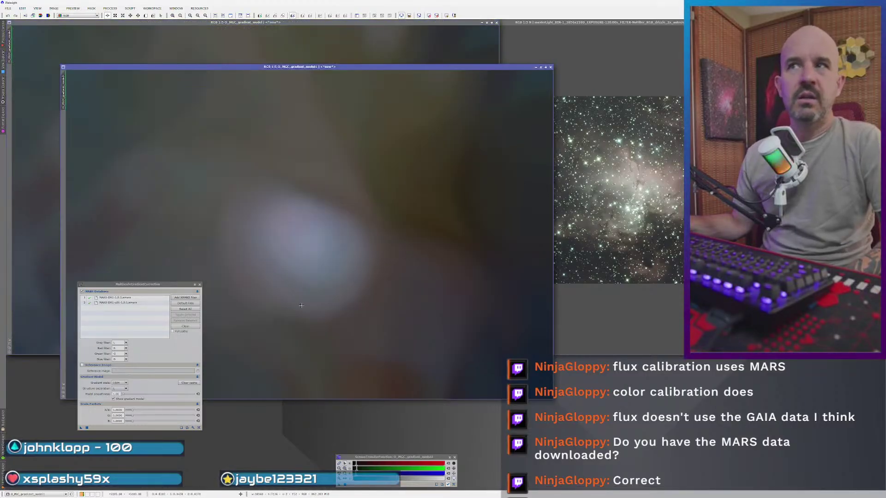
pyautogui.click(358, 32)
pyautogui.click(358, 268)
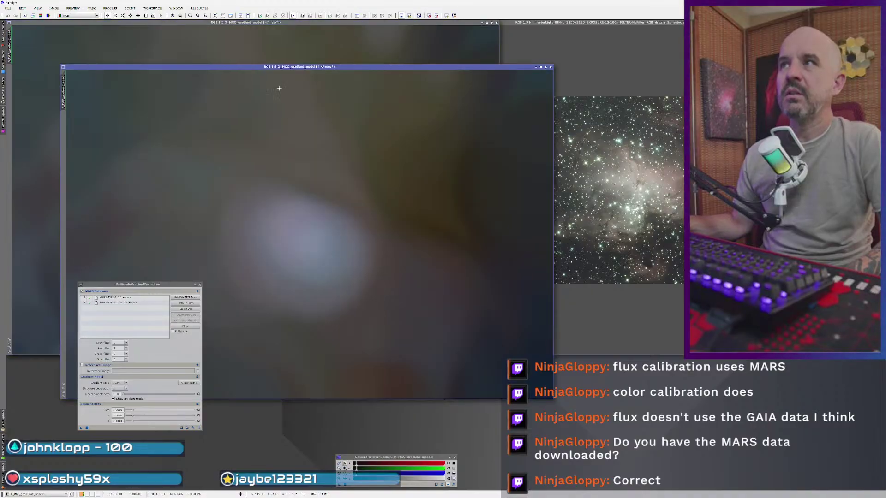
pyautogui.click(270, 49)
pyautogui.click(528, 242)
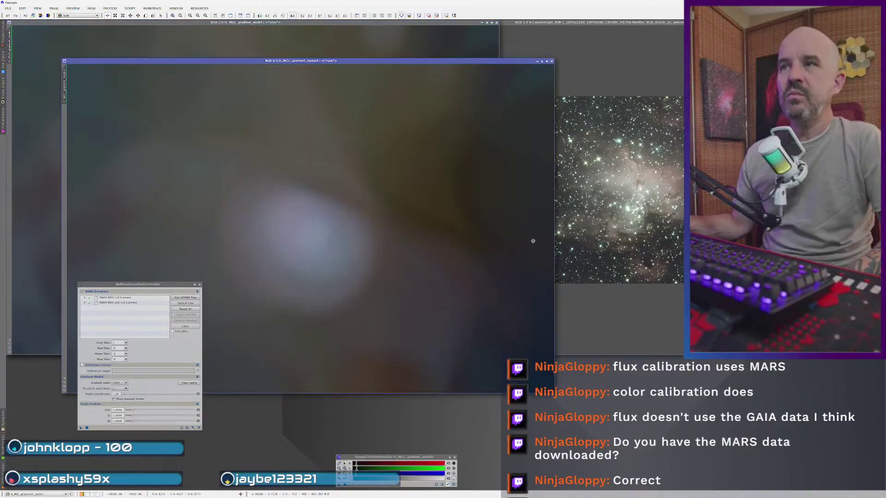
pyautogui.click(262, 46)
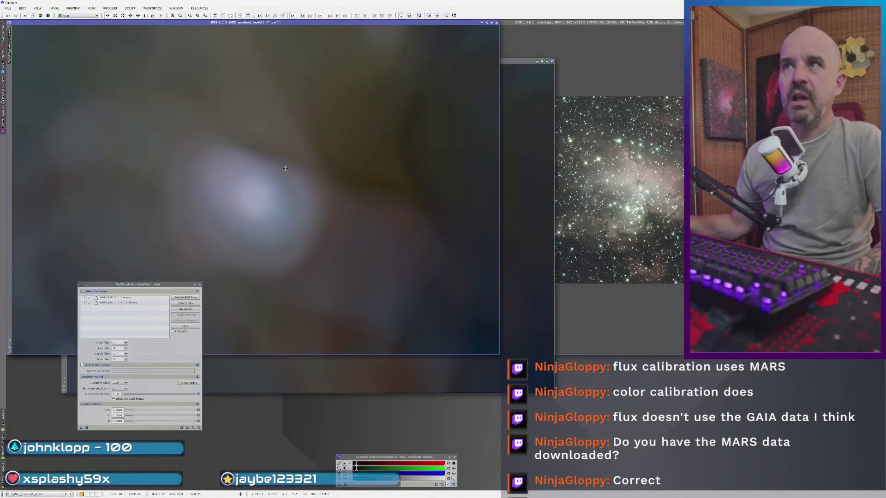
pyautogui.click(292, 374)
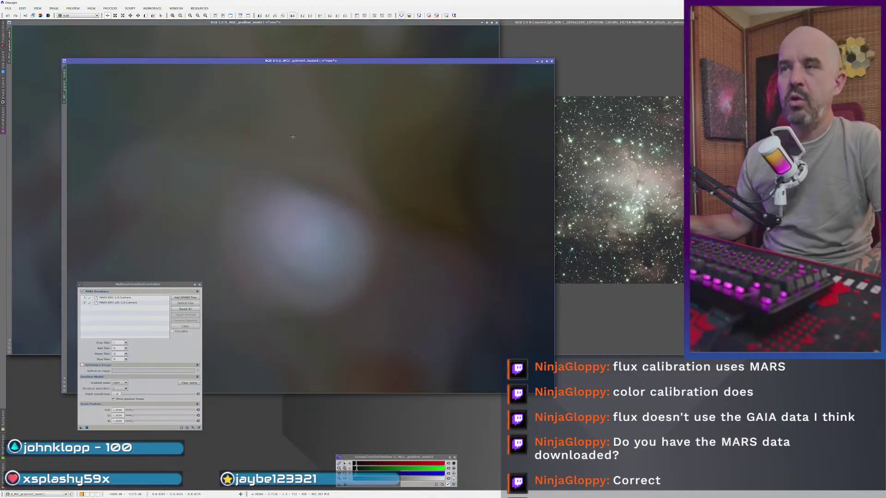
pyautogui.click(306, 43)
pyautogui.moveTo(307, 22); pyautogui.dragTo(380, 39)
pyautogui.click(288, 33)
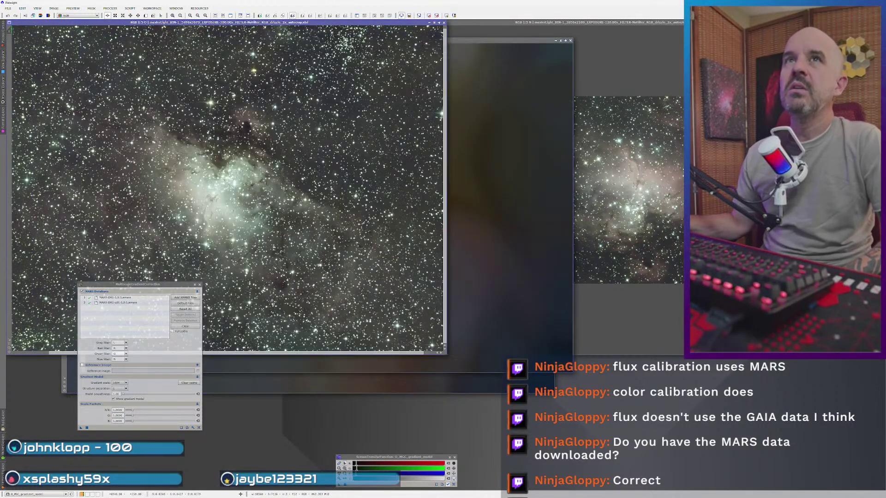
# - Undo the correction, rerun MultiscaleGradientCorrection with structure separation 5, auto-stretch the gradient model, and compare it with the corrected image
pyautogui.click(8, 15)
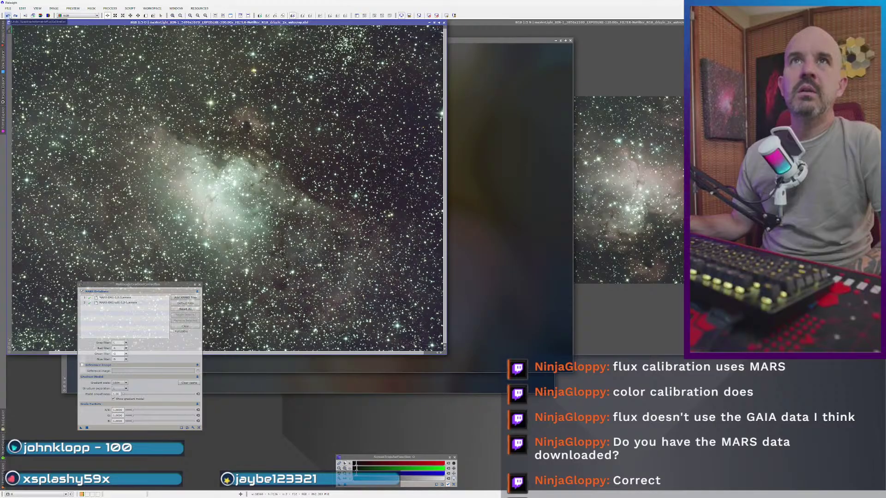
pyautogui.click(123, 393)
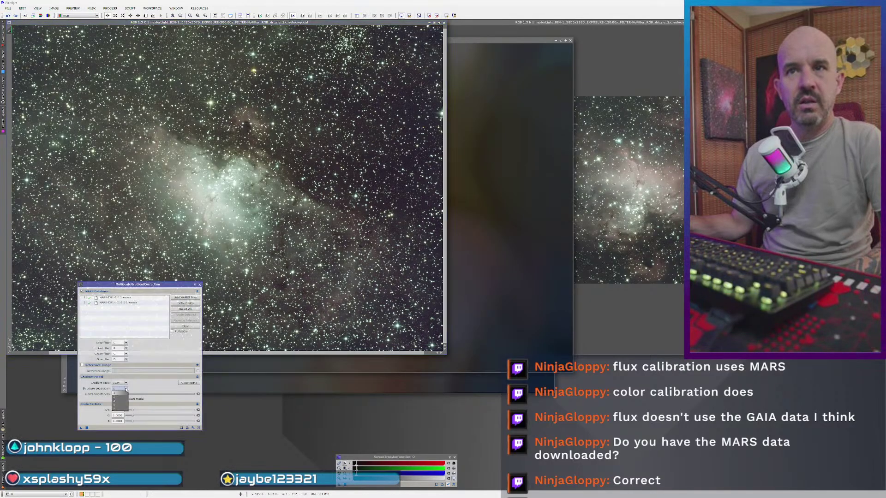
pyautogui.write('5')
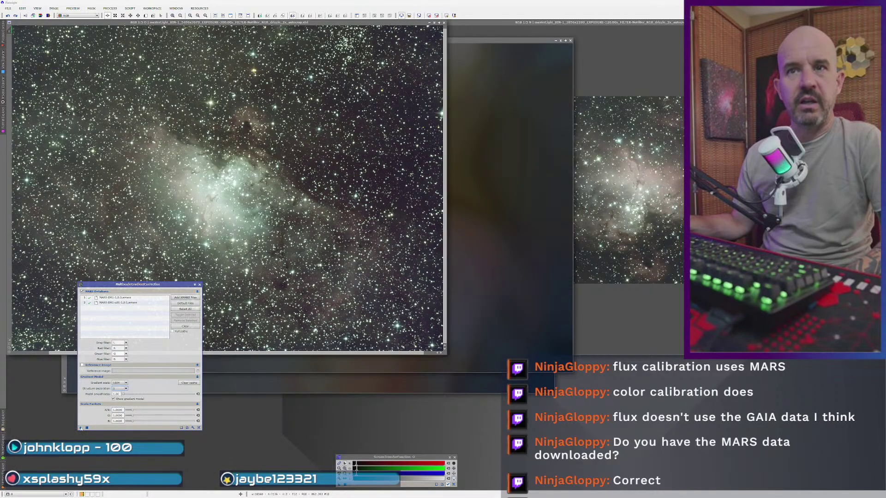
pyautogui.moveTo(80, 427); pyautogui.dragTo(278, 223)
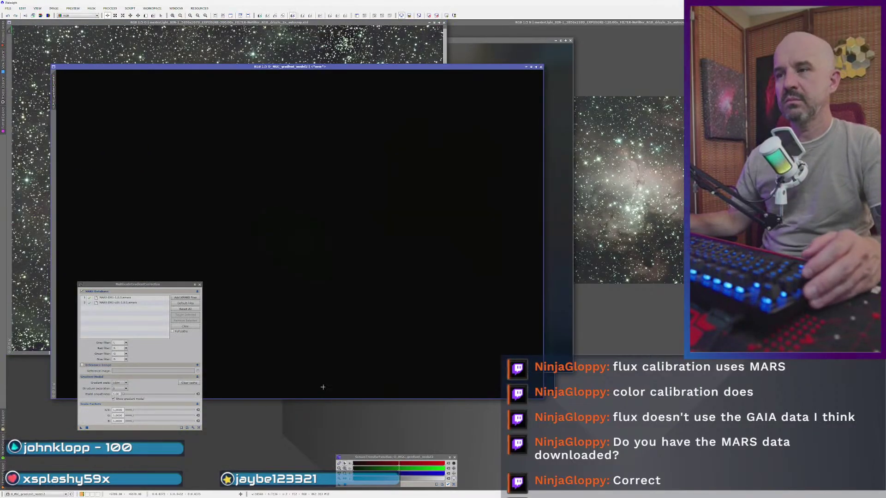
pyautogui.hotkey('ctrl', 'a')
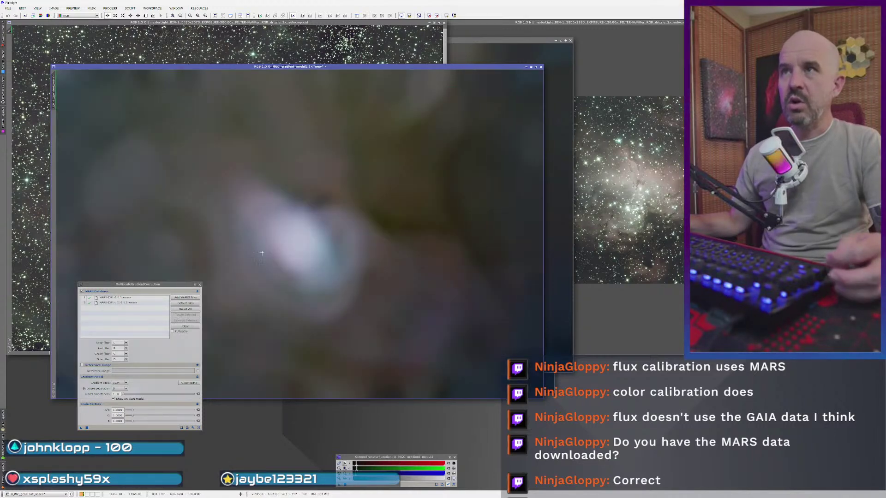
pyautogui.hotkey('ctrl', 'Tab')
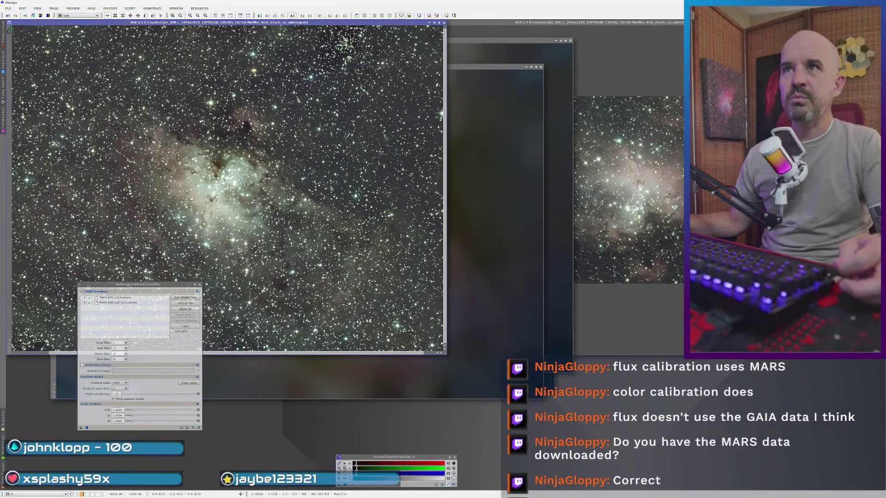
pyautogui.hotkey('ctrl', 'Tab')
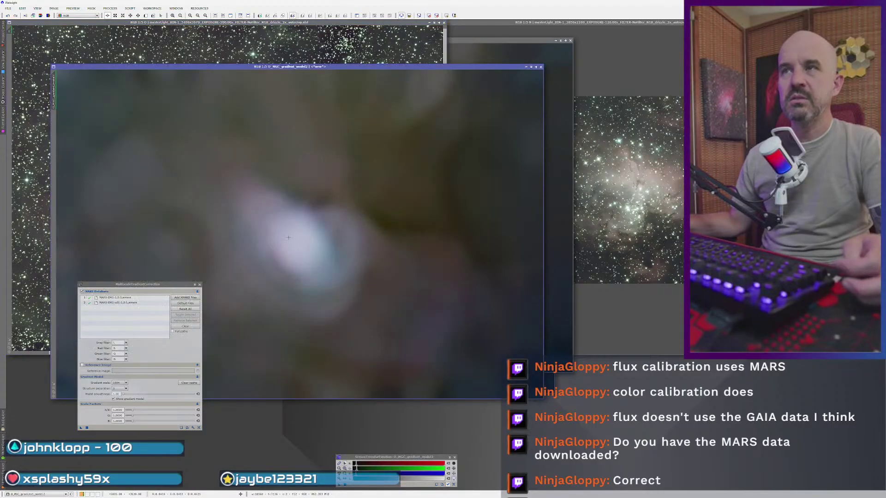
# - Undo the last gradient correction on the wider image, change the structure separation again, and close the newest gradient model
pyautogui.click(143, 49)
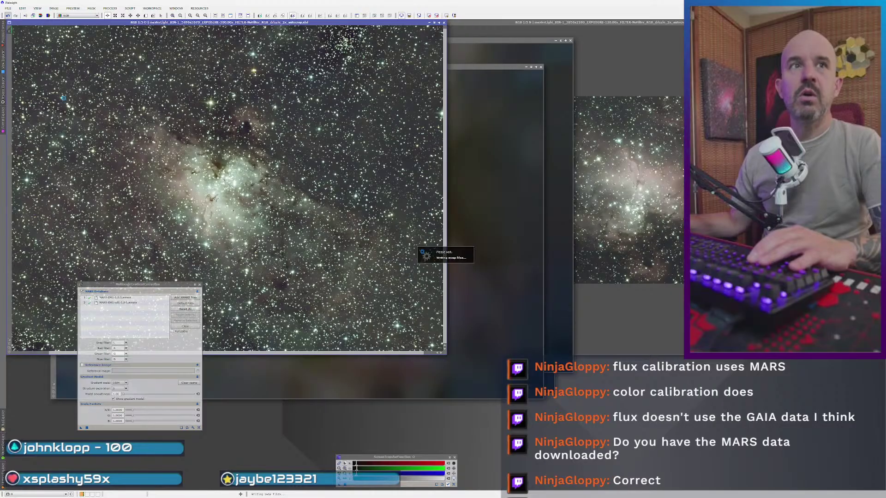
pyautogui.click(126, 389)
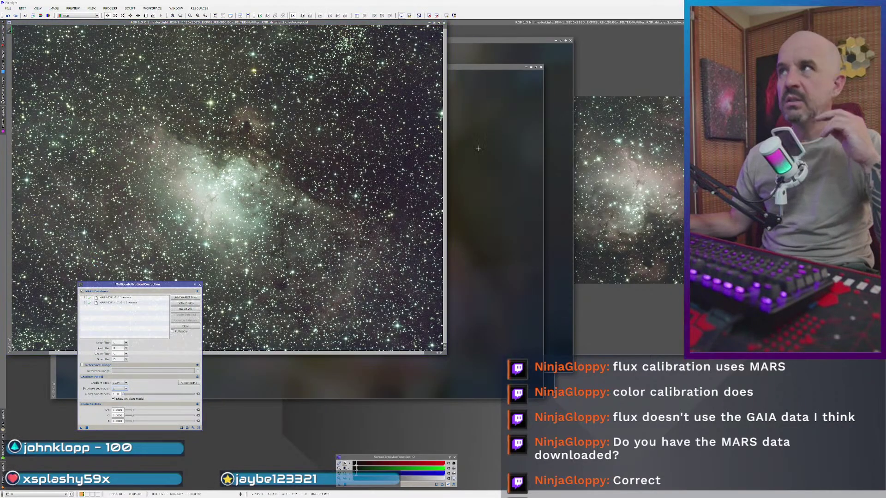
pyautogui.click(516, 67)
pyautogui.click(541, 67)
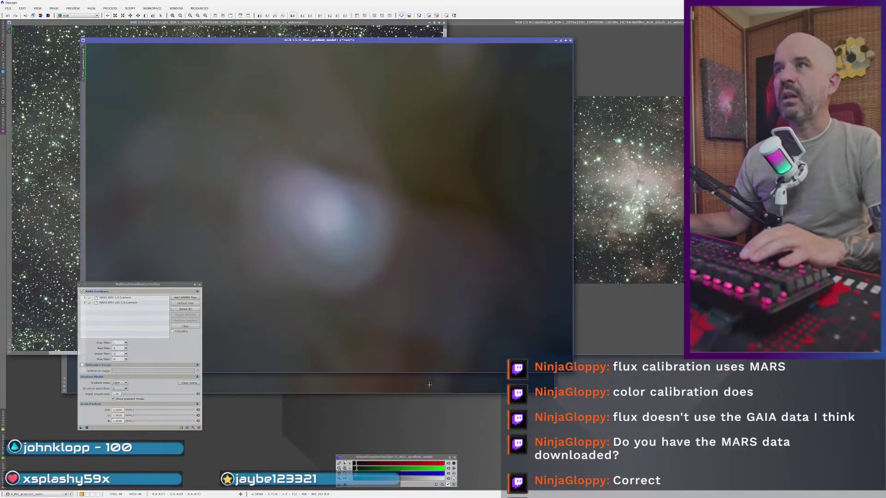
# - Compare the two remaining gradient models with each other and with the uncorrected wider image
pyautogui.click(430, 380)
pyautogui.click(361, 51)
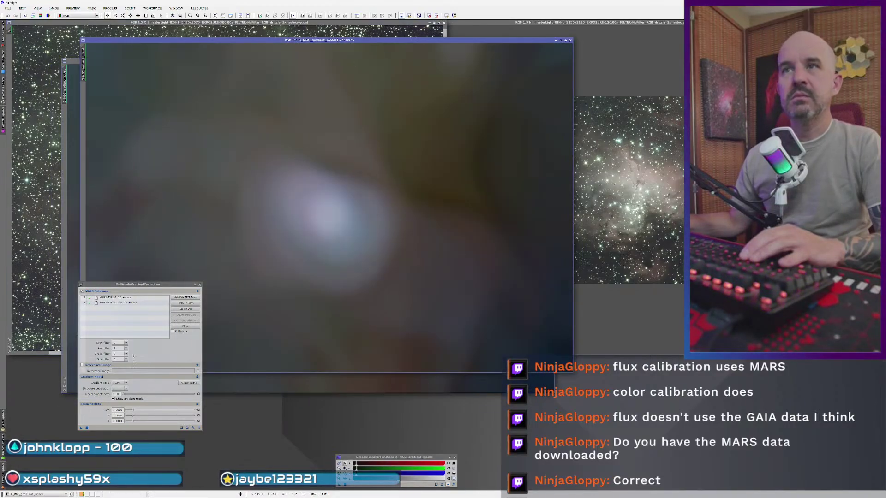
pyautogui.hotkey('ctrl', 'Tab')
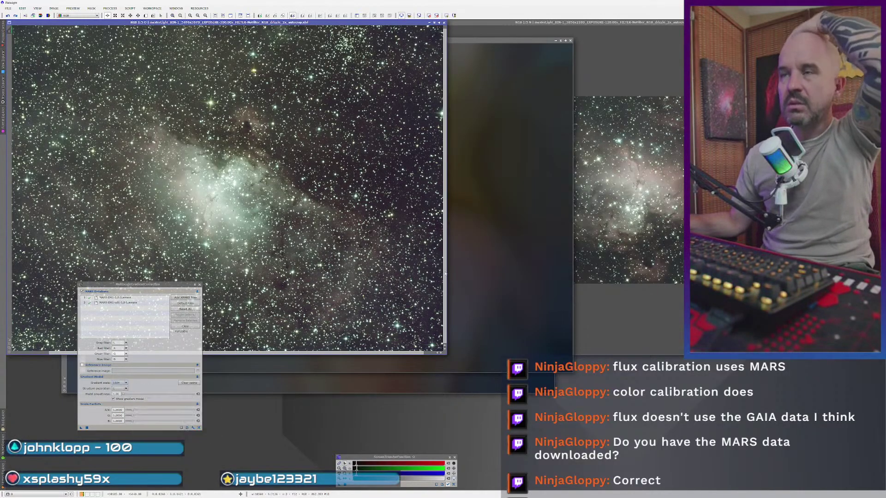
pyautogui.click(471, 269)
pyautogui.click(60, 139)
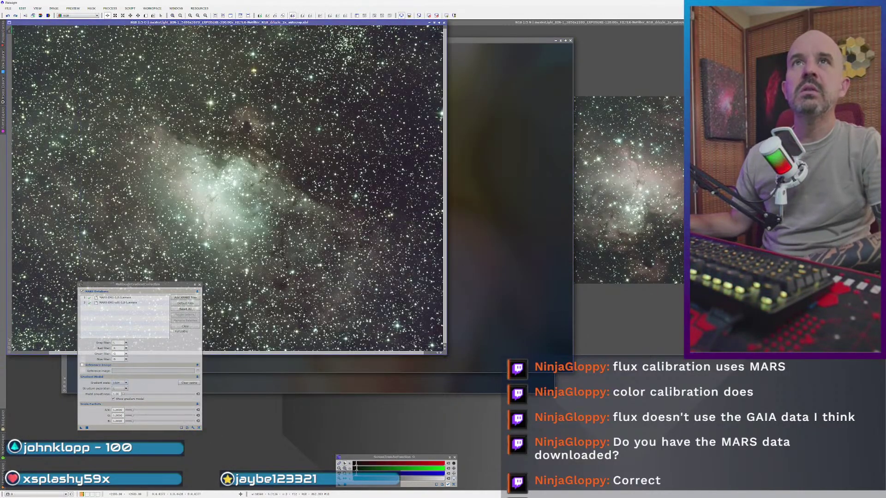
pyautogui.click(468, 231)
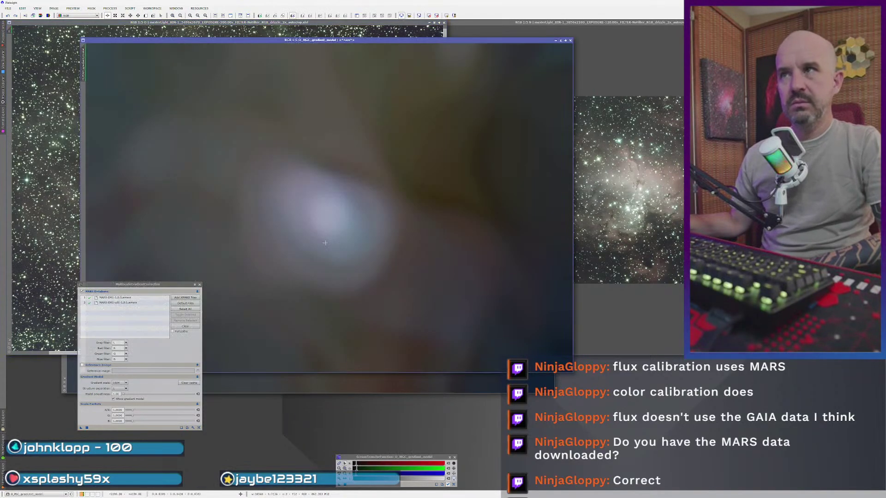
# - Change the gradient scale and run MultiscaleGradientCorrection on the wider image, generating another gradient model
pyautogui.click(121, 383)
pyautogui.click(124, 419)
pyautogui.click(67, 317)
pyautogui.click(86, 428)
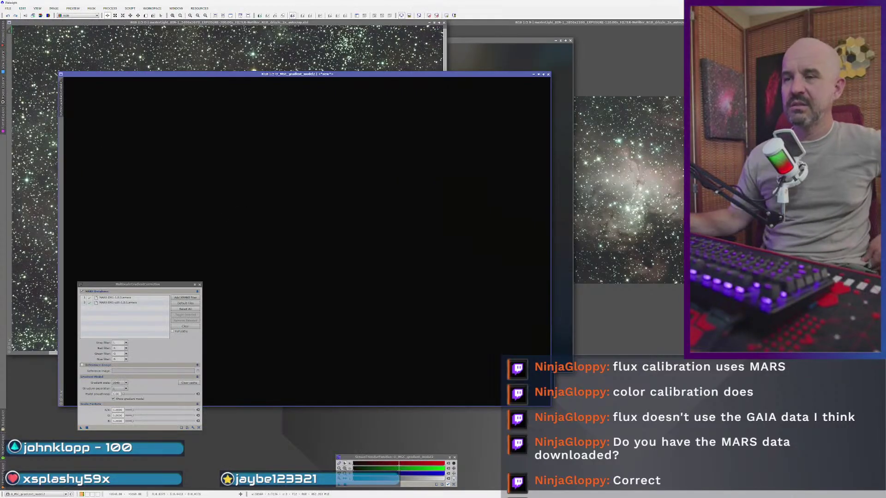
# - Auto-stretch the new gradient model of the wider image and briefly check the GradientCorrection process settings
pyautogui.hotkey('ctrl', 'a')
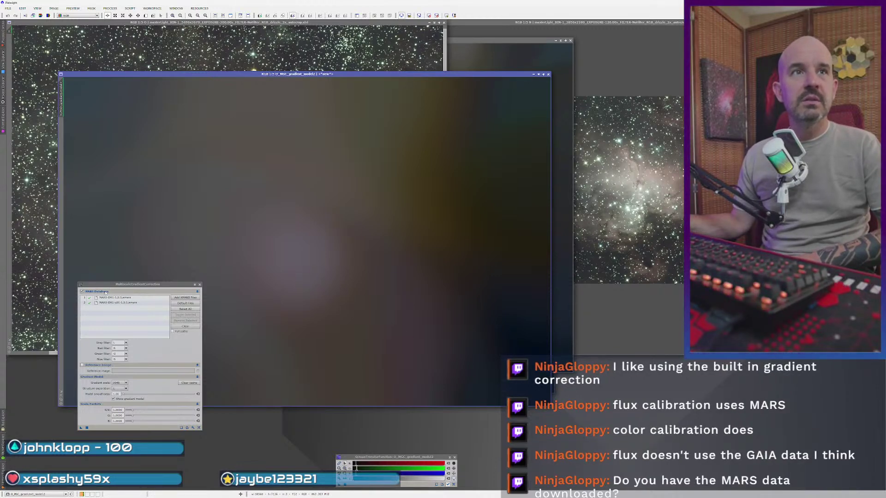
pyautogui.moveTo(106, 285); pyautogui.dragTo(41, 311)
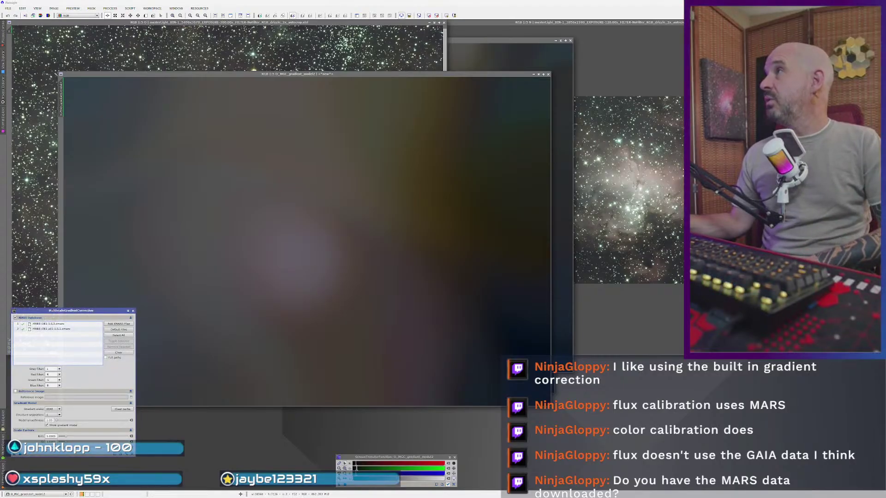
pyautogui.moveTo(179, 378); pyautogui.dragTo(222, 152)
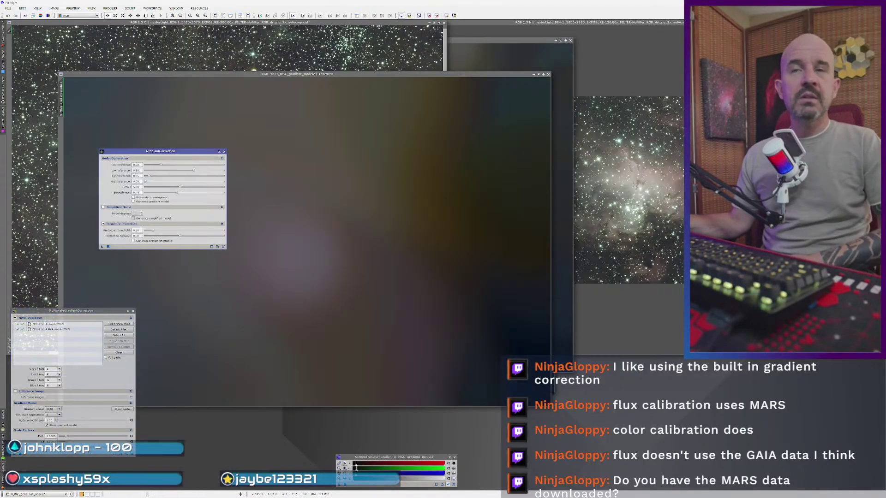
pyautogui.click(224, 152)
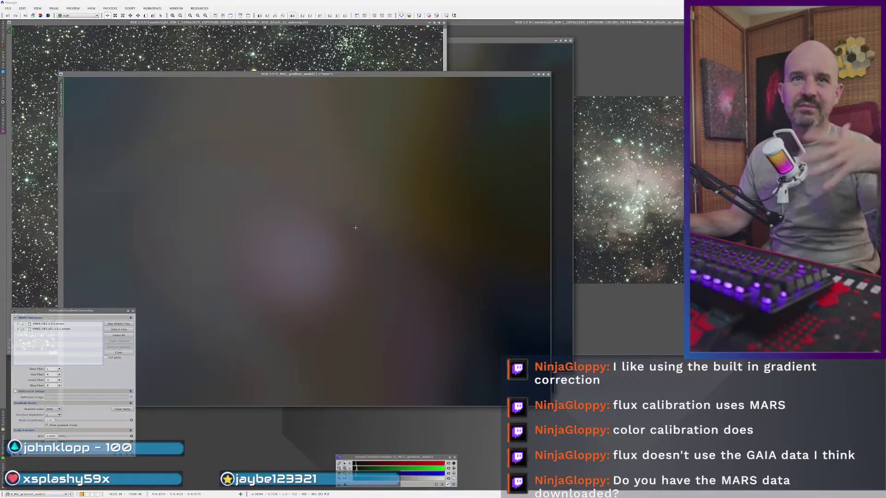
# - Compare the auto-stretched gradient model with the corrected wider image
pyautogui.click(331, 55)
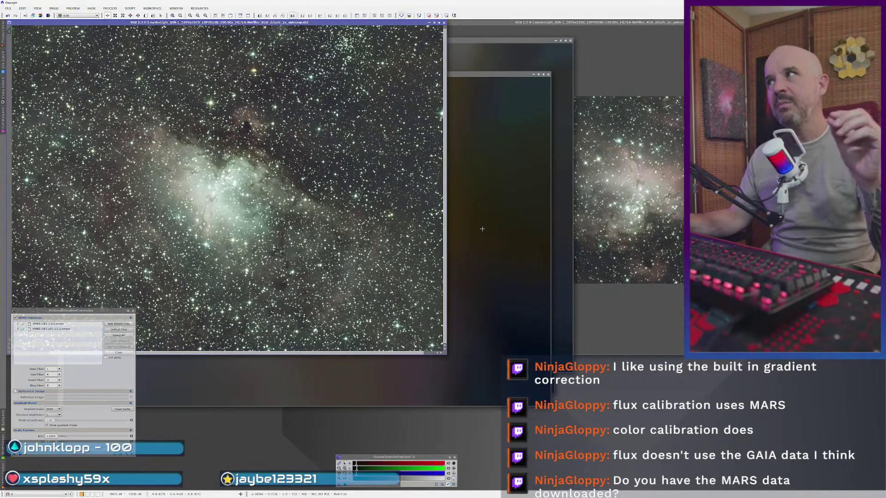
pyautogui.click(470, 220)
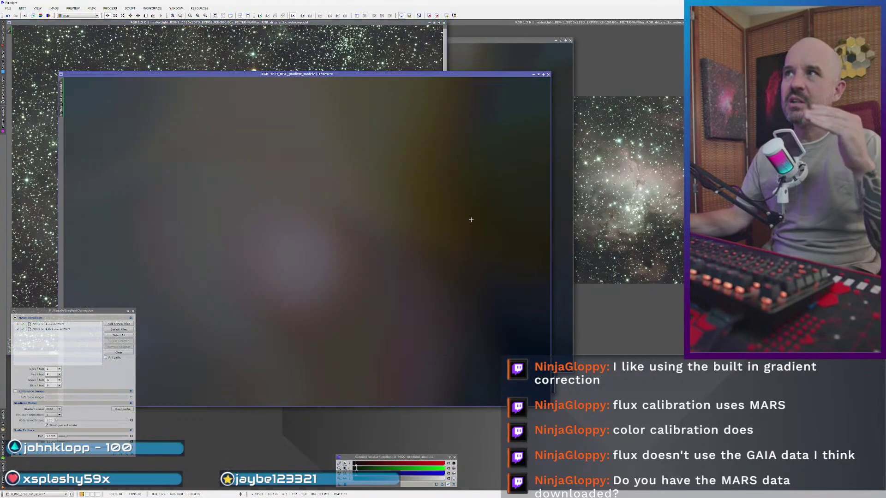
pyautogui.moveTo(364, 77); pyautogui.dragTo(379, 92)
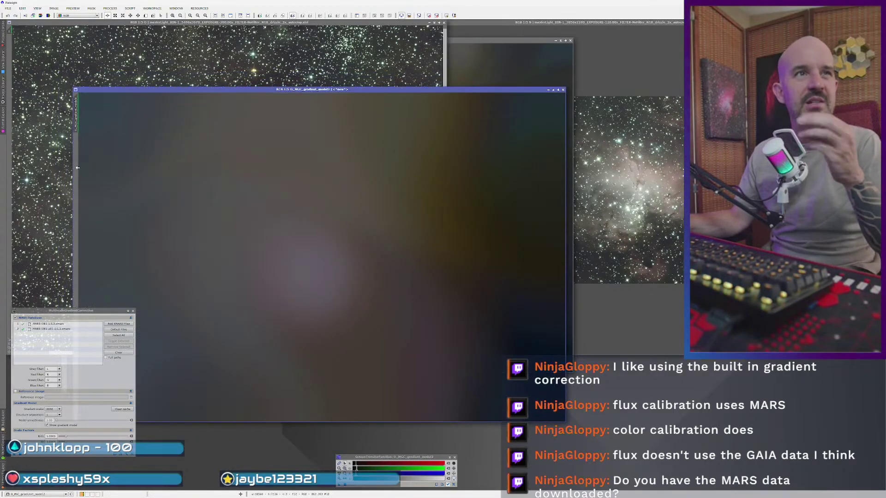
pyautogui.click(56, 164)
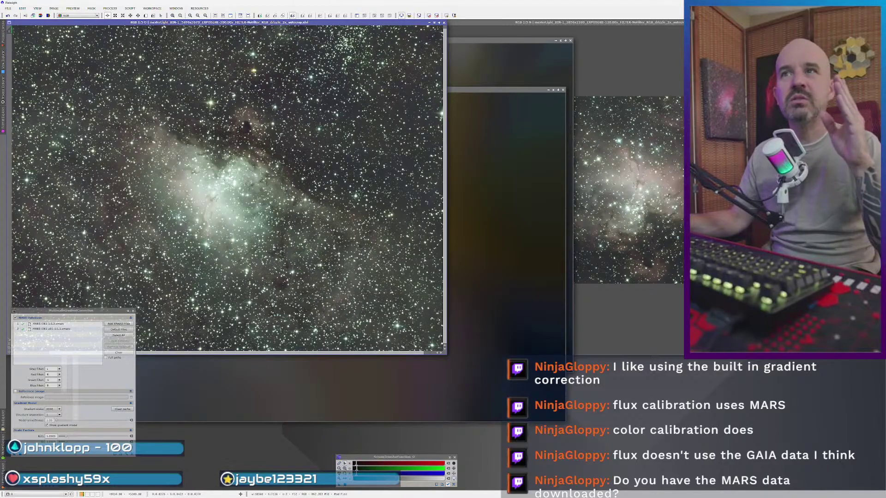
pyautogui.click(75, 311)
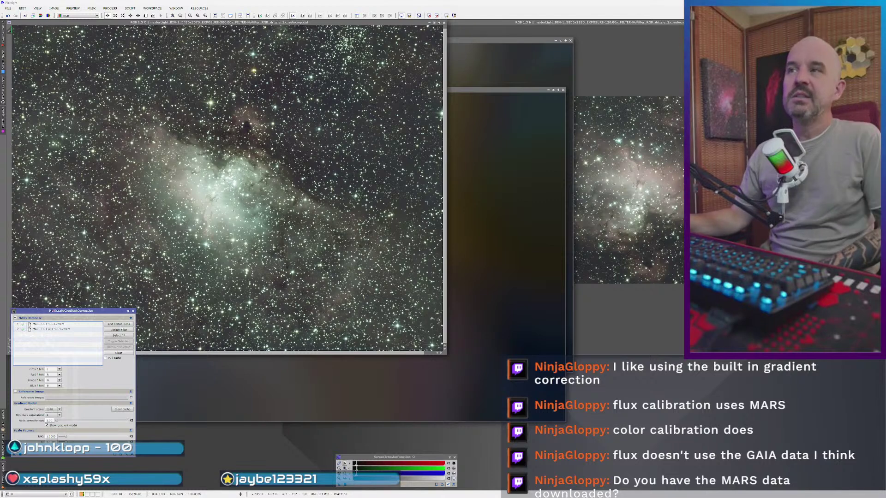
# - Close the older gradient models of the wider image, keeping only the newest one
pyautogui.click(509, 139)
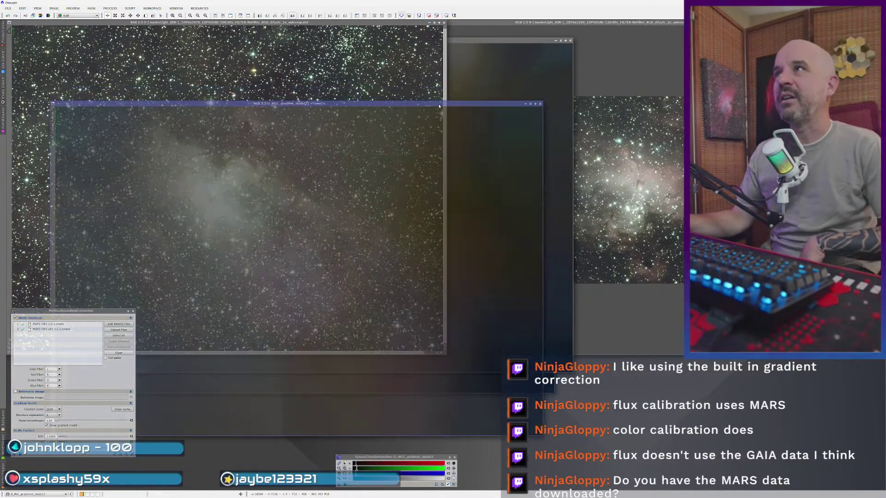
pyautogui.click(568, 46)
pyautogui.hotkey('ctrl', 'Tab')
pyautogui.hotkey('ctrl', 'Tab')
pyautogui.hotkey('ctrl', 'Tab')
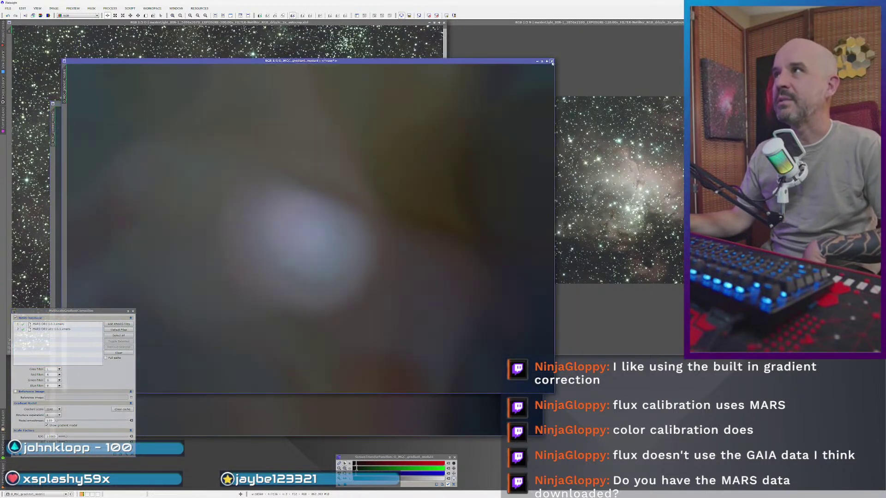
# - Run MultiscaleGradientCorrection on the other nebula image and auto-stretch its gradient model
pyautogui.moveTo(353, 104); pyautogui.dragTo(310, 93)
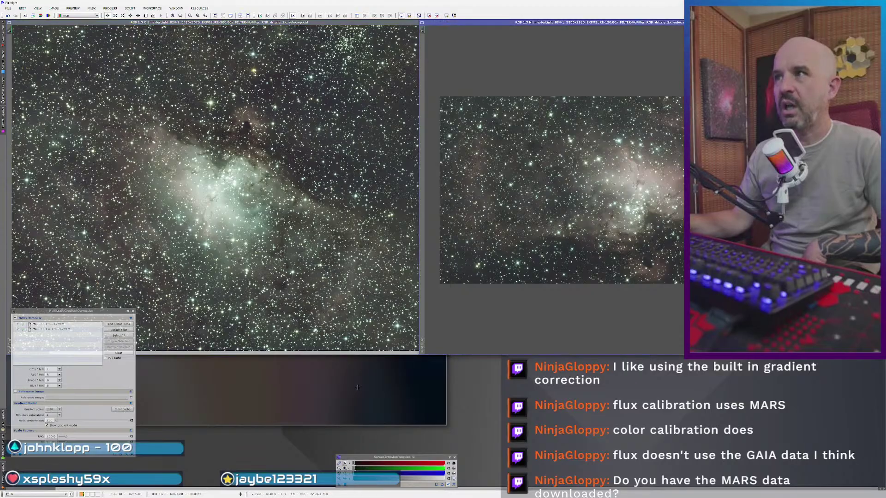
pyautogui.hotkey('ctrl', 'Tab')
pyautogui.click(674, 210)
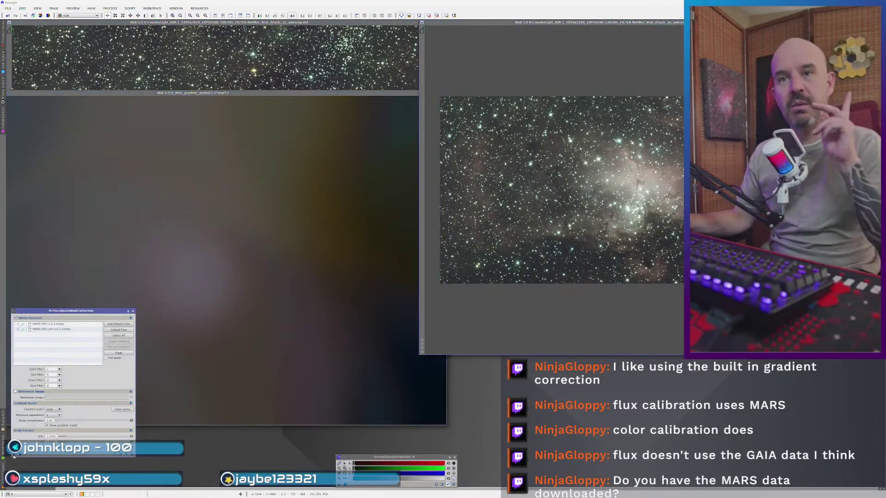
pyautogui.moveTo(610, 222); pyautogui.dragTo(609, 221)
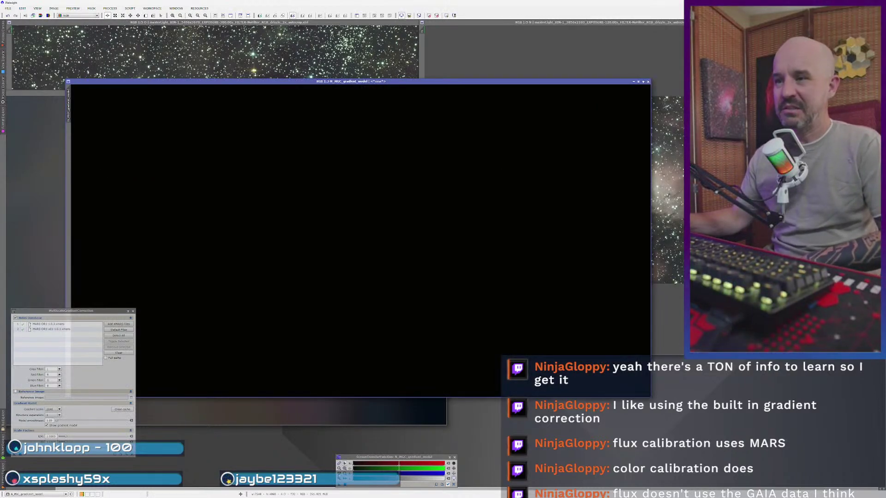
pyautogui.hotkey('ctrl', 'a')
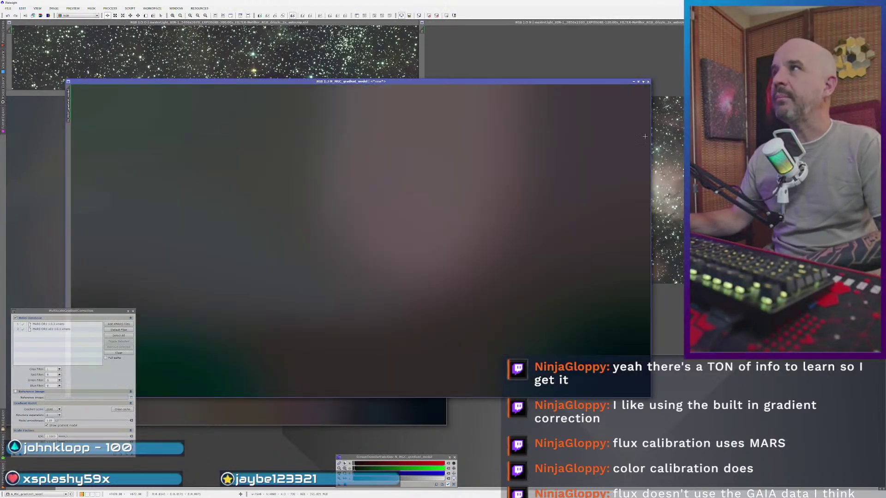
# - Compare the other nebula image with its new gradient model
pyautogui.moveTo(443, 81)
pyautogui.mouseDown()
pyautogui.moveTo(555, 91)
pyautogui.moveTo(456, 82)
pyautogui.mouseUp()
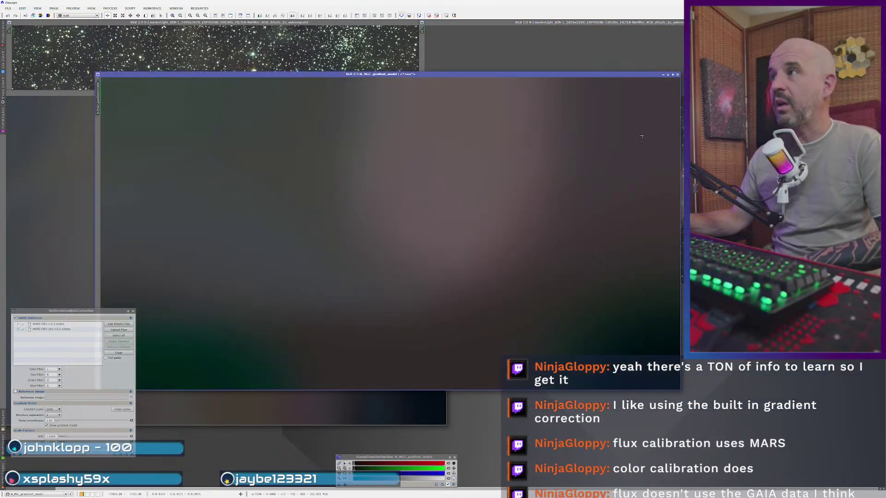
pyautogui.hotkey('ctrl', 'Tab')
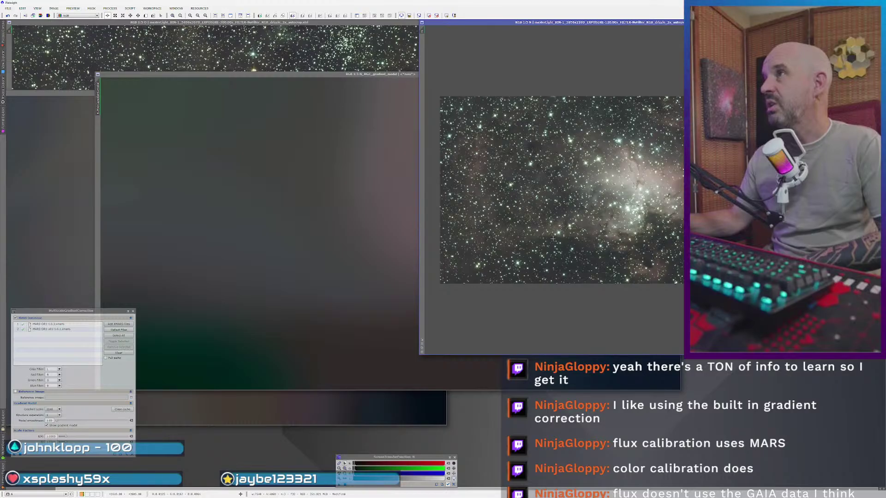
pyautogui.click(326, 229)
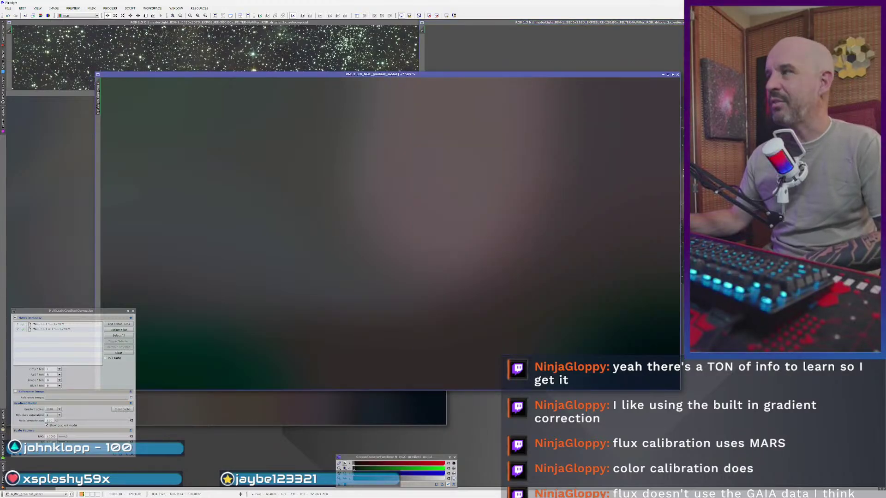
pyautogui.hotkey('ctrl', 'Tab')
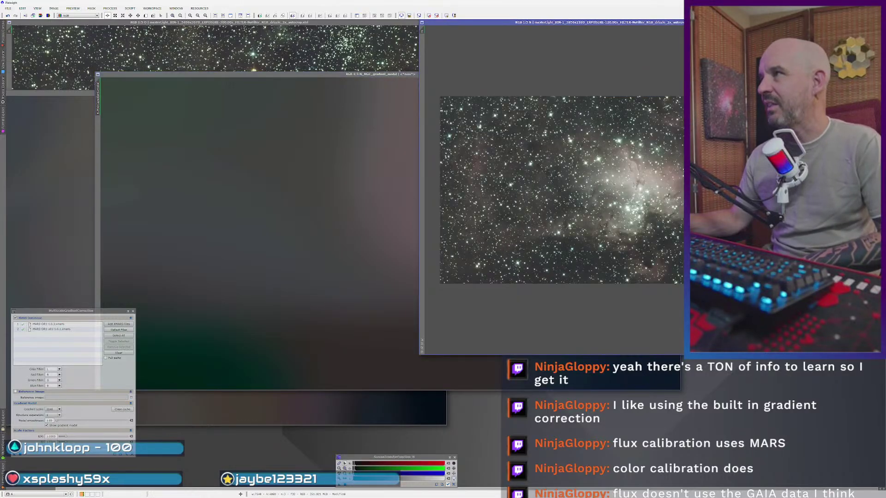
pyautogui.click(249, 218)
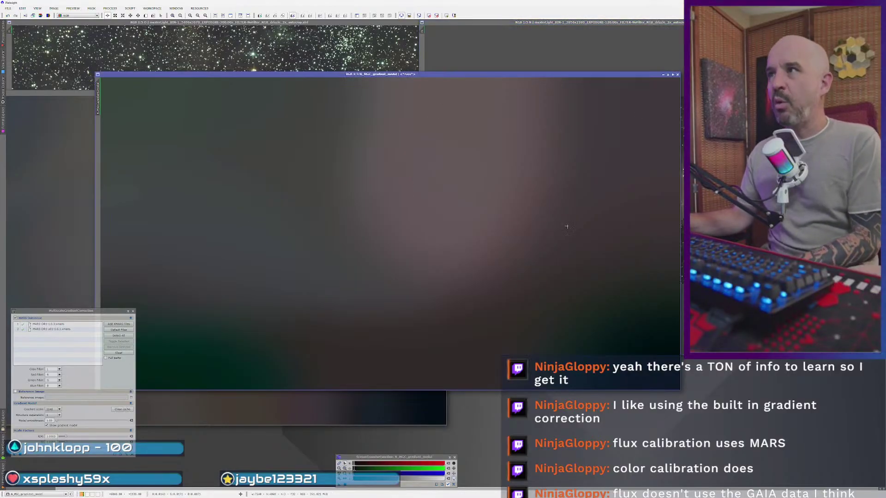
pyautogui.hotkey('ctrl', 'Tab')
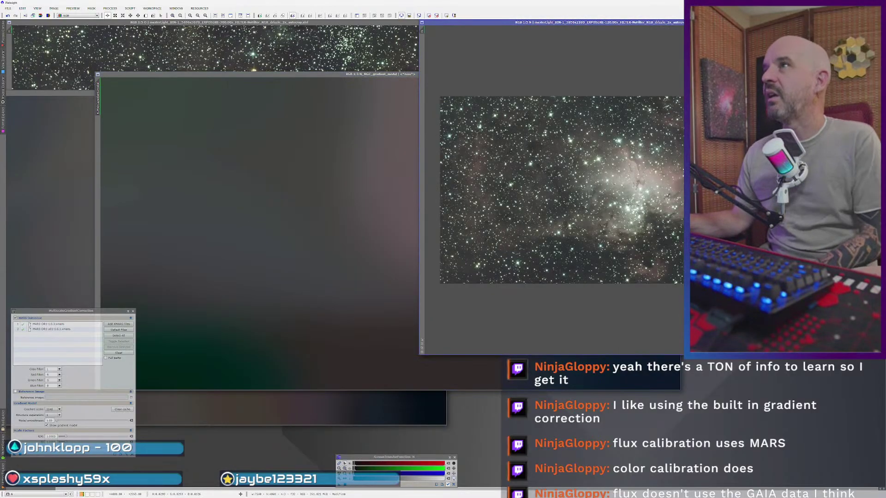
# - Rearrange the workspace and enlarge the narrower nebula image with its window fitted to the whole frame
pyautogui.moveTo(559, 28); pyautogui.dragTo(164, 24)
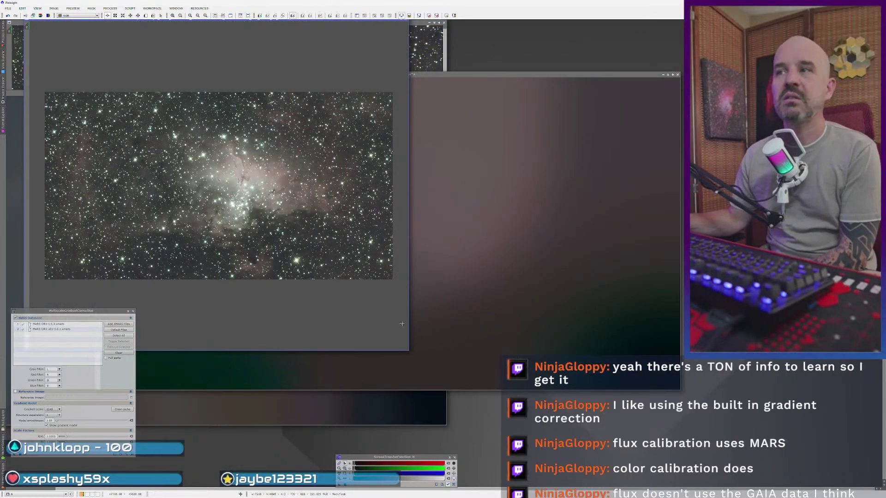
pyautogui.moveTo(77, 315); pyautogui.dragTo(71, 376)
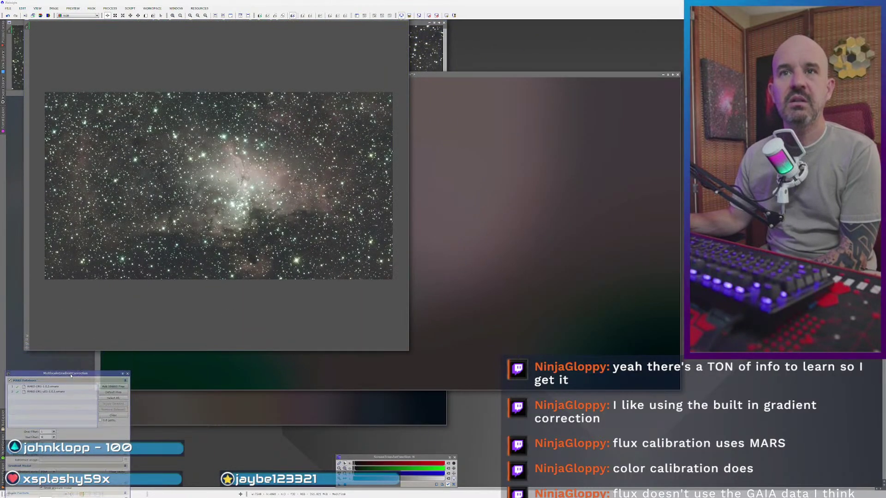
pyautogui.hotkey('ctrl', 'shift', 'z')
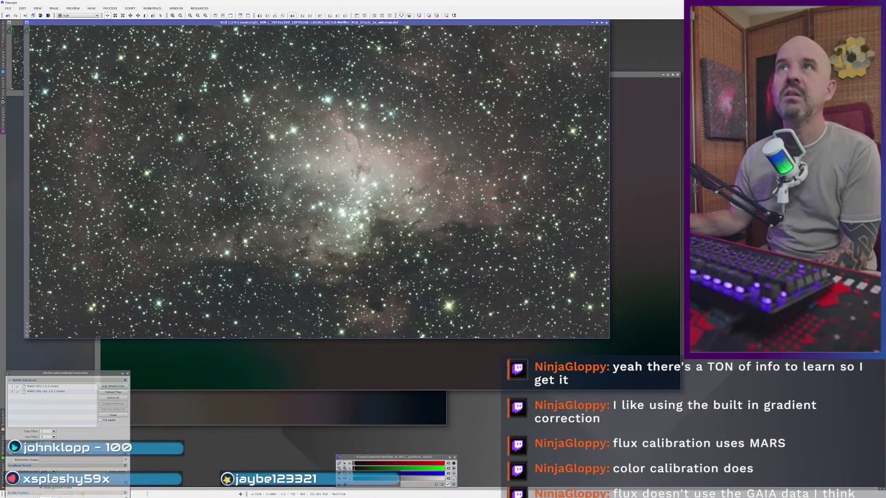
pyautogui.click(223, 15)
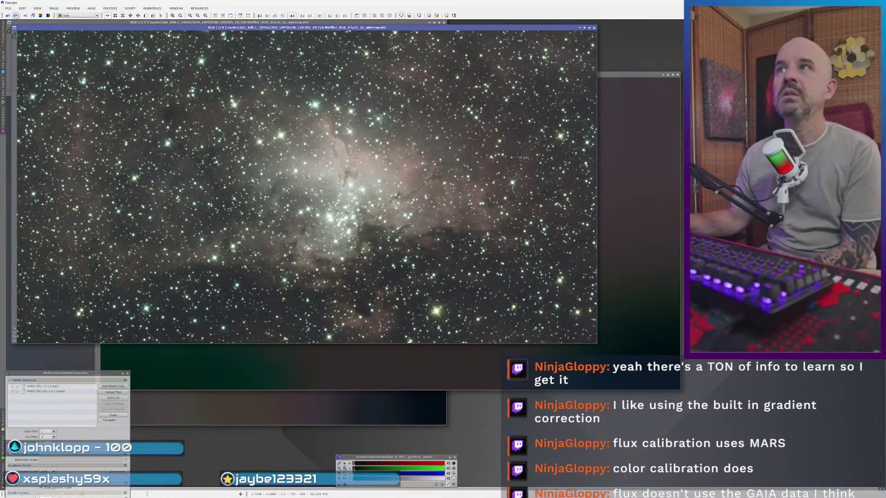
# - Toggle the gradient correction off and on for the narrower nebula image and check the difference against its gradient model
pyautogui.click(15, 16)
pyautogui.click(15, 16)
pyautogui.click(15, 16)
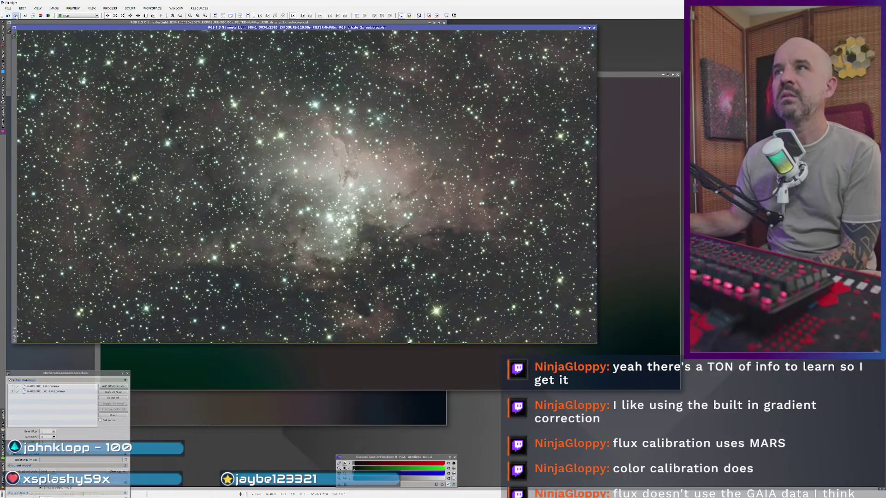
pyautogui.click(8, 16)
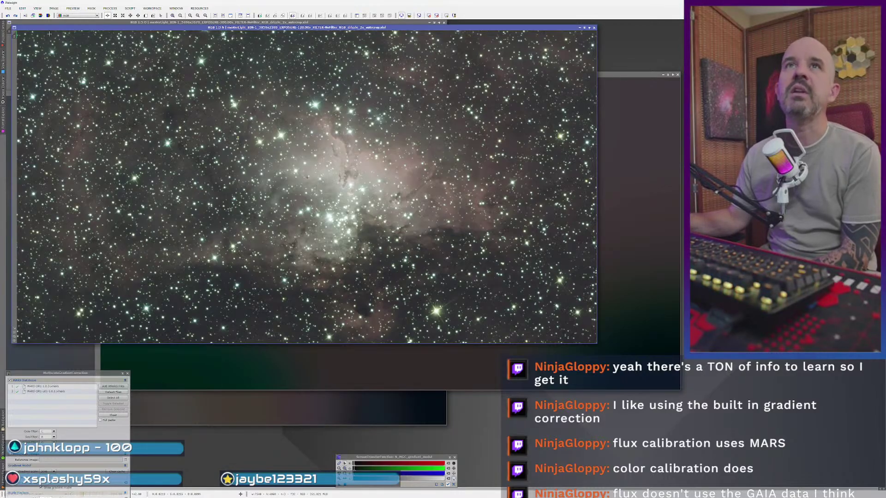
pyautogui.click(15, 16)
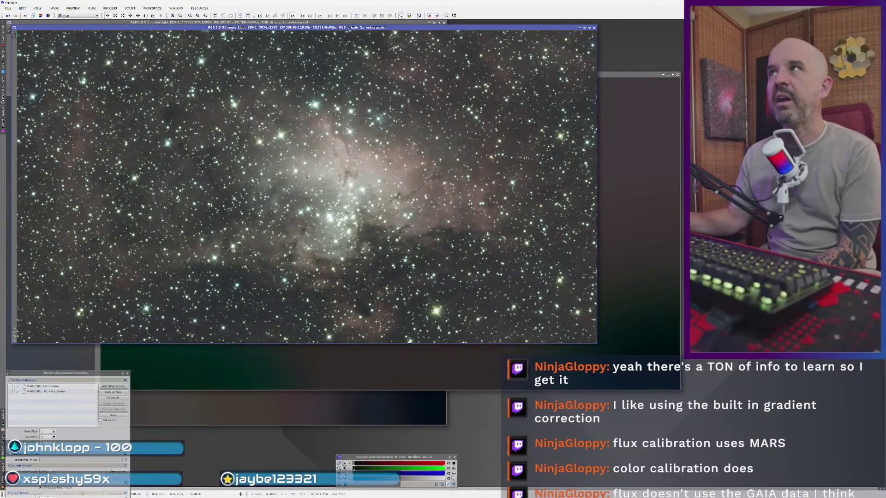
pyautogui.click(634, 203)
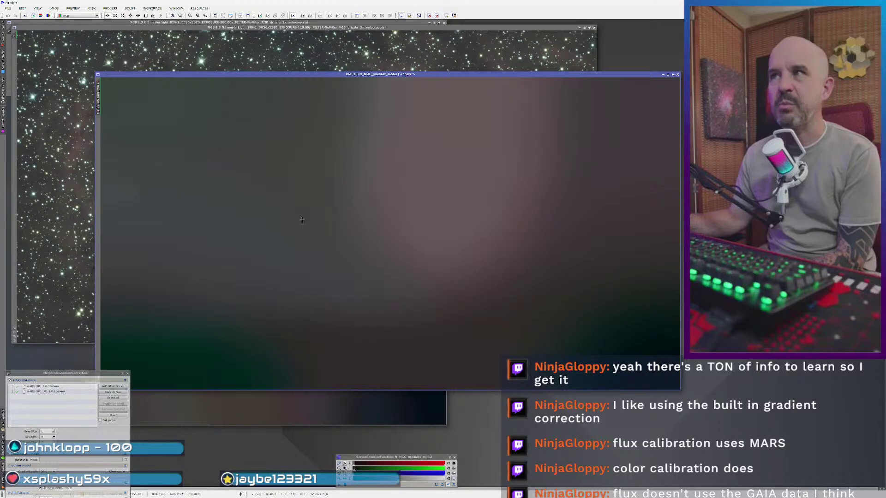
pyautogui.click(68, 179)
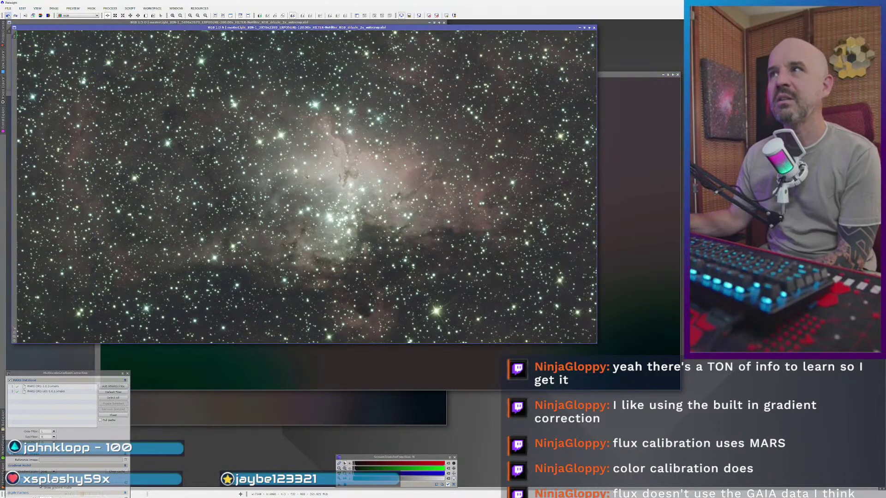
pyautogui.click(16, 16)
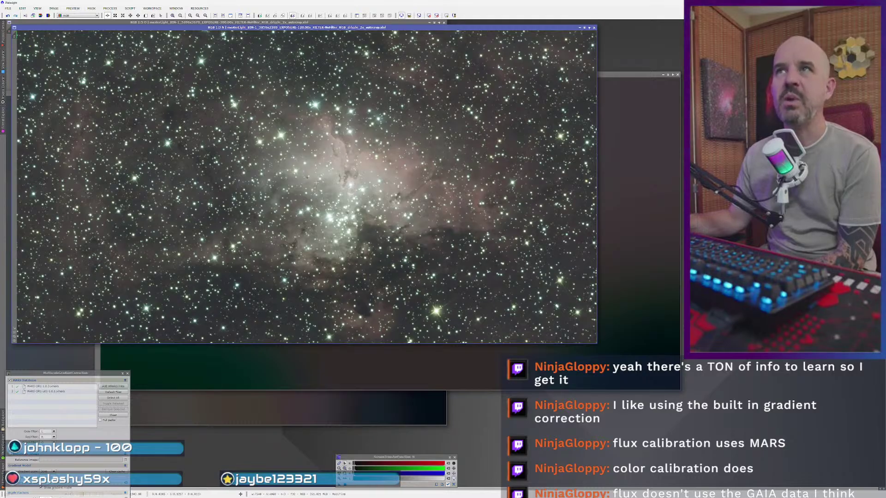
# - Move the narrower image aside and compare the wider image's remaining gradient model with its corrected image
pyautogui.moveTo(32, 31); pyautogui.dragTo(260, 31)
pyautogui.click(116, 253)
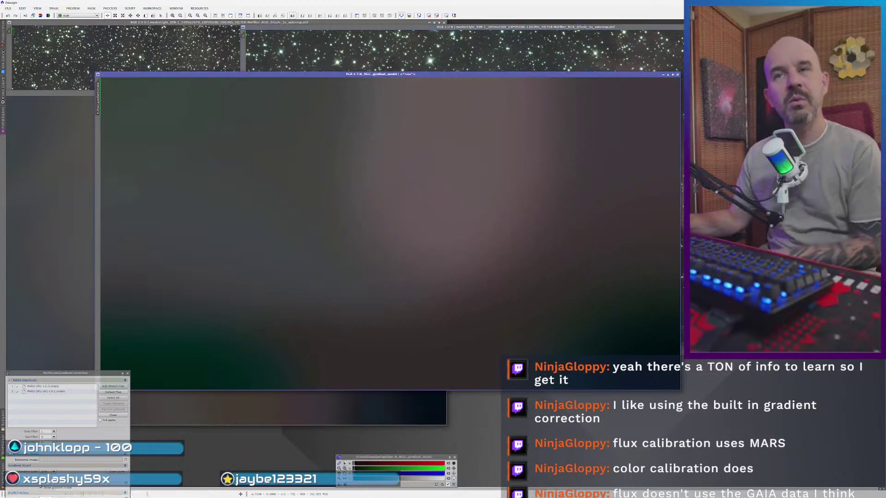
pyautogui.click(87, 256)
pyautogui.moveTo(340, 96); pyautogui.dragTo(378, 90)
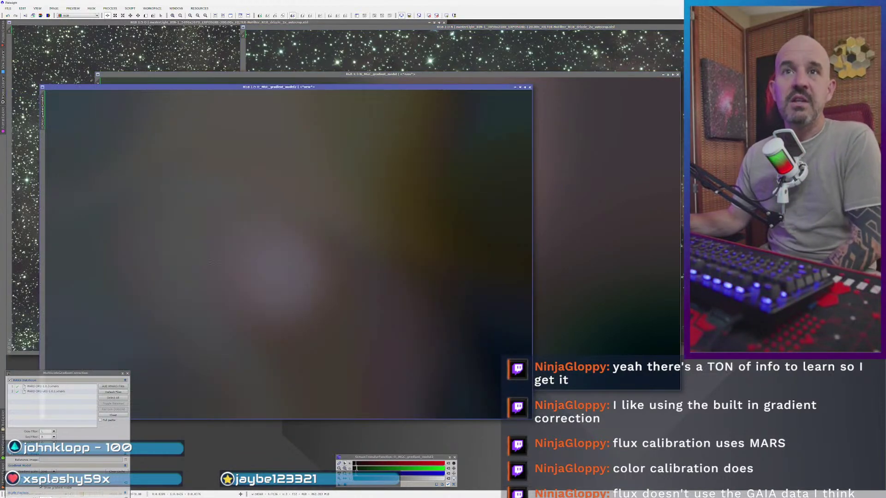
pyautogui.click(183, 44)
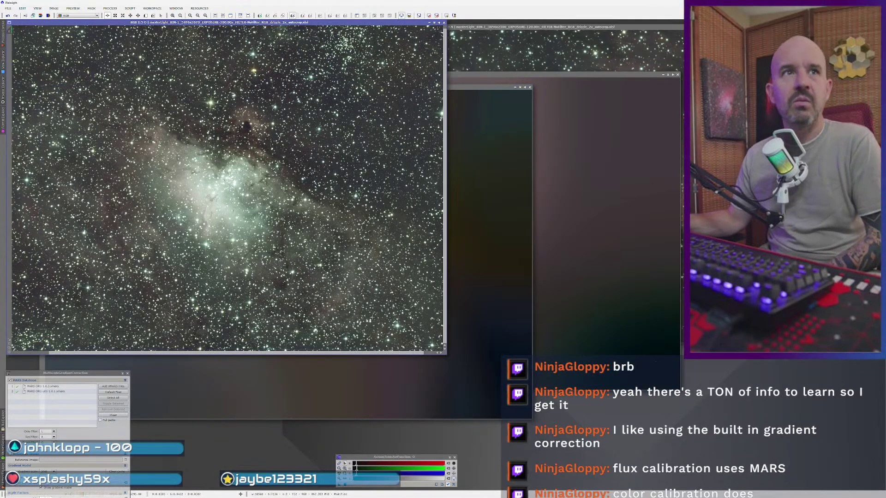
pyautogui.click(266, 405)
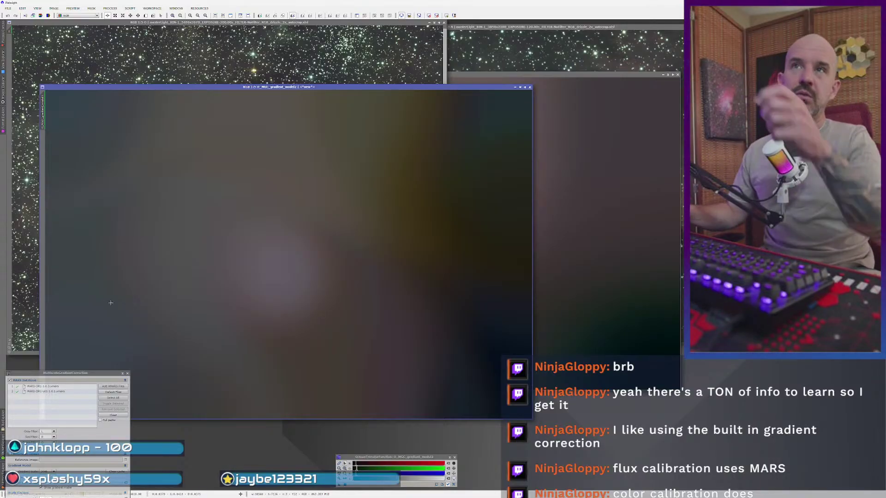
# - Compare the two gradient models with each other and with the corrected nebula images
pyautogui.click(243, 81)
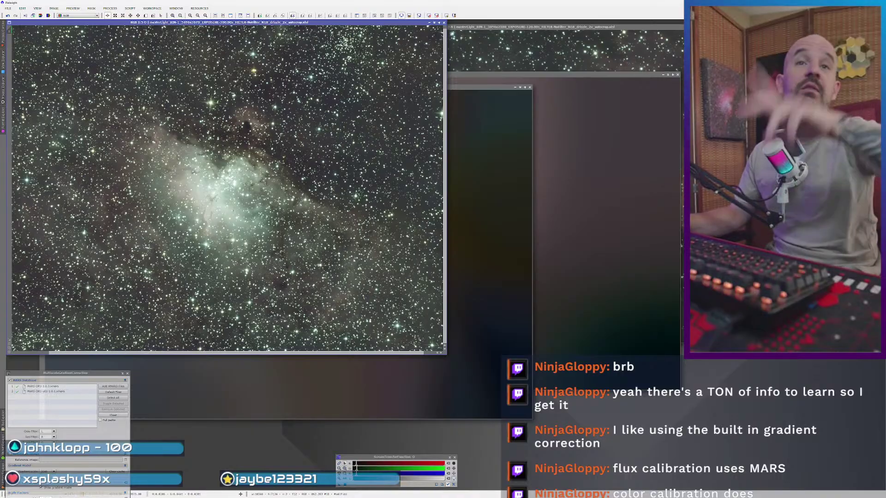
pyautogui.click(494, 209)
pyautogui.click(569, 192)
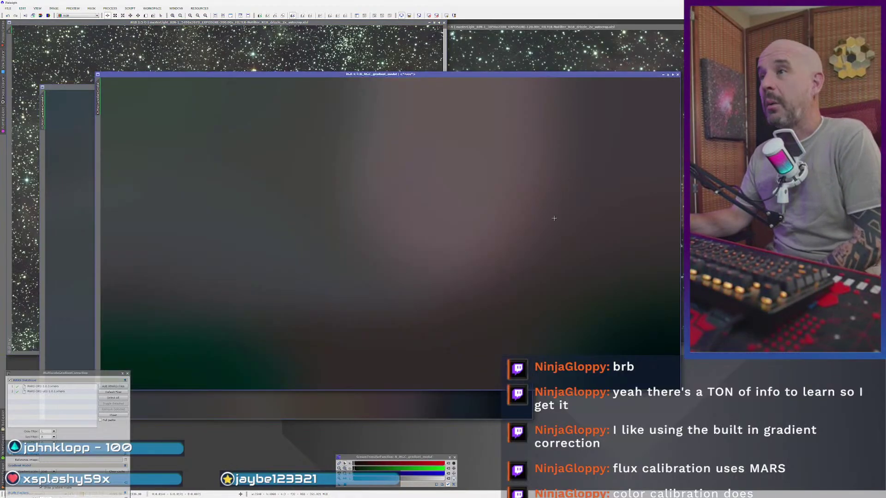
pyautogui.hotkey('ctrl', 'Tab')
pyautogui.hotkey('ctrl', 'Tab')
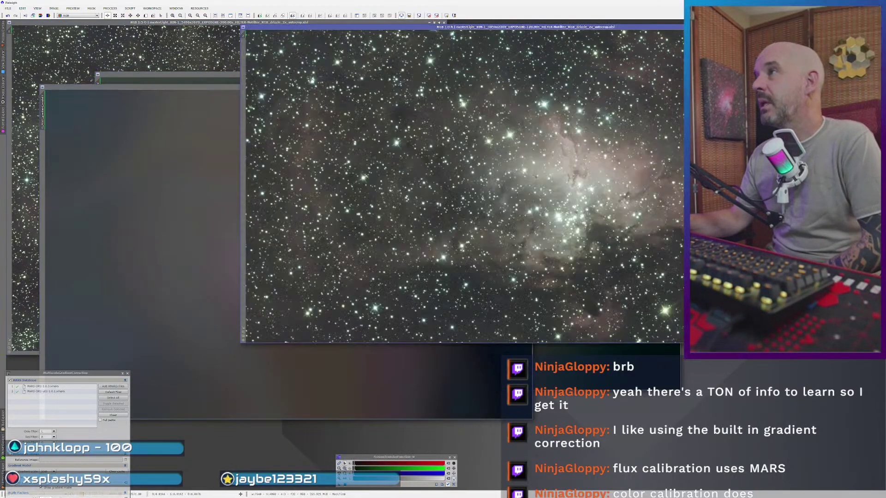
pyautogui.hotkey('ctrl', 'Tab')
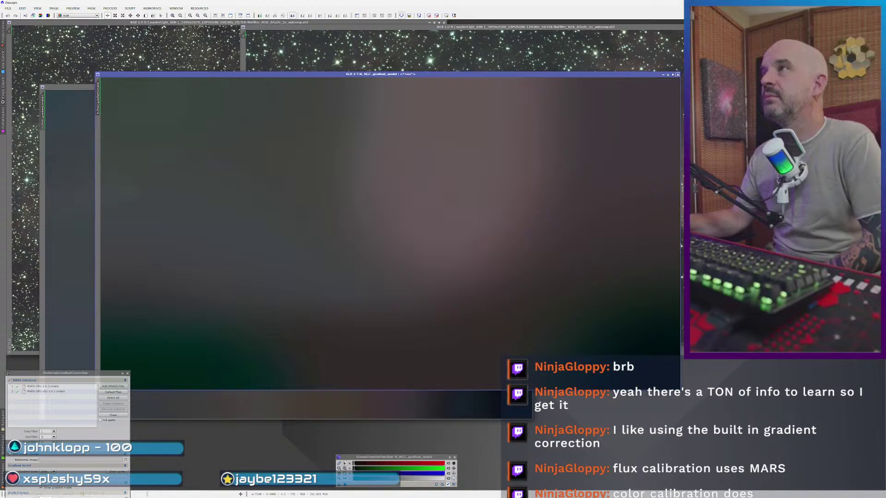
# - Close both gradient models and the MultiscaleGradientCorrection tool, leaving only the two corrected nebula images open
pyautogui.click(677, 74)
pyautogui.hotkey('ctrl', 'Tab')
pyautogui.click(529, 87)
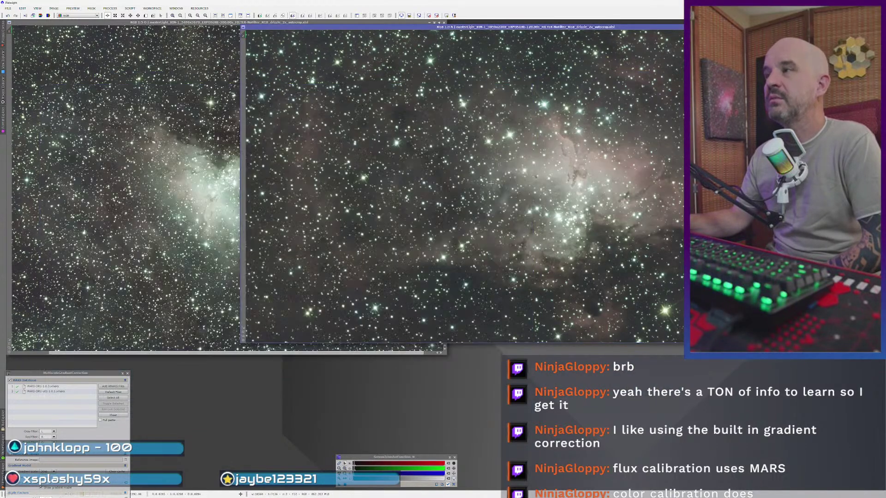
pyautogui.click(211, 223)
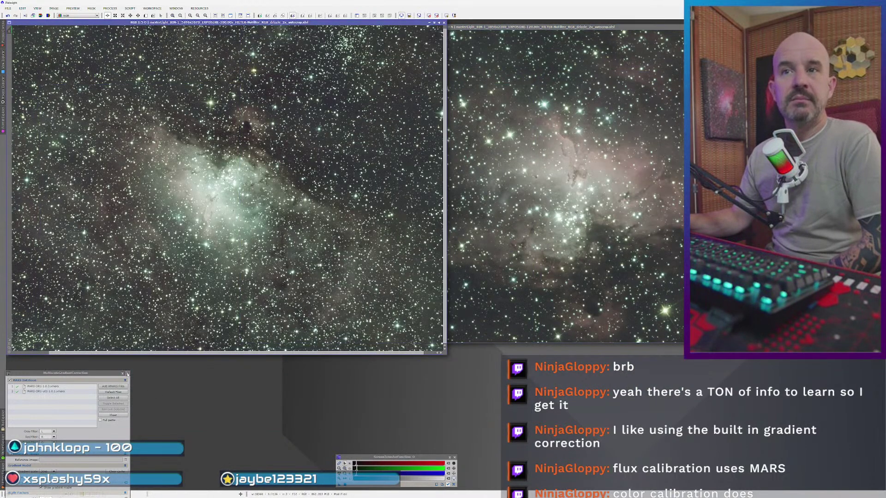
pyautogui.scroll(-2, 215, 293)
pyautogui.scroll(2, 215, 293)
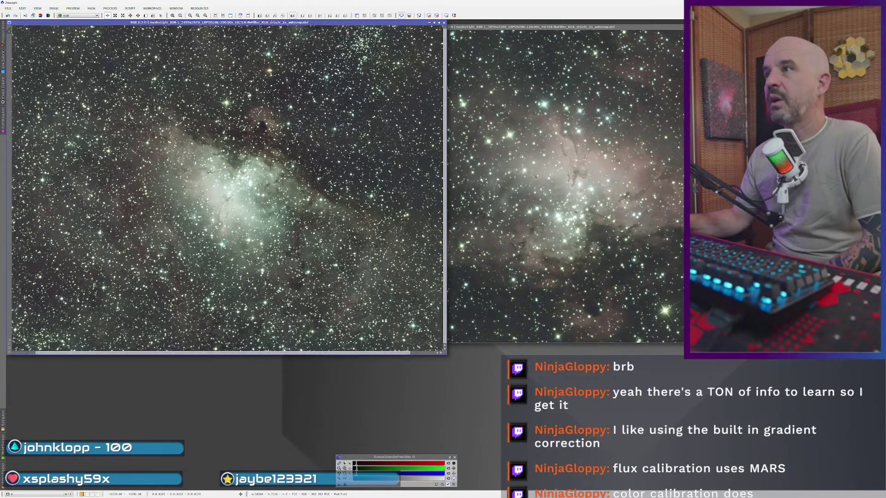
# - Open SpectrophotometricColorCalibration and set the red, green and blue filters to Baader R, Baader G and Baader B
pyautogui.click(647, 160)
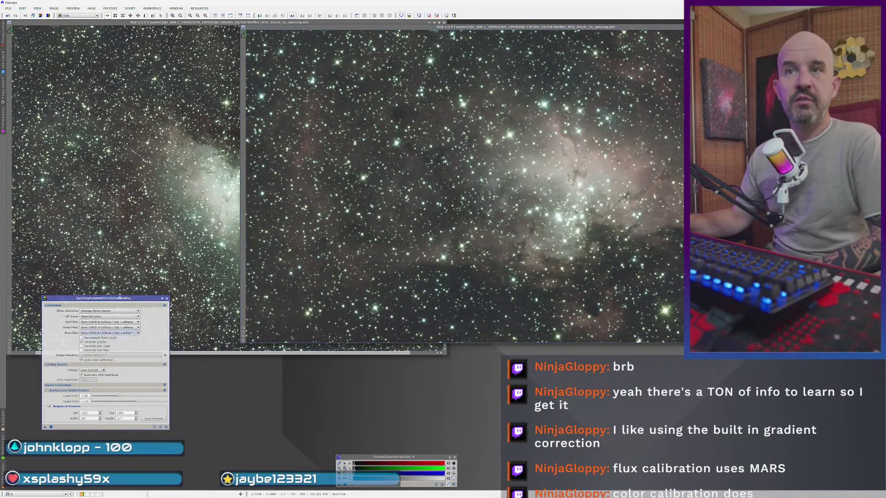
pyautogui.click(120, 322)
pyautogui.click(121, 341)
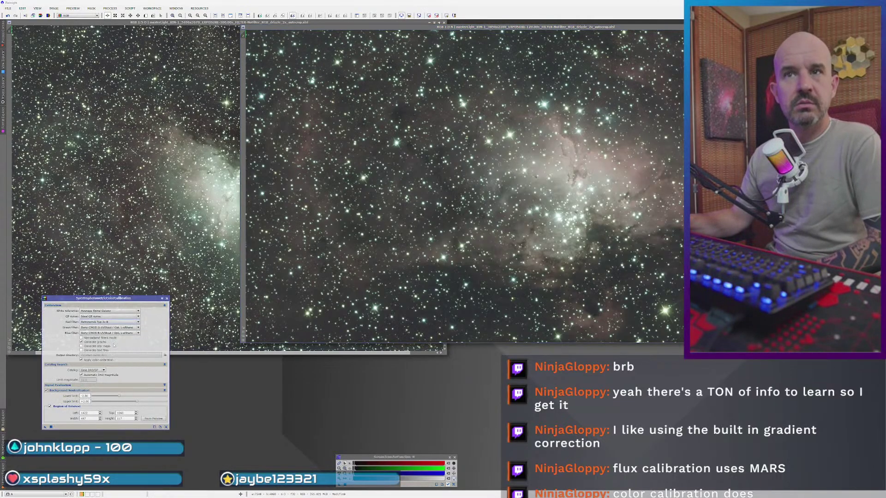
pyautogui.click(116, 322)
pyautogui.click(102, 343)
pyautogui.click(115, 333)
pyautogui.scroll(3, 99, 353)
pyautogui.click(99, 351)
pyautogui.click(109, 333)
pyautogui.scroll(5, 103, 352)
pyautogui.click(103, 350)
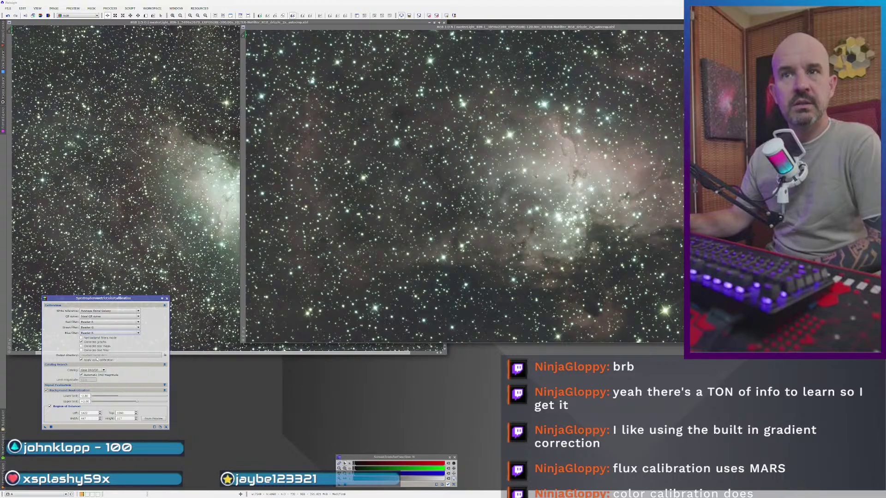
# - Define a small preview on dark, star-free sky in the wider nebula image and use it as the background region of interest
pyautogui.click(205, 281)
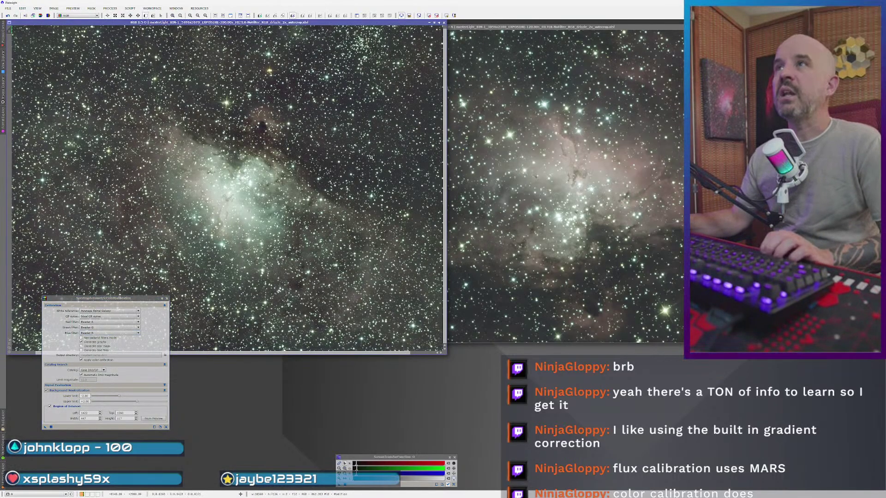
pyautogui.scroll(5, 341, 119)
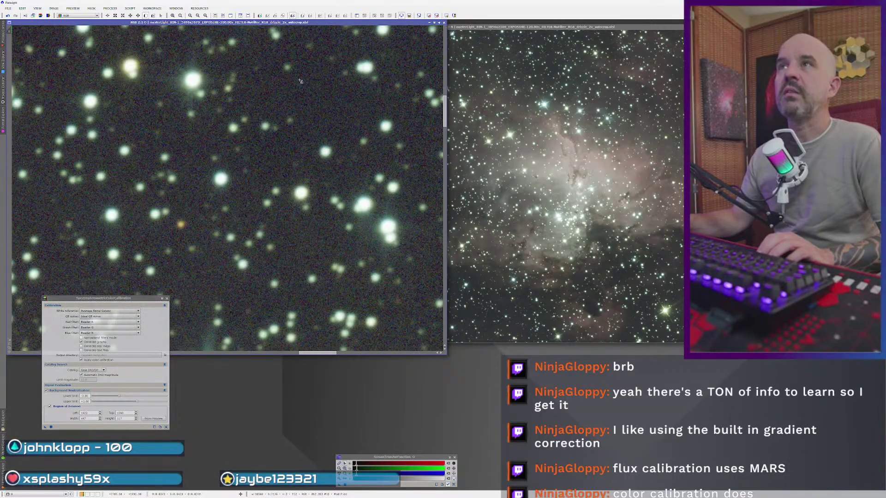
pyautogui.moveTo(359, 144); pyautogui.dragTo(359, 141)
pyautogui.click(155, 418)
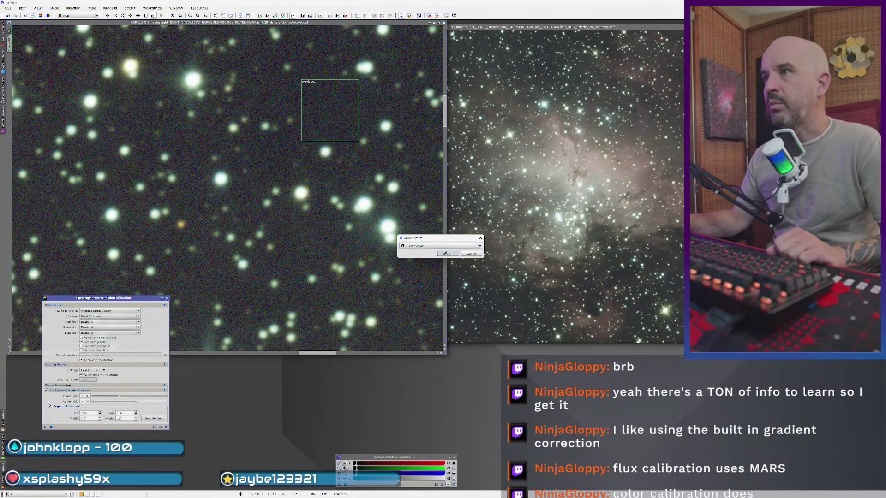
pyautogui.click(445, 254)
# - Run SpectrophotometricColorCalibration on the wider image, close its graphs and restretch the display to check the new colours
pyautogui.click(49, 428)
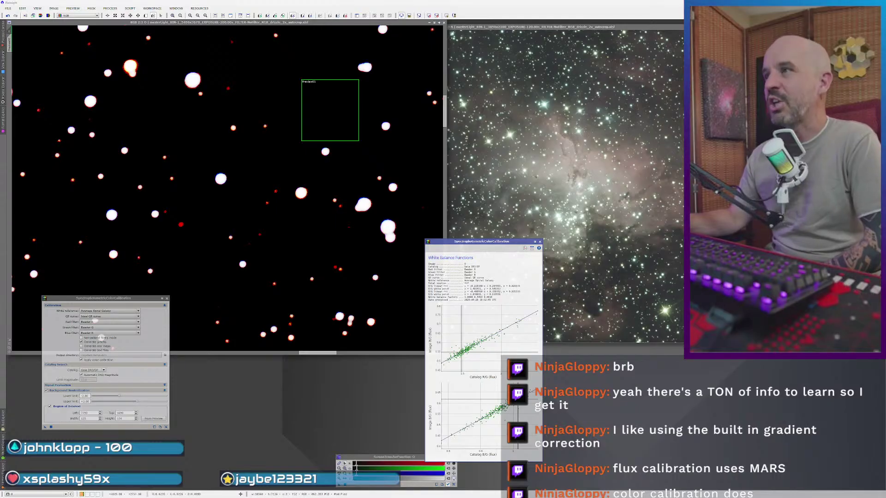
pyautogui.click(348, 435)
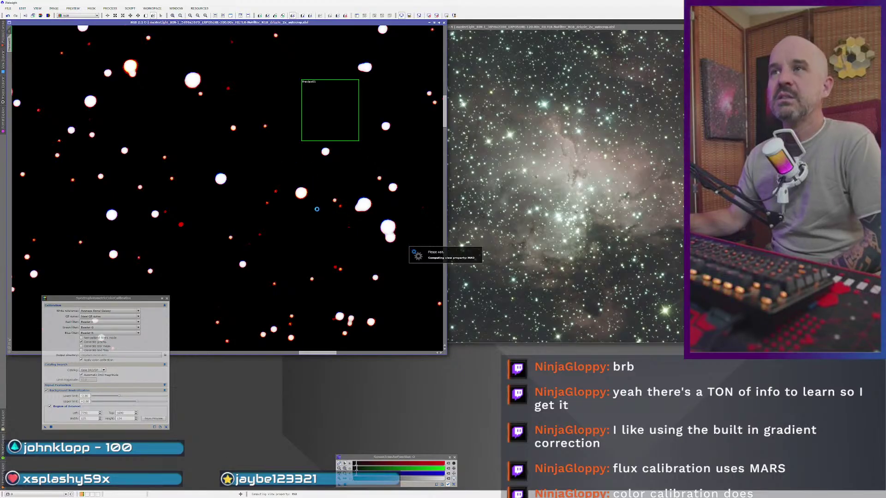
pyautogui.scroll(-5, 258, 259)
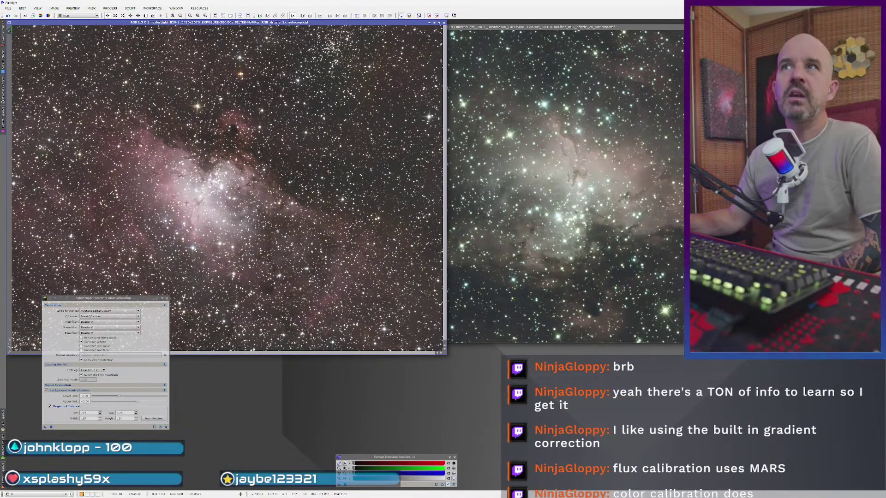
pyautogui.scroll(3, 186, 203)
pyautogui.scroll(-3, 211, 220)
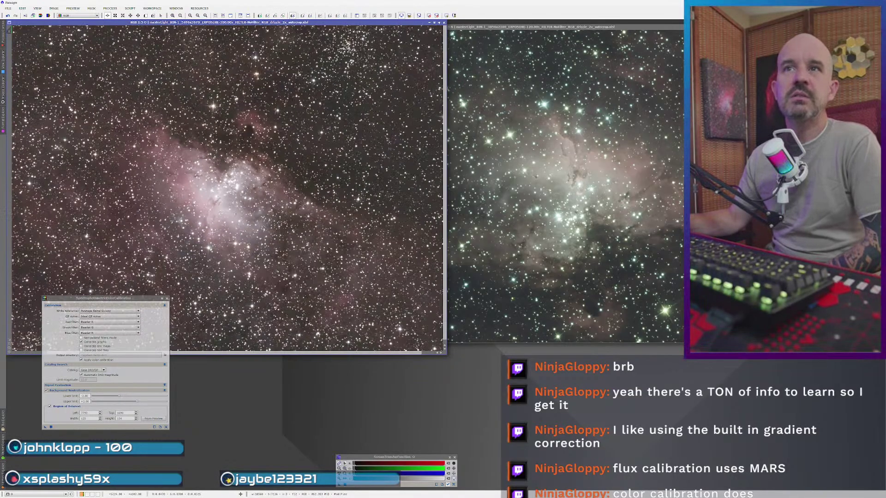
pyautogui.scroll(-1, 130, 277)
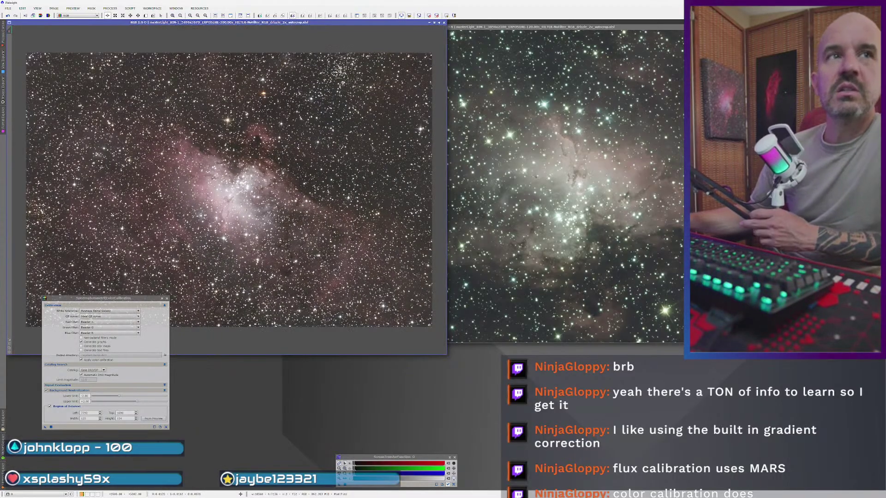
pyautogui.scroll(1, 91, 244)
pyautogui.scroll(-1, 90, 244)
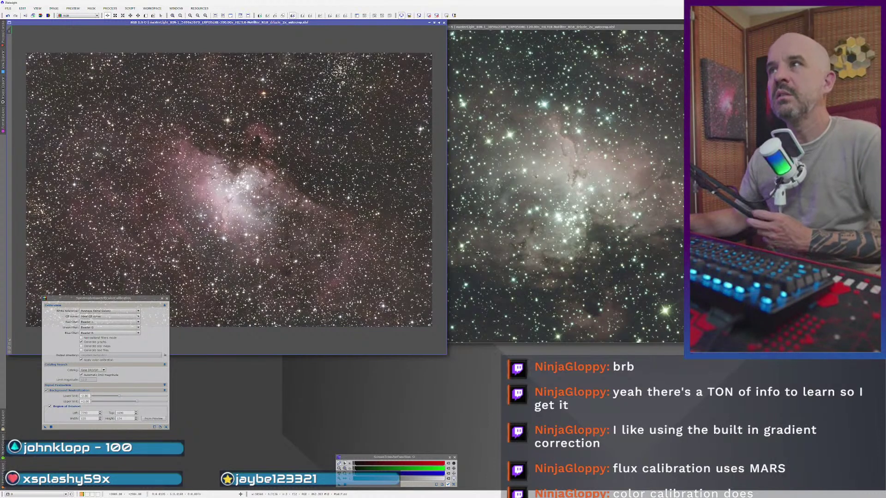
pyautogui.scroll(1, 332, 259)
# - Define a small preview on dark sky below the nebula in the narrower image and use it as the background region of interest
pyautogui.click(499, 241)
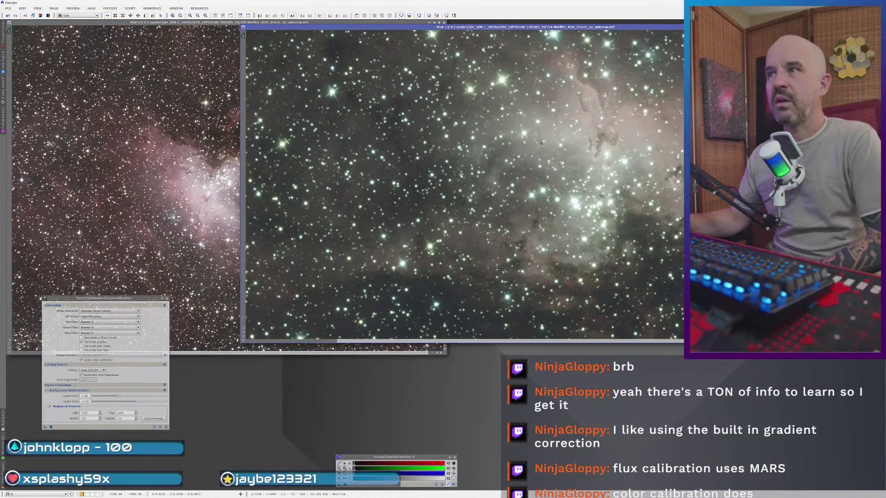
pyautogui.scroll(-1, 543, 104)
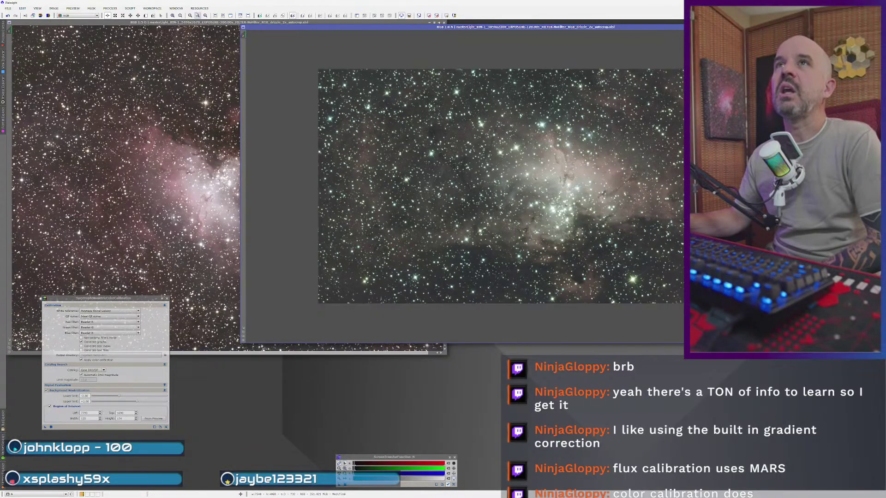
pyautogui.moveTo(476, 26); pyautogui.dragTo(278, 24)
pyautogui.scroll(4, 314, 222)
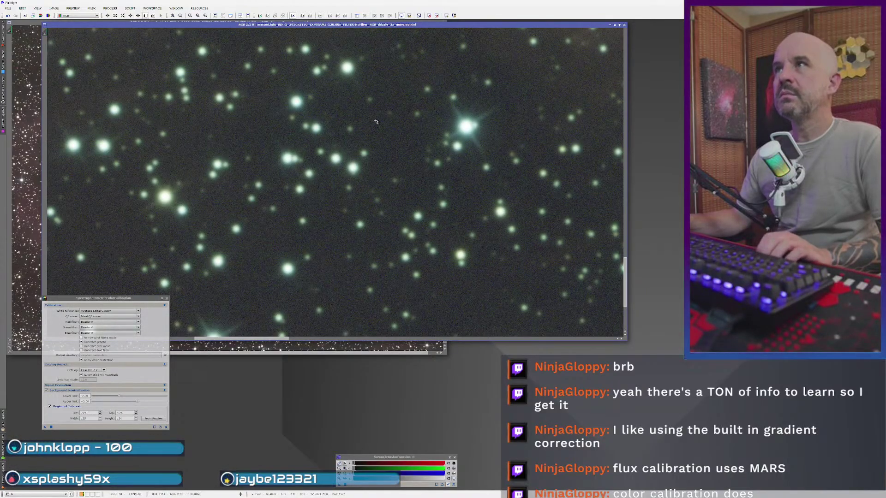
pyautogui.scroll(-4, 422, 172)
pyautogui.scroll(1, 423, 221)
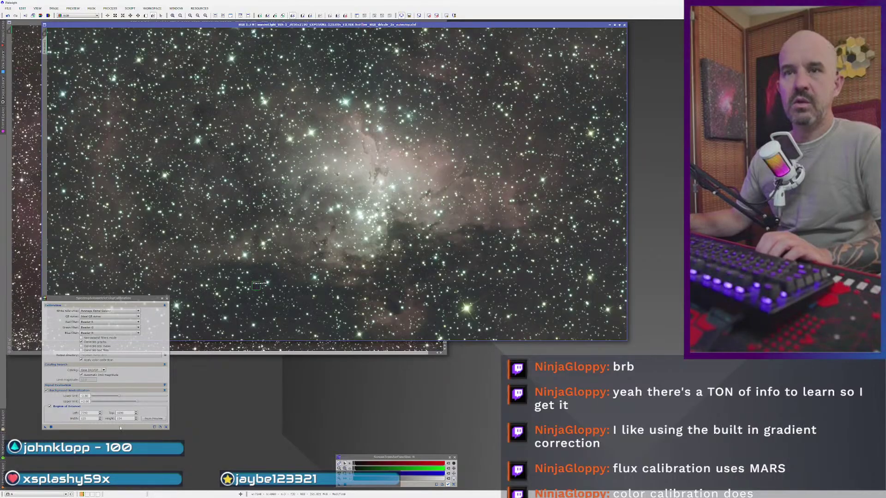
pyautogui.click(153, 419)
pyautogui.click(440, 246)
pyautogui.click(439, 252)
pyautogui.click(448, 254)
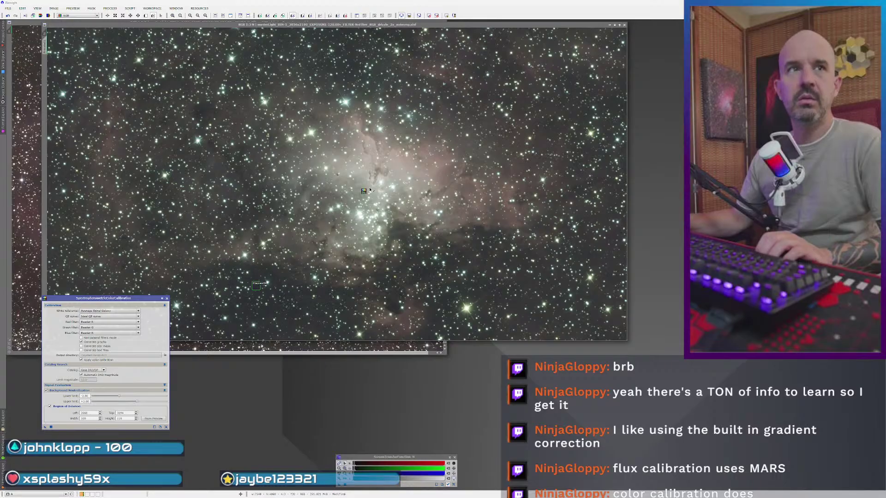
# - Colour-calibrate the narrower image, close the graphs and the calibration tool, and restretch the image's display
pyautogui.click(51, 427)
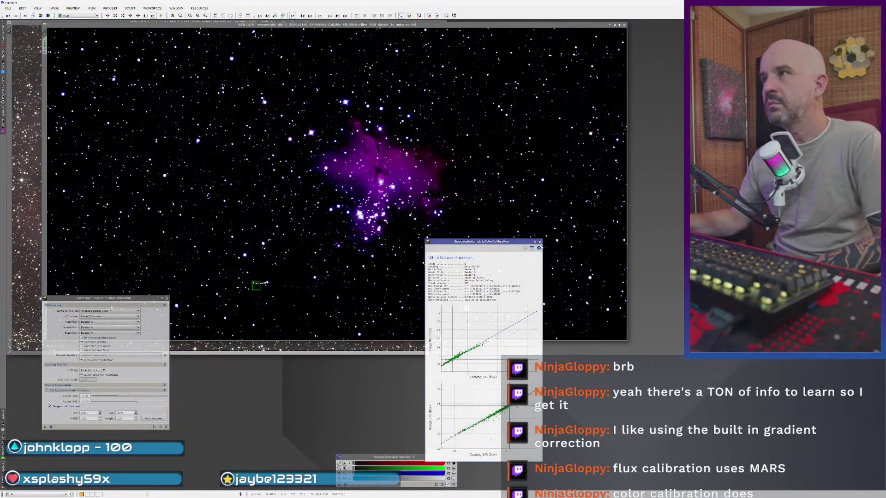
pyautogui.click(539, 241)
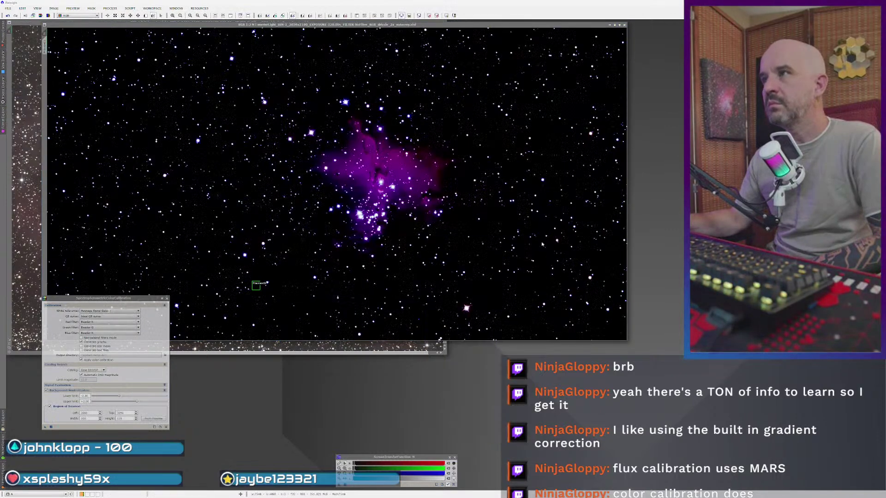
pyautogui.click(167, 299)
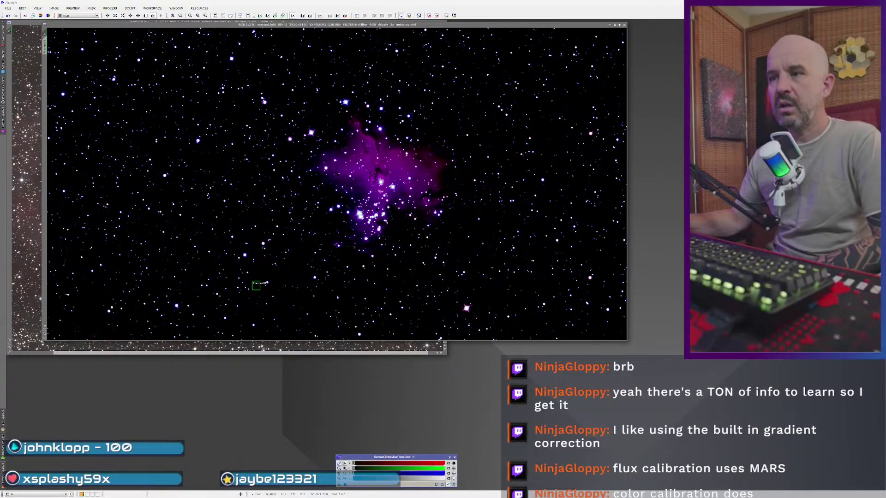
pyautogui.hotkey('ctrl', 'a')
pyautogui.click(345, 16)
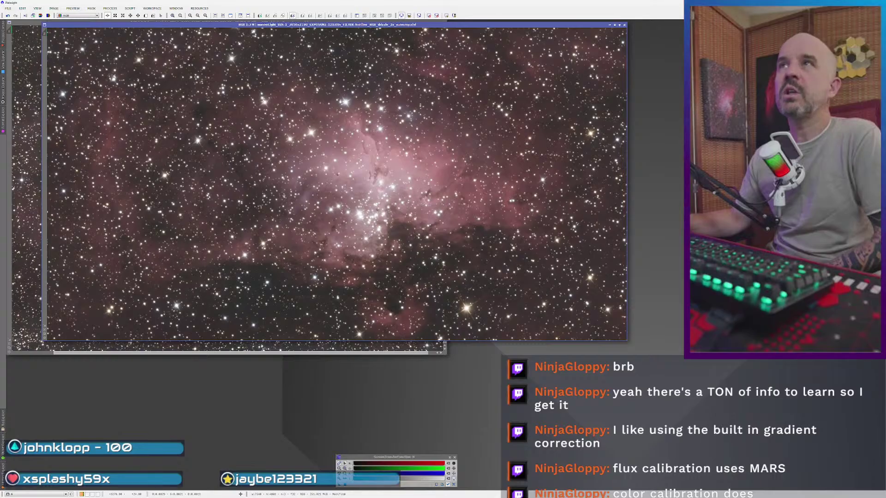
# - Arrange the two colour-calibrated images side by side so that the nebula is visible in both
pyautogui.hotkey('ctrl', 'w')
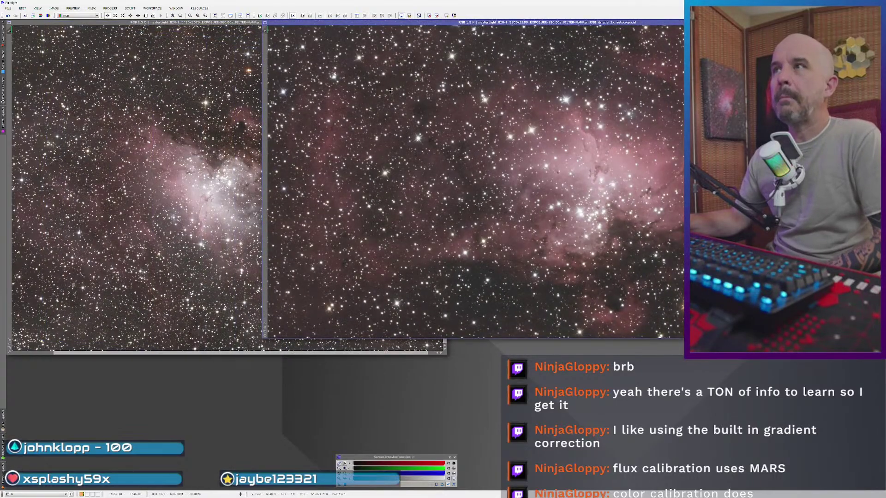
pyautogui.moveTo(400, 26); pyautogui.dragTo(342, 53)
pyautogui.click(125, 24)
pyautogui.moveTo(125, 24); pyautogui.dragTo(40, 24)
pyautogui.moveTo(380, 52); pyautogui.dragTo(400, 31)
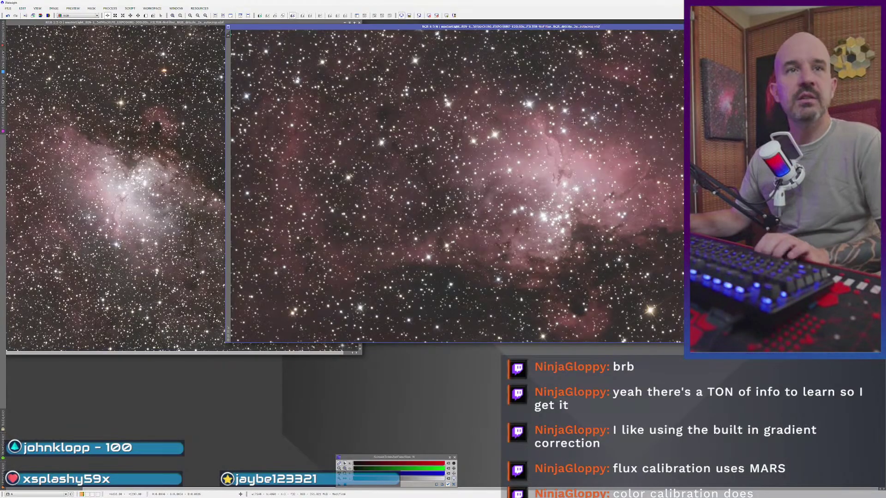
# - Examine the nebula's pillars, star clusters and dark regions up close in both colour-calibrated images and compare them
pyautogui.scroll(1, 585, 241)
pyautogui.scroll(2, 585, 241)
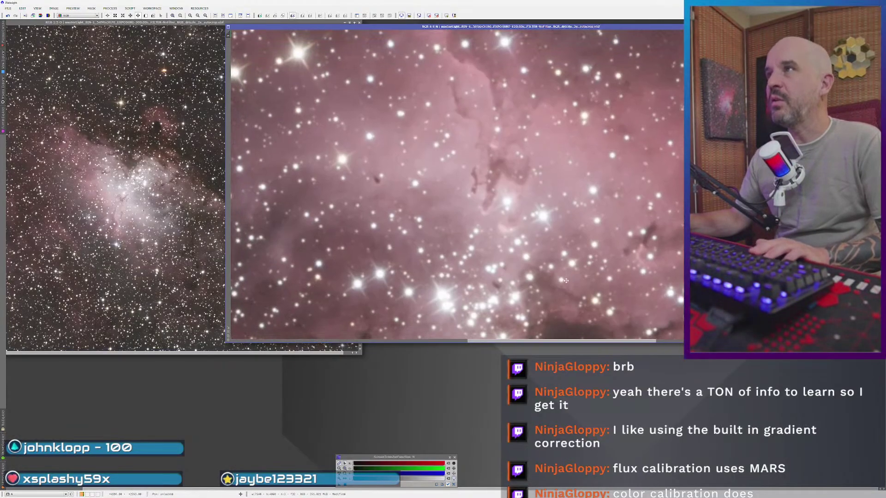
pyautogui.click(129, 203)
pyautogui.scroll(2, 129, 203)
pyautogui.scroll(1, 129, 203)
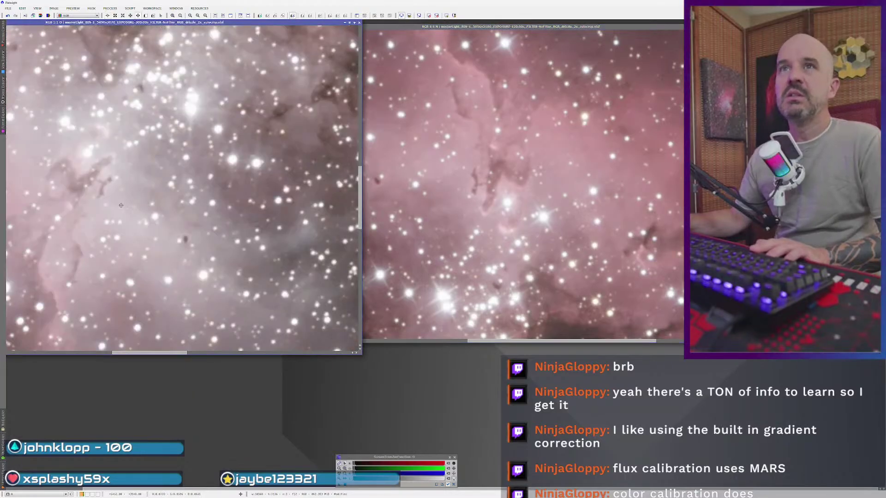
pyautogui.scroll(1, 192, 245)
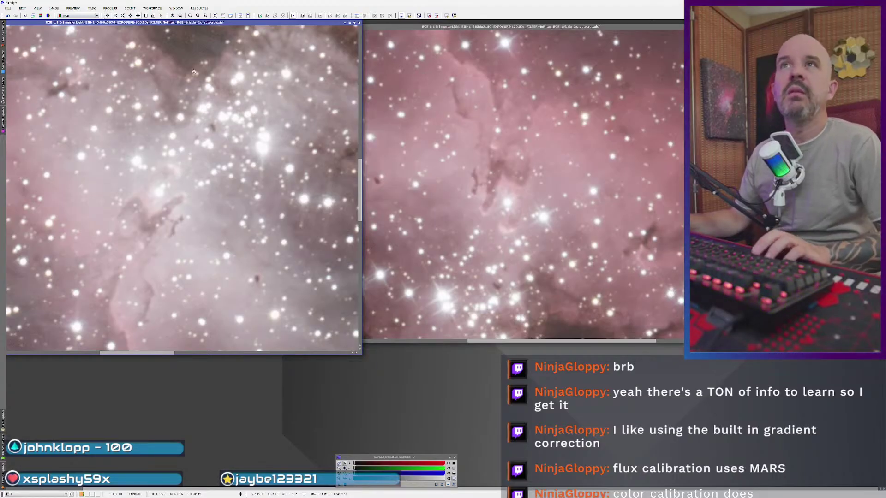
pyautogui.scroll(10, 194, 71)
pyautogui.click(557, 216)
pyautogui.scroll(-3, 558, 217)
pyautogui.scroll(-2, 558, 216)
pyautogui.click(340, 166)
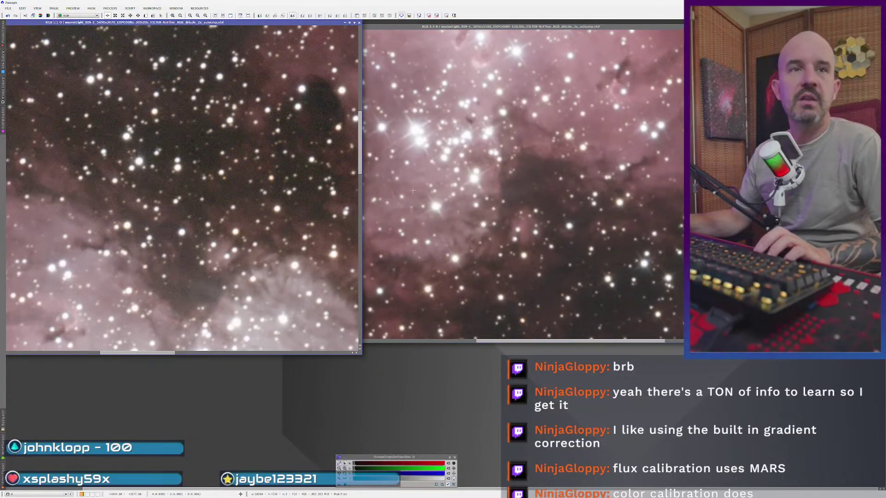
pyautogui.scroll(2, 546, 188)
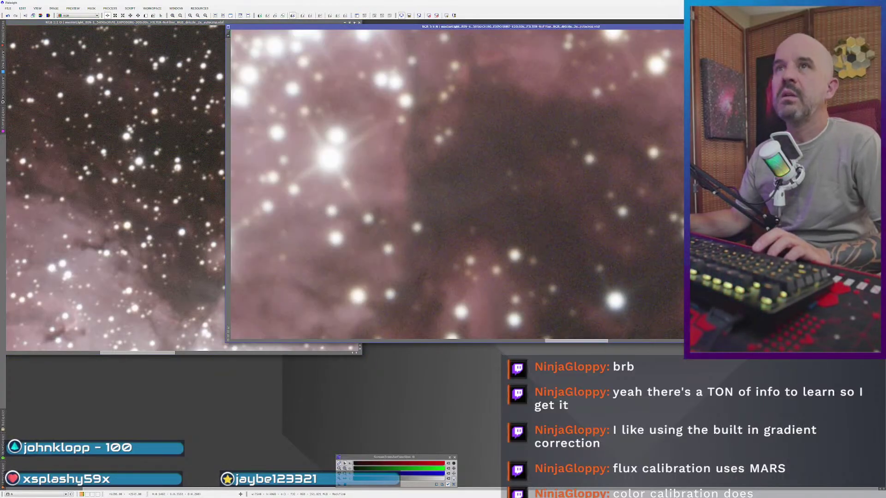
# - Examine the noise in the dark regions of both colour-calibrated images at high magnification, and bring both nebulae back into full view
pyautogui.scroll(2, 219, 182)
pyautogui.click(531, 199)
pyautogui.scroll(-1, 531, 198)
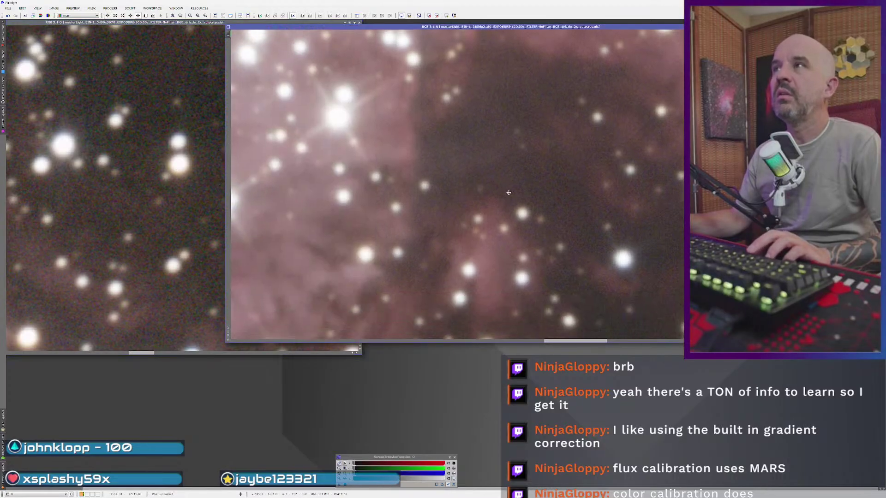
pyautogui.click(168, 200)
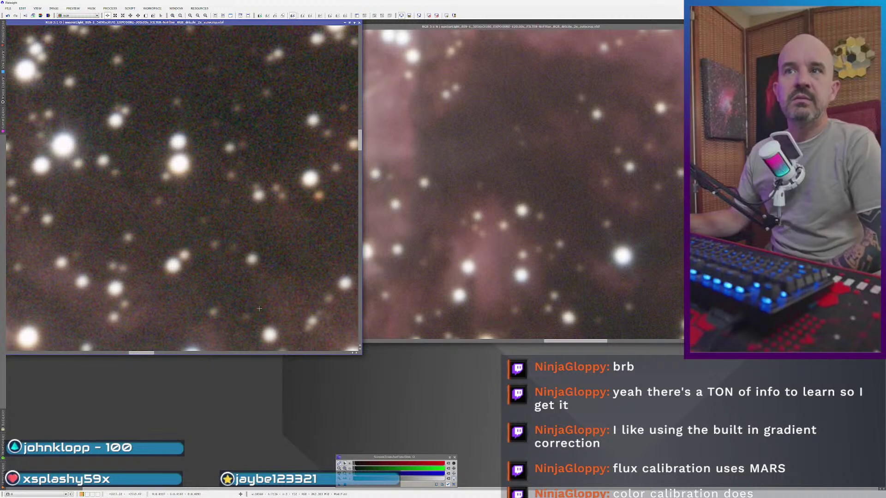
pyautogui.scroll(13, 255, 180)
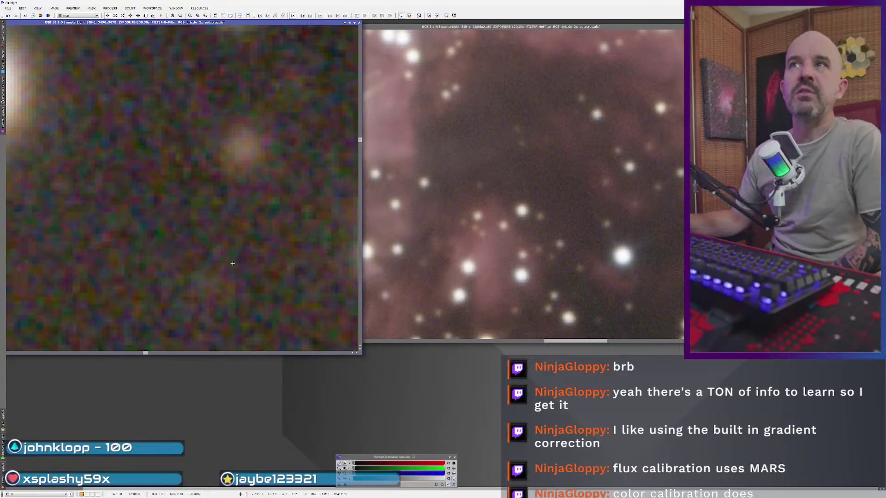
pyautogui.scroll(-15, 233, 264)
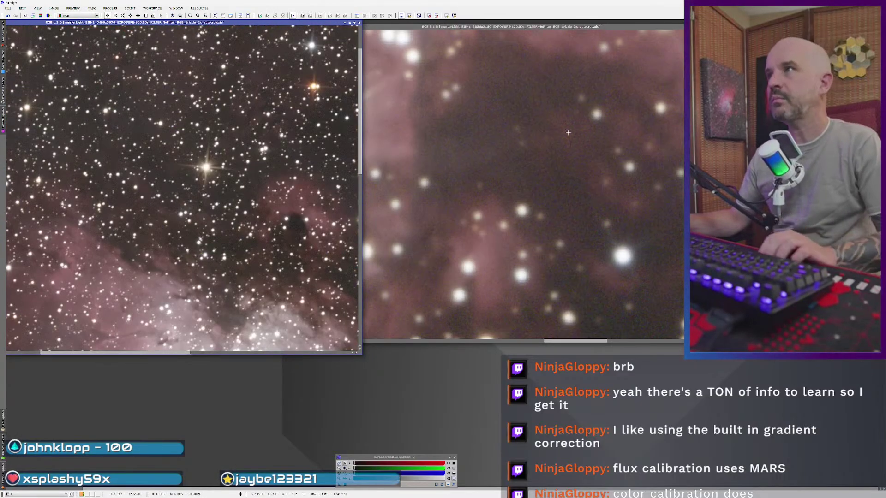
pyautogui.scroll(7, 565, 136)
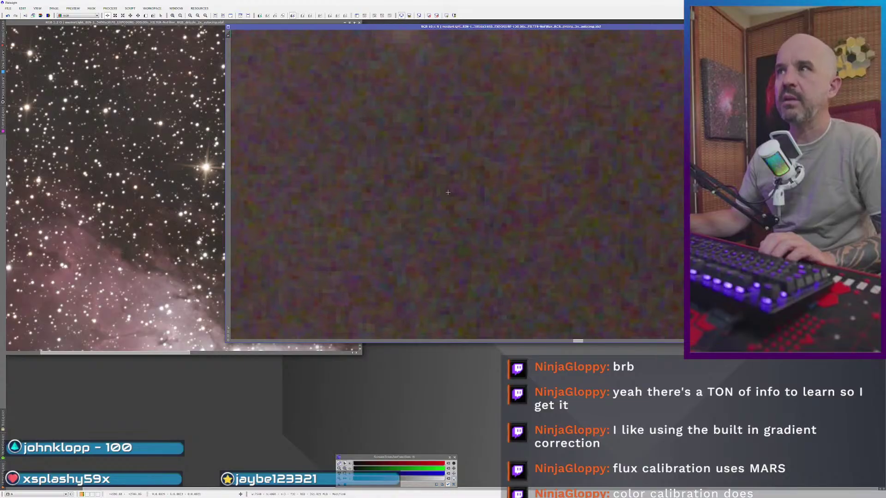
pyautogui.scroll(-11, 434, 229)
pyautogui.scroll(-1, 436, 224)
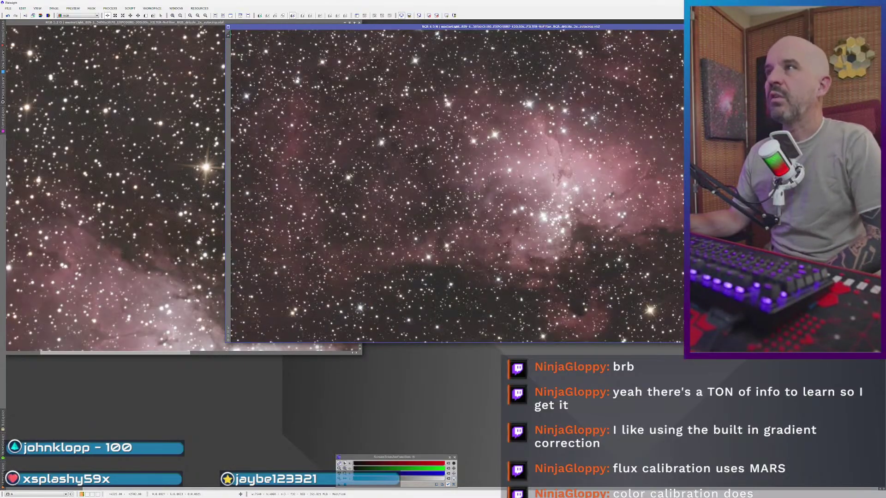
pyautogui.click(173, 196)
pyautogui.scroll(-3, 173, 195)
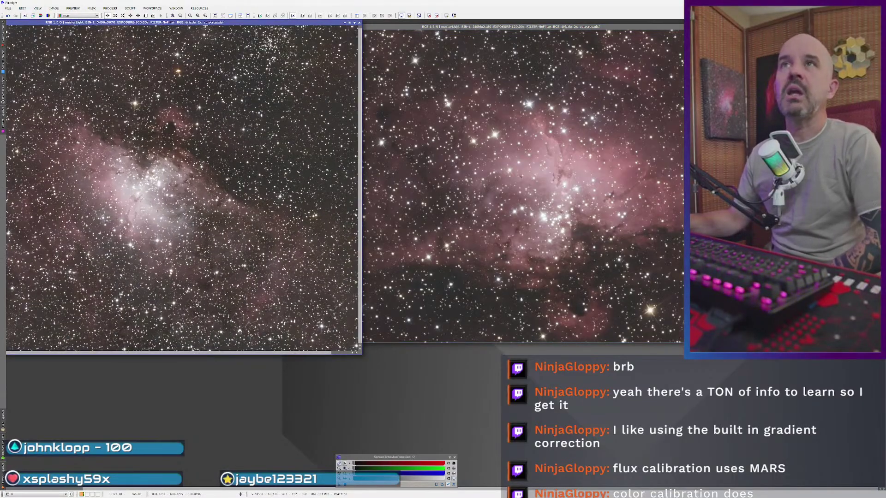
# - Fit the wider image's window to the whole frame and crop its edges, accepting the loss of its astrometric solution
pyautogui.moveTo(205, 22); pyautogui.dragTo(238, 22)
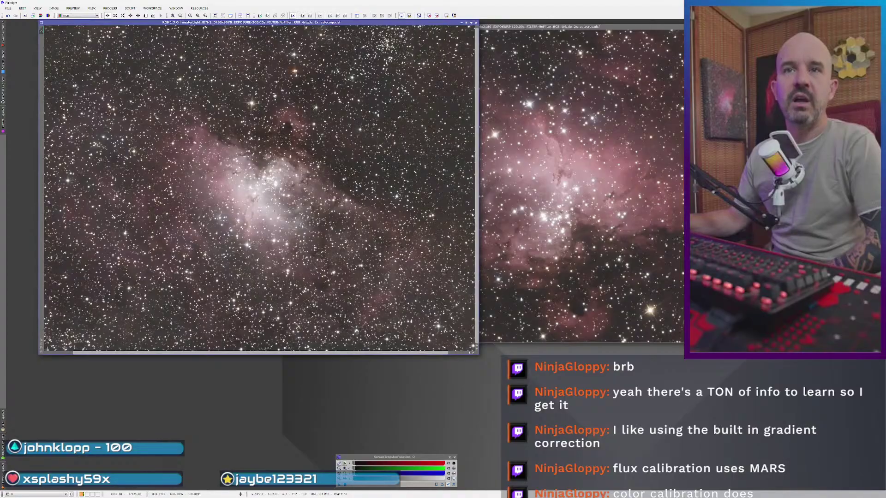
pyautogui.hotkey('ctrl', 'shift', 'z')
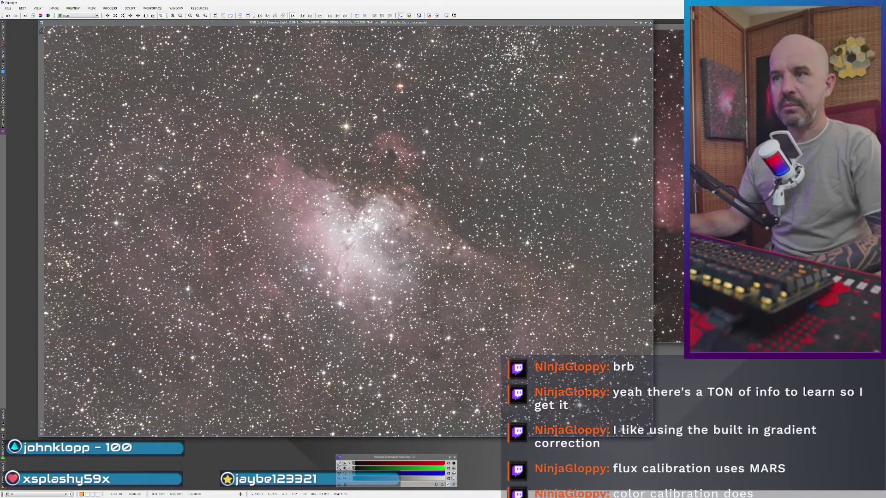
pyautogui.scroll(-1, 347, 230)
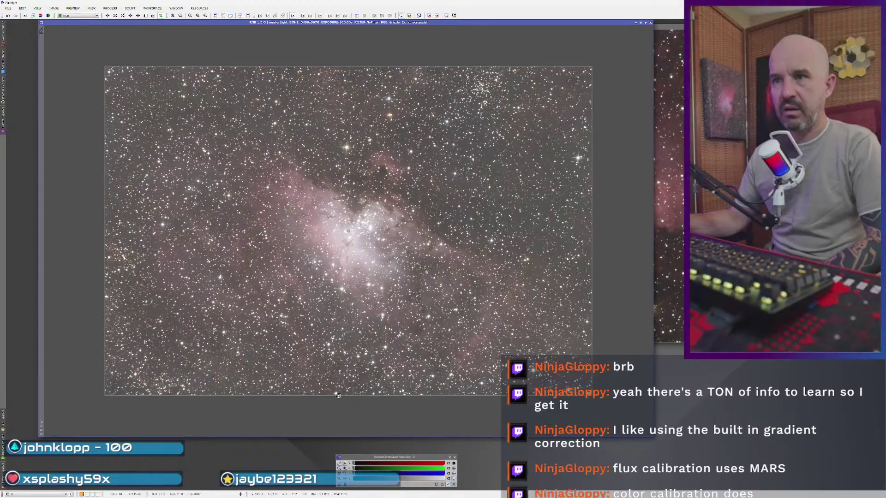
pyautogui.scroll(4, 339, 390)
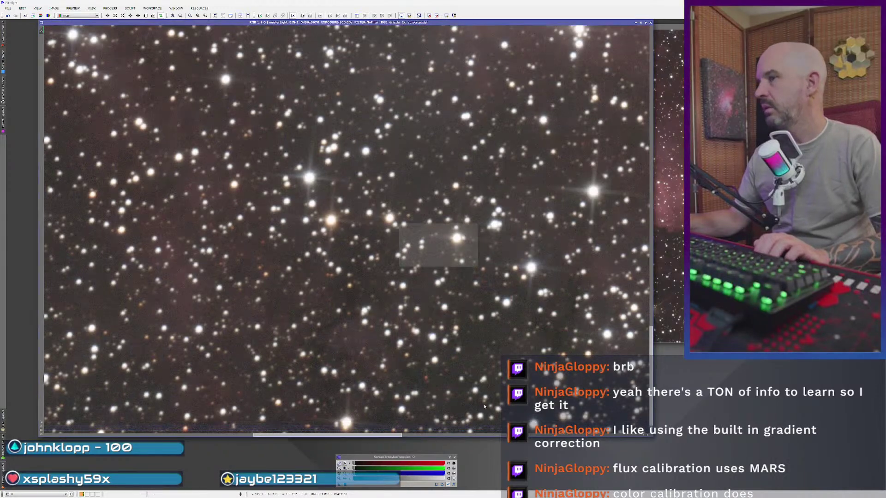
pyautogui.doubleClick(454, 265)
pyautogui.click(447, 266)
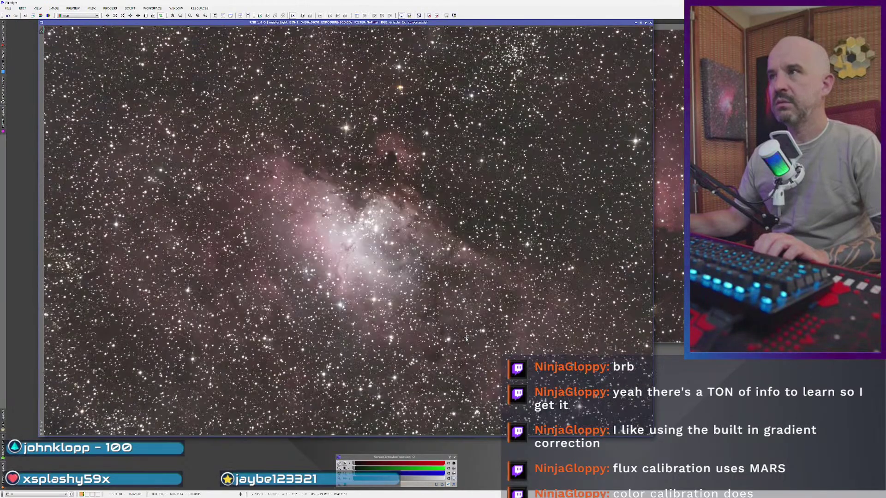
# - Crop the narrower image's edges and rotate it by 180 degrees, accepting the loss of its astrometric solution
pyautogui.click(606, 331)
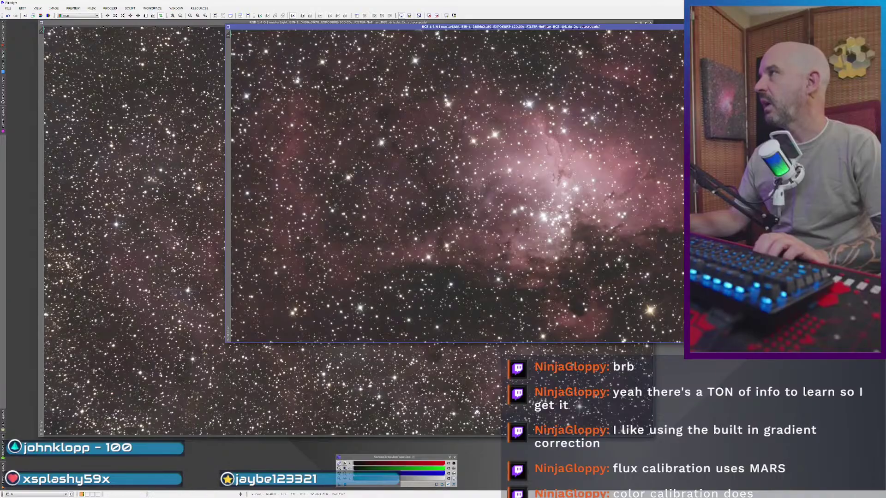
pyautogui.press('Return')
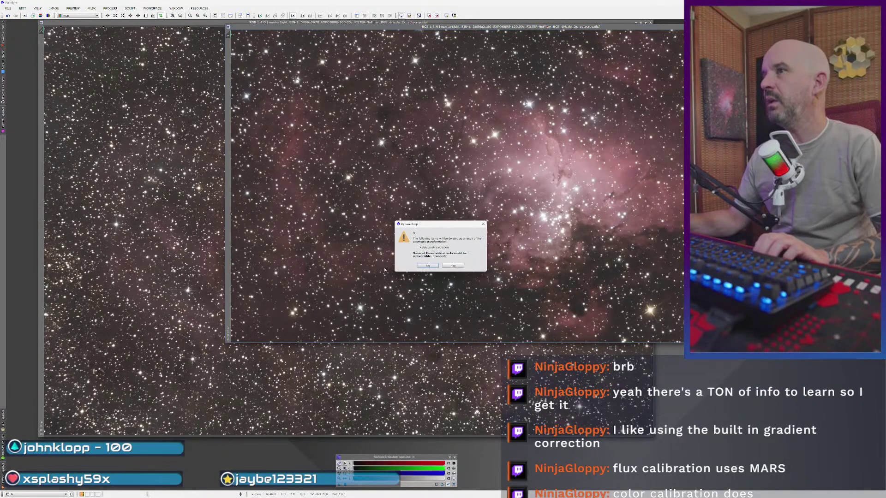
pyautogui.click(436, 267)
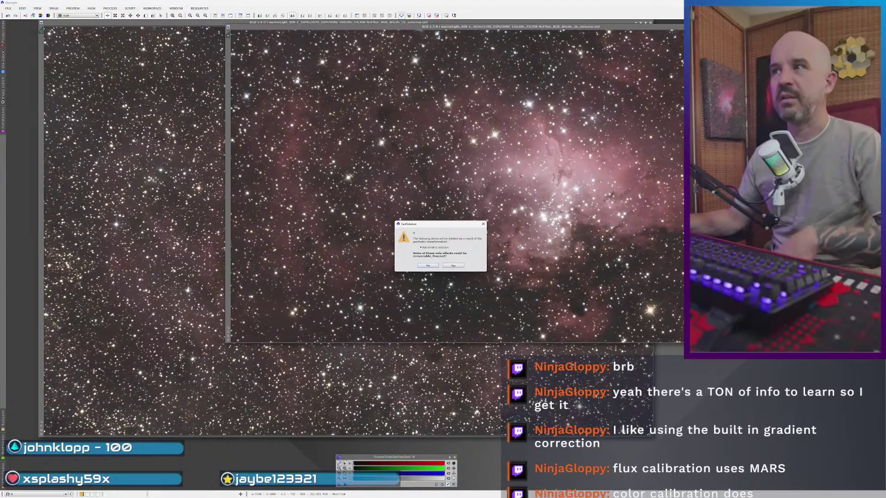
pyautogui.click(452, 265)
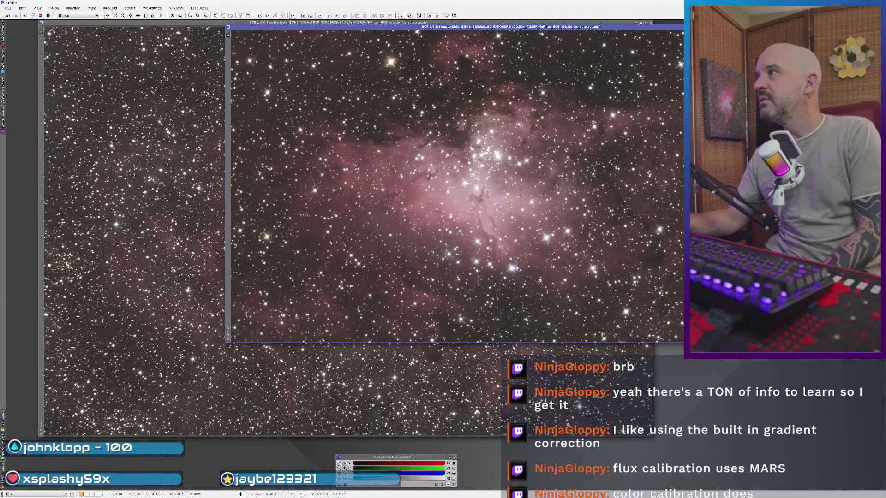
# - Move the two cropped image windows towards the workspace's left edge so they overlap, with the wider image in front
pyautogui.moveTo(199, 27); pyautogui.dragTo(165, 27)
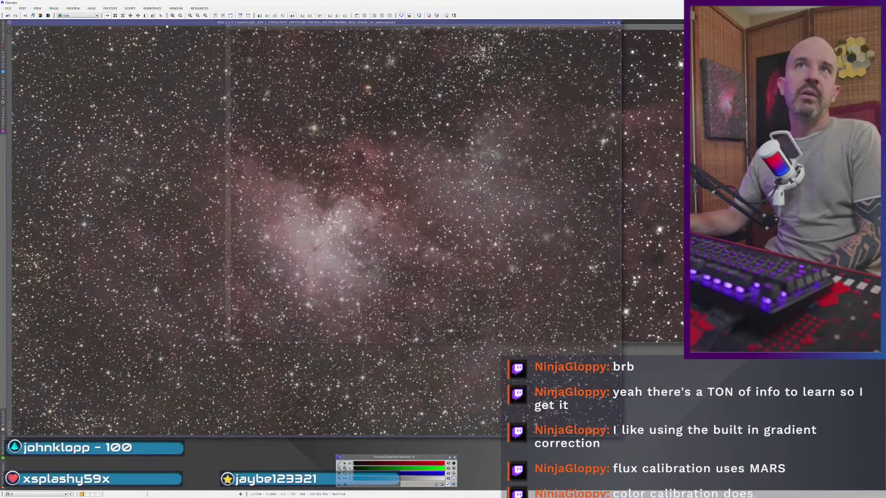
pyautogui.moveTo(667, 30); pyautogui.dragTo(612, 23)
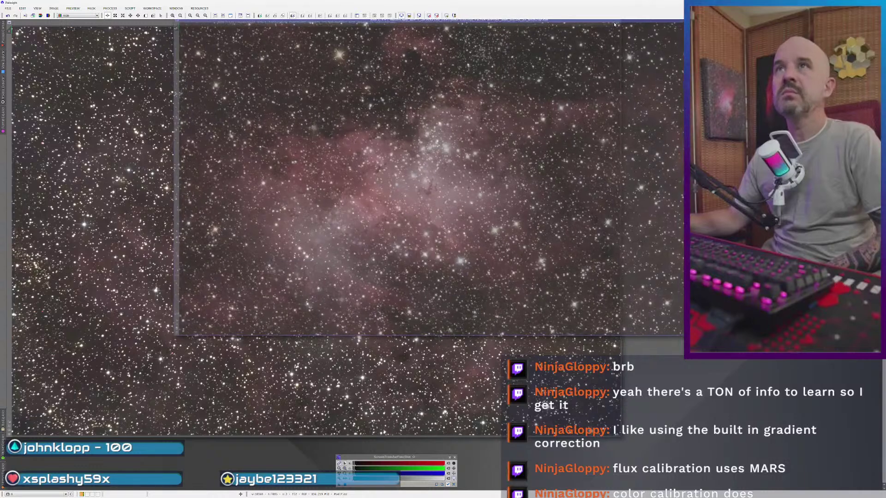
pyautogui.click(436, 394)
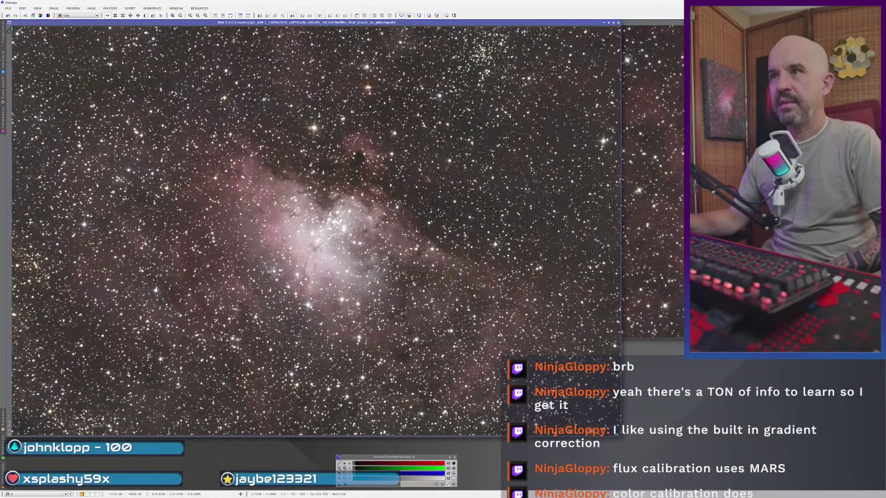
# - Bring the narrower image in front of the wider one and apply BlurXTerminator to it
pyautogui.click(670, 175)
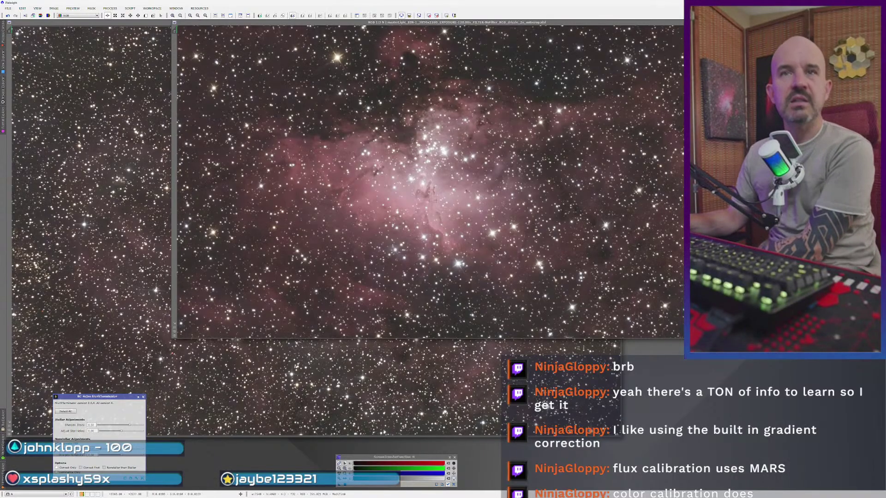
pyautogui.moveTo(409, 22); pyautogui.dragTo(273, 22)
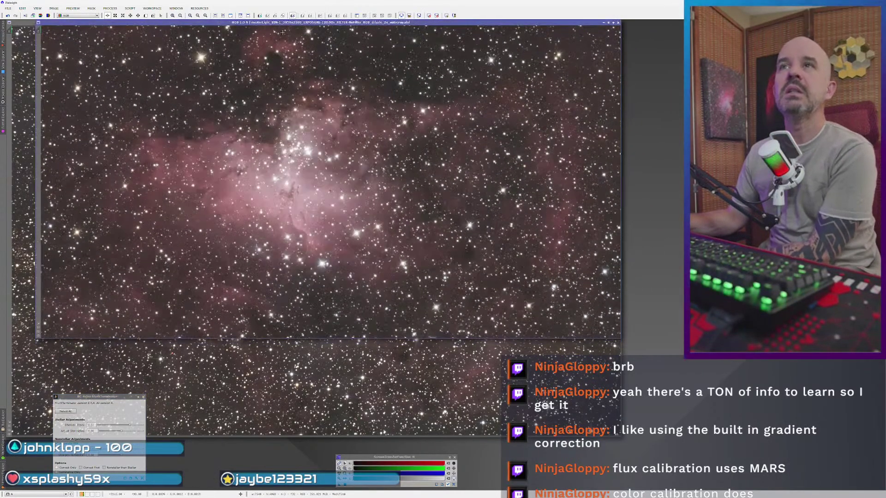
pyautogui.click(123, 457)
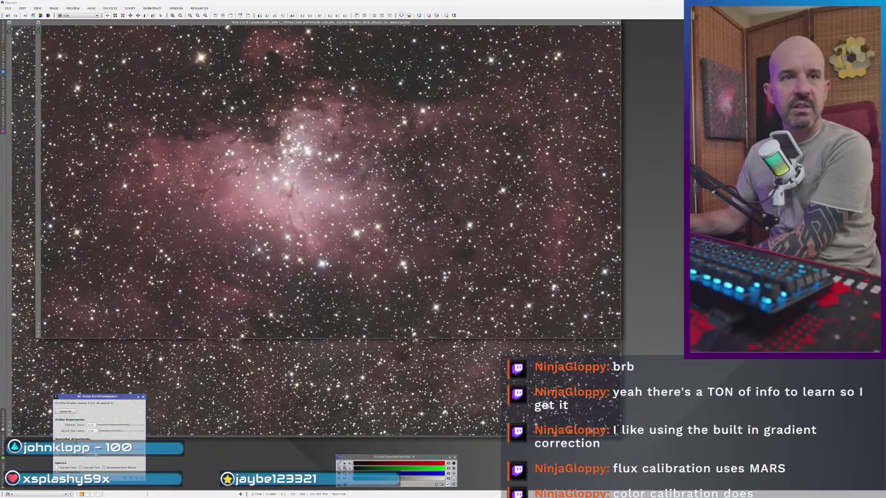
pyautogui.moveTo(56, 478); pyautogui.dragTo(223, 249)
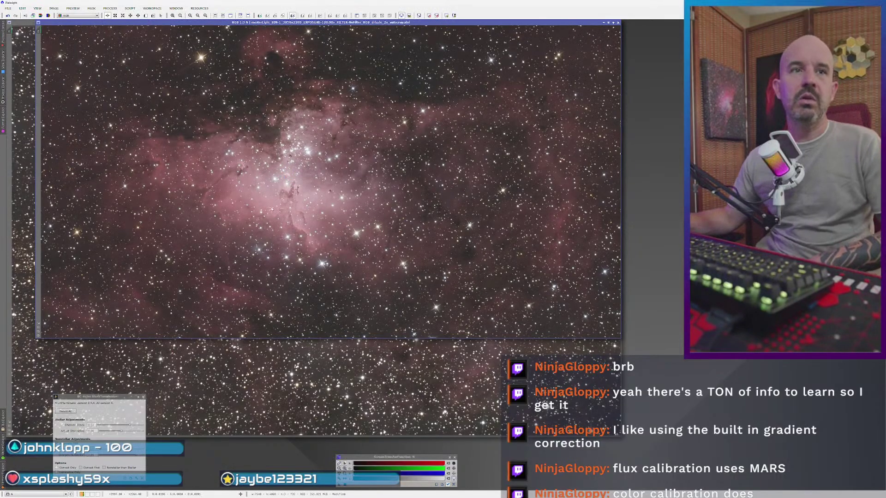
# - Undo and redo BlurXTerminator on the narrower image to compare the whole nebula with and without sharpening
pyautogui.click(8, 16)
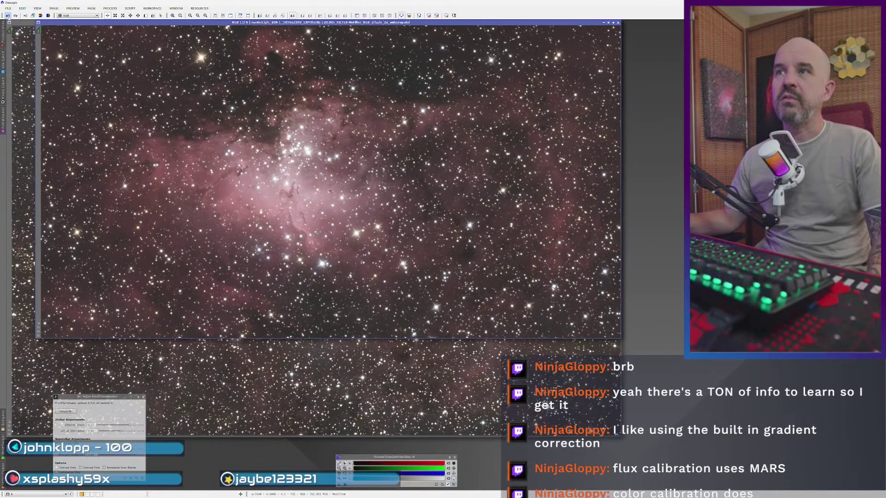
pyautogui.click(16, 16)
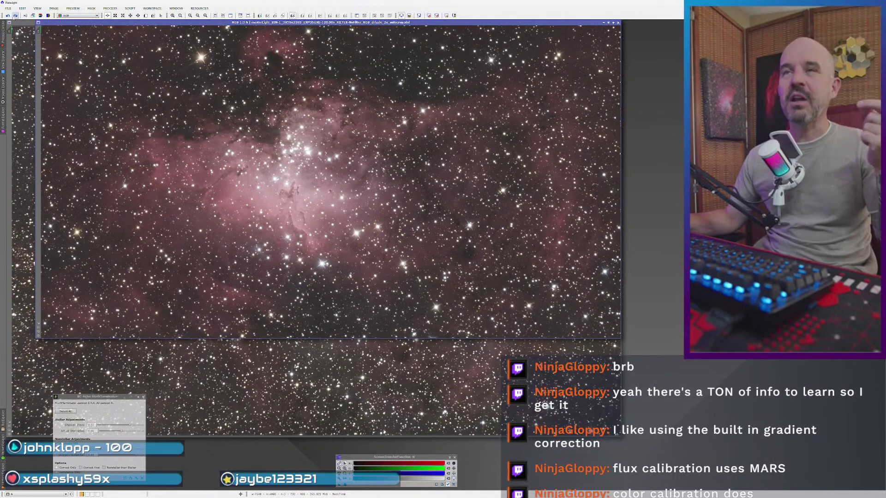
pyautogui.click(15, 15)
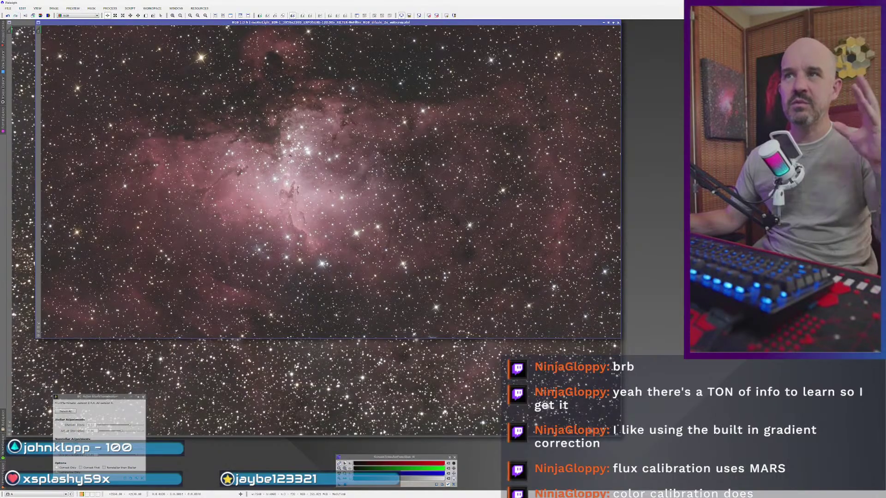
# - Compare the pillars and surrounding stars up close with BlurXTerminator undone and redone, leaving the sharpening applied
pyautogui.scroll(3, 295, 226)
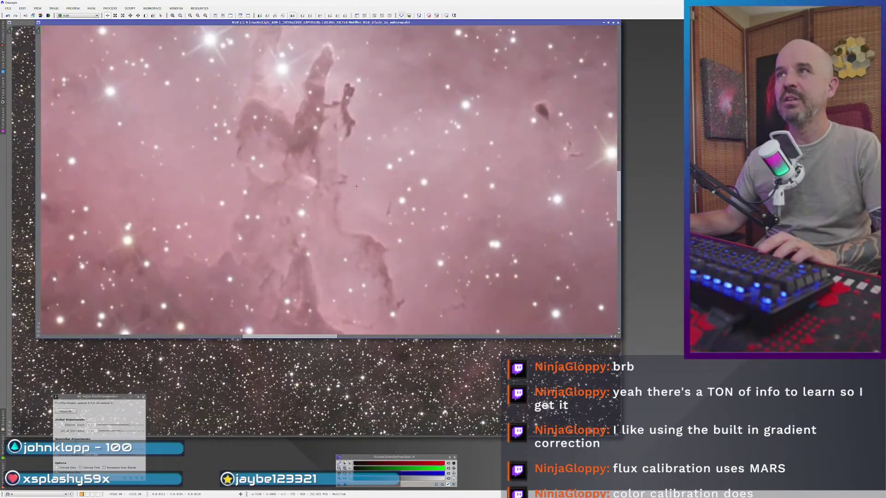
pyautogui.moveTo(387, 224); pyautogui.dragTo(358, 270)
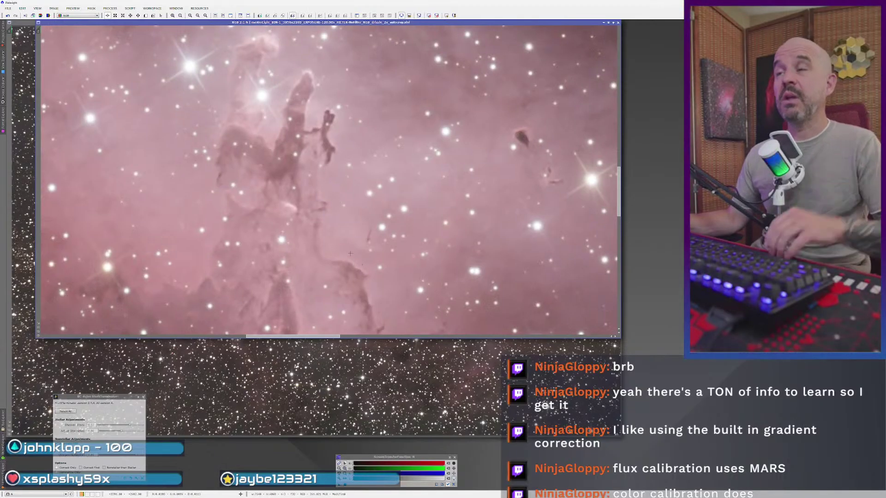
pyautogui.moveTo(318, 281); pyautogui.dragTo(263, 323)
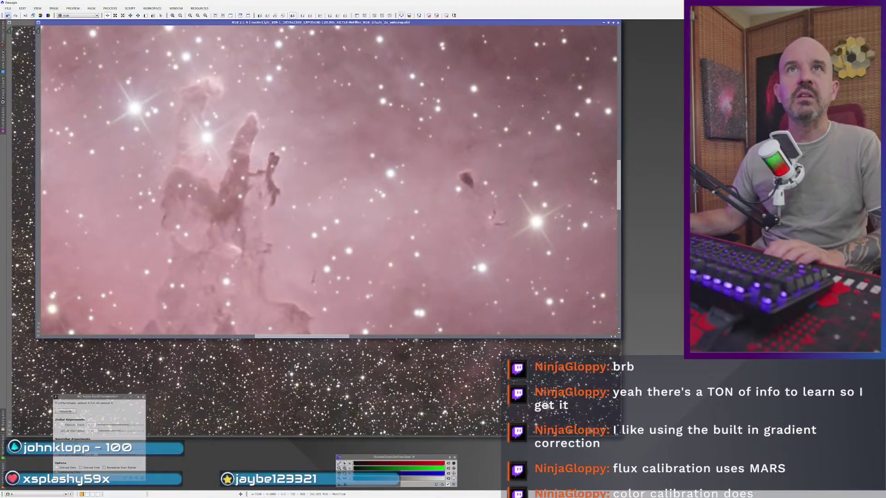
pyautogui.click(7, 15)
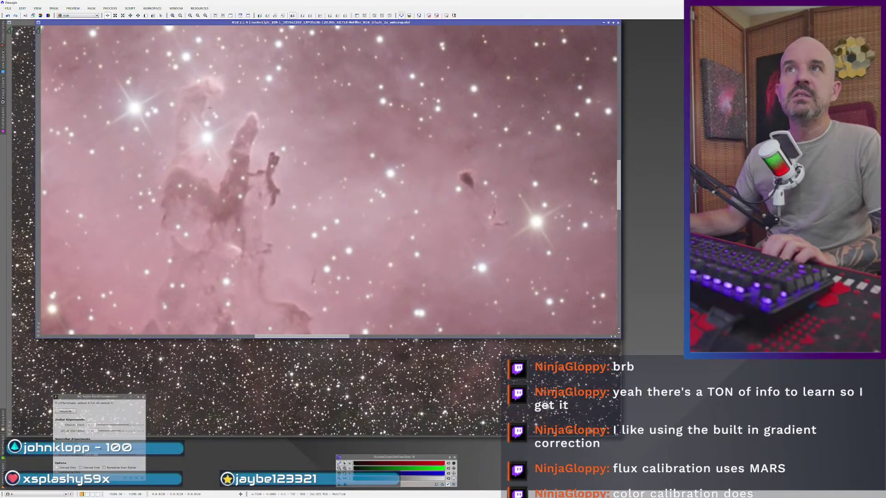
pyautogui.click(15, 15)
pyautogui.click(8, 15)
pyautogui.moveTo(181, 148); pyautogui.dragTo(264, 217)
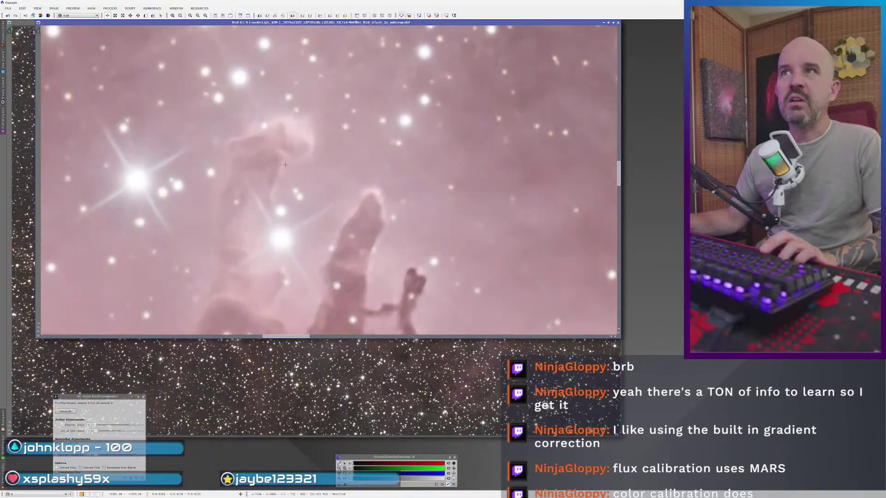
pyautogui.scroll(4, 283, 171)
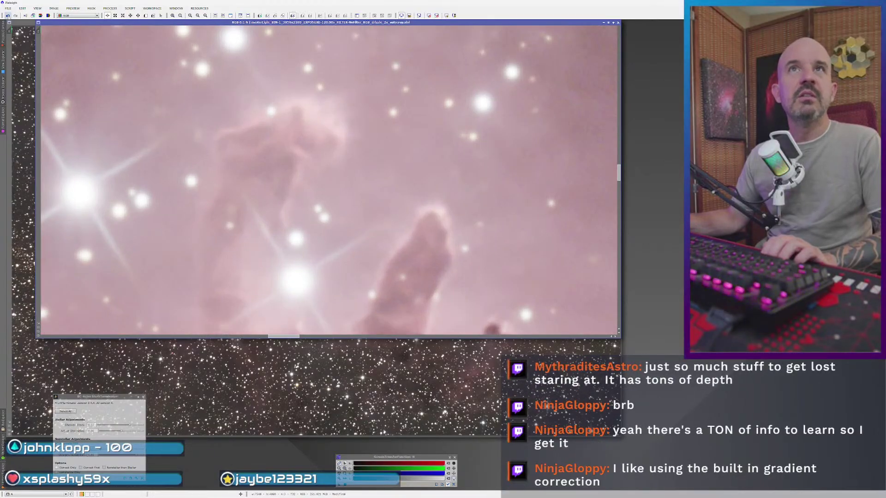
pyautogui.hotkey('ctrl', 'z')
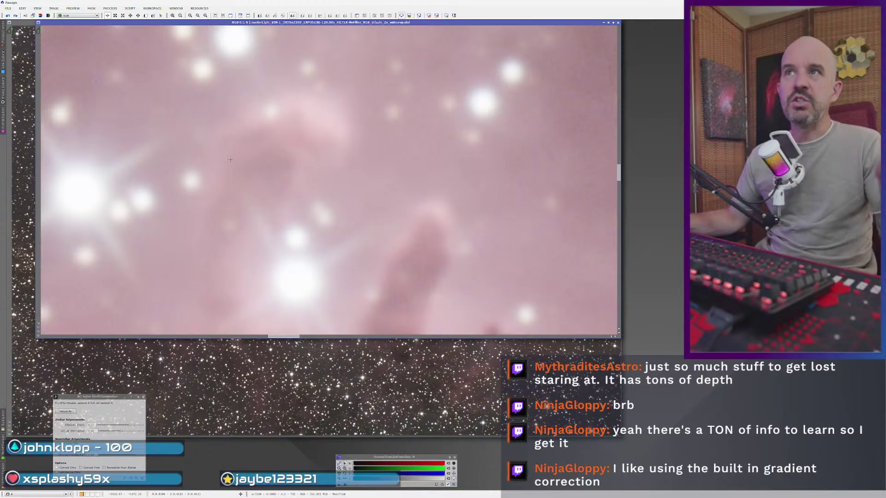
pyautogui.click(16, 15)
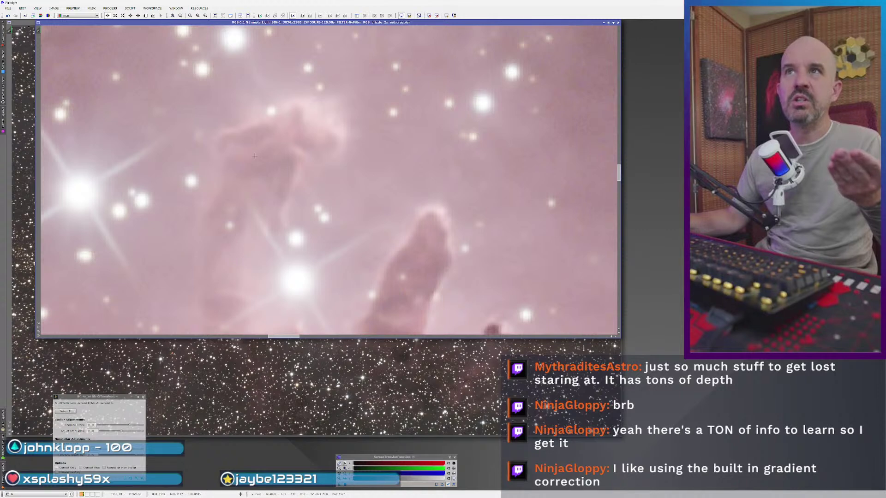
pyautogui.scroll(-2, 381, 292)
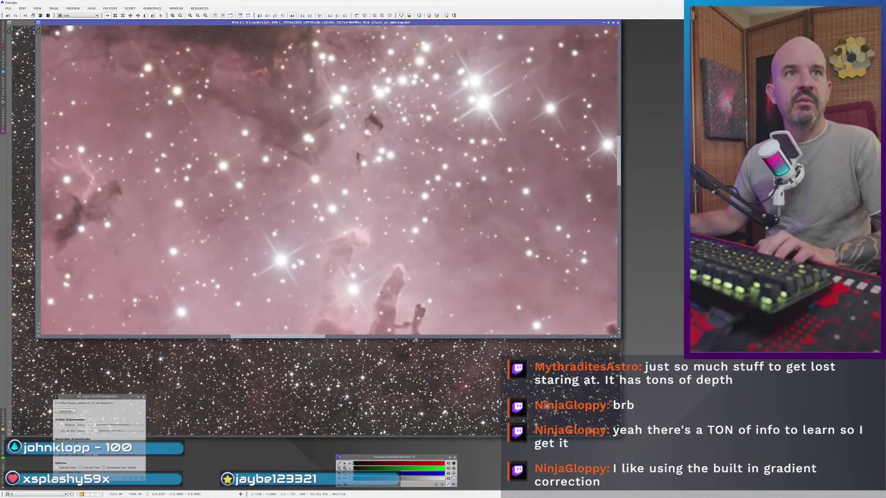
# - Examine the narrower image's nebula and its upper dusty edge up close, undoing and redoing BlurXTerminator to compare the detail
pyautogui.scroll(-3, 381, 293)
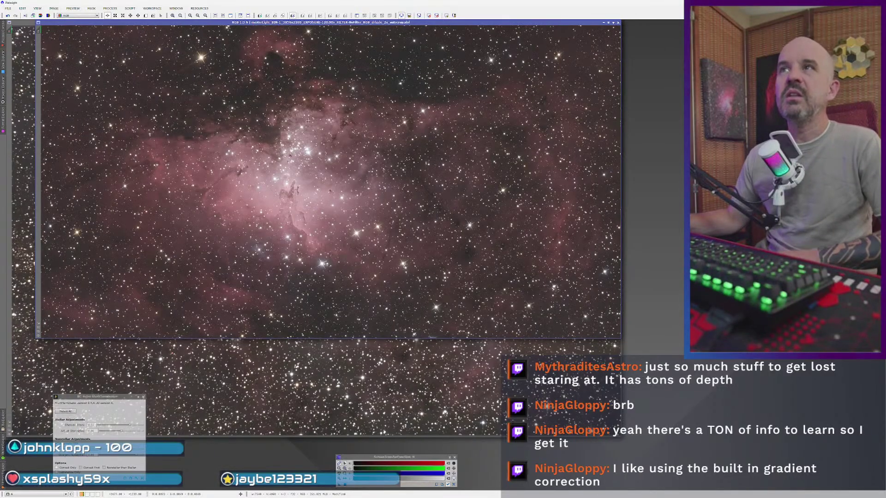
pyautogui.scroll(2, 445, 211)
pyautogui.scroll(-2, 419, 247)
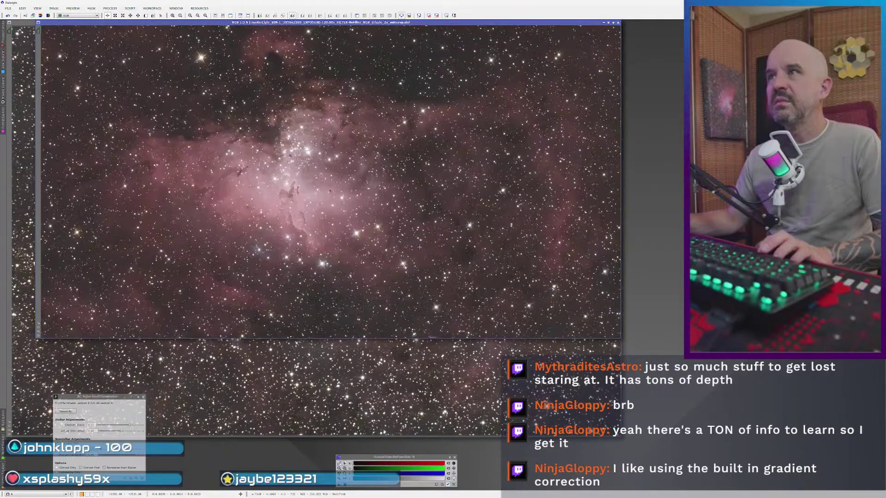
pyautogui.scroll(3, 260, 108)
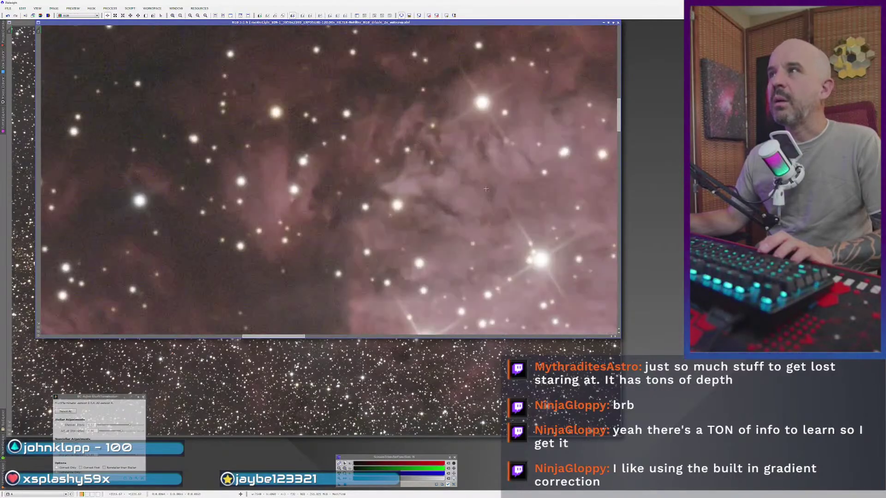
pyautogui.scroll(1, 207, 213)
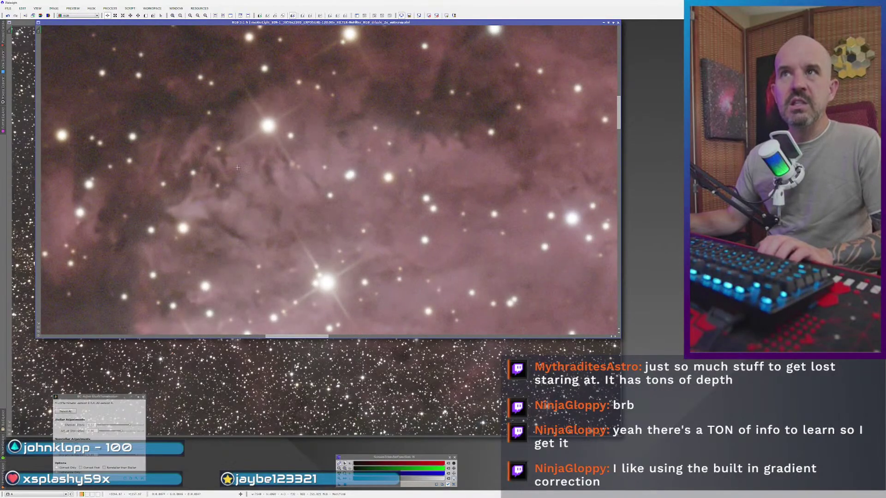
pyautogui.click(8, 16)
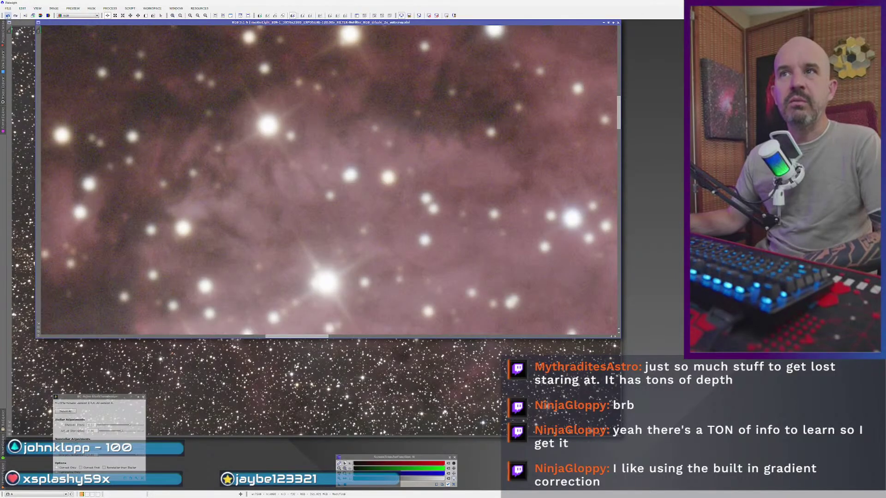
pyautogui.click(16, 15)
pyautogui.scroll(-3, 286, 239)
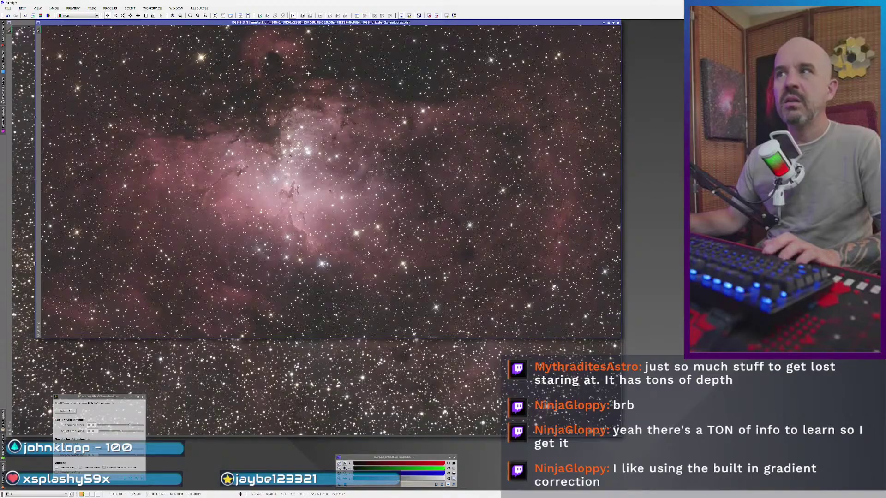
# - Bring the wider image in front, apply BlurXTerminator to it, and inspect its pillars up close
pyautogui.hotkey('ctrl', 'Tab')
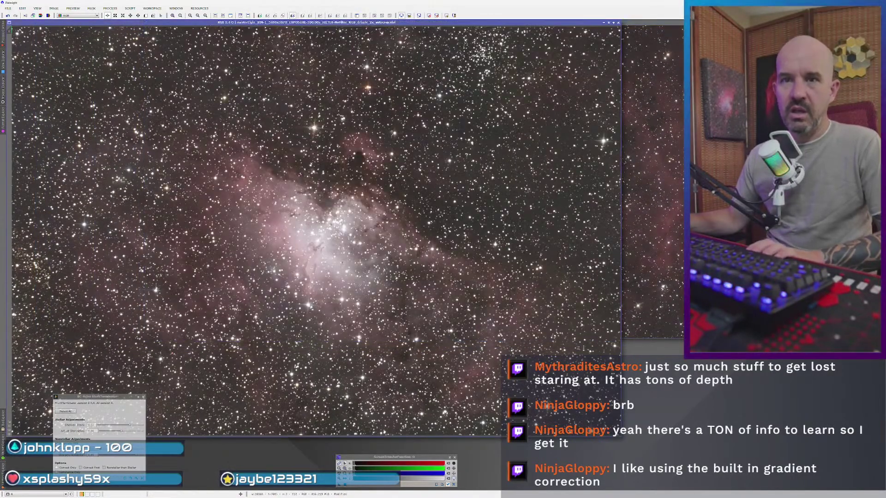
pyautogui.press('F5')
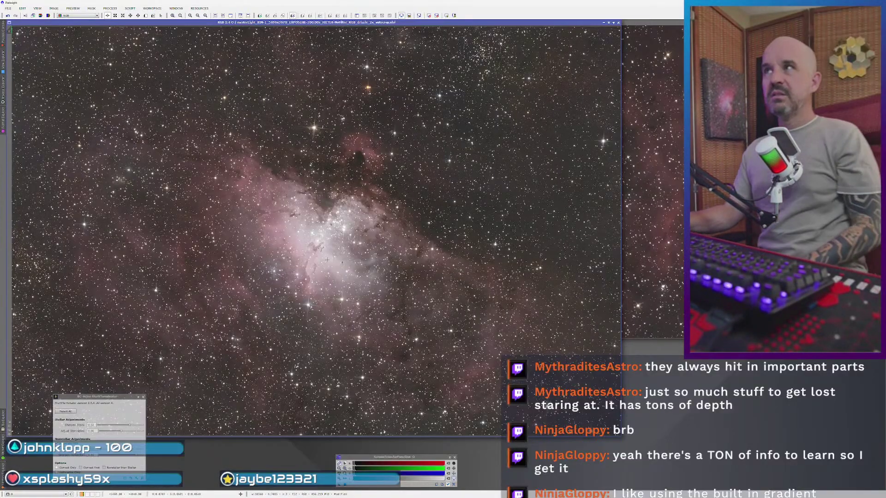
pyautogui.scroll(3, 324, 262)
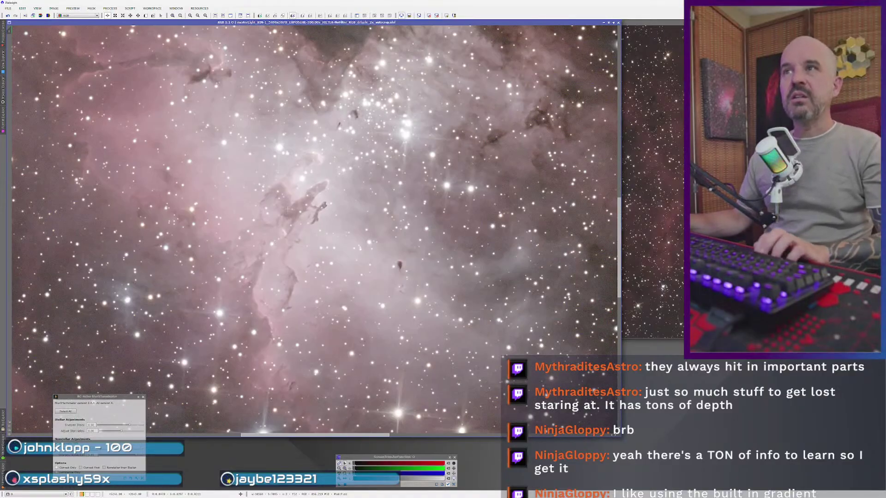
pyautogui.scroll(1, 279, 211)
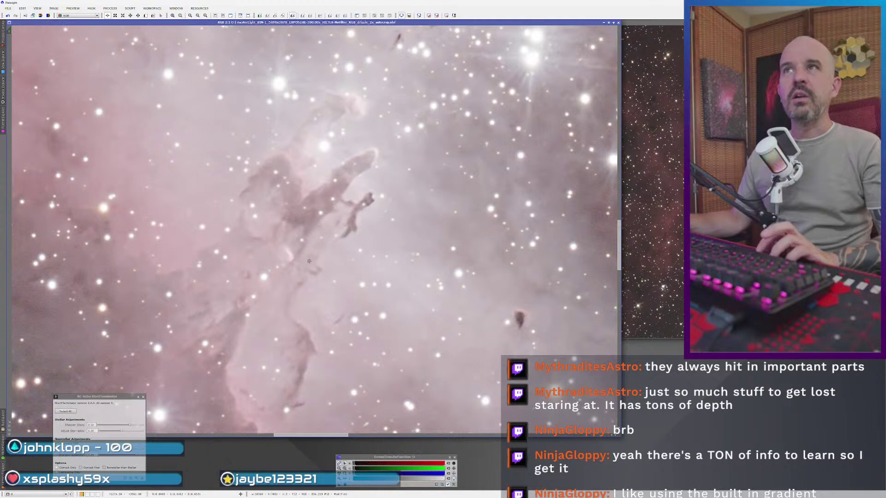
pyautogui.scroll(1, 309, 261)
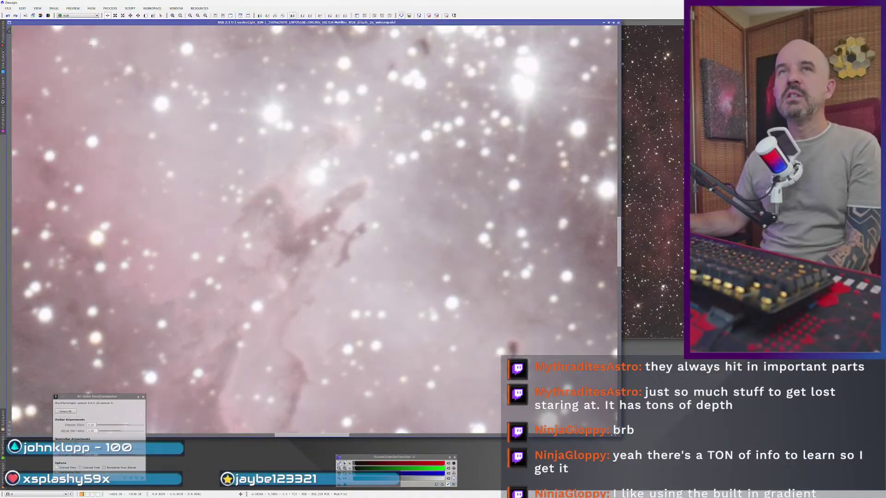
pyautogui.scroll(2, 300, 157)
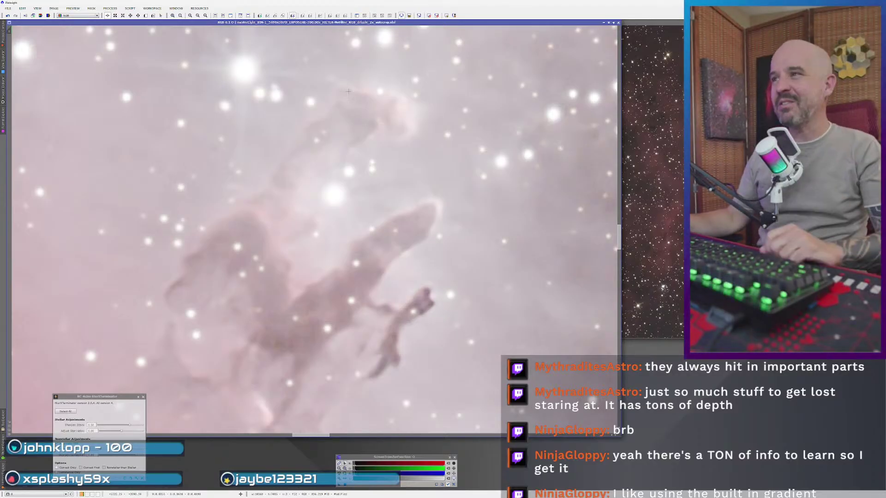
# - Reduce the wider image's window width and move the narrower image's window beside it, with the pillars enlarged in both
pyautogui.hotkey('ctrl', 'Tab')
pyautogui.scroll(3, 384, 192)
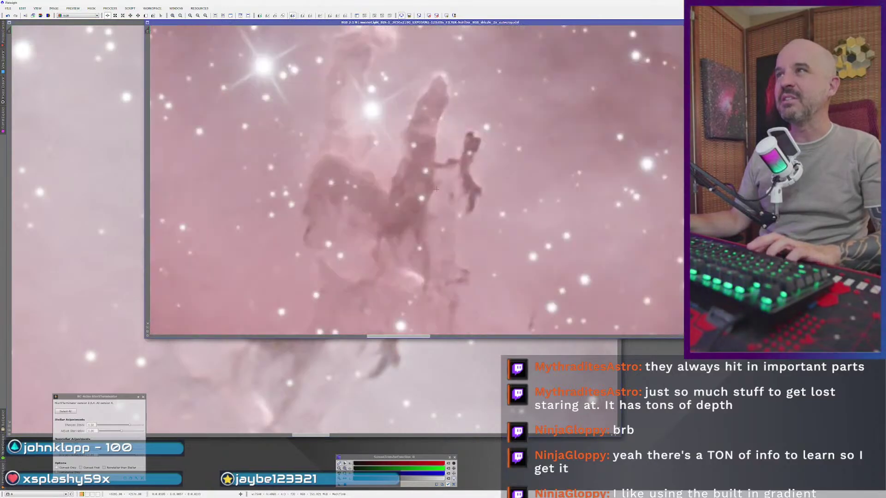
pyautogui.moveTo(415, 22); pyautogui.dragTo(438, 51)
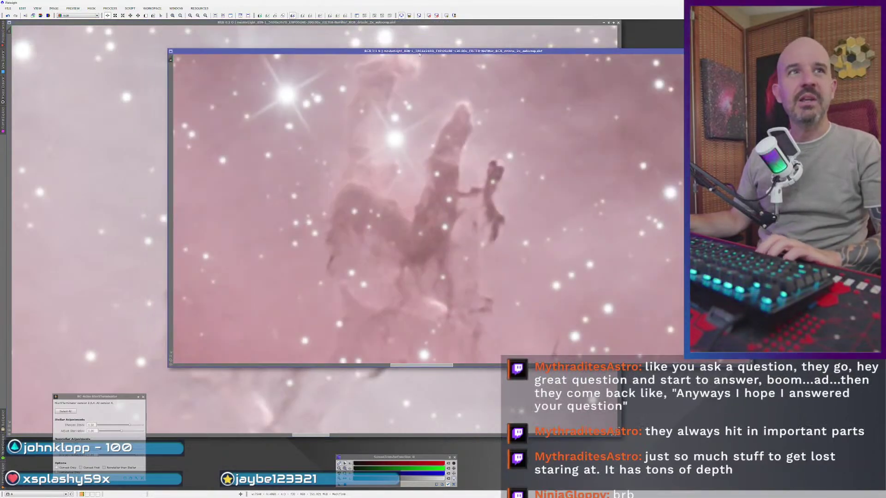
pyautogui.click(146, 200)
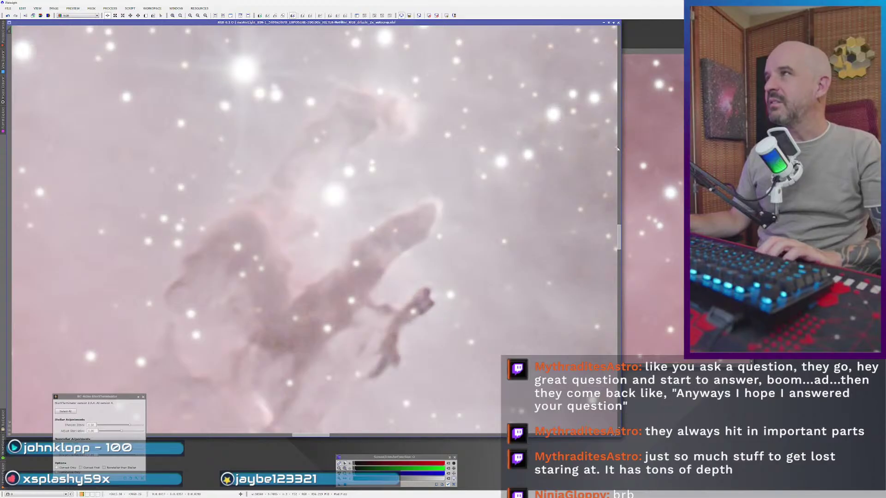
pyautogui.moveTo(621, 147); pyautogui.dragTo(450, 152)
pyautogui.moveTo(487, 55); pyautogui.dragTo(629, 52)
pyautogui.click(148, 209)
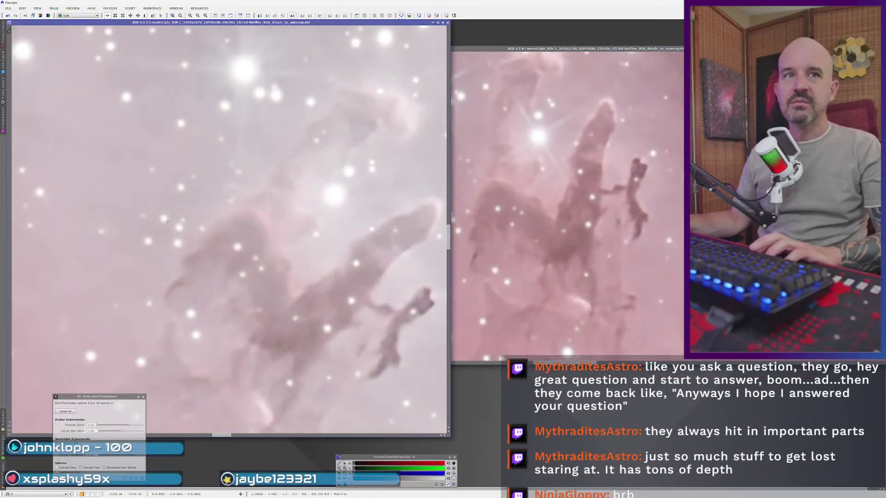
# - Frame the pillars at a similar magnification in both image windows for a direct comparison
pyautogui.moveTo(256, 242); pyautogui.dragTo(182, 190)
pyautogui.moveTo(343, 310); pyautogui.dragTo(369, 263)
pyautogui.click(625, 232)
pyautogui.scroll(-1, 625, 232)
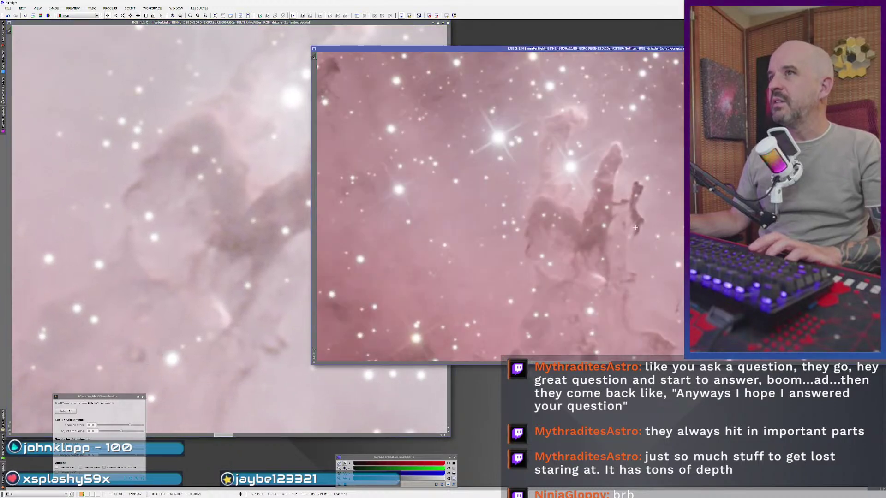
pyautogui.scroll(-1, 626, 232)
pyautogui.scroll(2, 484, 261)
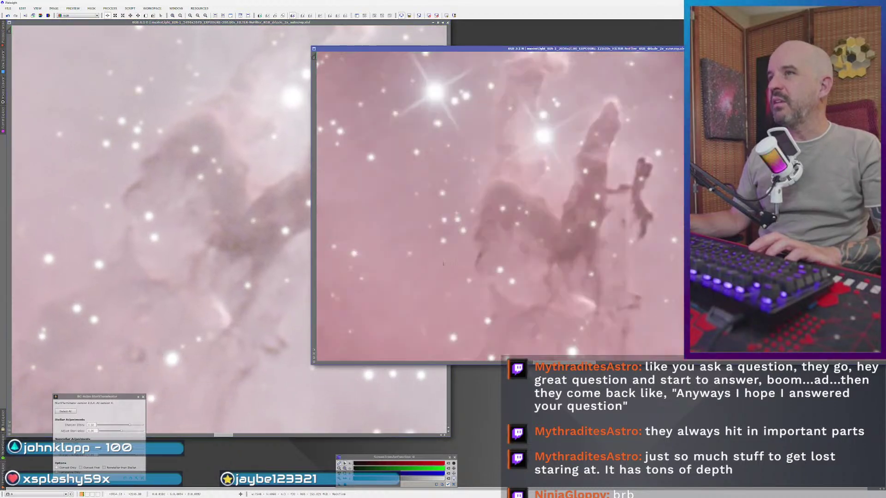
pyautogui.scroll(-1, 516, 227)
pyautogui.scroll(2, 516, 227)
pyautogui.click(344, 263)
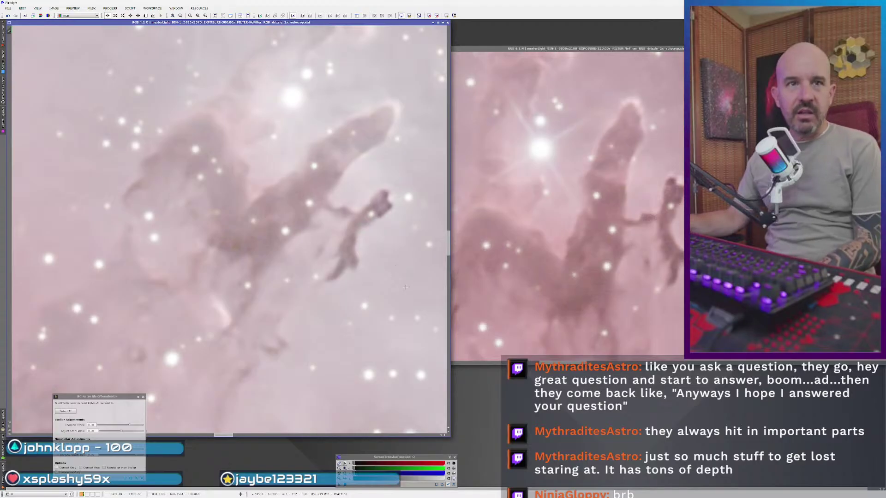
# - Shrink the overlapping window of the redder image so both images sit side by side without overlap
pyautogui.click(466, 274)
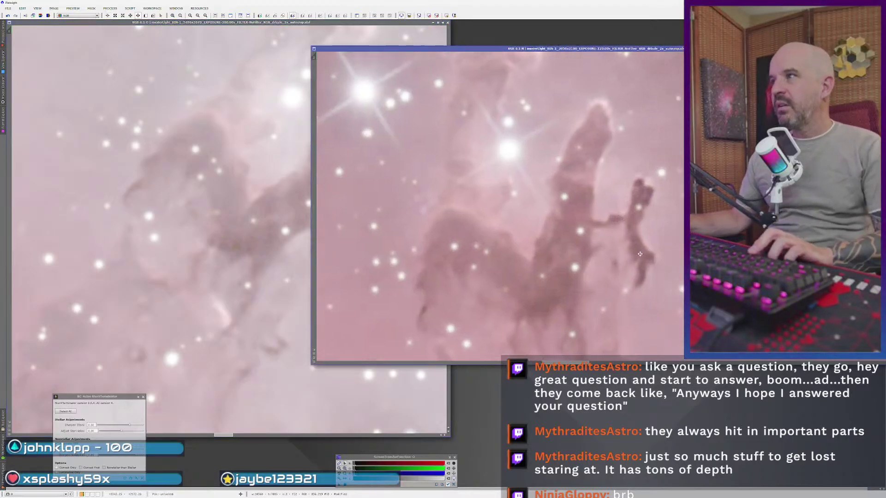
pyautogui.click(309, 248)
pyautogui.hotkey('ctrl', 'Tab')
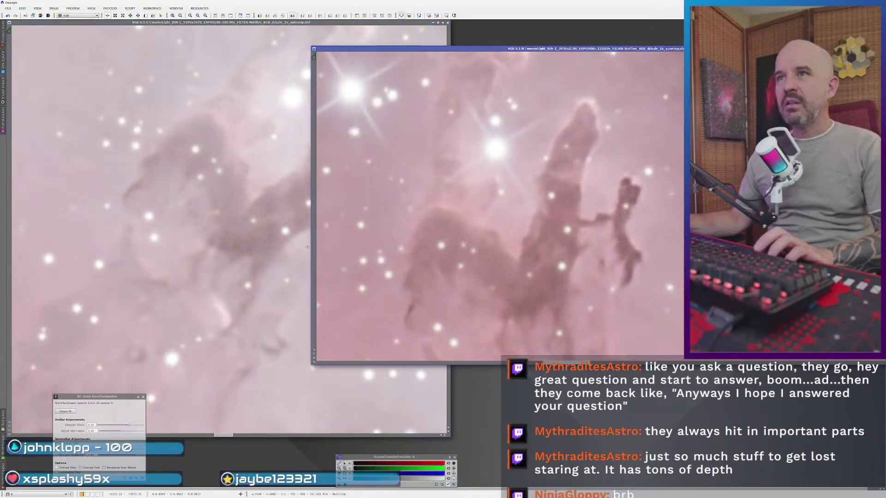
pyautogui.moveTo(309, 248); pyautogui.dragTo(452, 243)
# - Compare the pillars, their surrounding stars and the lower dark pillar side by side in both images
pyautogui.moveTo(609, 351); pyautogui.dragTo(537, 226)
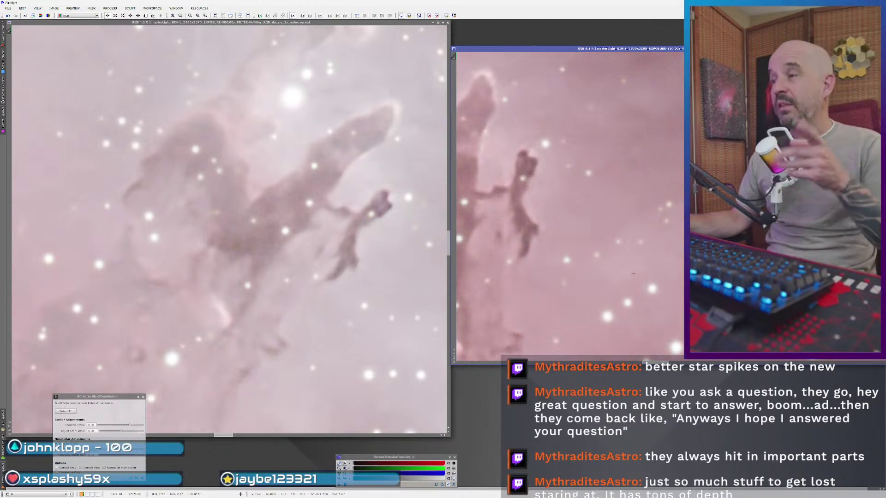
pyautogui.moveTo(501, 207); pyautogui.dragTo(651, 300)
pyautogui.moveTo(328, 185); pyautogui.dragTo(351, 283)
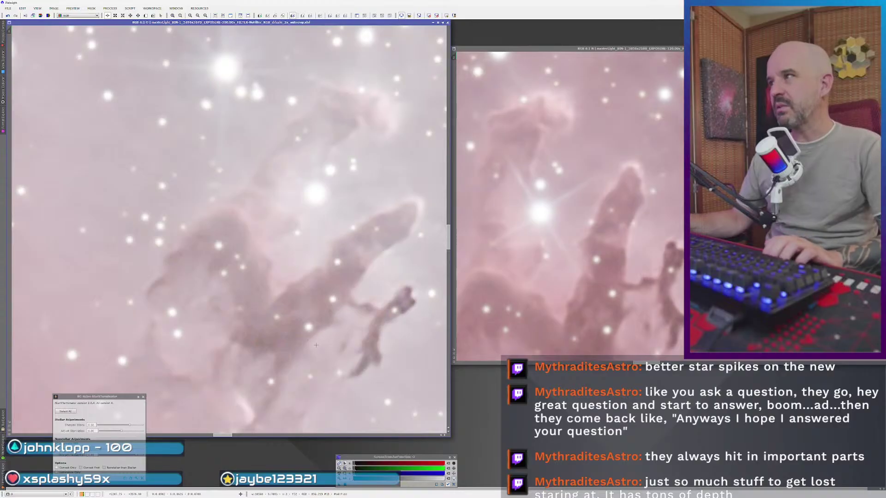
pyautogui.moveTo(316, 344); pyautogui.dragTo(328, 180)
pyautogui.moveTo(531, 138); pyautogui.dragTo(545, 263)
pyautogui.moveTo(368, 350); pyautogui.dragTo(400, 231)
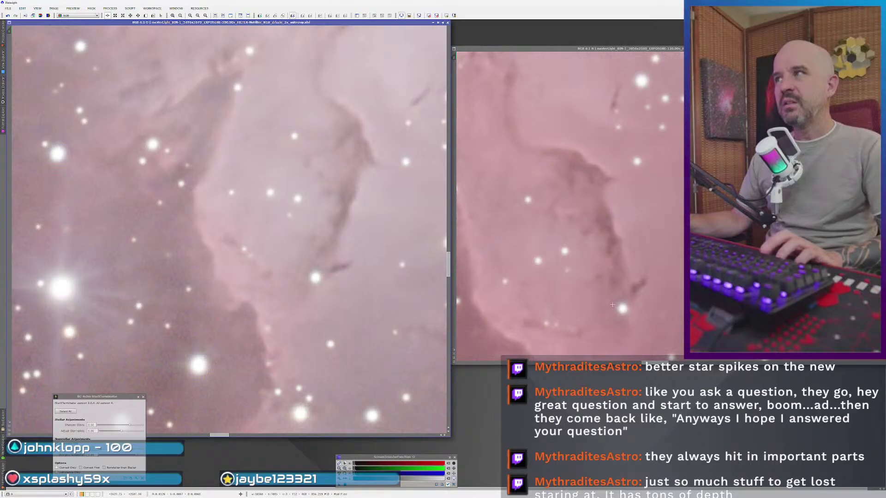
pyautogui.moveTo(613, 305); pyautogui.dragTo(600, 282)
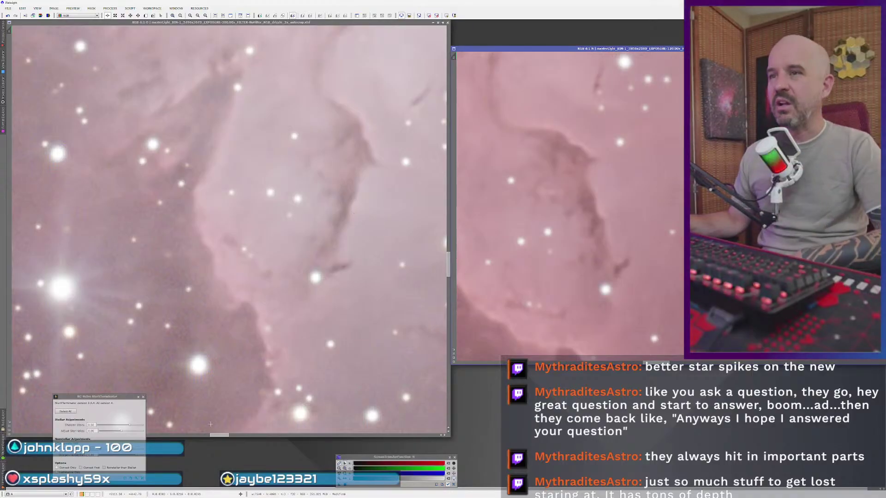
pyautogui.moveTo(576, 185); pyautogui.dragTo(583, 112)
# - Compare the faint dark dust and background star field beside the nebula at matching magnification in both images
pyautogui.scroll(-3, 583, 111)
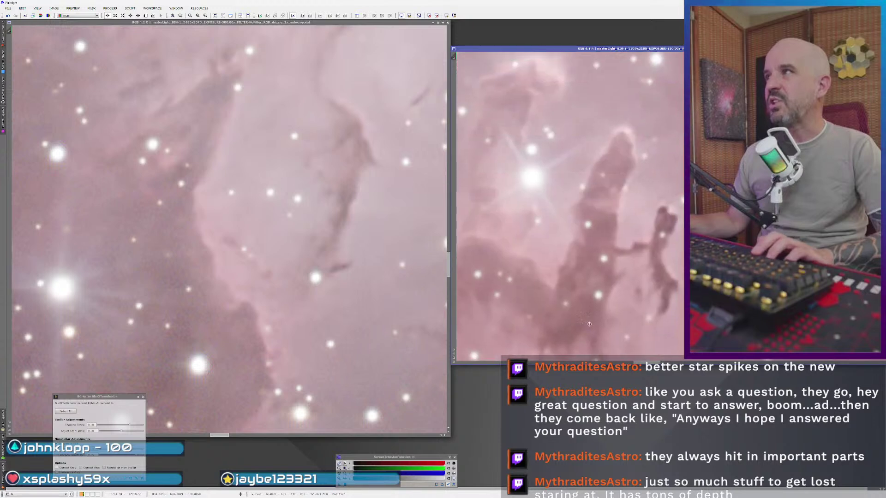
pyautogui.scroll(-1, 654, 266)
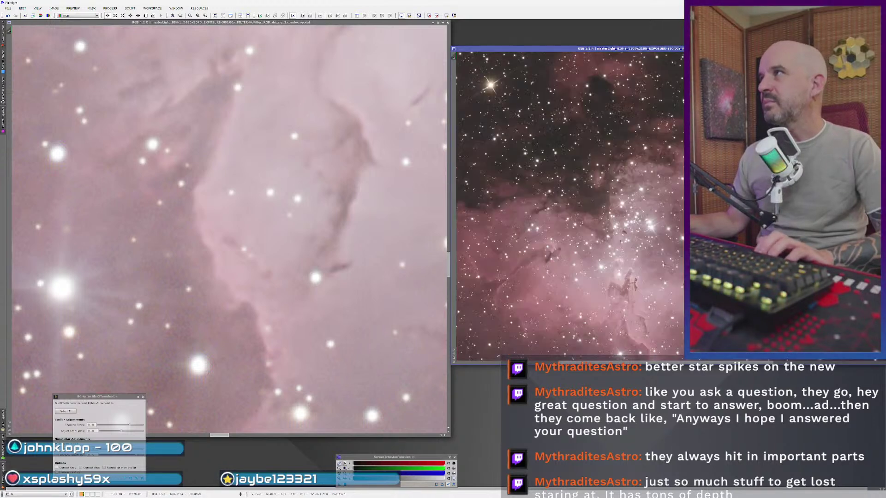
pyautogui.scroll(1, 569, 205)
pyautogui.scroll(-2, 570, 205)
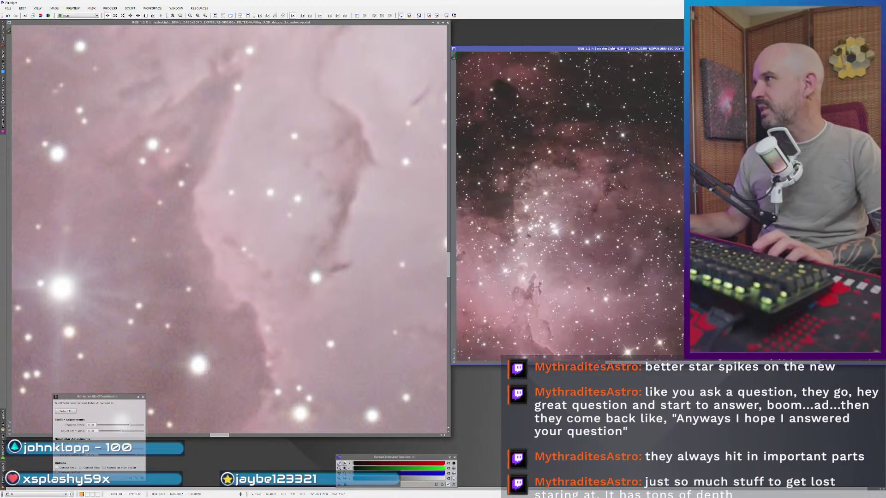
pyautogui.scroll(2, 644, 322)
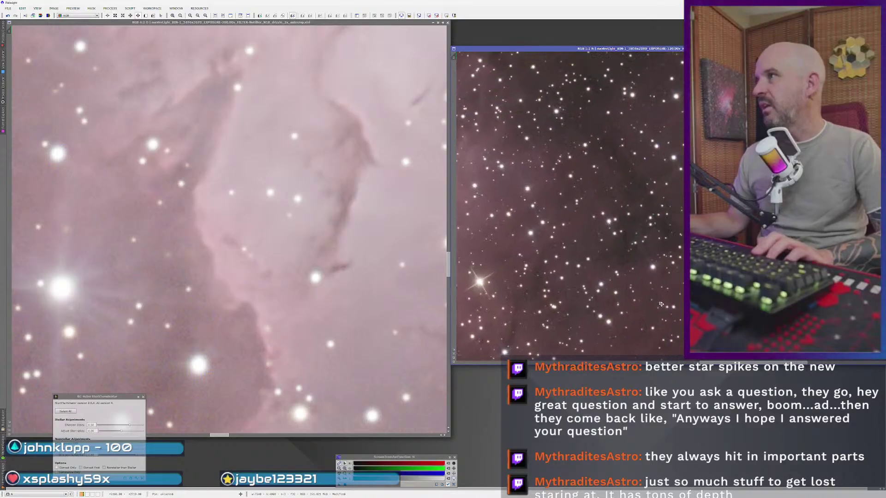
pyautogui.scroll(-5, 335, 287)
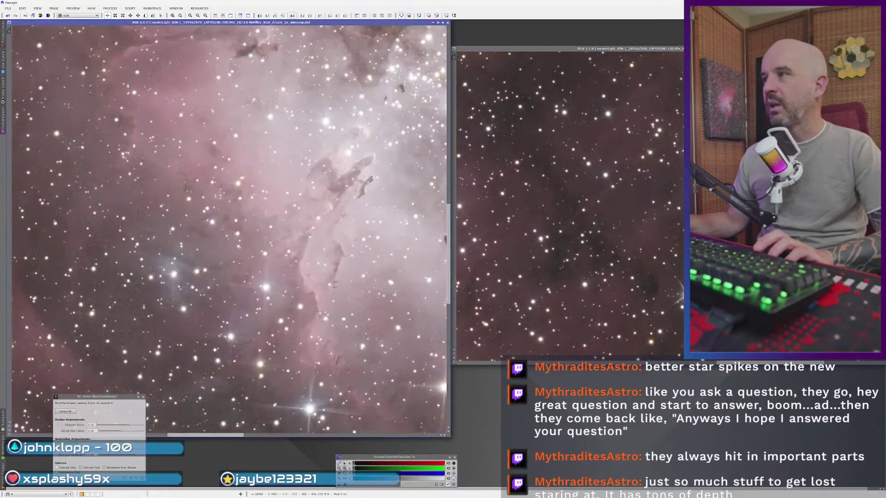
pyautogui.scroll(-2, 335, 287)
pyautogui.scroll(4, 293, 326)
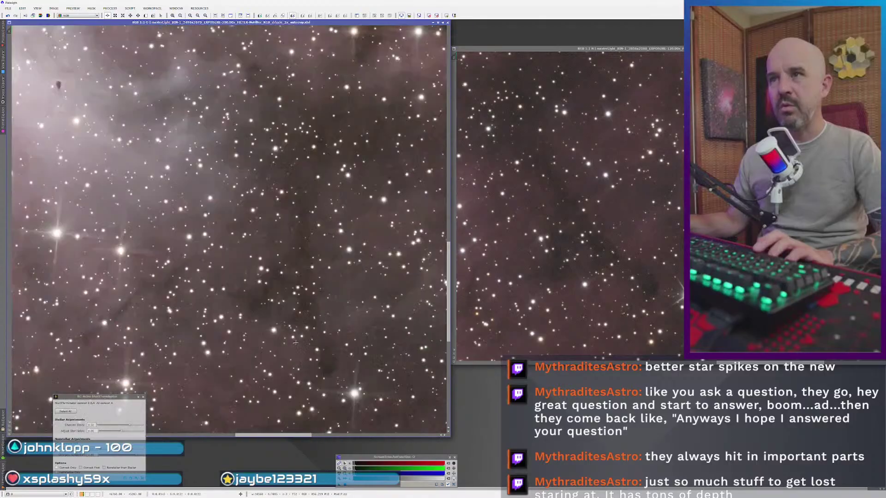
pyautogui.moveTo(306, 276); pyautogui.dragTo(281, 281)
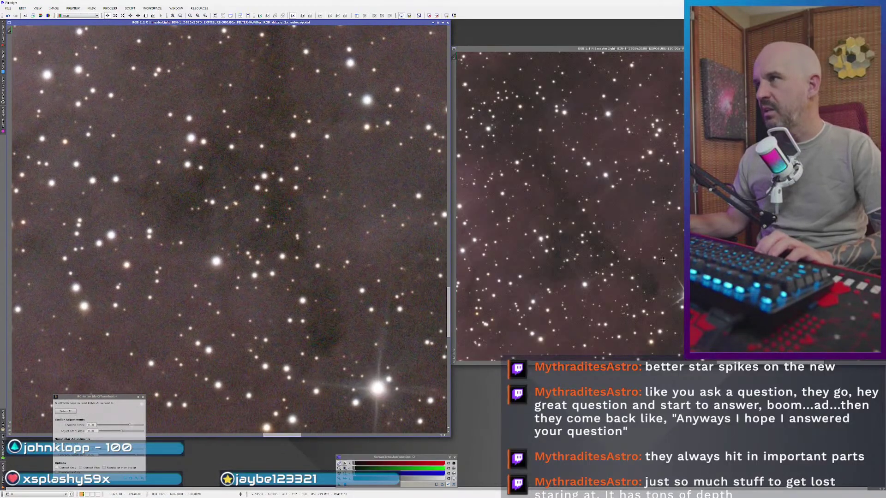
pyautogui.click(596, 256)
pyautogui.scroll(1, 600, 249)
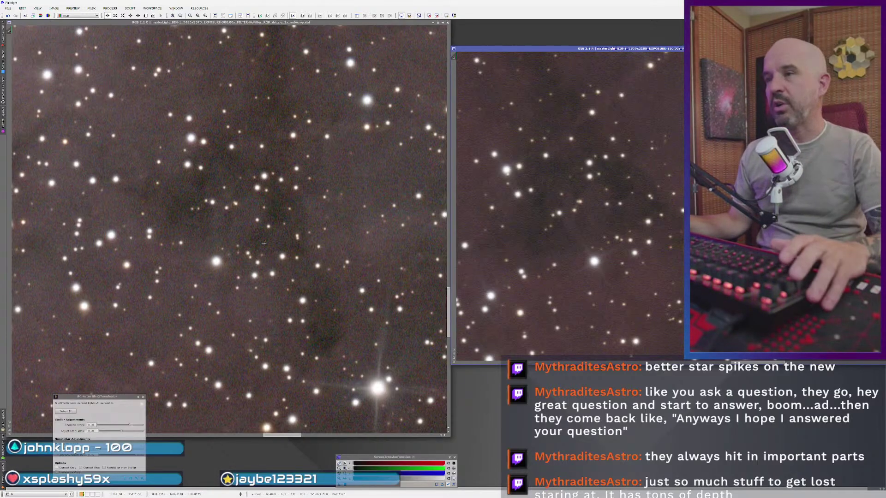
pyautogui.moveTo(235, 162); pyautogui.dragTo(249, 194)
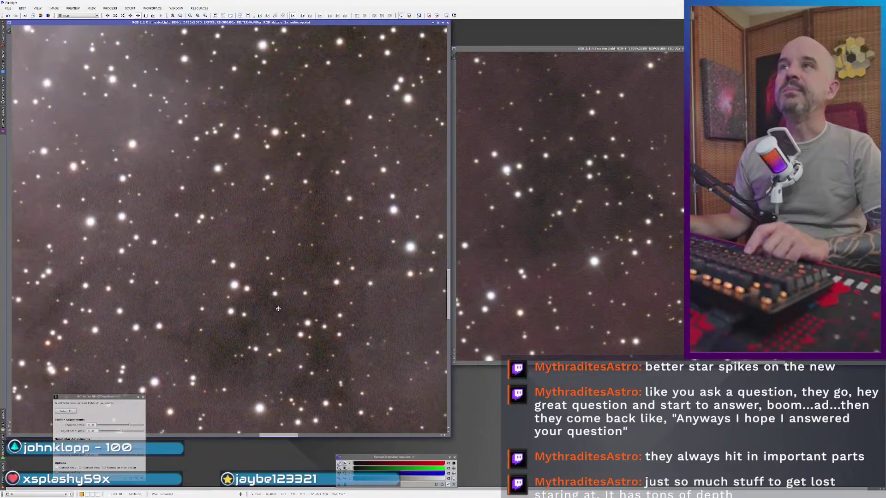
pyautogui.moveTo(567, 203)
pyautogui.mouseDown()
pyautogui.moveTo(586, 231)
pyautogui.moveTo(562, 202)
pyautogui.mouseUp()
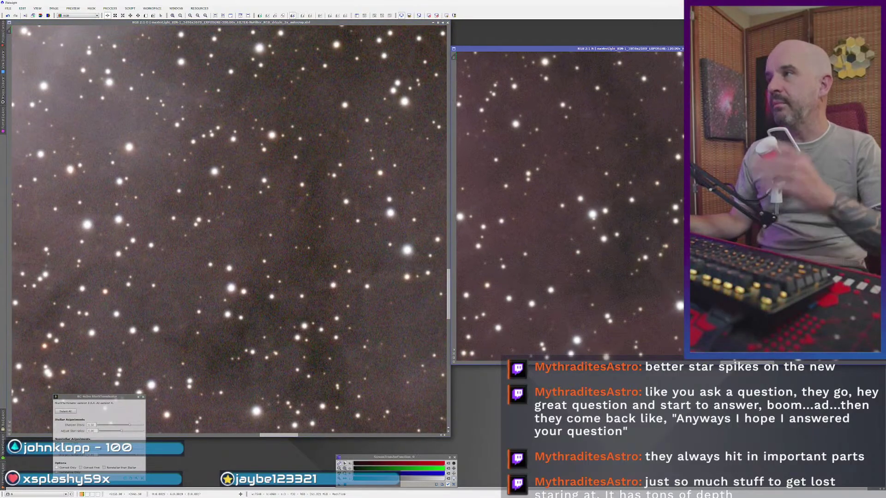
# - Compare the dark dust patches in the star field beside the nebula in both images, and view the less red image in full
pyautogui.moveTo(664, 289); pyautogui.dragTo(646, 231)
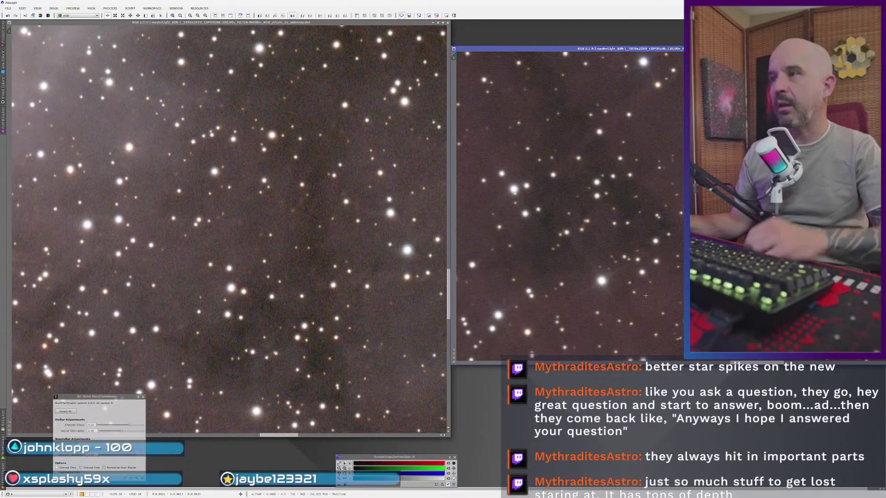
pyautogui.moveTo(405, 300); pyautogui.dragTo(379, 192)
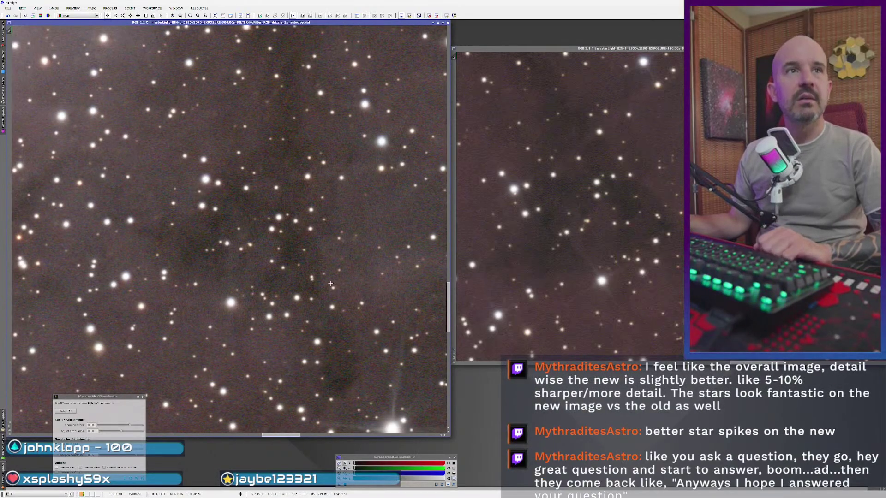
pyautogui.scroll(-5, 330, 283)
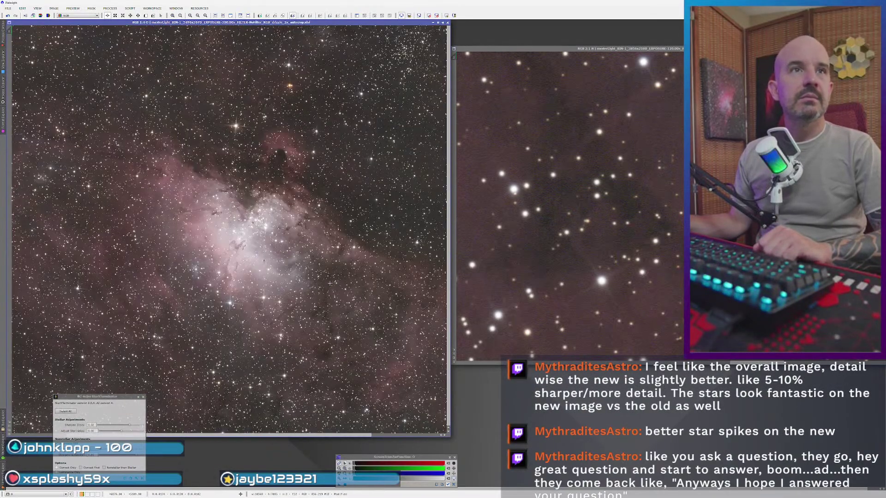
pyautogui.scroll(-1, 328, 273)
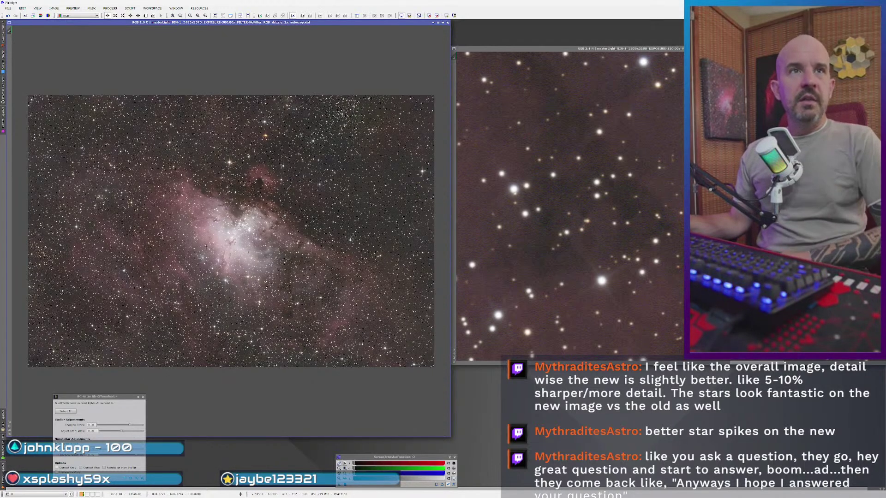
# - Compare the small dark dust cloud with the bright curved filament above the pillars at matching close magnification in both images
pyautogui.scroll(5, 206, 248)
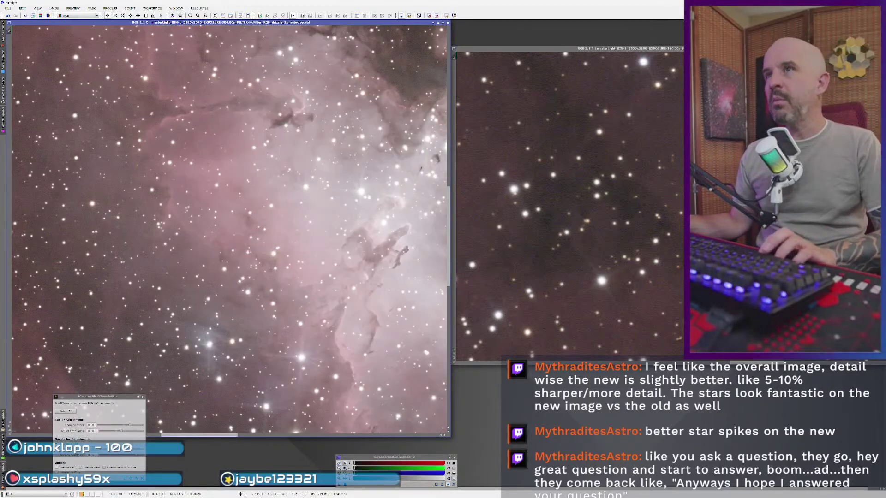
pyautogui.moveTo(275, 270); pyautogui.dragTo(270, 401)
pyautogui.scroll(-3, 577, 241)
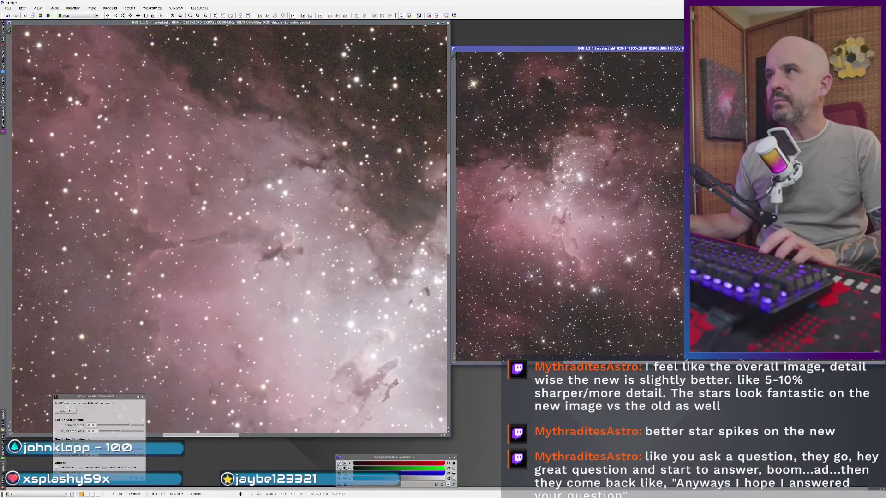
pyautogui.scroll(4, 577, 242)
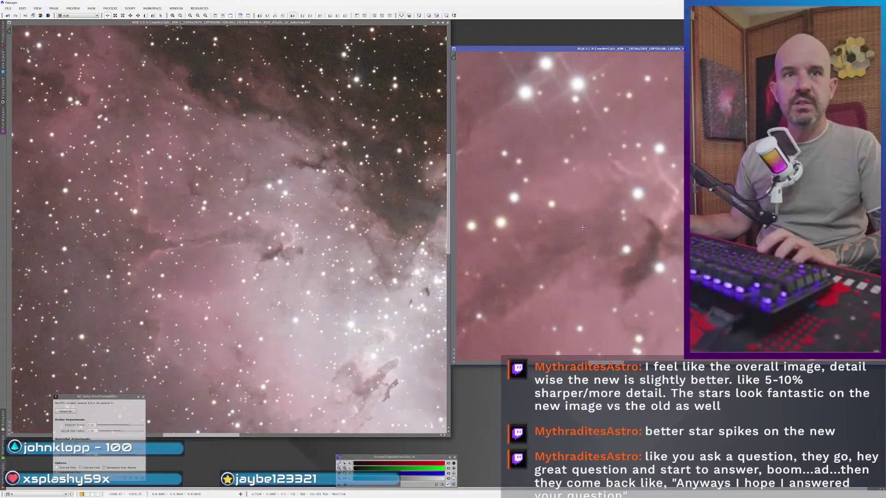
pyautogui.moveTo(529, 215); pyautogui.dragTo(450, 225)
pyautogui.scroll(2, 331, 251)
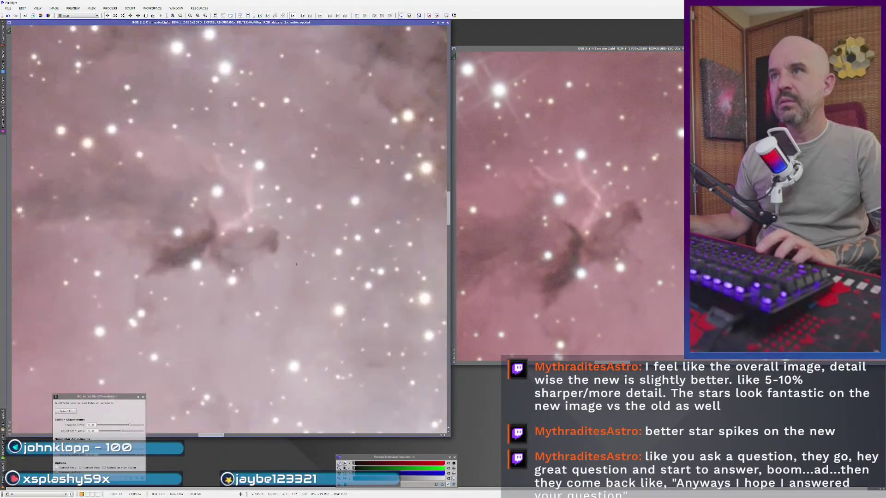
pyautogui.moveTo(277, 266); pyautogui.dragTo(330, 227)
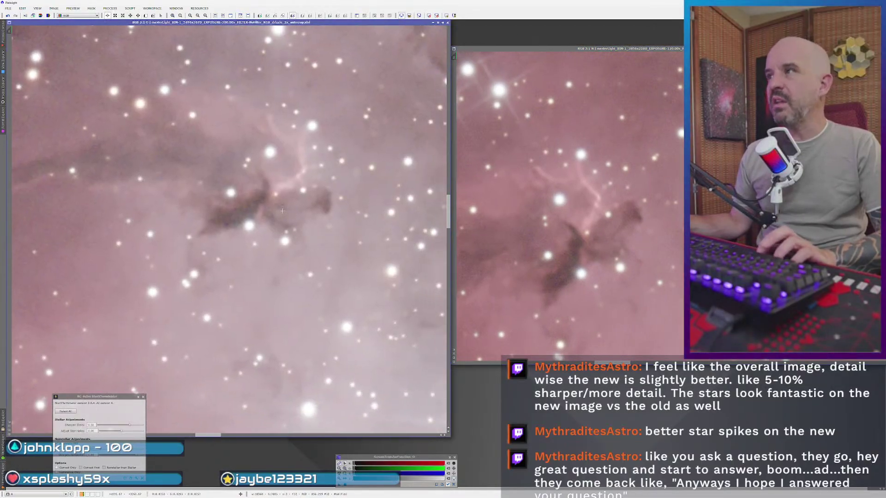
pyautogui.scroll(1, 283, 228)
pyautogui.scroll(1, 576, 210)
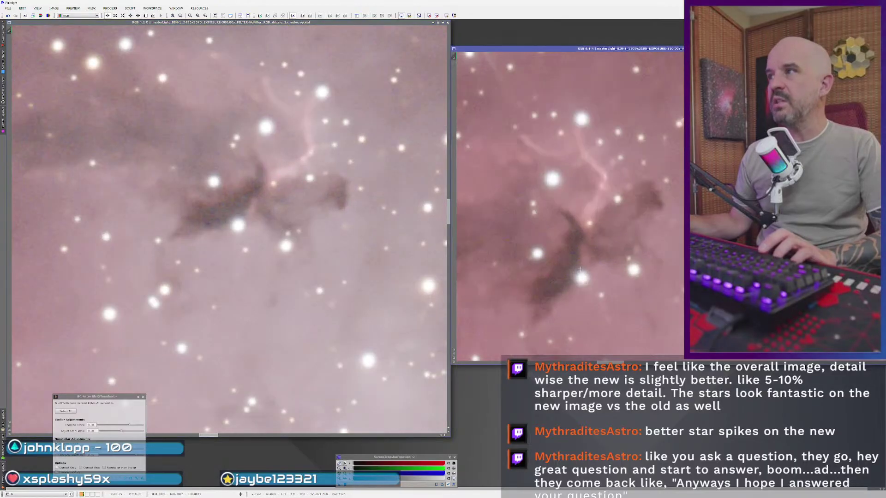
pyautogui.moveTo(576, 210); pyautogui.dragTo(565, 218)
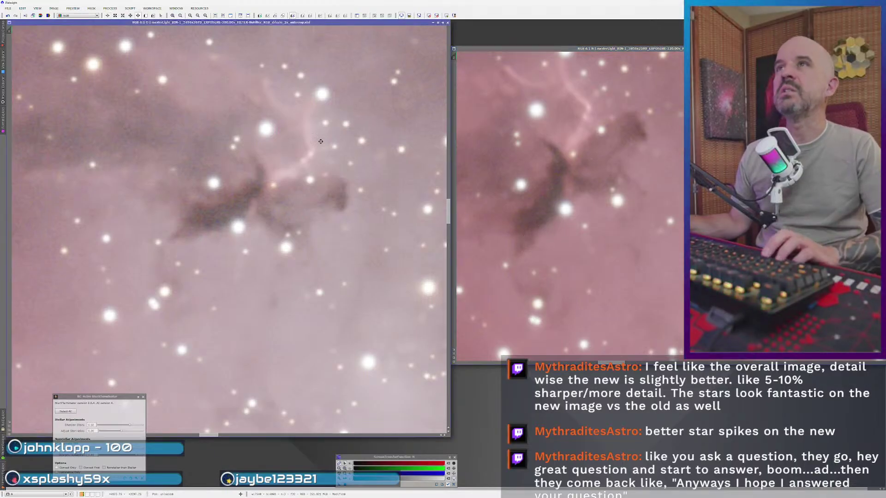
pyautogui.moveTo(595, 153); pyautogui.dragTo(610, 244)
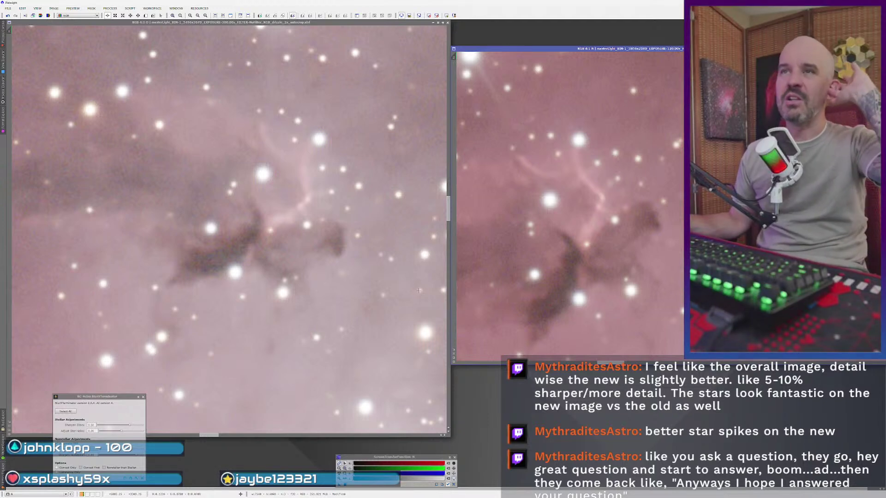
pyautogui.scroll(-5, 386, 297)
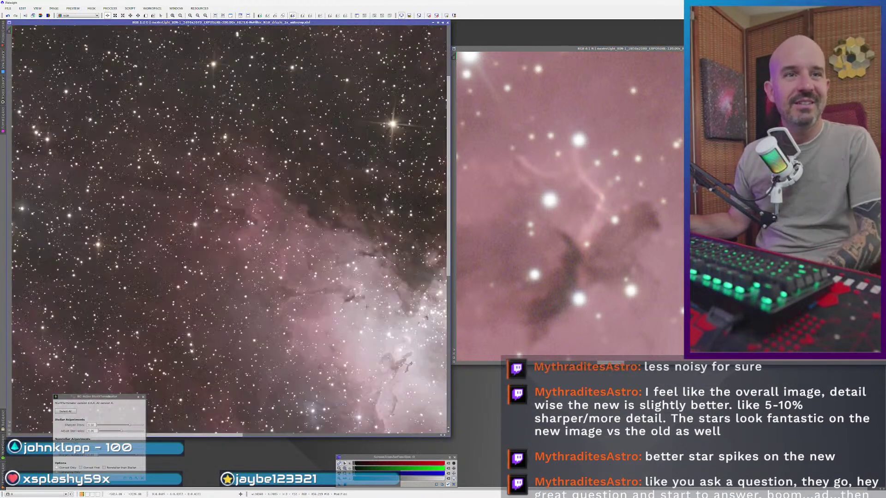
# - Remove the stars from the wider-field Eagle Nebula image into a separate stars image and minimize that stars window
pyautogui.scroll(-3, 366, 307)
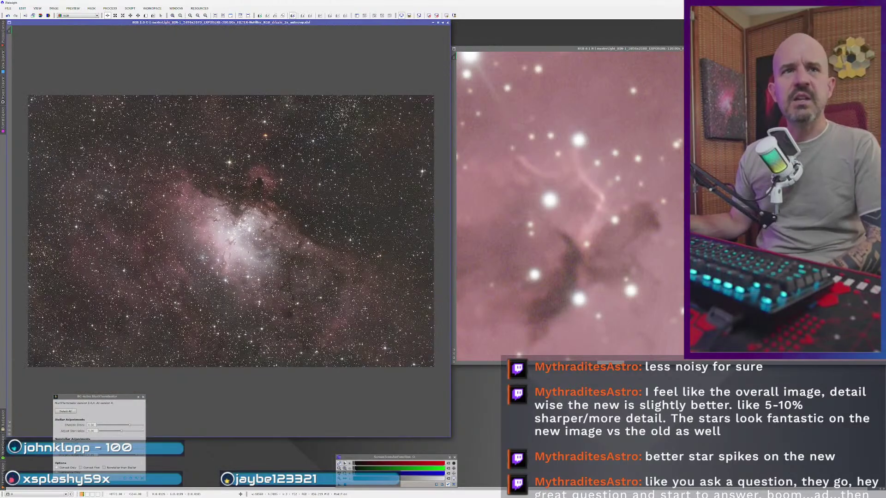
pyautogui.scroll(-7, 625, 259)
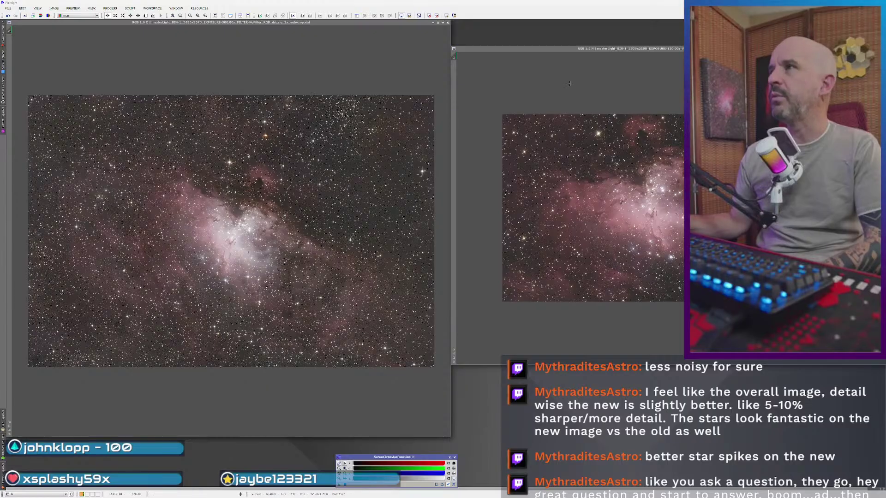
pyautogui.moveTo(619, 50); pyautogui.dragTo(494, 47)
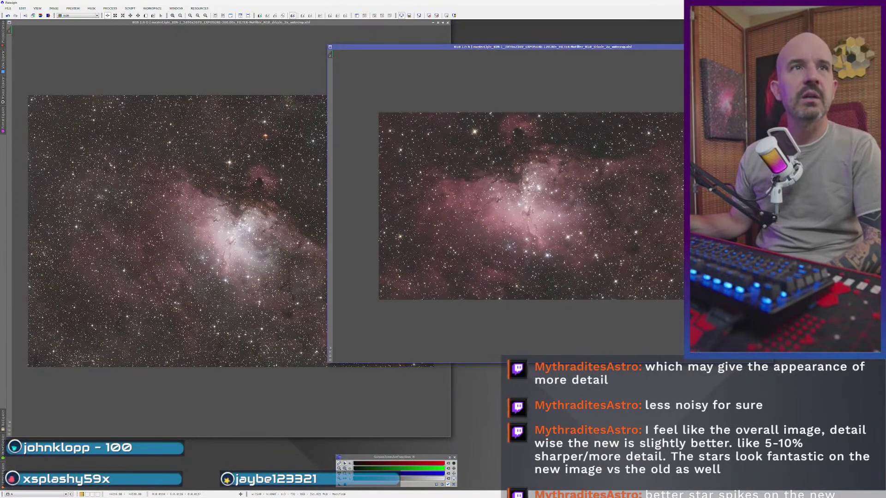
pyautogui.click(266, 281)
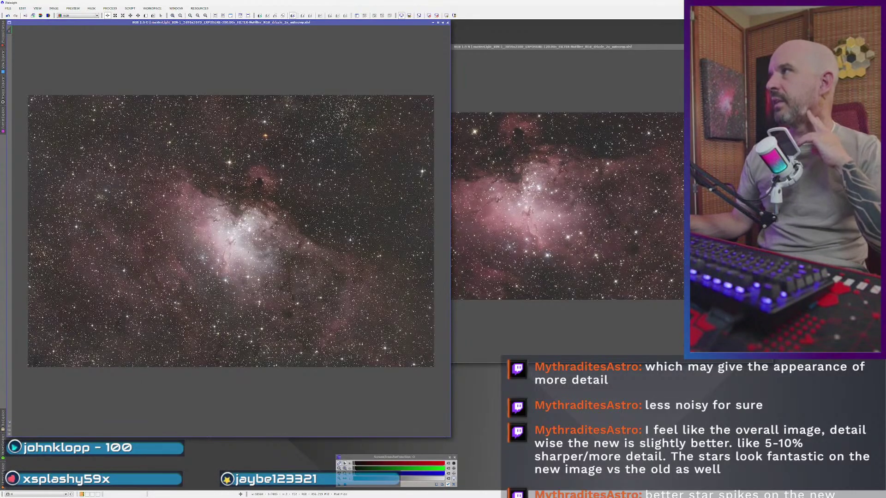
pyautogui.click(229, 215)
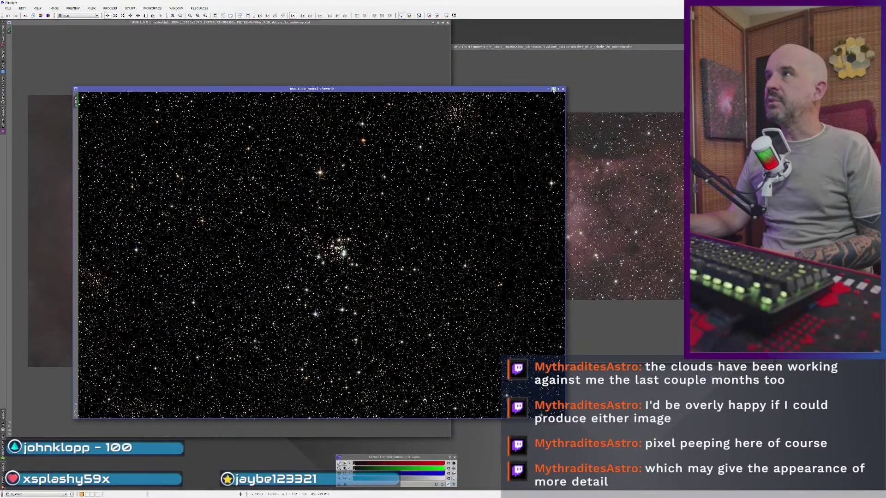
pyautogui.hotkey('ctrl', 'm')
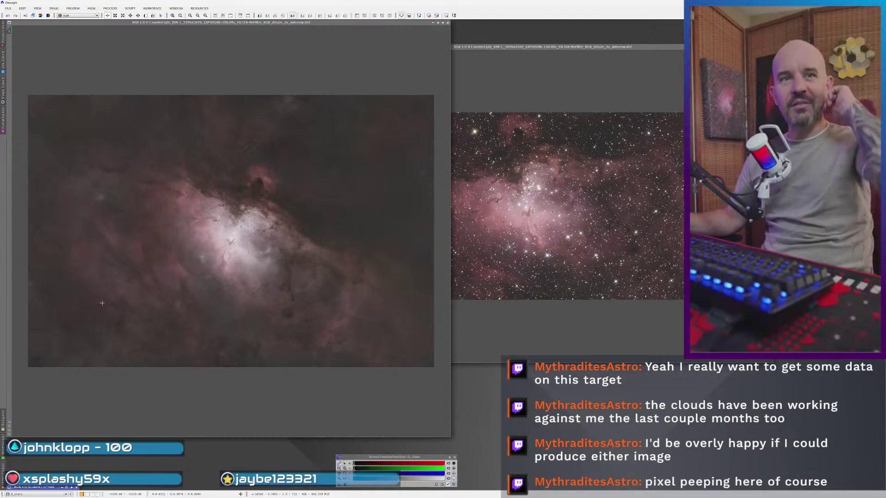
# - Examine the wider-field starless image for faint dust detail and residual noise in the background and around the core
pyautogui.scroll(1, 102, 303)
pyautogui.scroll(1, 147, 318)
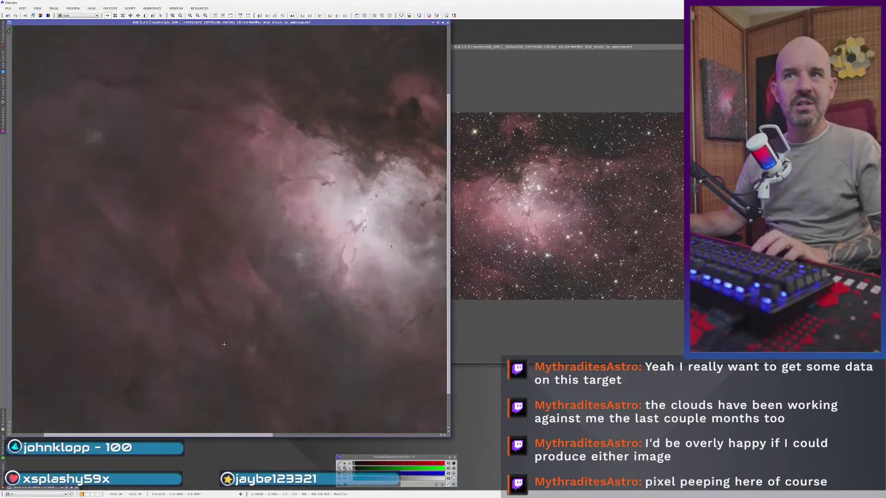
pyautogui.scroll(-2, 216, 369)
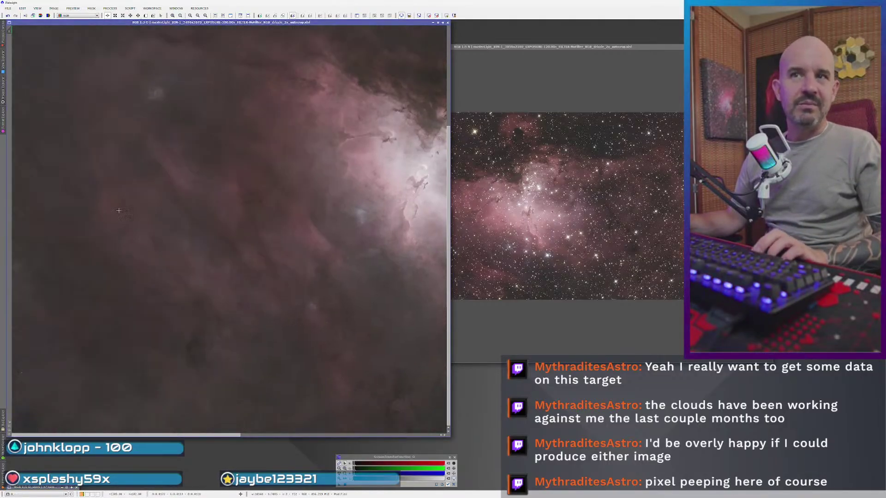
pyautogui.scroll(1, 276, 289)
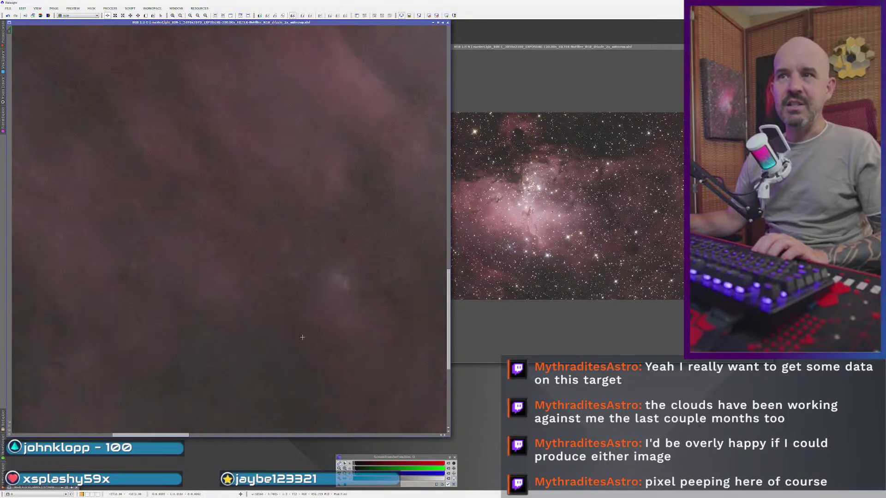
pyautogui.scroll(-1, 322, 344)
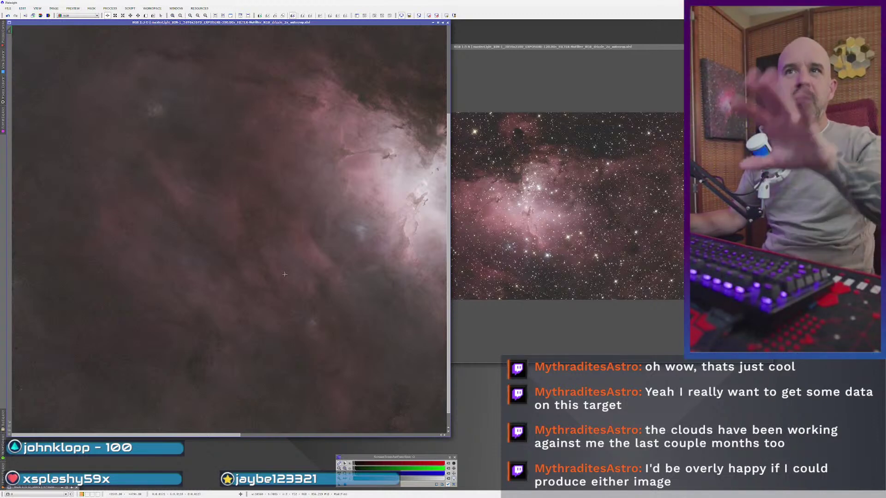
pyautogui.scroll(-2, 282, 278)
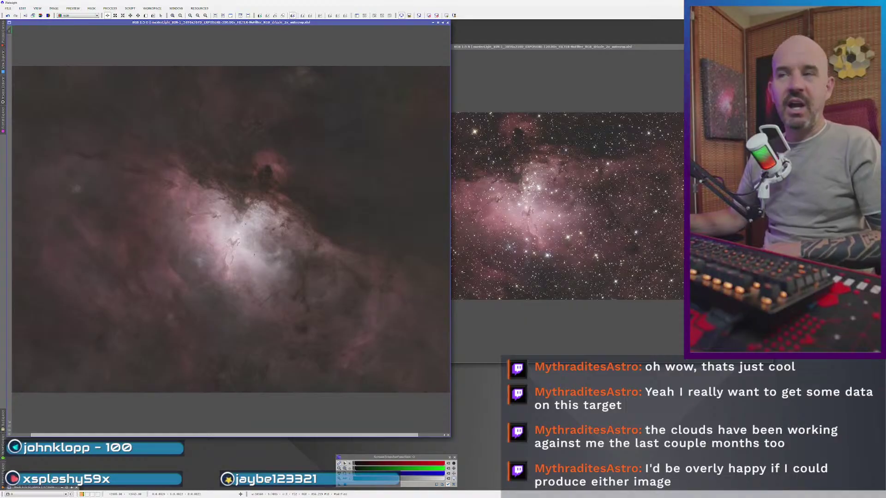
# - Remove the stars from the second, tighter nebula image into a separate stars image and minimize it out of the way
pyautogui.click(525, 261)
pyautogui.scroll(1, 604, 254)
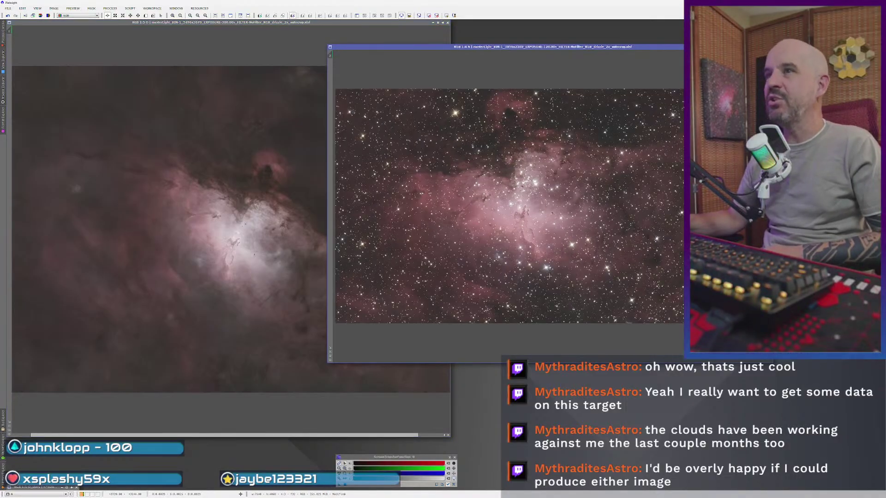
pyautogui.moveTo(530, 46); pyautogui.dragTo(326, 37)
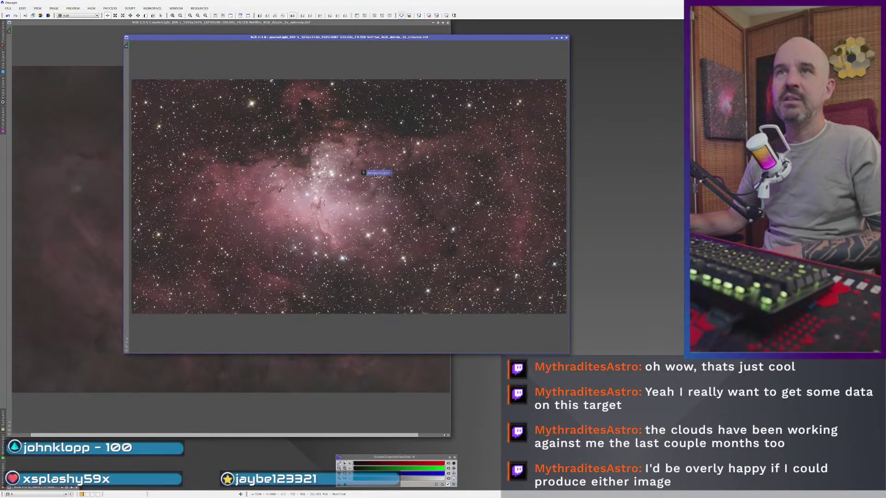
pyautogui.moveTo(376, 174); pyautogui.dragTo(372, 174)
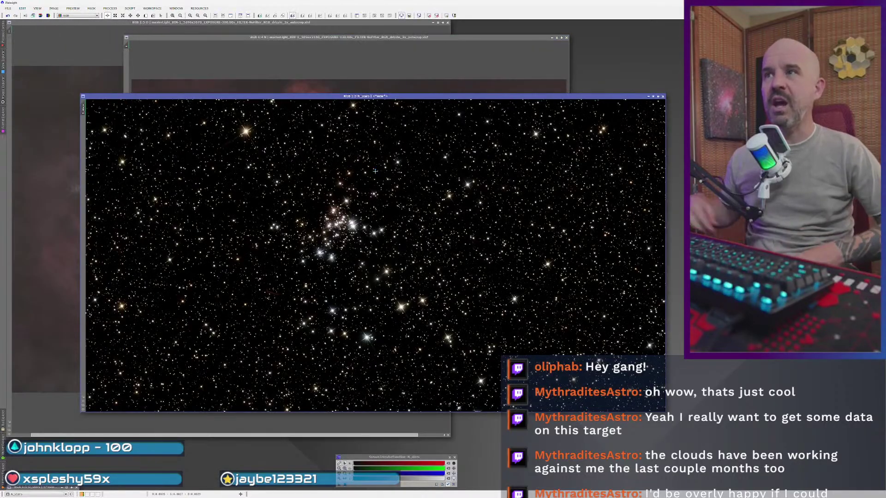
pyautogui.click(651, 97)
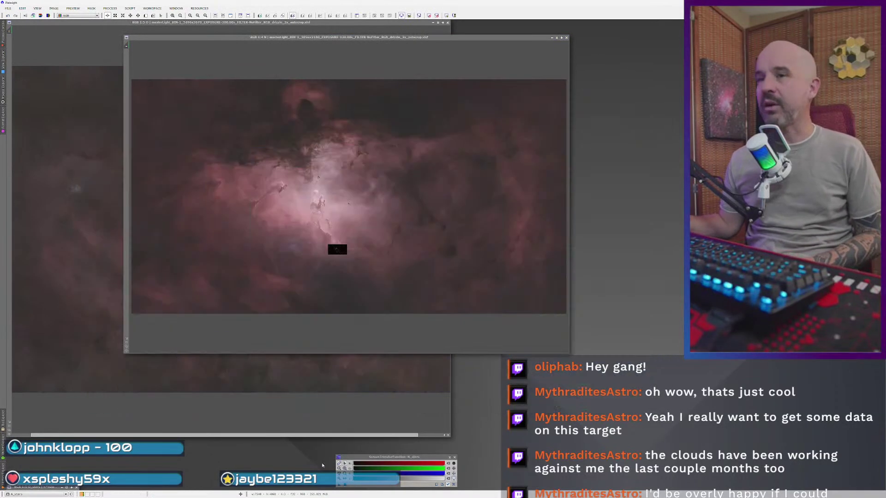
pyautogui.moveTo(376, 251); pyautogui.dragTo(848, 486)
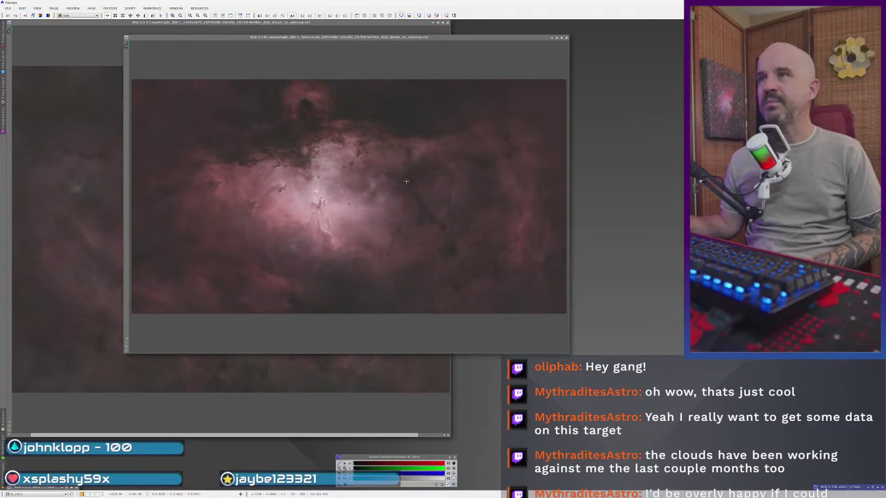
# - Compare the two enlarged starless nebula images by bringing each one to the front in turn
pyautogui.click(356, 194)
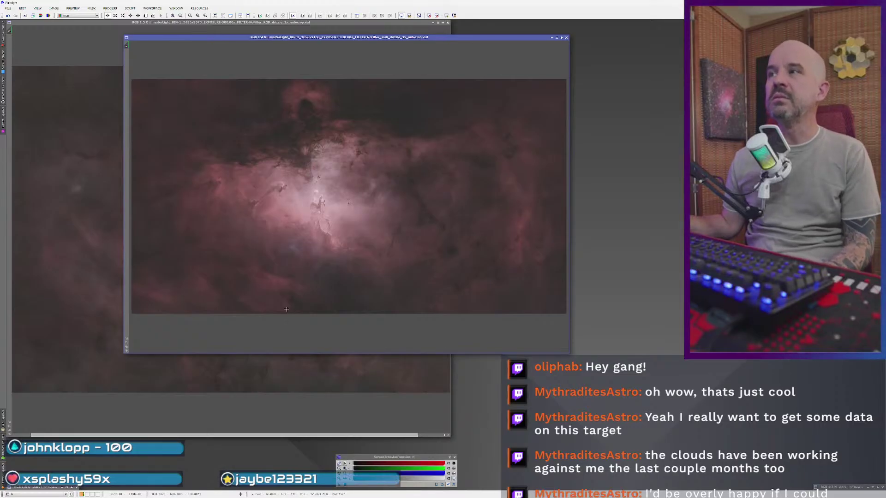
pyautogui.scroll(1, 166, 330)
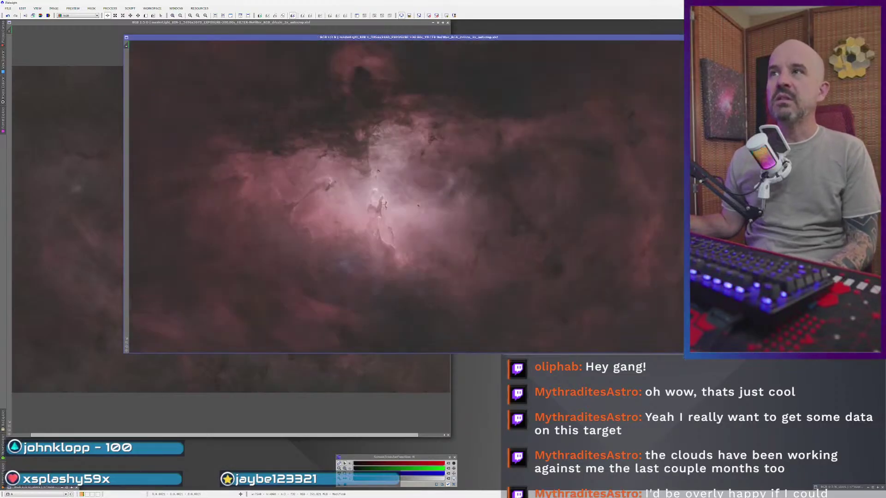
pyautogui.moveTo(418, 37); pyautogui.dragTo(351, 33)
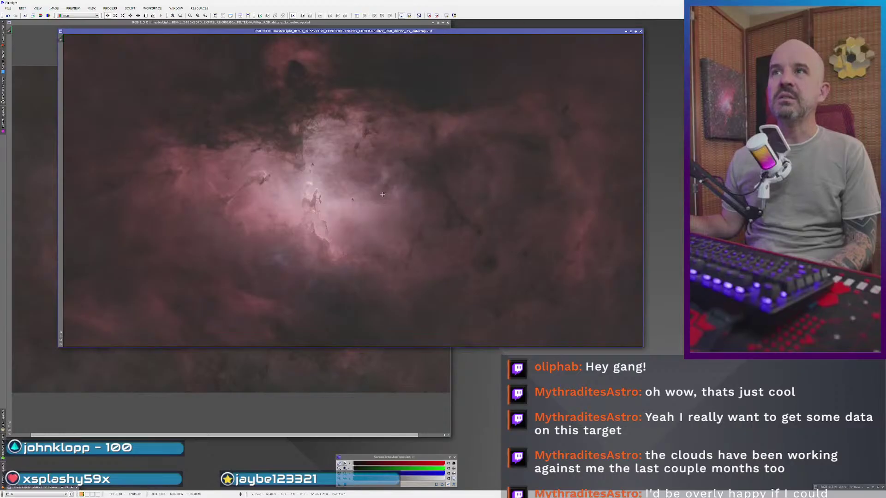
pyautogui.moveTo(425, 31); pyautogui.dragTo(501, 48)
pyautogui.click(192, 352)
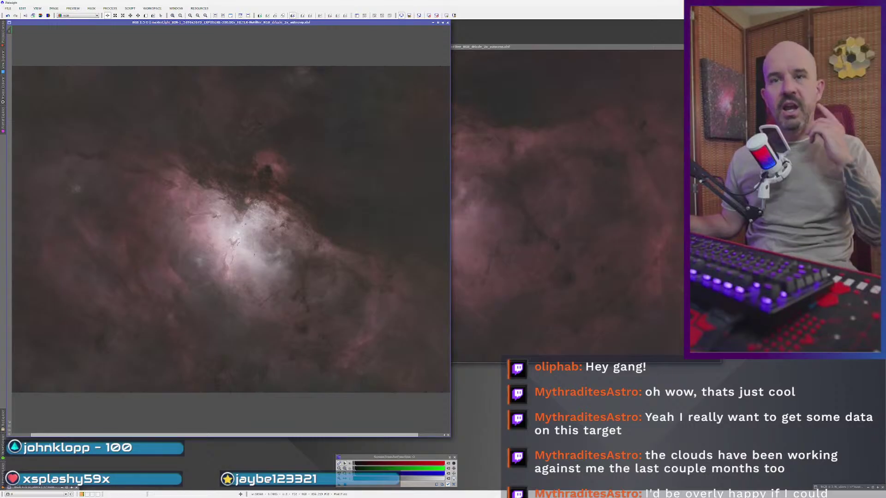
pyautogui.scroll(1, 18, 426)
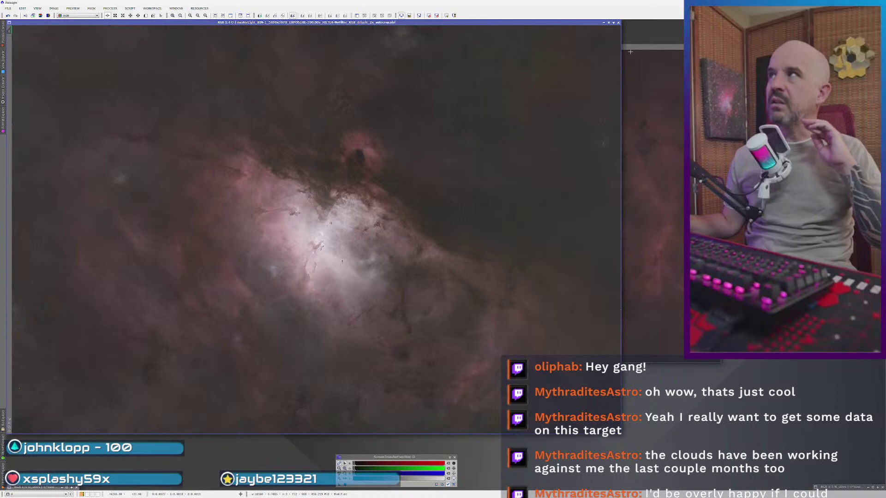
pyautogui.hotkey('ctrl', 'Tab')
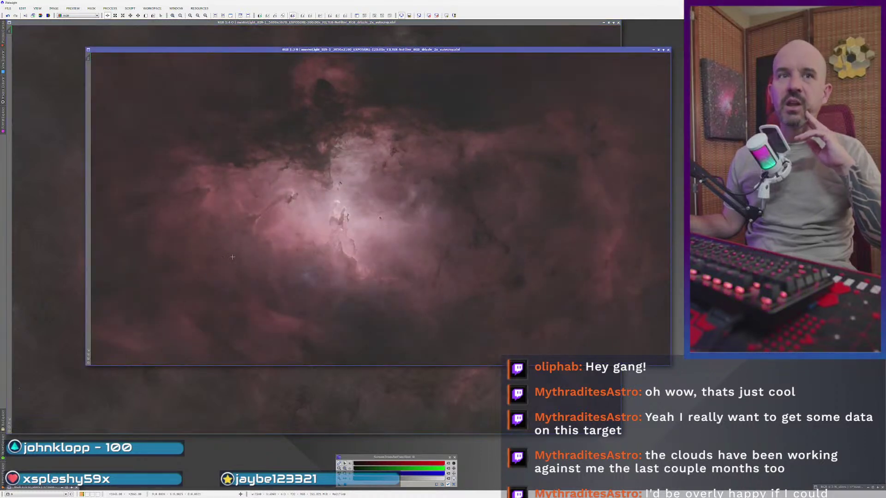
pyautogui.moveTo(435, 50); pyautogui.dragTo(359, 40)
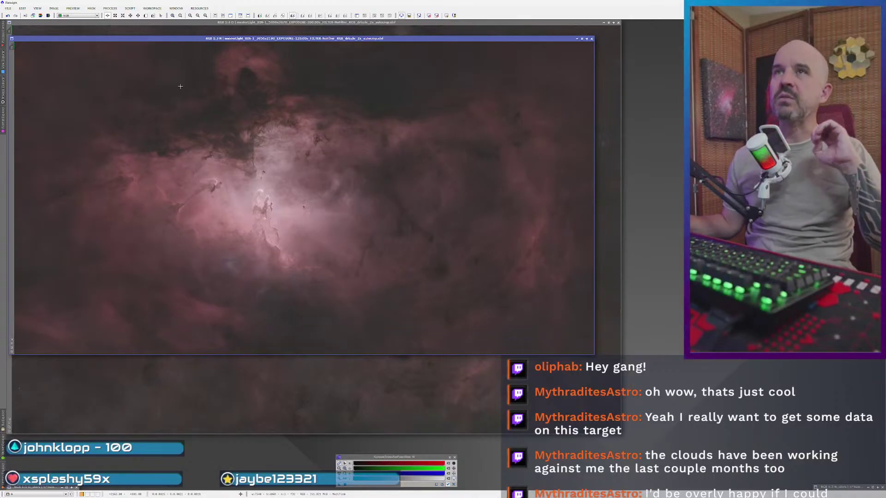
pyautogui.moveTo(180, 40); pyautogui.dragTo(790, 67)
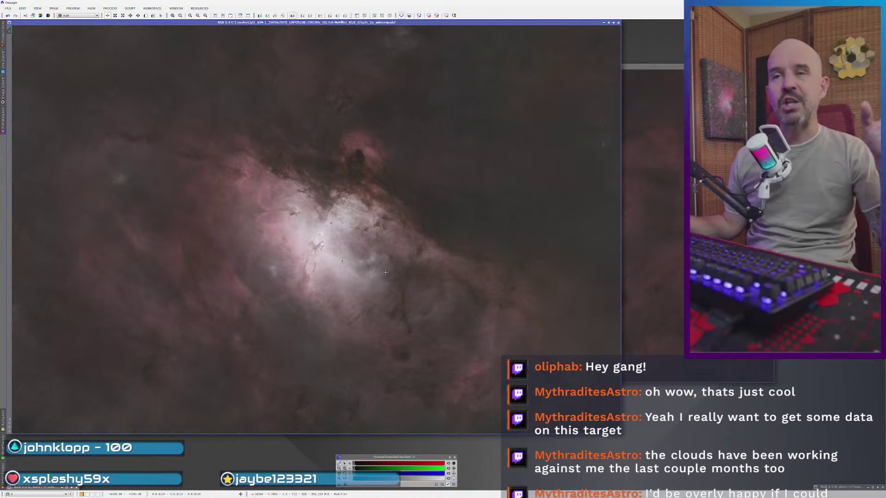
# - Examine the faint nebulosity above the bright core in the wider-field starless image and compare it with the tighter version
pyautogui.scroll(1, 340, 114)
pyautogui.scroll(1, 339, 114)
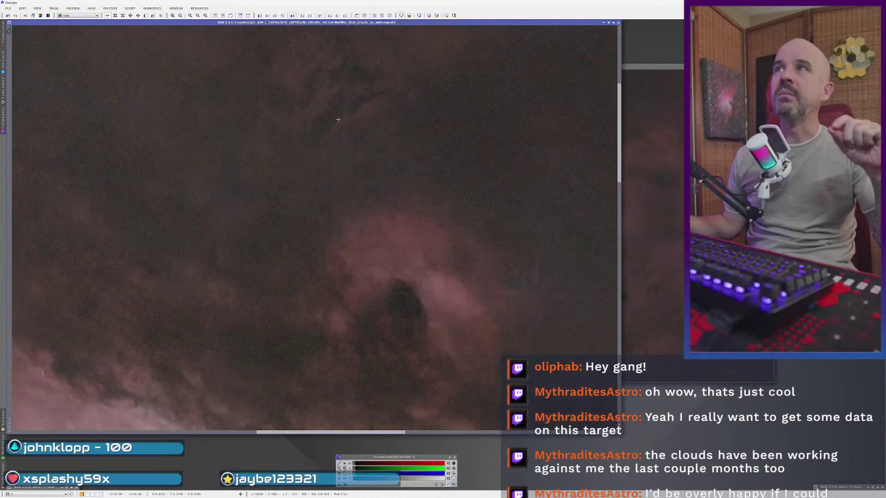
pyautogui.scroll(-3, 369, 185)
pyautogui.scroll(1, 393, 233)
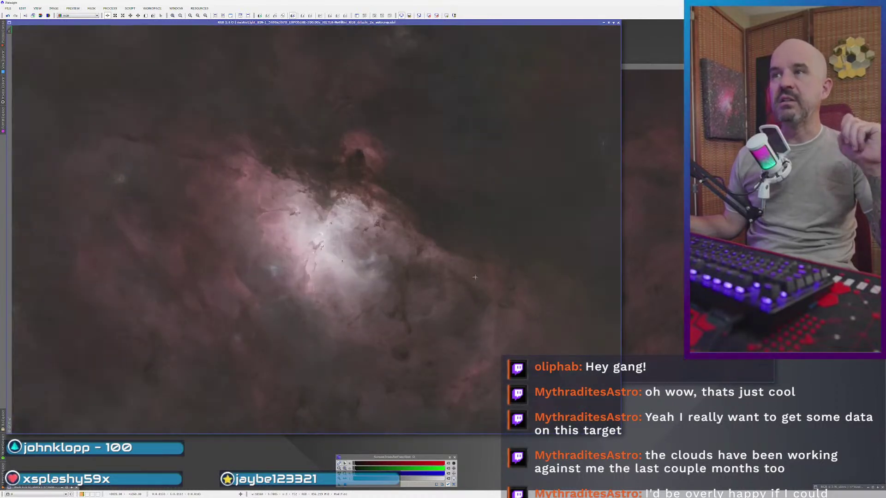
pyautogui.click(660, 68)
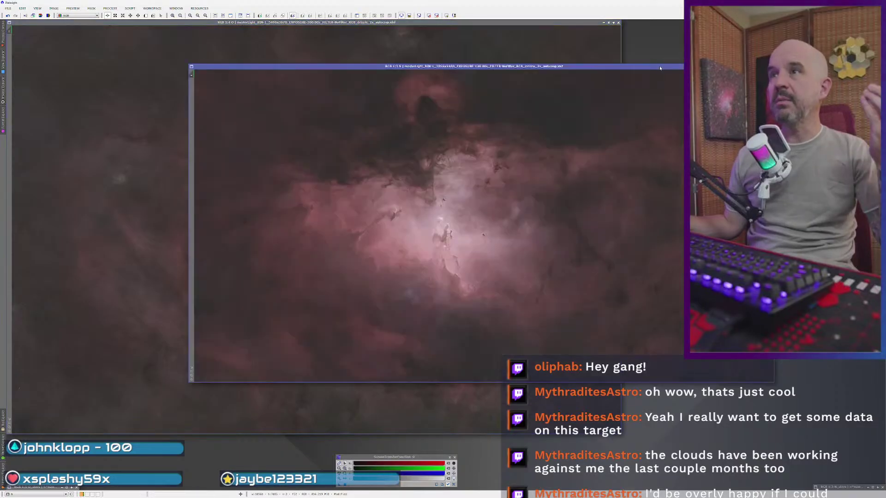
pyautogui.moveTo(585, 63); pyautogui.dragTo(458, 49)
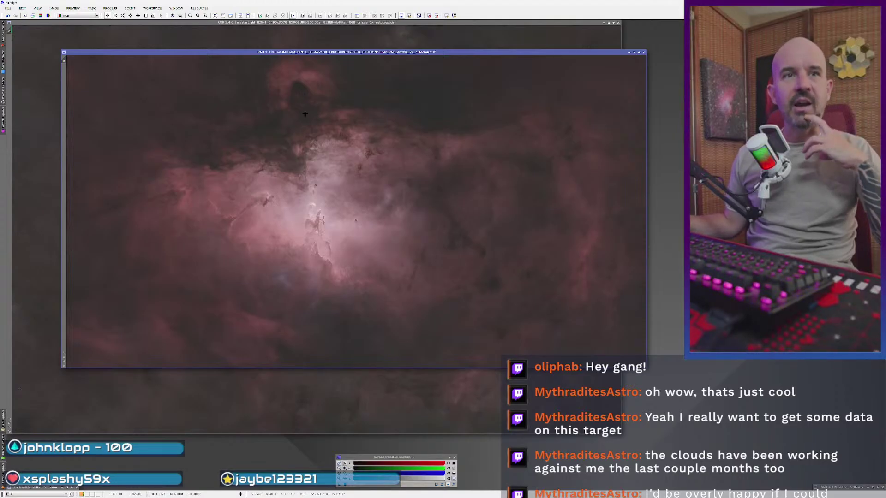
pyautogui.moveTo(350, 52); pyautogui.dragTo(332, 48)
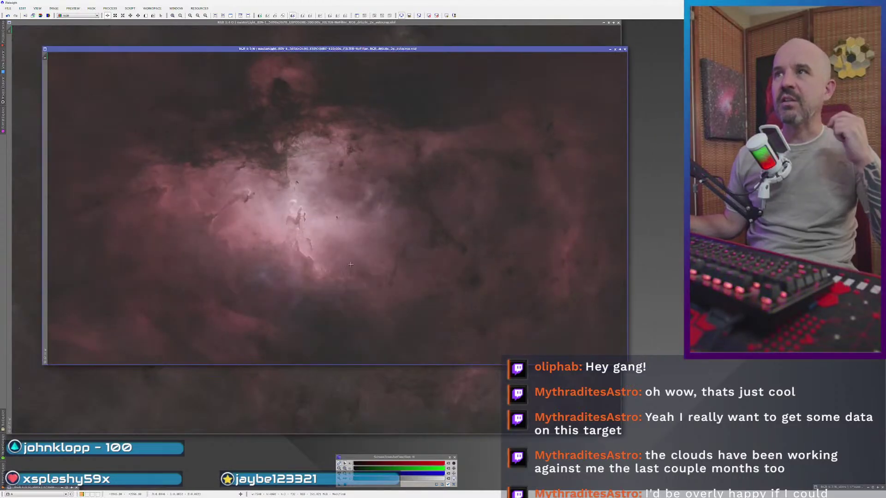
pyautogui.hotkey('ctrl', 'z')
pyautogui.hotkey('ctrl', 'y')
# - Apply NoiseXTerminator with a higher denoise strength to the wider-field starless image and inspect the nebula core
pyautogui.moveTo(334, 54); pyautogui.dragTo(513, 83)
pyautogui.click(508, 64)
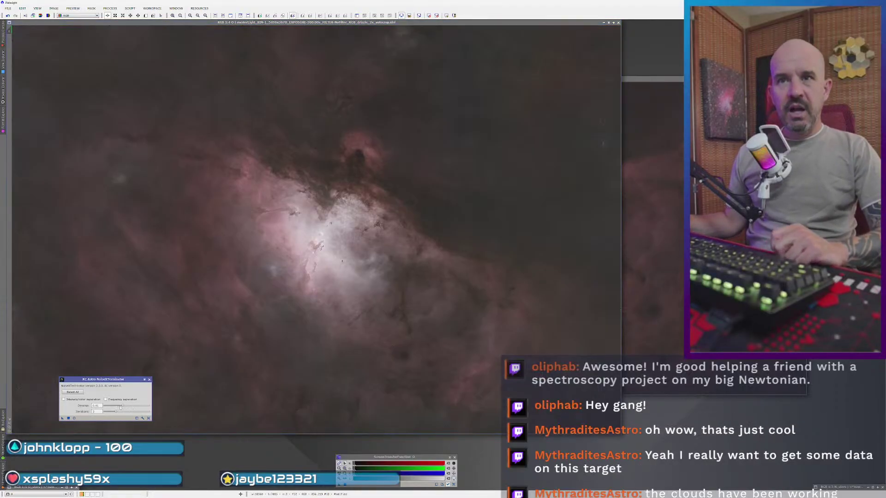
pyautogui.moveTo(124, 407); pyautogui.dragTo(141, 405)
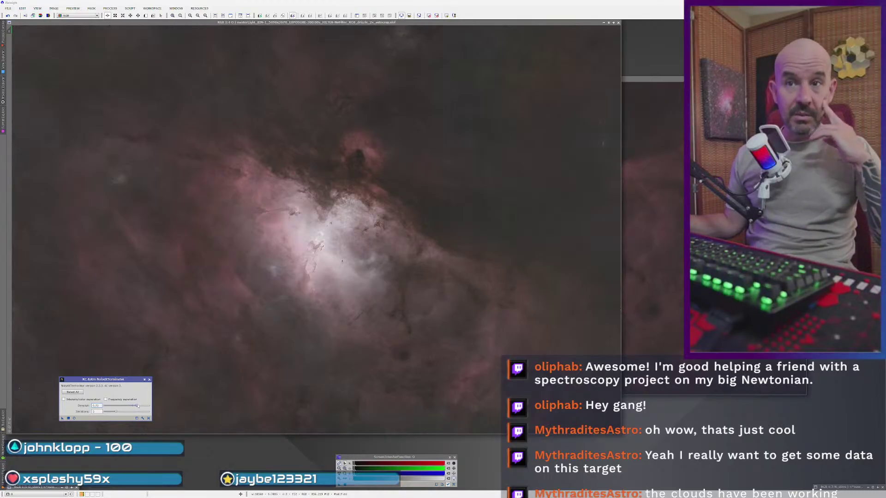
pyautogui.moveTo(143, 405); pyautogui.dragTo(143, 406)
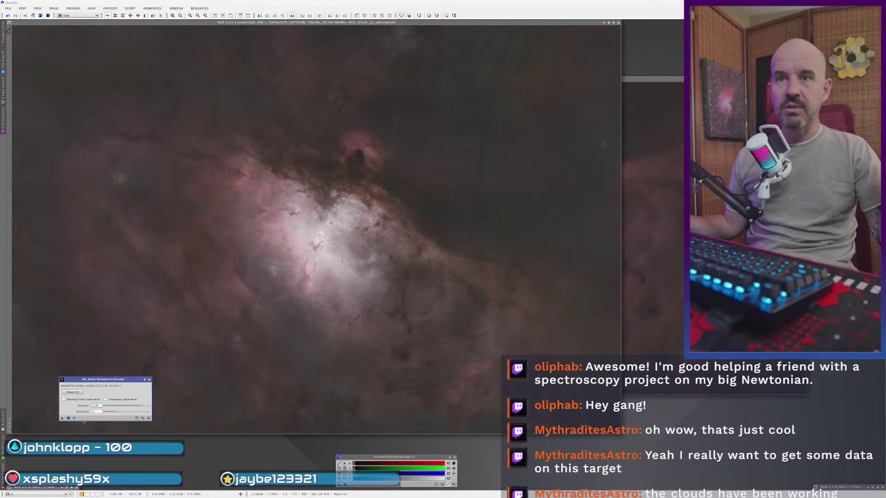
pyautogui.moveTo(62, 418); pyautogui.dragTo(380, 314)
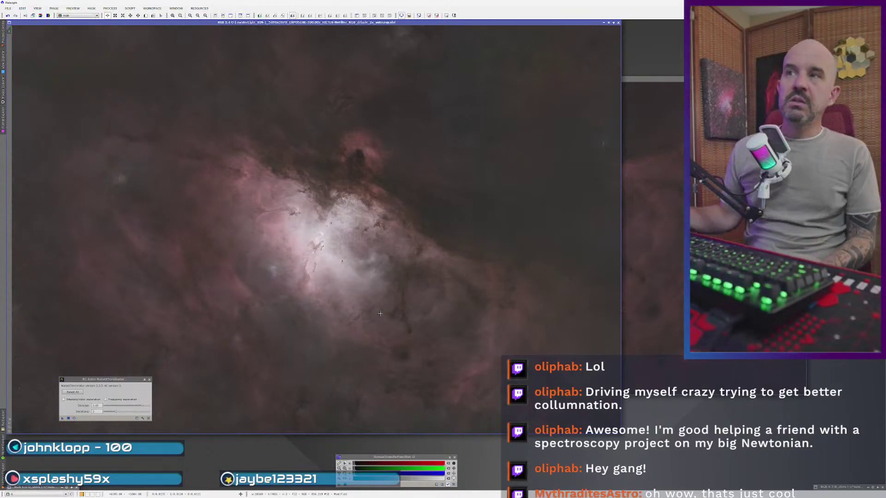
pyautogui.moveTo(120, 380); pyautogui.dragTo(127, 428)
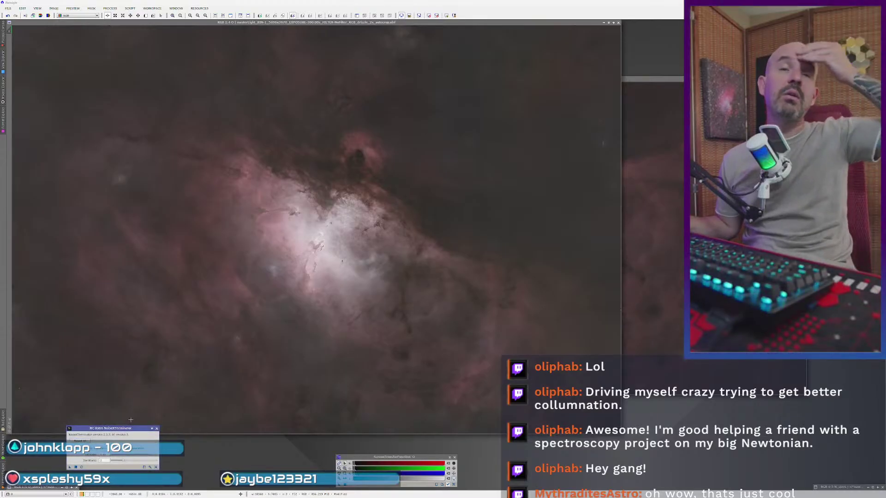
pyautogui.scroll(4, 288, 260)
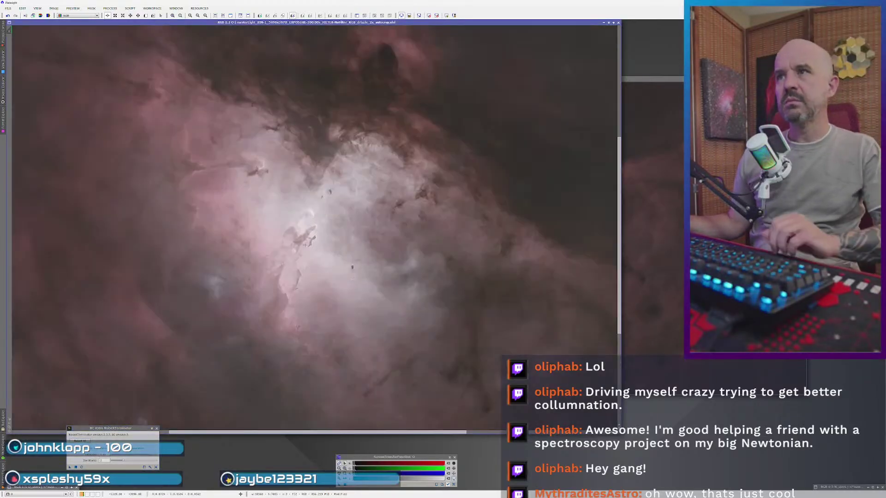
# - Bring the other starless nebula image to the front and apply NoiseXTerminator to it
pyautogui.scroll(-3, 288, 261)
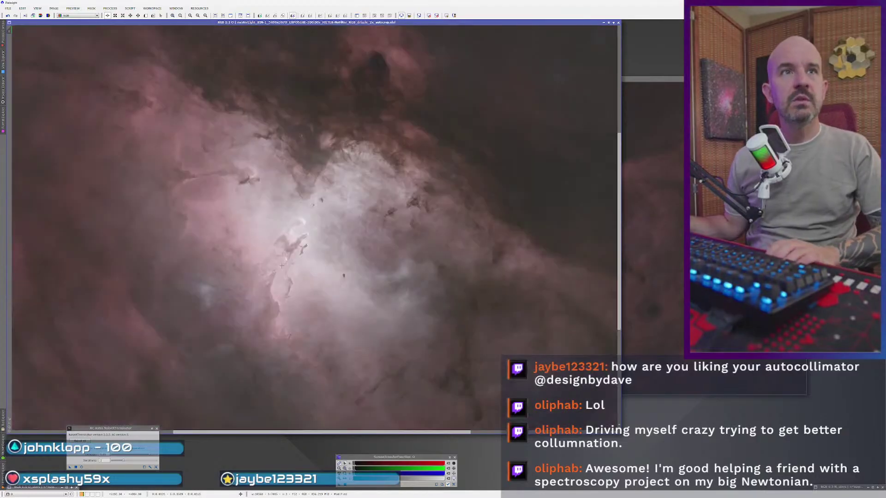
pyautogui.click(631, 206)
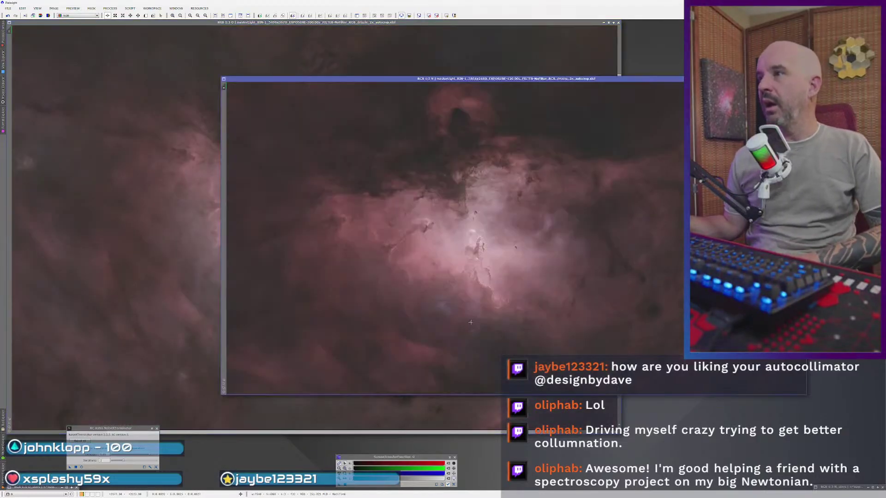
pyautogui.click(75, 467)
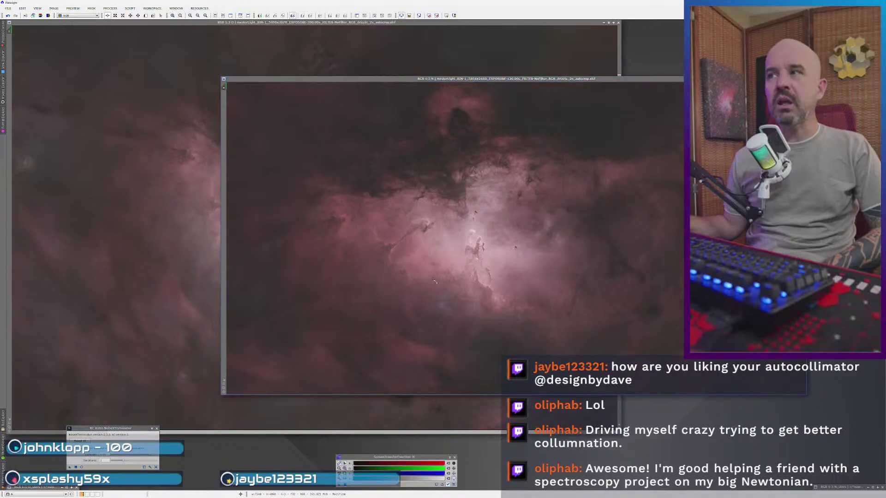
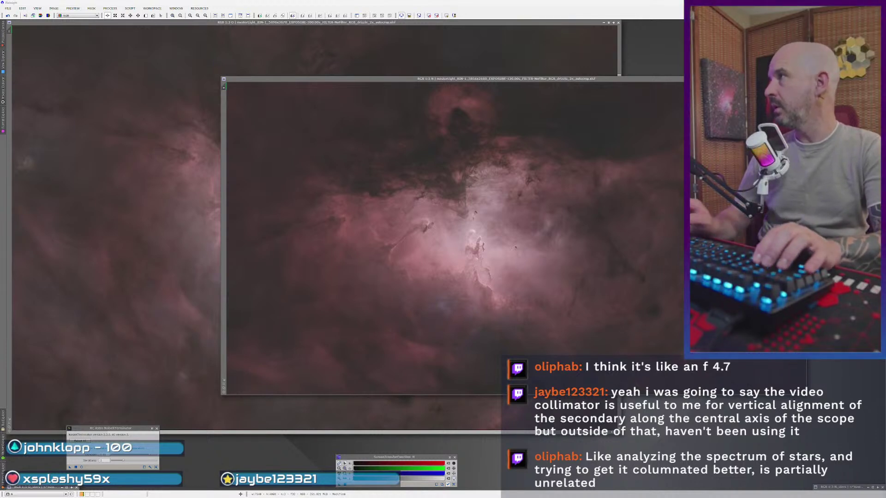
# - Switch to the browser showing the AstroSystems home page, widen and reposition its window, and enlarge the page text
pyautogui.hotkey('alt', 'Tab')
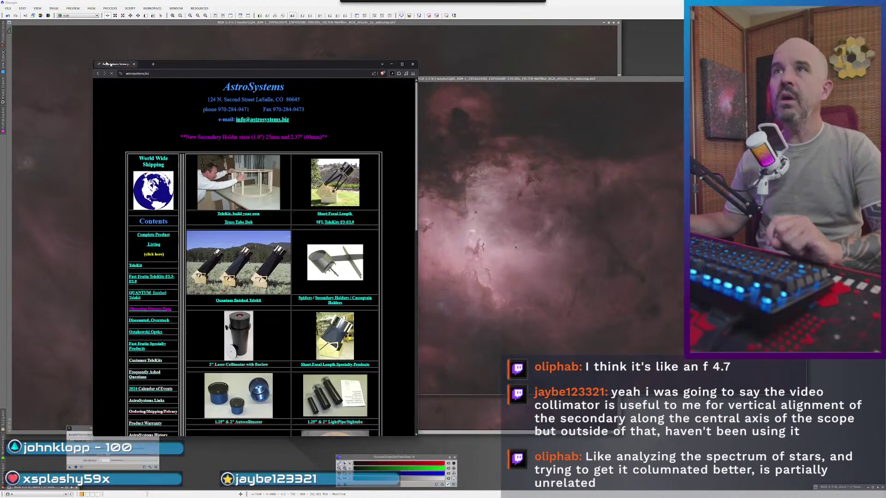
pyautogui.scroll(-1, 239, 351)
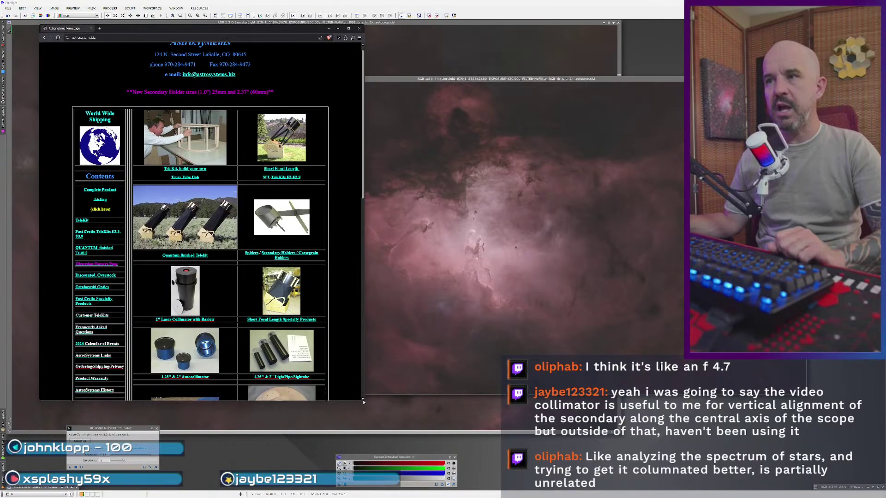
pyautogui.moveTo(363, 400); pyautogui.dragTo(627, 412)
pyautogui.hotkey('ctrl', '+')
pyautogui.hotkey('ctrl', '+')
pyautogui.hotkey('ctrl', '+')
pyautogui.hotkey('ctrl', '+')
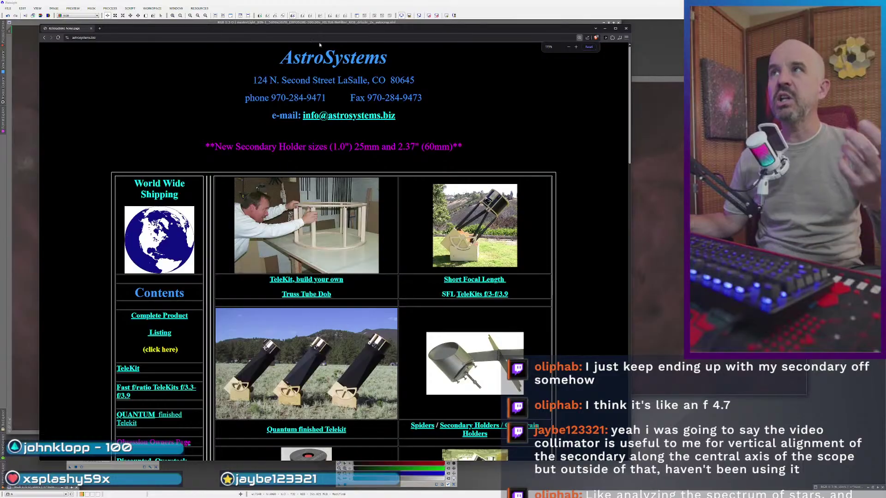
pyautogui.moveTo(323, 34); pyautogui.dragTo(289, 14)
# - Open the AstroSystems Collimating Tools page and read through to the 2" and 1.25" Autocollimator section
pyautogui.scroll(-6, 278, 293)
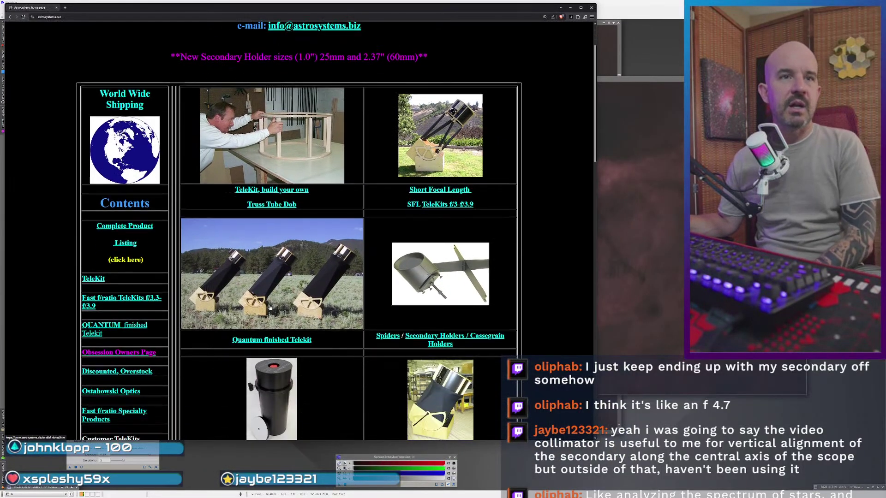
pyautogui.click(293, 322)
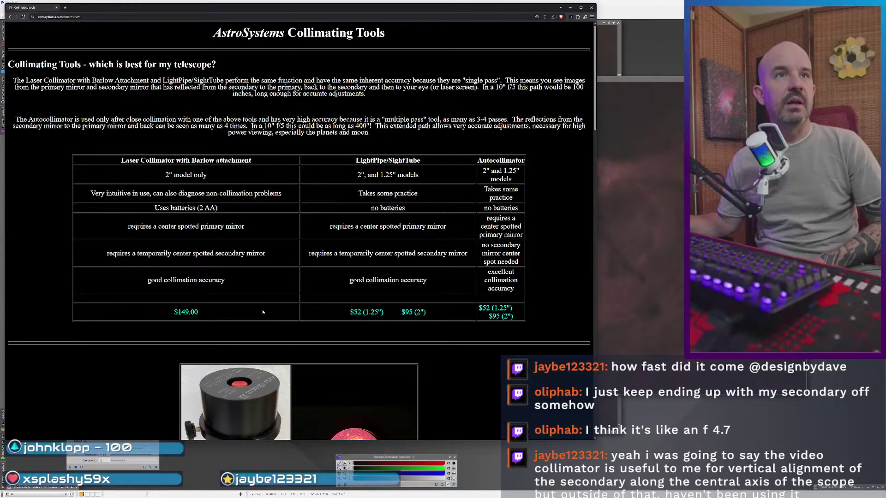
pyautogui.scroll(-10, 262, 312)
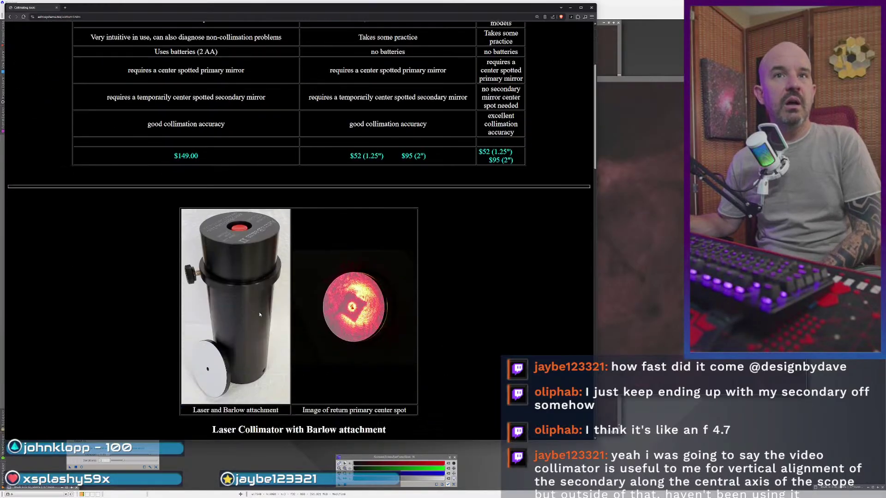
pyautogui.scroll(-10, 262, 320)
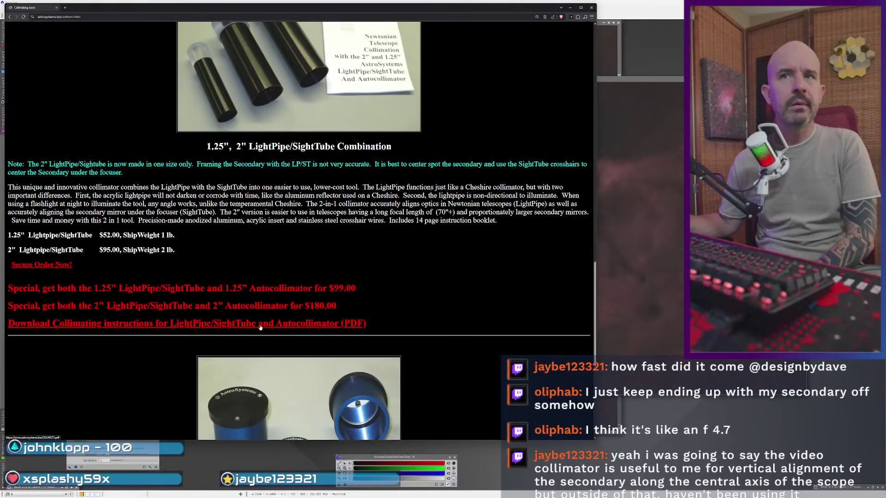
pyautogui.scroll(-2, 261, 326)
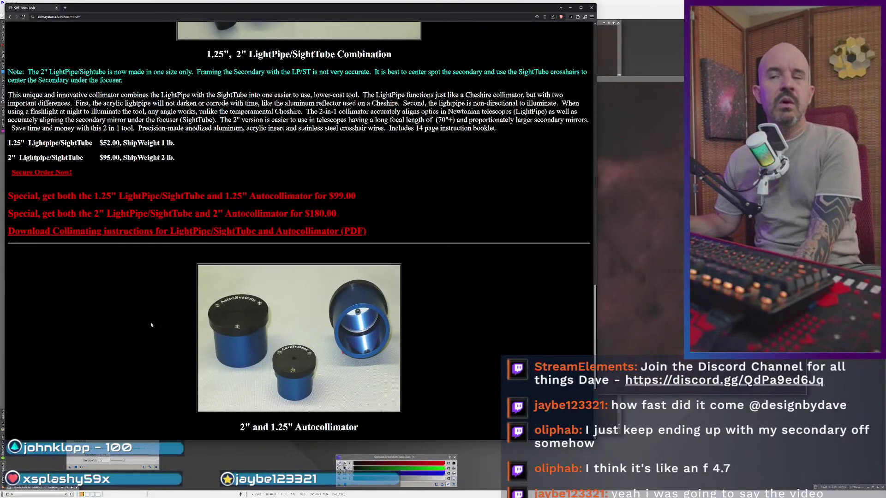
pyautogui.scroll(-3, 151, 323)
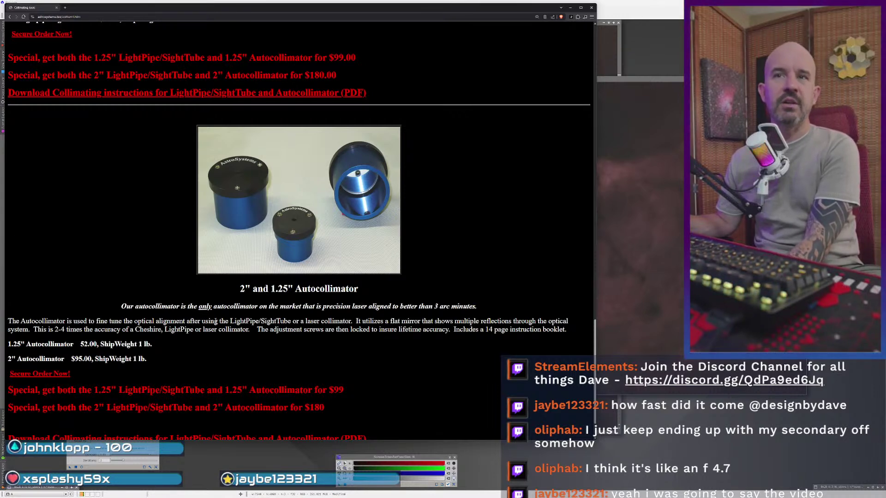
pyautogui.scroll(-1, 209, 320)
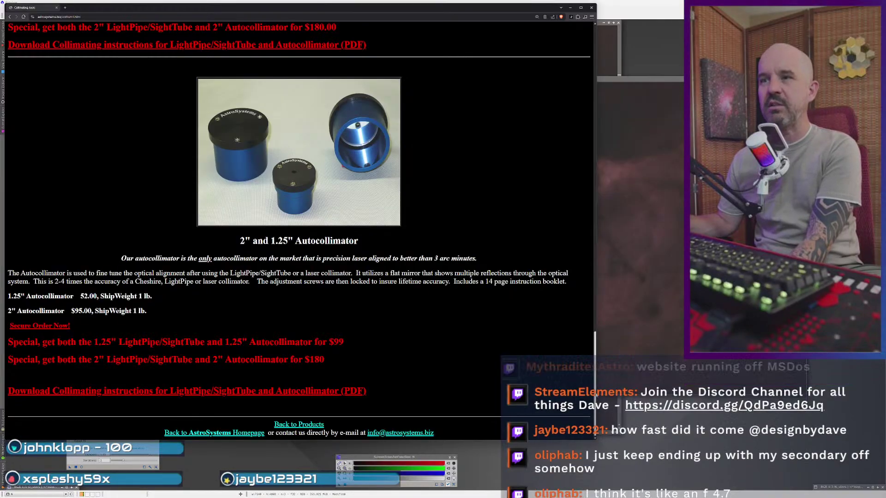
# - Review the collimator comparison table and the laser collimator, LightPipe/SightTube and Autocollimator sections again
pyautogui.scroll(15, 577, 360)
pyautogui.scroll(-15, 565, 333)
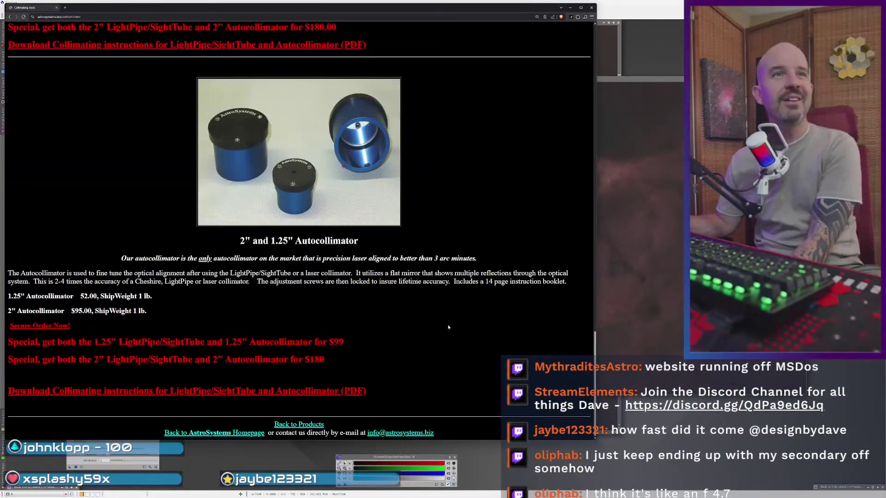
pyautogui.scroll(9, 448, 327)
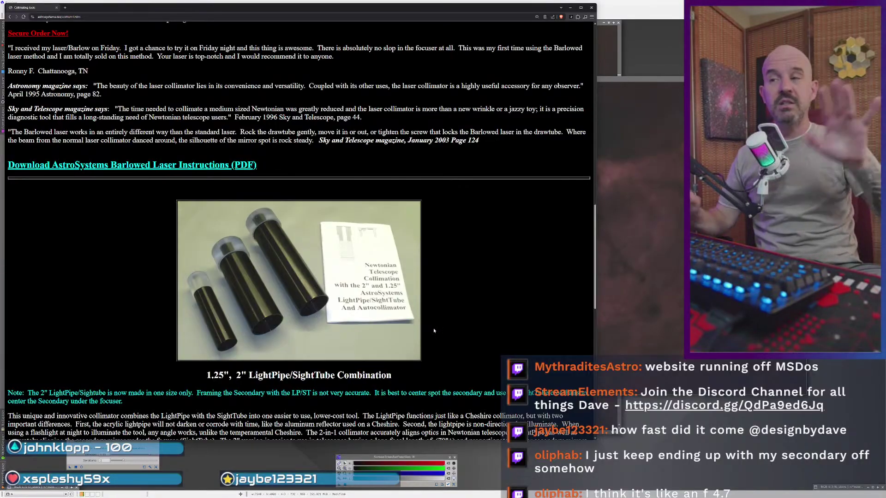
pyautogui.scroll(10, 433, 330)
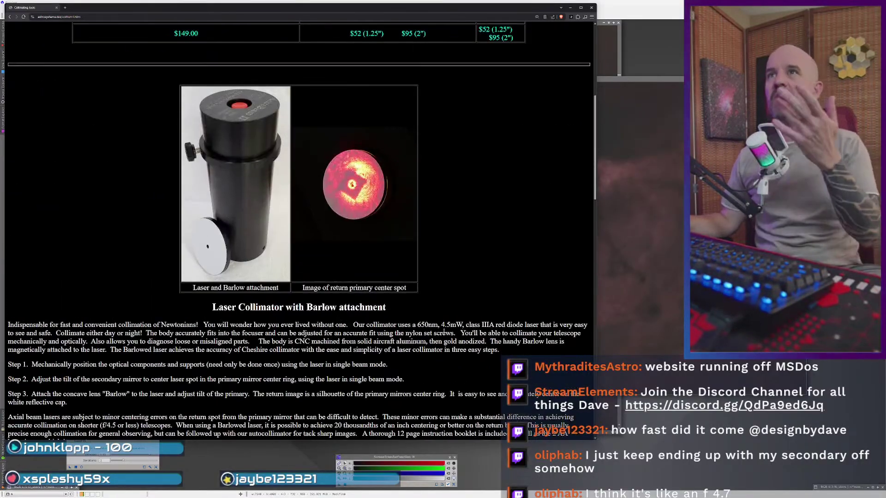
pyautogui.scroll(2, 445, 345)
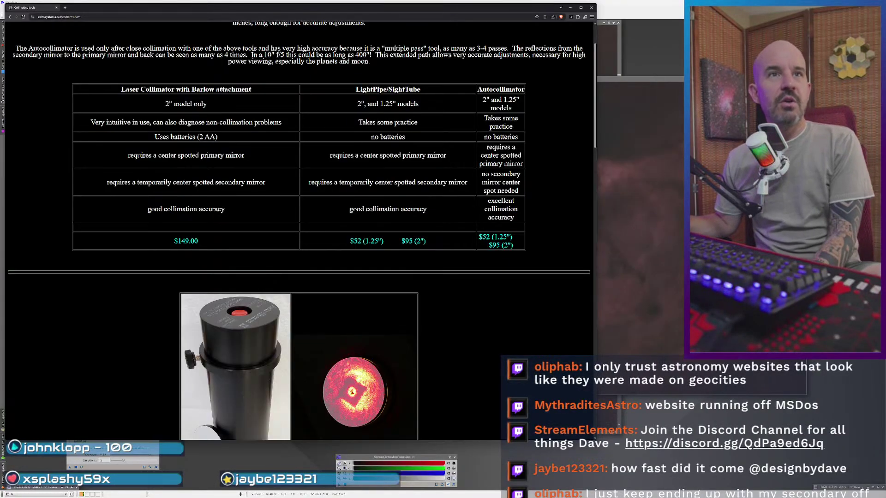
pyautogui.scroll(-7, 395, 322)
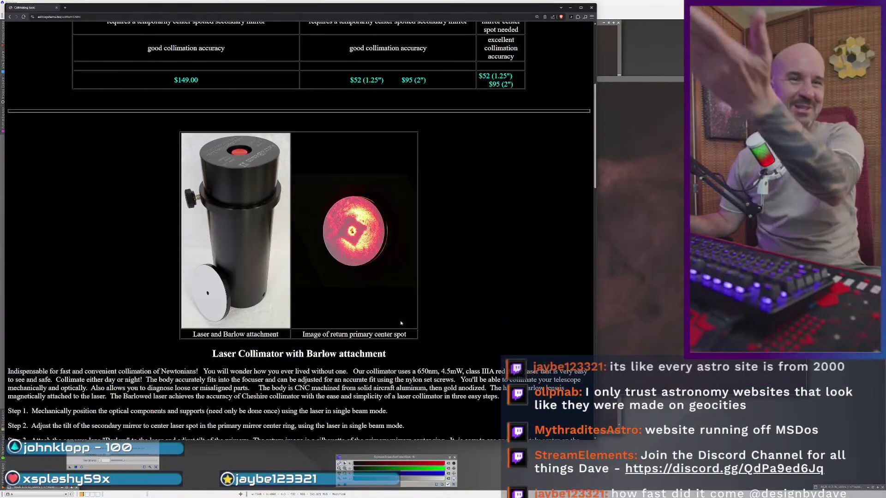
pyautogui.scroll(-12, 395, 324)
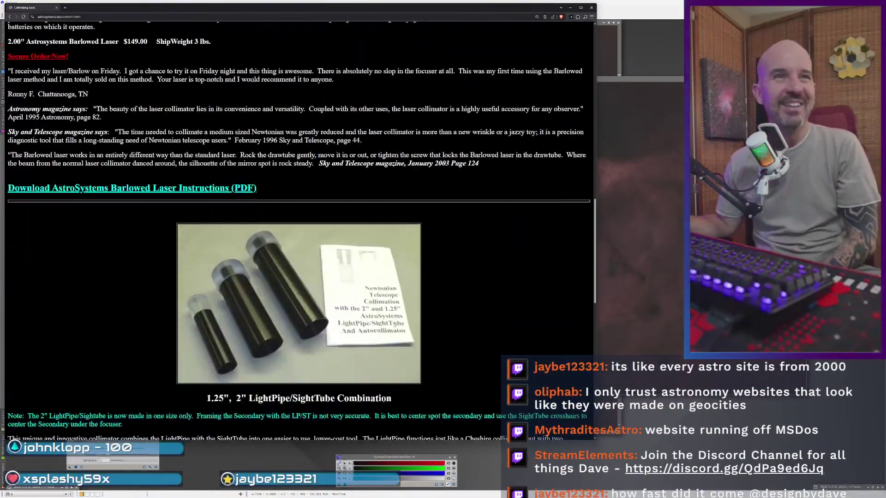
pyautogui.scroll(-5, 394, 328)
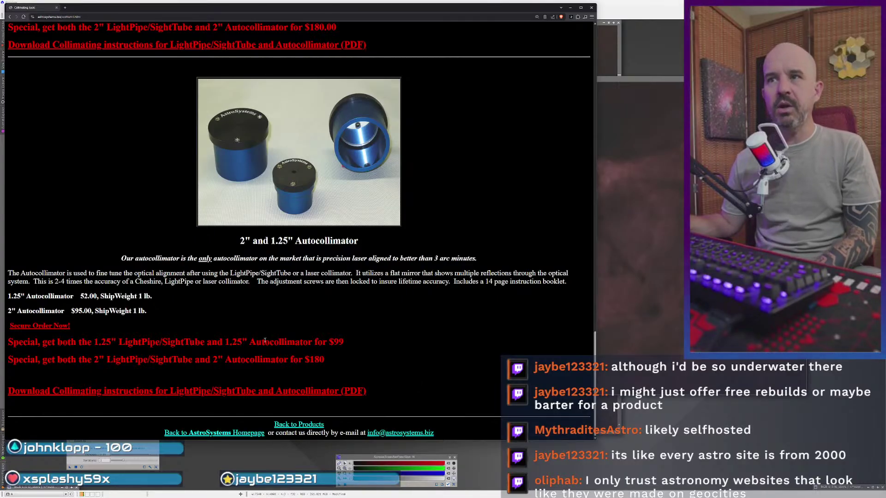
# - Check the LightPipe/SightTube and Autocollimator bundle offers and the price of the 2" Autocollimator by highlighting their text
pyautogui.moveTo(253, 342); pyautogui.dragTo(339, 343)
pyautogui.click(253, 353)
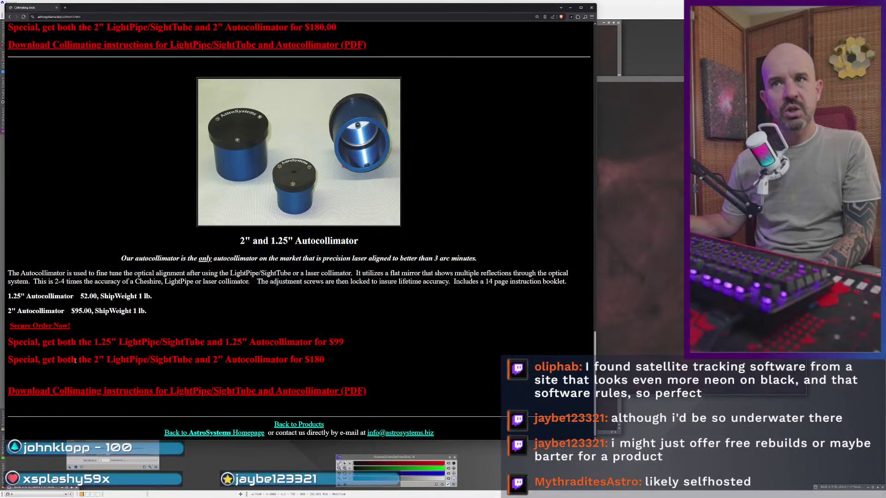
pyautogui.scroll(5, 254, 342)
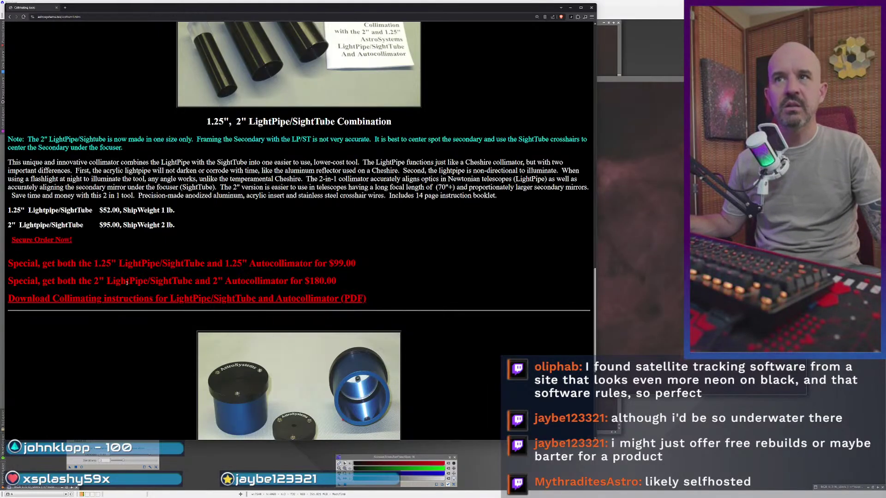
pyautogui.moveTo(40, 283); pyautogui.dragTo(336, 282)
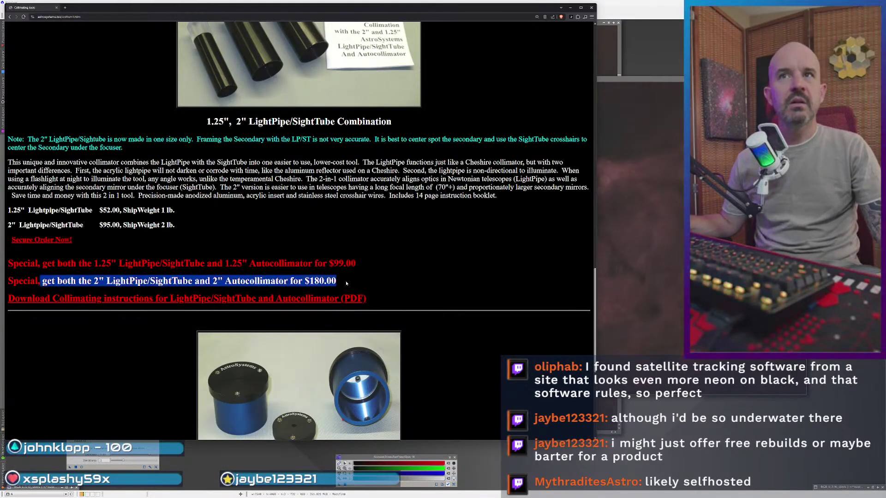
pyautogui.click(57, 226)
pyautogui.scroll(-5, 125, 240)
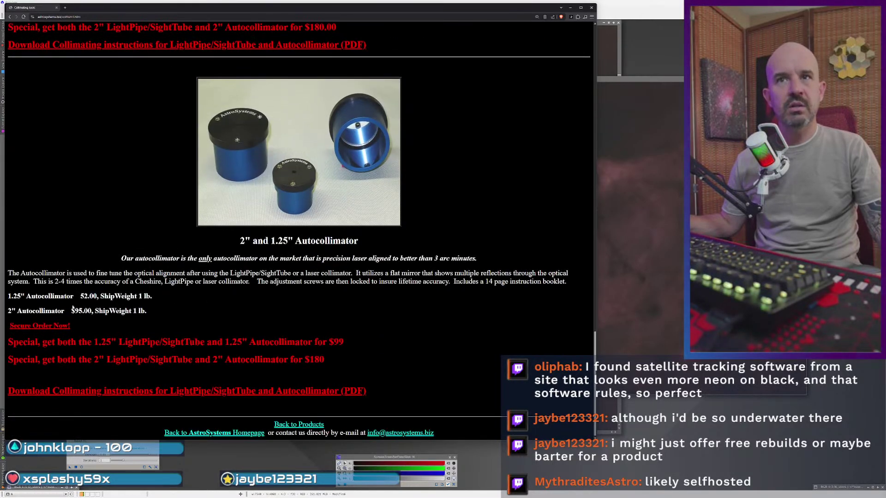
pyautogui.tripleClick(83, 311)
pyautogui.click(95, 310)
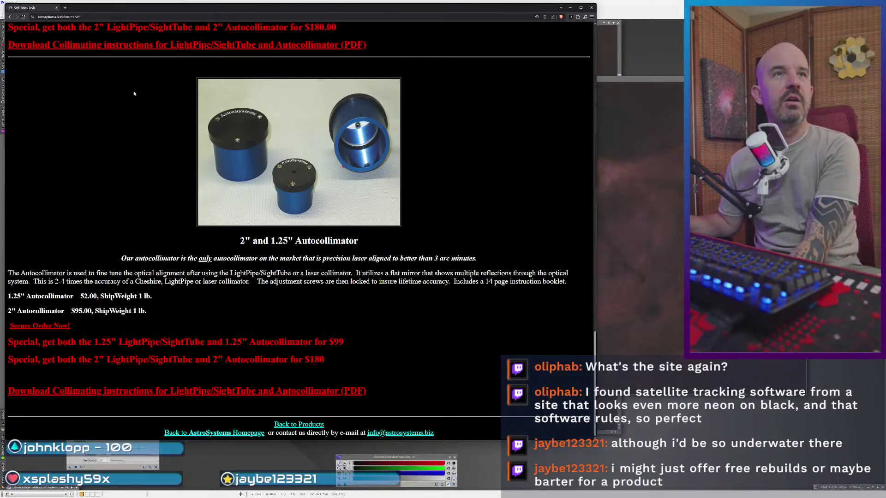
# - Take the Collimating Tools page address from the browser and share it in the stream chat
pyautogui.click(82, 17)
pyautogui.hotkey('alt', 'Tab')
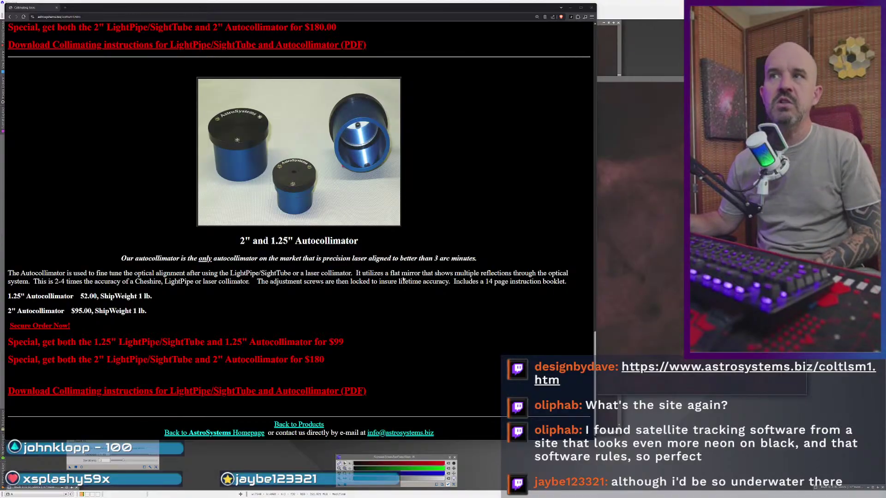
pyautogui.scroll(1, 404, 259)
pyautogui.scroll(-1, 404, 259)
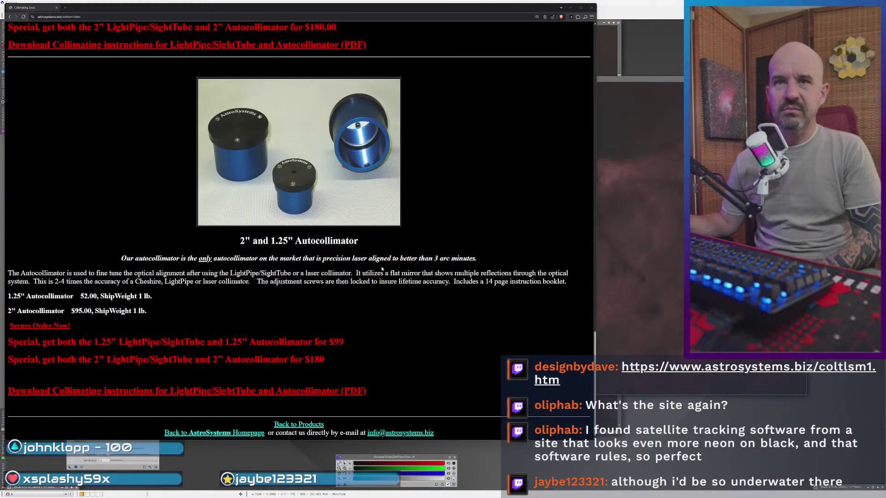
# - Look over the collimating tools from the Autocollimator up to the comparison table and back, and close the browser window
pyautogui.scroll(6, 448, 323)
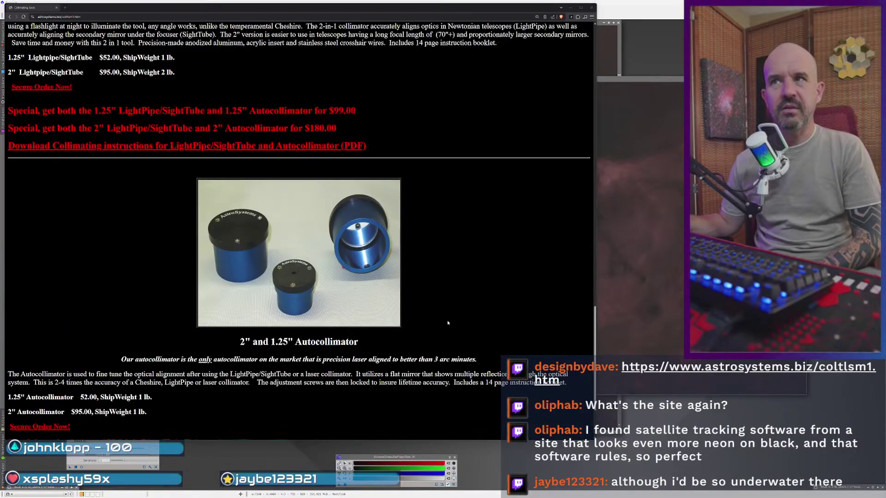
pyautogui.scroll(15, 448, 321)
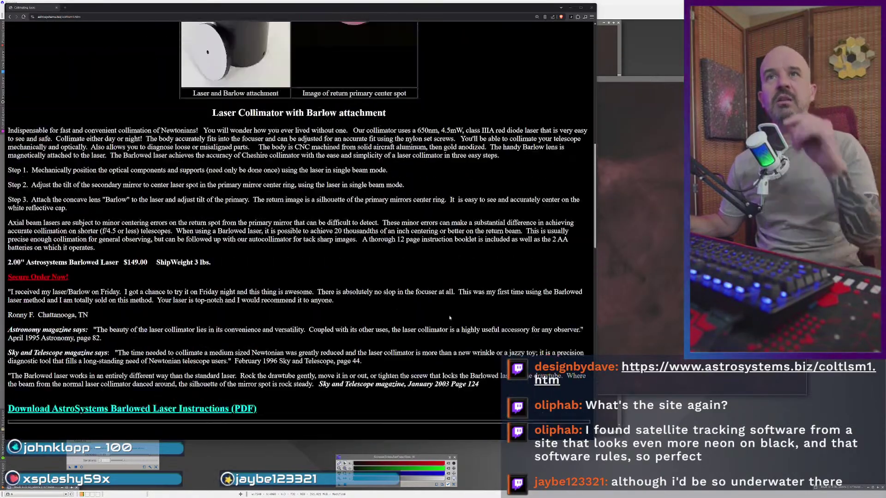
pyautogui.scroll(5, 450, 317)
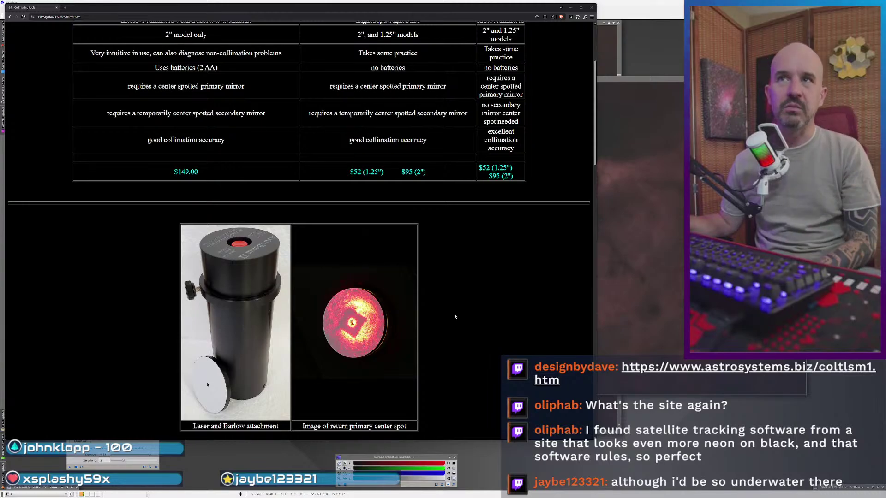
pyautogui.scroll(3, 453, 318)
pyautogui.scroll(-20, 453, 318)
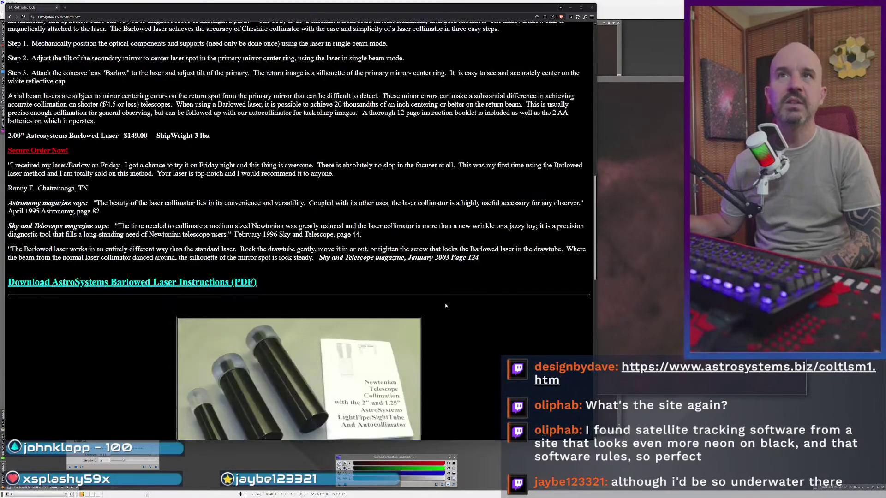
pyautogui.scroll(-3, 453, 318)
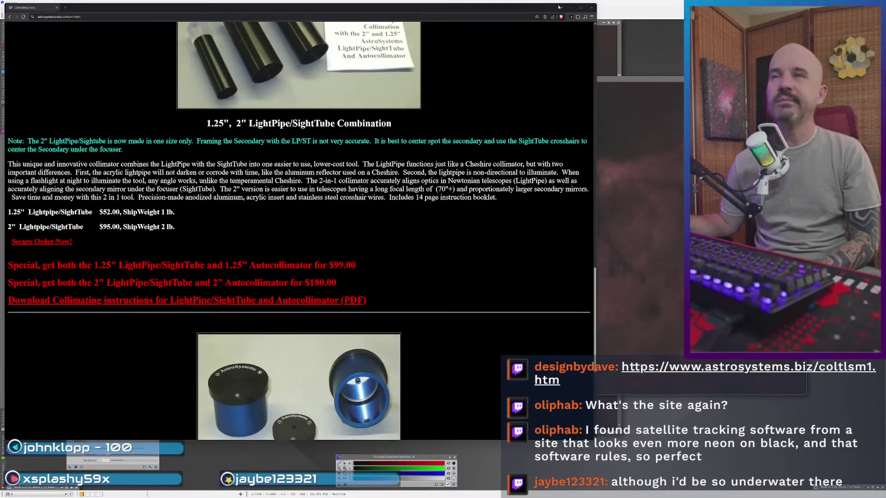
pyautogui.scroll(-3, 590, 9)
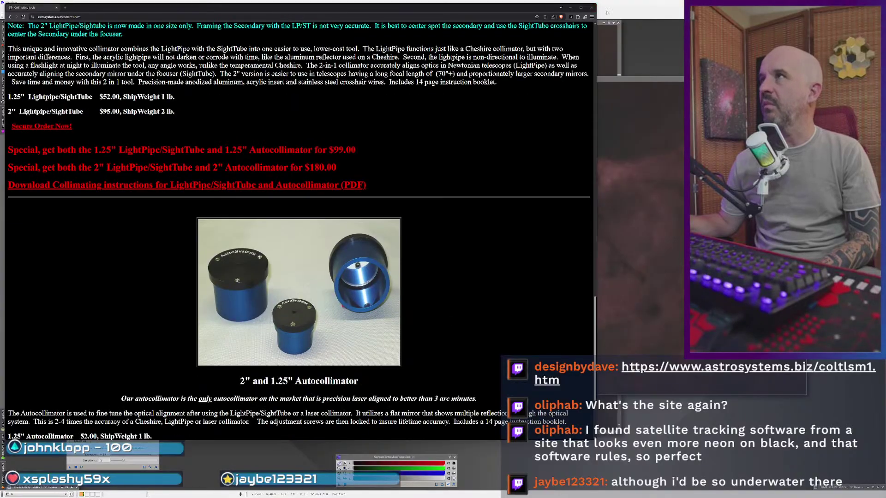
pyautogui.click(591, 8)
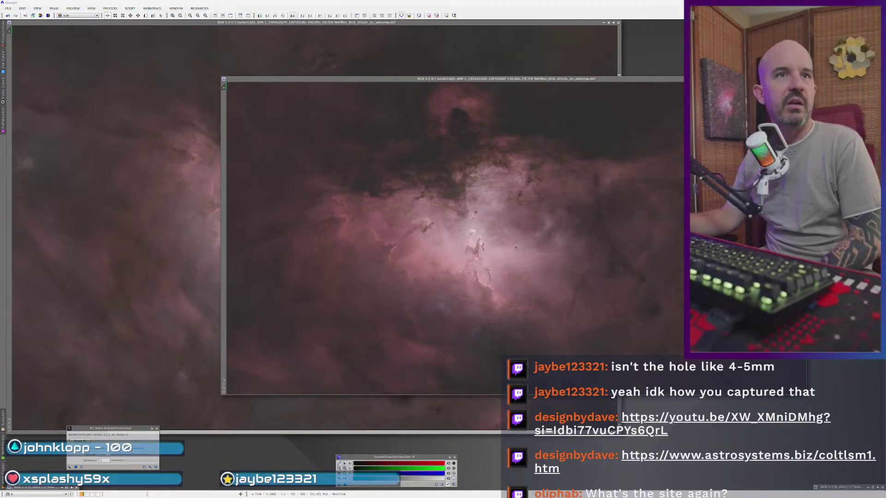
# - Move the overlapping redder Eagle Nebula stack aside and examine its Pillars of Creation up close
pyautogui.moveTo(486, 81); pyautogui.dragTo(272, 51)
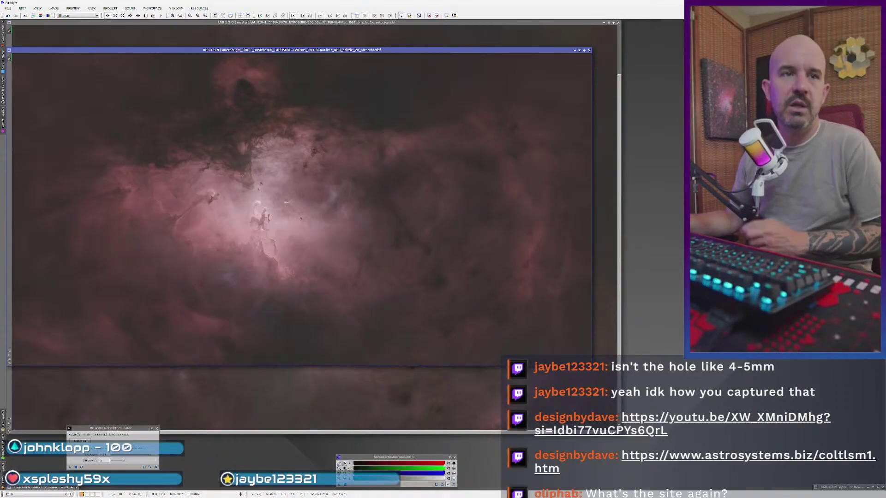
pyautogui.scroll(3, 285, 204)
pyautogui.scroll(-2, 204, 279)
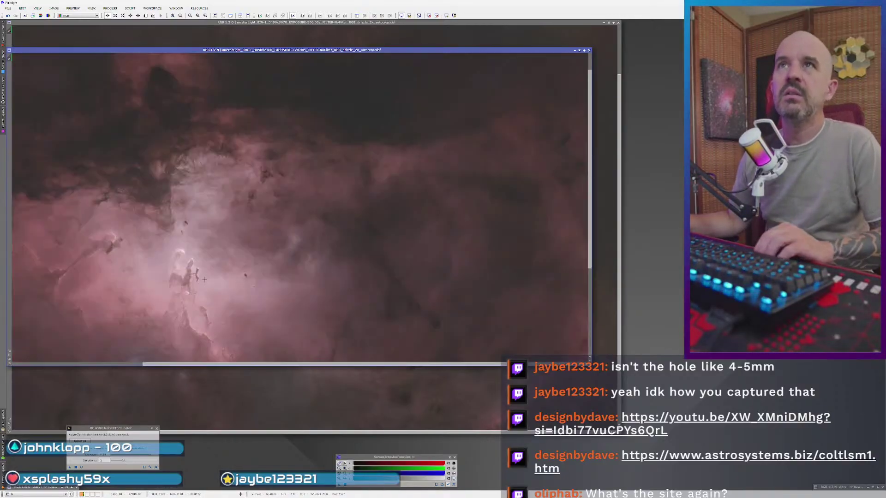
pyautogui.moveTo(198, 50); pyautogui.dragTo(435, 49)
pyautogui.scroll(2, 404, 178)
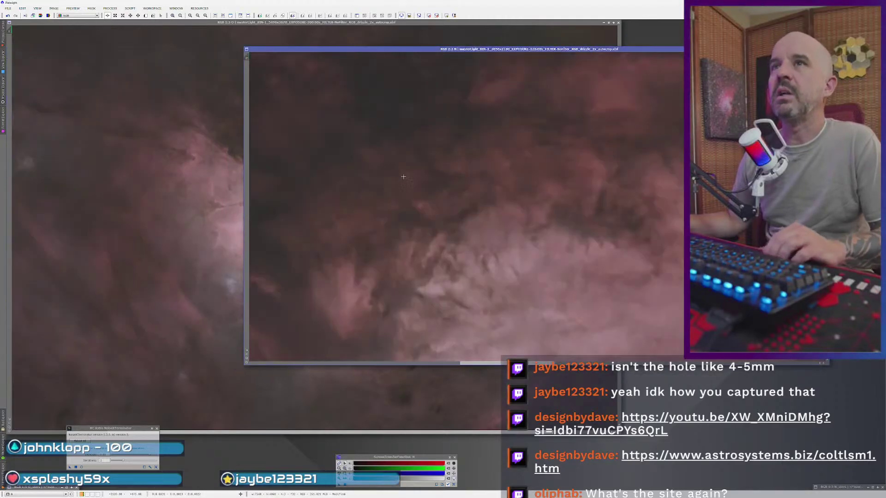
pyautogui.scroll(-2, 404, 178)
pyautogui.scroll(3, 410, 193)
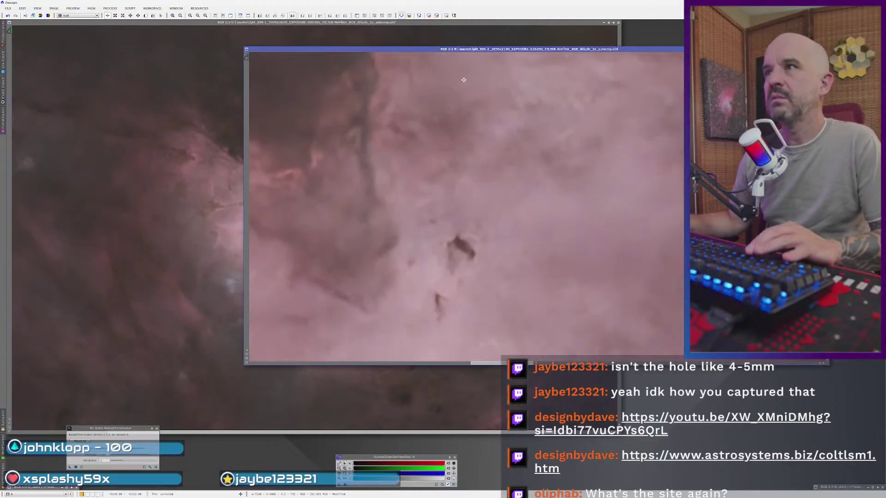
pyautogui.scroll(-1, 429, 158)
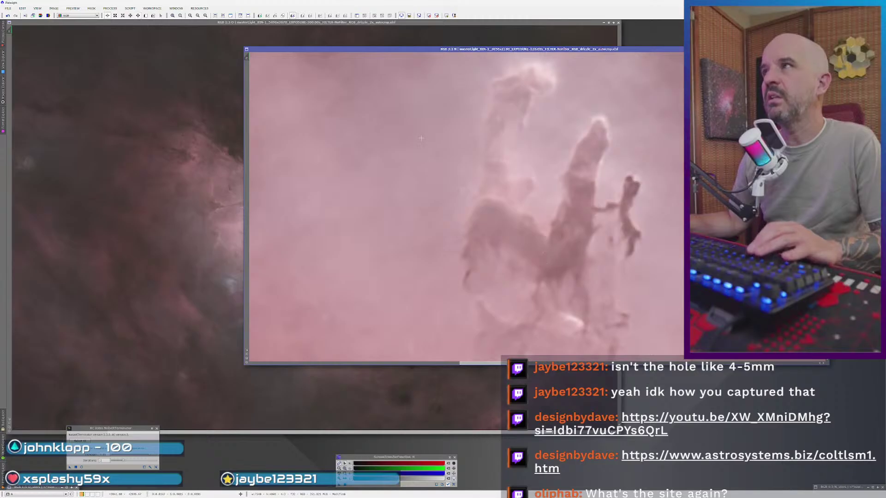
# - Bring the Pillars of Creation up close in the paler stack behind it
pyautogui.click(222, 286)
pyautogui.scroll(3, 266, 292)
pyautogui.moveTo(286, 346); pyautogui.dragTo(304, 185)
pyautogui.click(637, 136)
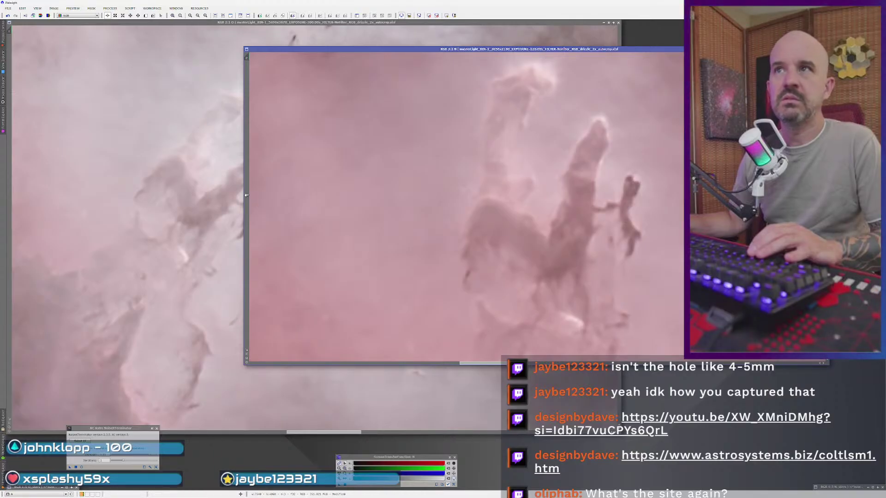
# - Resize and reposition the two image windows so both stacks show the pillars side by side without overlapping
pyautogui.moveTo(244, 195); pyautogui.dragTo(445, 195)
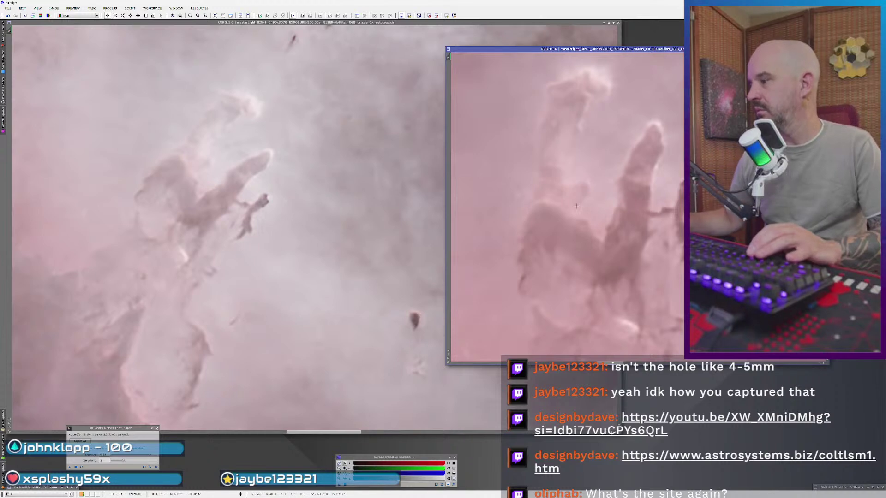
pyautogui.moveTo(571, 51); pyautogui.dragTo(402, 46)
pyautogui.click(193, 208)
pyautogui.scroll(2, 194, 209)
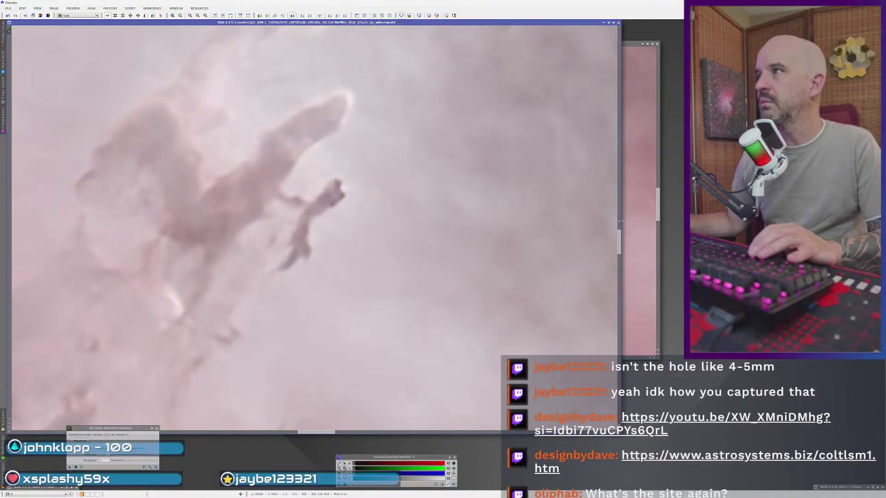
pyautogui.click(402, 217)
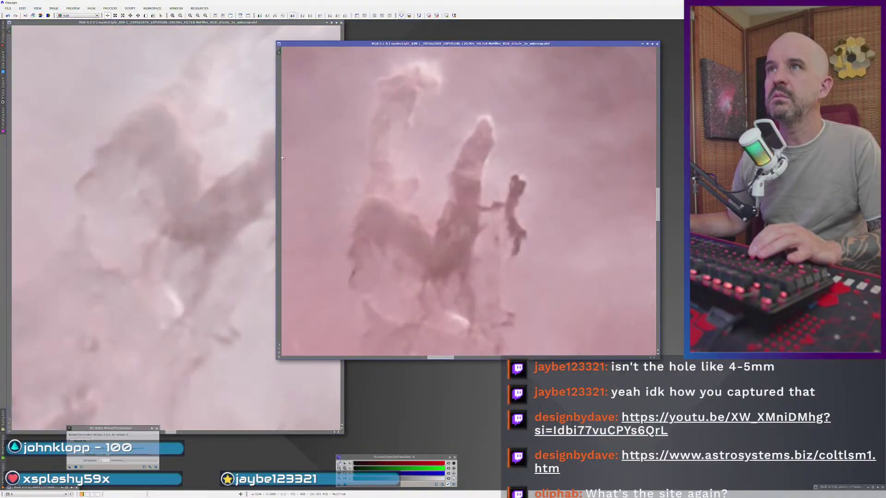
pyautogui.moveTo(361, 44); pyautogui.dragTo(440, 44)
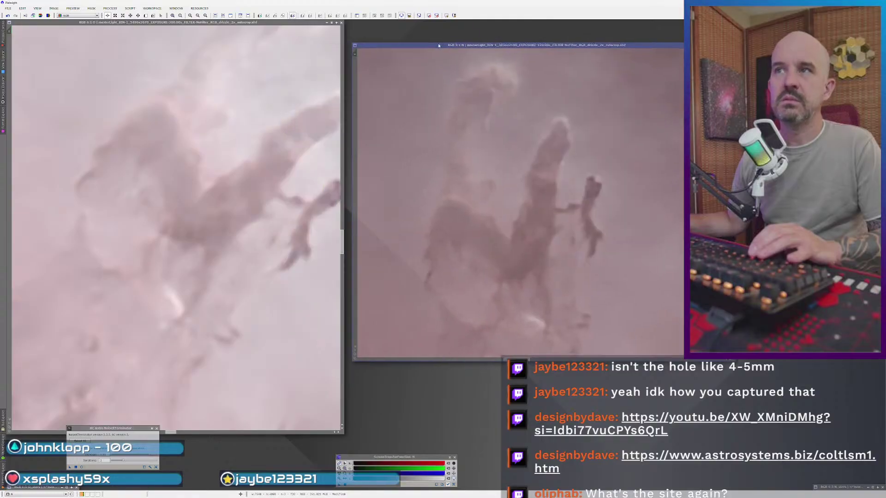
# - Match the paler stack's magnification to the redder one and compare the pillars' detail
pyautogui.click(223, 236)
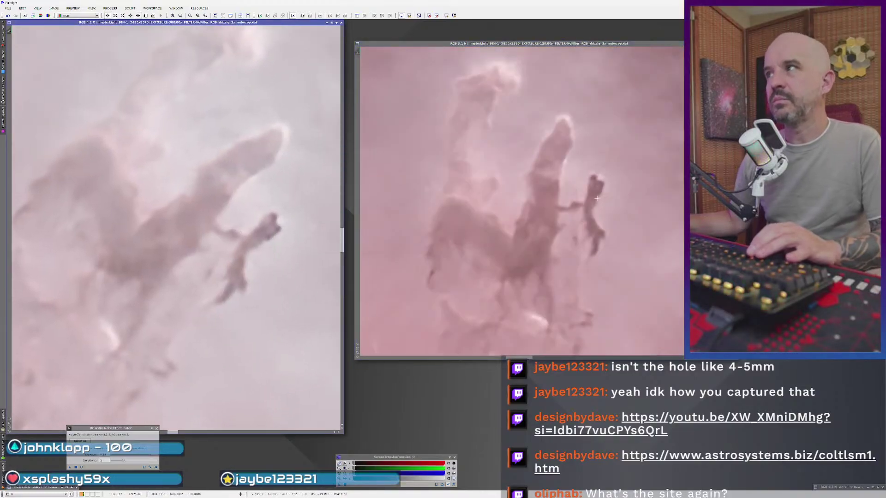
pyautogui.scroll(-2, 263, 272)
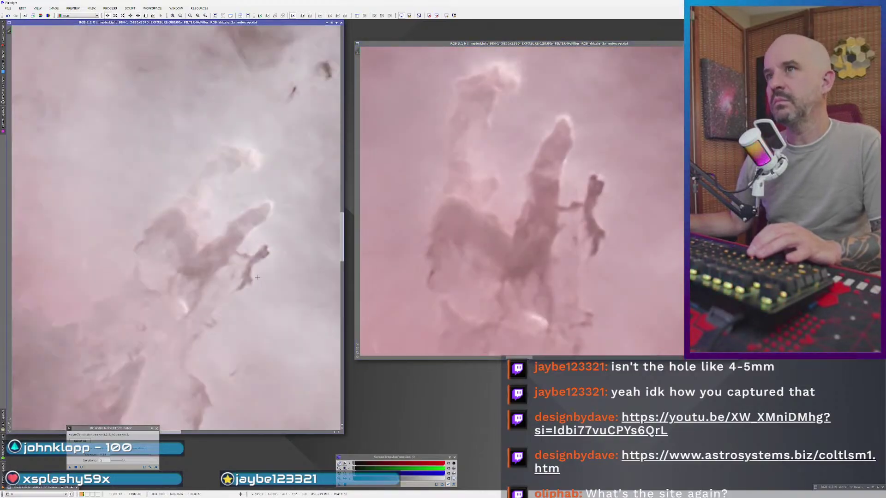
pyautogui.scroll(1, 246, 304)
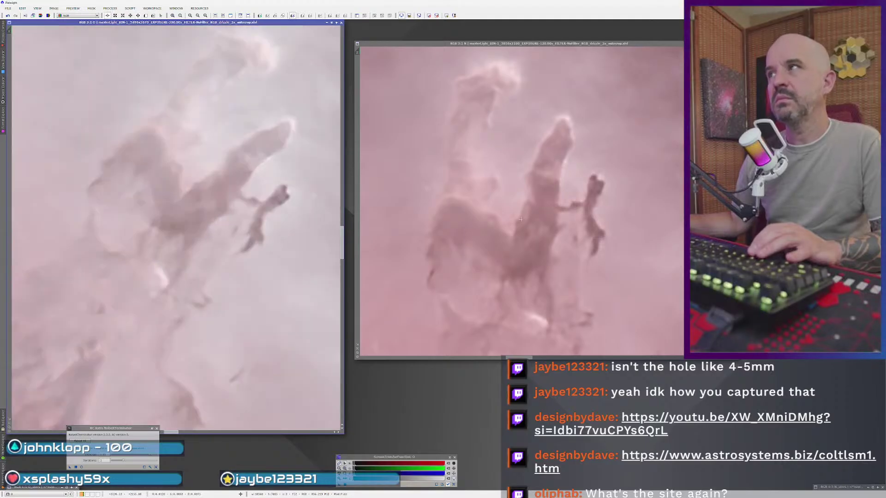
pyautogui.scroll(1, 589, 215)
pyautogui.scroll(-1, 590, 215)
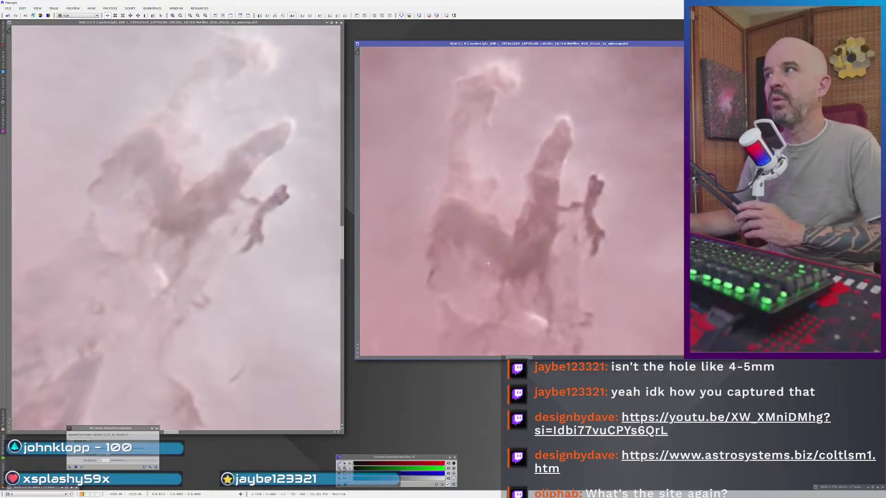
# - Compare both stacks along the gas ridge below the pillars, down to the small dark knots
pyautogui.moveTo(248, 337); pyautogui.dragTo(285, 256)
pyautogui.moveTo(544, 304); pyautogui.dragTo(519, 189)
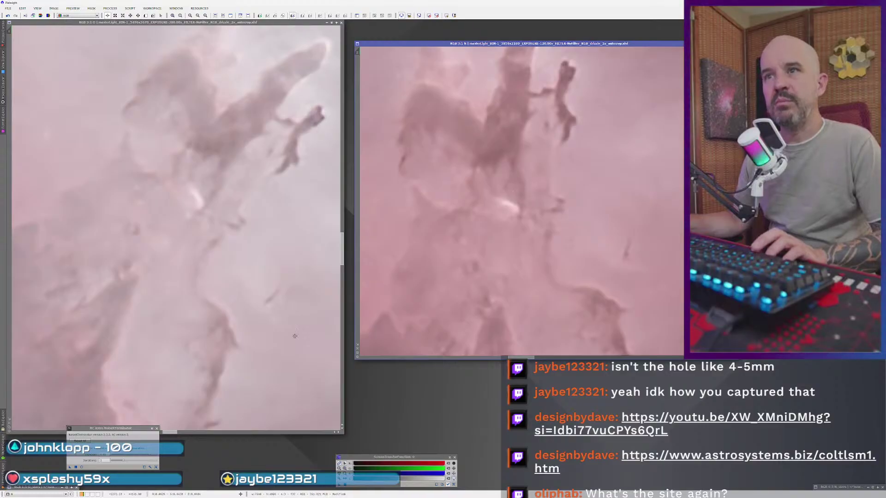
pyautogui.moveTo(276, 361); pyautogui.dragTo(279, 299)
pyautogui.moveTo(563, 329); pyautogui.dragTo(549, 287)
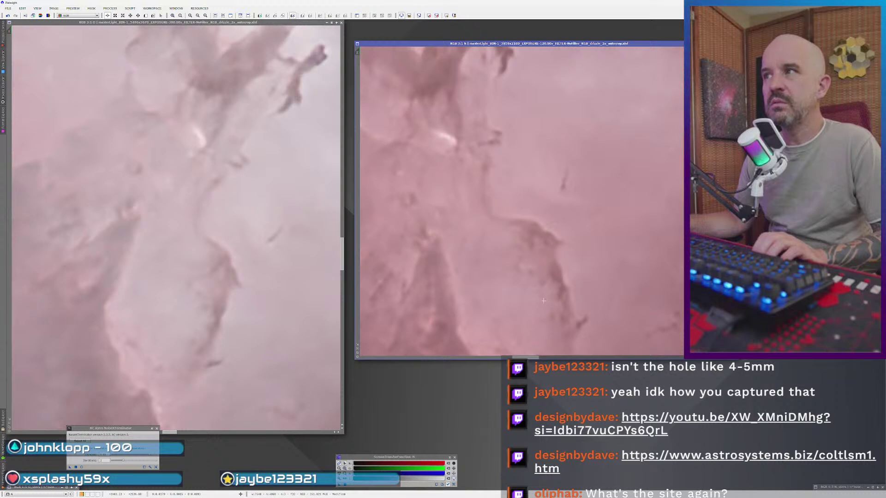
pyautogui.moveTo(225, 364); pyautogui.dragTo(218, 307)
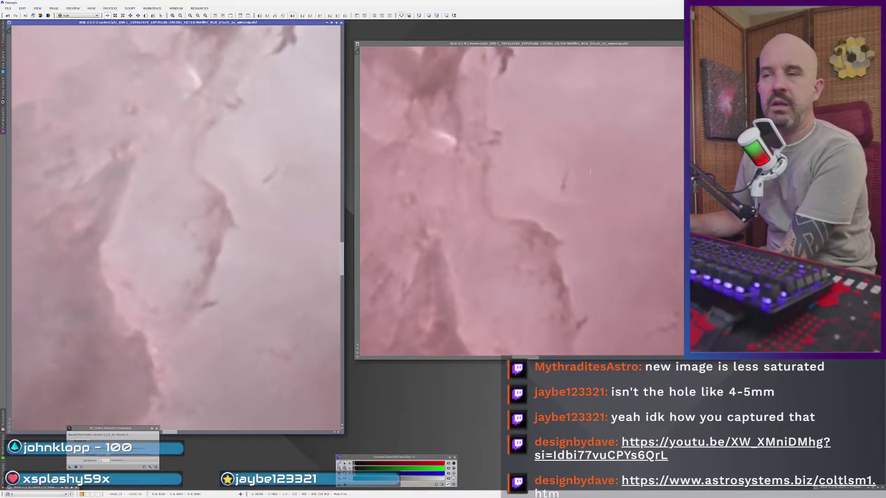
pyautogui.moveTo(478, 291); pyautogui.dragTo(432, 209)
pyautogui.moveTo(265, 352); pyautogui.dragTo(237, 271)
pyautogui.moveTo(219, 354); pyautogui.dragTo(246, 259)
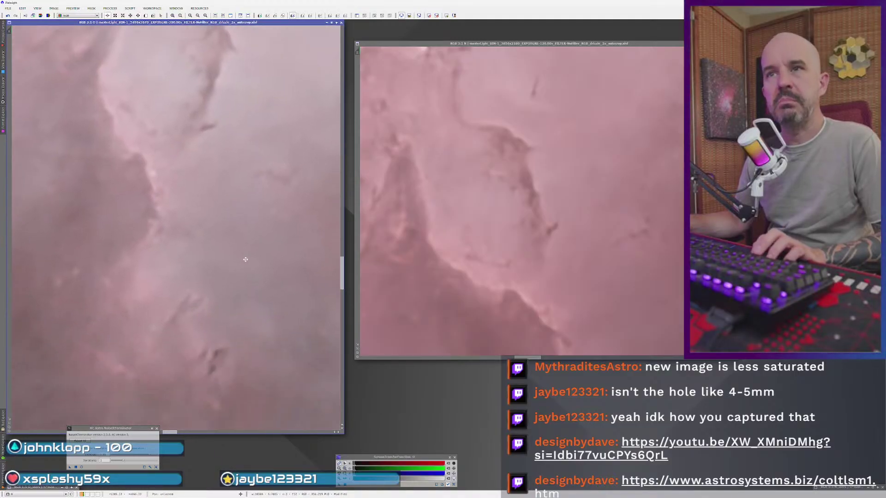
pyautogui.moveTo(499, 212); pyautogui.dragTo(592, 331)
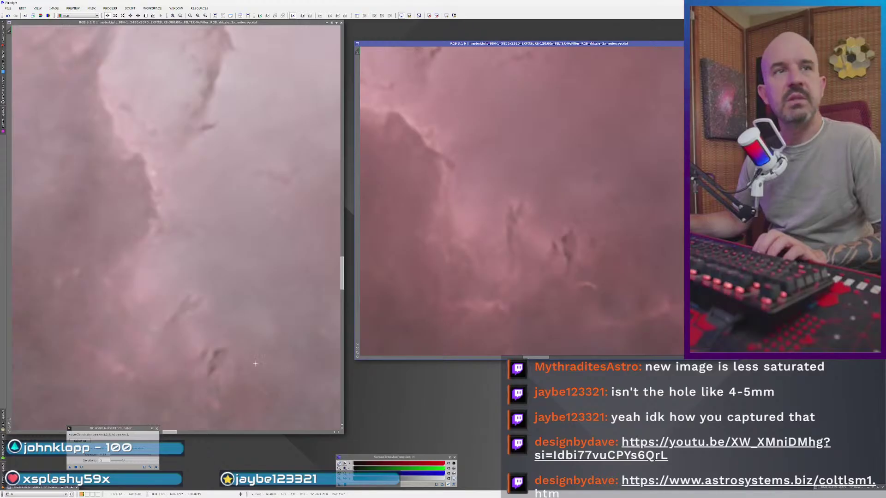
# - Locate the dark cloud with the bright curved rim above the pillars in the paler stack
pyautogui.scroll(-1, 219, 353)
pyautogui.scroll(-1, 219, 352)
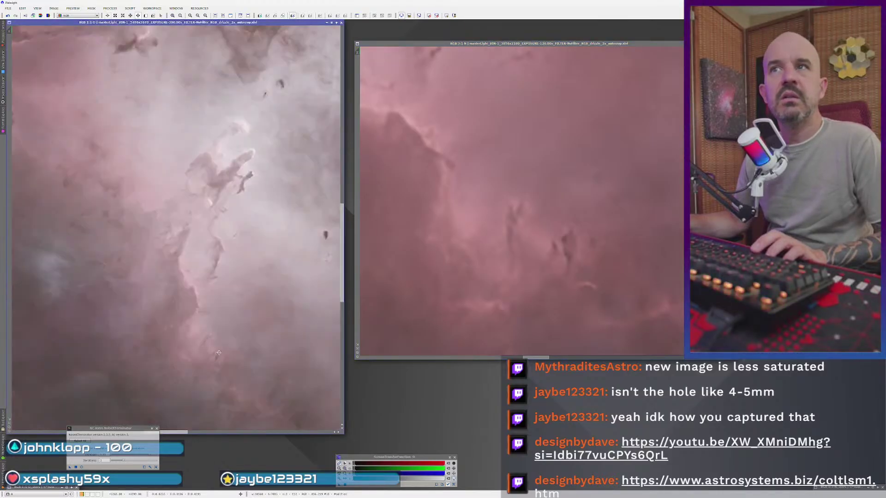
pyautogui.scroll(-1, 221, 160)
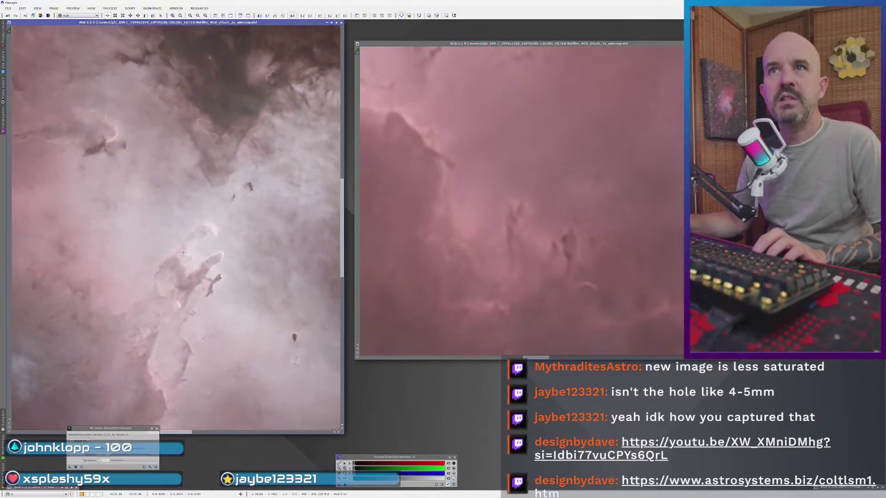
pyautogui.moveTo(126, 252); pyautogui.dragTo(239, 318)
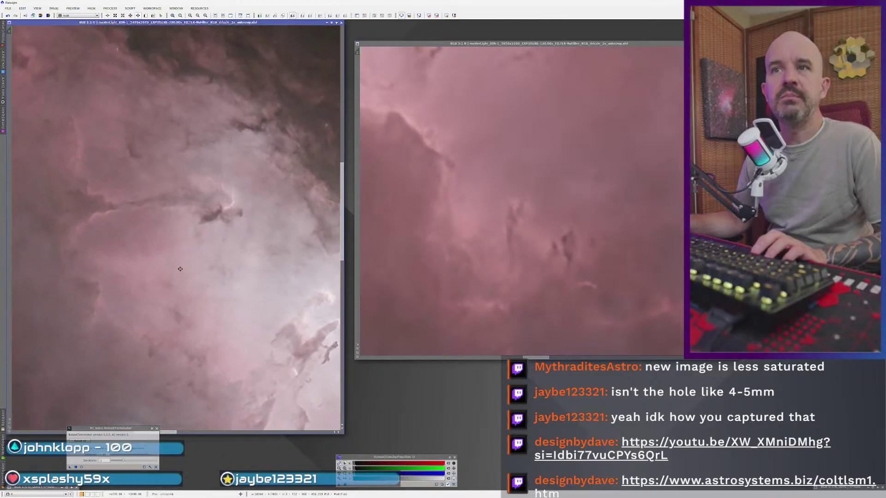
pyautogui.scroll(-3, 265, 261)
pyautogui.scroll(4, 280, 206)
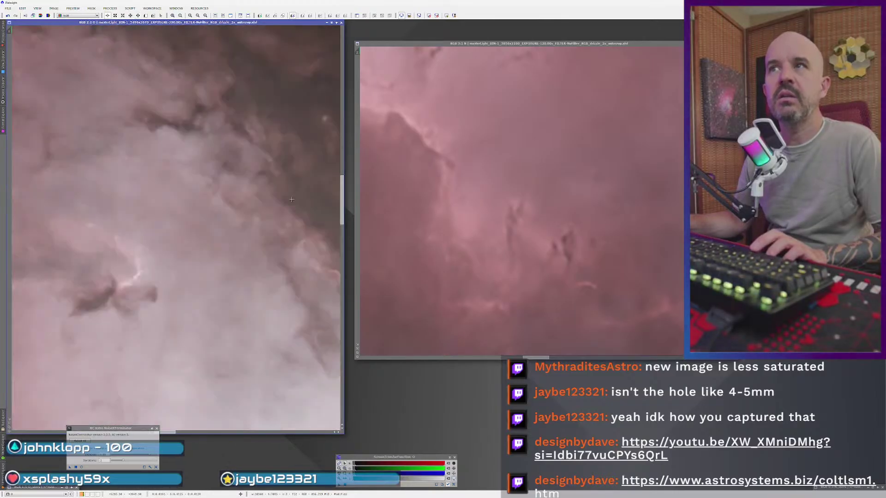
# - Find the same bright-rimmed dark cloud in the redder stack and show it at a comparable magnification
pyautogui.scroll(-3, 466, 175)
pyautogui.scroll(3, 455, 185)
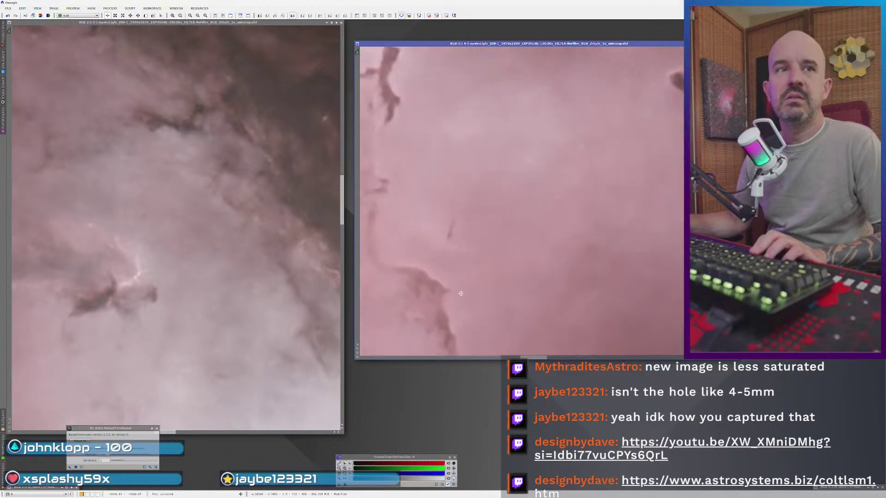
pyautogui.scroll(-3, 455, 185)
pyautogui.scroll(3, 609, 213)
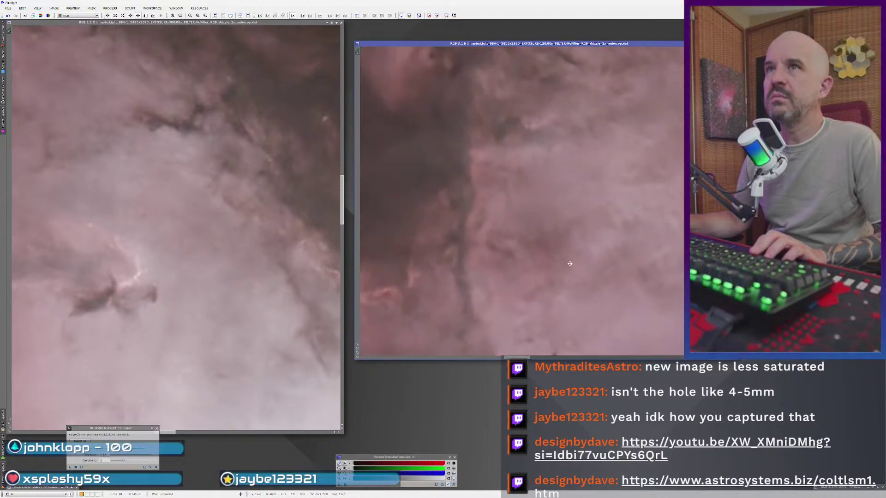
pyautogui.scroll(-3, 609, 213)
pyautogui.scroll(3, 507, 185)
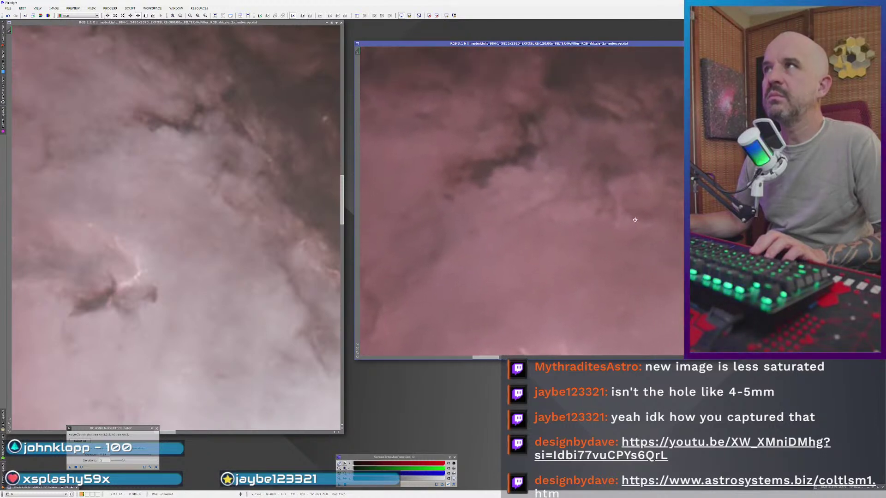
pyautogui.click(304, 235)
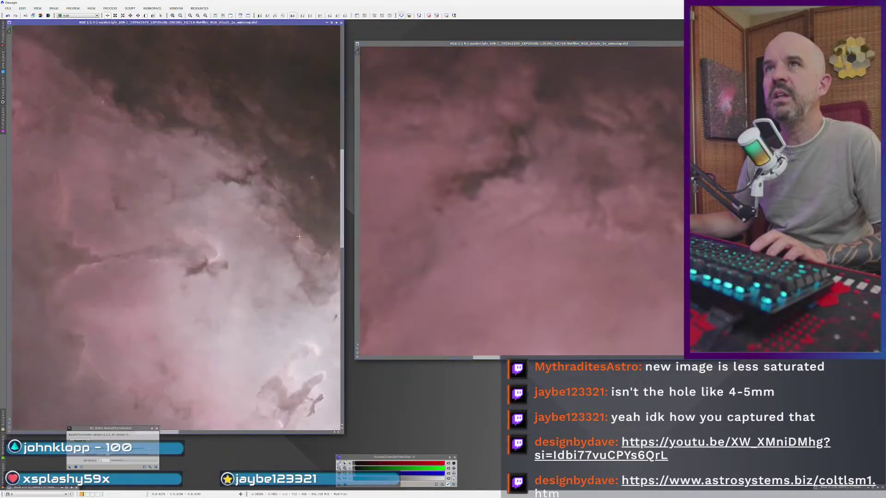
pyautogui.click(510, 198)
pyautogui.scroll(-1, 510, 197)
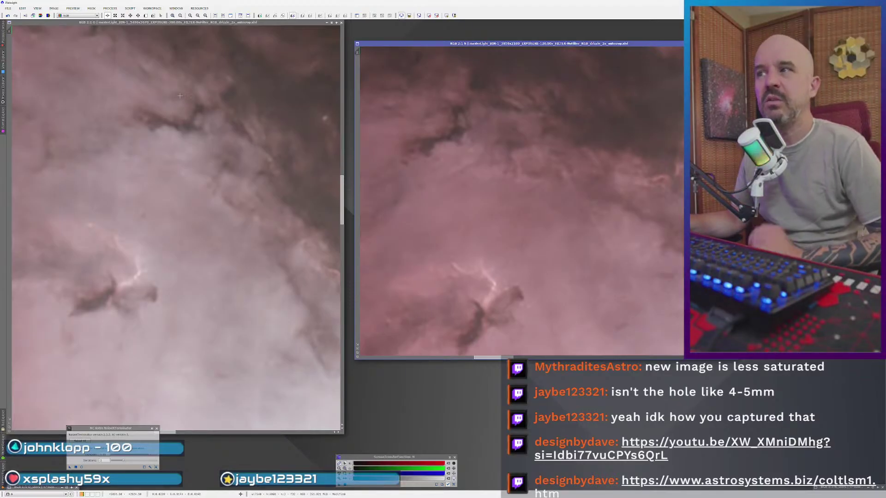
# - Compare the bright-rimmed dark cloud and its adjoining dust lane in both stacks at higher magnification
pyautogui.moveTo(246, 176); pyautogui.dragTo(269, 103)
pyautogui.moveTo(239, 240); pyautogui.dragTo(262, 250)
pyautogui.moveTo(509, 324); pyautogui.dragTo(501, 236)
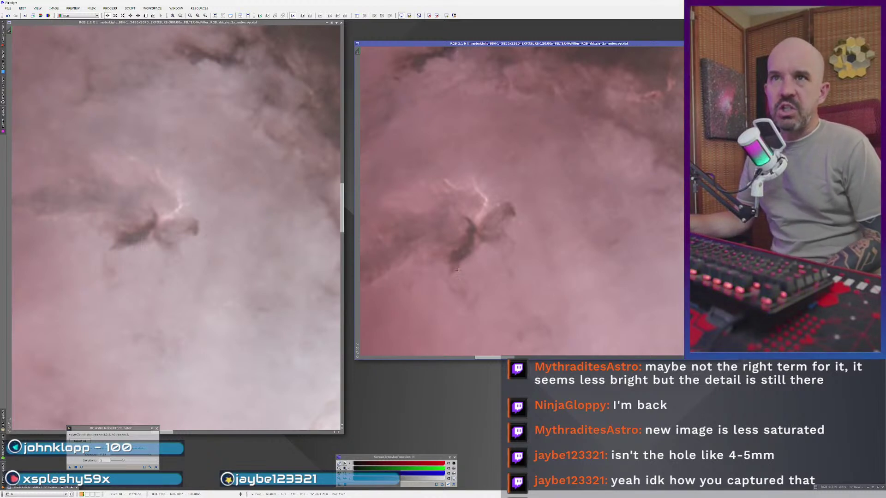
pyautogui.scroll(1, 145, 228)
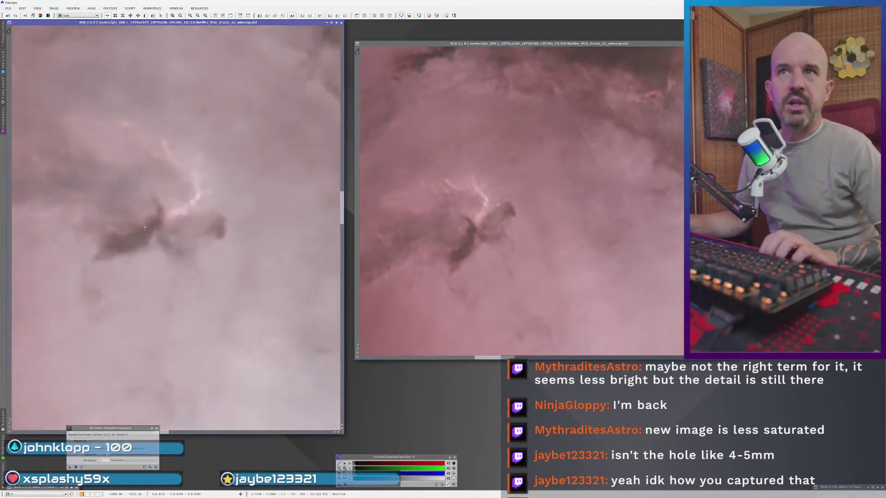
pyautogui.scroll(1, 470, 250)
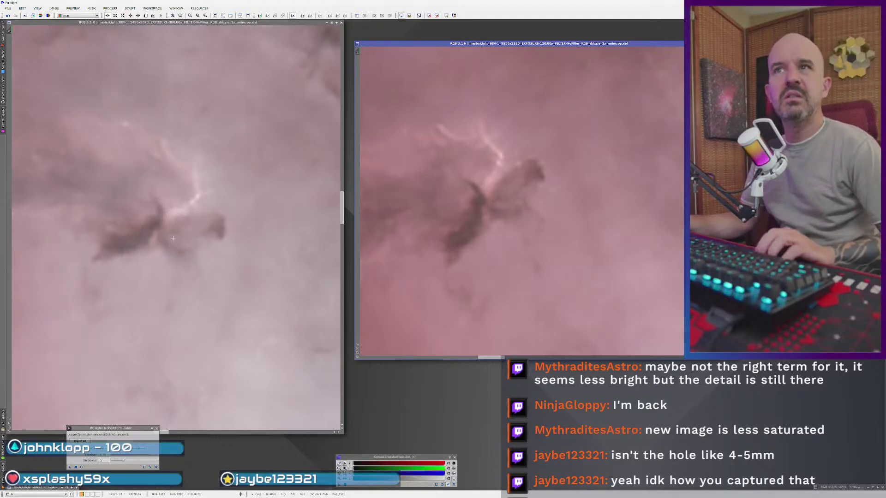
pyautogui.moveTo(213, 264); pyautogui.dragTo(255, 246)
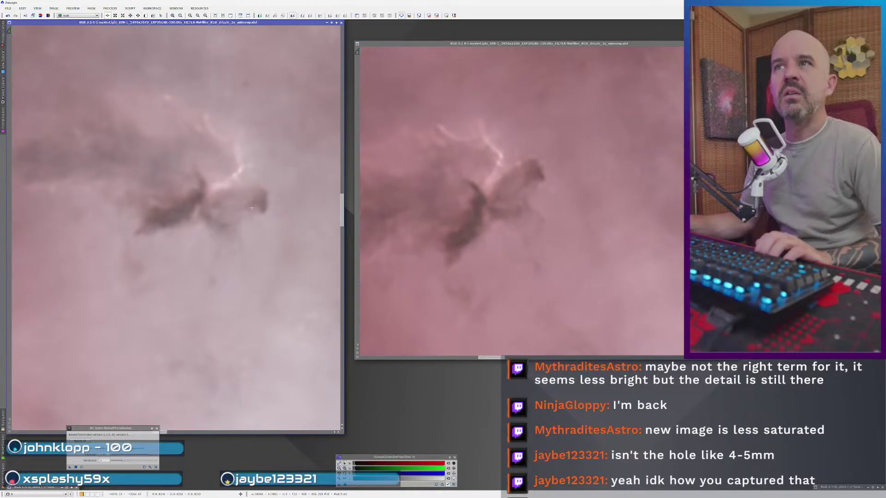
pyautogui.moveTo(531, 181); pyautogui.dragTo(440, 196)
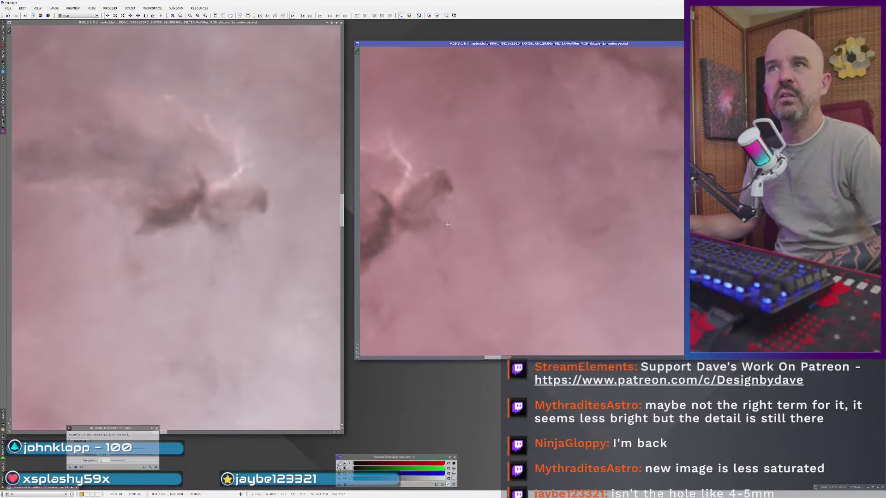
pyautogui.moveTo(185, 184); pyautogui.dragTo(314, 299)
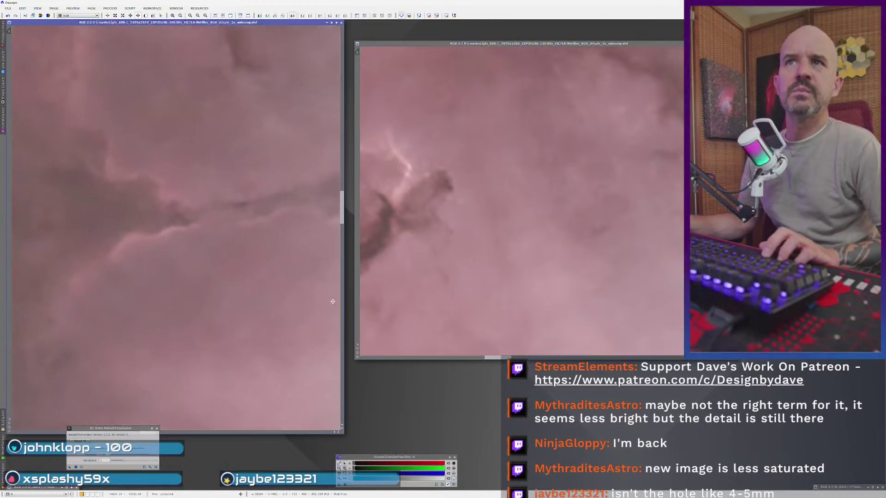
pyautogui.moveTo(415, 106); pyautogui.dragTo(484, 145)
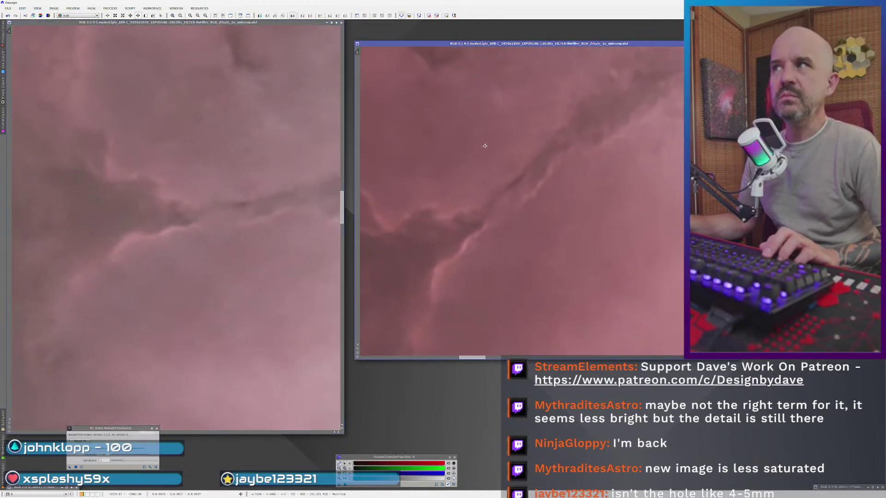
# - Follow the dust lane running away from the bright-rimmed dark cloud in the redder stack
pyautogui.moveTo(488, 243); pyautogui.dragTo(454, 248)
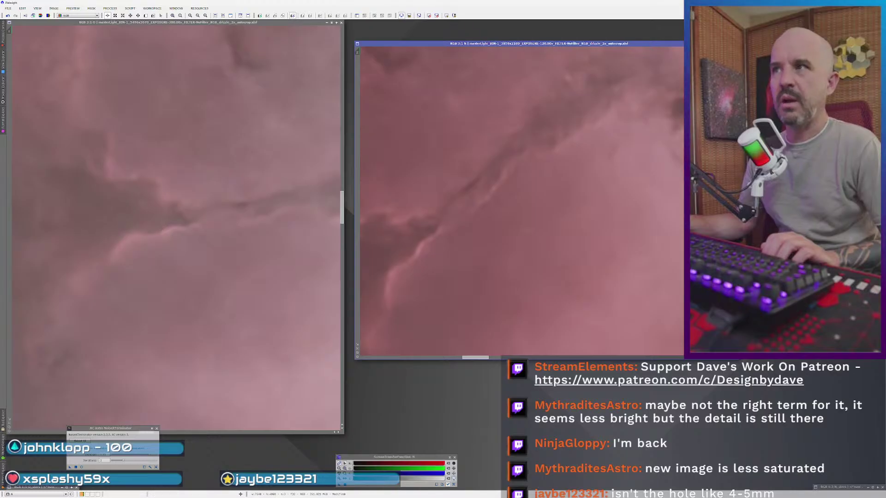
pyautogui.moveTo(413, 249); pyautogui.dragTo(488, 239)
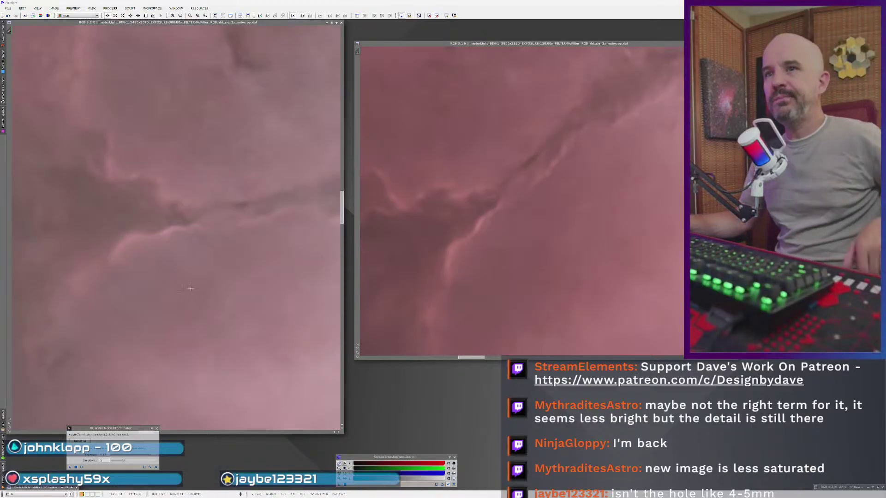
# - Locate the faint tower-shaped dark nebula in the dim outskirts of the paler stack and show it at high magnification
pyautogui.scroll(-1, 194, 249)
pyautogui.scroll(-3, 194, 249)
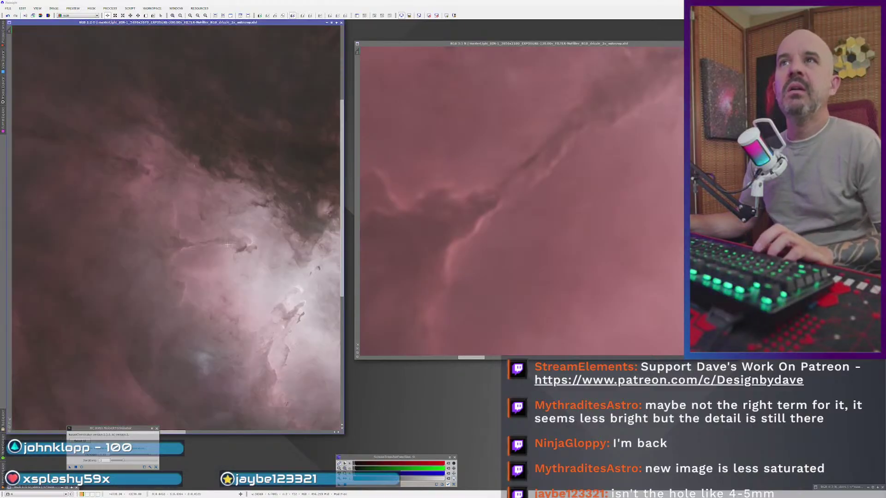
pyautogui.scroll(2, 293, 214)
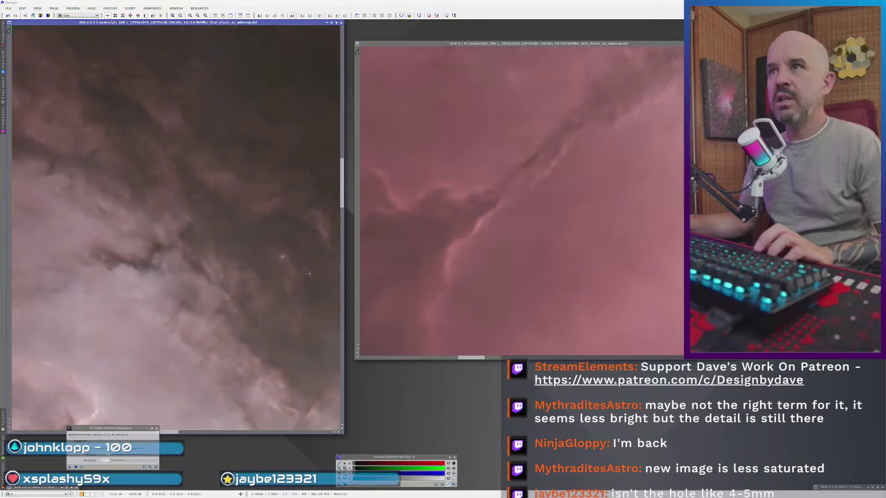
pyautogui.scroll(1, 162, 245)
pyautogui.scroll(-3, 189, 252)
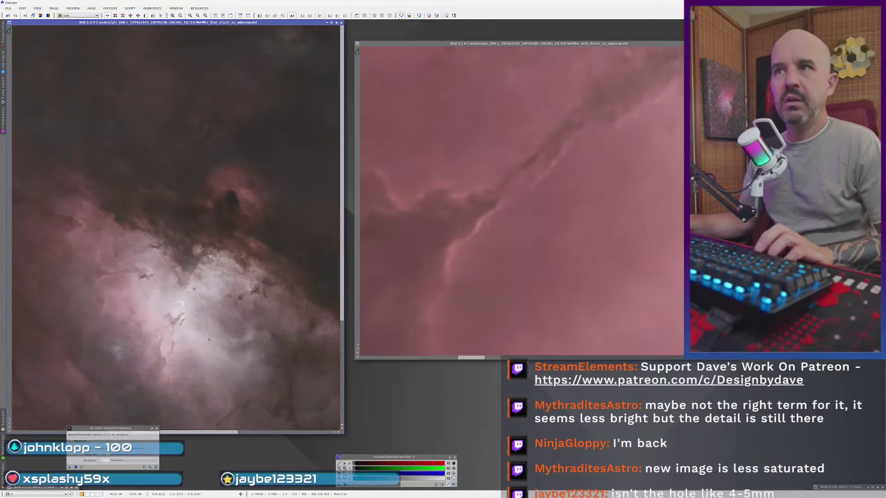
pyautogui.scroll(3, 289, 328)
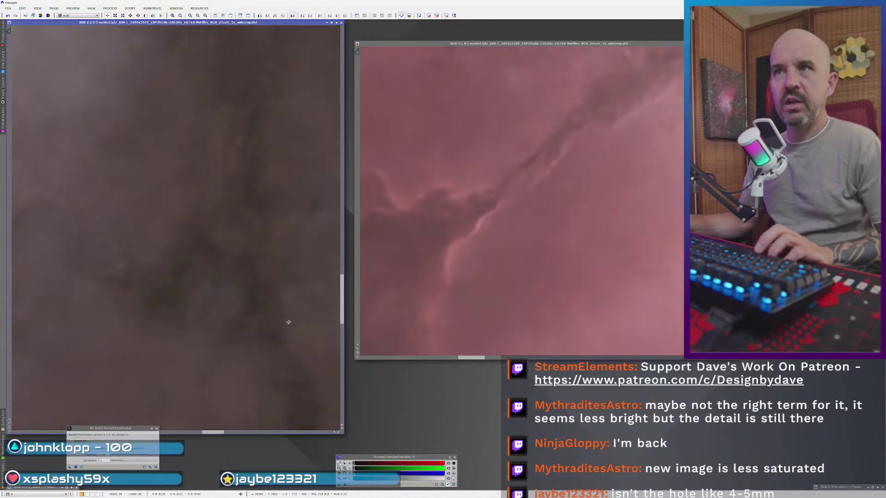
pyautogui.scroll(-3, 515, 210)
pyautogui.scroll(1, 514, 211)
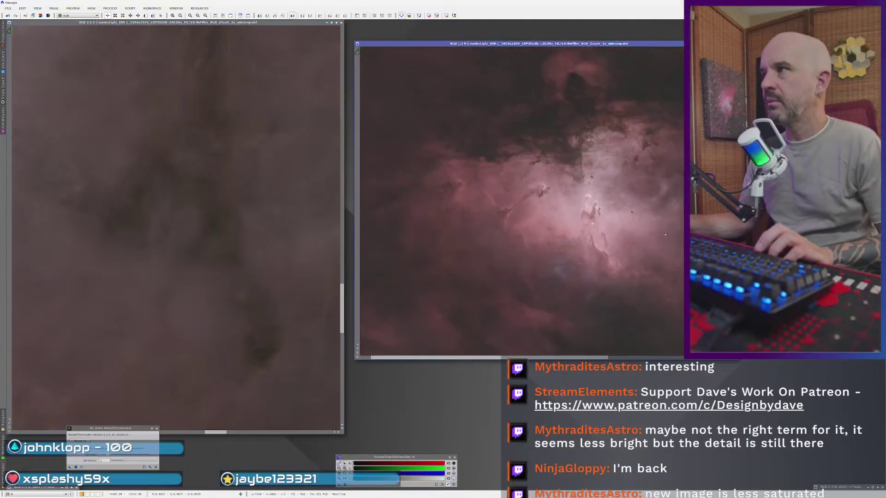
# - Find the same tower-shaped dark nebula in the redder stack and magnify it to match the paler stack
pyautogui.scroll(-1, 544, 217)
pyautogui.scroll(3, 600, 229)
pyautogui.scroll(-1, 466, 235)
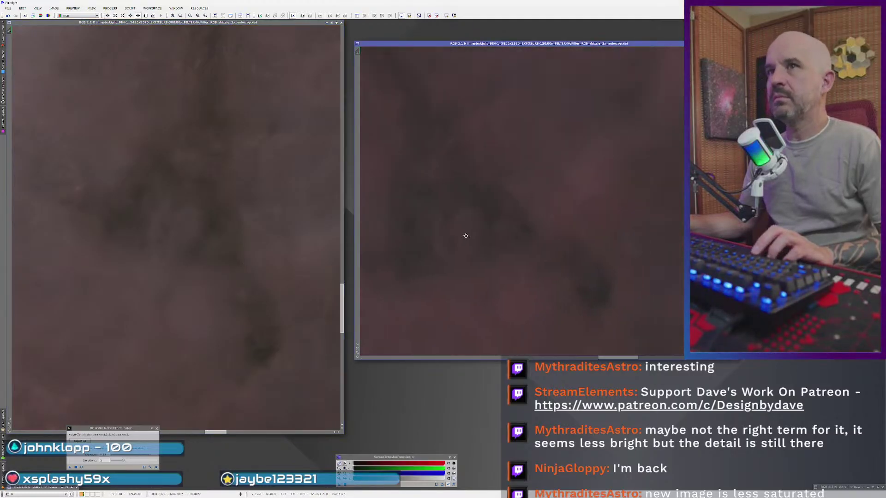
pyautogui.scroll(1, 455, 241)
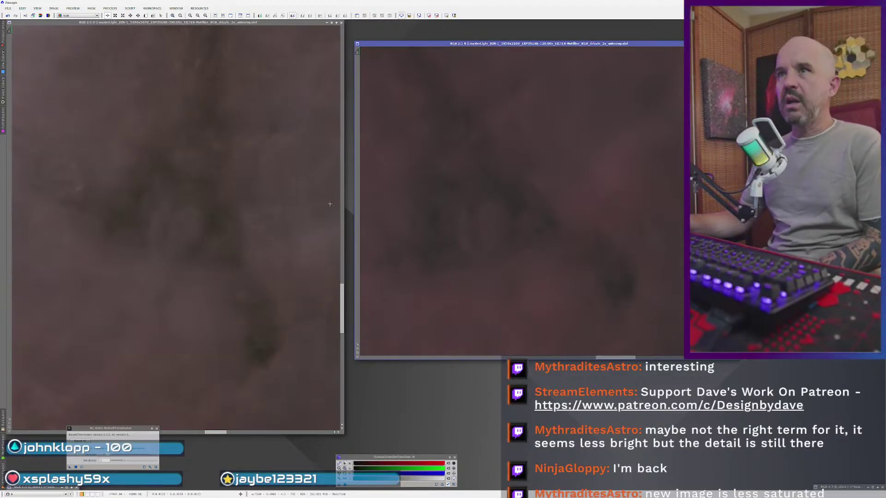
# - Compare the tower-shaped dark nebula in both stacks, from its upper dust column down to the dark knot beside its base
pyautogui.moveTo(246, 223); pyautogui.dragTo(228, 277)
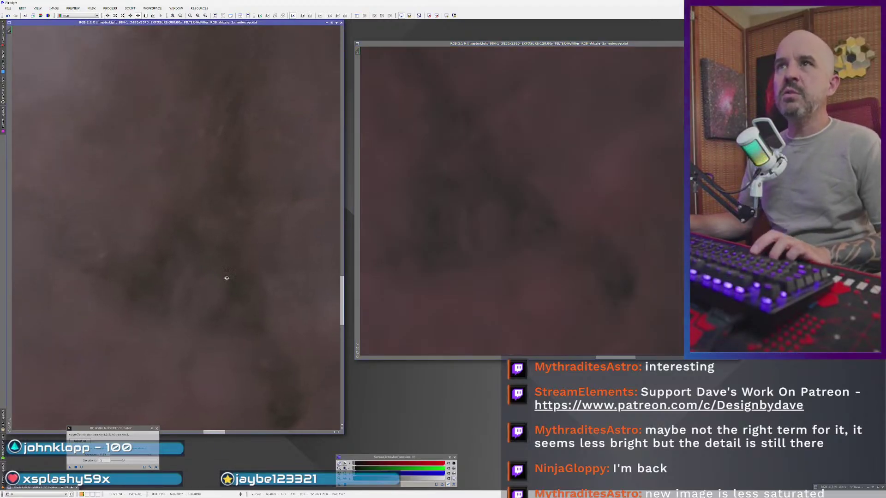
pyautogui.moveTo(468, 155); pyautogui.dragTo(545, 299)
pyautogui.moveTo(228, 208); pyautogui.dragTo(231, 322)
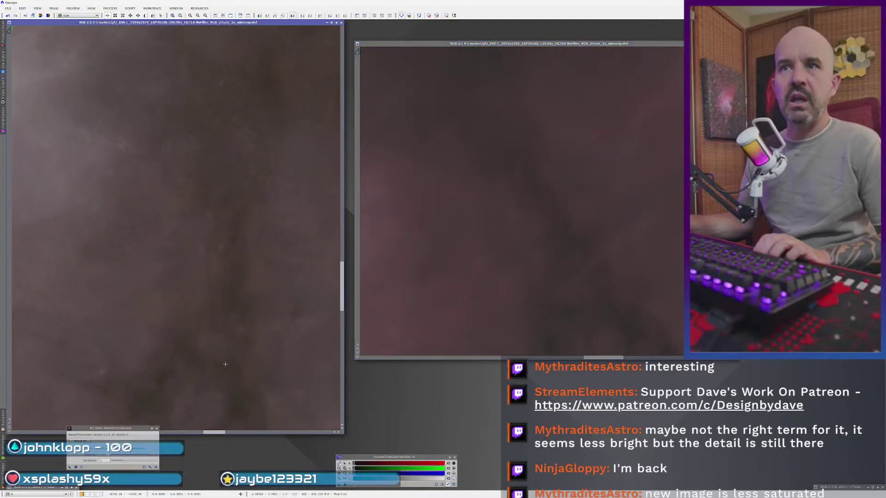
pyautogui.moveTo(250, 377); pyautogui.dragTo(218, 136)
pyautogui.moveTo(569, 197); pyautogui.dragTo(468, 140)
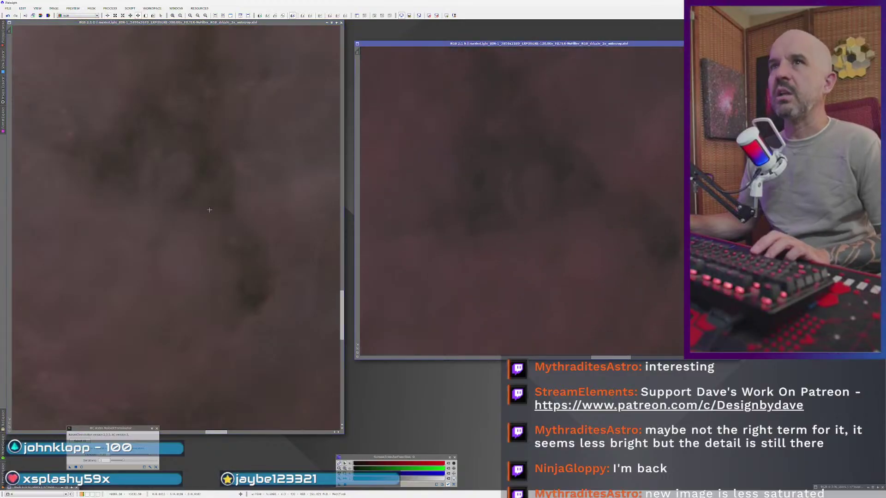
pyautogui.moveTo(155, 205); pyautogui.dragTo(188, 233)
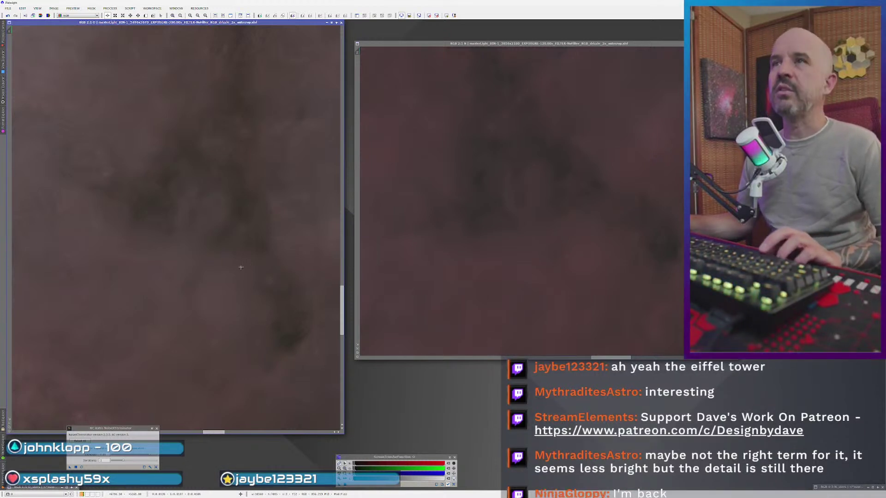
# - Compare the thin diagonal dark streak near the tower-shaped nebula in both stacks at a similar magnification
pyautogui.scroll(-1, 239, 269)
pyautogui.scroll(-1, 470, 237)
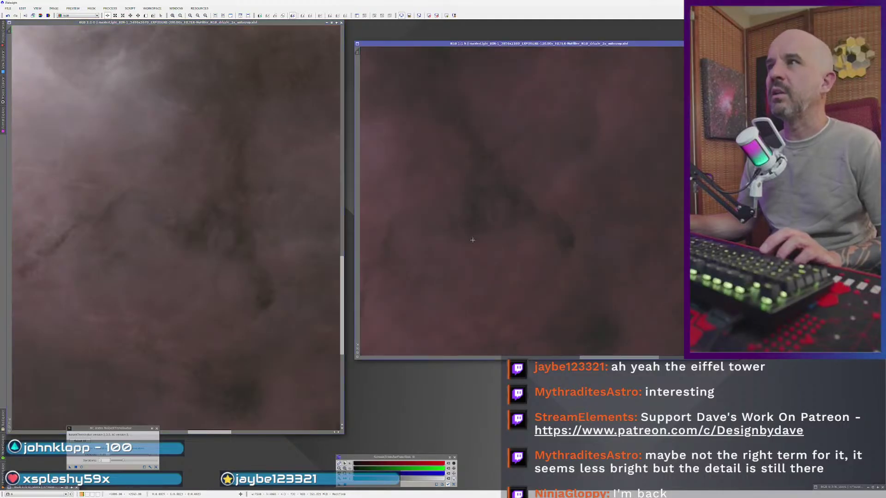
pyautogui.moveTo(413, 247); pyautogui.dragTo(478, 234)
pyautogui.scroll(1, 78, 257)
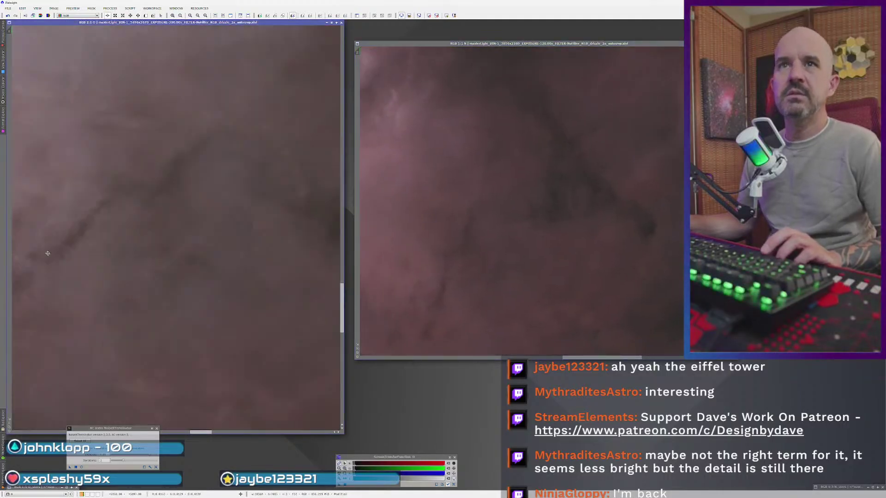
pyautogui.scroll(1, 540, 267)
pyautogui.scroll(-1, 513, 280)
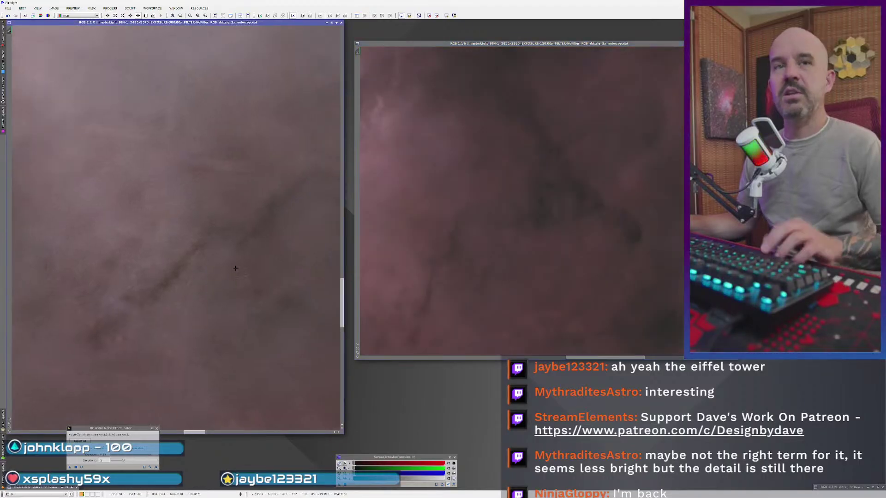
# - Bring both stacks back to an overview of the whole nebula
pyautogui.scroll(-3, 235, 267)
pyautogui.scroll(-1, 236, 266)
pyautogui.scroll(-4, 515, 276)
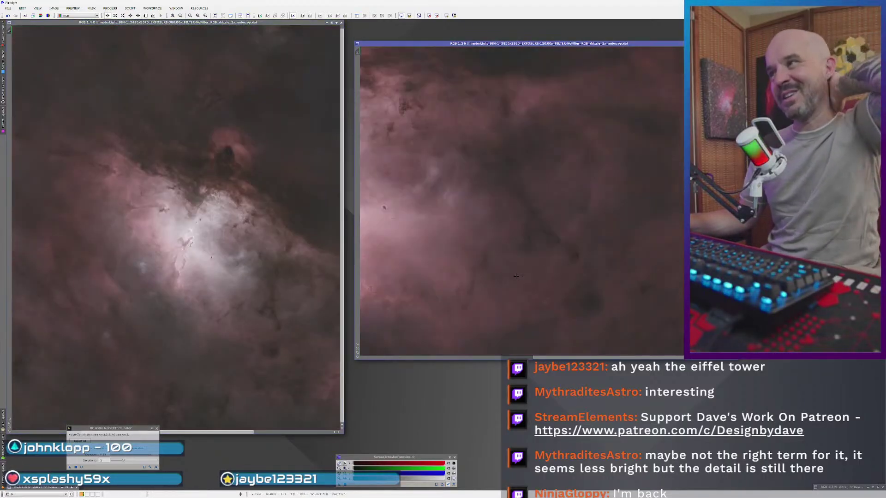
pyautogui.scroll(1, 515, 276)
pyautogui.scroll(-3, 240, 299)
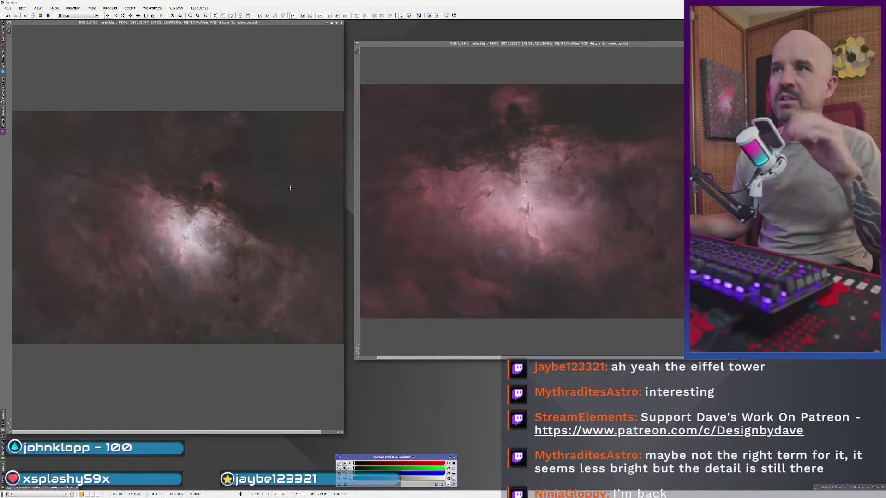
# - Examine the bright core around the pillars in the paler stack at several magnifications and compare its colour with the redder stack
pyautogui.scroll(1, 290, 187)
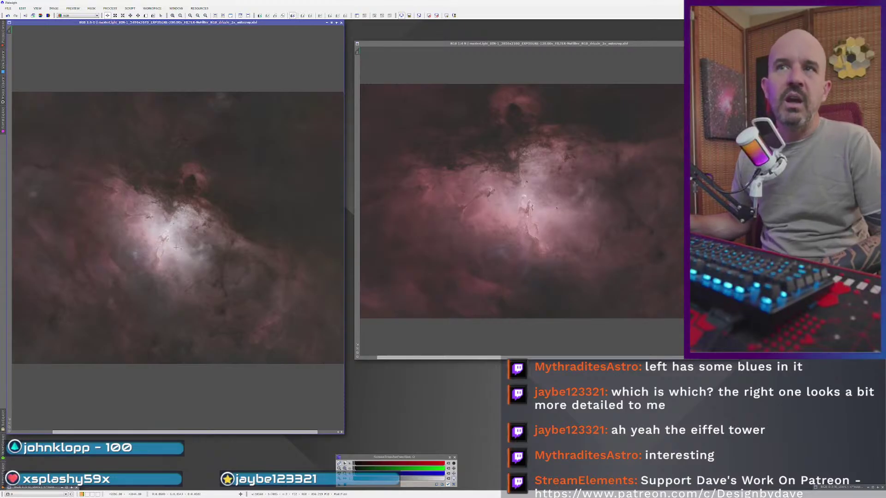
pyautogui.scroll(4, 176, 248)
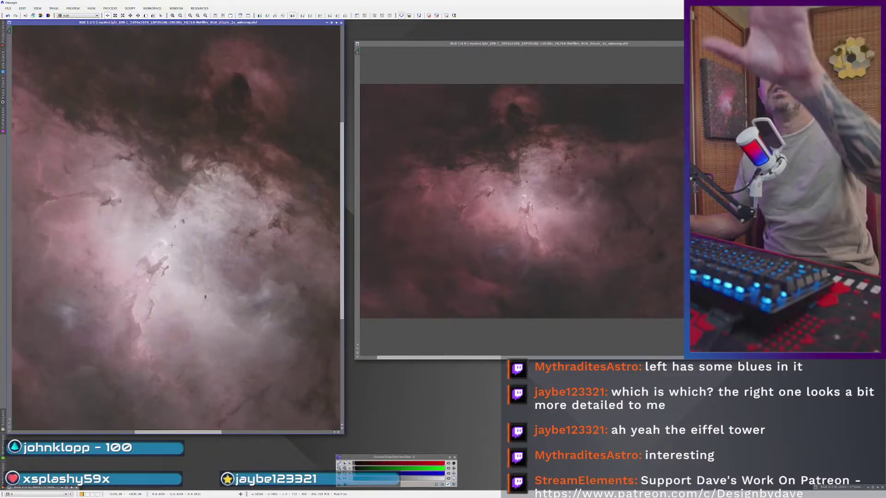
pyautogui.scroll(1, 170, 250)
pyautogui.scroll(-4, 168, 257)
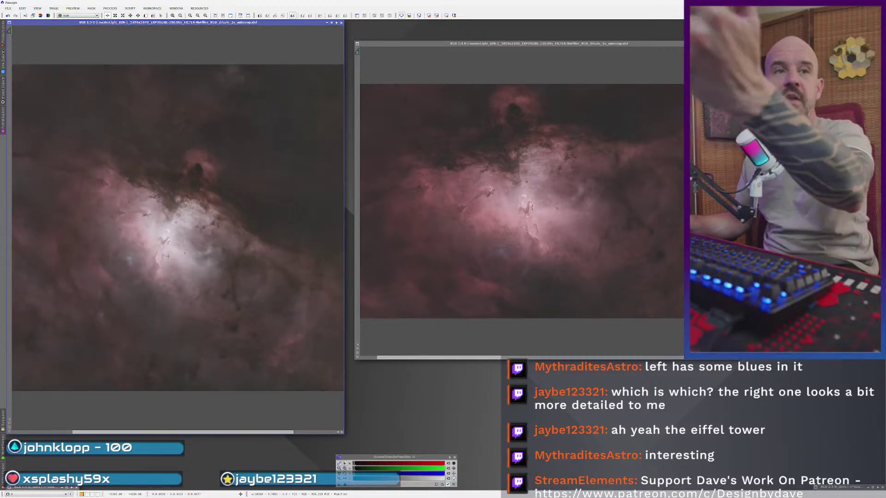
pyautogui.scroll(2, 168, 256)
pyautogui.scroll(1, 168, 256)
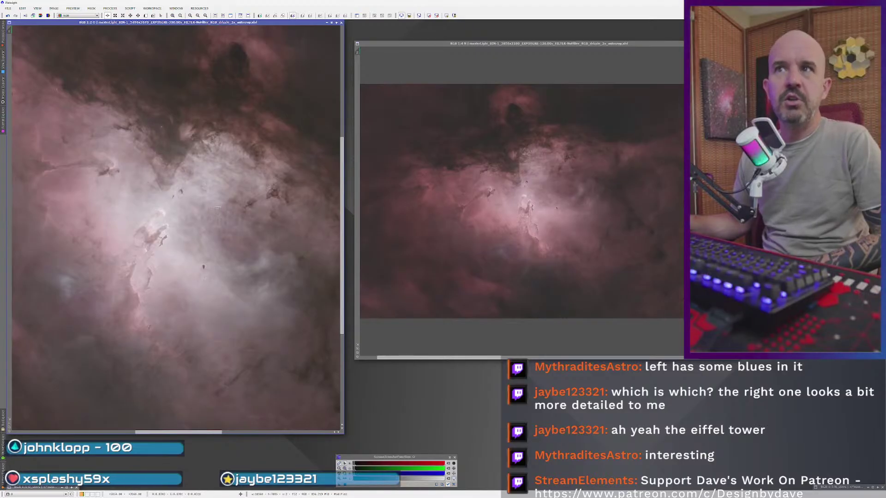
pyautogui.scroll(-1, 211, 275)
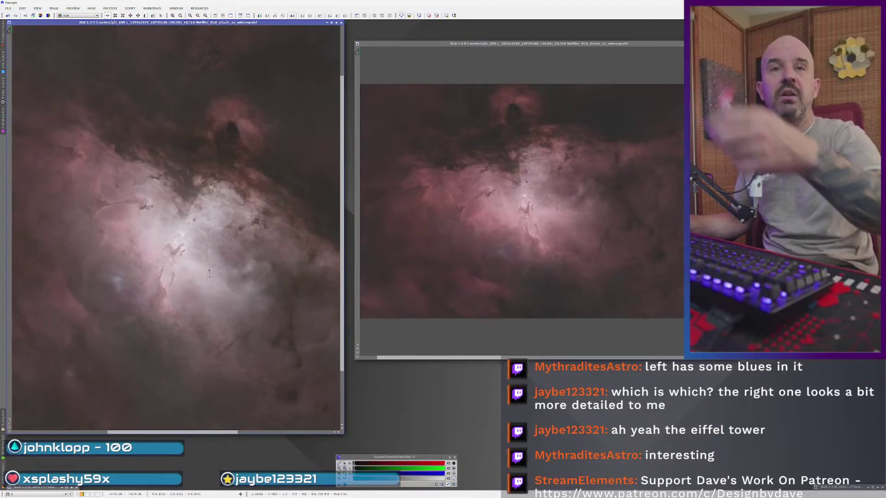
pyautogui.scroll(1, 472, 112)
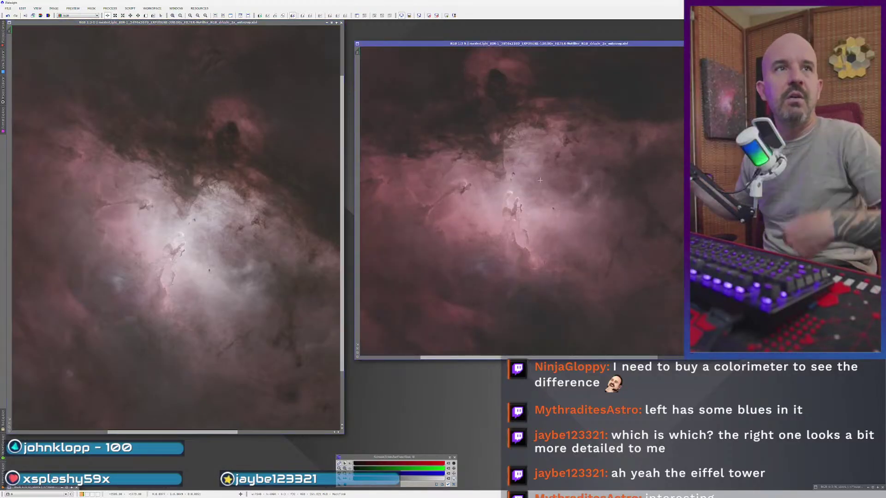
pyautogui.scroll(-2, 256, 214)
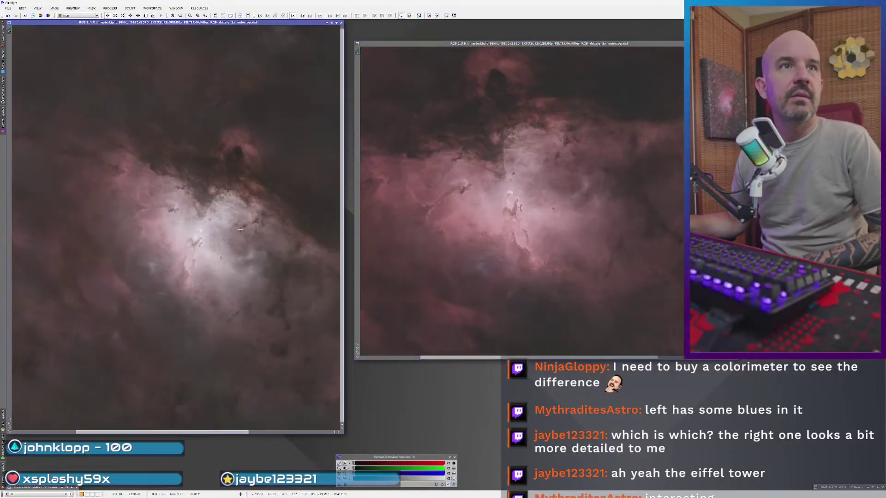
pyautogui.scroll(-1, 233, 234)
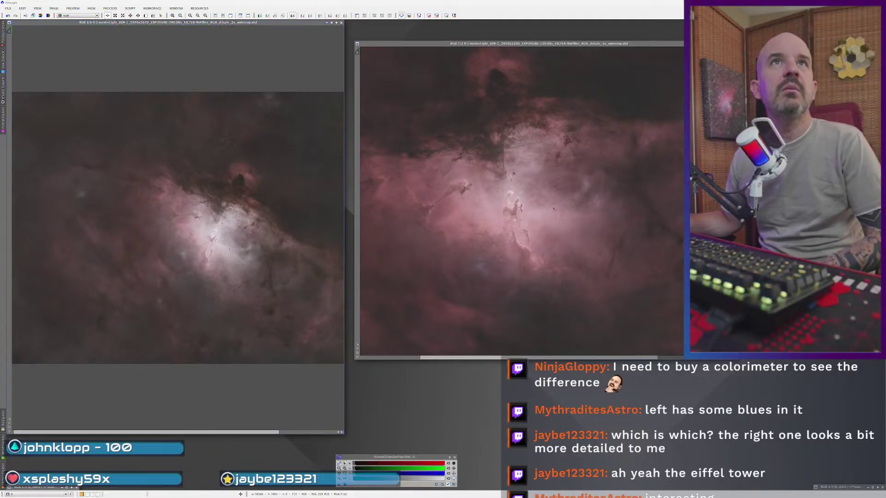
# - Show the two telescope photos from the image viewer in turn, minimizing each one to return to PixInsight
pyautogui.hotkey('alt', 'Tab')
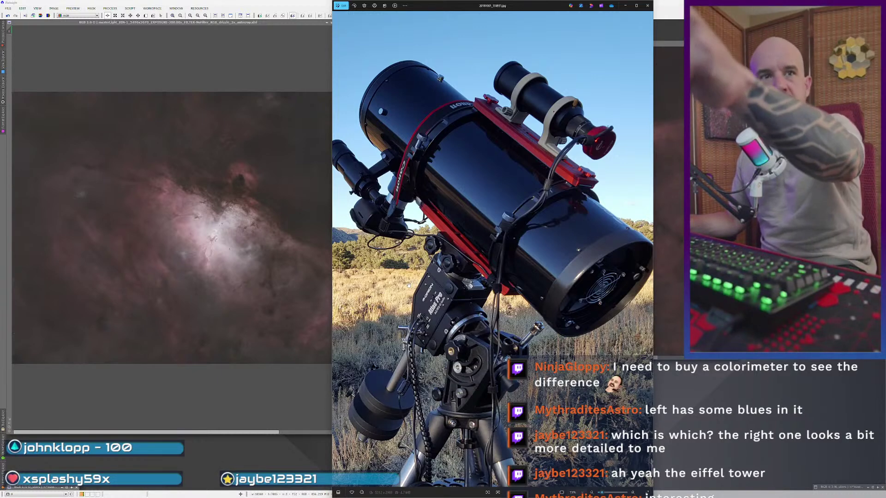
pyautogui.click(625, 5)
pyautogui.hotkey('alt', 'Tab')
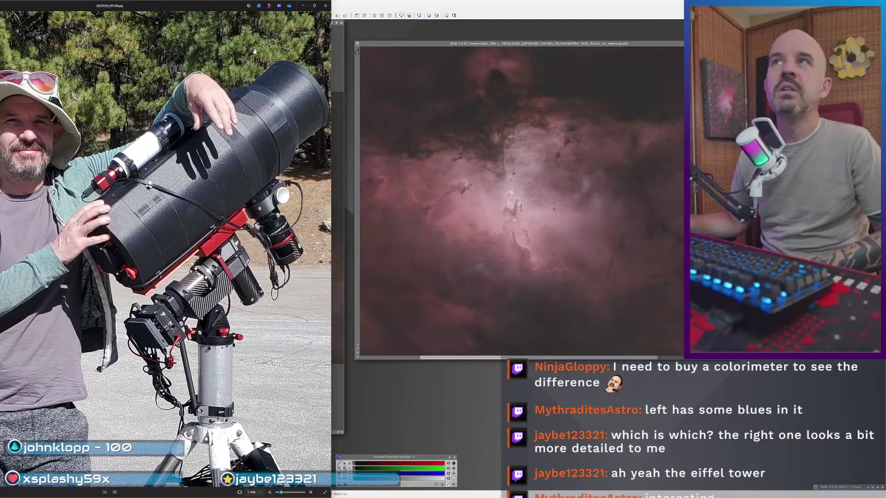
pyautogui.click(304, 6)
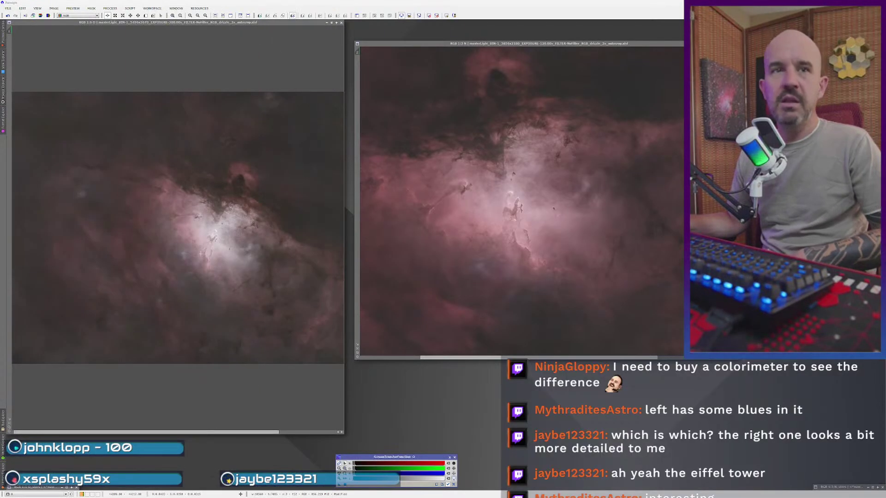
# - Fit both stacks fully in their windows and reposition the redder stack's window directly beside the paler one
pyautogui.scroll(-2, 204, 253)
pyautogui.scroll(-2, 472, 230)
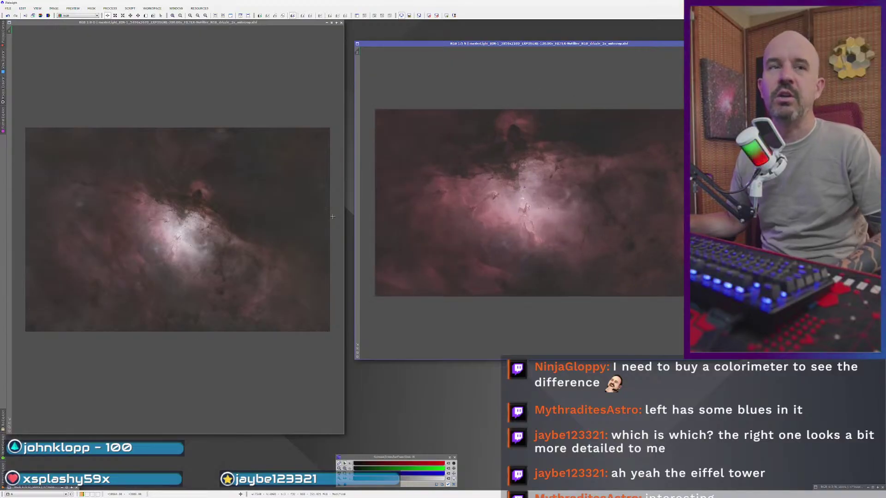
pyautogui.moveTo(408, 43); pyautogui.dragTo(338, 44)
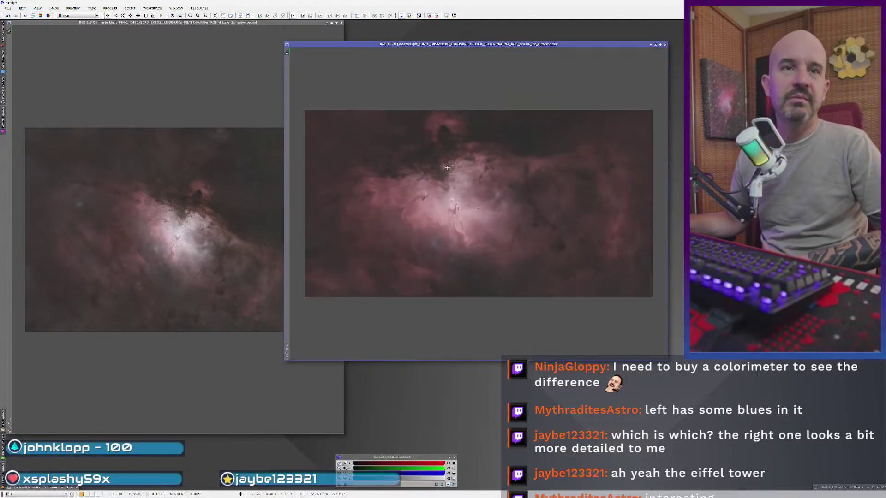
pyautogui.moveTo(435, 44); pyautogui.dragTo(525, 52)
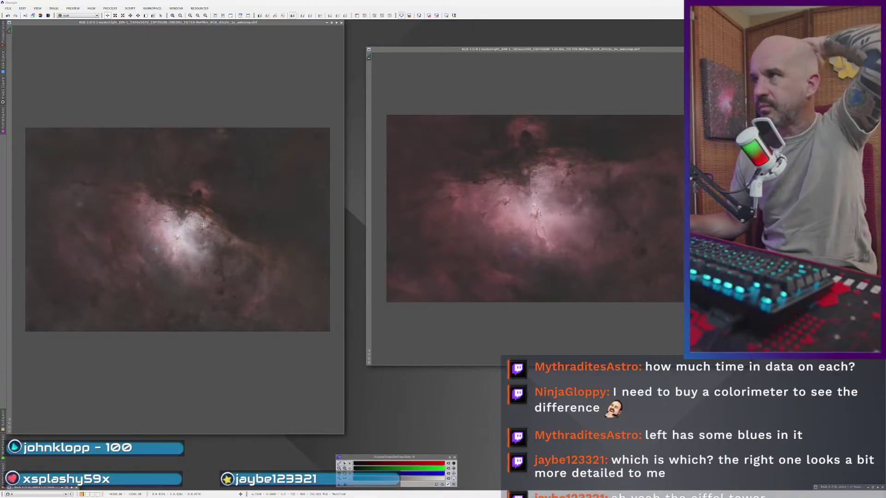
pyautogui.click(548, 50)
pyautogui.moveTo(548, 50); pyautogui.dragTo(537, 56)
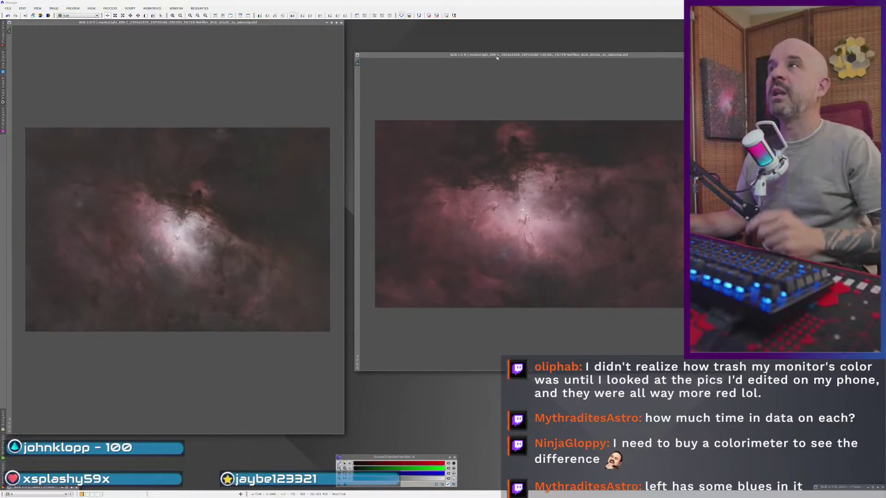
pyautogui.moveTo(496, 58); pyautogui.dragTo(481, 58)
# - Open HistogramTransformation for the paler stack with its histogram loaded and real-time preview on, and magnify the histogram around the peak
pyautogui.click(267, 54)
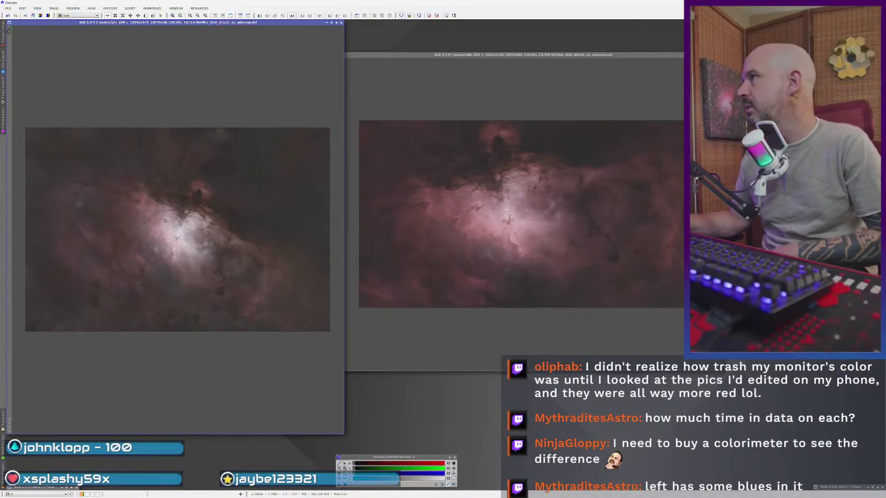
pyautogui.hotkey('ctrl', 'h')
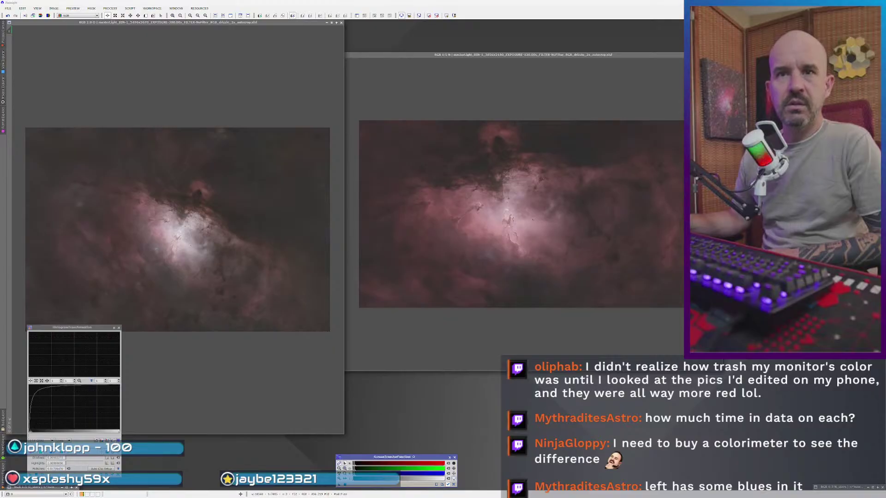
pyautogui.click(41, 441)
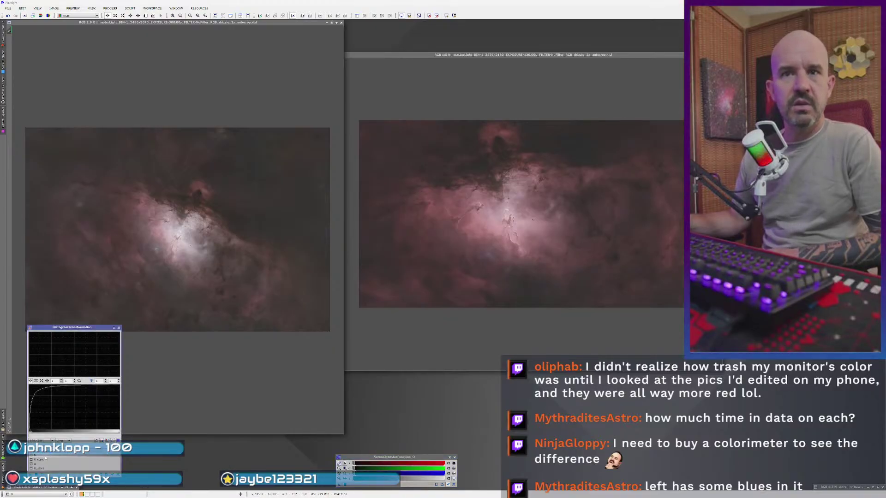
pyautogui.click(45, 459)
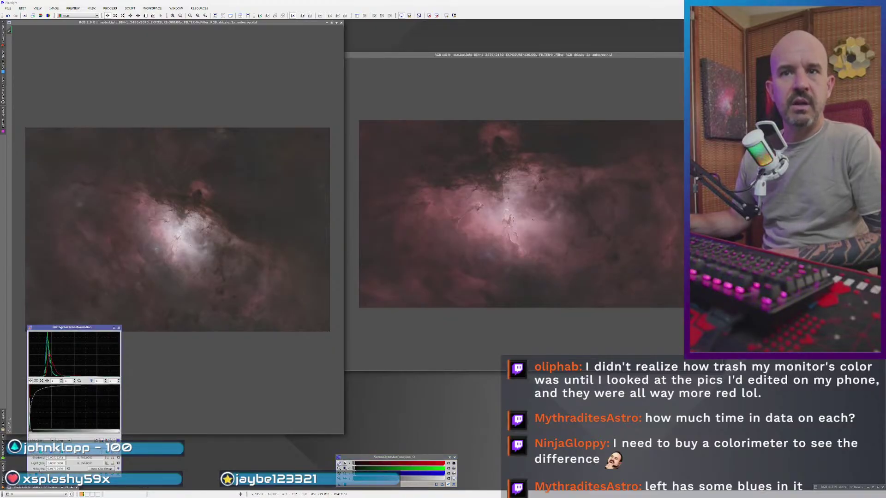
pyautogui.click(46, 474)
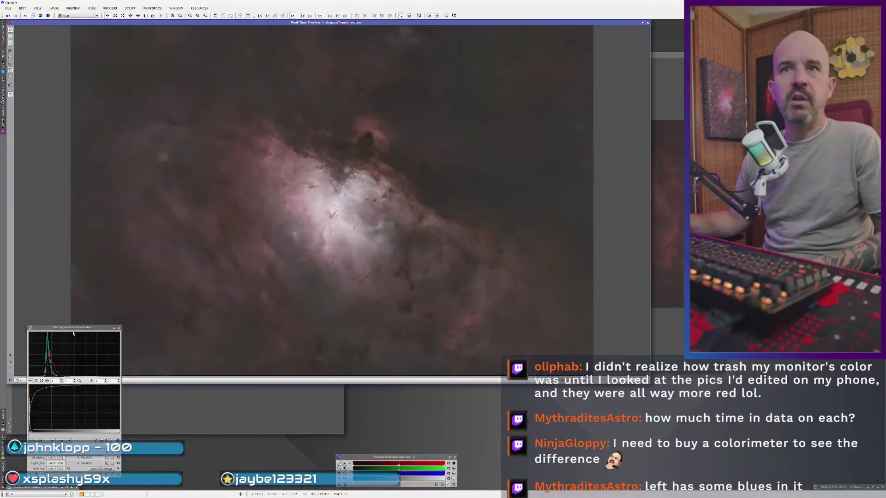
pyautogui.moveTo(67, 331); pyautogui.dragTo(118, 297)
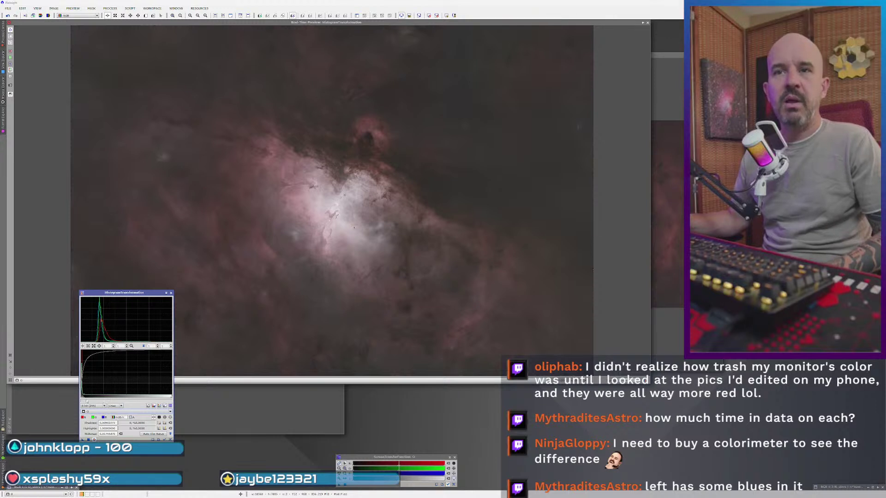
pyautogui.scroll(5, 88, 394)
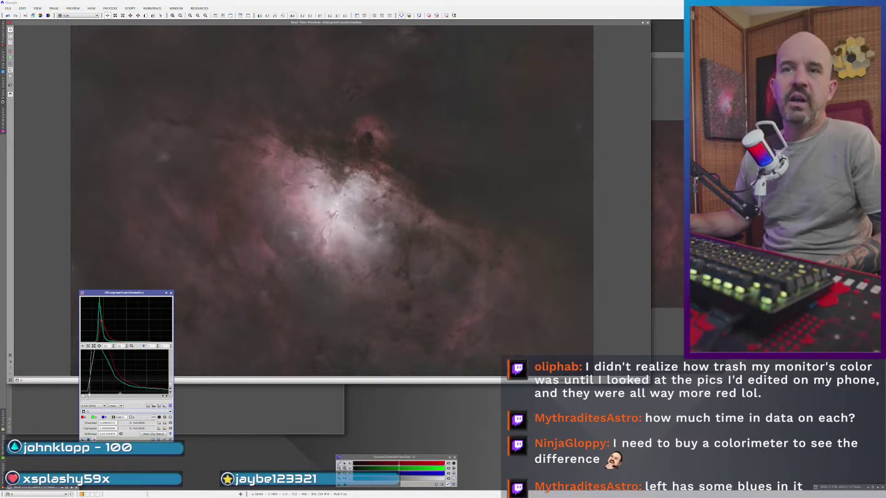
# - Try raising the shadows and shifting the midtones on the paler stack, reset the histogram settings and close the real-time preview
pyautogui.moveTo(89, 396); pyautogui.dragTo(93, 396)
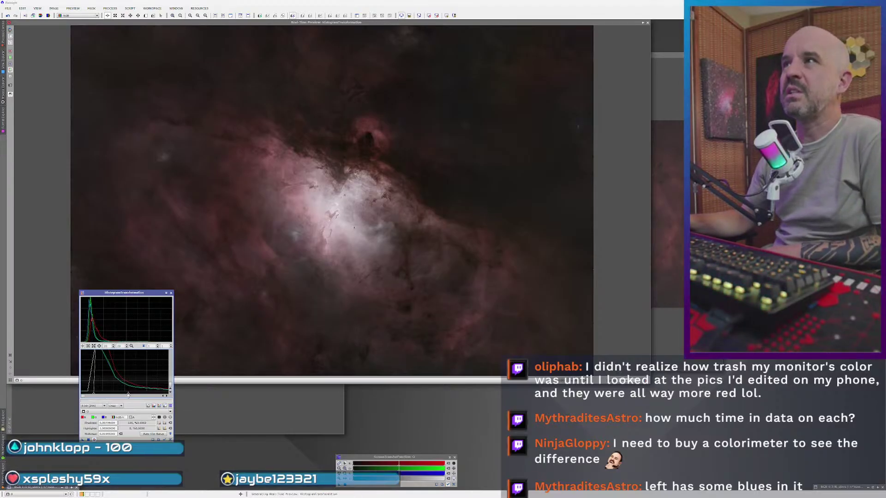
pyautogui.moveTo(128, 396); pyautogui.dragTo(122, 395)
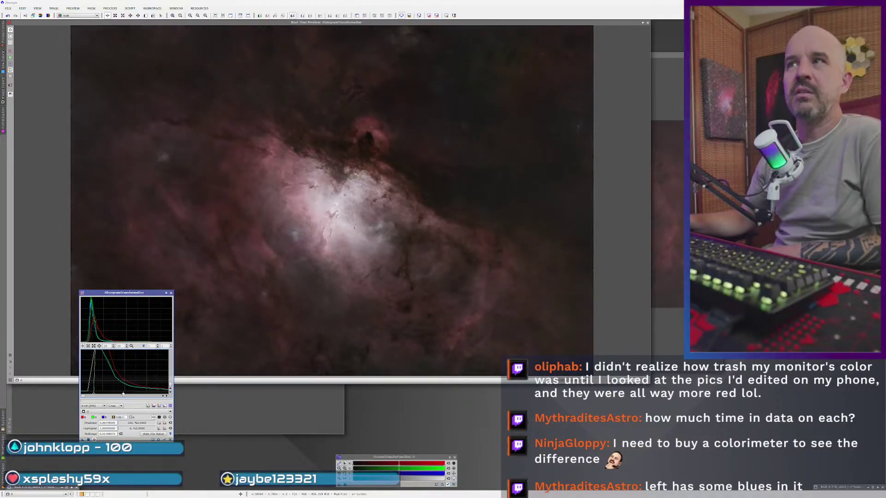
pyautogui.click(170, 439)
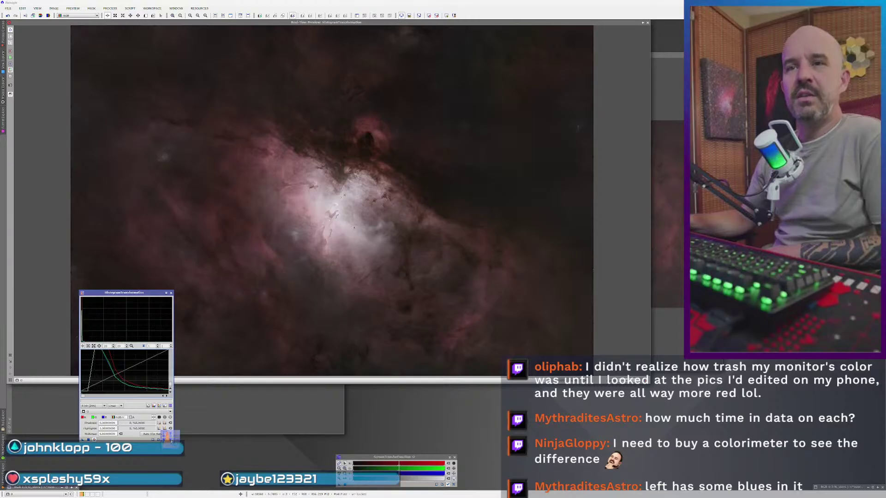
pyautogui.click(647, 22)
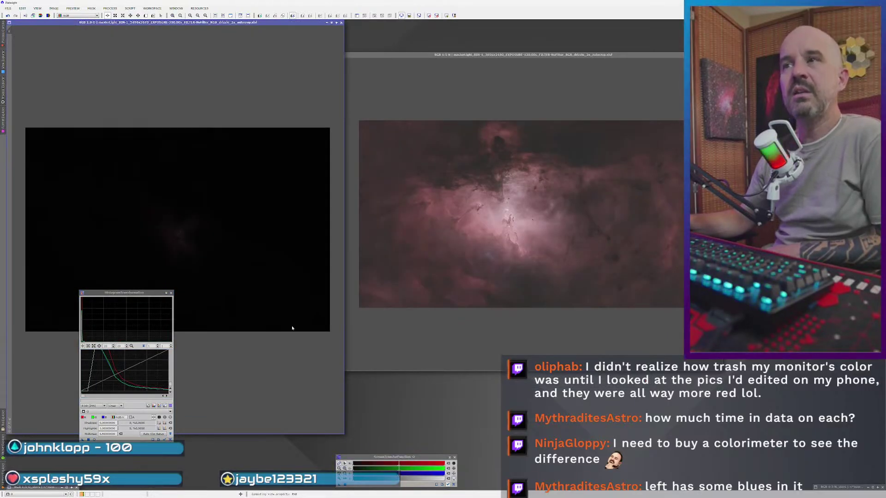
# - Restore the automatic screen stretch on the paler stack with its original muted colour balance
pyautogui.hotkey('ctrl', 'a')
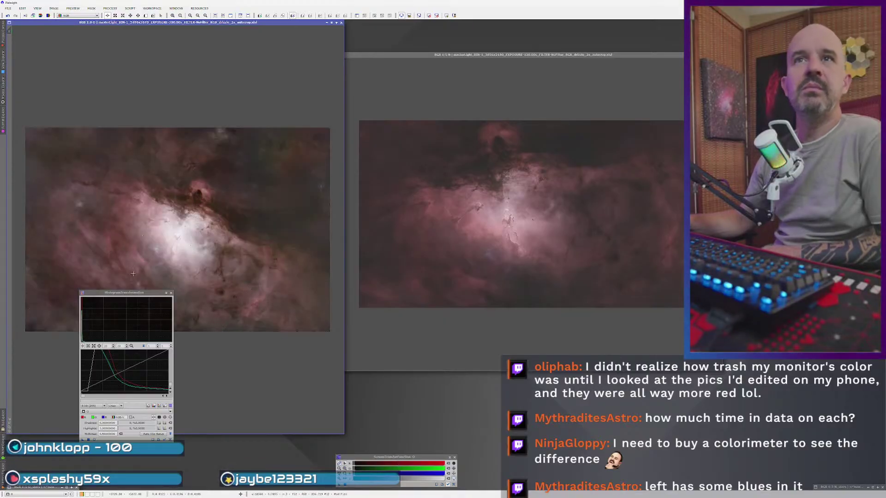
pyautogui.click(7, 16)
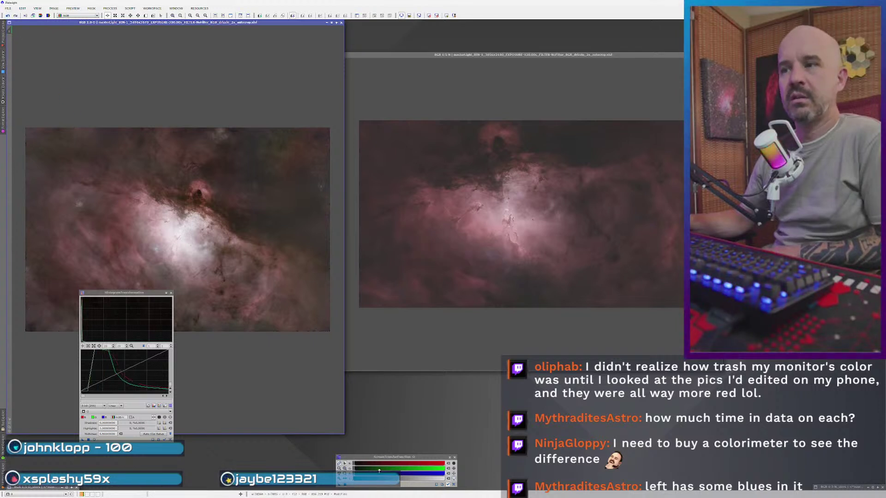
pyautogui.hotkey('ctrl', 'a')
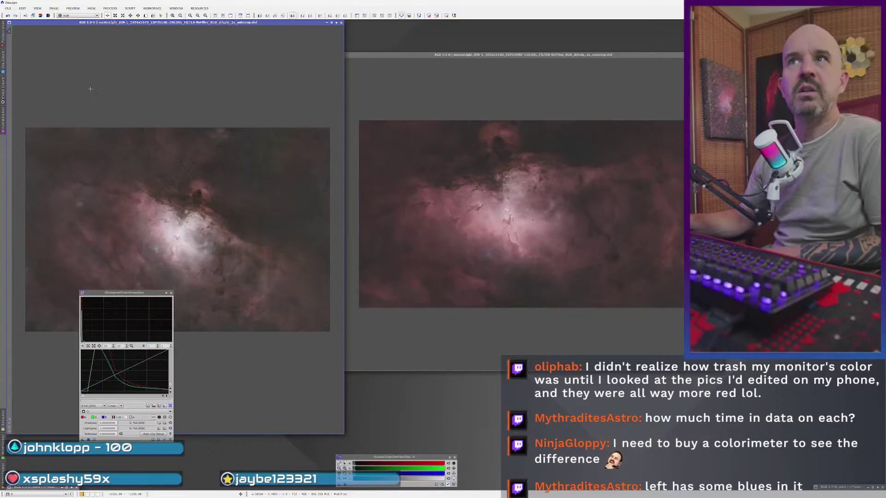
# - Step the paler stack back through its history to the version with stars, auto-stretch it, and return to the denoised starless version
pyautogui.hotkey('ctrl', 'z')
pyautogui.hotkey('ctrl', 'y')
pyautogui.hotkey('ctrl', 'z')
pyautogui.hotkey('ctrl', 'y')
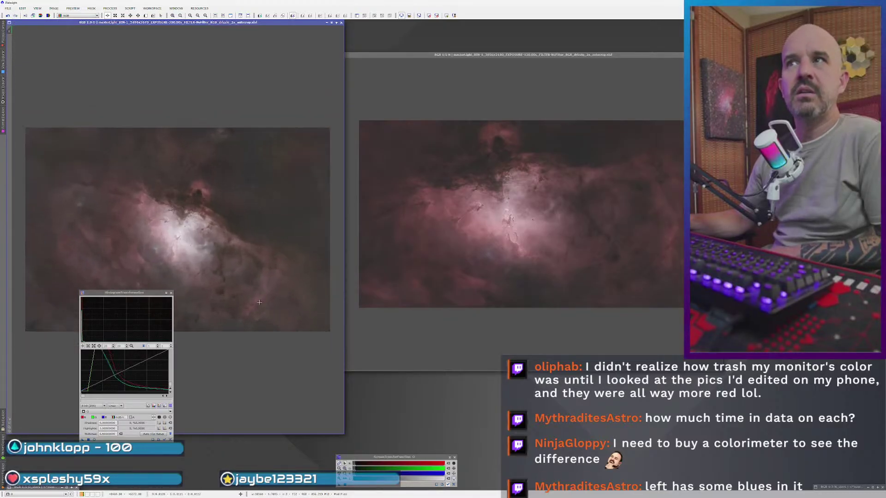
pyautogui.scroll(2, 259, 302)
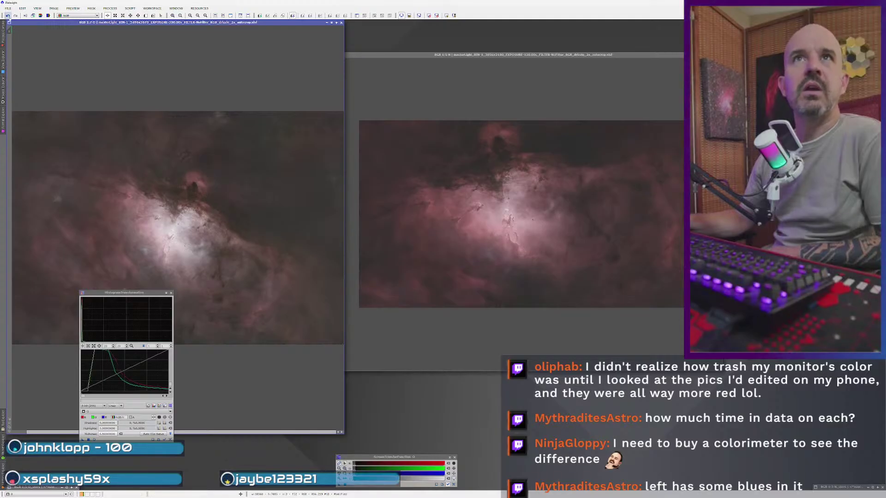
pyautogui.hotkey('ctrl', 'z')
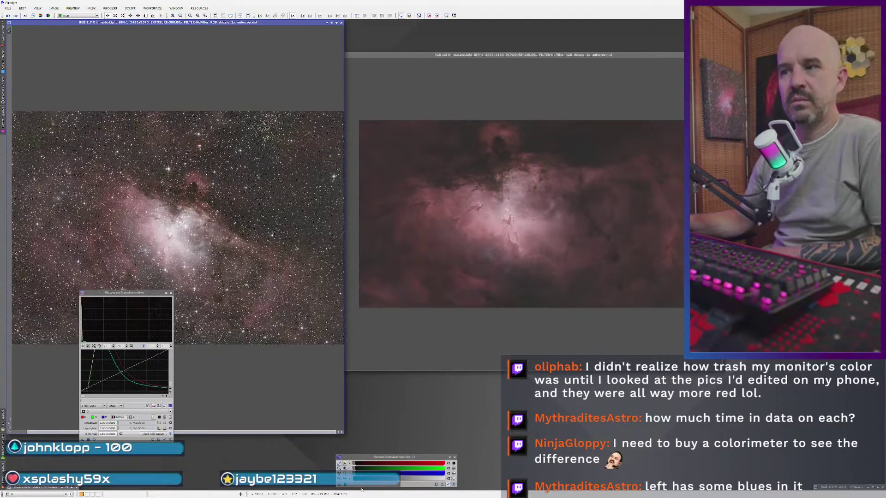
pyautogui.hotkey('ctrl', 'a')
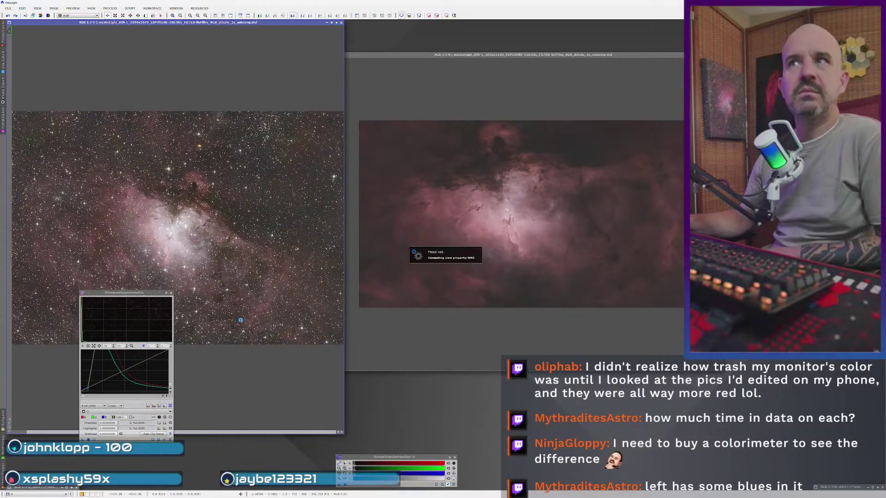
pyautogui.click(15, 16)
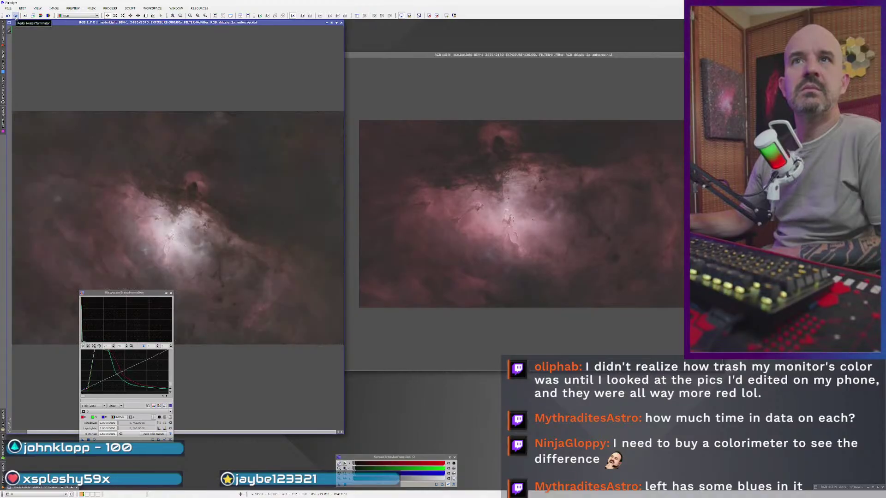
# - Examine the dark background beyond the nebula in the paler stack at higher magnification and return to an overview
pyautogui.scroll(2, 277, 235)
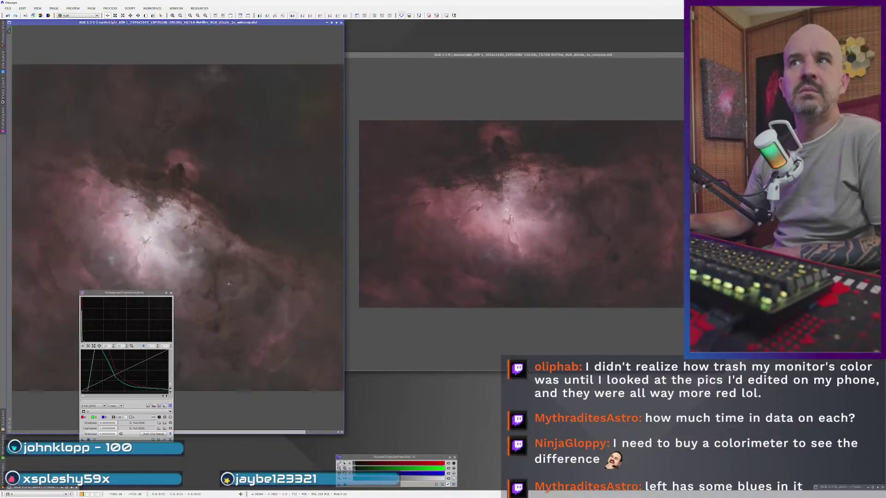
pyautogui.scroll(-1, 320, 188)
pyautogui.scroll(3, 320, 189)
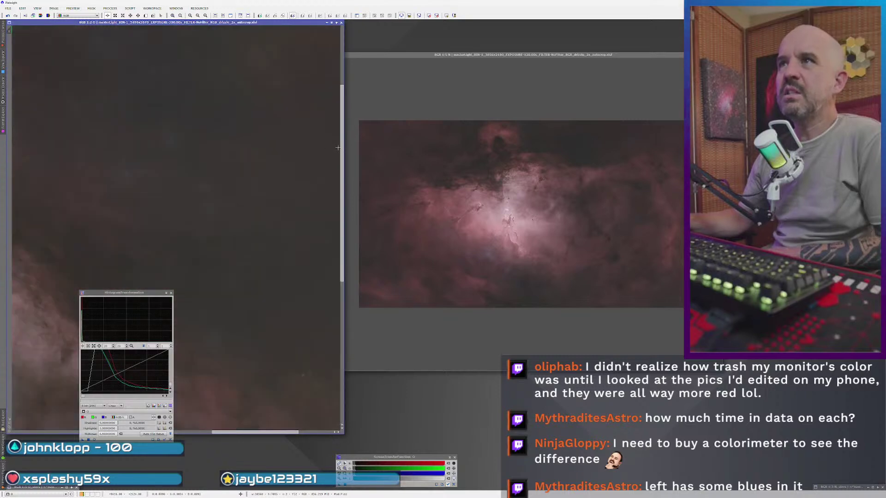
pyautogui.moveTo(296, 135); pyautogui.dragTo(173, 286)
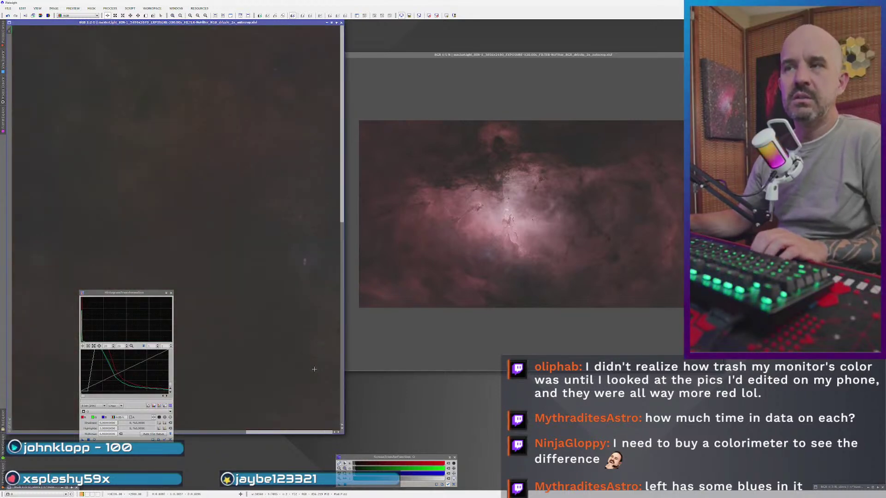
pyautogui.scroll(-4, 309, 353)
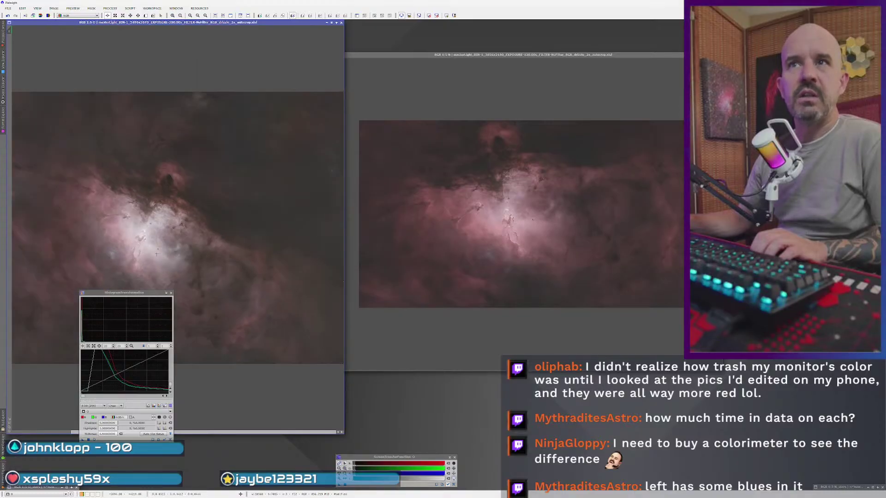
pyautogui.scroll(-2, 310, 353)
pyautogui.scroll(1, 309, 353)
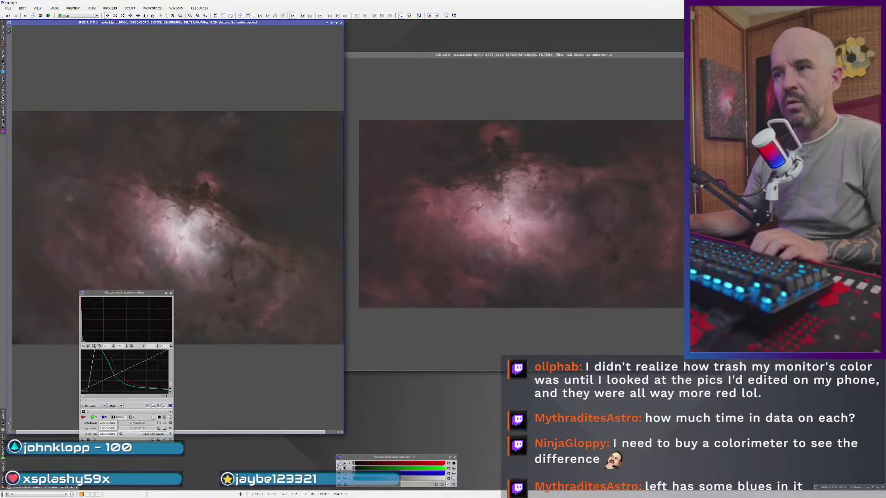
# - Transfer the paler stack's screen stretch to HistogramTransformation, turn on the real-time preview and choose that stack as the histogram source
pyautogui.moveTo(99, 441); pyautogui.dragTo(97, 440)
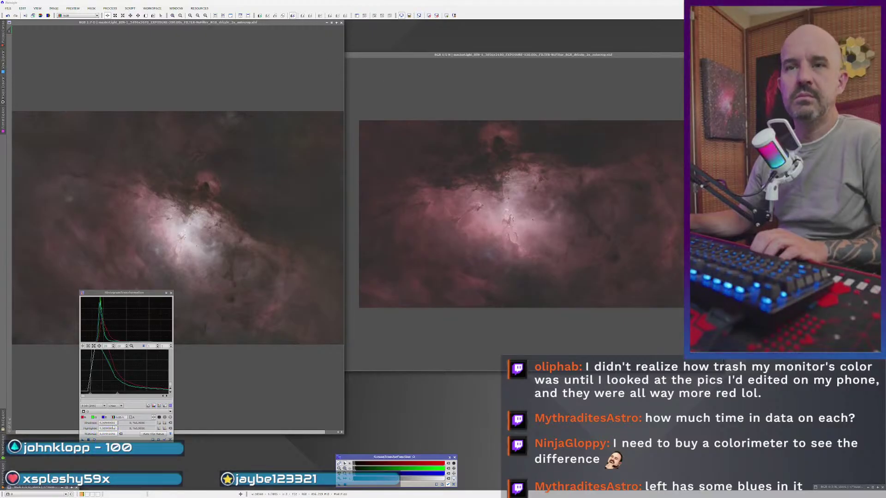
pyautogui.click(428, 16)
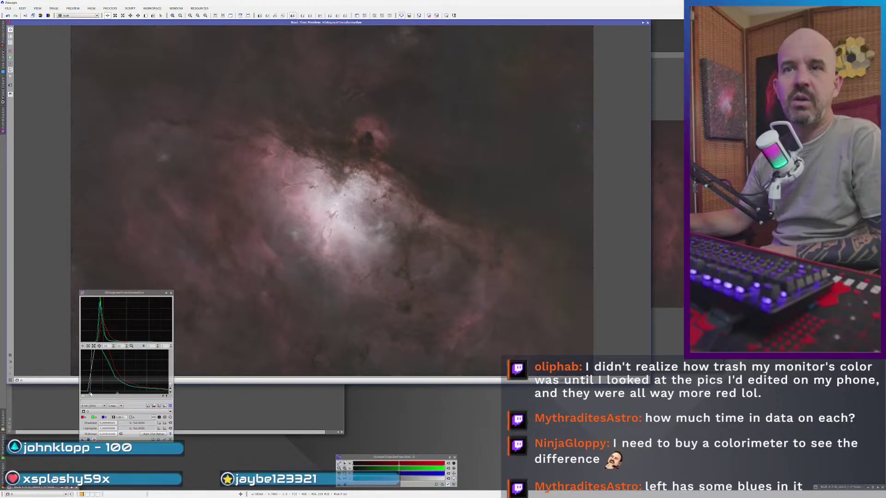
pyautogui.click(94, 411)
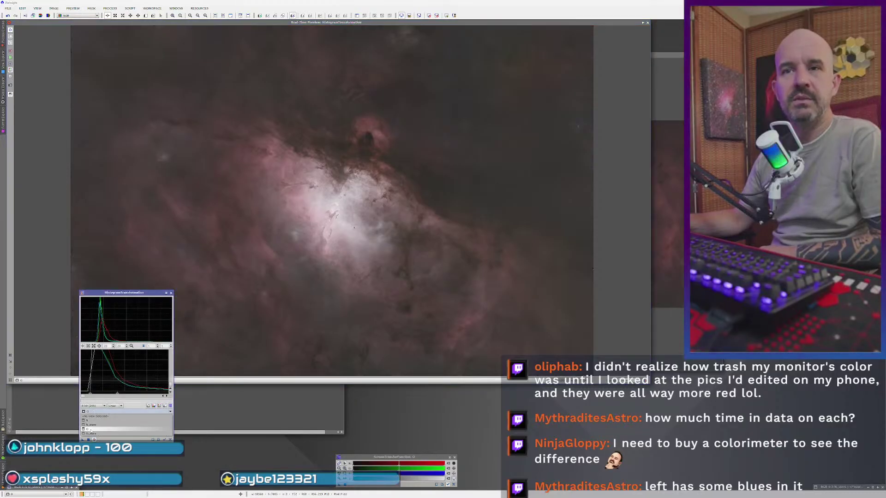
pyautogui.click(90, 430)
# - Raise the shadows point to darken the background, close the preview and apply the histogram stretch permanently to the paler stack
pyautogui.moveTo(90, 394); pyautogui.dragTo(95, 395)
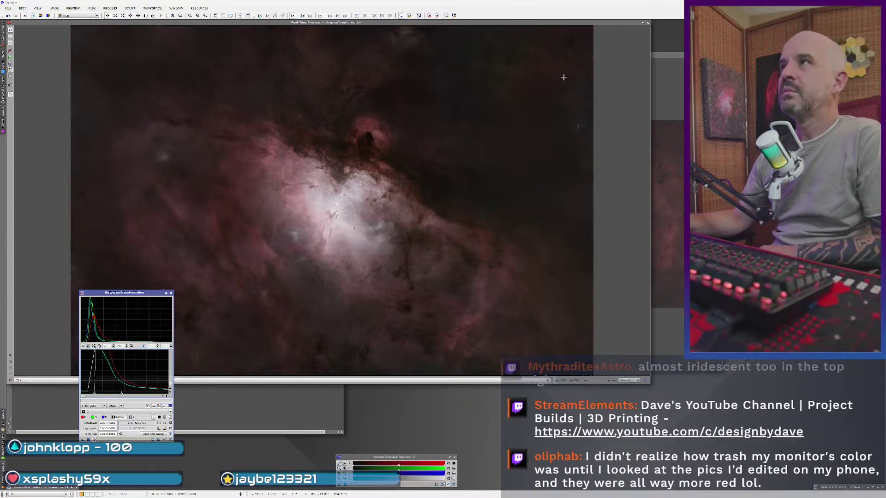
pyautogui.click(647, 22)
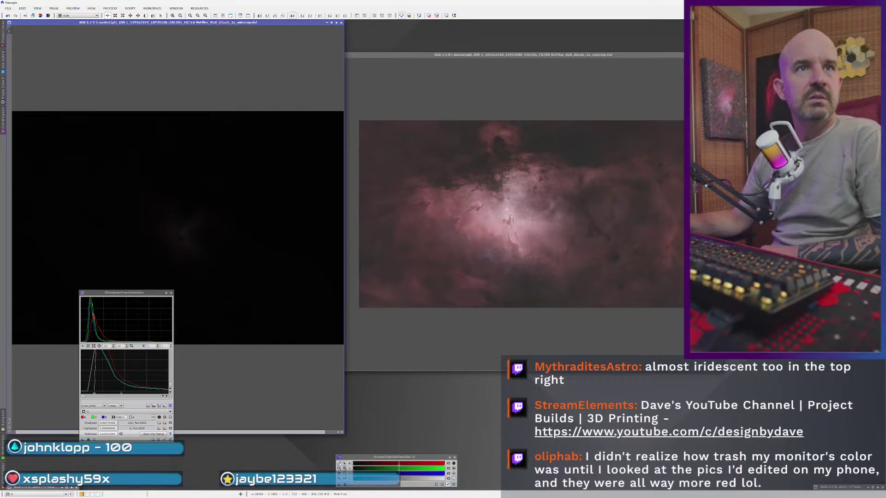
pyautogui.moveTo(83, 439); pyautogui.dragTo(217, 292)
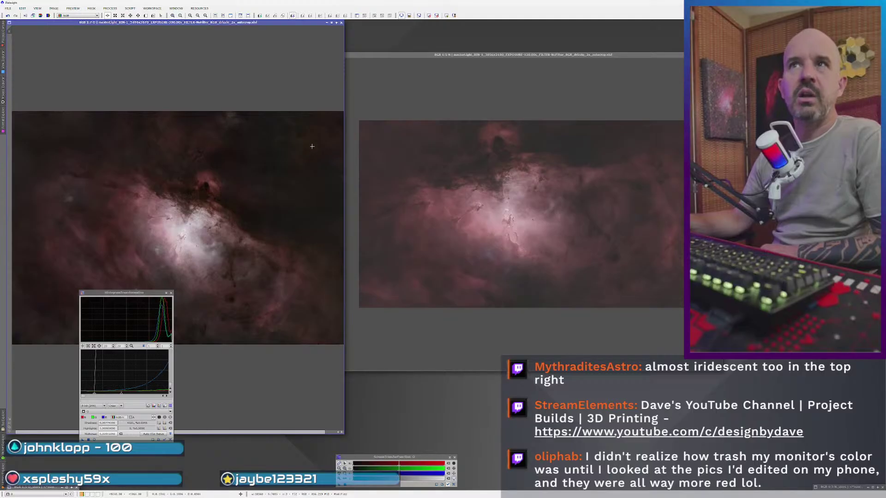
pyautogui.scroll(1, 318, 141)
pyautogui.scroll(-2, 325, 137)
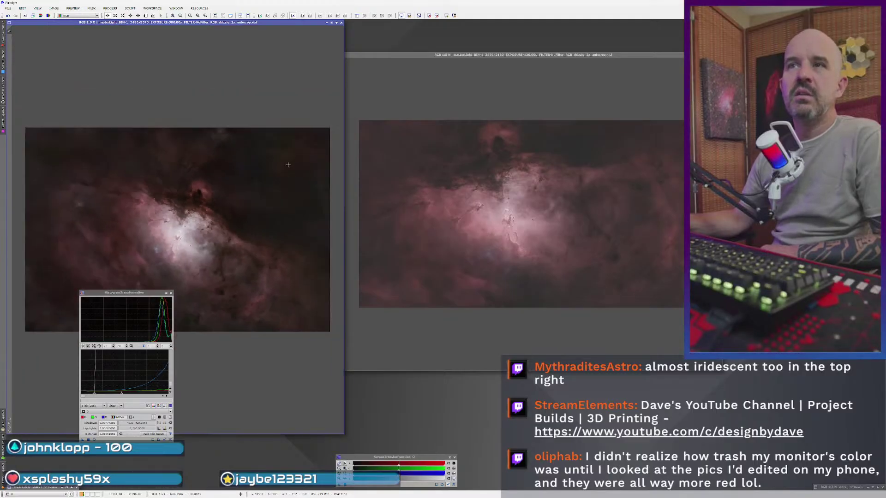
pyautogui.scroll(1, 169, 278)
# - Reset HistogramTransformation and load the redder stack's histogram and screen stretch into it
pyautogui.click(152, 297)
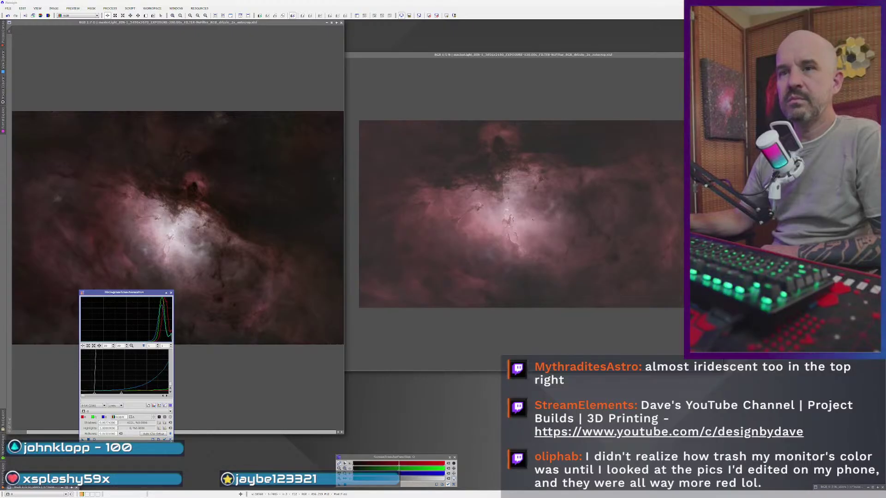
pyautogui.click(169, 439)
pyautogui.click(475, 338)
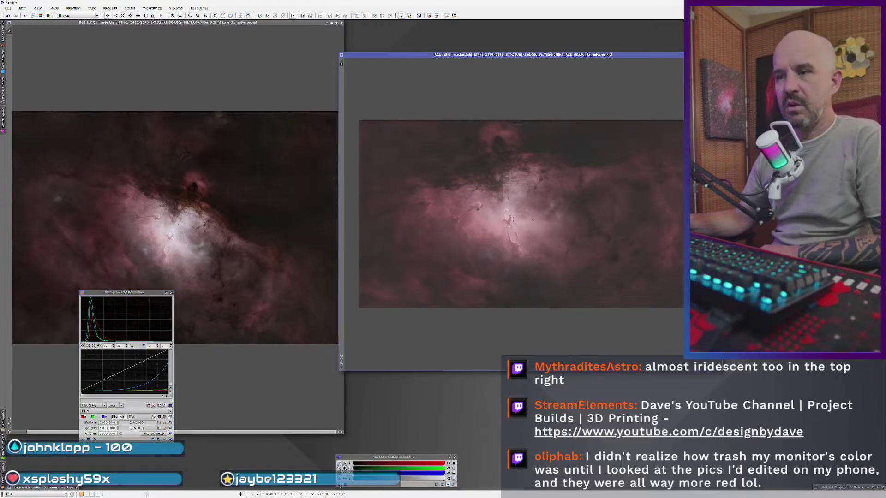
pyautogui.click(105, 411)
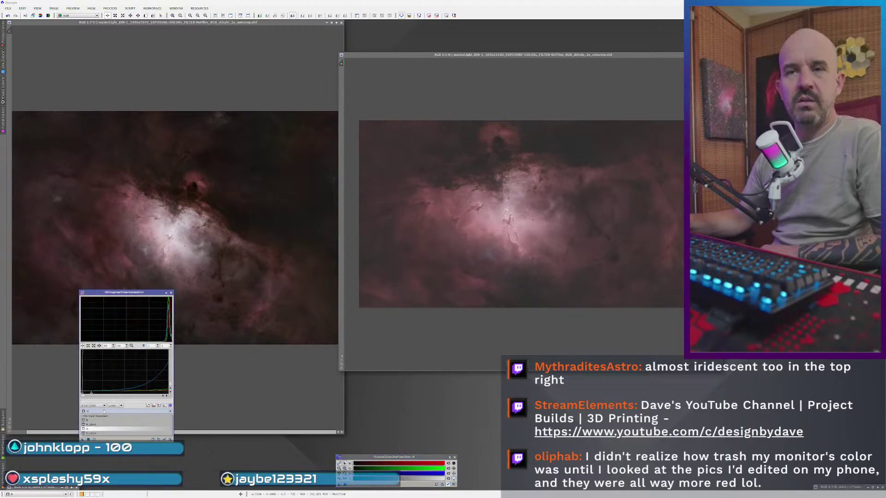
pyautogui.click(105, 420)
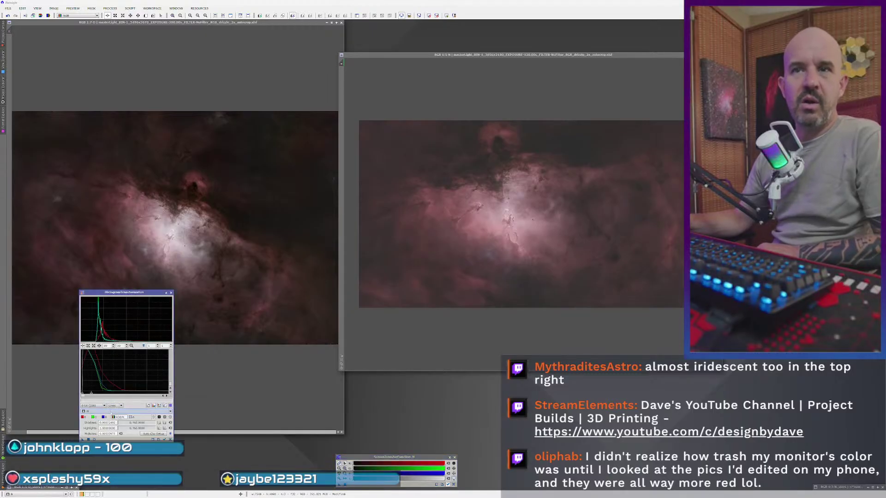
# - Turn on the real-time preview, remove the redder stack's screen stretch and raise the shadows point to darken its background
pyautogui.click(94, 440)
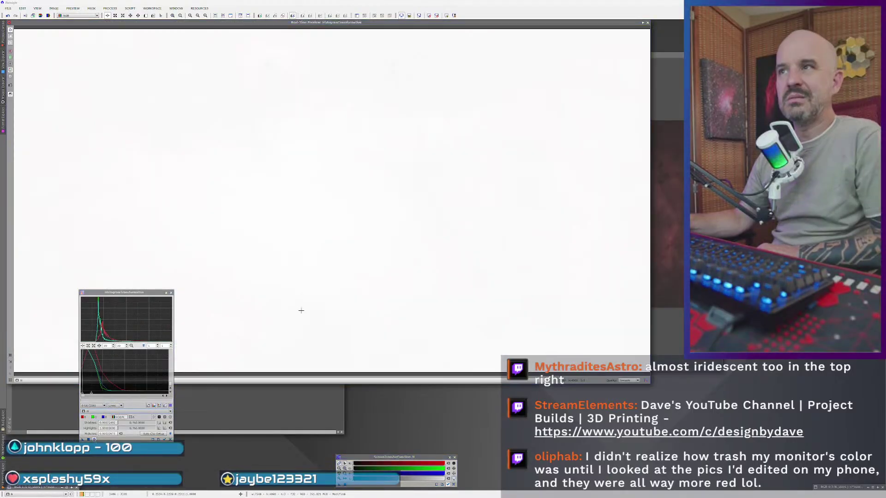
pyautogui.click(428, 15)
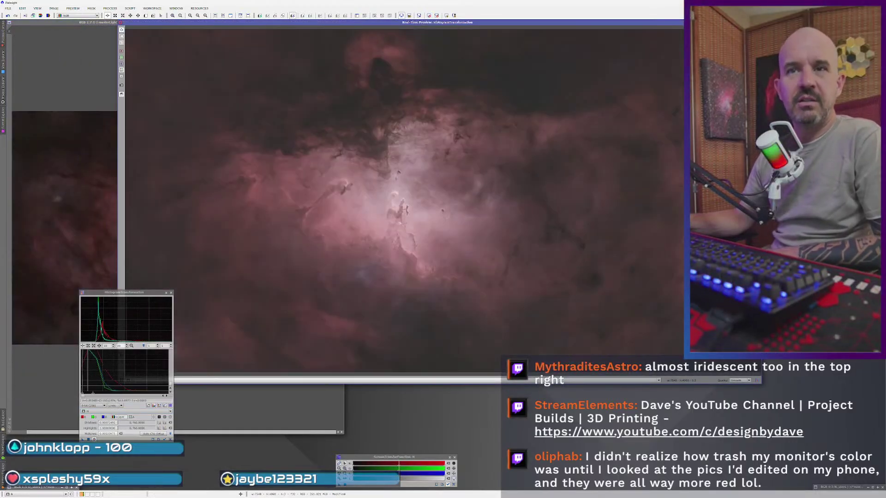
pyautogui.moveTo(83, 394); pyautogui.dragTo(83, 395)
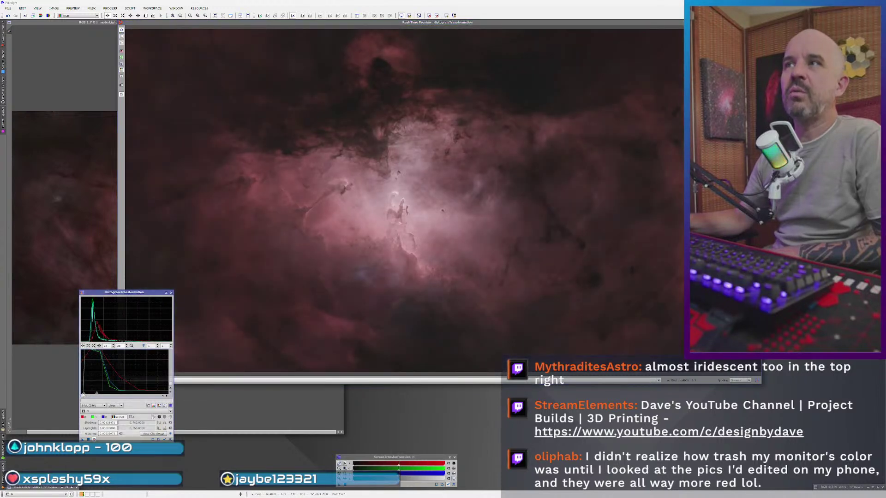
pyautogui.click(676, 22)
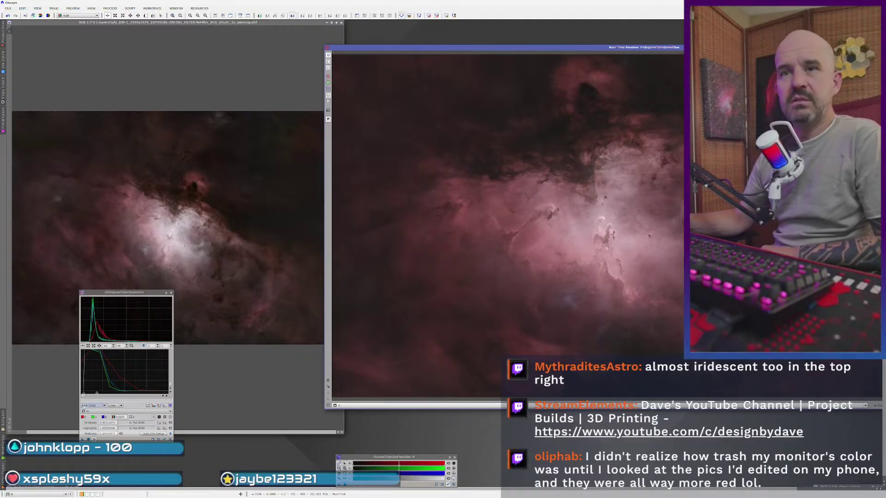
pyautogui.moveTo(83, 395); pyautogui.dragTo(83, 395)
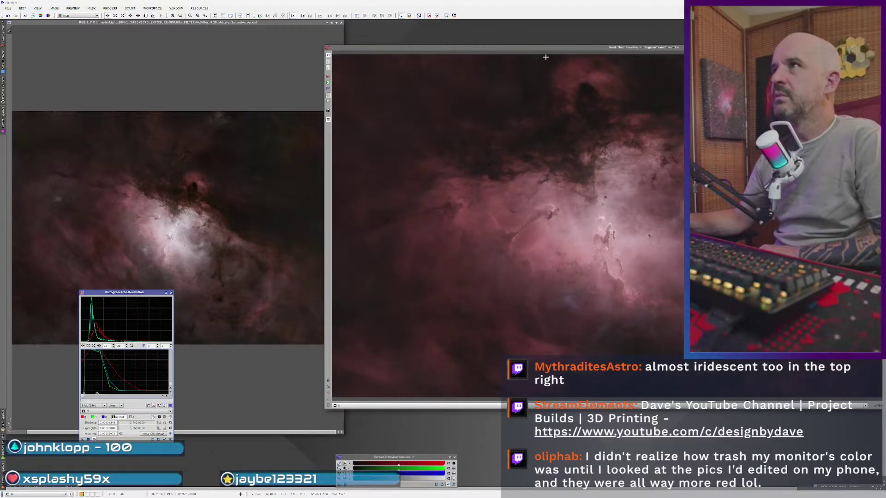
# - Close the real-time preview, apply the histogram stretch permanently to the redder stack and close HistogramTransformation
pyautogui.hotkey('ctrl', 'Tab')
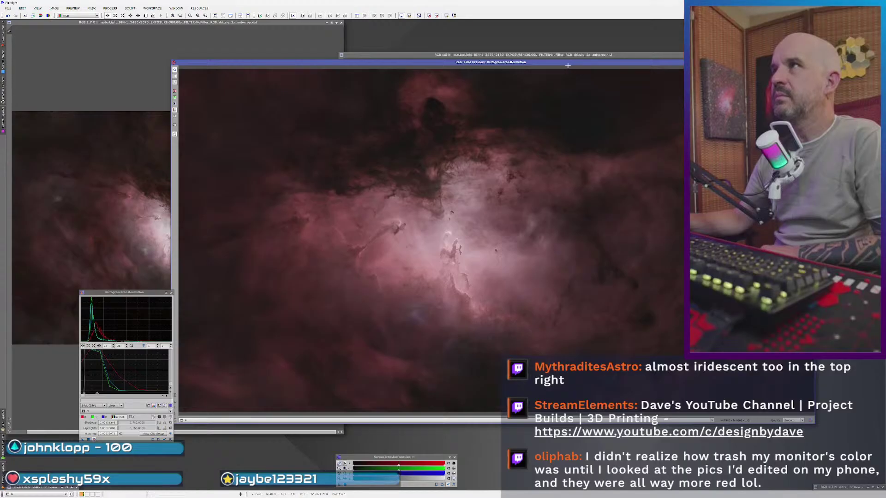
pyautogui.click(94, 439)
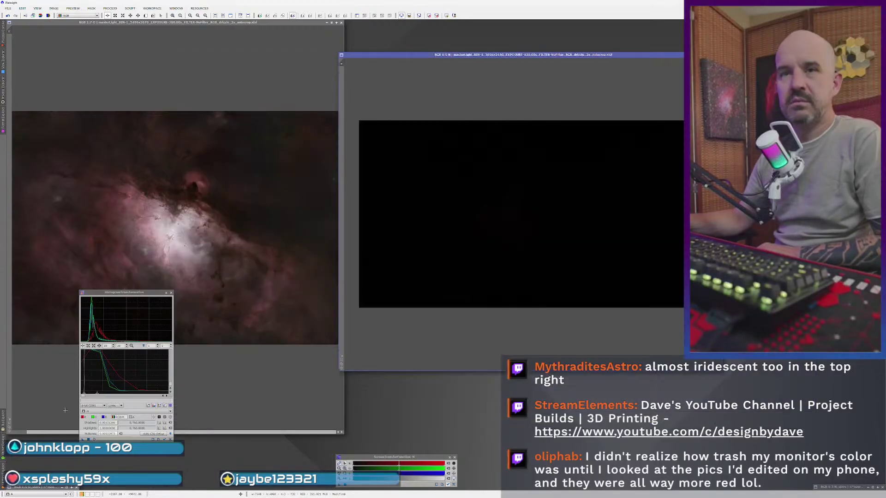
pyautogui.moveTo(82, 439); pyautogui.dragTo(428, 243)
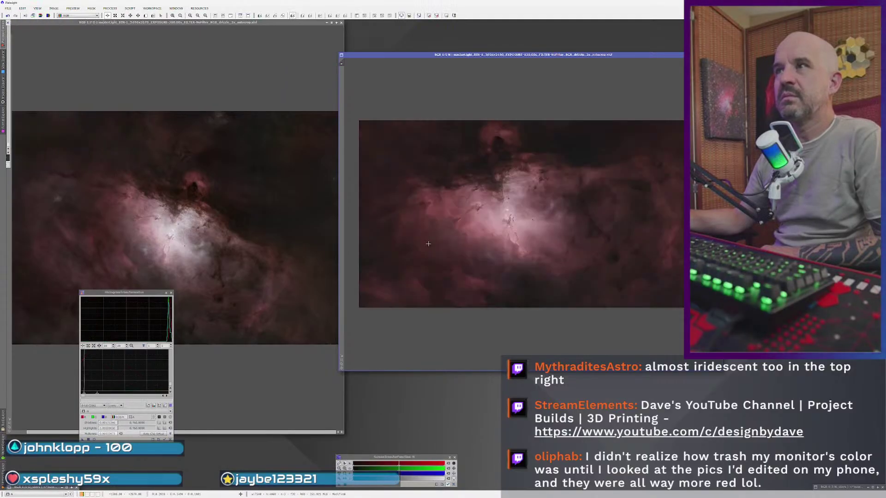
pyautogui.click(171, 293)
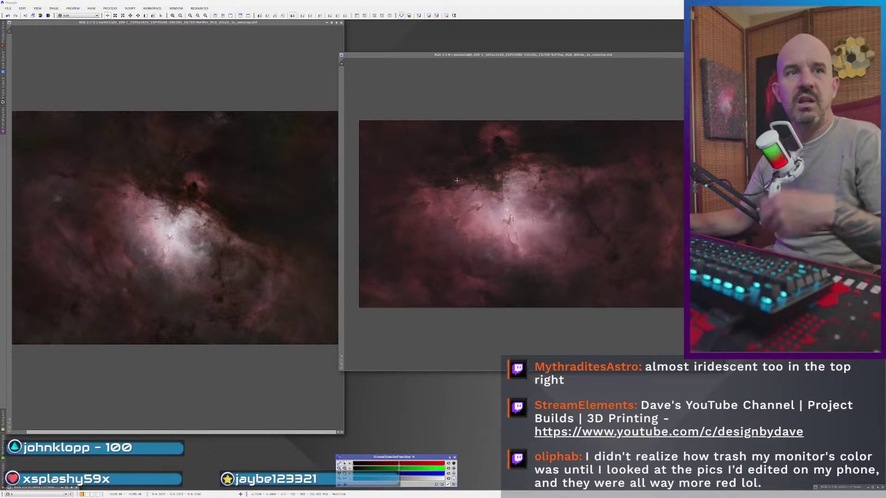
# - Place the redder stack beside the paler one and compare their background and nebula colour at different magnifications
pyautogui.moveTo(518, 55); pyautogui.dragTo(530, 81)
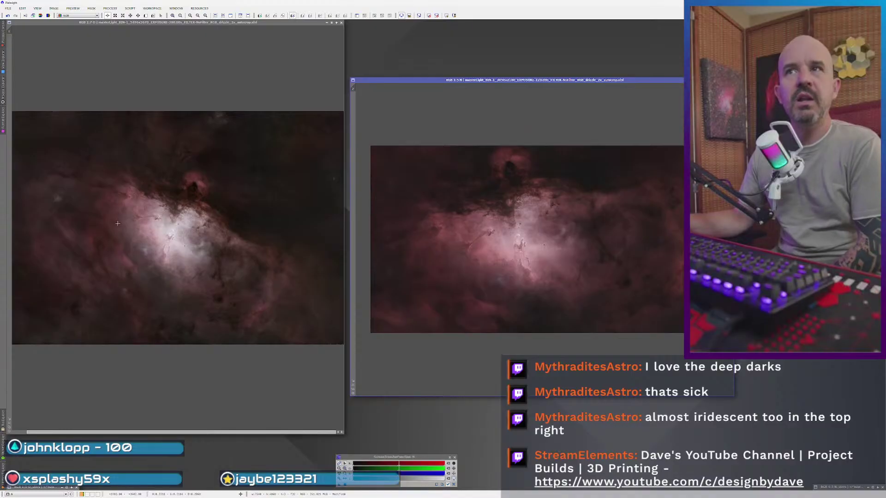
pyautogui.scroll(5, 243, 253)
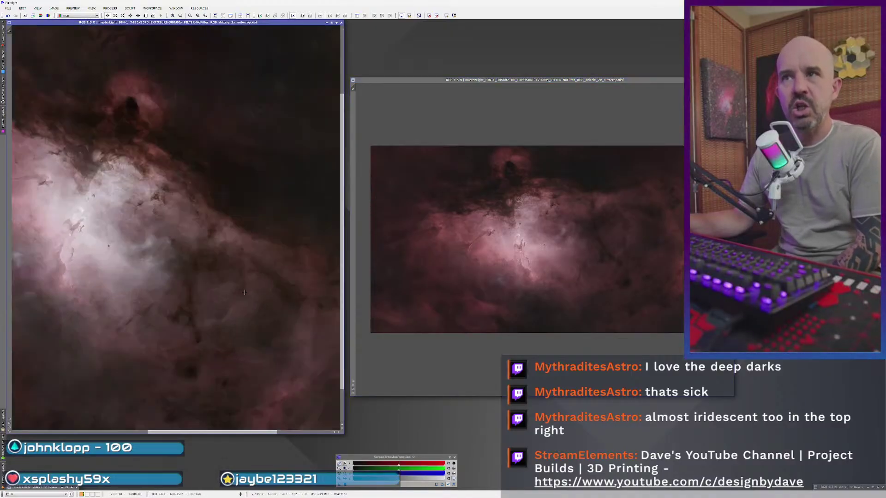
pyautogui.scroll(-5, 249, 286)
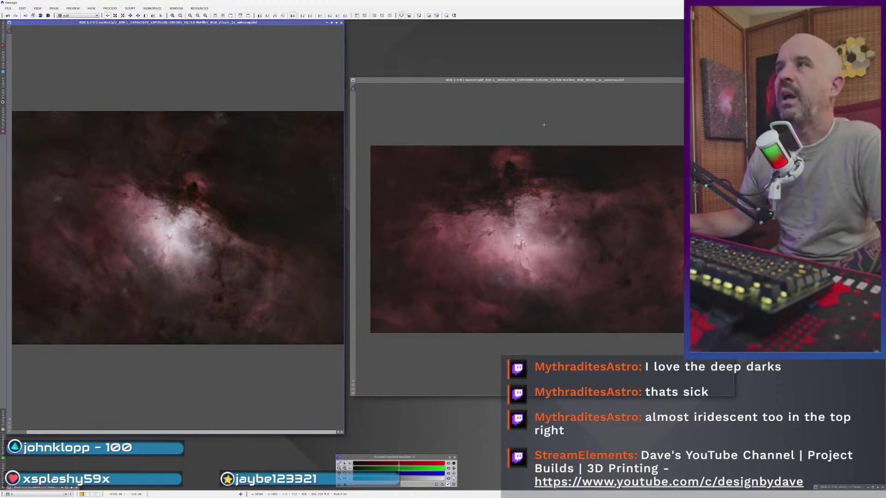
pyautogui.click(522, 82)
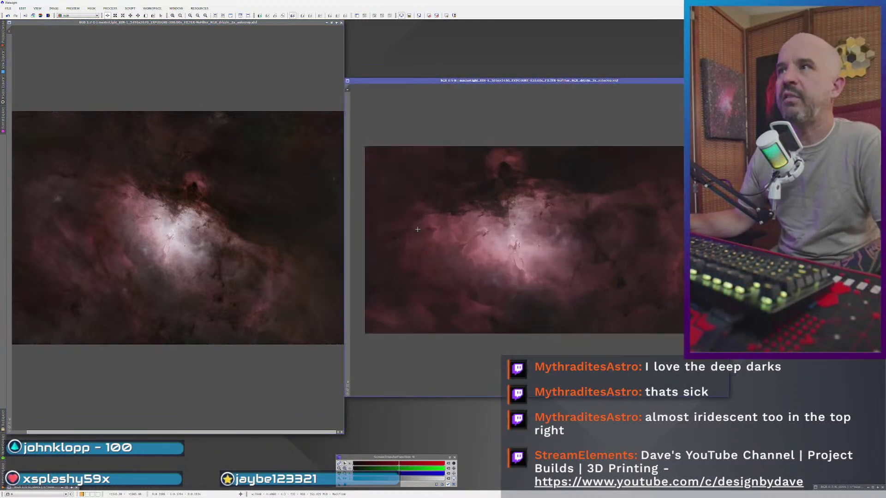
pyautogui.scroll(1, 417, 229)
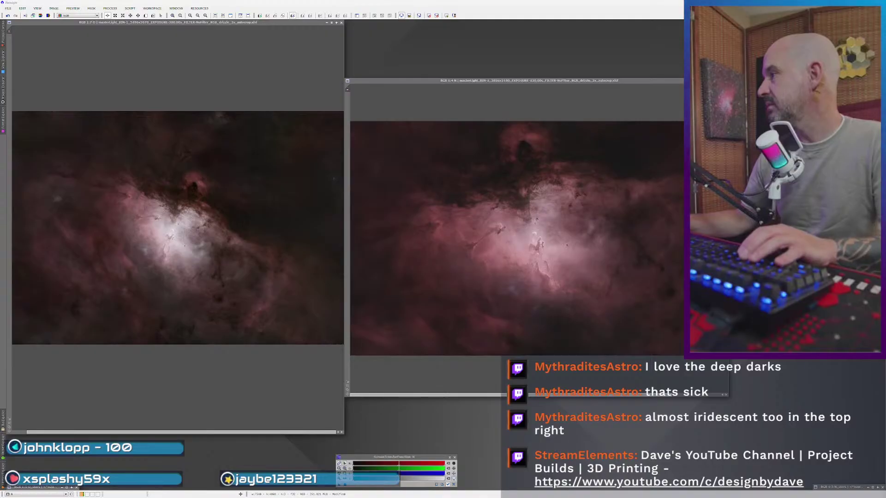
# - Switch to the browser with the AstroBin image "Panorama through the Milky Way", enlarge its window and copy the page address
pyautogui.moveTo(245, 74); pyautogui.dragTo(239, 34)
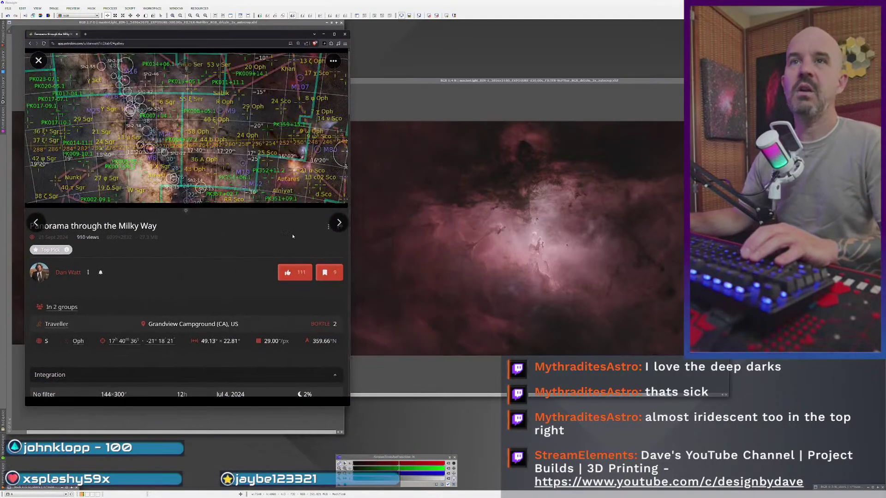
pyautogui.moveTo(348, 406); pyautogui.dragTo(598, 463)
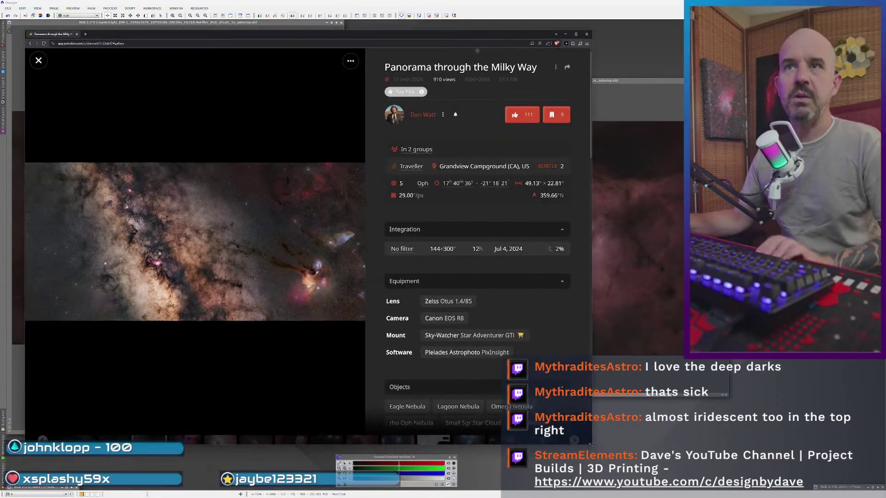
pyautogui.click(128, 44)
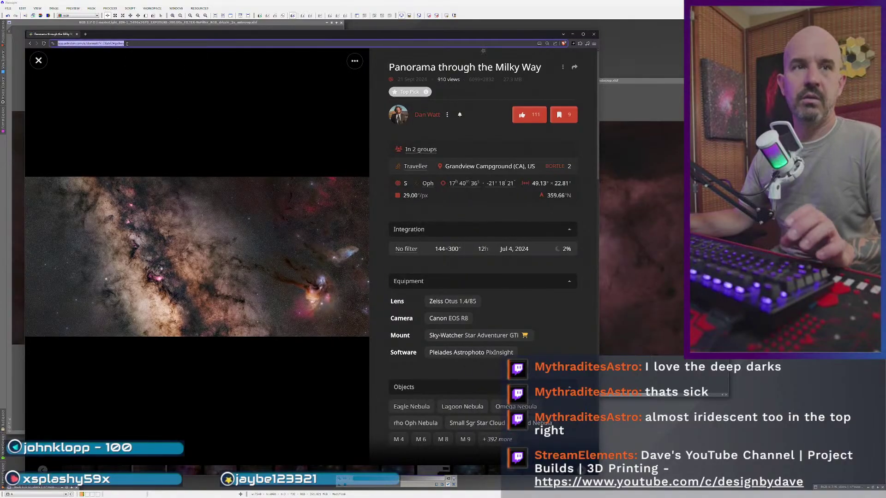
pyautogui.hotkey('alt', 'Tab')
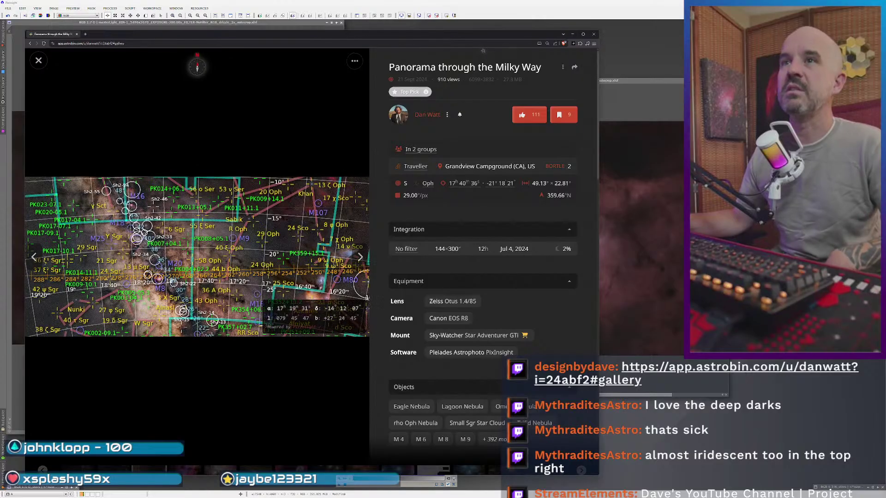
# - Open the Milky Way panorama full screen in a maximised browser and examine the region around the Eagle Nebula at 1.00x
pyautogui.click(300, 277)
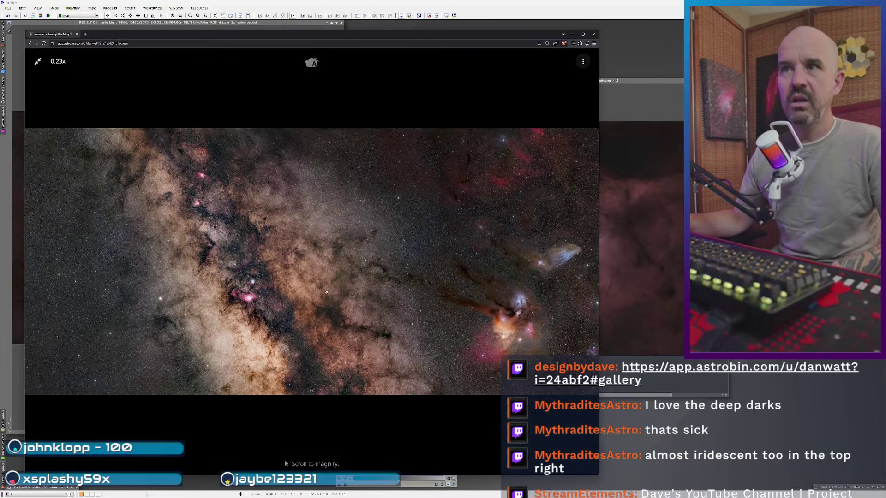
pyautogui.moveTo(277, 34); pyautogui.dragTo(264, 9)
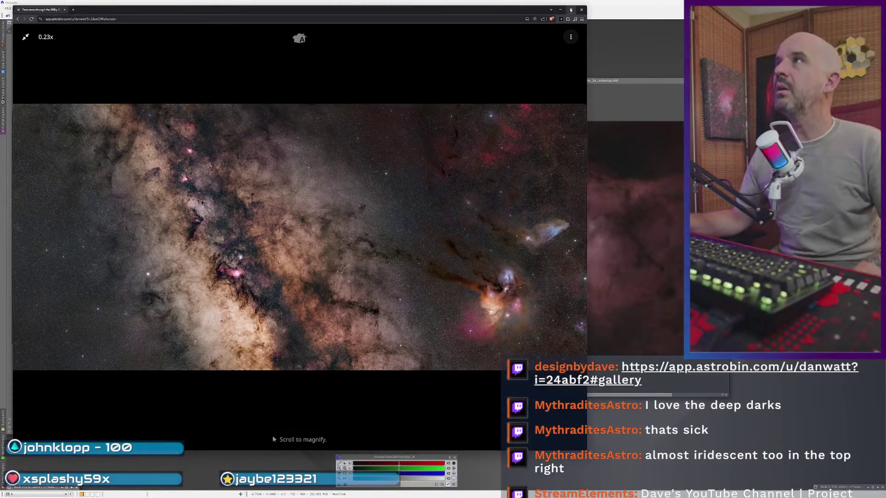
pyautogui.click(570, 10)
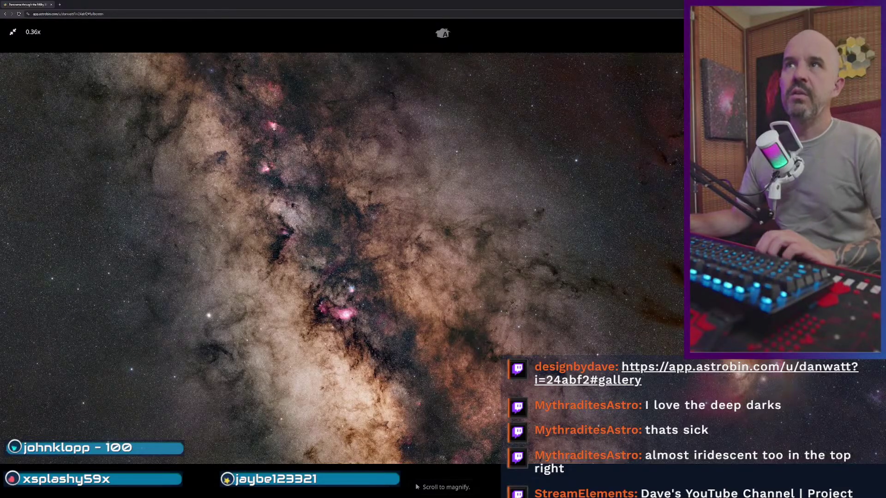
pyautogui.scroll(3, 274, 130)
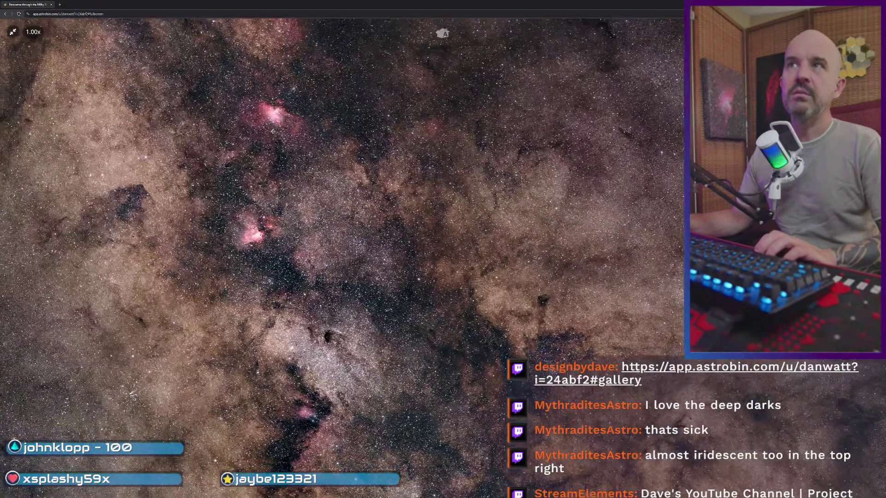
pyautogui.press('Escape')
pyautogui.click(189, 178)
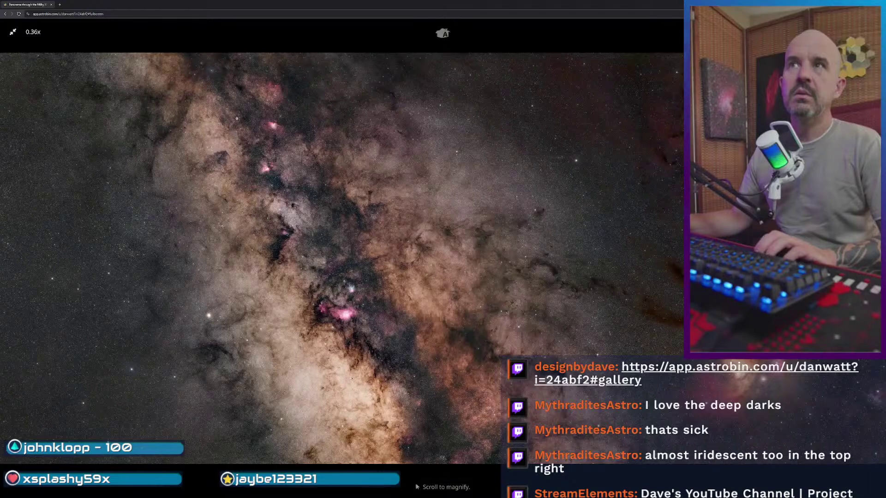
pyautogui.scroll(5, 249, 133)
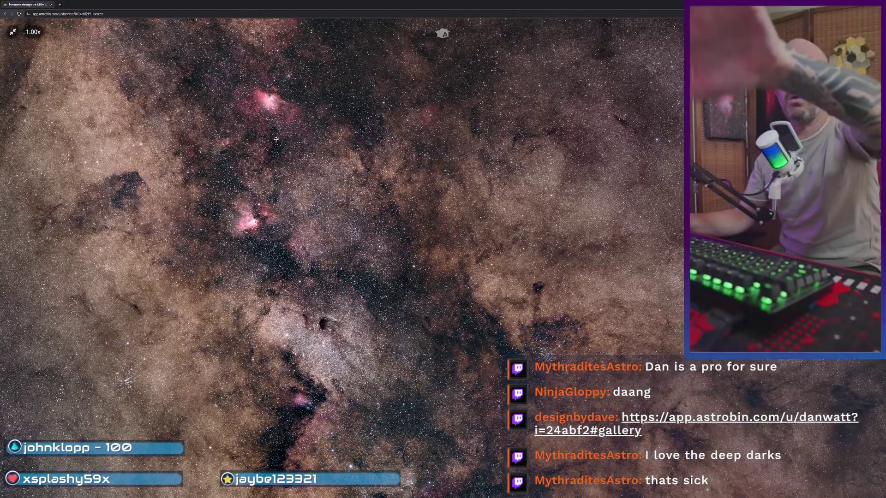
pyautogui.press('Escape')
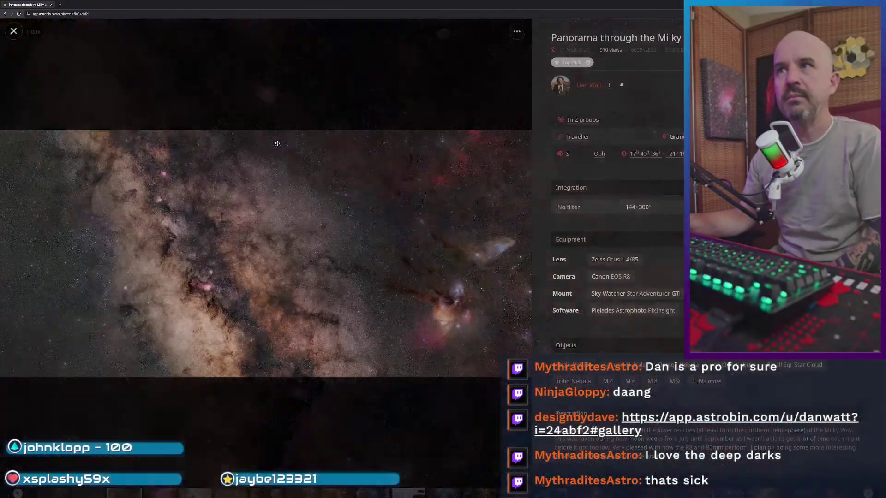
# - Restore and minimise the browser, and return to the paler stack in PixInsight
pyautogui.press('super+Down')
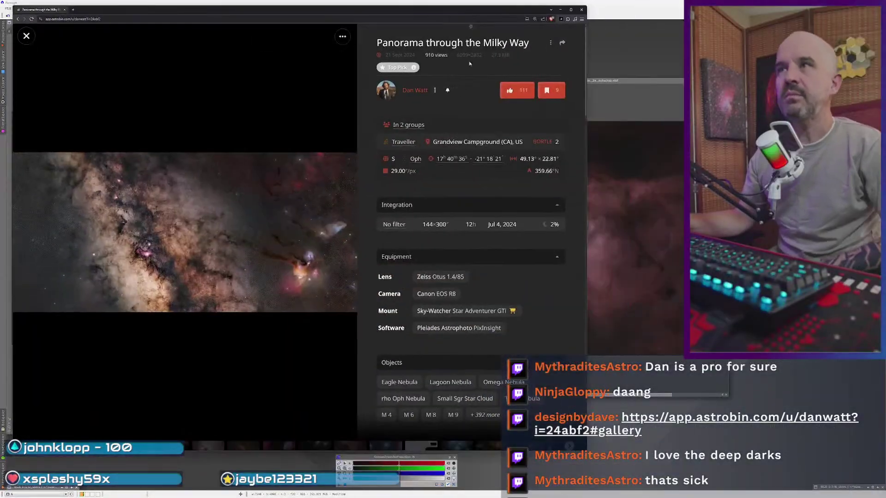
pyautogui.press('super+Down')
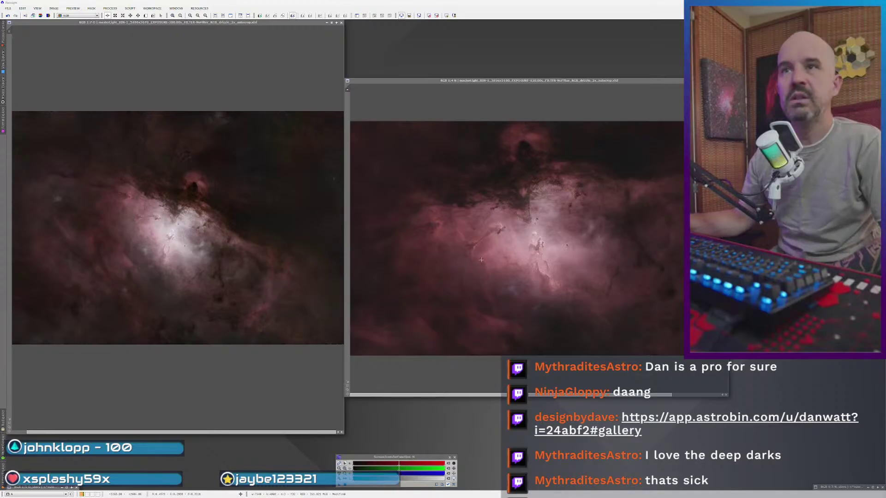
pyautogui.click(196, 273)
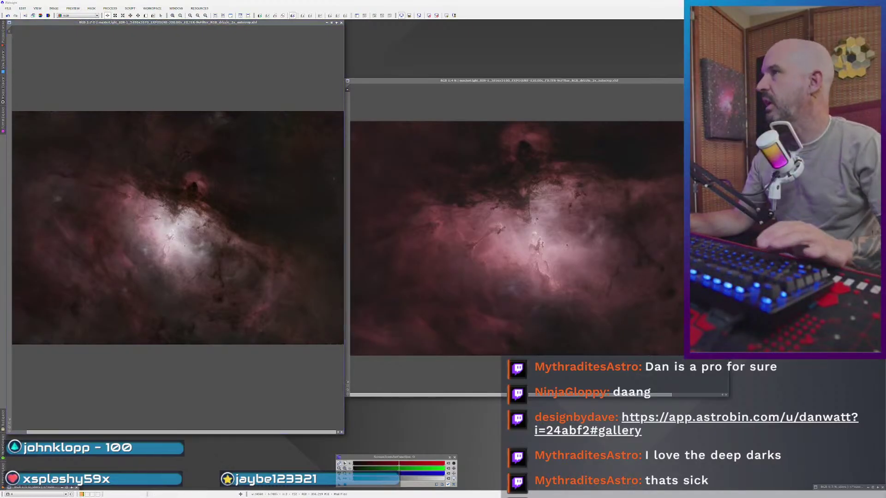
# - Bring the browser up beside the paler stack and examine the panorama's Eagle Nebula region at 1.00x for comparison
pyautogui.hotkey('alt', 'Tab')
pyautogui.click(513, 200)
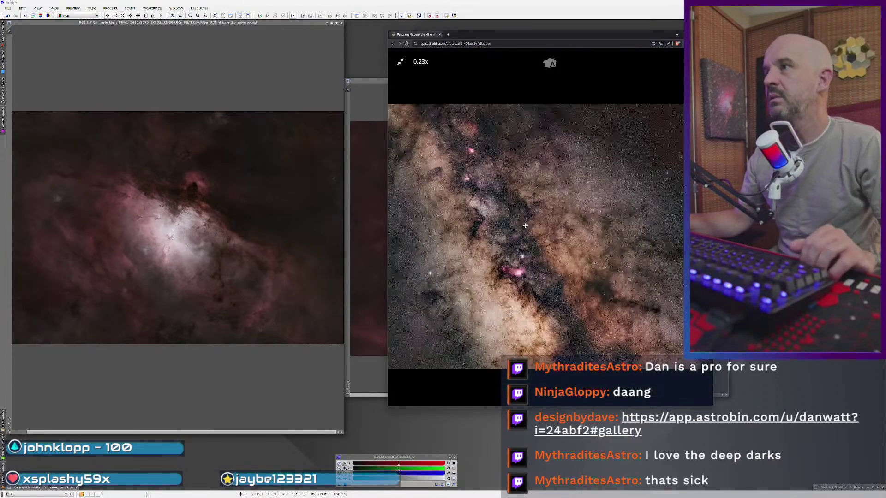
pyautogui.click(507, 234)
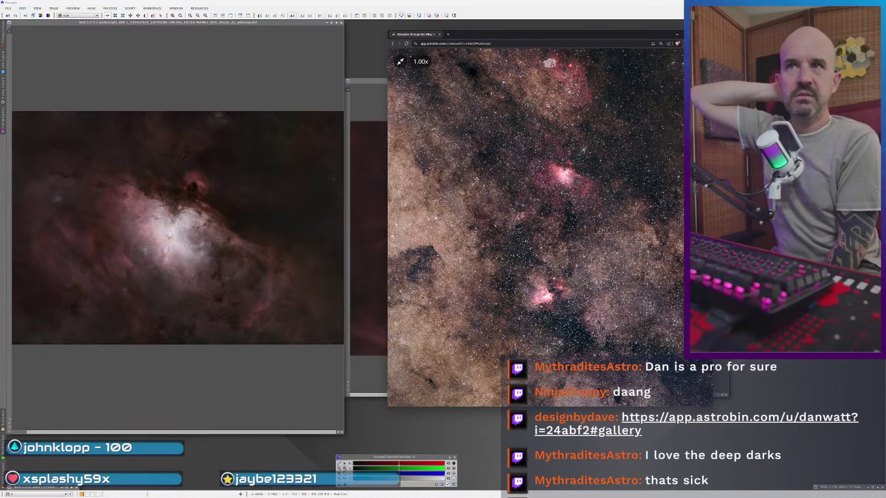
pyautogui.press('Escape')
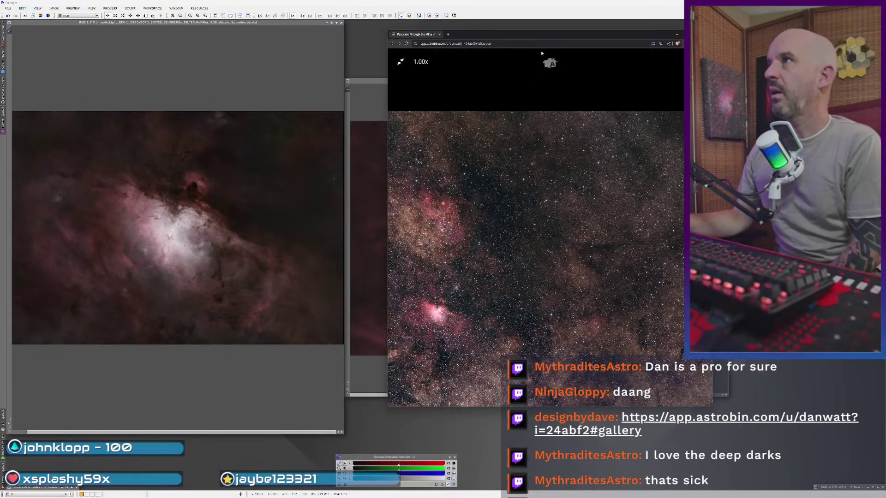
# - View the whole panorama in a maximised browser, return to its details page and resize the window over PixInsight
pyautogui.press('super+Up')
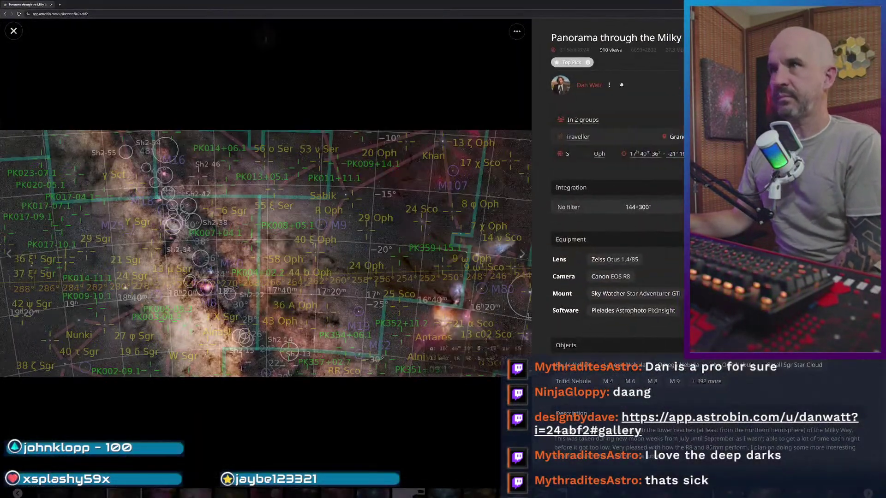
pyautogui.click(426, 335)
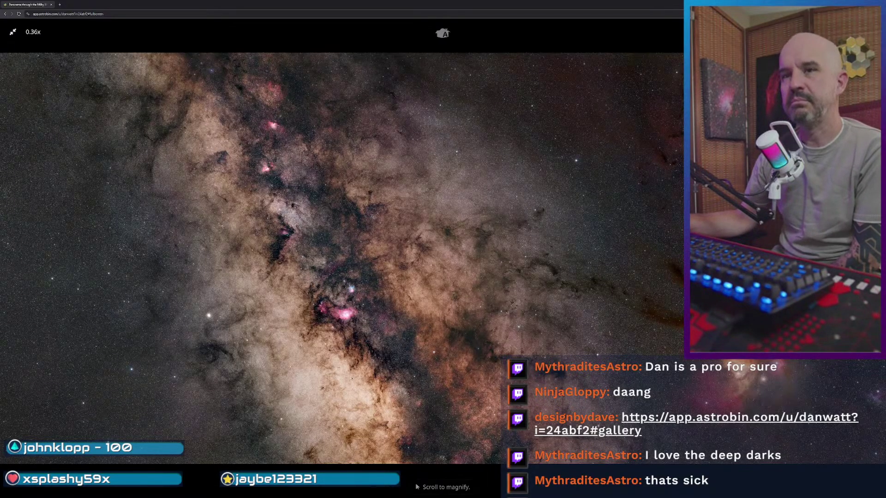
pyautogui.click(443, 230)
pyautogui.press('Escape')
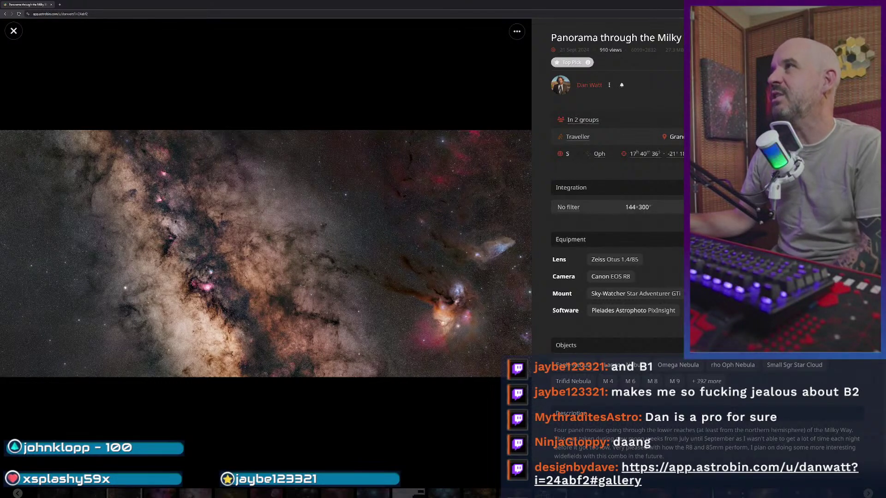
pyautogui.moveTo(443, 5); pyautogui.dragTo(180, 15)
pyautogui.moveTo(342, 384); pyautogui.dragTo(674, 449)
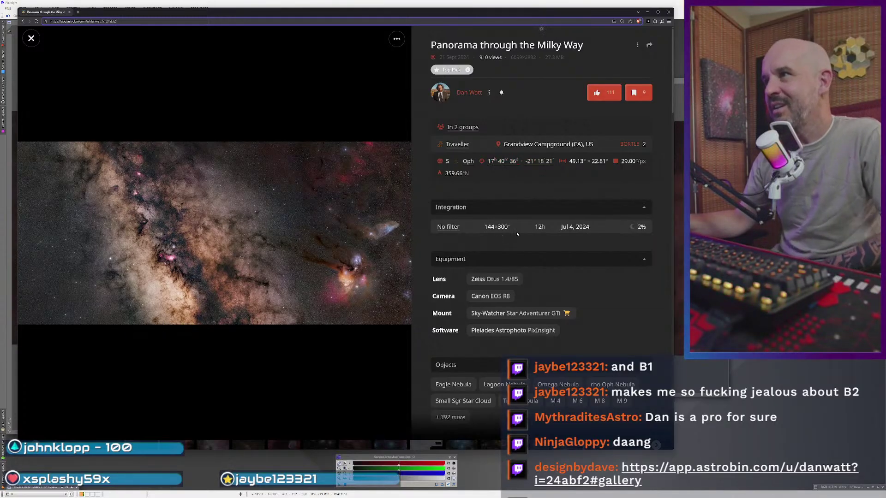
# - Read the panorama's integration, equipment and description details on its AstroBin page
pyautogui.click(541, 230)
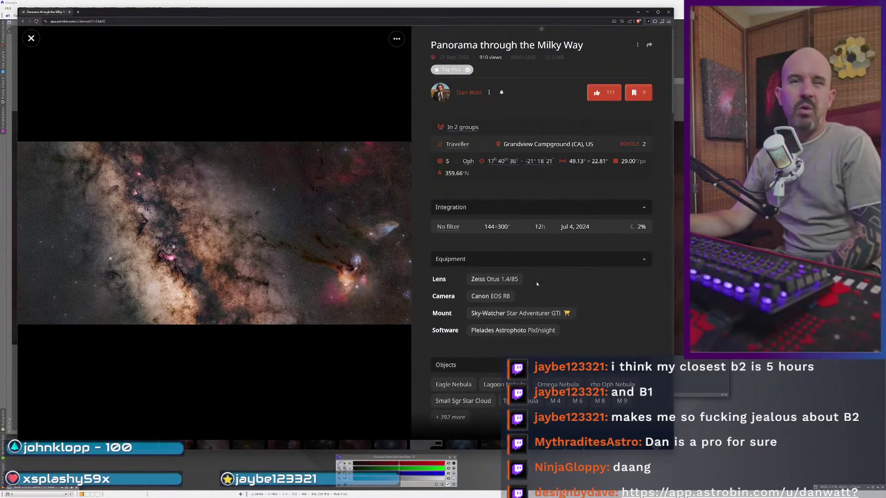
pyautogui.scroll(-2, 541, 284)
pyautogui.scroll(-3, 577, 295)
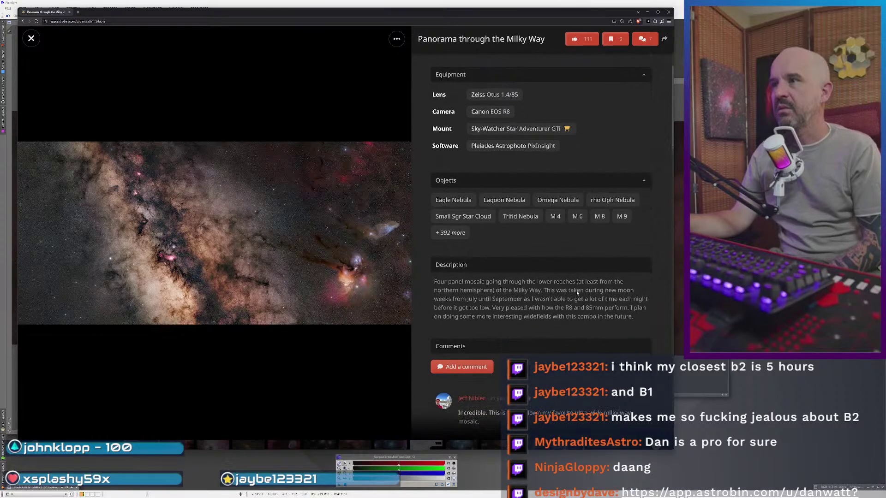
pyautogui.moveTo(451, 280); pyautogui.dragTo(522, 290)
pyautogui.scroll(-1, 490, 277)
pyautogui.scroll(5, 508, 286)
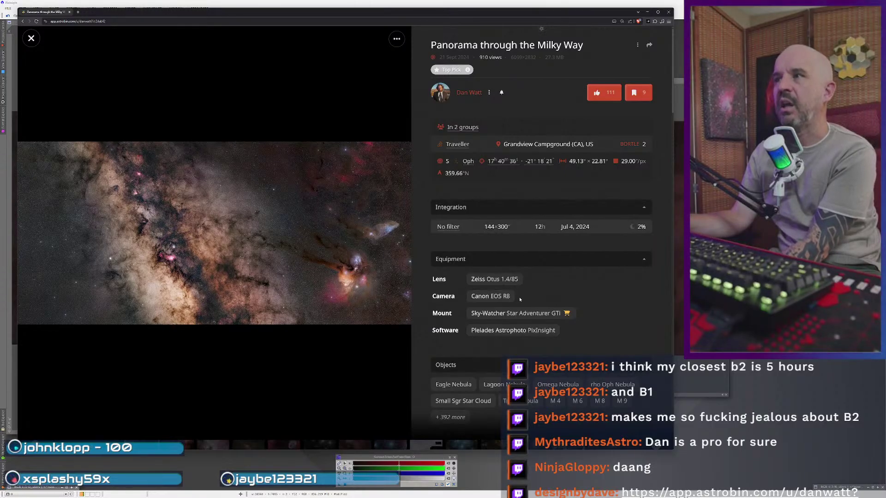
# - Close the panorama's details page and browse the photographer's gallery of images
pyautogui.moveTo(85, 59)
pyautogui.click(31, 38)
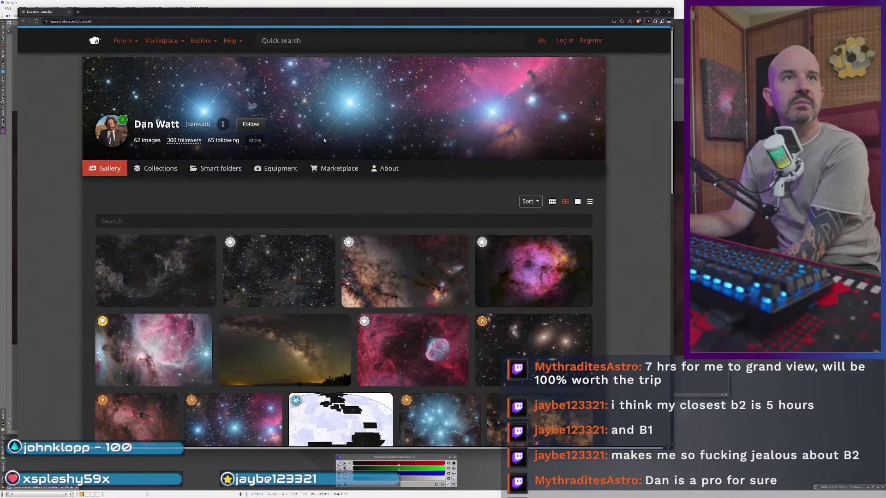
pyautogui.scroll(-2, 324, 153)
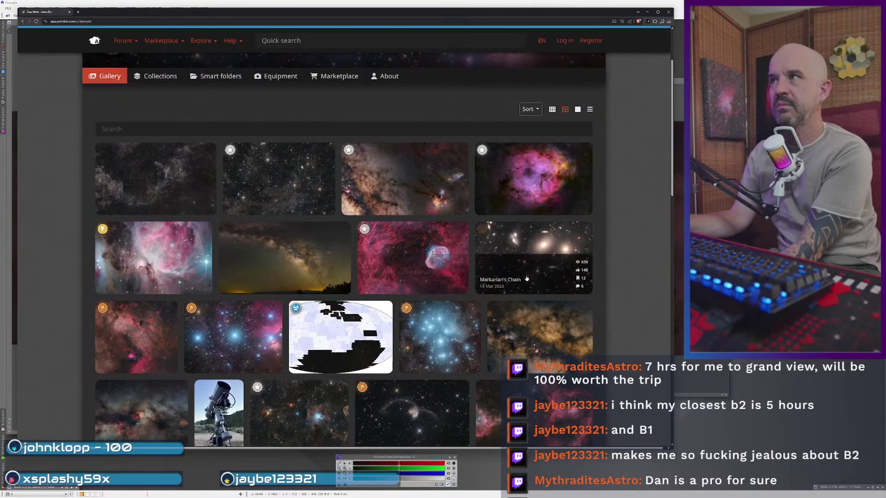
pyautogui.scroll(-4, 561, 306)
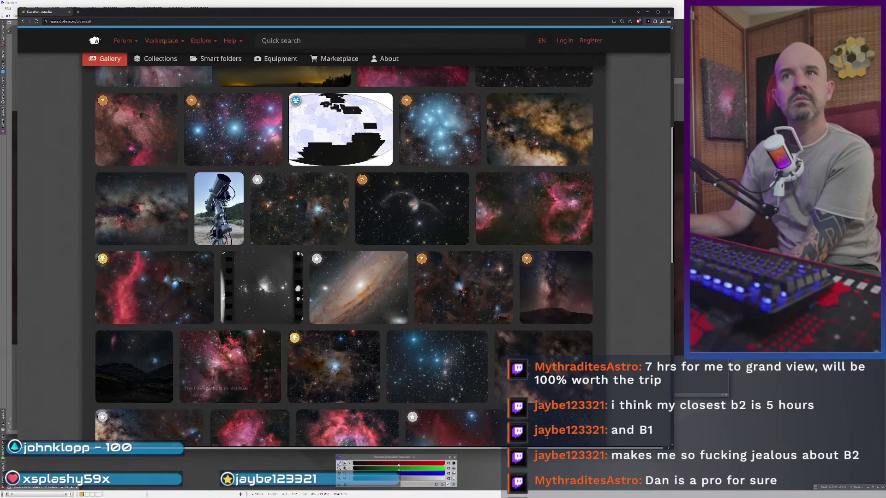
pyautogui.scroll(2, 270, 333)
pyautogui.scroll(2, 263, 331)
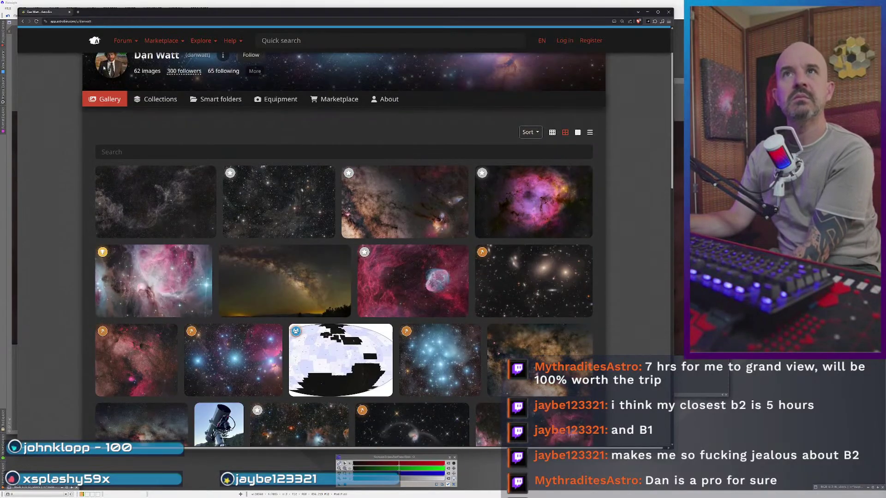
pyautogui.scroll(1, 263, 331)
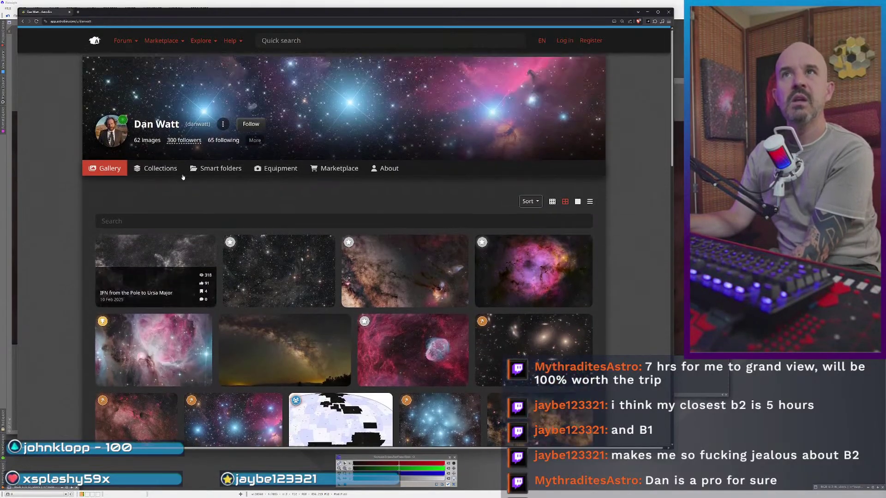
# - Pick up the gallery page's web address for sharing in the stream chat and return to PixInsight
pyautogui.click(133, 21)
pyautogui.hotkey('alt', 'Tab')
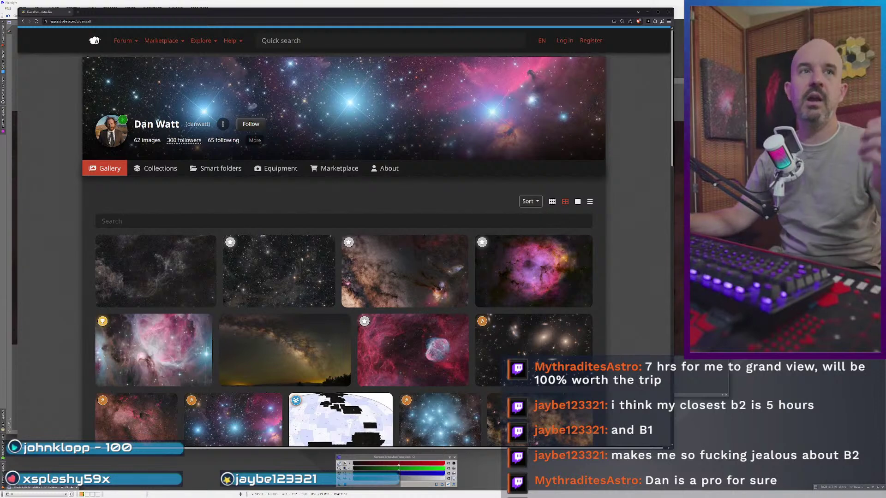
pyautogui.hotkey('alt', 'Tab')
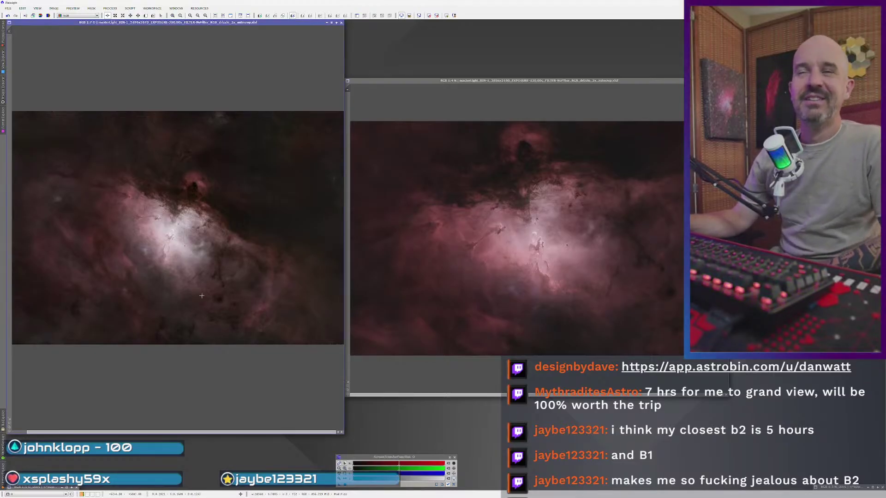
# - Activate the redder starless stack and enlarge its nebula core for comparison with the paler stack
pyautogui.hotkey('ctrl', 'Tab')
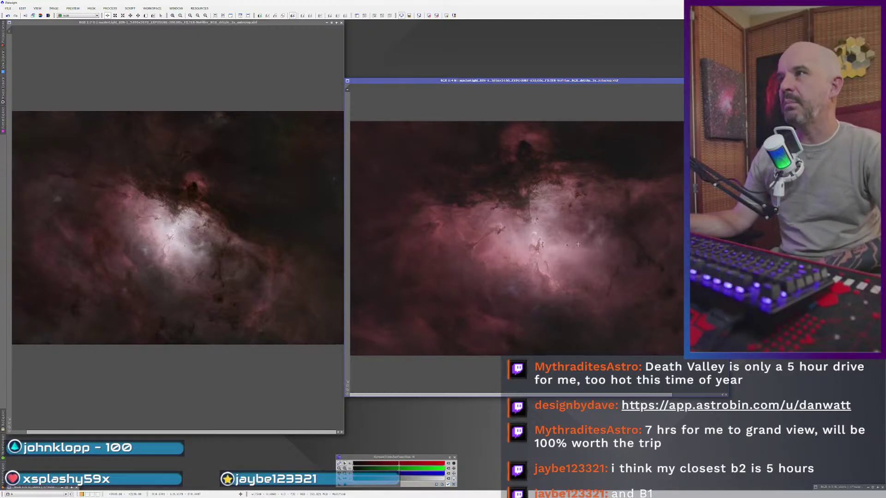
pyautogui.scroll(2, 579, 247)
pyautogui.scroll(-1, 579, 248)
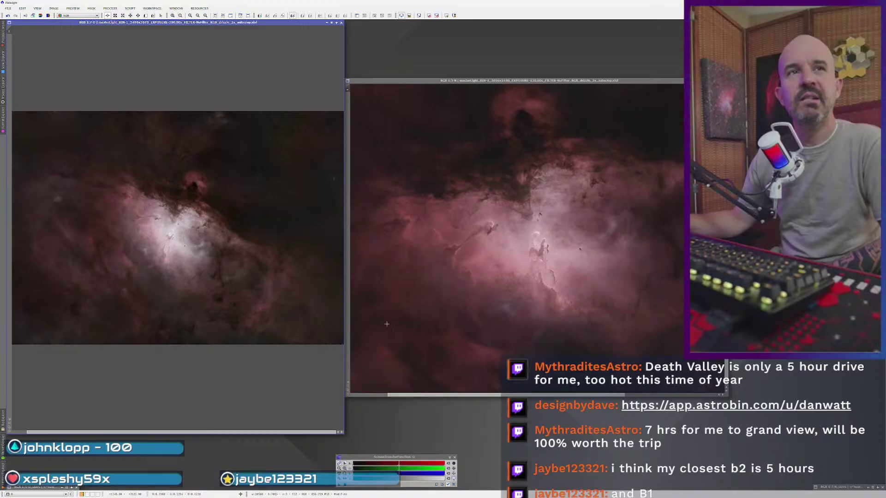
# - Restore the two minimised star images, separate their windows and examine the central cluster of the wider field up close
pyautogui.doubleClick(34, 487)
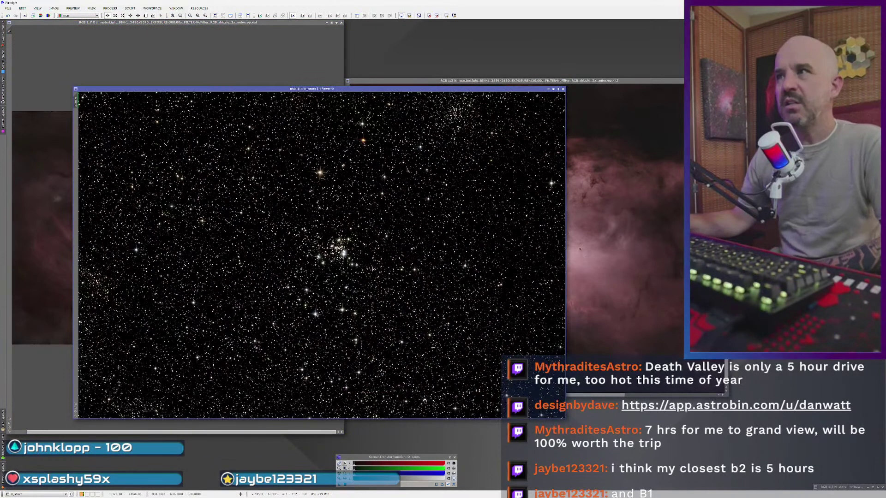
pyautogui.doubleClick(829, 488)
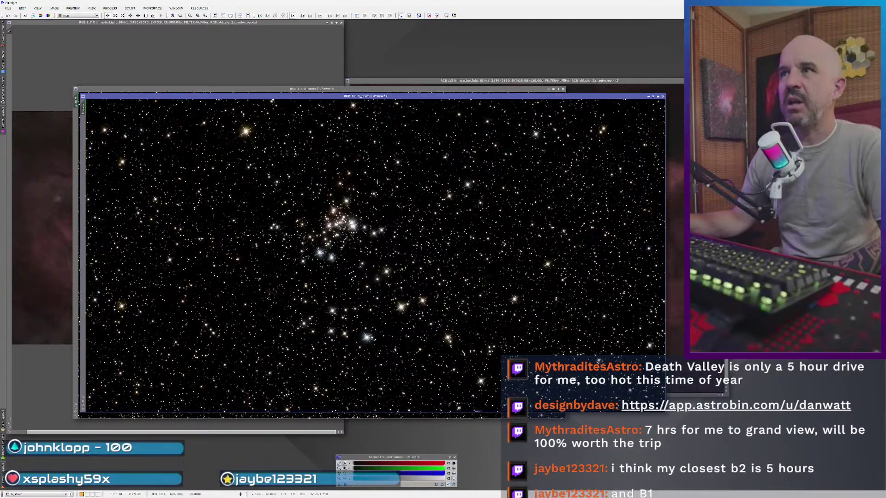
pyautogui.moveTo(323, 98); pyautogui.dragTo(277, 64)
pyautogui.scroll(2, 279, 220)
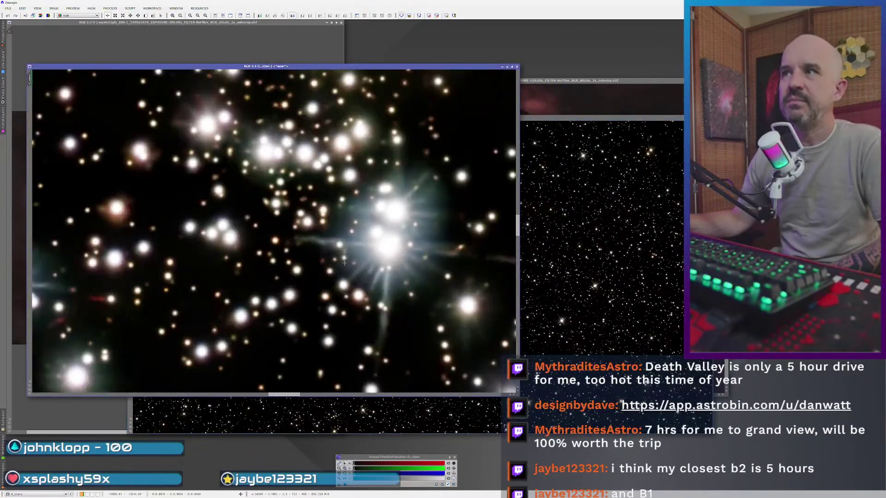
pyautogui.scroll(-3, 349, 266)
pyautogui.scroll(-2, 349, 267)
pyautogui.scroll(1, 348, 267)
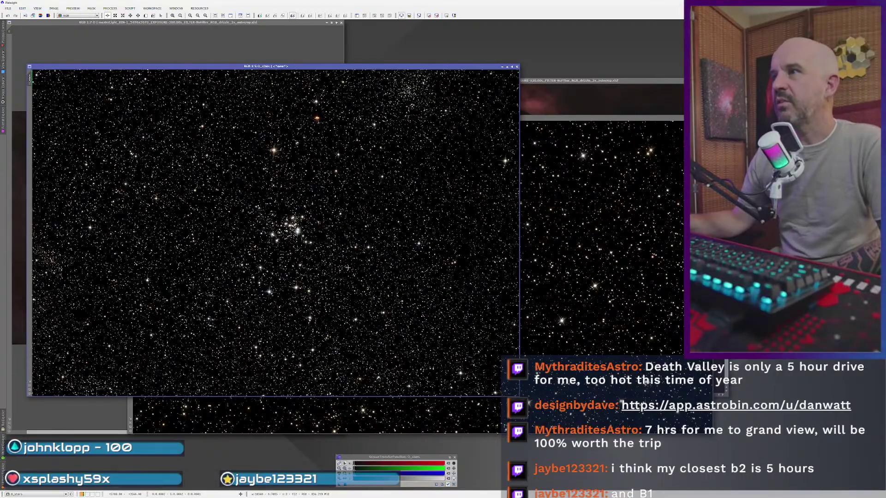
# - Examine the central cluster in the closer-field star image for comparison, and minimise both star images
pyautogui.hotkey('ctrl', 'Tab')
pyautogui.scroll(2, 419, 271)
pyautogui.scroll(-3, 399, 266)
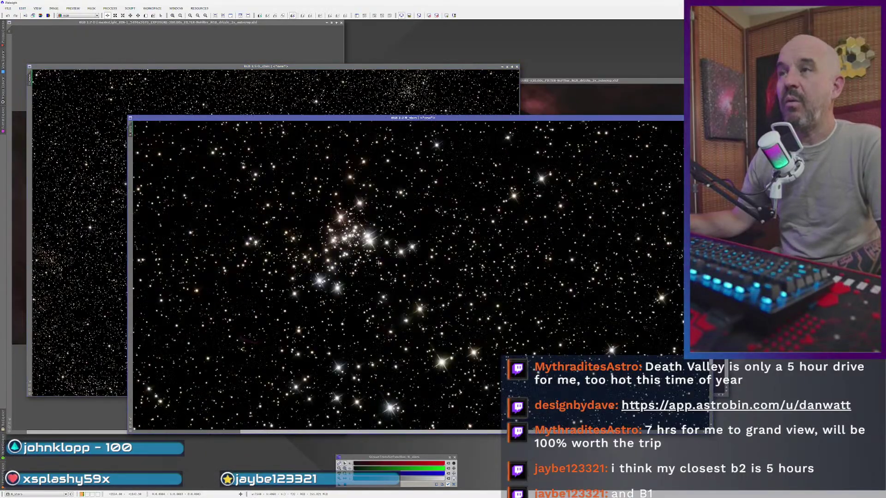
pyautogui.scroll(2, 428, 192)
pyautogui.click(480, 77)
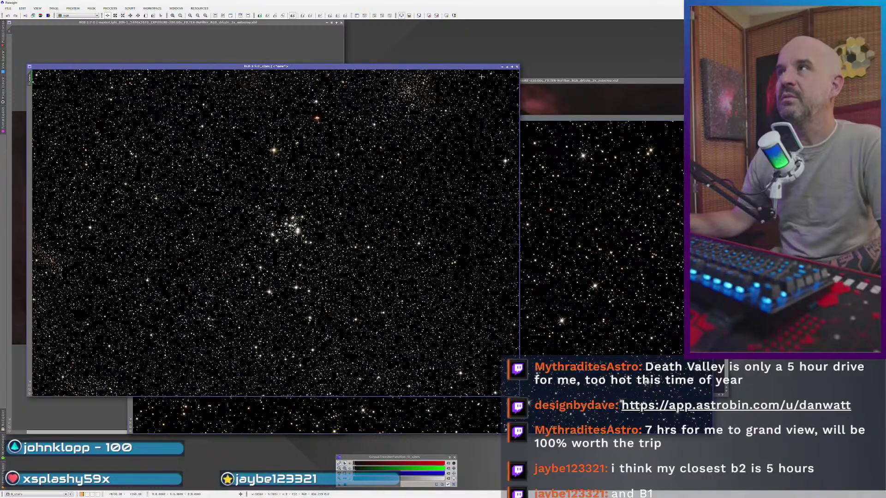
pyautogui.click(510, 68)
pyautogui.click(679, 118)
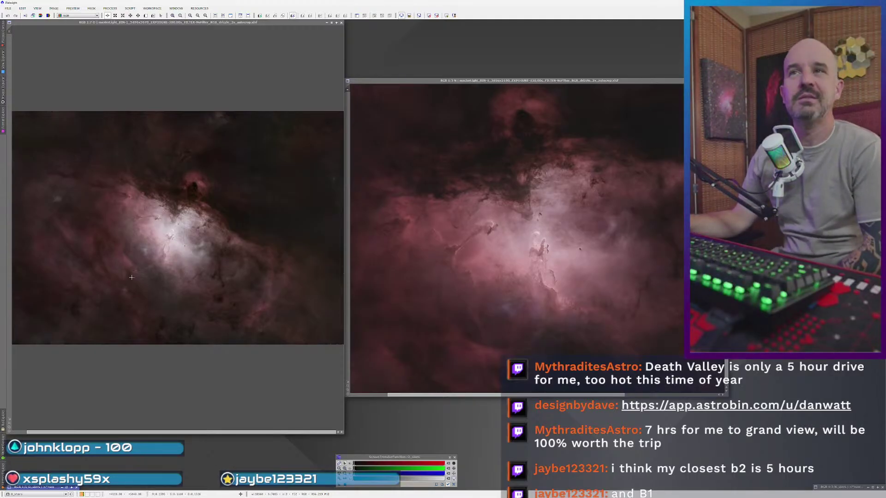
# - Soften the LocalHistogramEqualization effect on the paler stack using a real-time preview, and close the preview
pyautogui.click(240, 331)
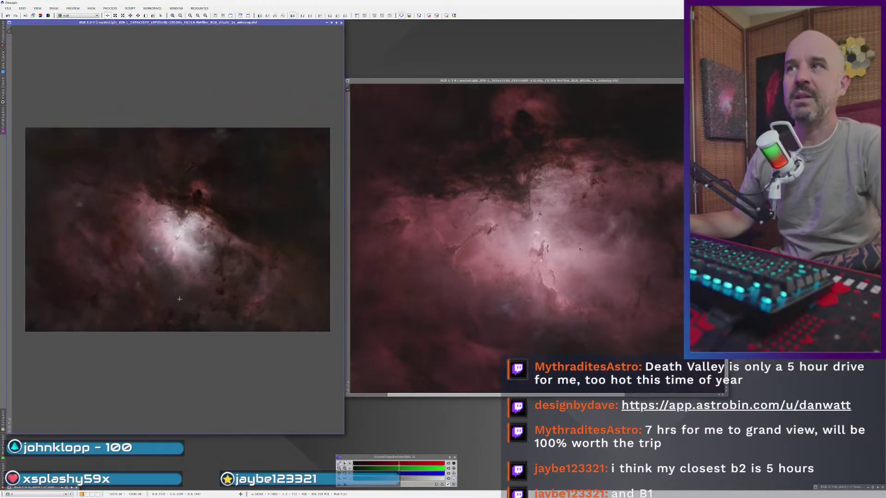
pyautogui.scroll(2, 182, 299)
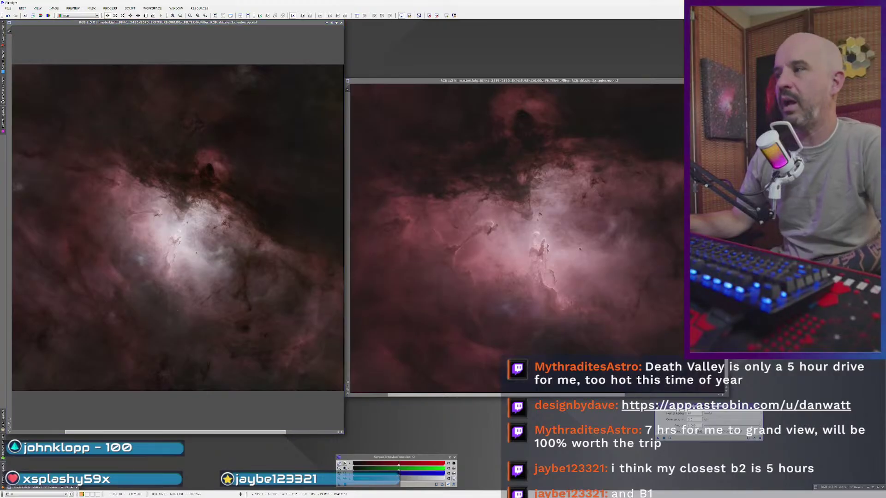
pyautogui.click(668, 438)
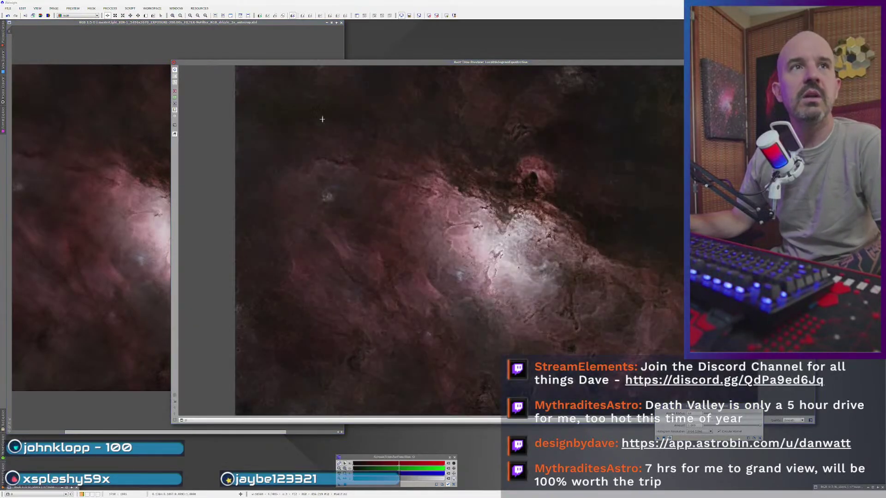
pyautogui.moveTo(385, 62); pyautogui.dragTo(228, 35)
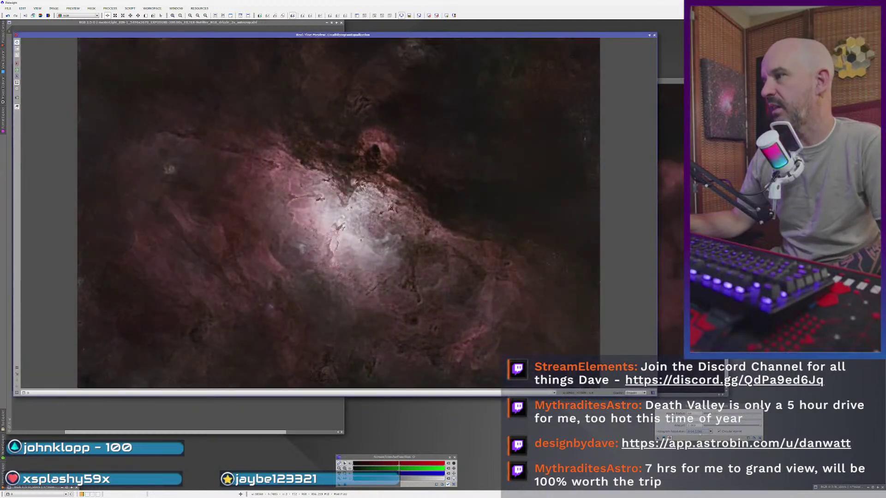
pyautogui.moveTo(709, 407); pyautogui.dragTo(418, 429)
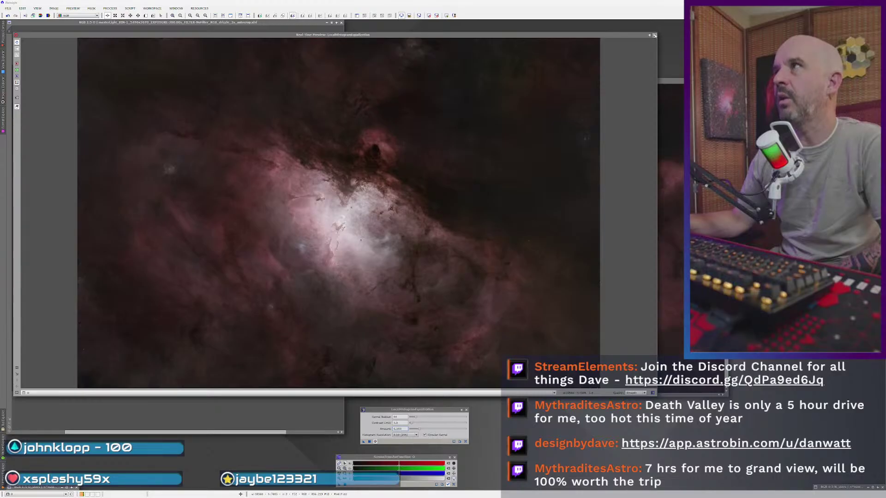
pyautogui.click(654, 35)
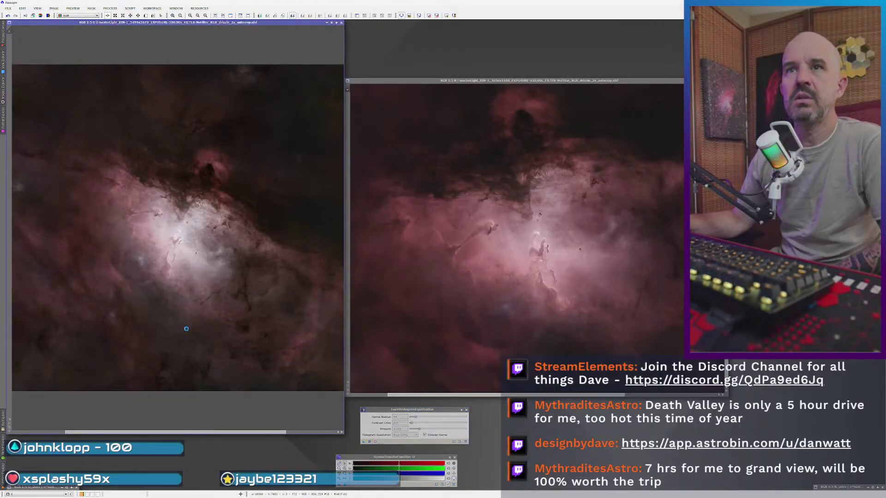
# - Apply LocalHistogramEqualization to both starless stacks and close the process
pyautogui.click(369, 442)
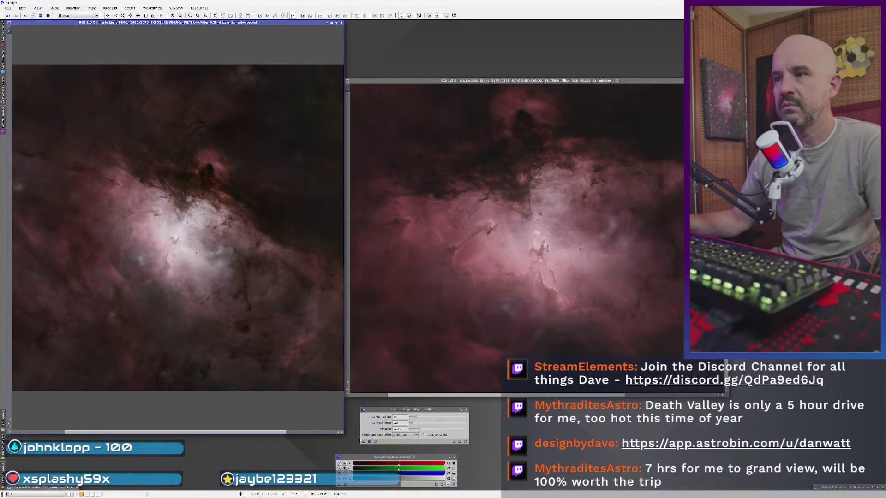
pyautogui.moveTo(364, 441); pyautogui.dragTo(460, 328)
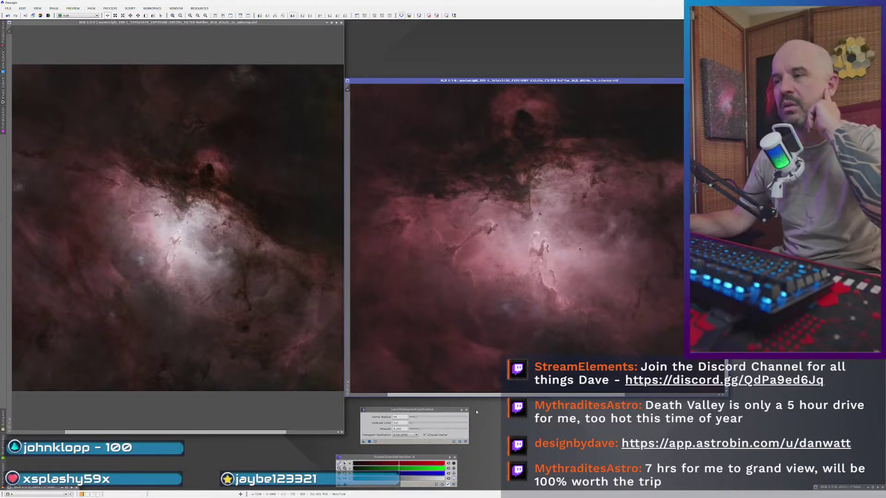
pyautogui.press('Escape')
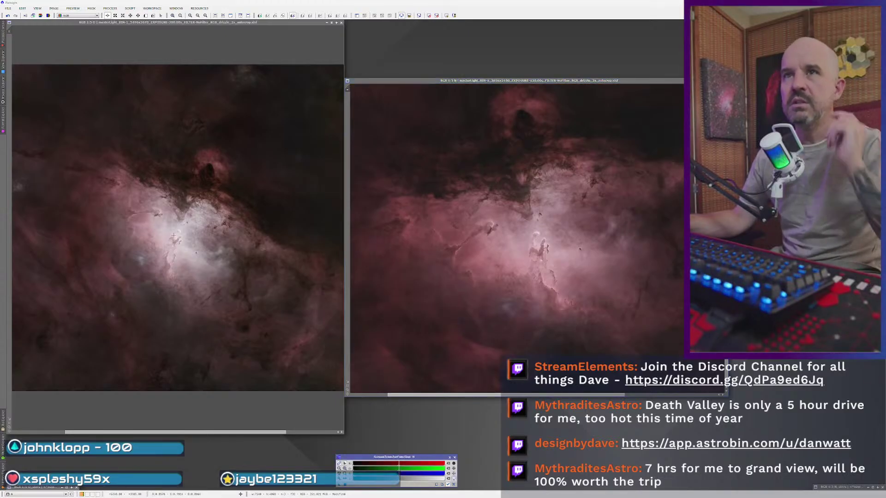
# - Examine the Pillars of Creation in both starless stacks at high magnification
pyautogui.scroll(6, 172, 235)
pyautogui.scroll(-3, 173, 235)
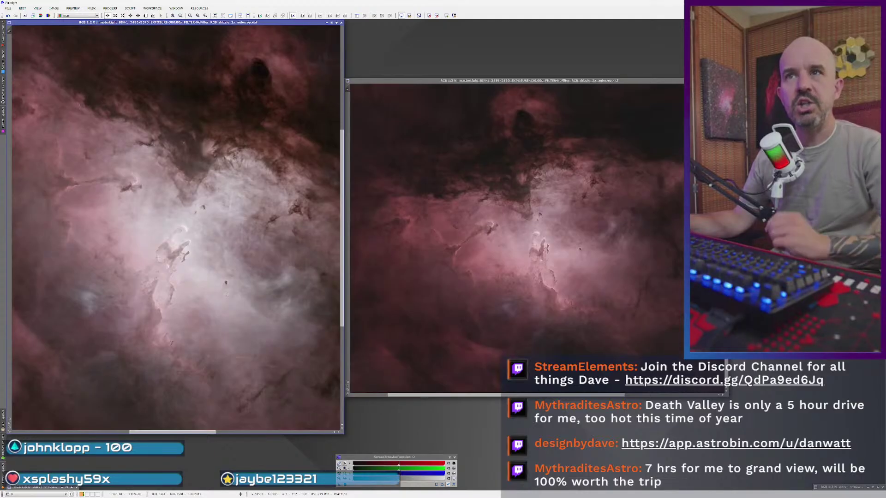
pyautogui.scroll(2, 157, 258)
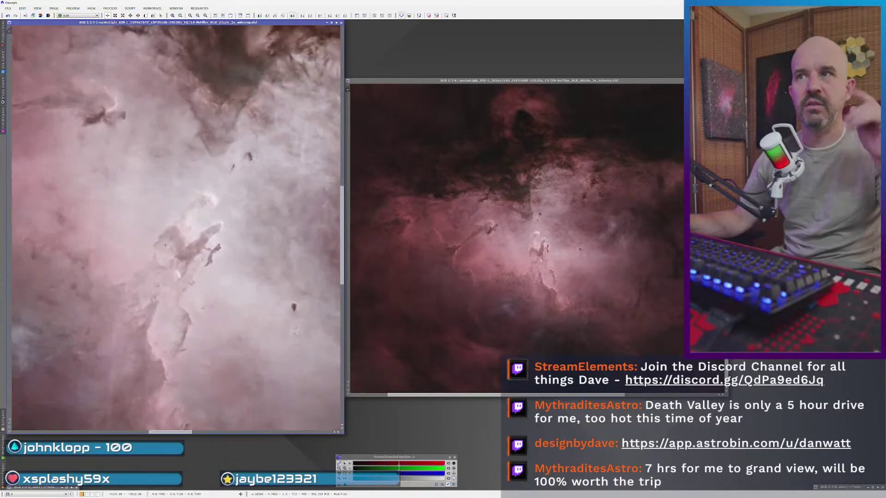
pyautogui.scroll(1, 196, 220)
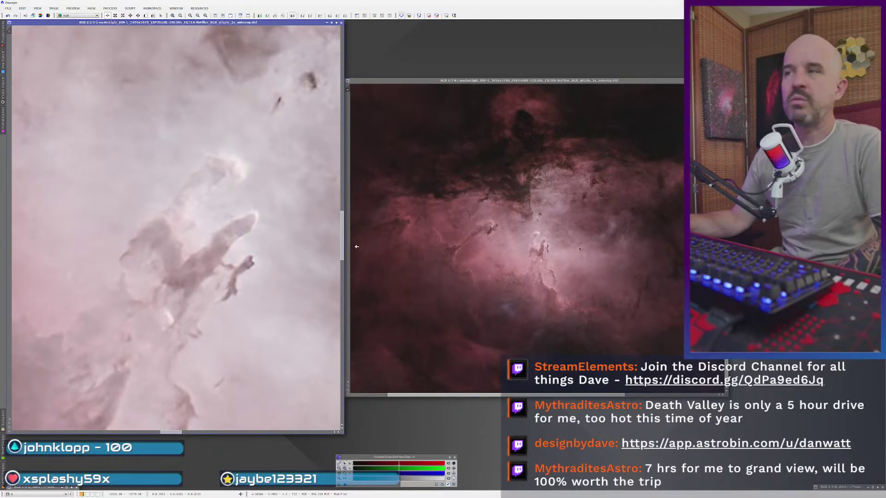
pyautogui.scroll(4, 532, 255)
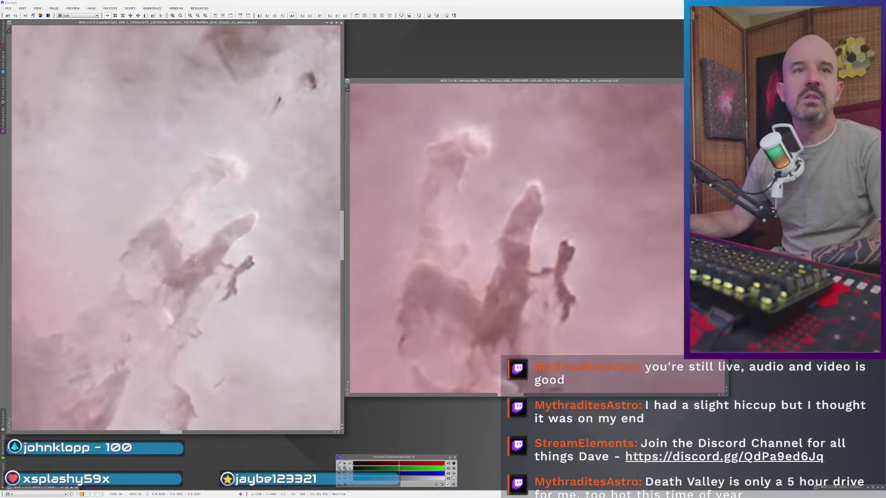
# - Bring more of the paler stack into view and launch the Freehand Adaptive Mask Editor (FAME) script
pyautogui.scroll(-3, 196, 261)
pyautogui.click(129, 8)
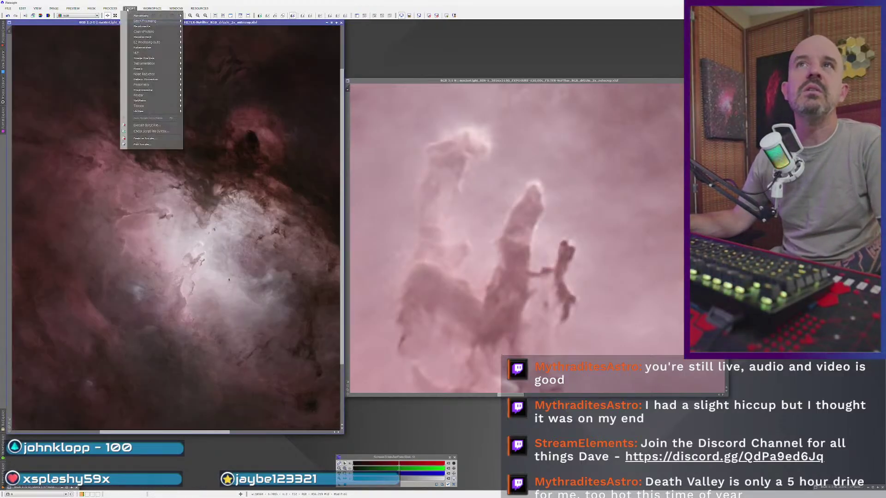
pyautogui.moveTo(134, 100)
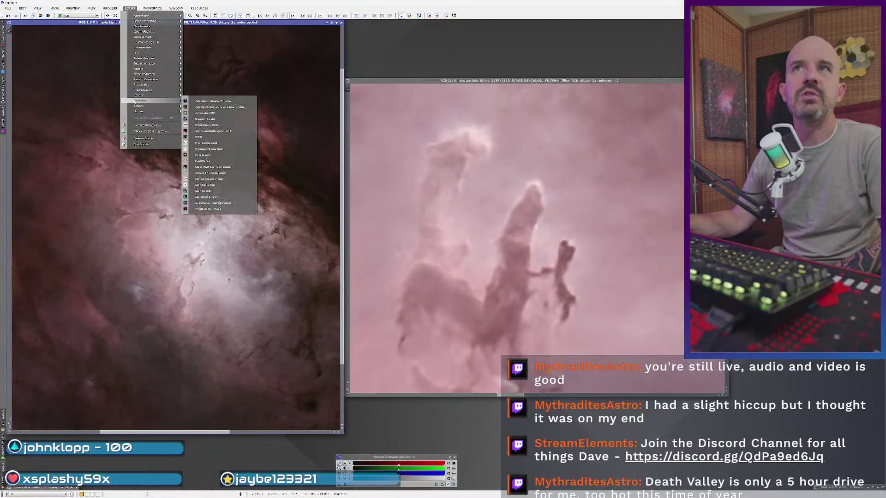
pyautogui.click(227, 138)
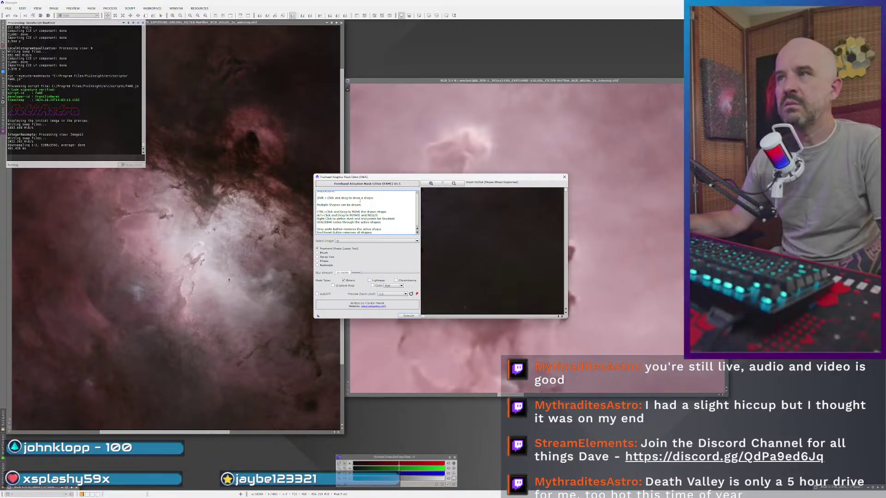
# - Outline the tallest pillar of the darker stack freehand in an enlarged FAME window, generate a binary mask, and close the script
pyautogui.moveTo(391, 179); pyautogui.dragTo(95, 33)
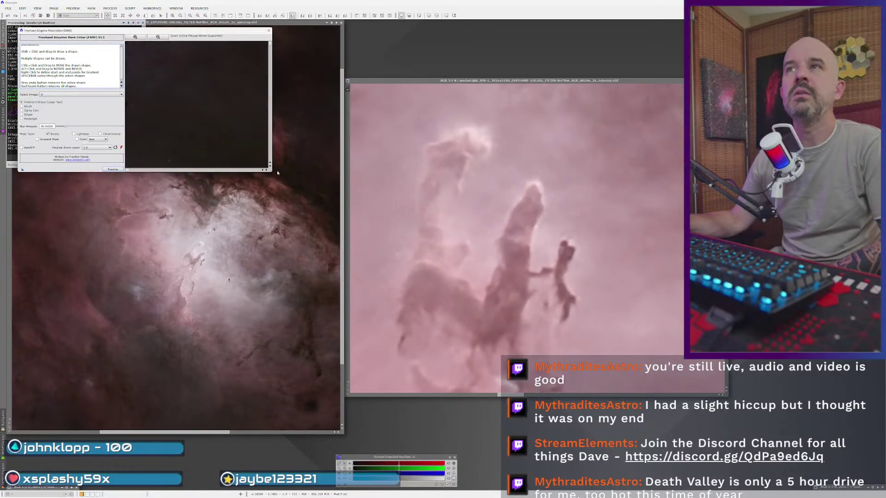
pyautogui.moveTo(274, 179); pyautogui.dragTo(682, 459)
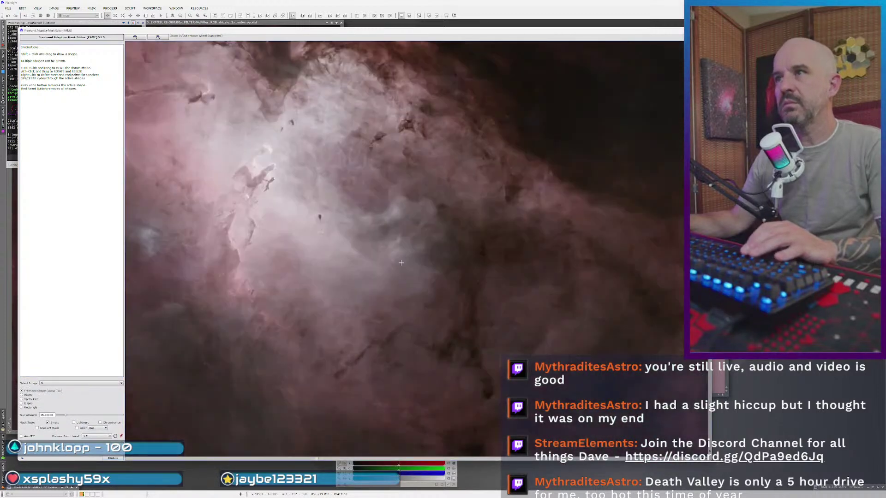
pyautogui.scroll(2, 247, 196)
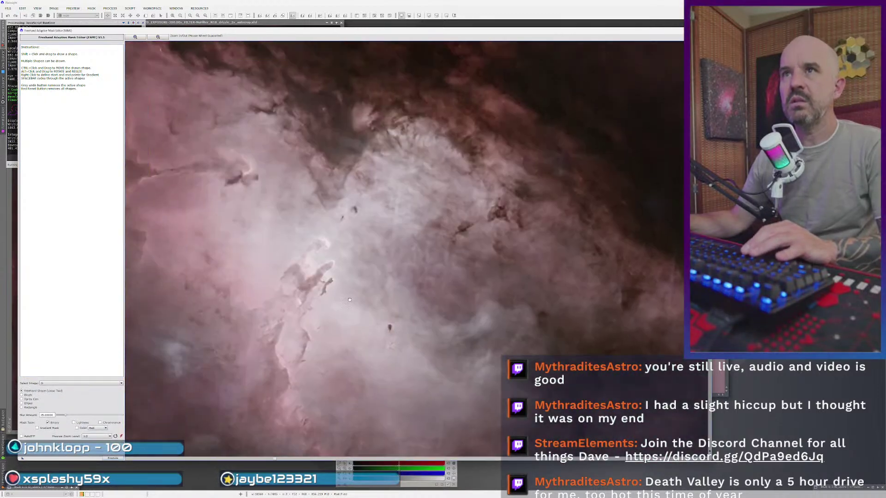
pyautogui.scroll(3, 322, 279)
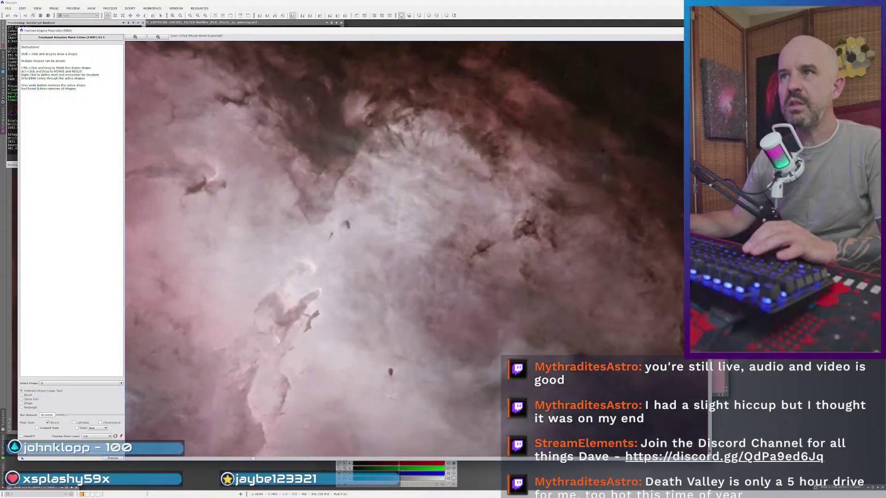
pyautogui.scroll(-3, 281, 289)
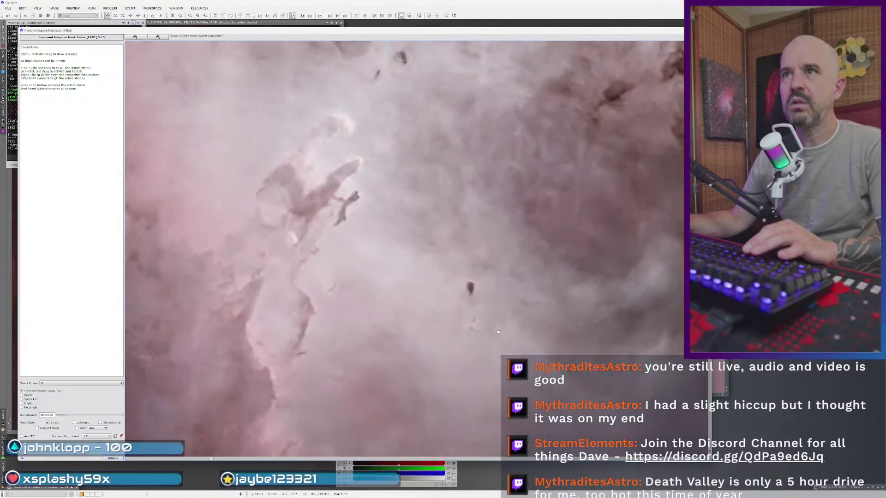
pyautogui.moveTo(498, 331); pyautogui.dragTo(551, 443)
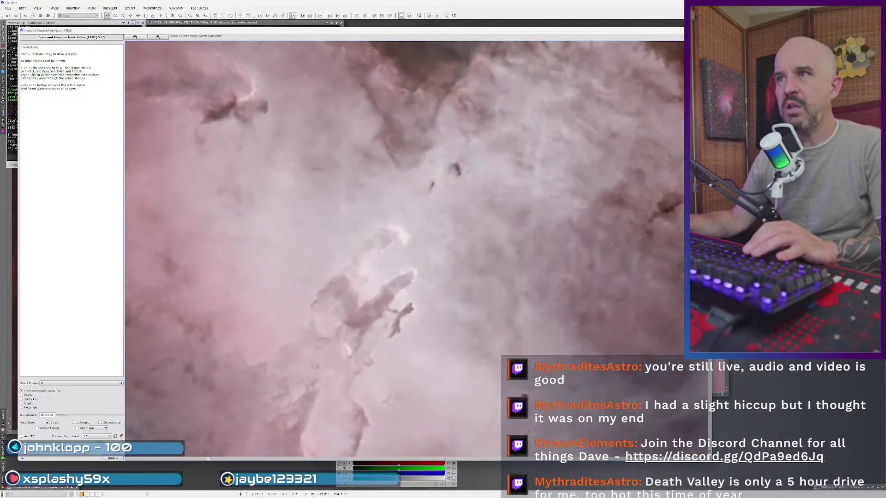
pyautogui.scroll(3, 432, 333)
pyautogui.scroll(-2, 431, 333)
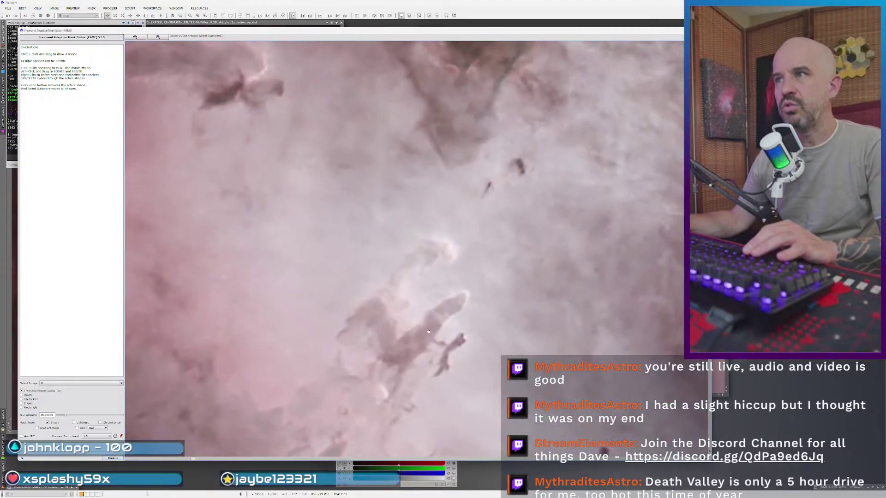
pyautogui.scroll(-1, 432, 333)
pyautogui.scroll(3, 347, 253)
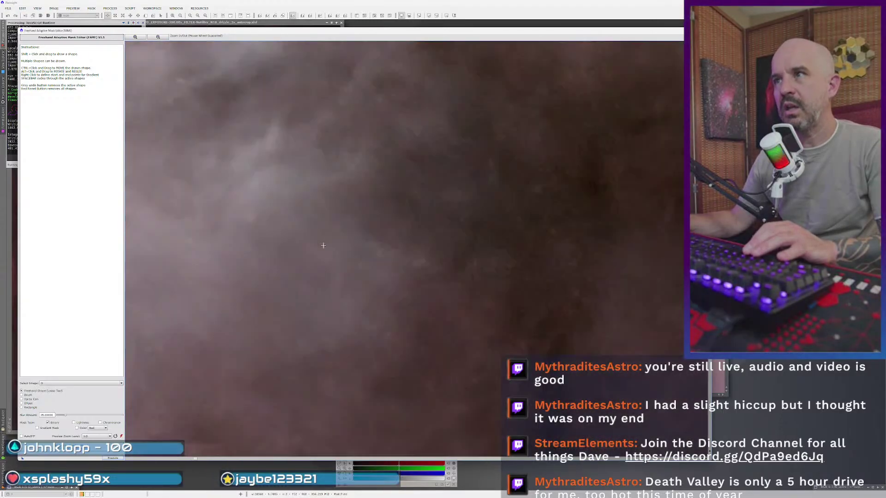
pyautogui.scroll(-3, 347, 253)
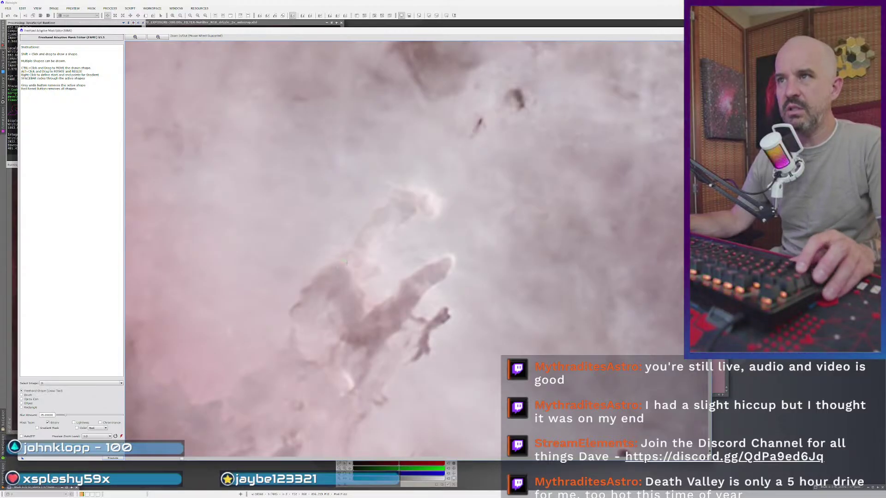
pyautogui.moveTo(346, 263)
pyautogui.mouseDown()
pyautogui.moveTo(356, 286)
pyautogui.moveTo(370, 279)
pyautogui.moveTo(381, 267)
pyautogui.moveTo(365, 260)
pyautogui.moveTo(377, 228)
pyautogui.moveTo(397, 219)
pyautogui.moveTo(394, 235)
pyautogui.moveTo(398, 222)
pyautogui.moveTo(437, 212)
pyautogui.moveTo(425, 190)
pyautogui.moveTo(391, 188)
pyautogui.moveTo(369, 216)
pyautogui.mouseUp()
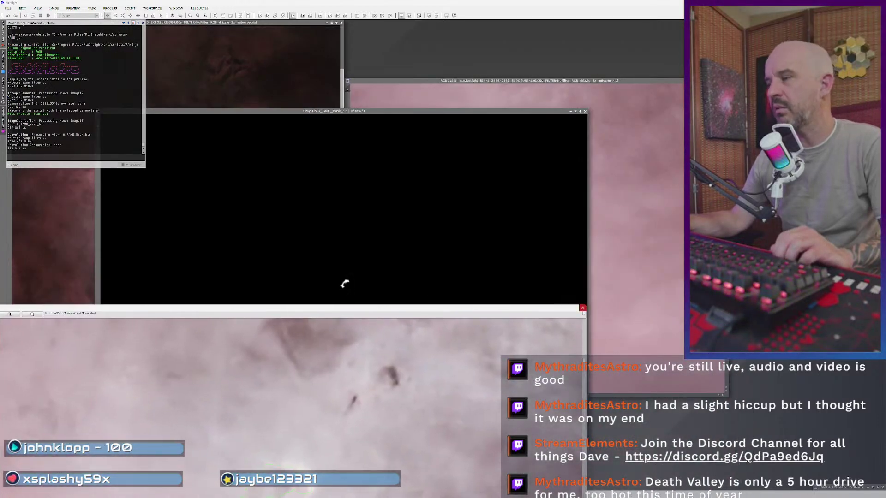
pyautogui.click(582, 308)
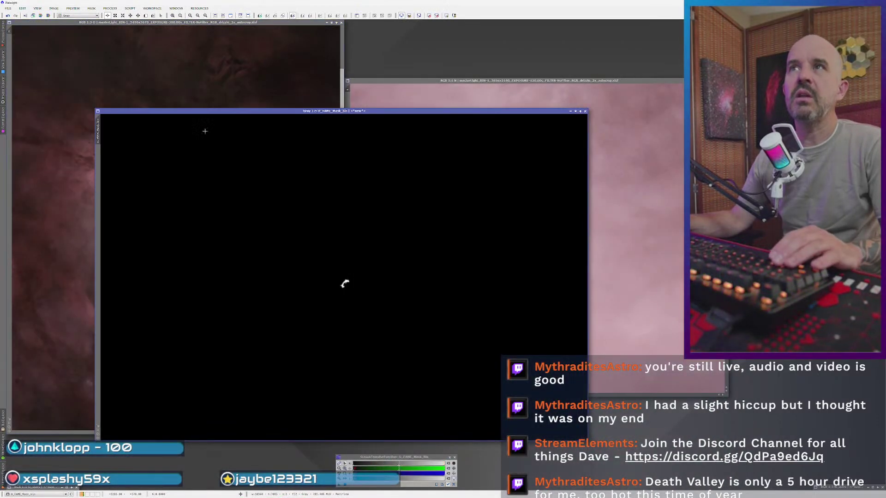
# - Apply the pillar mask to the darker stack, hide the red overlay, and move the mask window aside
pyautogui.moveTo(13, 73); pyautogui.dragTo(13, 72)
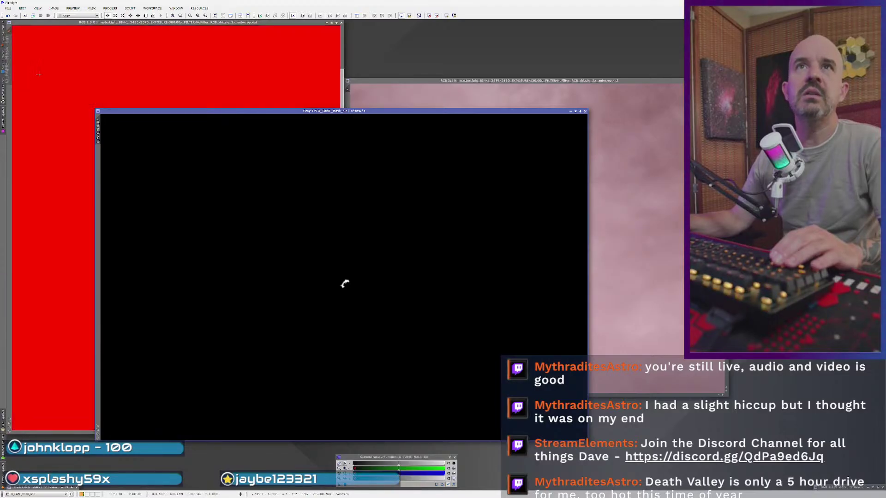
pyautogui.click(252, 249)
pyautogui.hotkey('ctrl', 'k')
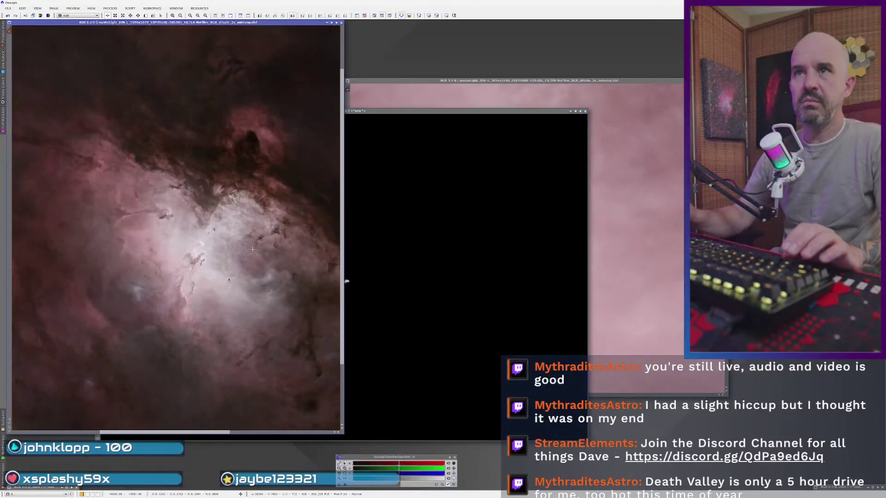
pyautogui.click(346, 282)
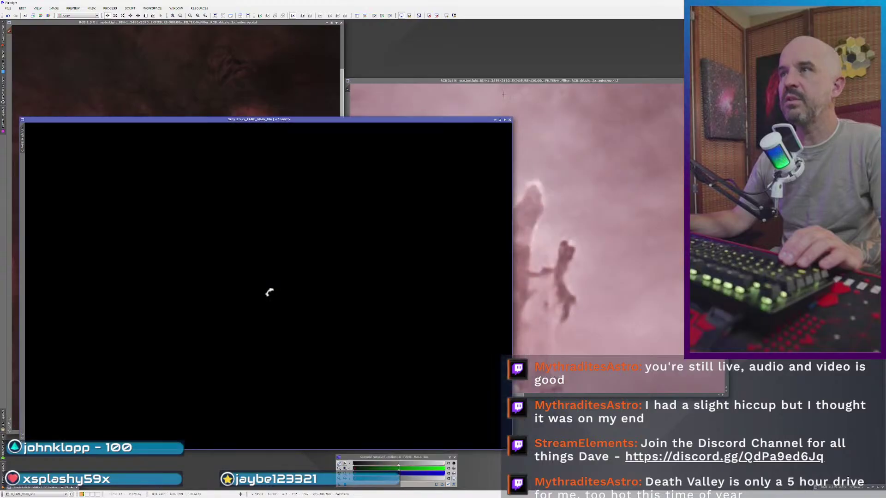
pyautogui.hotkey('ctrl', 'w')
# - Launch FAME for the paler stack, enlarge its window, and frame the Pillars of Creation closely in the preview
pyautogui.click(129, 8)
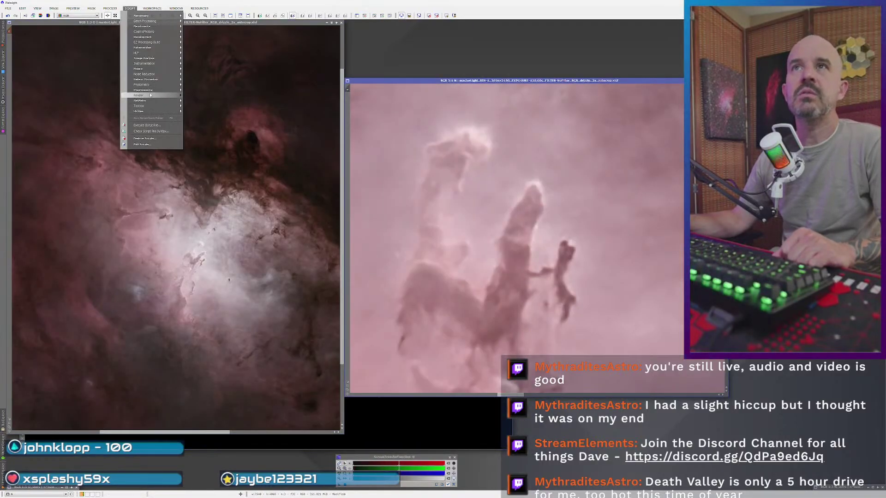
pyautogui.moveTo(149, 101)
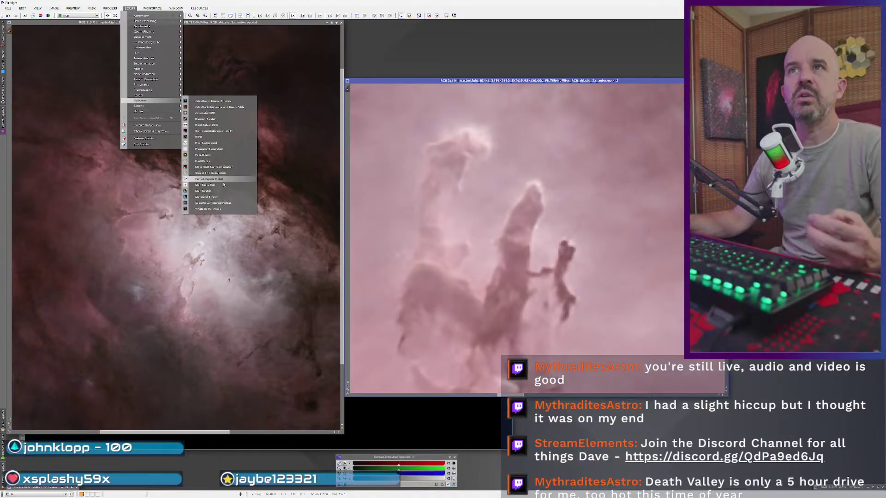
pyautogui.click(203, 137)
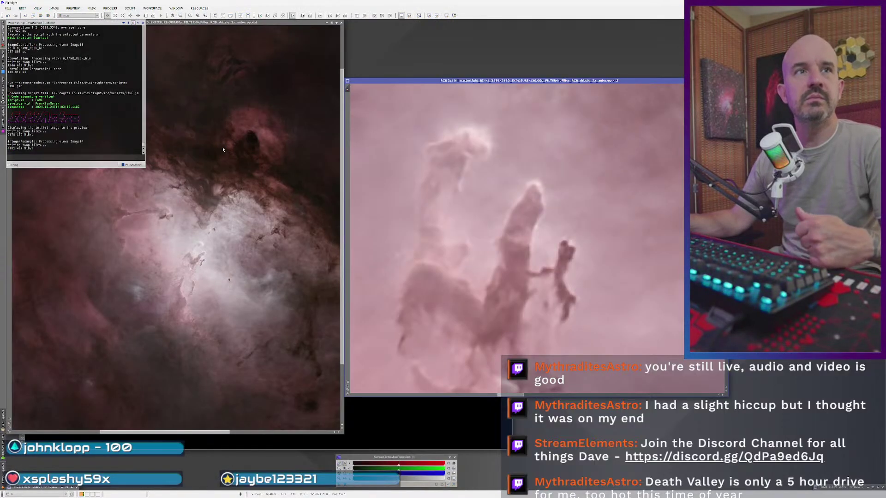
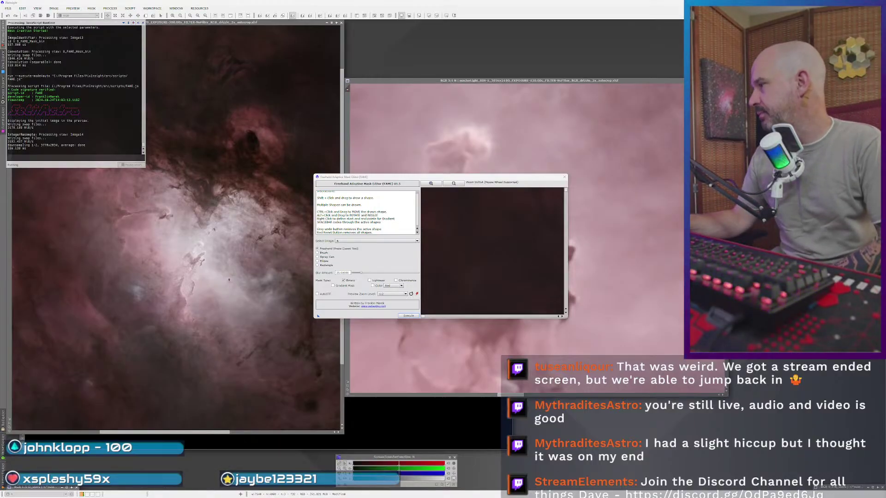
pyautogui.moveTo(377, 179); pyautogui.dragTo(72, 30)
pyautogui.moveTo(262, 170); pyautogui.dragTo(816, 455)
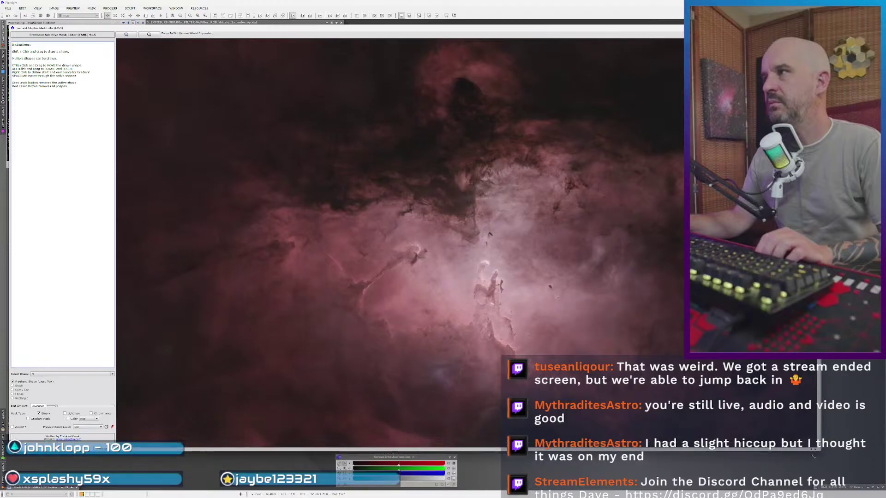
pyautogui.scroll(4, 431, 259)
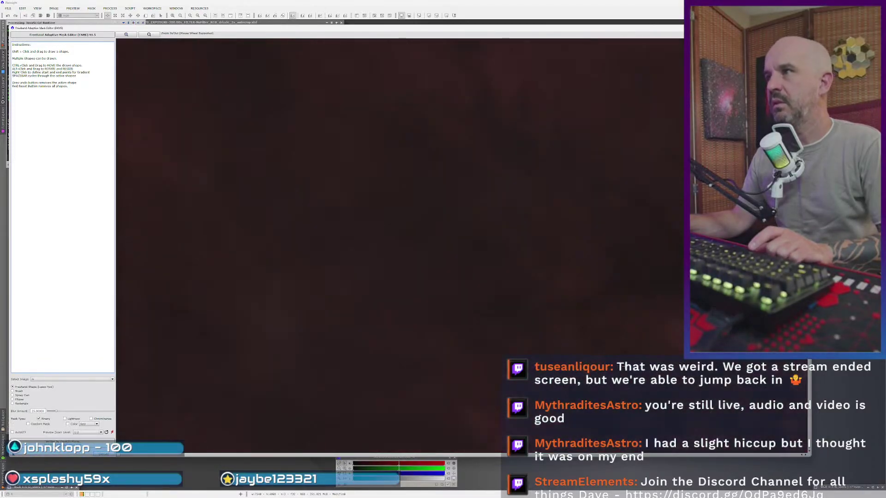
pyautogui.scroll(-4, 597, 356)
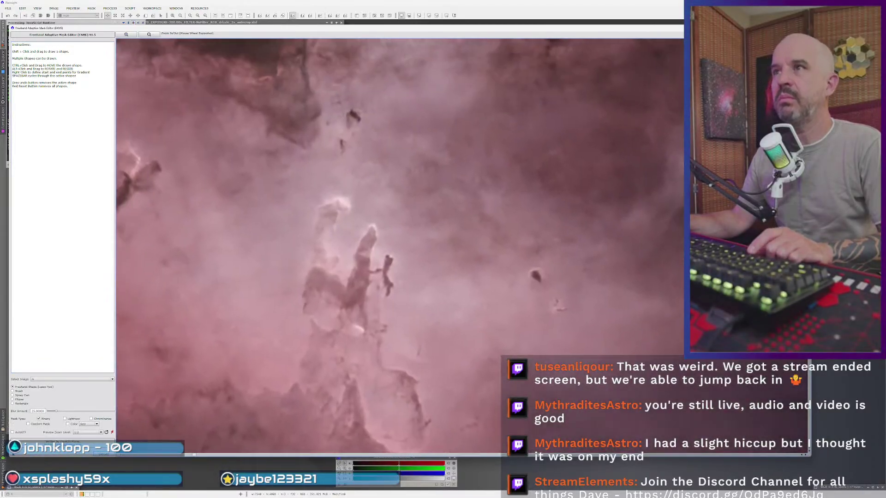
pyautogui.scroll(3, 325, 269)
pyautogui.scroll(2, 324, 270)
pyautogui.scroll(-4, 298, 278)
pyautogui.scroll(2, 337, 316)
pyautogui.moveTo(337, 316); pyautogui.dragTo(326, 325)
pyautogui.scroll(2, 493, 298)
pyautogui.scroll(-3, 493, 298)
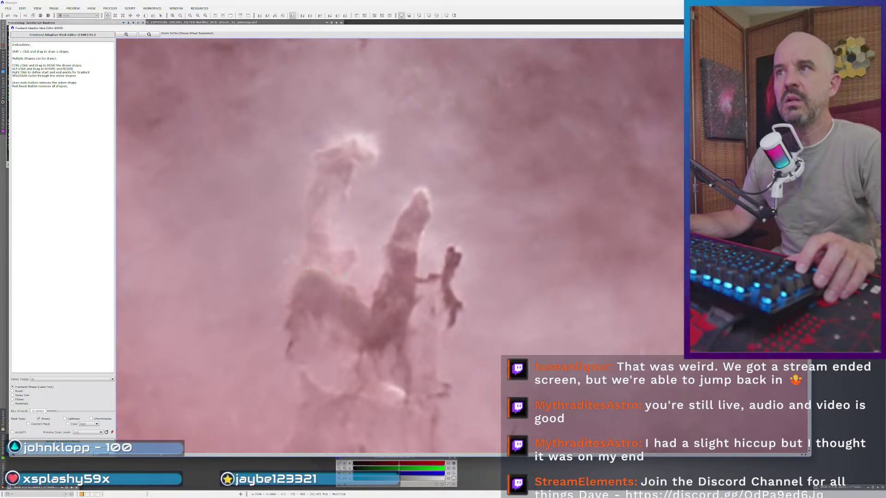
pyautogui.moveTo(343, 249); pyautogui.dragTo(332, 251)
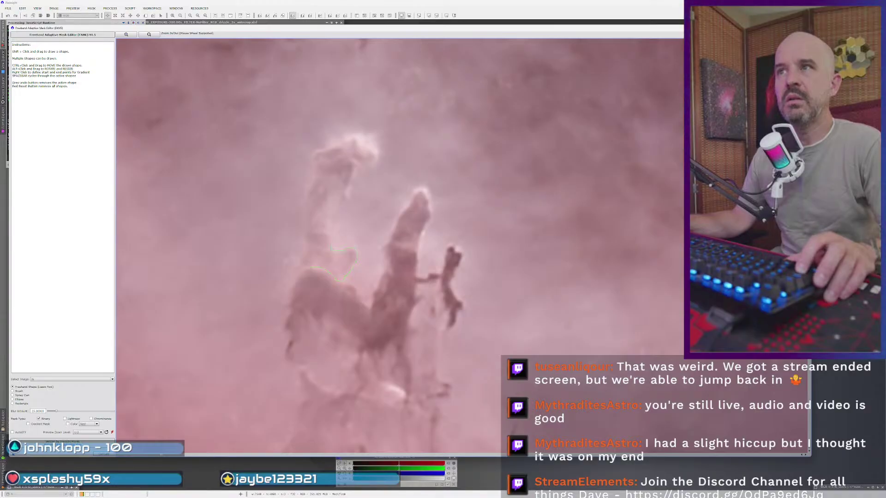
pyautogui.moveTo(330, 190); pyautogui.dragTo(349, 198)
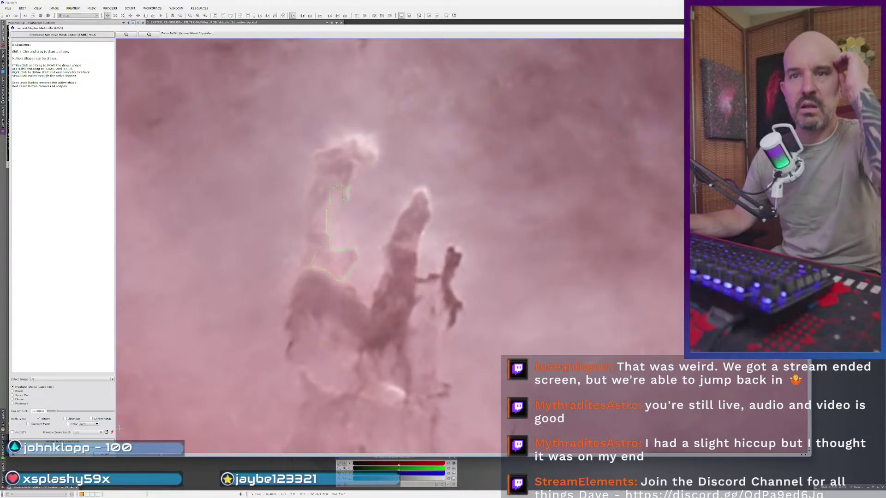
pyautogui.click(107, 432)
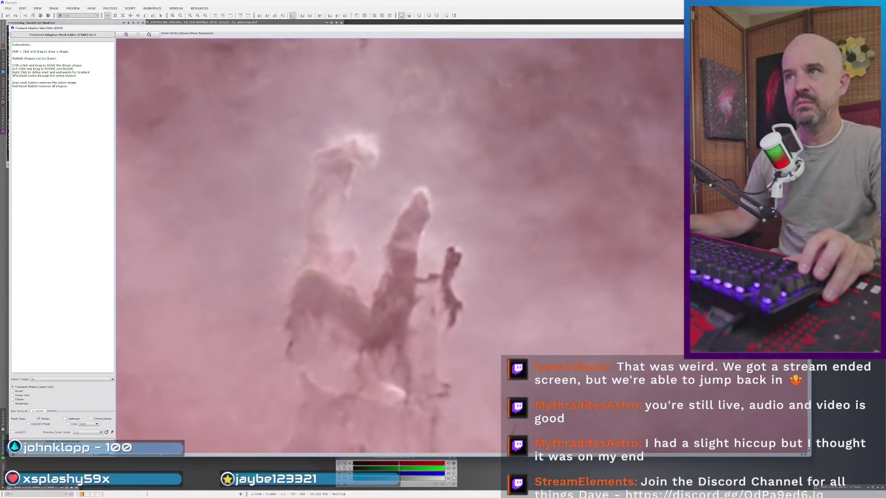
pyautogui.moveTo(299, 273)
pyautogui.mouseDown()
pyautogui.moveTo(342, 280)
pyautogui.moveTo(350, 270)
pyautogui.moveTo(326, 220)
pyautogui.mouseUp()
pyautogui.moveTo(328, 188)
pyautogui.mouseDown()
pyautogui.moveTo(335, 176)
pyautogui.moveTo(346, 196)
pyautogui.moveTo(354, 165)
pyautogui.moveTo(375, 150)
pyautogui.moveTo(357, 137)
pyautogui.moveTo(340, 139)
pyautogui.mouseUp()
pyautogui.click(106, 432)
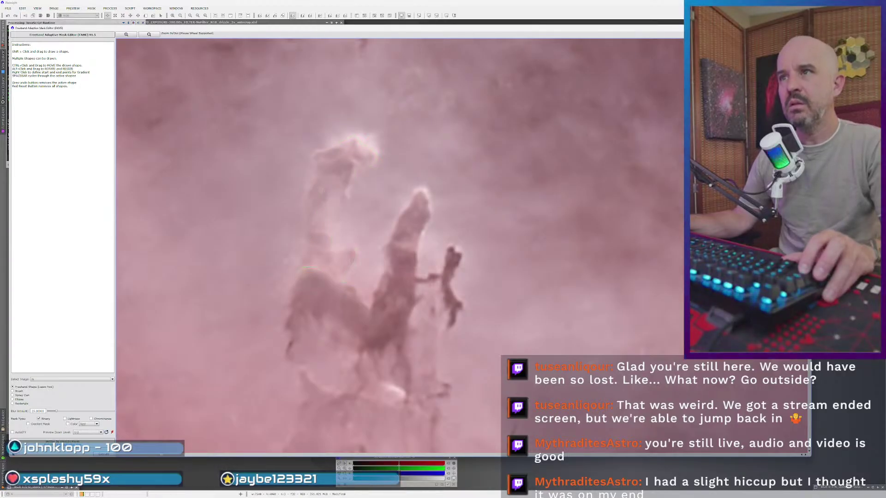
# - Outline the paler stack's tallest pillar as one freehand shape, reduce the blur amount, and generate a binary mask
pyautogui.moveTo(304, 267)
pyautogui.mouseDown()
pyautogui.moveTo(342, 279)
pyautogui.moveTo(355, 259)
pyautogui.moveTo(329, 233)
pyautogui.moveTo(329, 200)
pyautogui.moveTo(347, 193)
pyautogui.moveTo(376, 132)
pyautogui.moveTo(327, 138)
pyautogui.moveTo(311, 156)
pyautogui.moveTo(297, 273)
pyautogui.mouseUp()
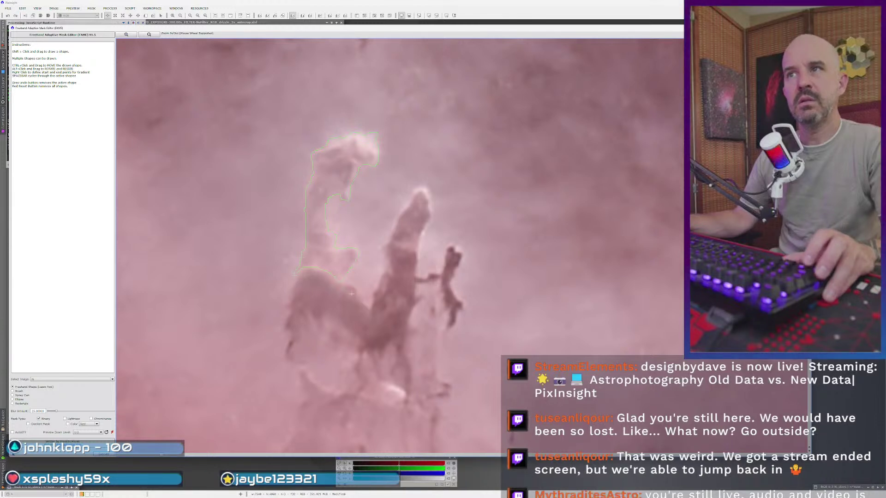
pyautogui.moveTo(56, 411); pyautogui.dragTo(52, 413)
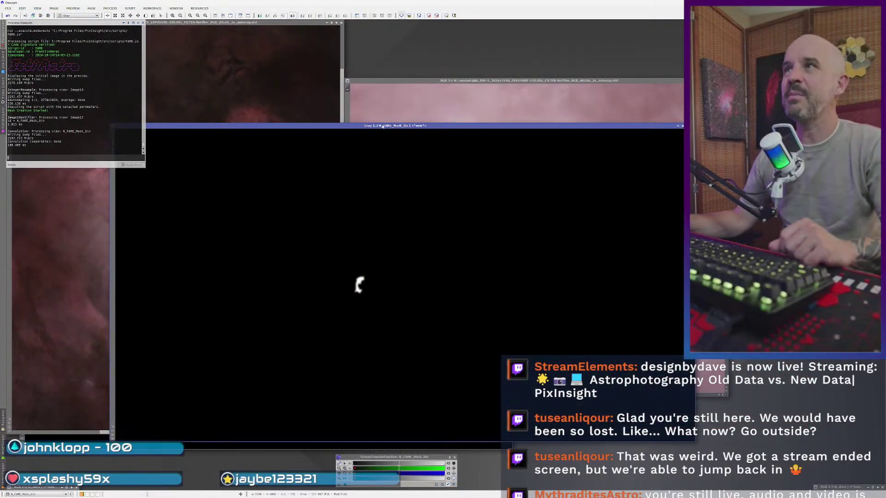
# - Move the new mask window aside, apply the mask to the paler stack, and hide the red overlay
pyautogui.moveTo(382, 127); pyautogui.dragTo(508, 156)
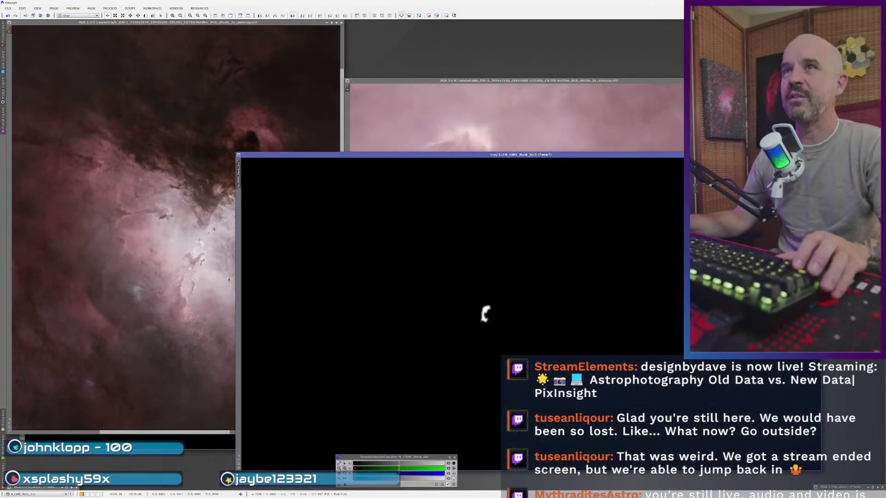
pyautogui.moveTo(347, 99); pyautogui.dragTo(348, 100)
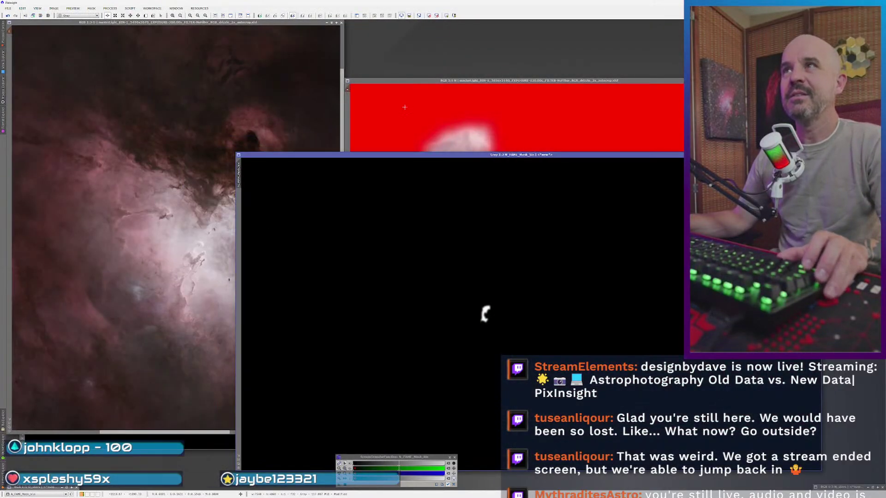
pyautogui.click(405, 107)
pyautogui.hotkey('ctrl', 'k')
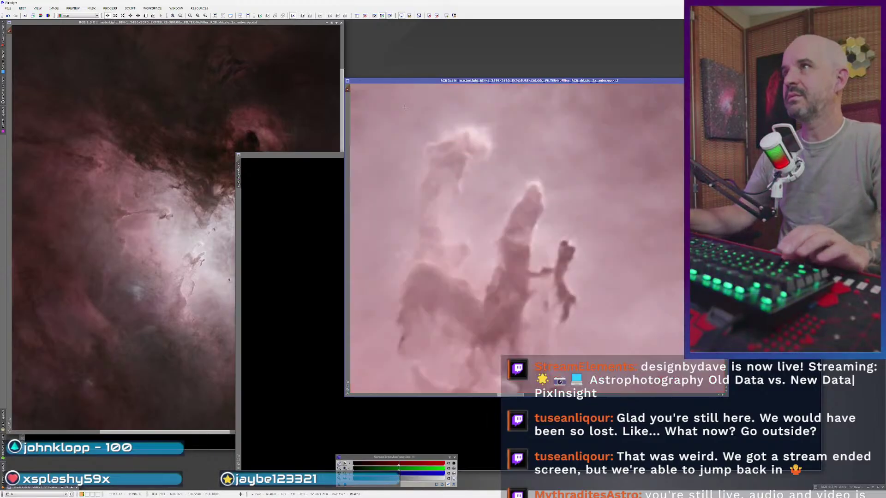
# - Close the darker stack's FAME mask image, accepting that its existing mask reference is broken
pyautogui.click(176, 433)
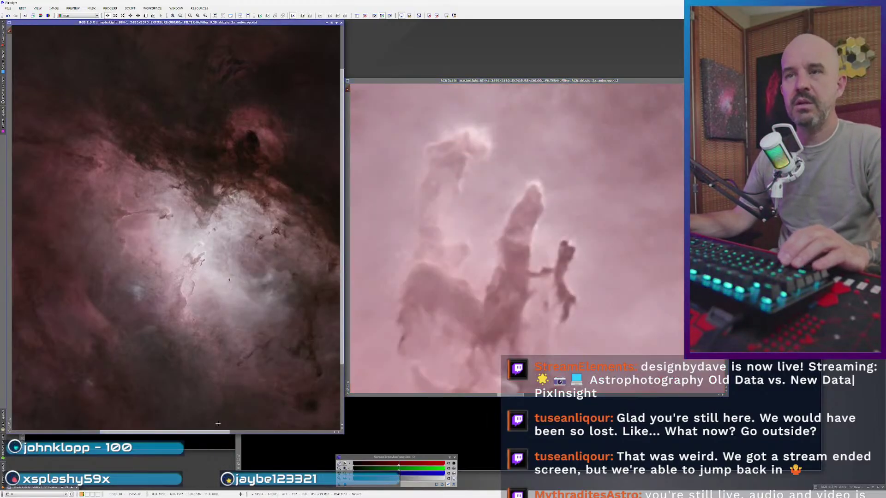
pyautogui.click(217, 440)
pyautogui.click(514, 115)
pyautogui.click(503, 119)
pyautogui.click(509, 119)
pyautogui.click(453, 263)
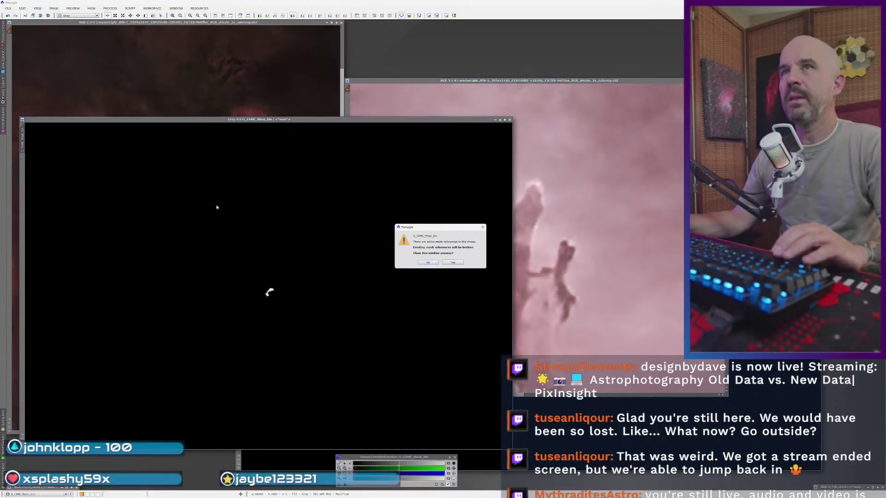
pyautogui.click(453, 262)
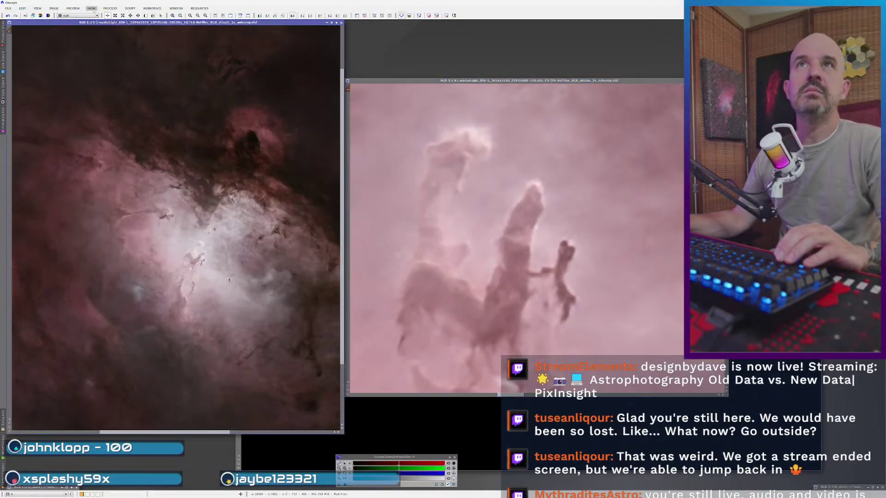
# - Launch the Freehand Adaptive Mask Editor (FAME) script again for the darker stack
pyautogui.click(130, 8)
pyautogui.moveTo(150, 104)
pyautogui.click(216, 138)
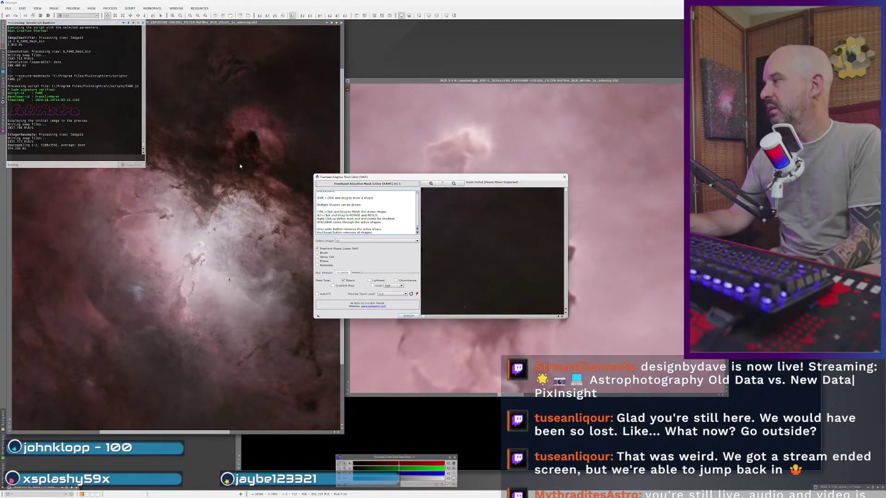
# - Move the FAME window aside and enlarge it for drawing on the darker stack
pyautogui.moveTo(360, 177); pyautogui.dragTo(52, 22)
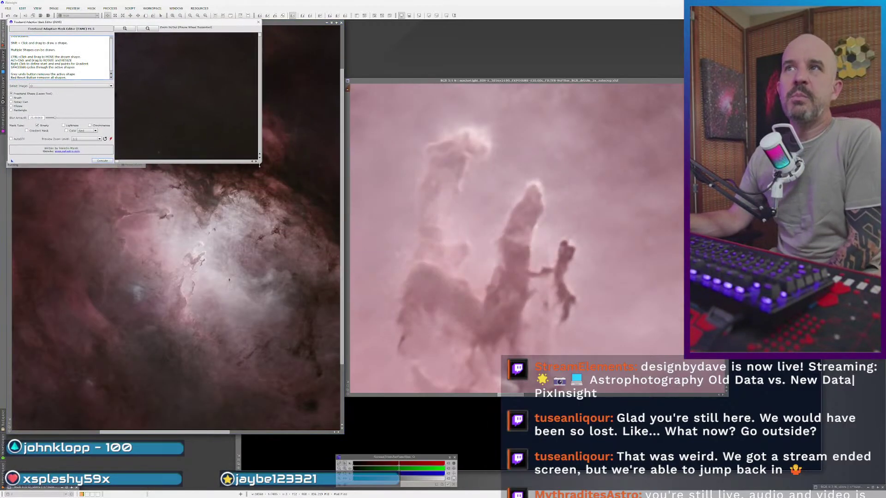
pyautogui.moveTo(261, 165); pyautogui.dragTo(697, 484)
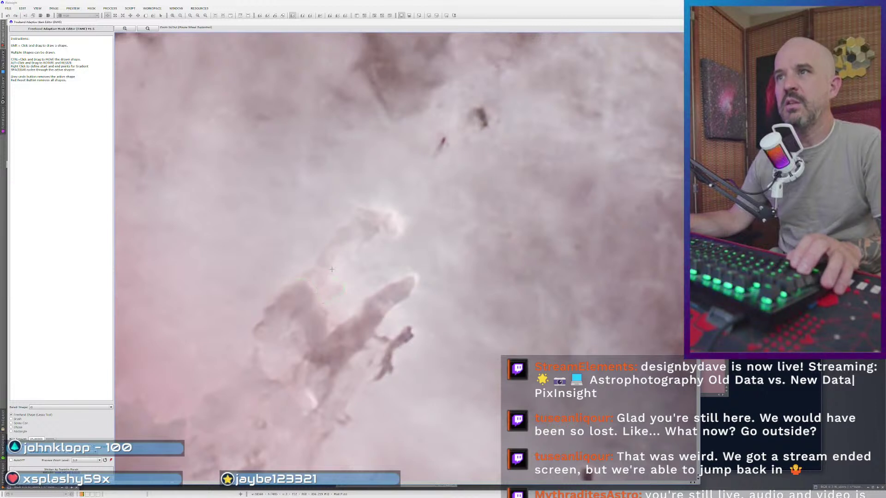
pyautogui.moveTo(340, 253)
pyautogui.mouseDown()
pyautogui.moveTo(355, 239)
pyautogui.moveTo(333, 272)
pyautogui.moveTo(343, 291)
pyautogui.mouseUp()
pyautogui.moveTo(362, 247); pyautogui.dragTo(403, 230)
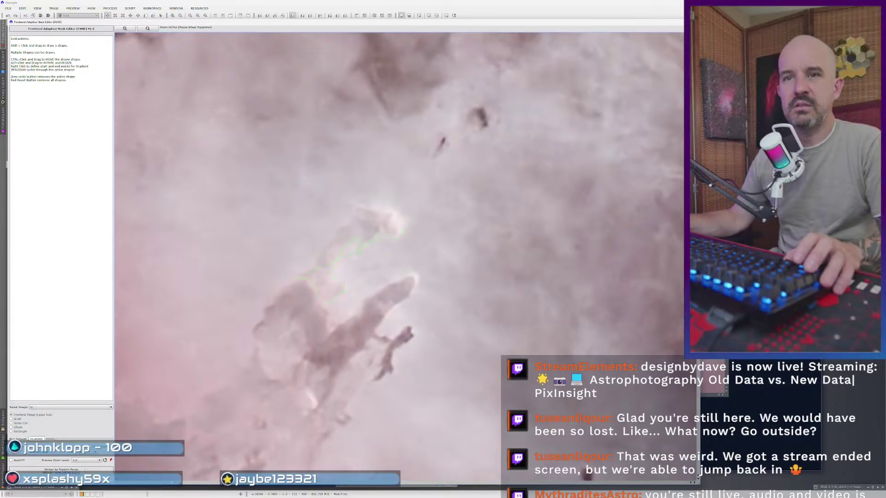
pyautogui.hotkey('ctrl', 'z')
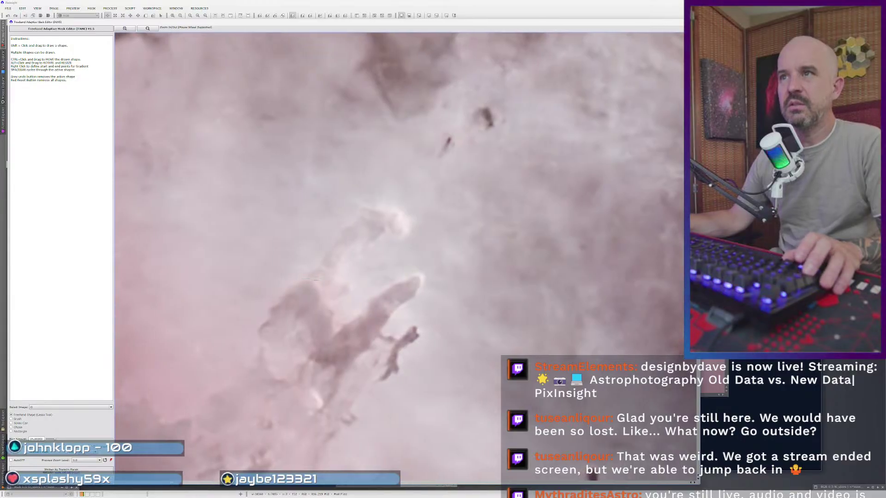
# - Outline the darker stack's tallest pillar as a freehand shape and generate a binary mask from it
pyautogui.moveTo(349, 291)
pyautogui.mouseDown()
pyautogui.moveTo(343, 252)
pyautogui.moveTo(361, 239)
pyautogui.moveTo(366, 254)
pyautogui.mouseUp()
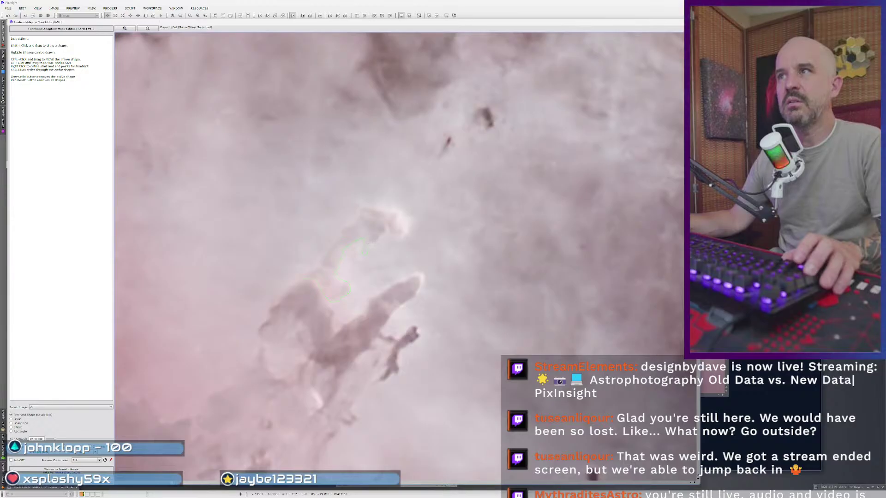
pyautogui.moveTo(406, 232)
pyautogui.mouseDown()
pyautogui.moveTo(385, 203)
pyautogui.moveTo(351, 221)
pyautogui.moveTo(298, 278)
pyautogui.mouseUp()
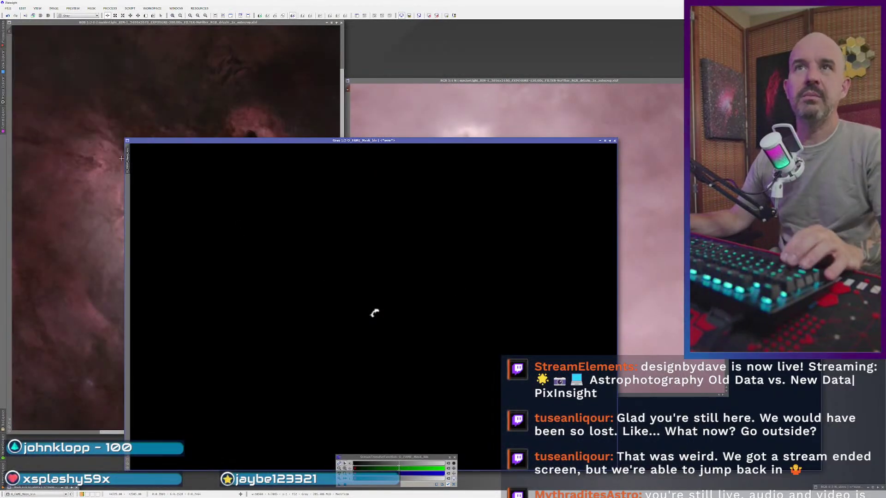
# - Apply the new FAME mask to the darker stack and hide the mask overlay
pyautogui.moveTo(117, 152); pyautogui.dragTo(16, 86)
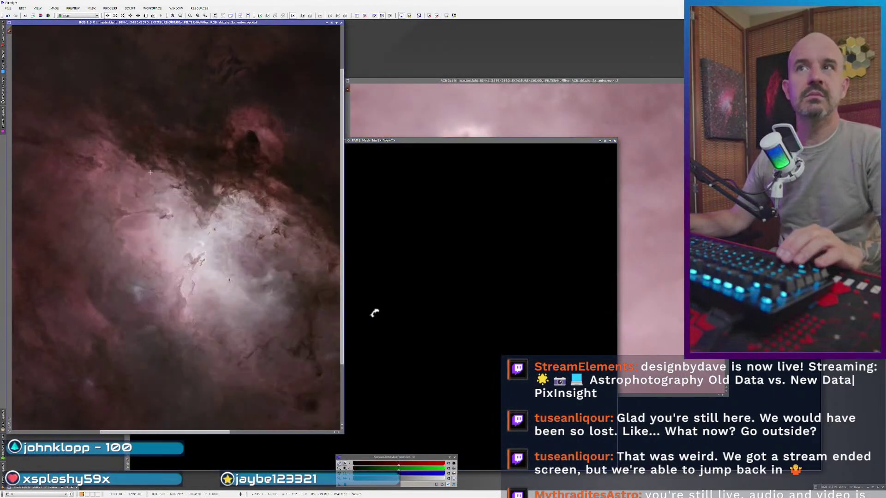
pyautogui.click(11, 83)
pyautogui.hotkey('ctrl', 'k')
pyautogui.hotkey('ctrl', 'k')
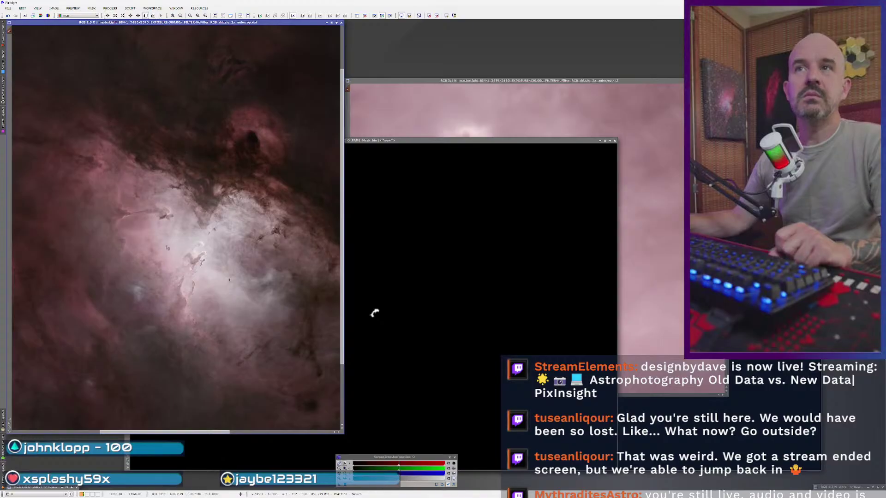
# - Darken the darker stack's masked pillar with a gentle downward CurvesTransformation curve, checking it on the preview before returning to the full image
pyautogui.click(9, 44)
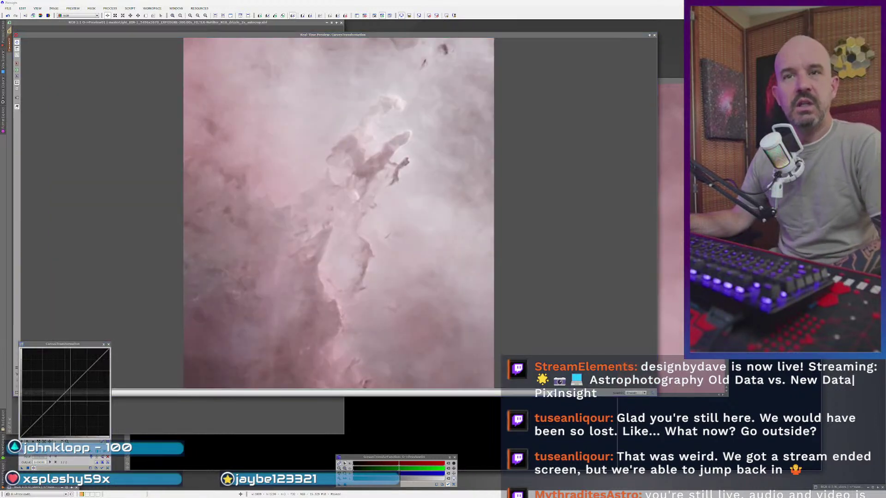
pyautogui.moveTo(67, 391); pyautogui.dragTo(67, 406)
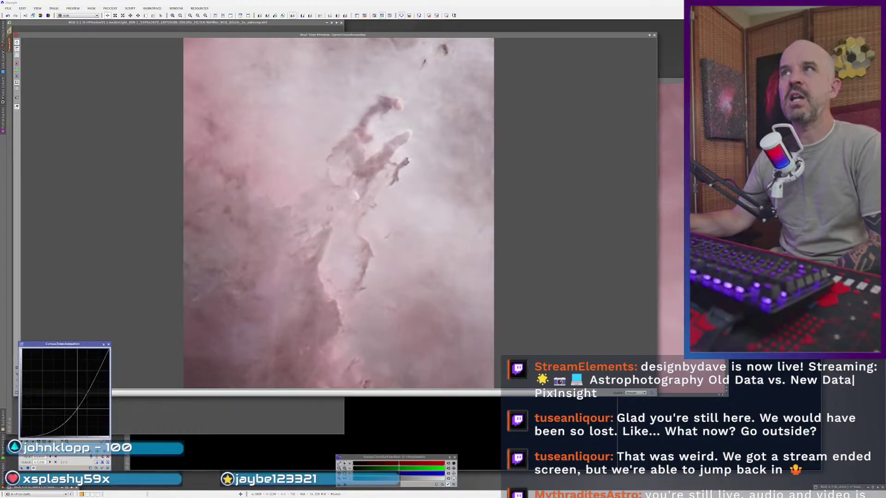
pyautogui.click(102, 461)
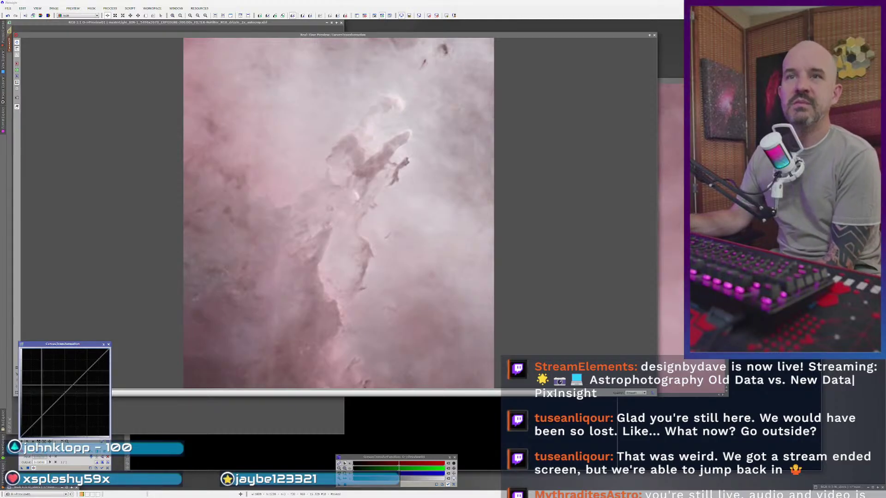
pyautogui.moveTo(70, 388); pyautogui.dragTo(70, 398)
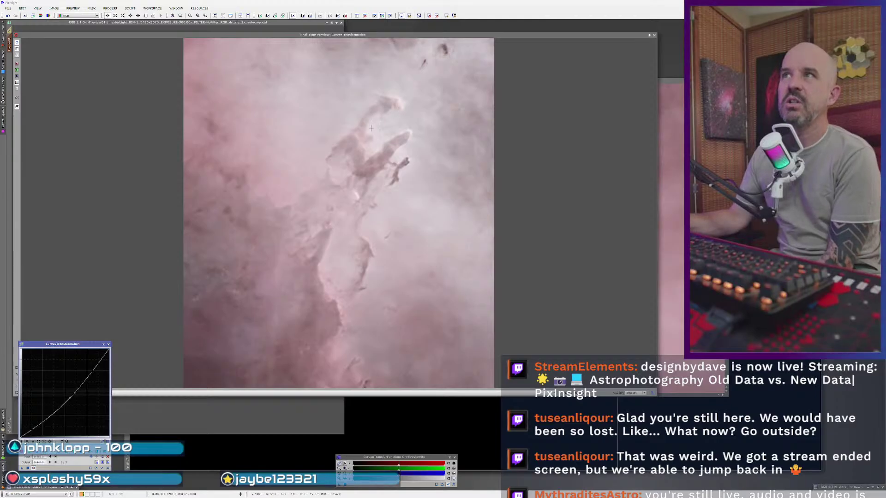
pyautogui.click(34, 469)
pyautogui.click(34, 469)
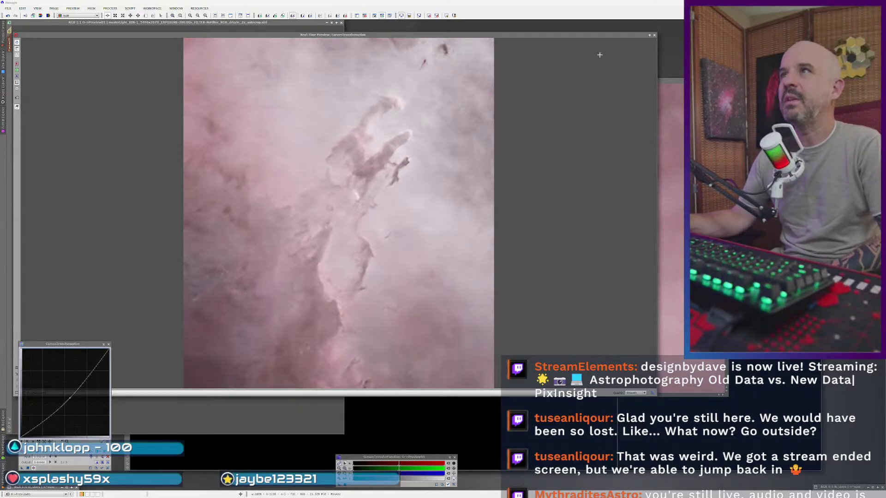
pyautogui.press('Escape')
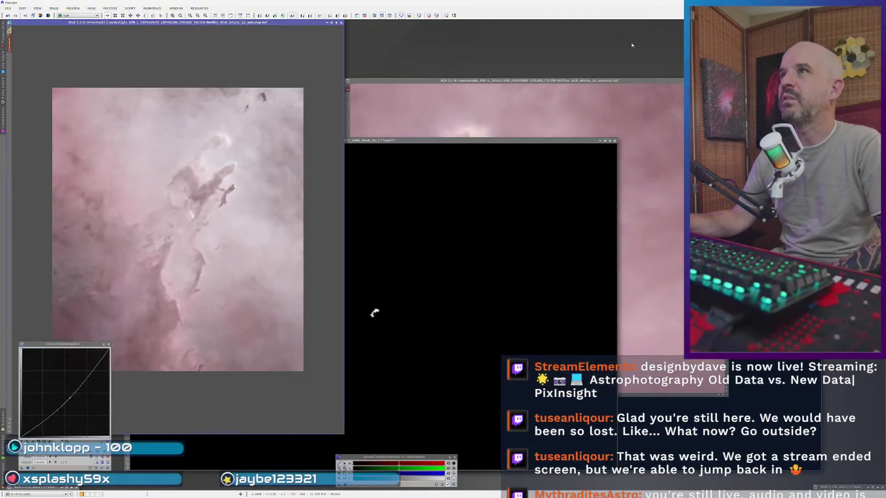
pyautogui.click(9, 30)
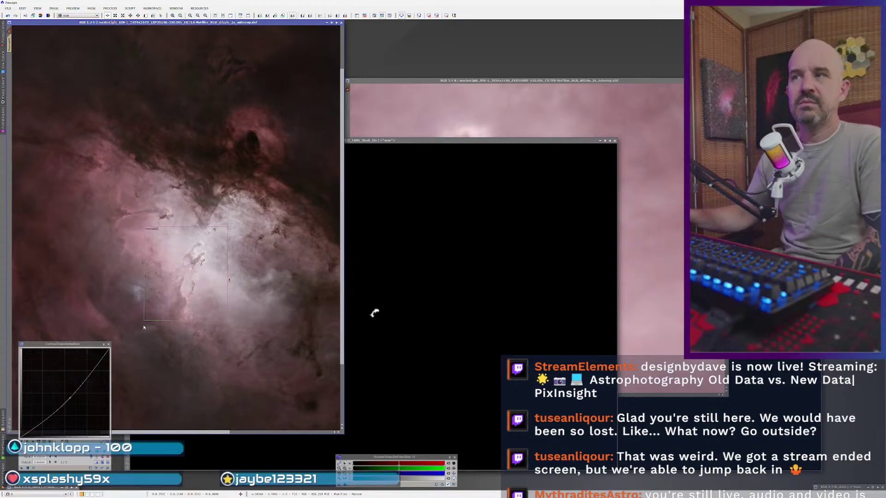
# - Define a preview around the paler stack's pillars and show it in the CurvesTransformation real-time preview
pyautogui.click(445, 113)
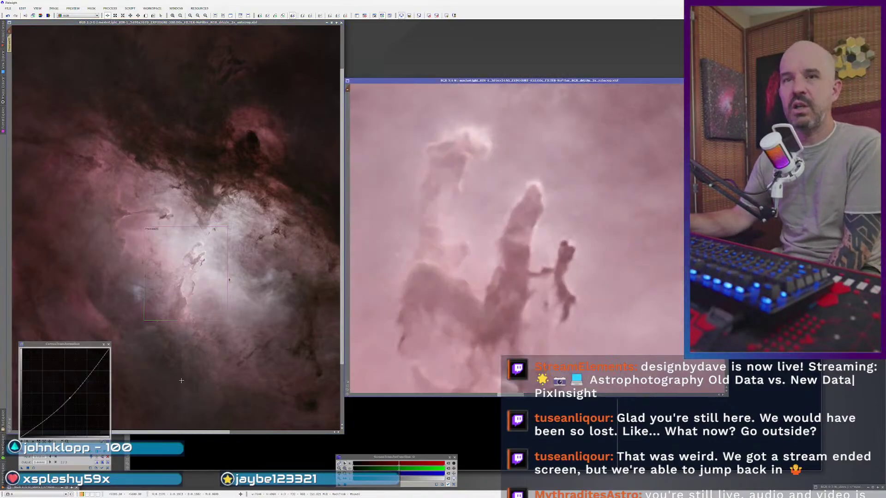
pyautogui.hotkey('ctrl', 'r')
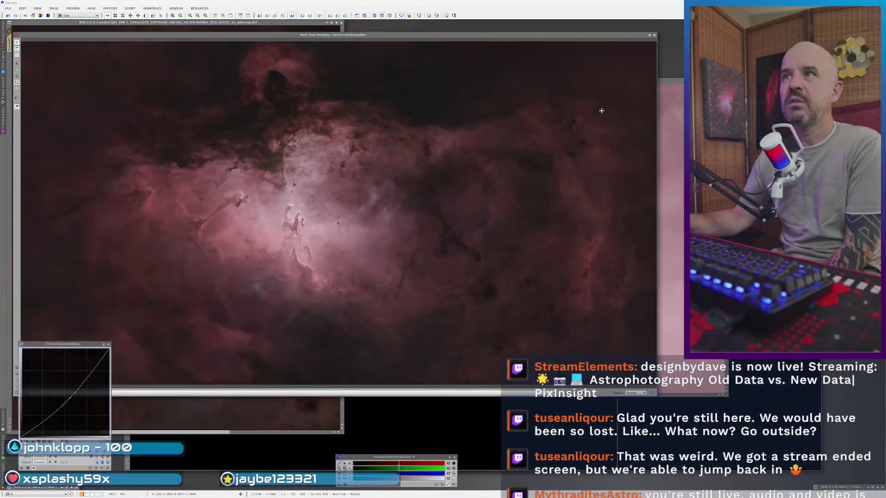
pyautogui.click(654, 35)
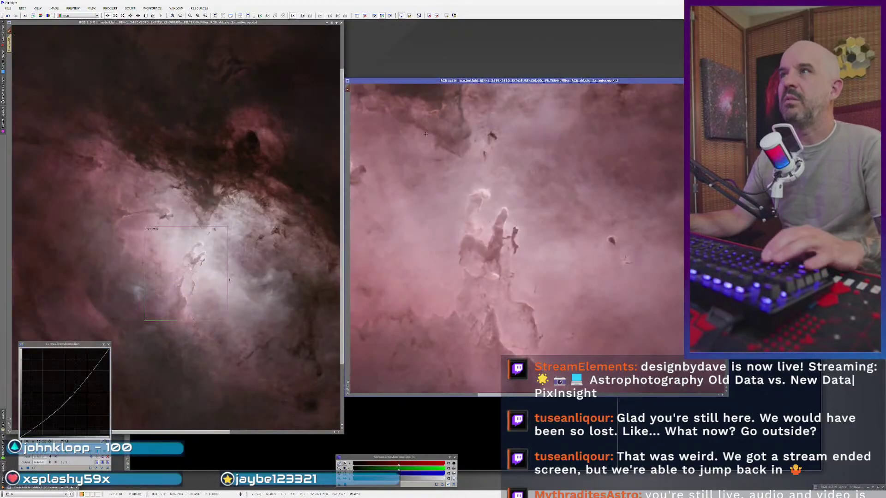
pyautogui.moveTo(406, 145); pyautogui.dragTo(609, 384)
pyautogui.moveTo(564, 361); pyautogui.dragTo(562, 360)
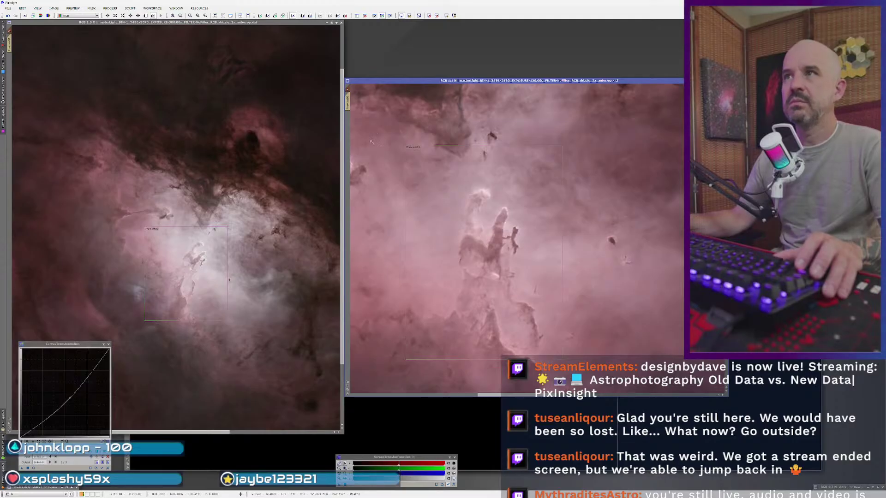
pyautogui.click(348, 98)
pyautogui.click(33, 468)
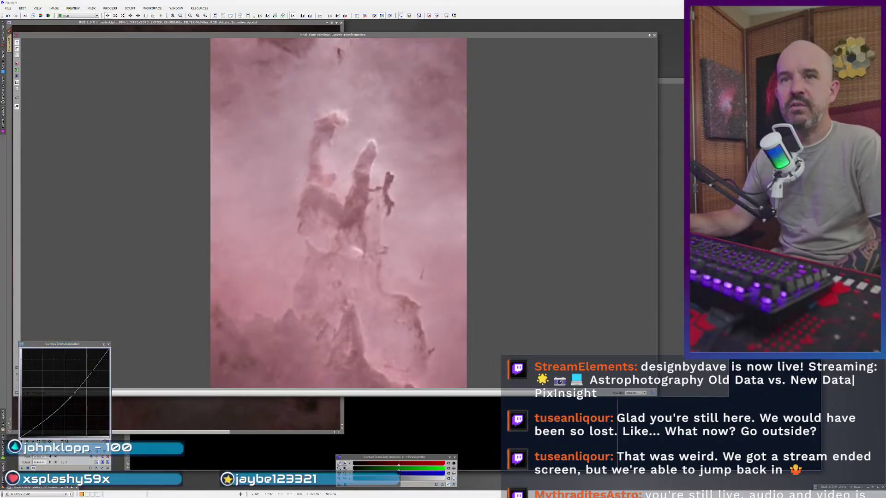
# - Slightly adjust the curve's midpoint and apply the CurvesTransformation to the paler stack's full masked image
pyautogui.moveTo(70, 395); pyautogui.dragTo(67, 397)
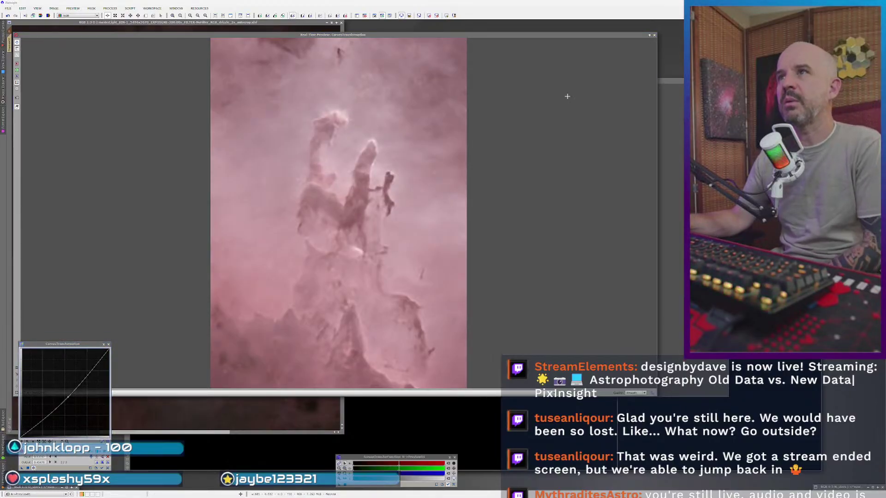
pyautogui.click(654, 35)
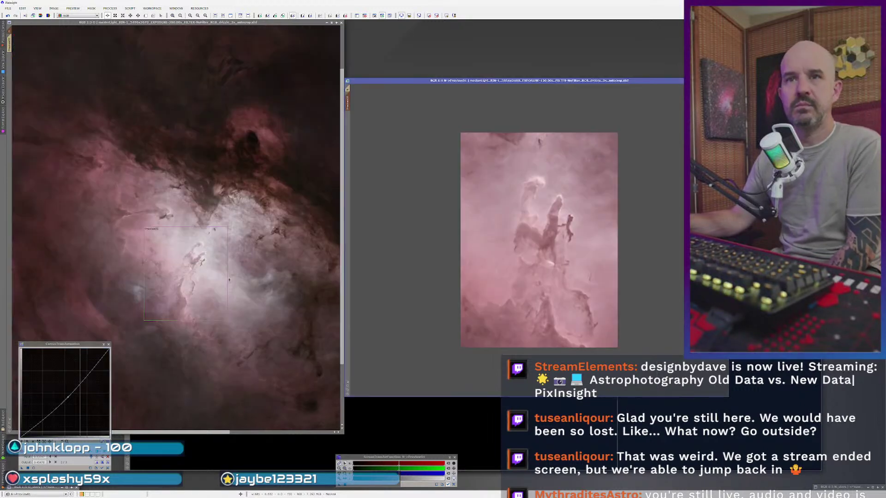
pyautogui.hotkey('ctrl', 'pageup')
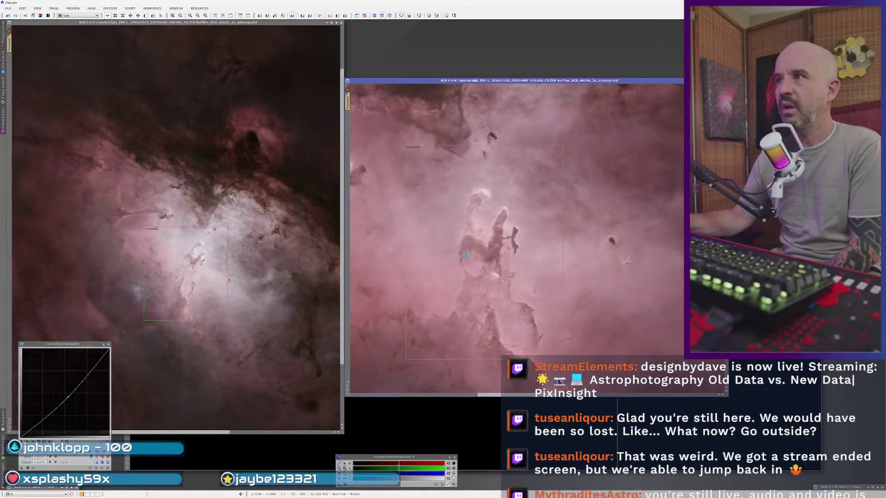
# - Close both FAME mask images without saving and delete the pillar previews from both stacks
pyautogui.hotkey('ctrl', 'w')
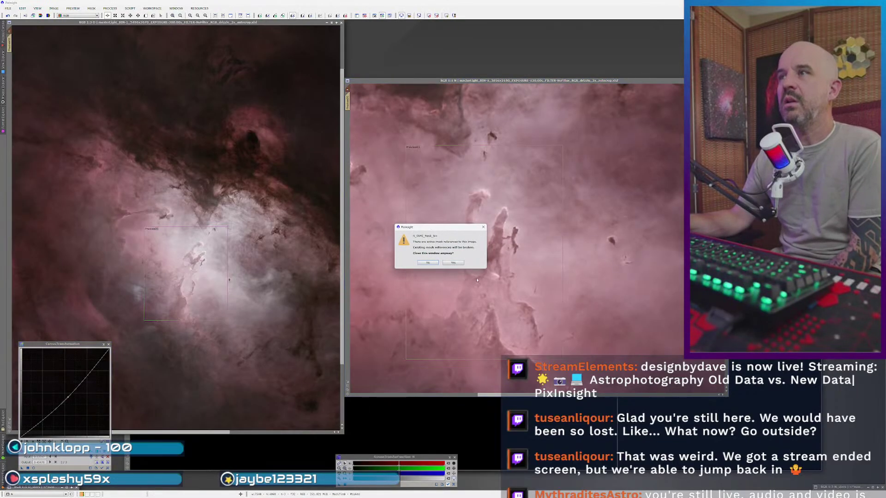
pyautogui.click(459, 264)
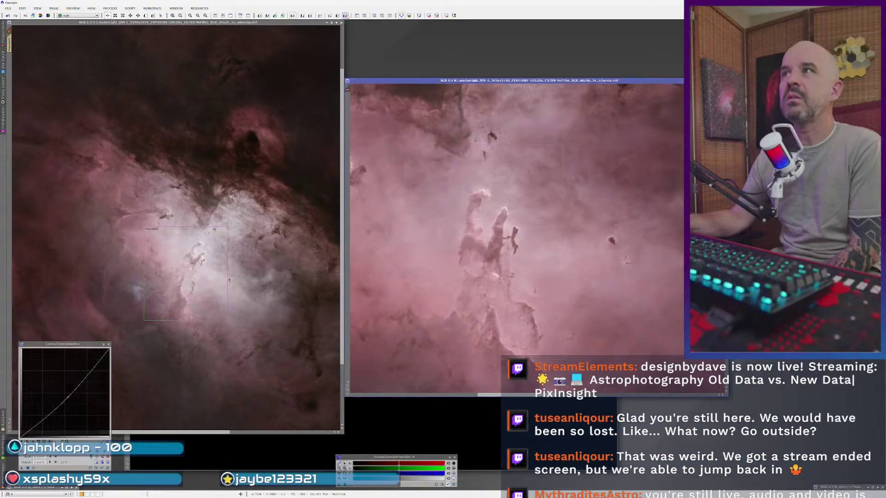
pyautogui.hotkey('ctrl', 'w')
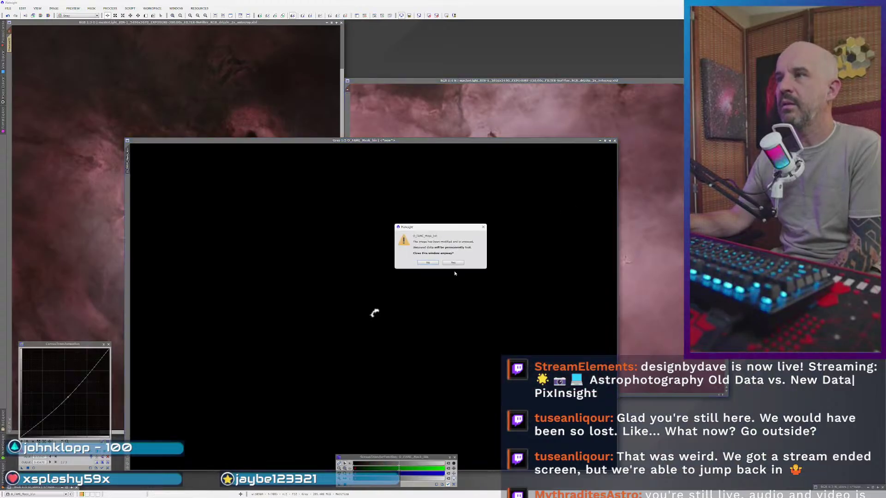
pyautogui.click(452, 263)
pyautogui.click(453, 263)
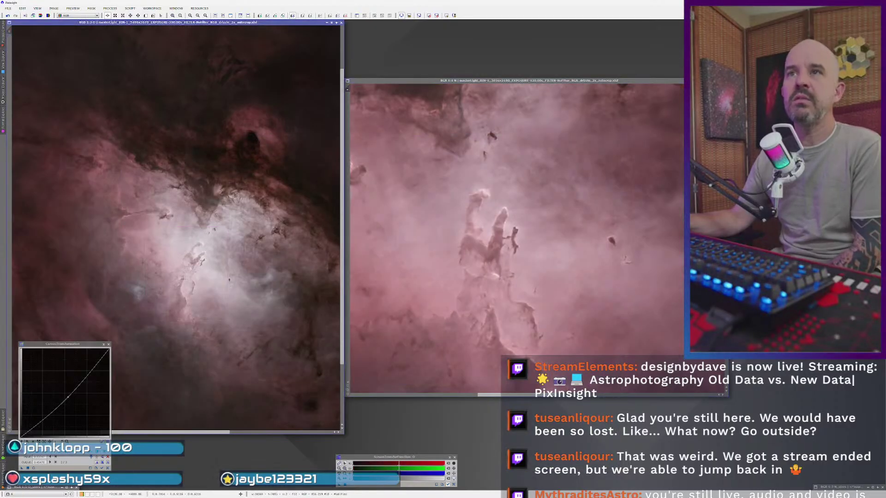
# - Create a RangeSelection mask of the paler stack's bright core with a raised lower limit and added smoothness, and apply it to that stack
pyautogui.click(453, 309)
pyautogui.scroll(-2, 452, 309)
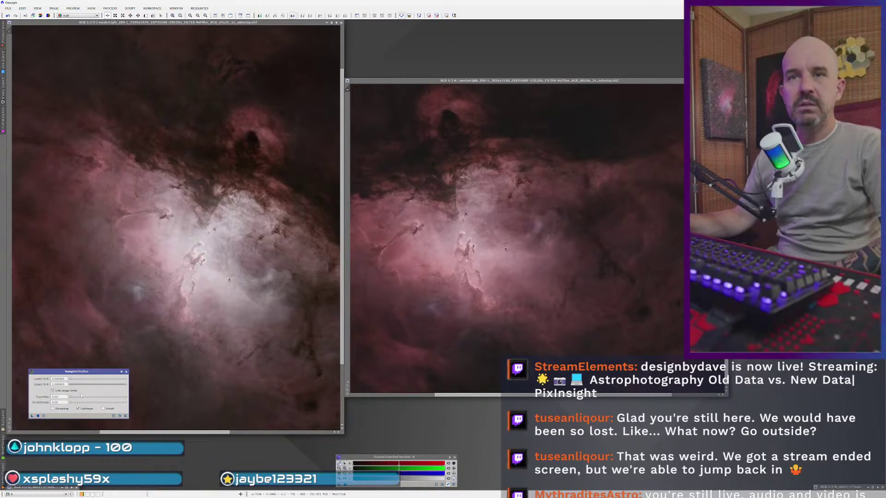
pyautogui.click(45, 416)
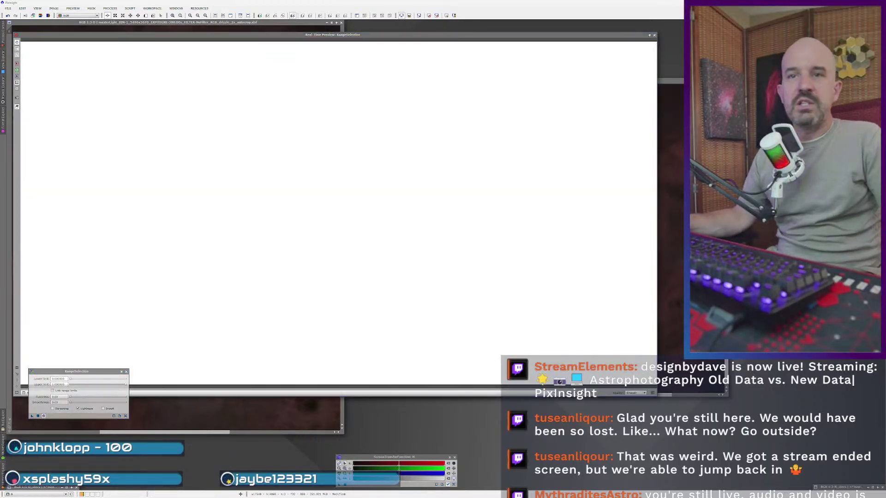
pyautogui.moveTo(70, 379); pyautogui.dragTo(99, 378)
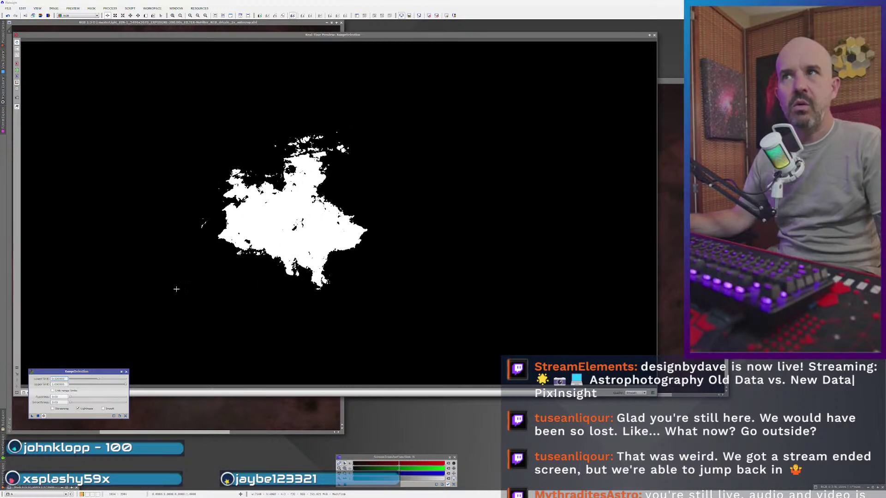
pyautogui.moveTo(71, 403); pyautogui.dragTo(81, 403)
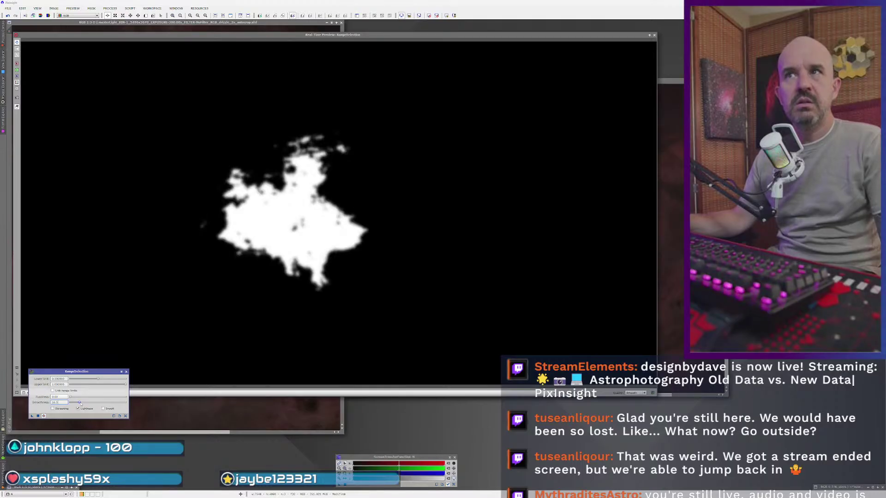
pyautogui.click(654, 35)
pyautogui.click(33, 416)
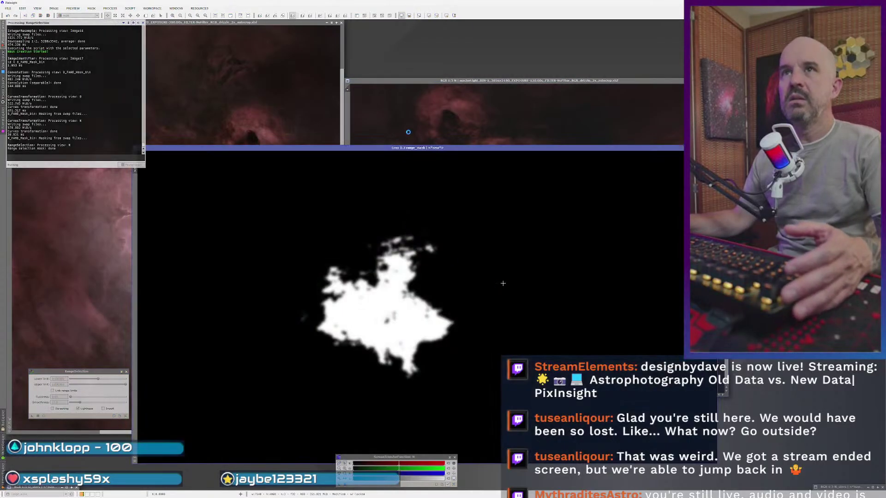
pyautogui.click(404, 136)
pyautogui.moveTo(137, 162); pyautogui.dragTo(349, 116)
# - Generate a range mask from the darker stack with the same RangeSelection settings, checking it in the real-time preview
pyautogui.click(110, 323)
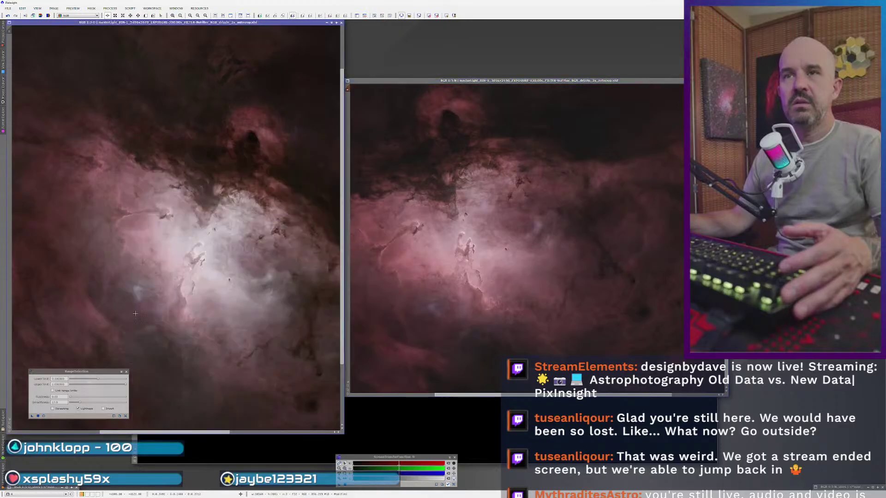
pyautogui.click(44, 416)
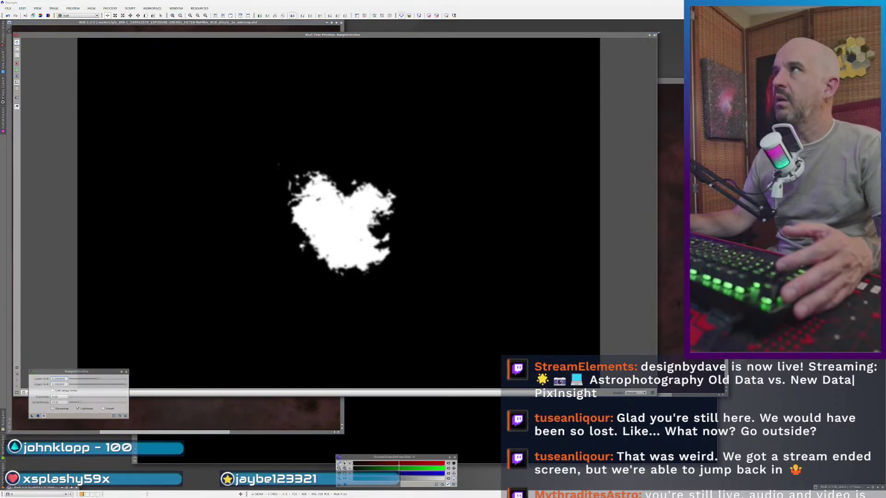
pyautogui.press('Escape')
pyautogui.click(31, 416)
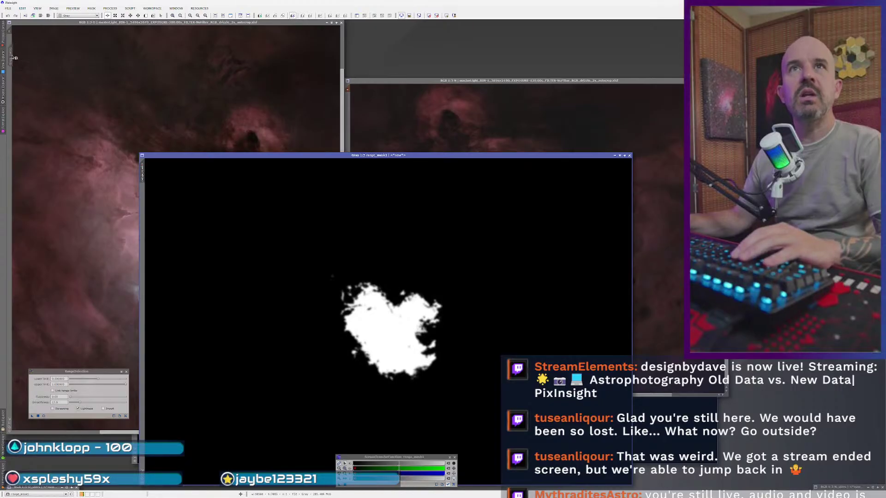
# - Apply the newly generated range mask to the darker stack and hide the mask overlay on its image
pyautogui.click(57, 84)
pyautogui.click(637, 141)
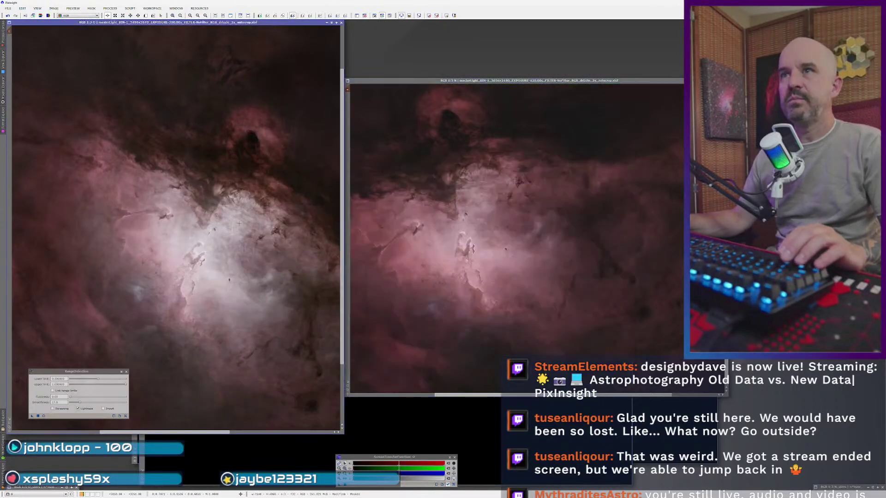
pyautogui.click(239, 223)
pyautogui.hotkey('ctrl', 'k')
pyautogui.hotkey('ctrl', 'k')
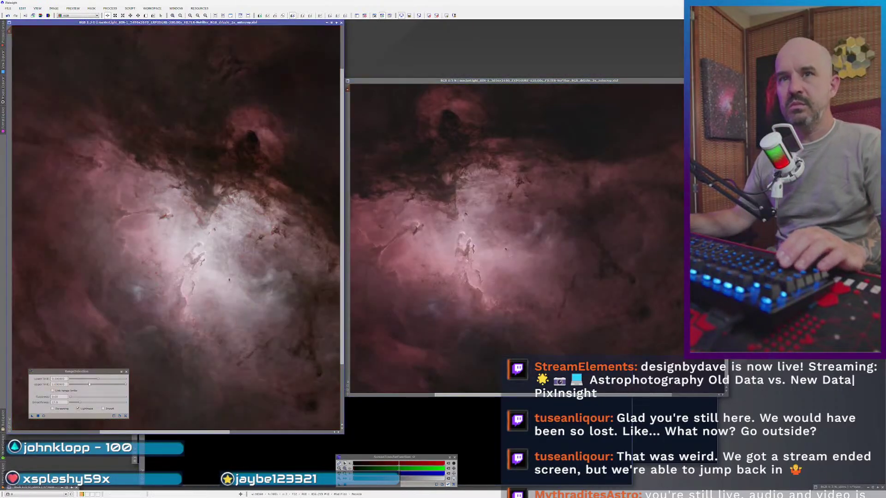
# - Lower the LocalHistogramEqualization amount with the real-time preview and apply the process to both masked stacks, first the darker and then the paler
pyautogui.moveTo(76, 371); pyautogui.dragTo(55, 436)
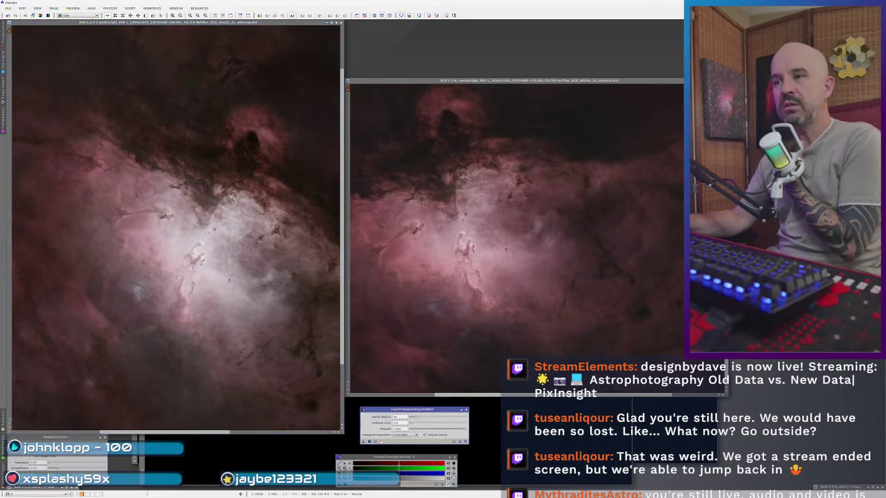
pyautogui.click(375, 441)
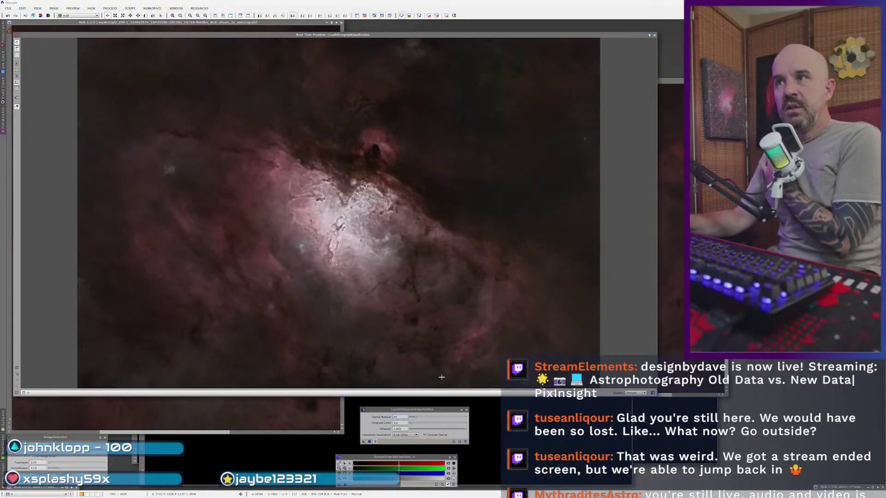
pyautogui.moveTo(467, 430); pyautogui.dragTo(423, 432)
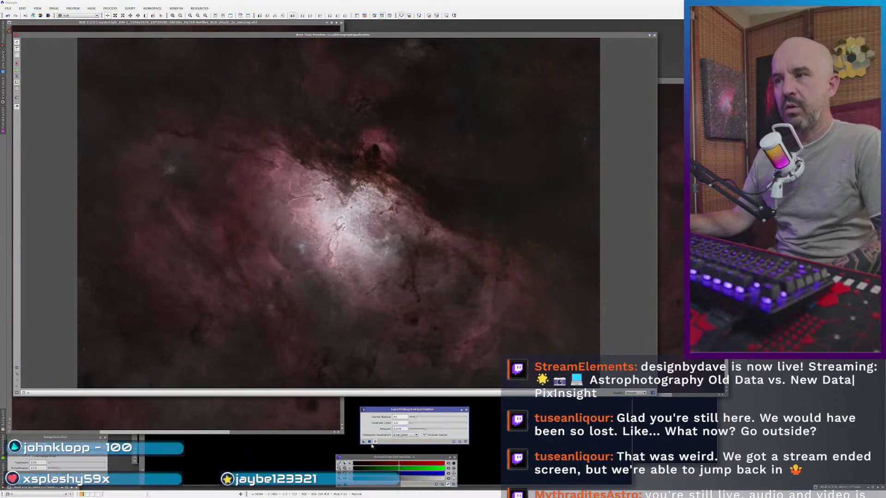
pyautogui.click(375, 442)
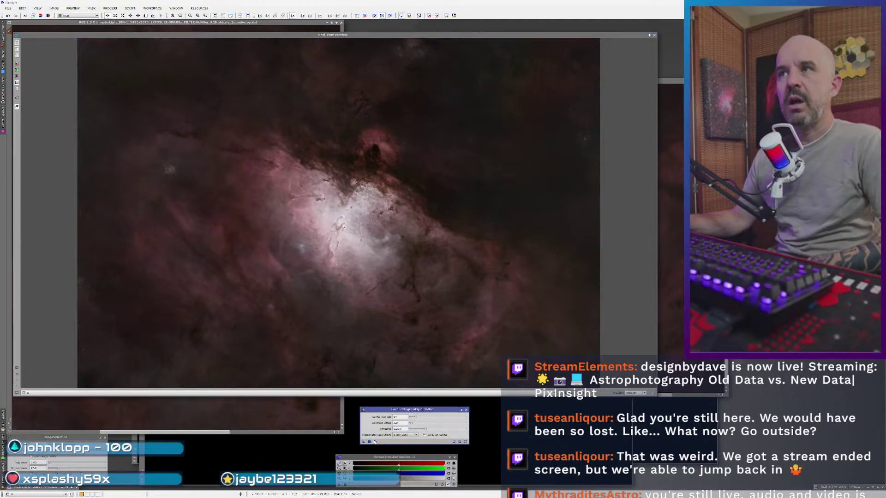
pyautogui.click(655, 35)
pyautogui.moveTo(364, 443); pyautogui.dragTo(203, 311)
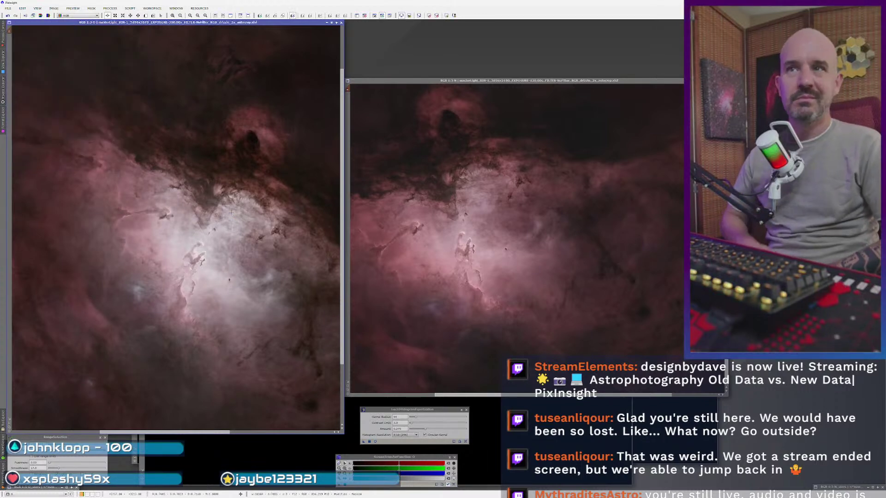
pyautogui.click(415, 323)
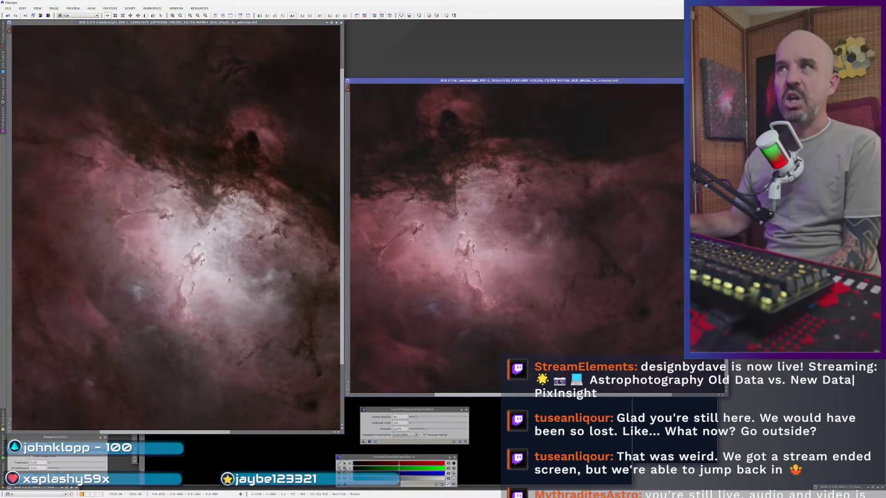
pyautogui.click(369, 442)
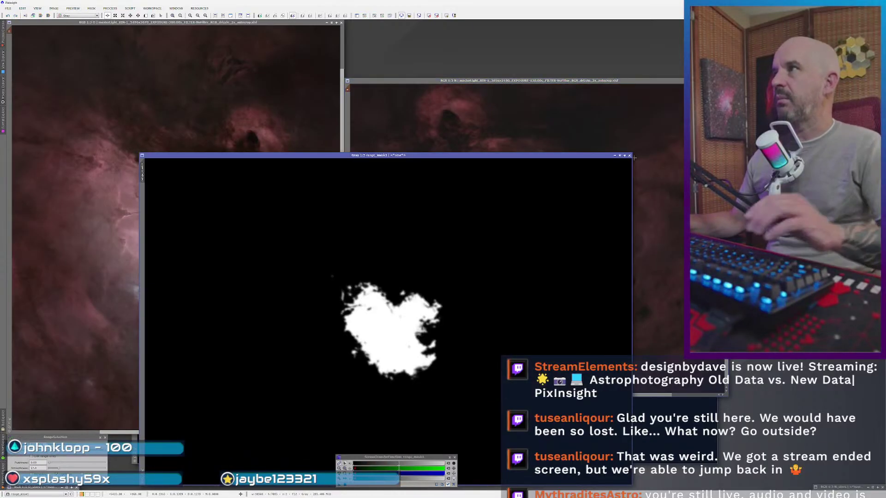
# - Close both range mask images without saving and close the RangeSelection process
pyautogui.click(629, 156)
pyautogui.press('Return')
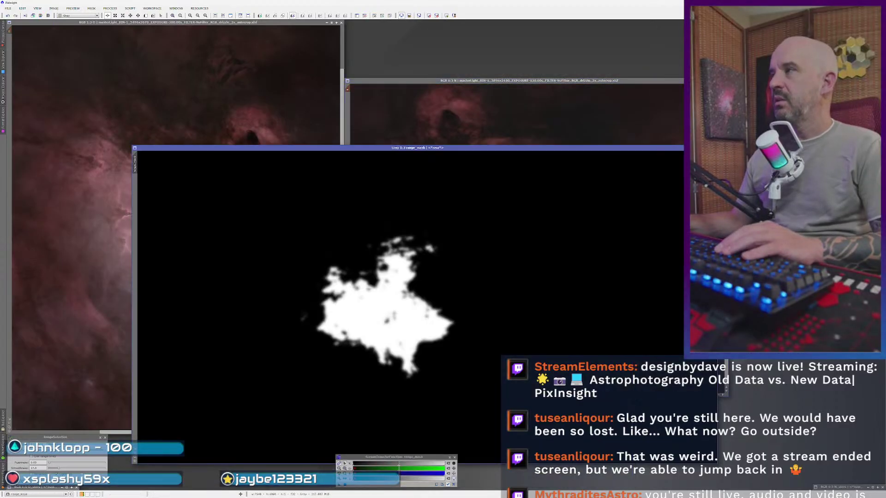
pyautogui.hotkey('ctrl', 'w')
pyautogui.press('Return')
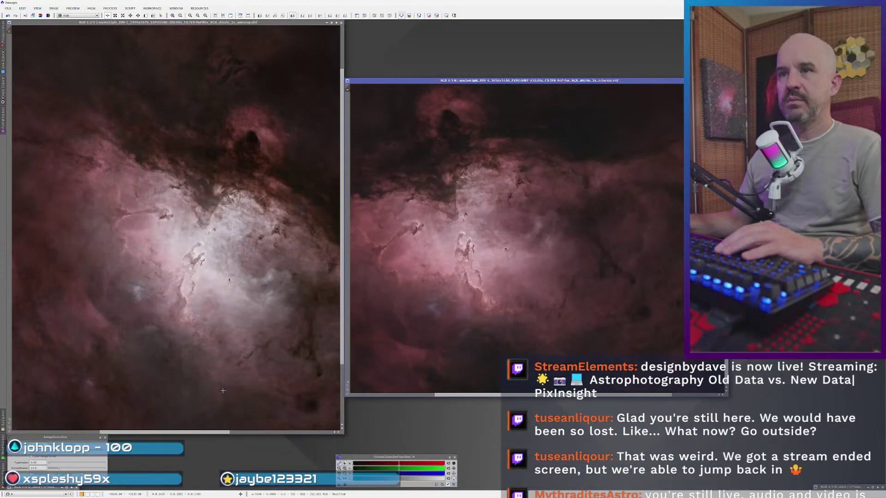
pyautogui.click(105, 437)
# - Raise the saturation curve in CurvesTransformation with the real-time preview and apply it to the darker stack
pyautogui.scroll(-2, 158, 358)
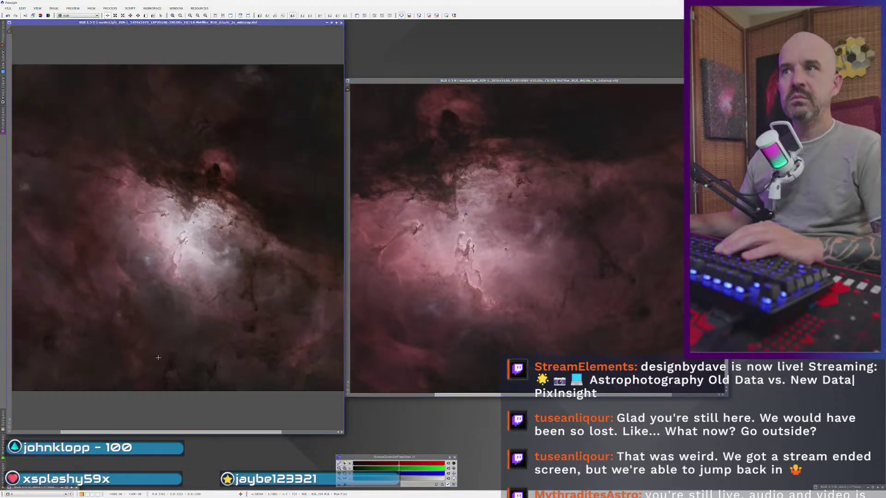
pyautogui.scroll(-1, 489, 288)
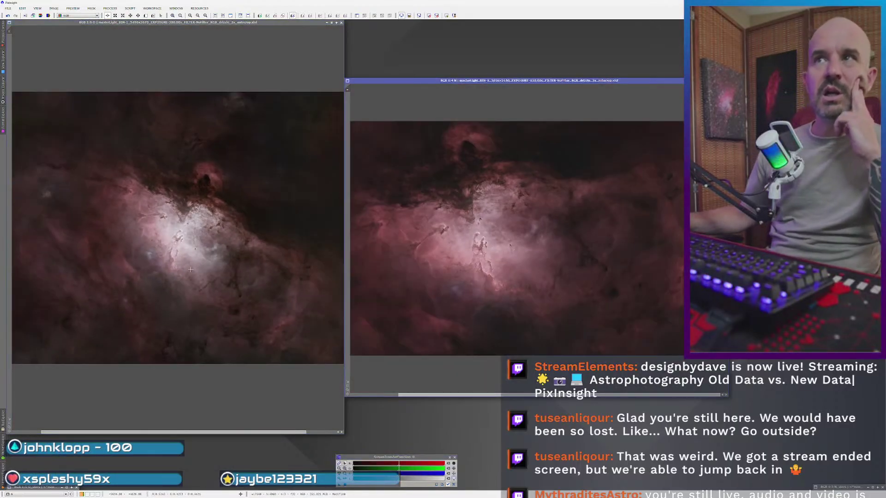
pyautogui.scroll(1, 214, 242)
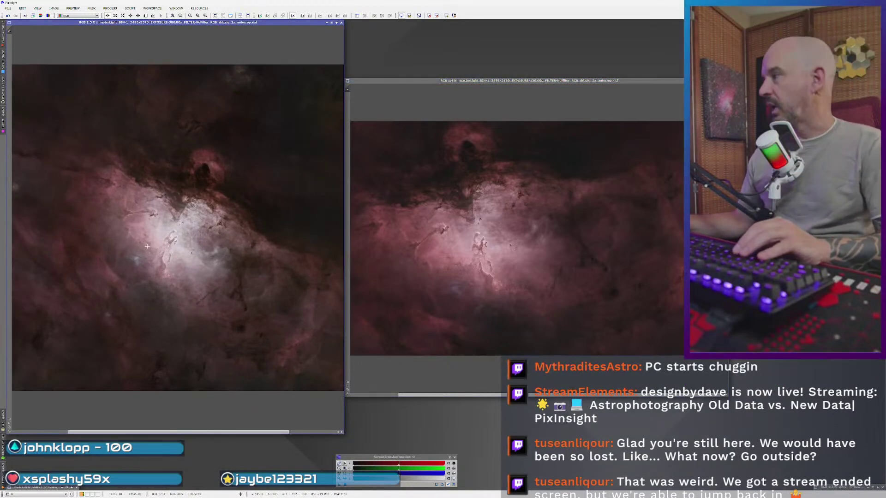
pyautogui.scroll(1, 147, 247)
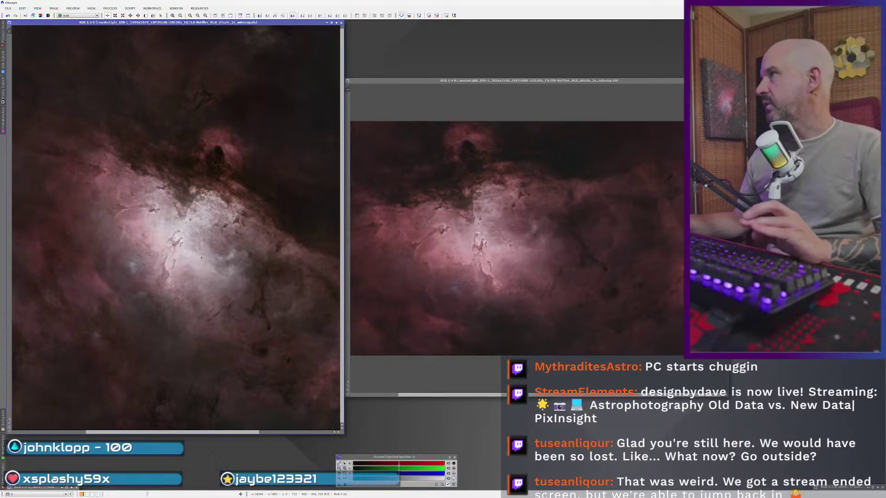
pyautogui.click(33, 468)
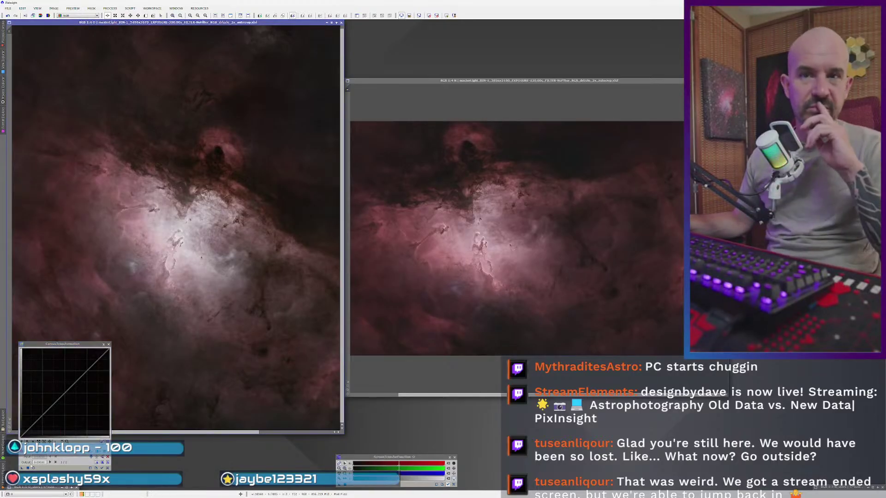
pyautogui.click(33, 468)
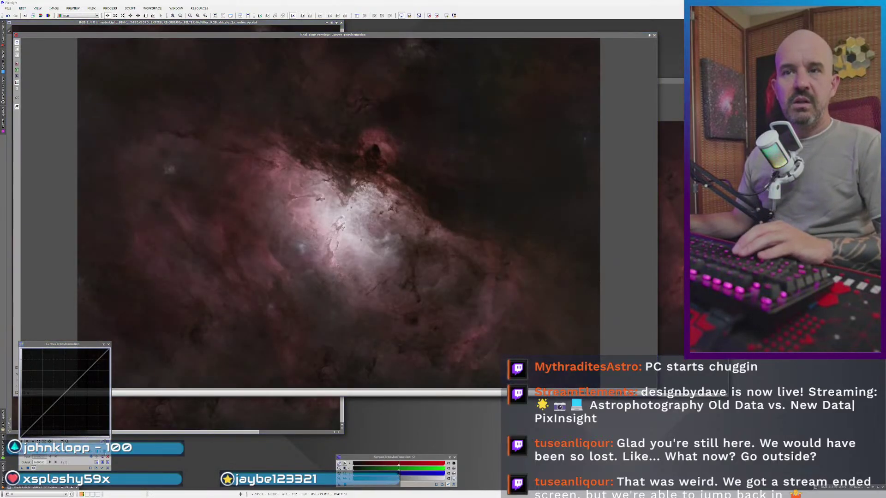
pyautogui.moveTo(60, 396); pyautogui.dragTo(53, 385)
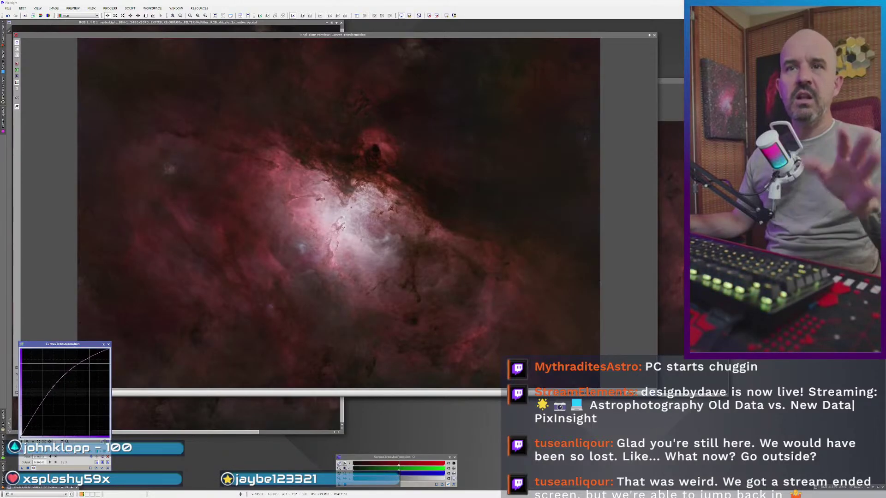
pyautogui.click(649, 37)
pyautogui.moveTo(21, 468); pyautogui.dragTo(129, 324)
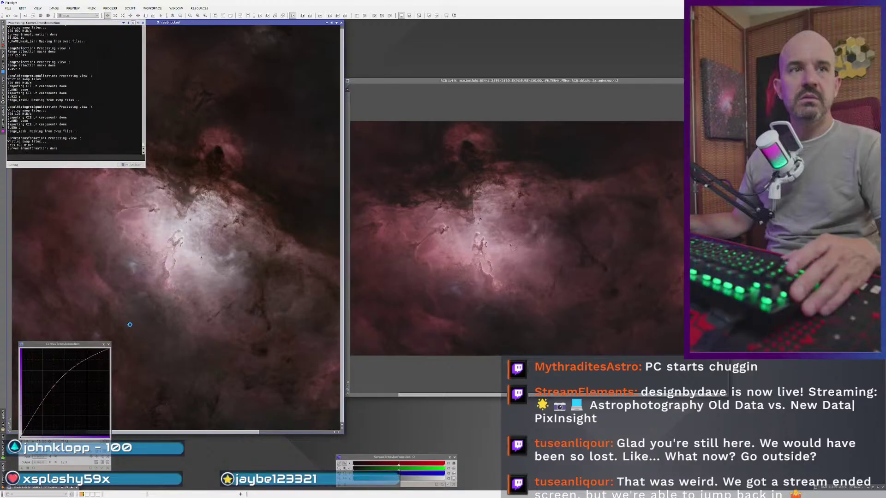
# - Preview the saturation curve on the paler stack, lower its boost slightly, apply it to that stack and close CurvesTransformation
pyautogui.click(408, 252)
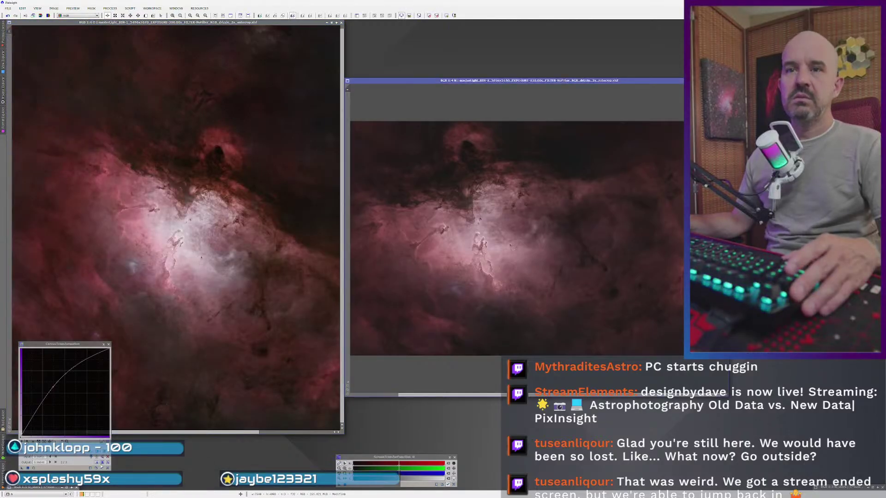
pyautogui.click(33, 467)
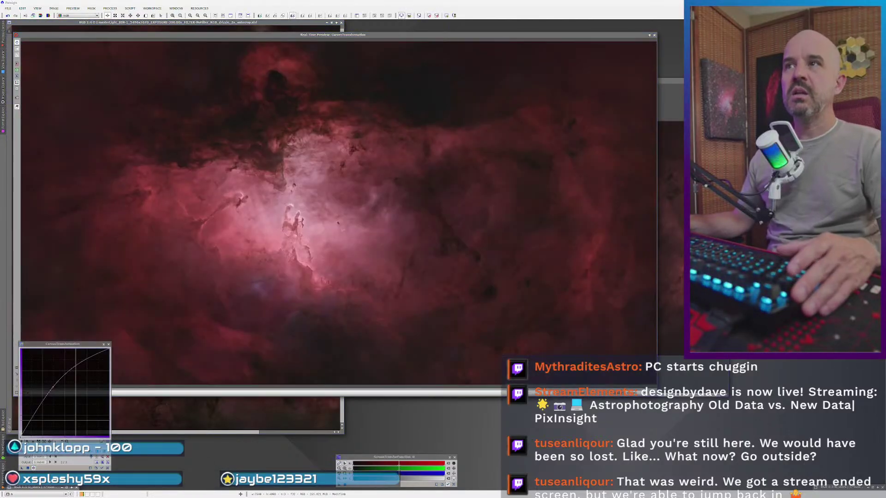
pyautogui.moveTo(259, 37); pyautogui.dragTo(402, 31)
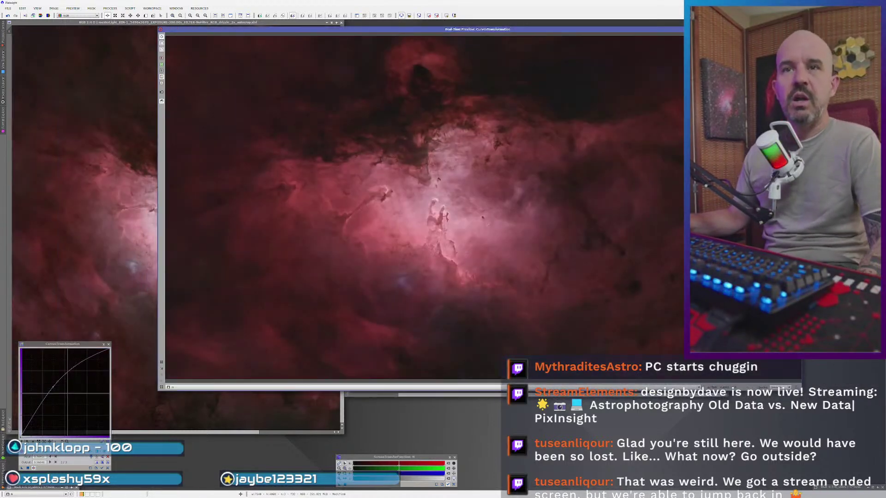
pyautogui.moveTo(53, 392); pyautogui.dragTo(54, 386)
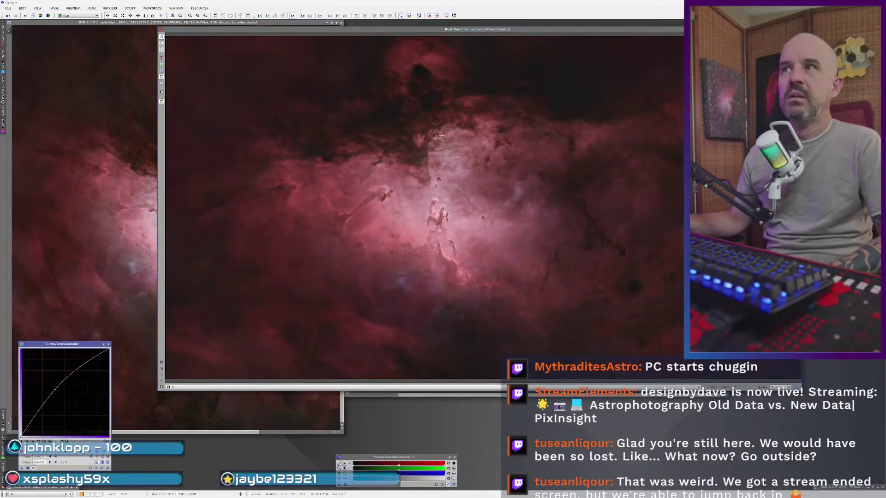
pyautogui.click(362, 364)
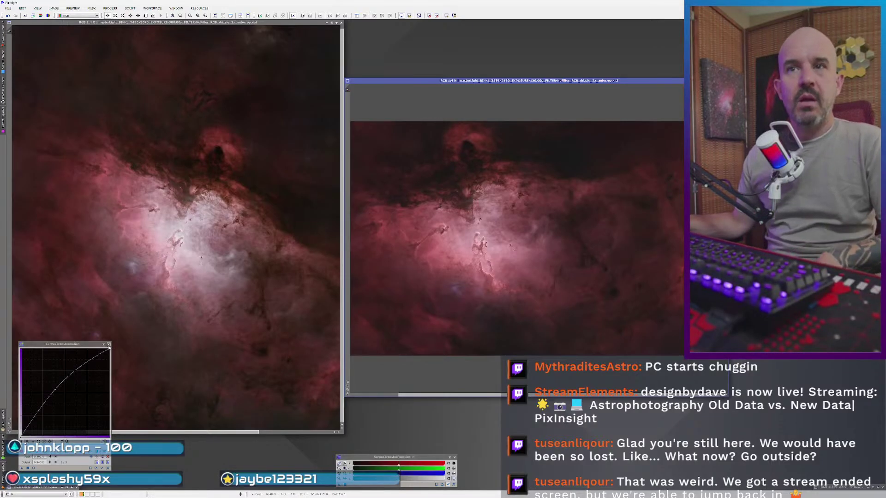
pyautogui.click(109, 345)
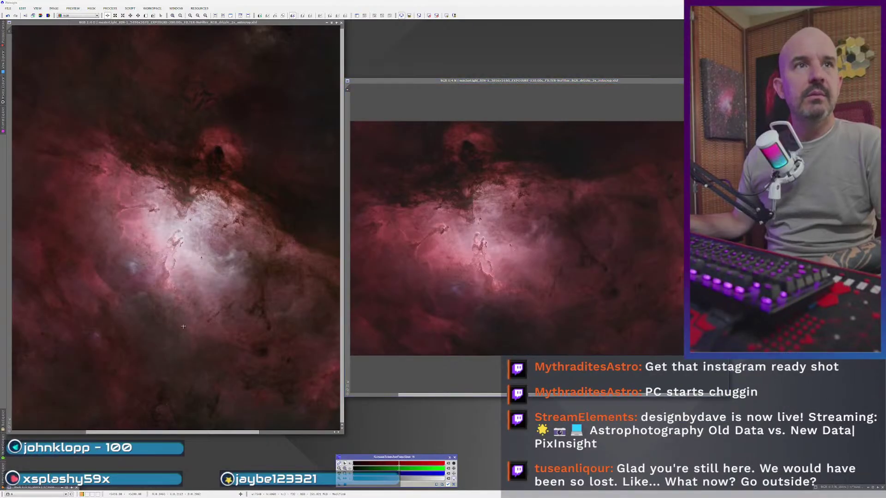
# - Compare the two saturated stacks at several zoom levels, examining the pillars, bright core and surrounding nebulosity
pyautogui.scroll(-3, 144, 320)
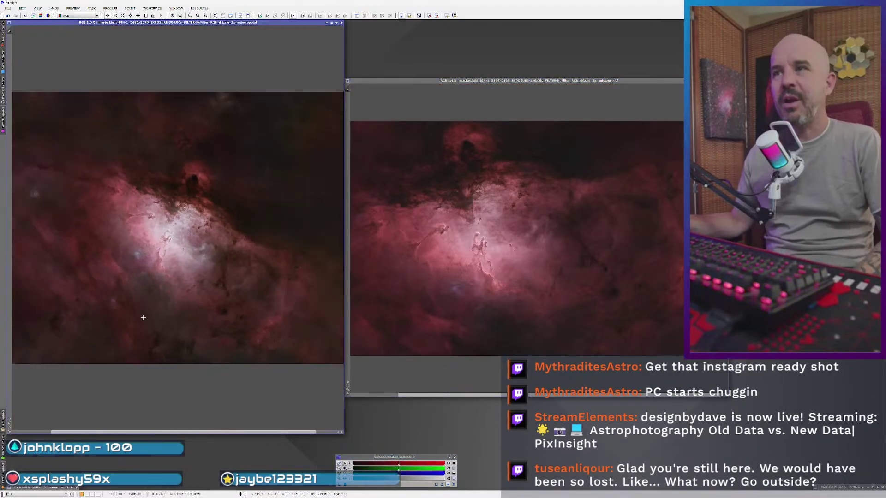
pyautogui.click(406, 304)
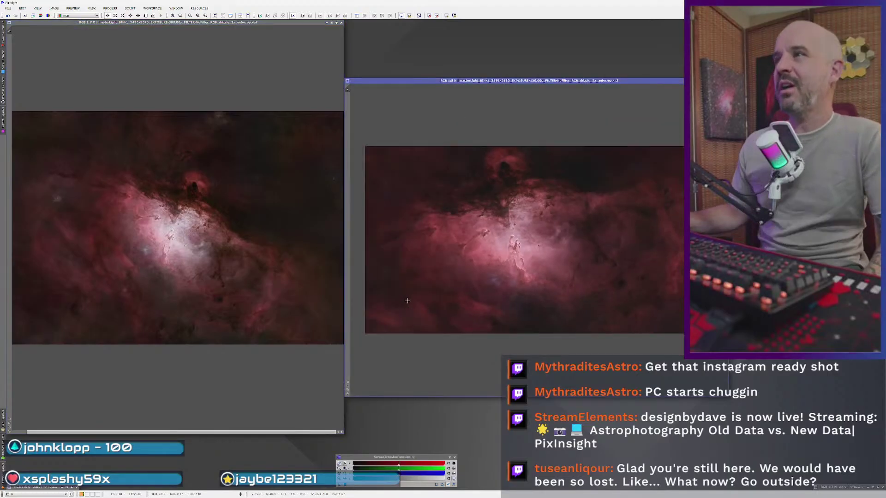
pyautogui.hscroll(-2, 403, 303)
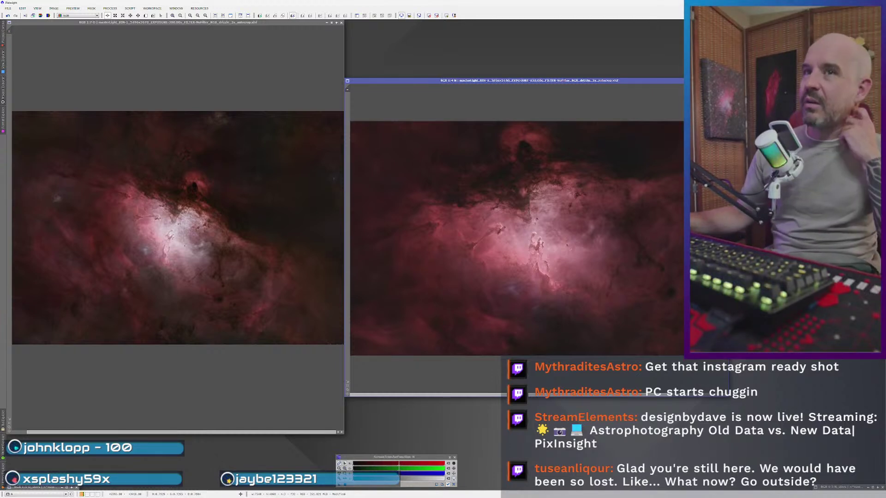
pyautogui.scroll(4, 161, 232)
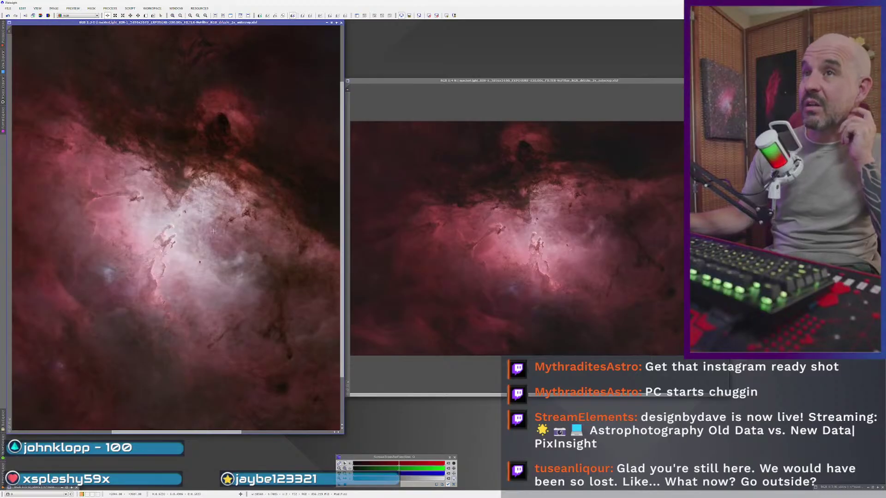
pyautogui.scroll(1, 215, 231)
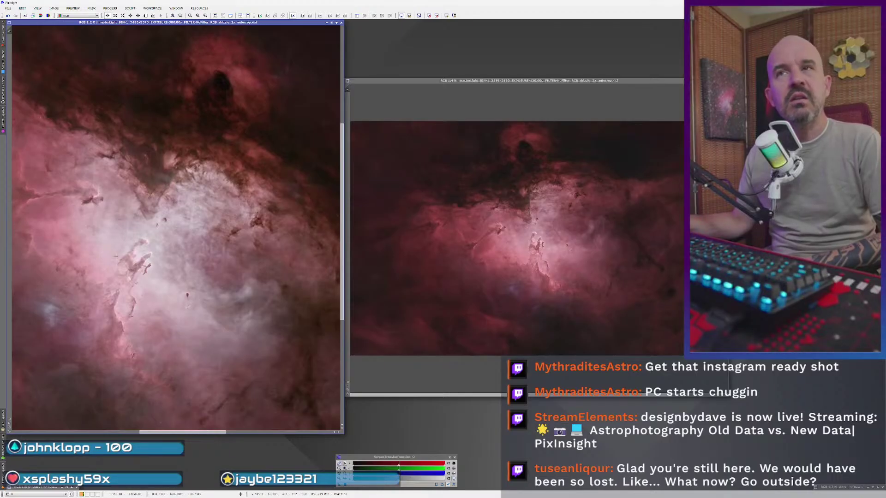
pyautogui.scroll(1, 595, 238)
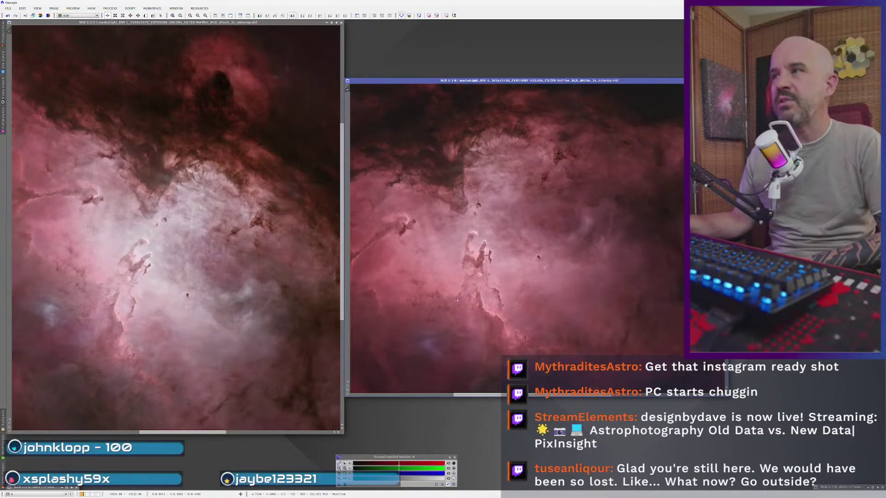
pyautogui.scroll(-1, 477, 299)
pyautogui.scroll(1, 504, 213)
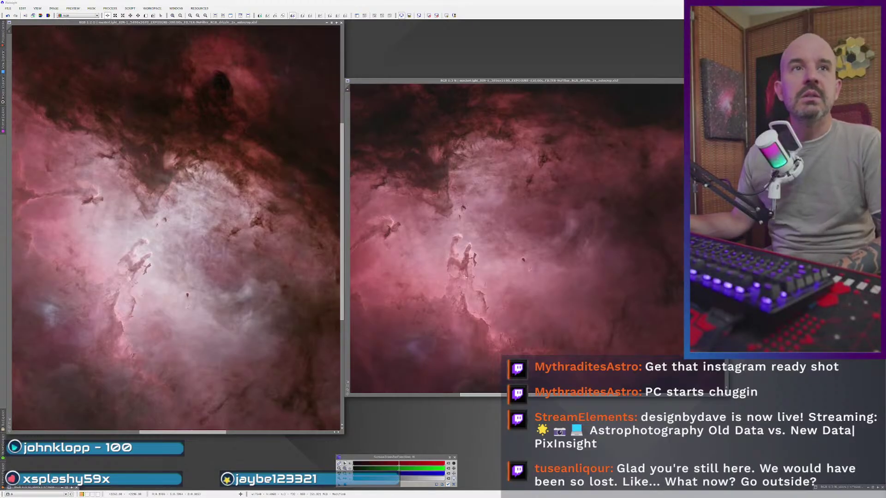
pyautogui.scroll(-2, 464, 274)
pyautogui.scroll(1, 465, 277)
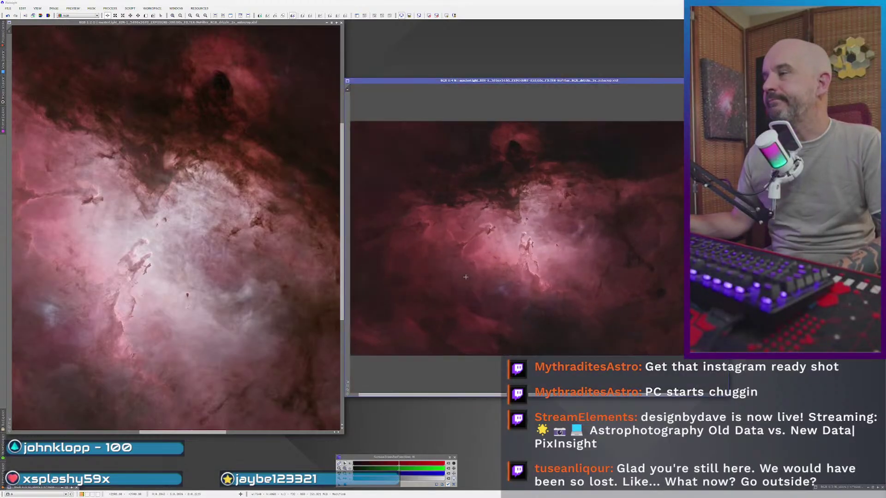
pyautogui.scroll(1, 545, 233)
pyautogui.scroll(-1, 127, 292)
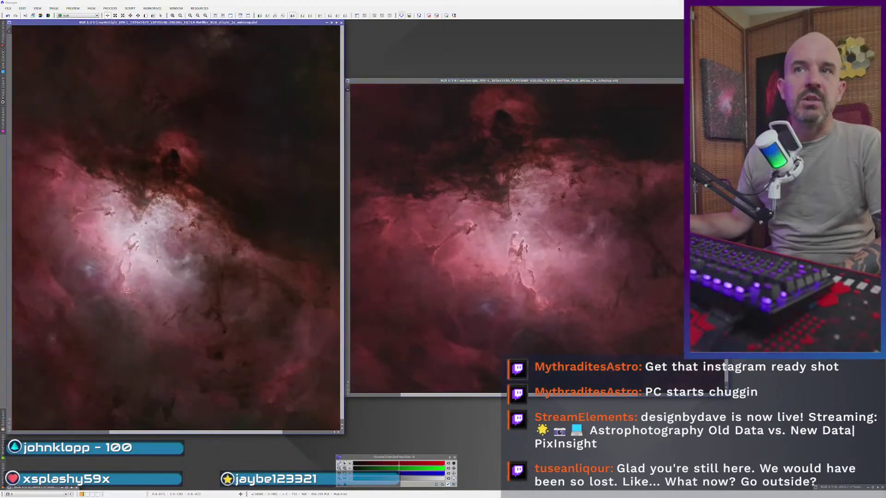
pyautogui.scroll(-1, 135, 287)
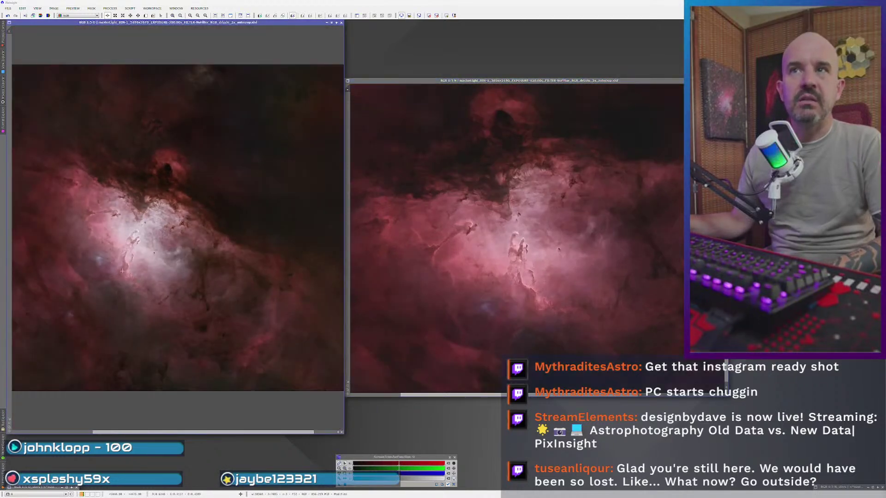
# - View both starless stacks in full, fit the darker stack's window to its image and examine its dark background at close zoom
pyautogui.scroll(-1, 133, 281)
pyautogui.scroll(-1, 131, 275)
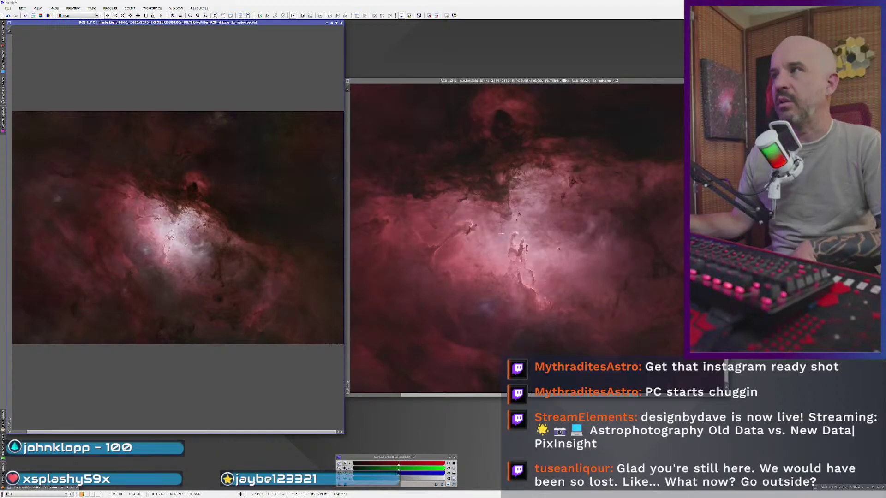
pyautogui.scroll(-1, 477, 275)
pyautogui.scroll(-1, 477, 276)
pyautogui.scroll(1, 477, 275)
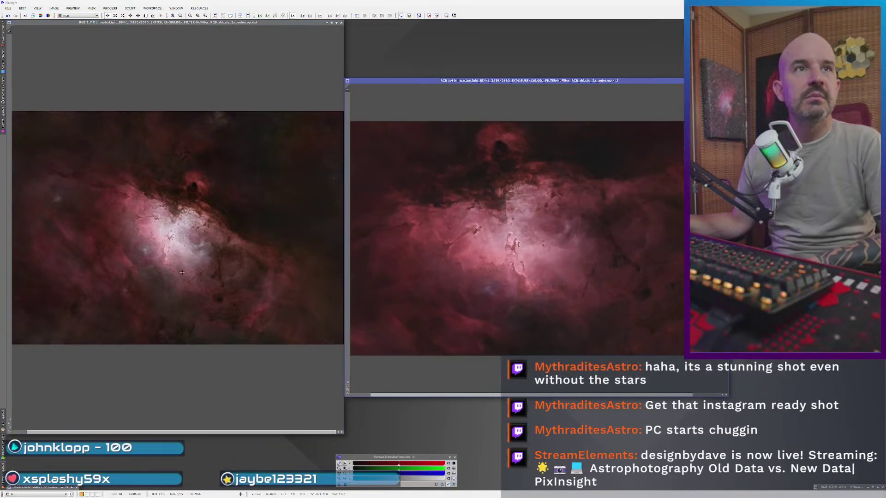
pyautogui.click(9, 424)
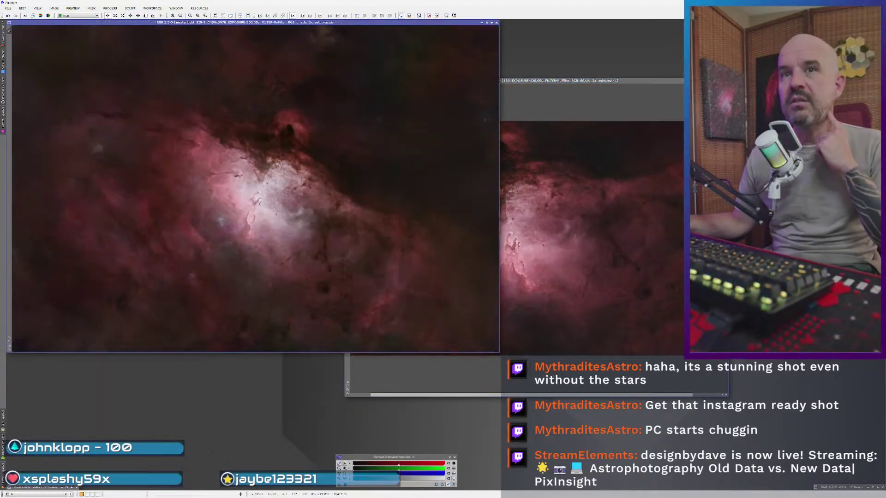
pyautogui.click(9, 344)
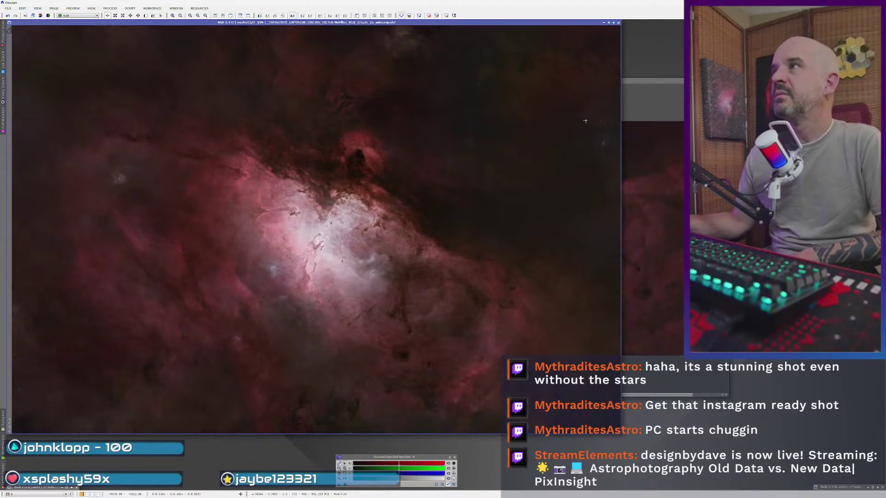
pyautogui.scroll(3, 588, 71)
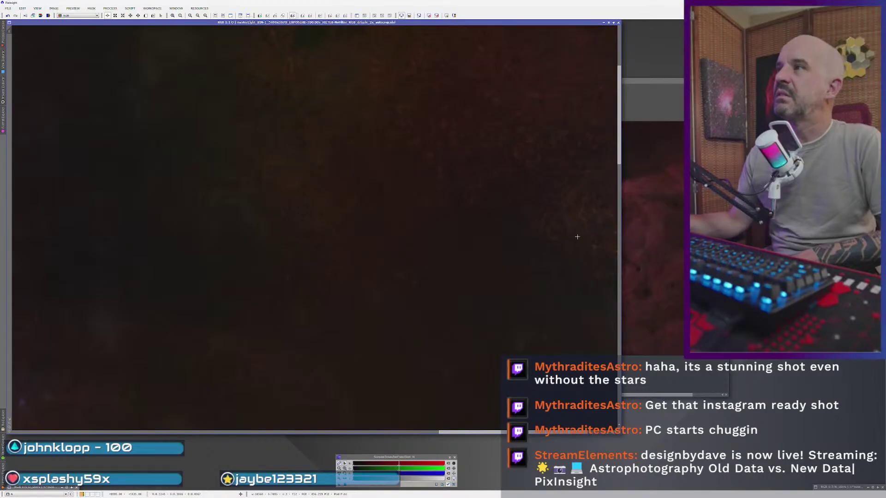
pyautogui.scroll(-2, 591, 232)
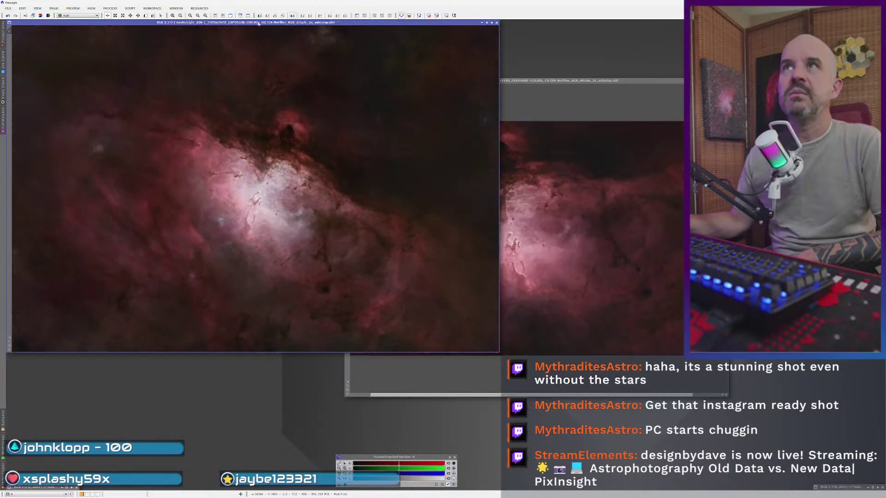
# - Fit the paler stack's window to its whole image and rearrange the two starless windows to view each nebula in turn
pyautogui.moveTo(258, 24); pyautogui.dragTo(259, 62)
pyautogui.click(537, 83)
pyautogui.moveTo(537, 85); pyautogui.dragTo(246, 46)
pyautogui.click(57, 352)
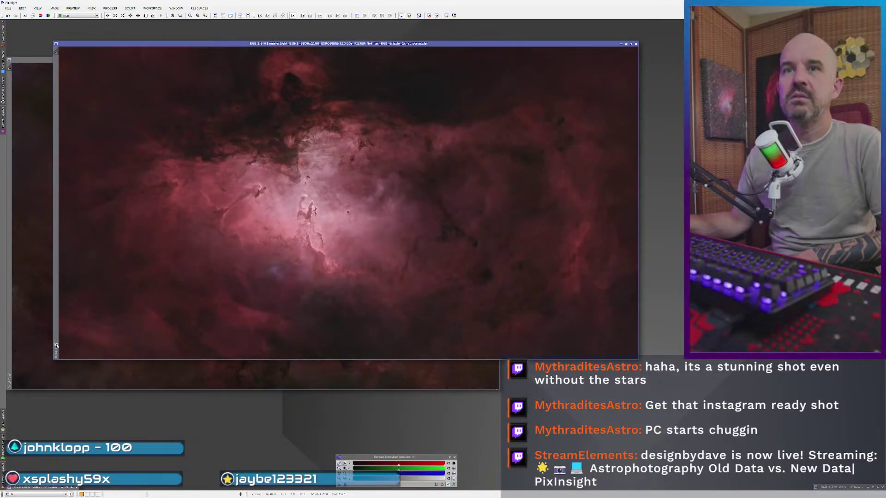
pyautogui.moveTo(279, 43); pyautogui.dragTo(232, 40)
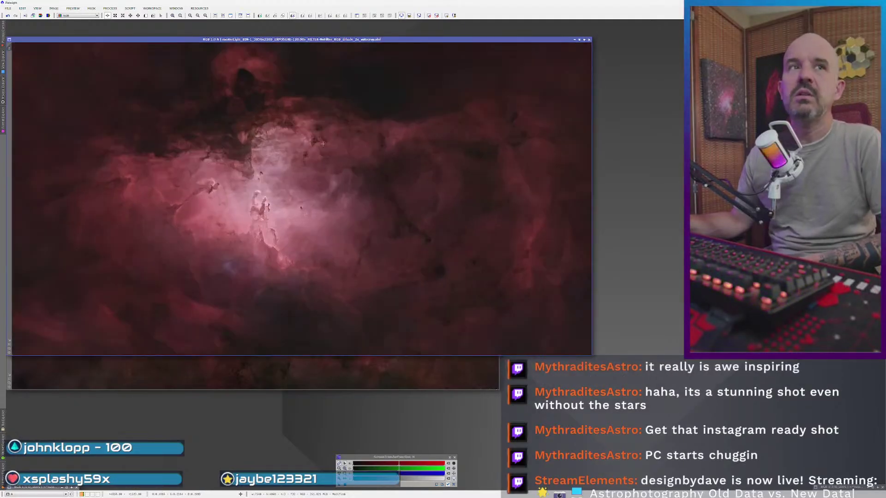
pyautogui.moveTo(164, 43); pyautogui.dragTo(363, 67)
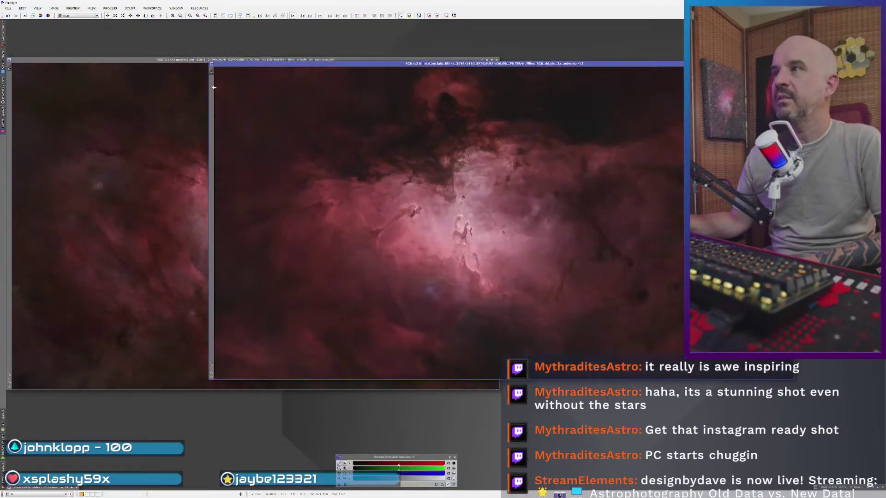
pyautogui.moveTo(198, 60)
pyautogui.mouseDown()
pyautogui.moveTo(197, 23)
pyautogui.moveTo(199, 50)
pyautogui.mouseUp()
pyautogui.moveTo(543, 79)
pyautogui.mouseDown()
pyautogui.moveTo(505, 76)
pyautogui.moveTo(561, 77)
pyautogui.mouseUp()
pyautogui.click(216, 228)
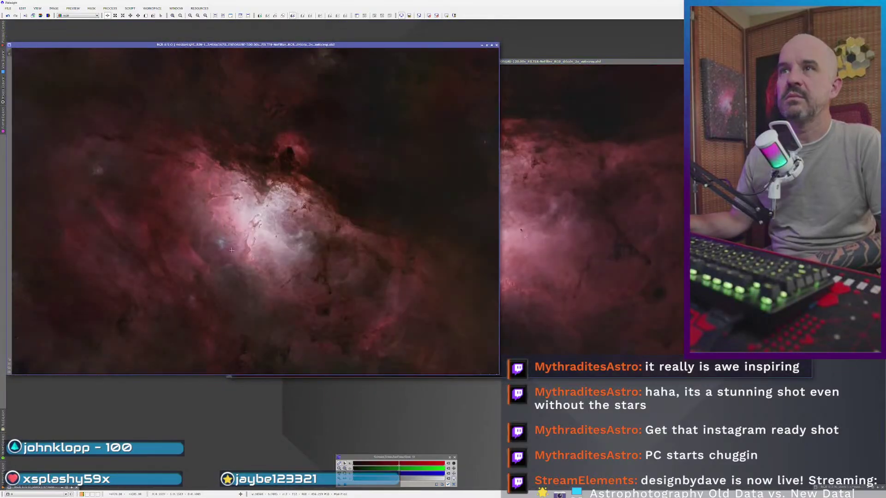
# - Restore the darker stack's stars-only image and run Star Stretch on it with a reduced stretch amount and green removal via SCNR
pyautogui.doubleClick(110, 468)
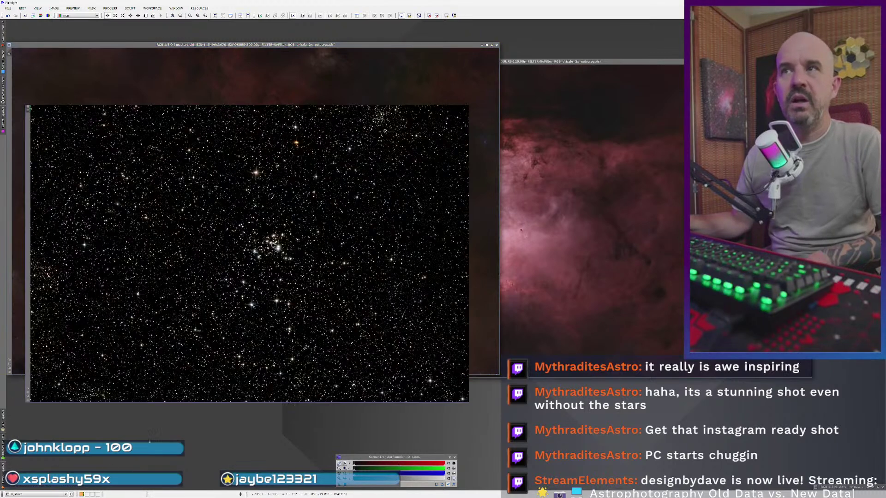
pyautogui.click(114, 9)
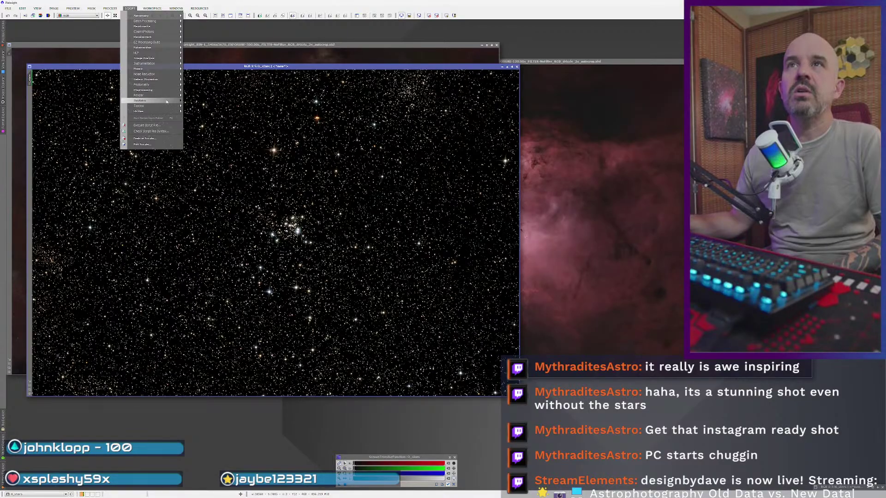
pyautogui.moveTo(167, 101)
pyautogui.click(212, 192)
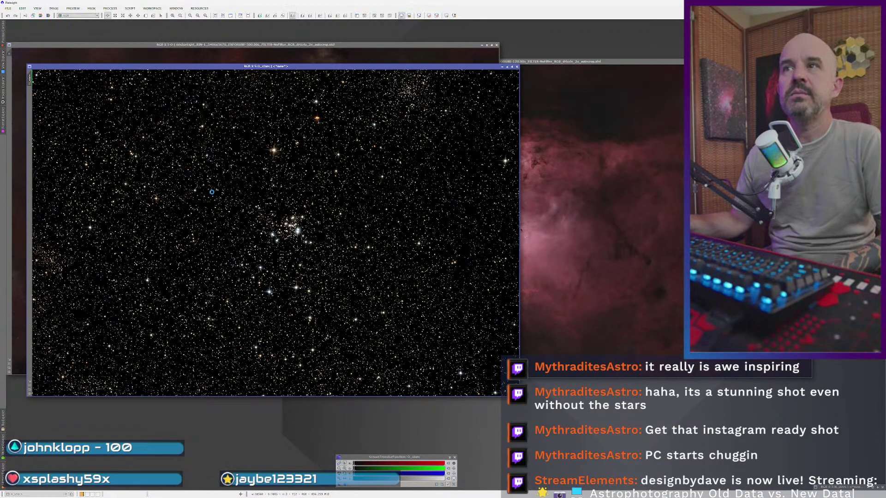
pyautogui.click(467, 257)
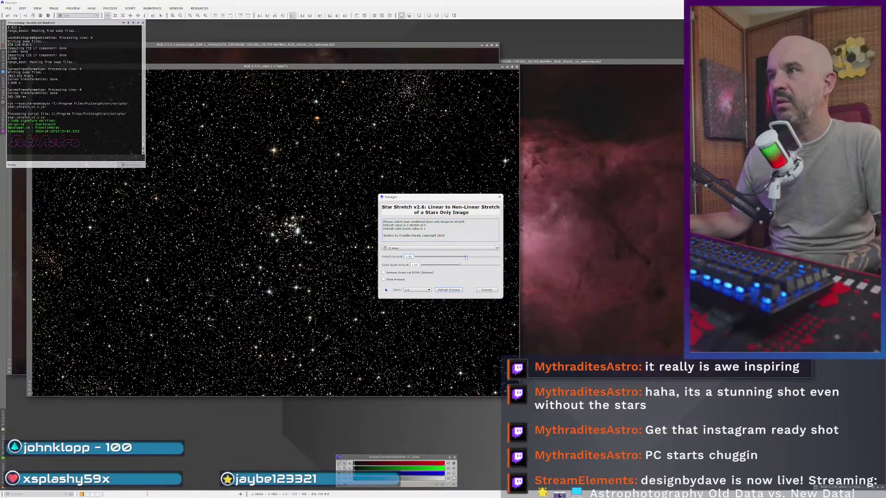
pyautogui.moveTo(464, 257); pyautogui.dragTo(457, 257)
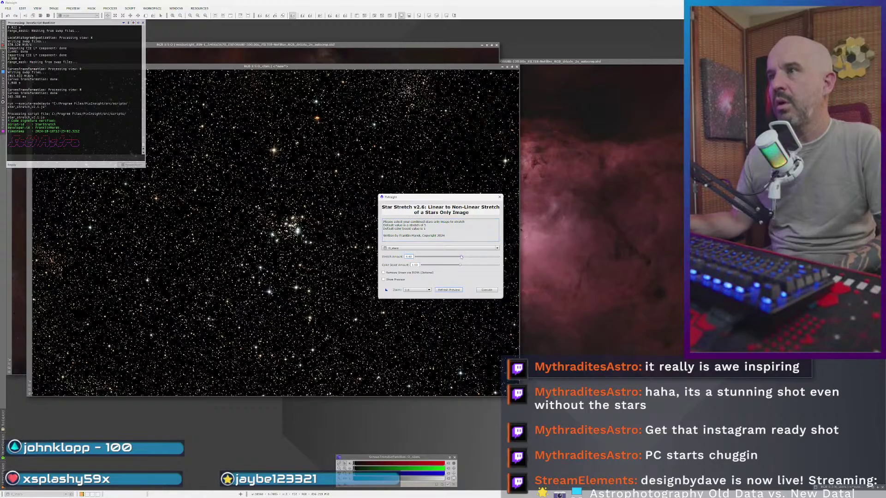
pyautogui.click(390, 273)
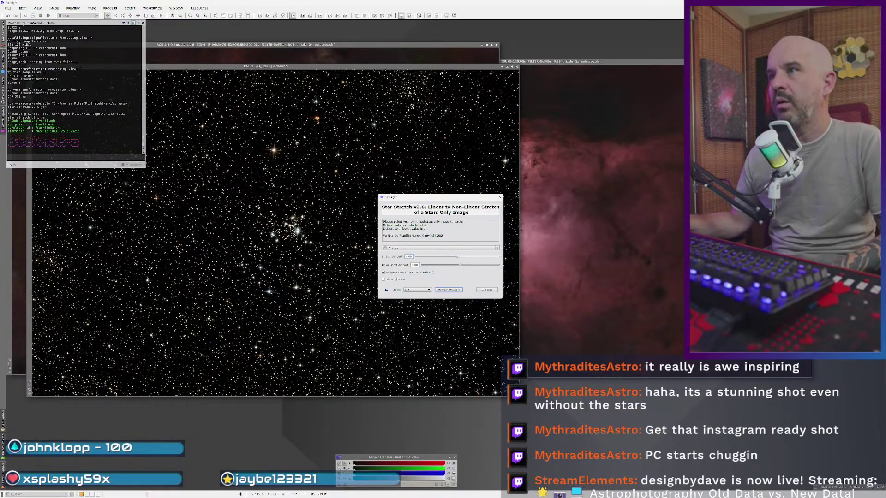
pyautogui.click(487, 290)
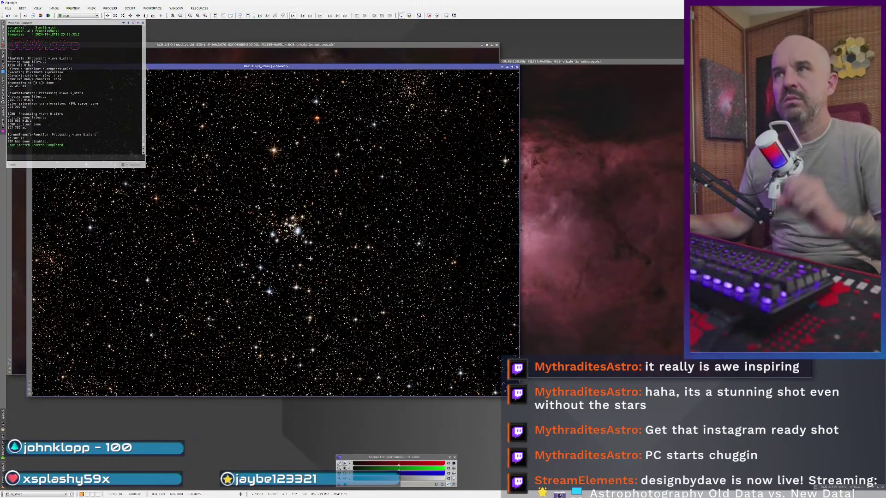
pyautogui.scroll(2, 344, 264)
pyautogui.scroll(1, 302, 222)
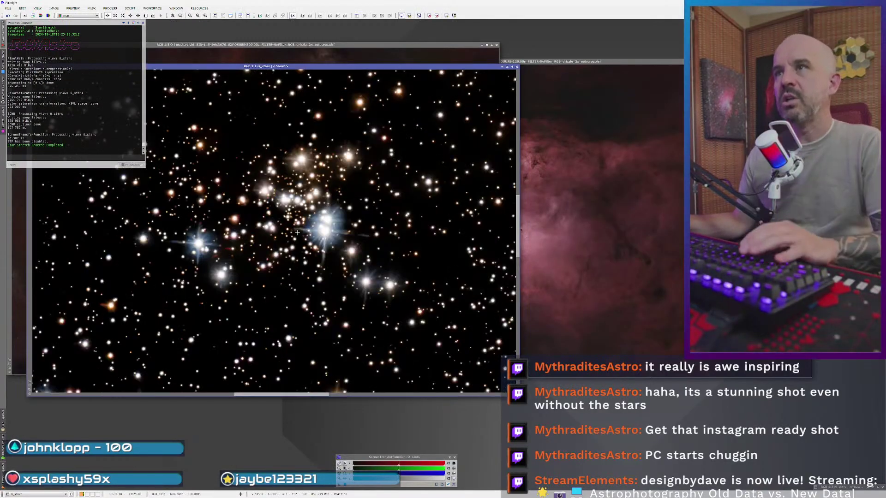
pyautogui.scroll(-1, 302, 221)
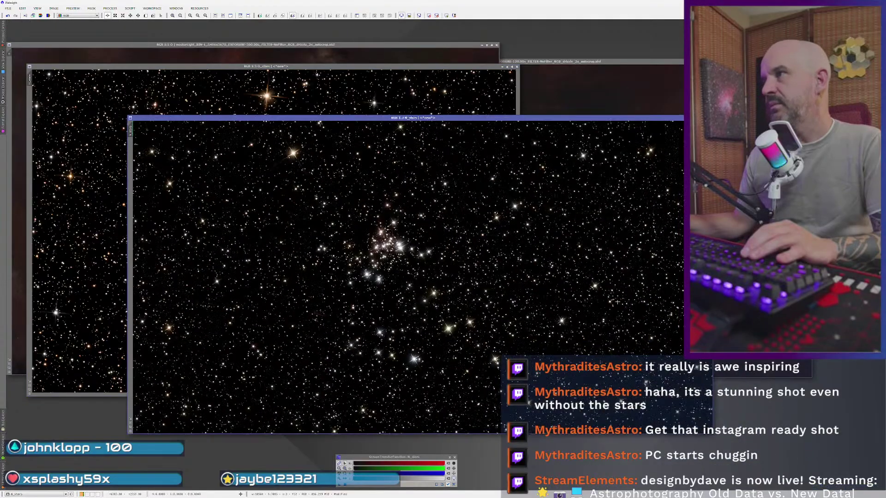
# - Run Star Stretch with a reduced stretch amount on the paler stack's stars-only image
pyautogui.moveTo(379, 119); pyautogui.dragTo(482, 124)
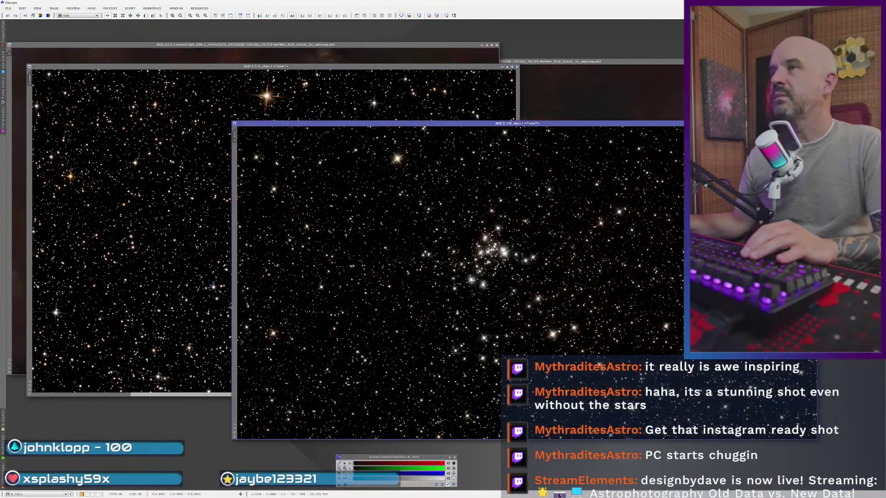
pyautogui.click(129, 8)
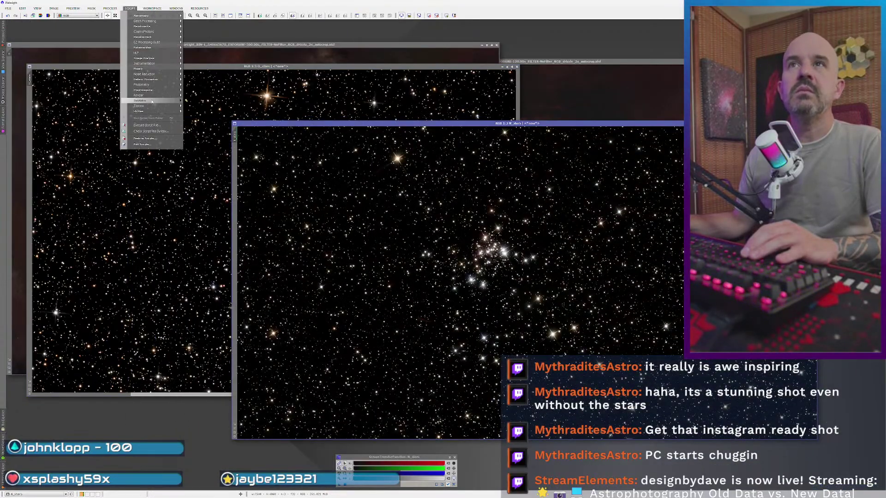
pyautogui.moveTo(141, 100)
pyautogui.click(222, 192)
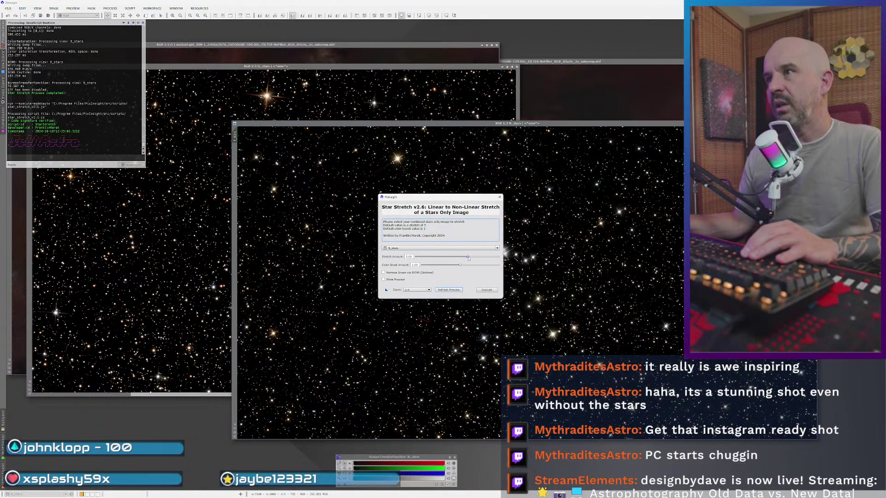
pyautogui.moveTo(467, 257); pyautogui.dragTo(457, 257)
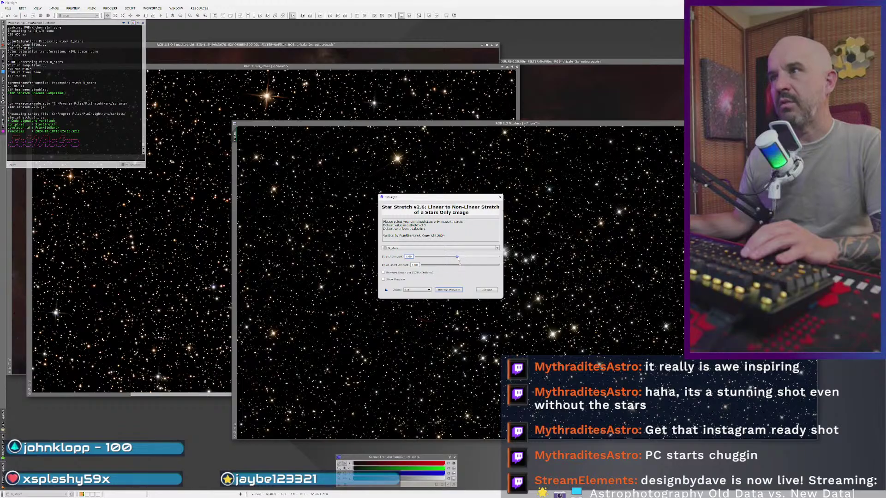
pyautogui.click(489, 289)
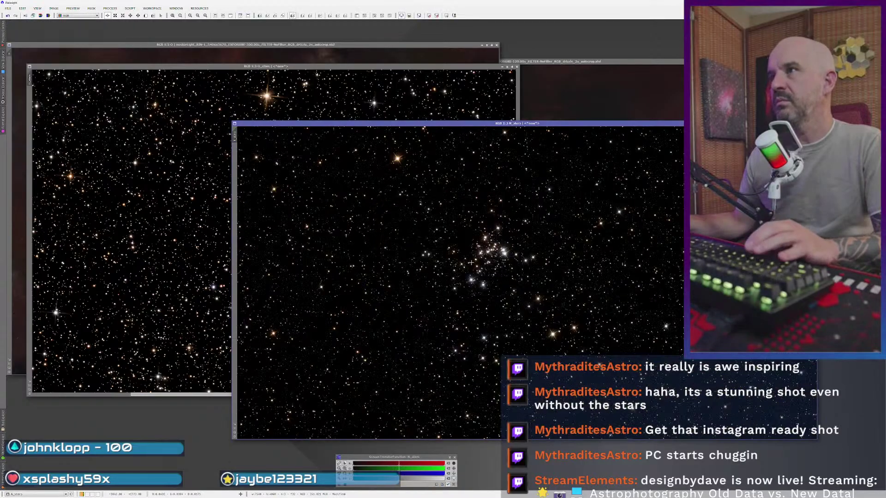
# - Set the two stretched star images side by side and zoom both in on the central cluster for comparison
pyautogui.hotkey('ctrl', 'Tab')
pyautogui.scroll(2, 299, 227)
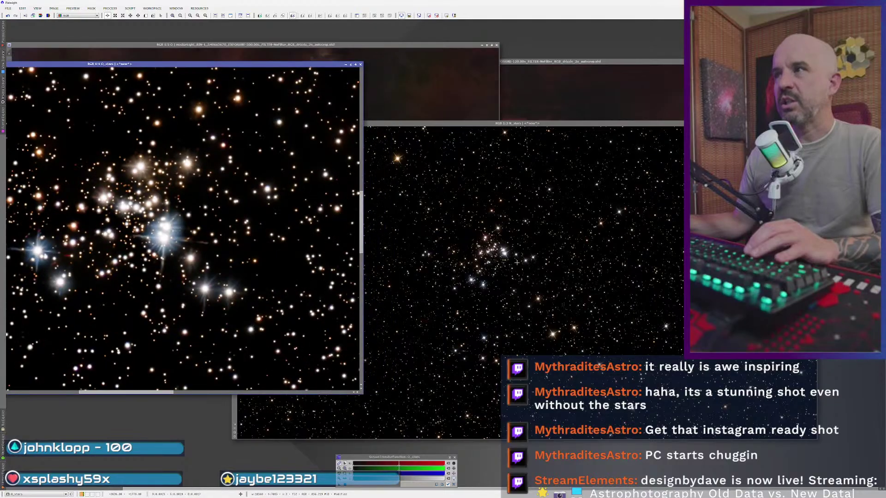
pyautogui.click(521, 265)
pyautogui.scroll(2, 512, 258)
pyautogui.scroll(-1, 437, 267)
pyautogui.click(193, 249)
pyautogui.scroll(1, 192, 249)
pyautogui.moveTo(193, 249); pyautogui.dragTo(230, 290)
pyautogui.click(544, 265)
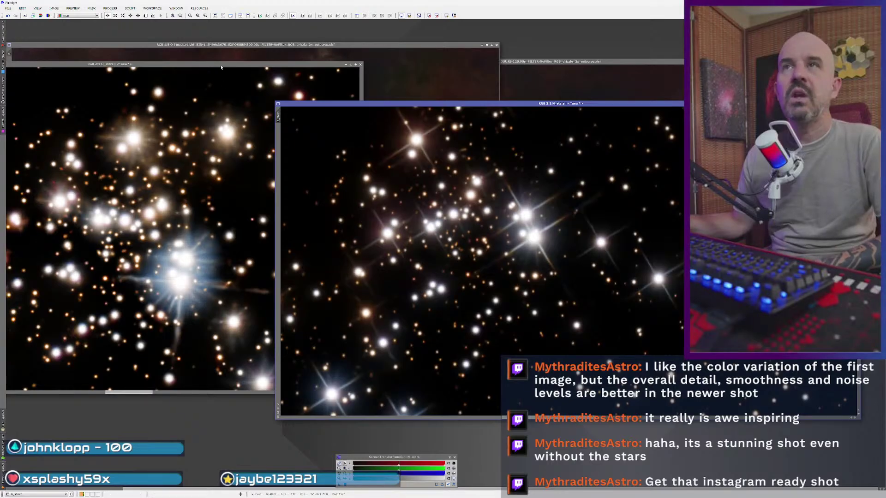
# - Compare matching bright stars around the cluster in both star images at close zoom, examining their shapes, halos, diffraction spikes and colours
pyautogui.click(221, 67)
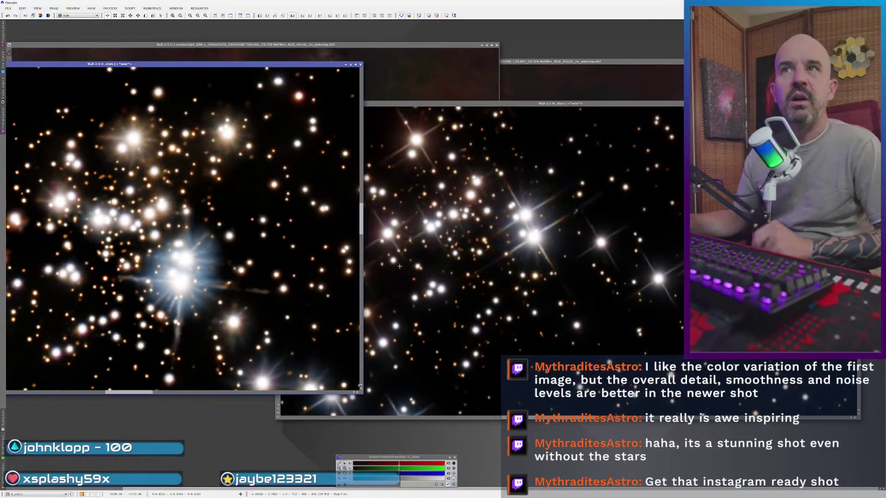
pyautogui.scroll(-2, 237, 242)
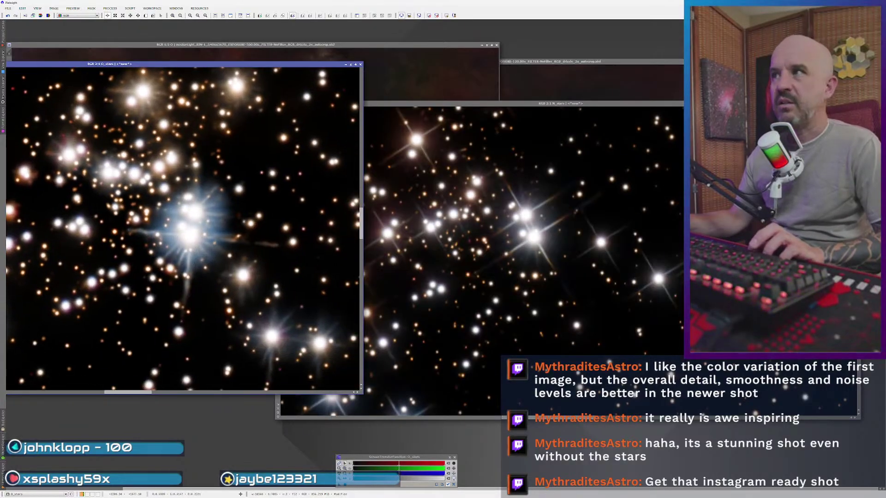
pyautogui.moveTo(237, 261); pyautogui.dragTo(340, 297)
pyautogui.moveTo(455, 261); pyautogui.dragTo(517, 235)
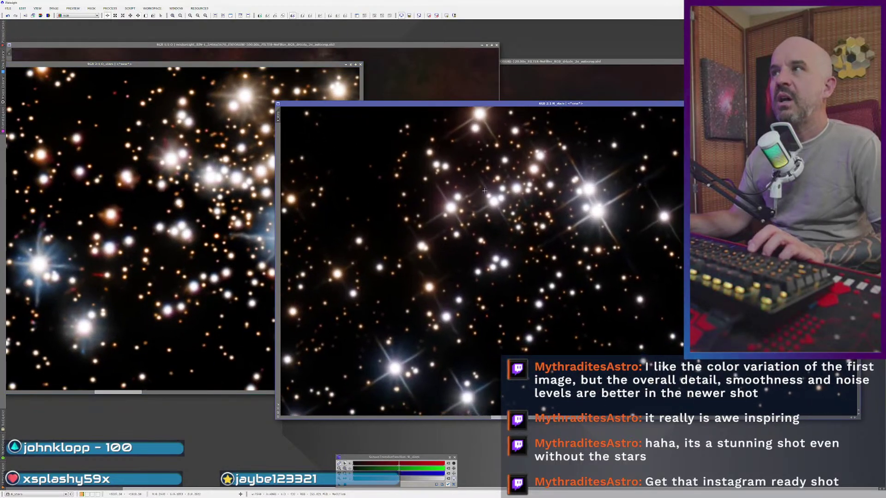
pyautogui.moveTo(220, 305); pyautogui.dragTo(187, 342)
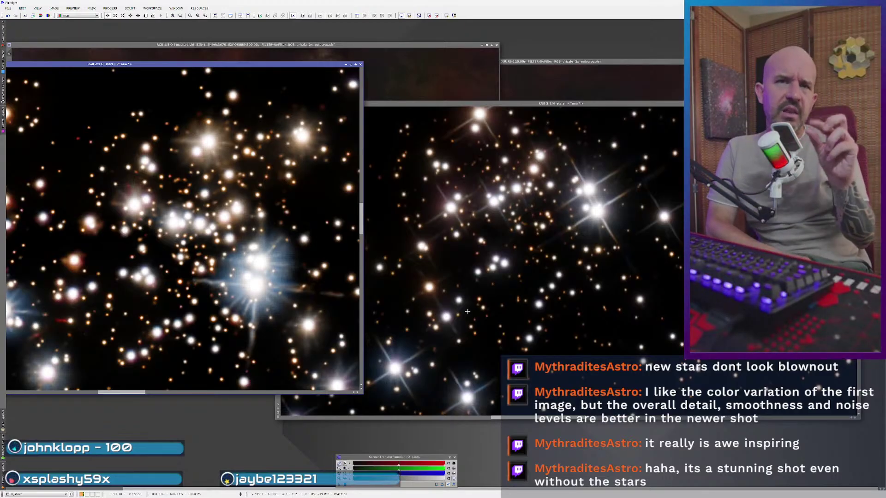
pyautogui.click(447, 322)
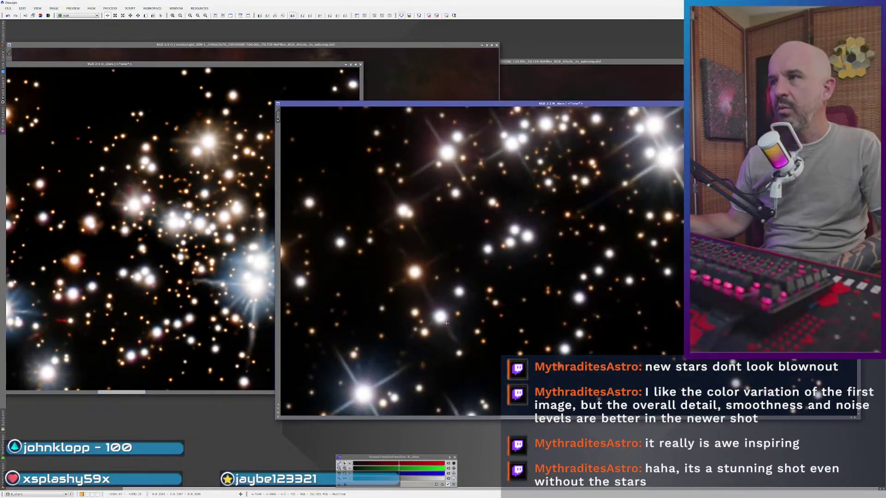
pyautogui.click(149, 315)
pyautogui.scroll(1, 148, 315)
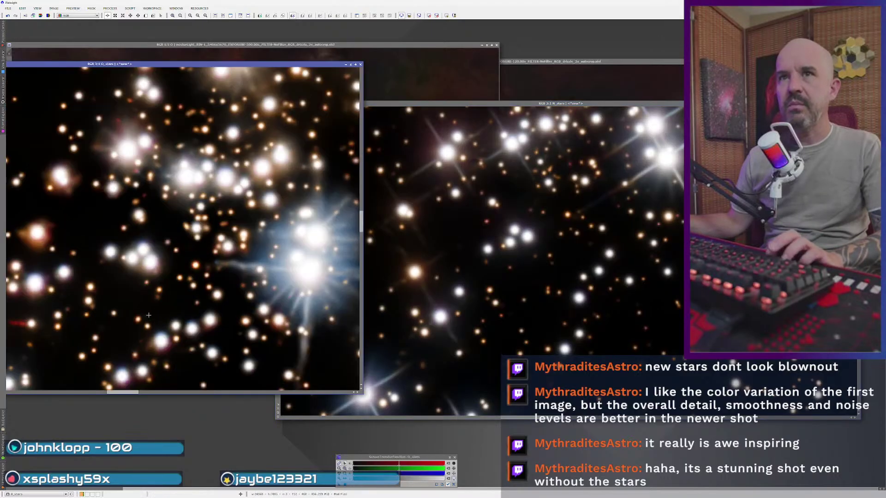
pyautogui.moveTo(135, 314); pyautogui.dragTo(348, 327)
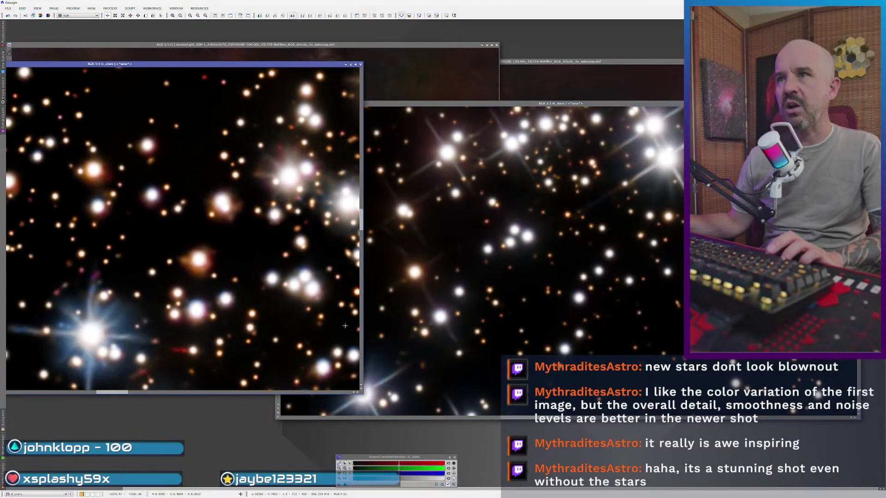
pyautogui.moveTo(463, 312); pyautogui.dragTo(456, 323)
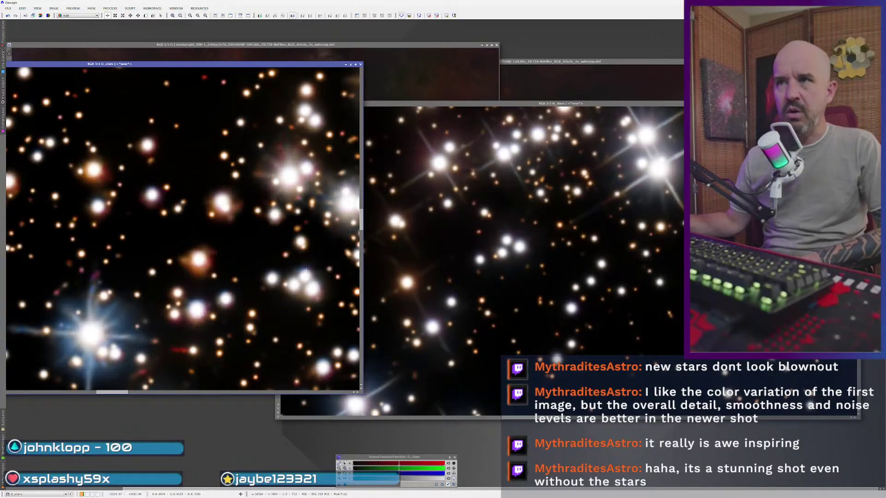
pyautogui.moveTo(438, 288); pyautogui.dragTo(482, 272)
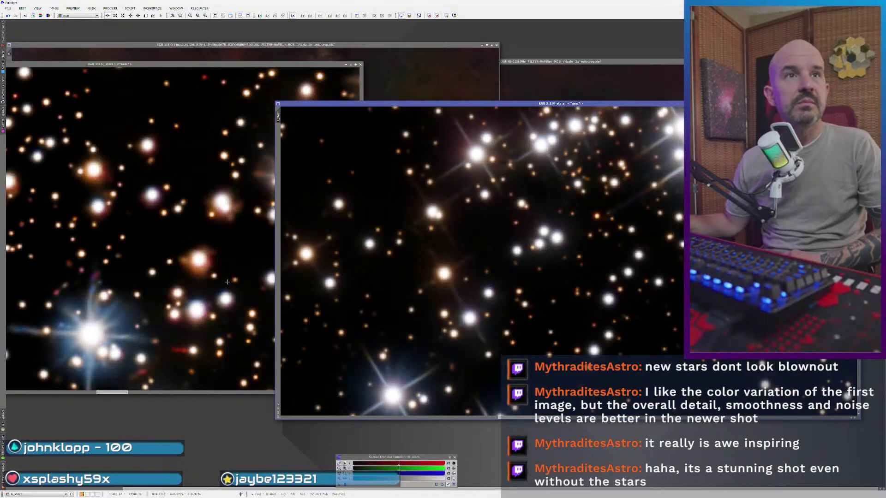
# - Examine the stars across several regions of the old stack's stars-only image at close zoom, checking halos, colours and red artefacts, ending on the full field
pyautogui.click(192, 256)
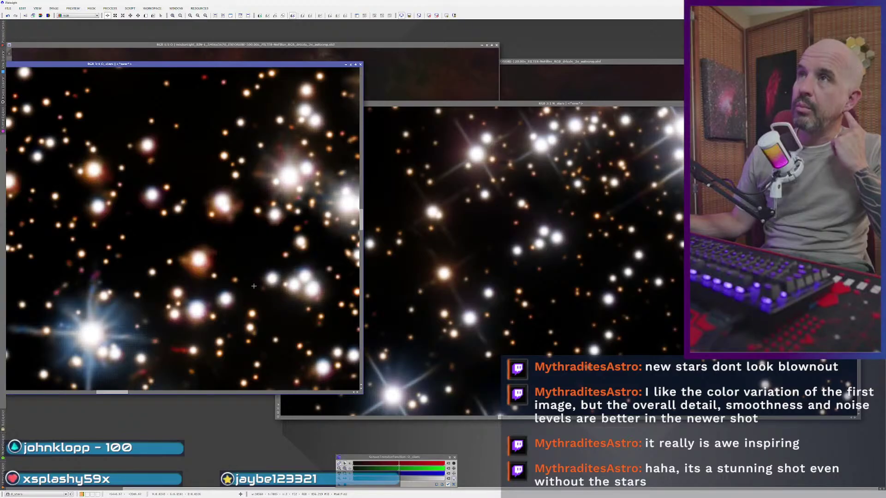
pyautogui.scroll(-1, 251, 284)
pyautogui.scroll(1, 179, 220)
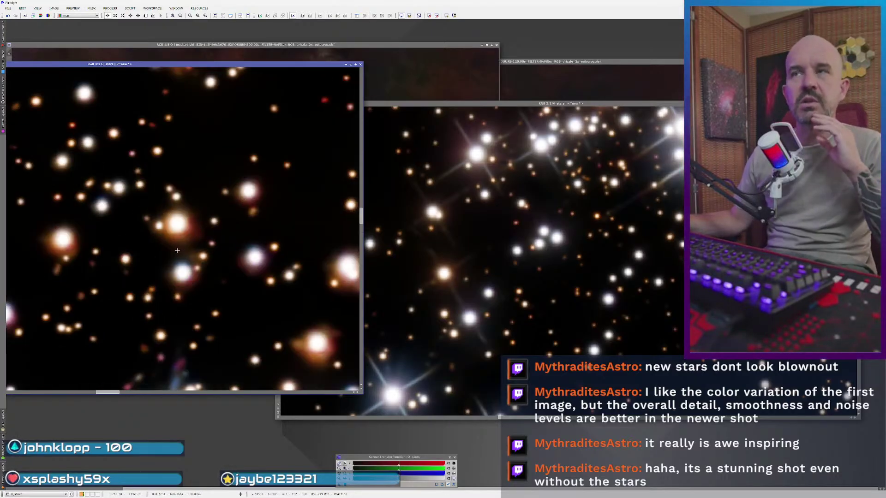
pyautogui.scroll(3, 182, 270)
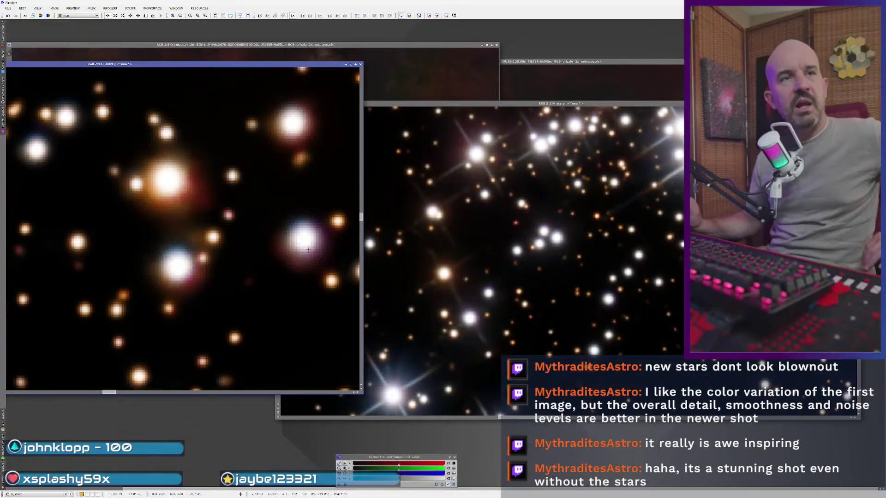
pyautogui.scroll(-4, 321, 332)
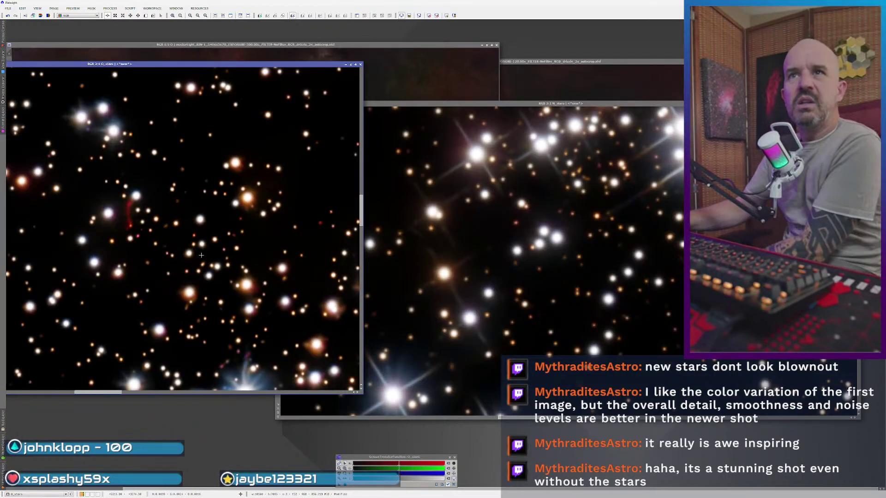
pyautogui.moveTo(83, 278); pyautogui.dragTo(264, 219)
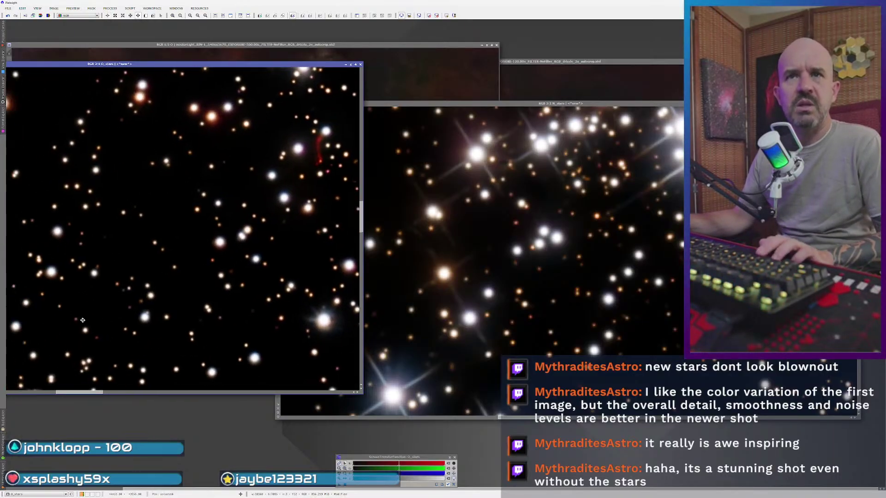
pyautogui.scroll(-3, 230, 286)
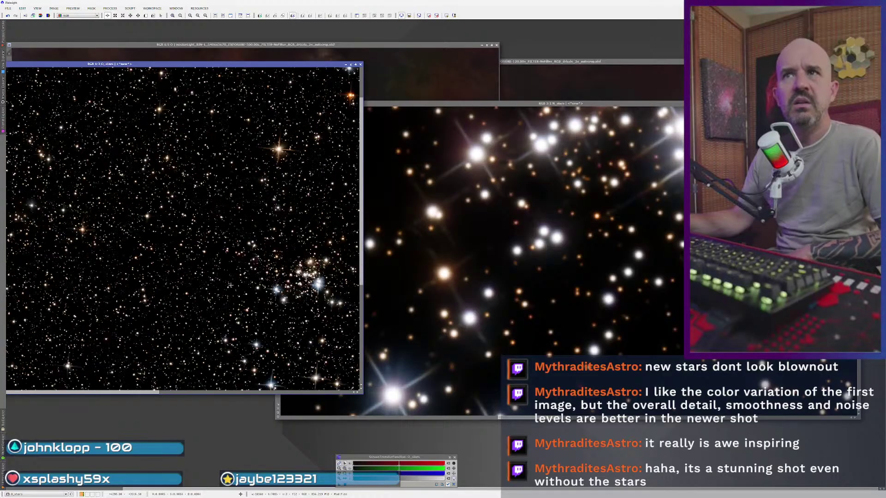
pyautogui.scroll(-1, 284, 298)
pyautogui.scroll(4, 262, 297)
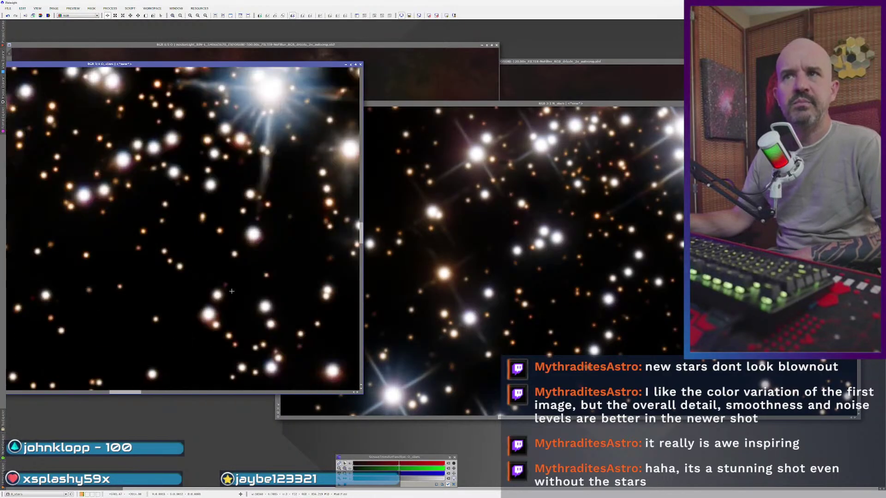
pyautogui.scroll(-4, 321, 368)
pyautogui.scroll(3, 321, 368)
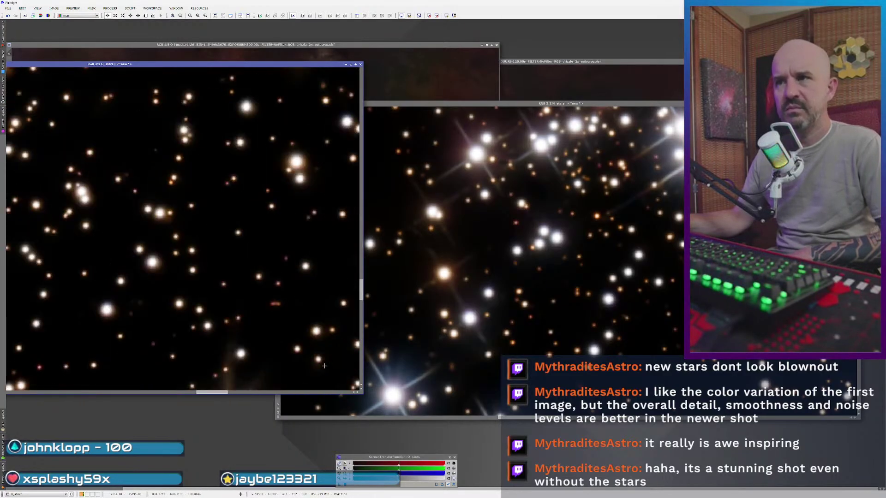
pyautogui.scroll(-3, 324, 366)
pyautogui.scroll(-2, 286, 351)
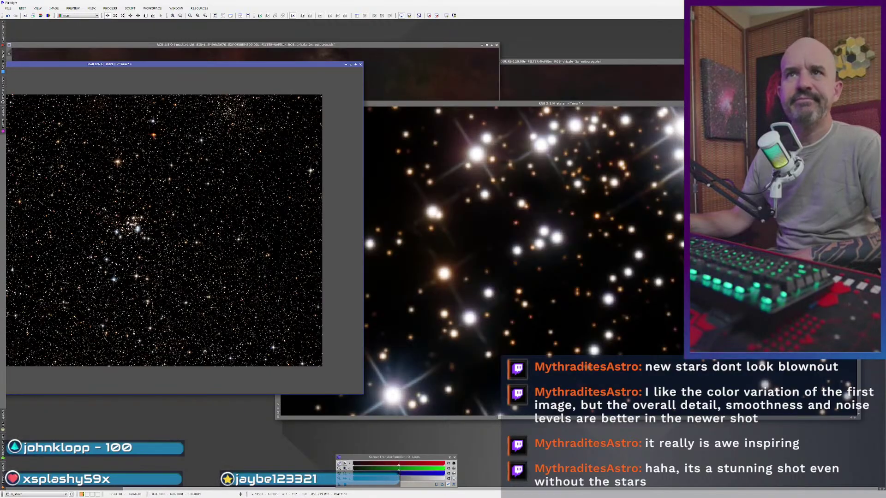
# - Zoom out the new stack's star image, move both star images lower in the workspace, and bring the old starless nebula image to the front
pyautogui.click(548, 318)
pyautogui.scroll(-4, 547, 318)
pyautogui.moveTo(484, 103); pyautogui.dragTo(479, 134)
pyautogui.click(224, 75)
pyautogui.moveTo(224, 64); pyautogui.dragTo(360, 147)
pyautogui.click(349, 93)
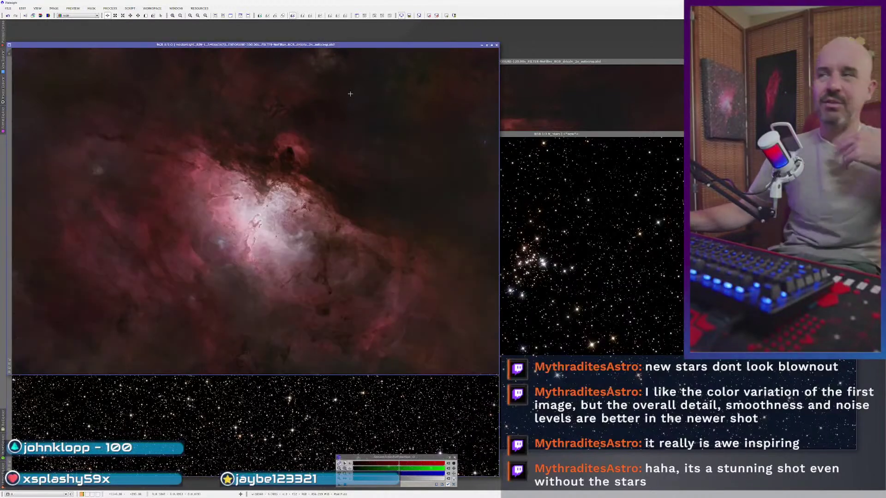
# - Screen-blend the wide-field stars image into its starless nebula image with the PixelMath expression combine(O,O_stars,op_screen())
pyautogui.click(519, 94)
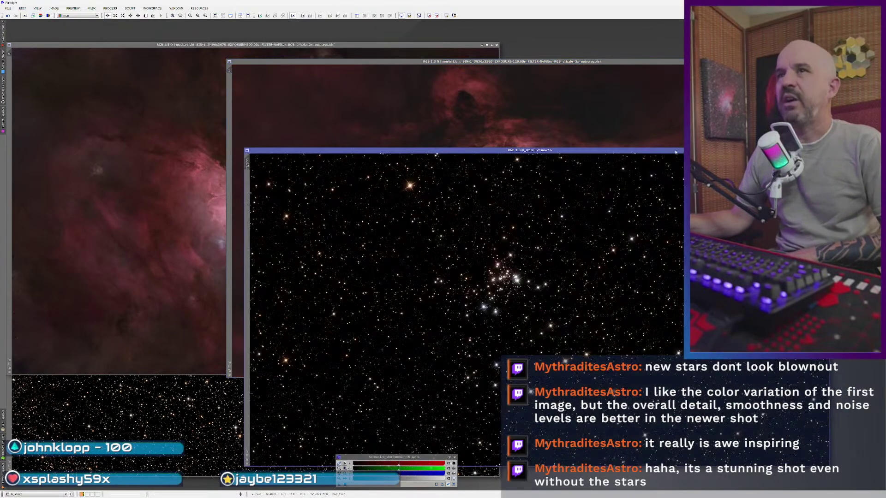
pyautogui.hotkey('ctrl', 'Tab')
pyautogui.hotkey('ctrl', 'Tab')
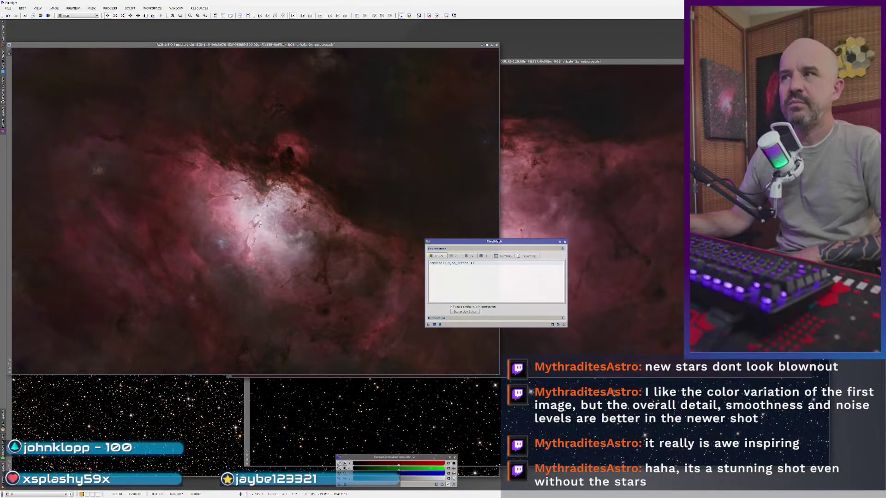
pyautogui.click(199, 395)
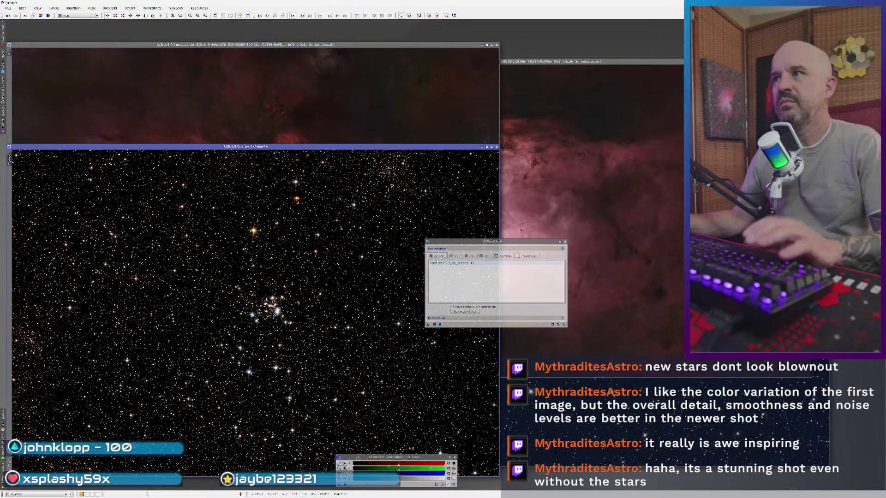
pyautogui.click(157, 95)
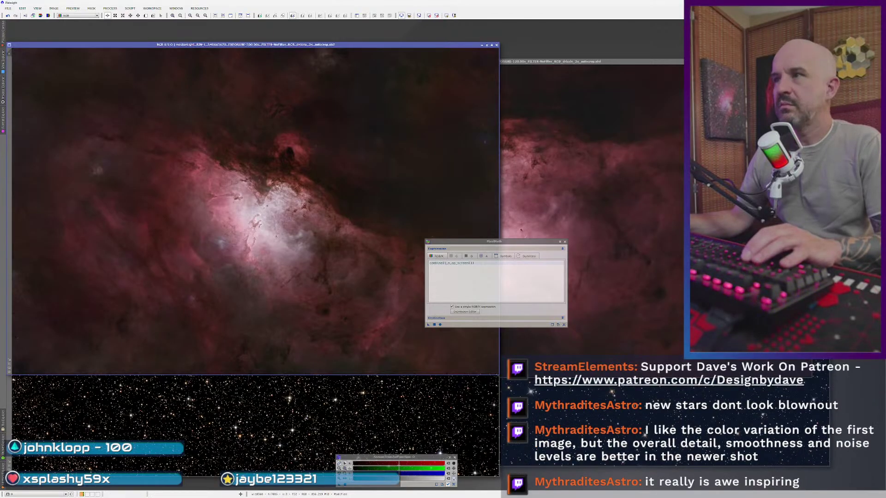
pyautogui.click(442, 266)
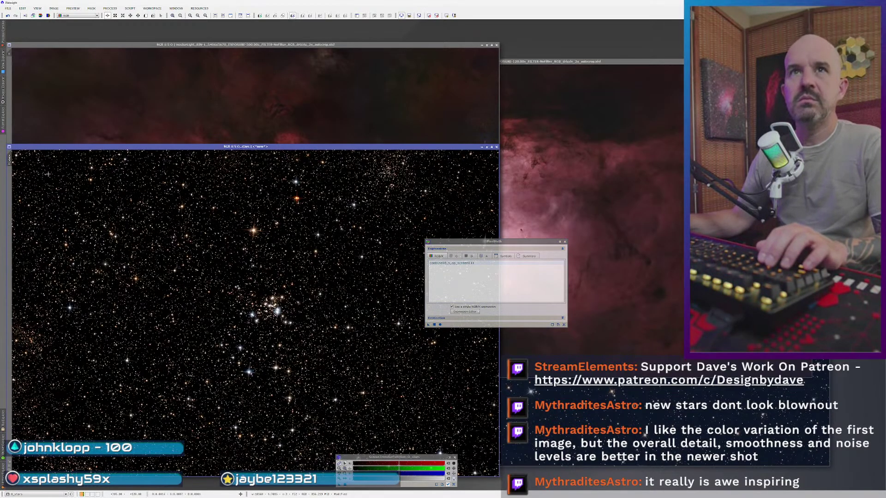
pyautogui.click(451, 262)
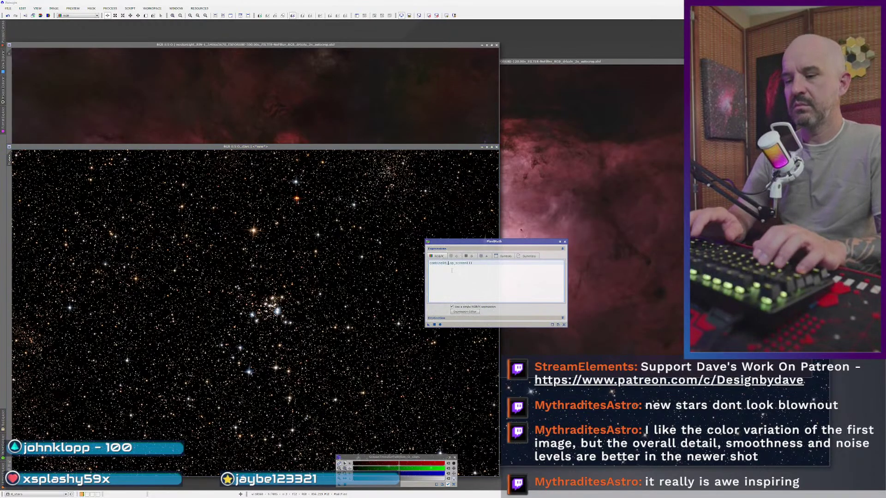
pyautogui.write('_sta')
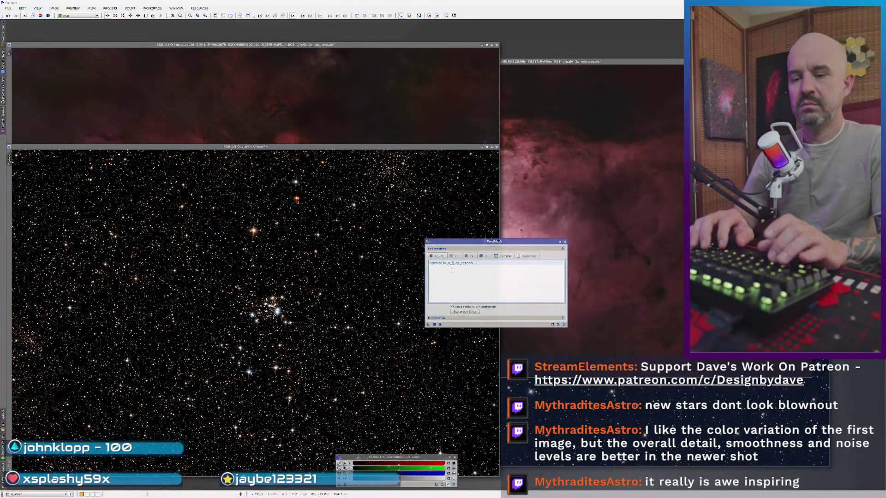
pyautogui.write('rs')
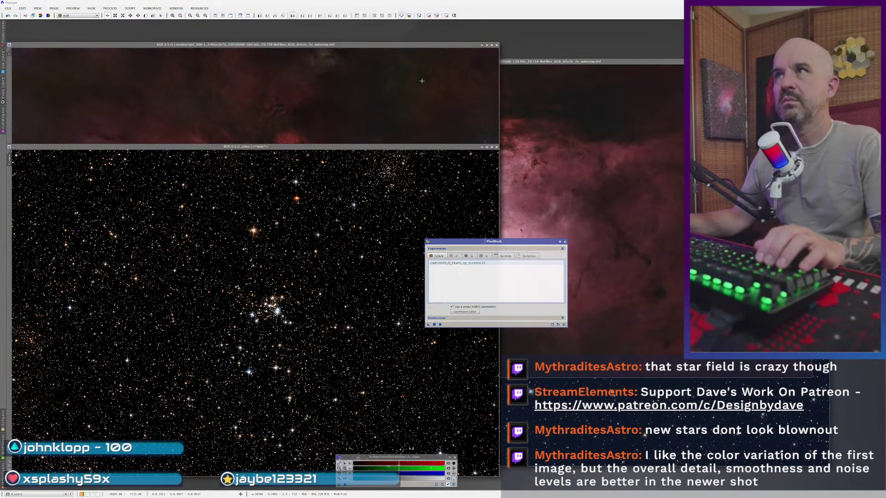
pyautogui.click(419, 99)
pyautogui.moveTo(428, 325); pyautogui.dragTo(392, 324)
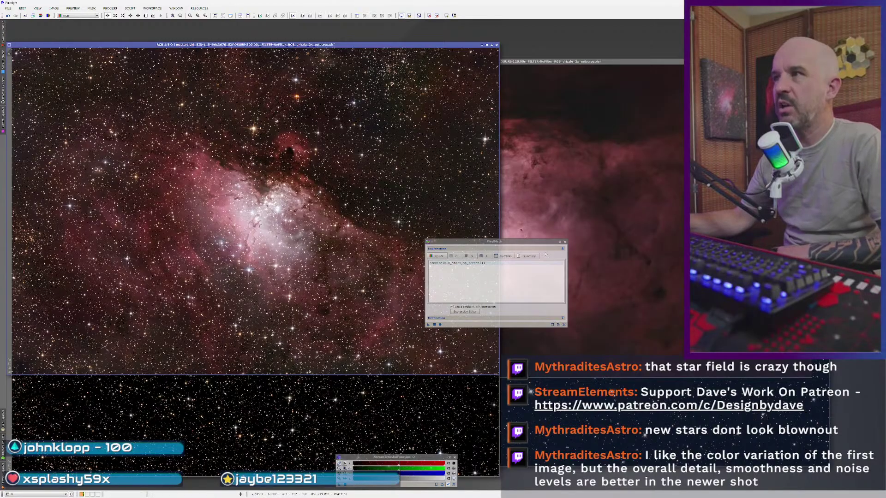
# - Move PixelMath aside and screen-blend the closer-framed stars image into its matching starless nebula image
pyautogui.moveTo(537, 245); pyautogui.dragTo(801, 326)
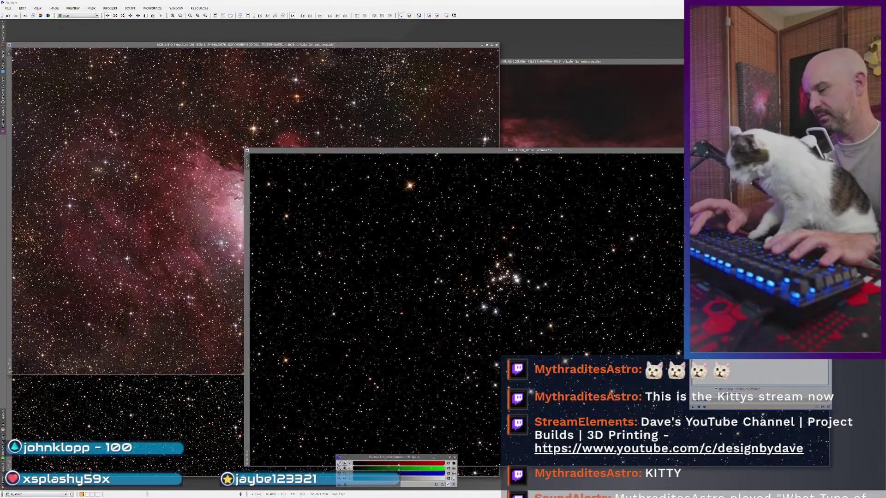
pyautogui.hotkey('ctrl', 'Tab')
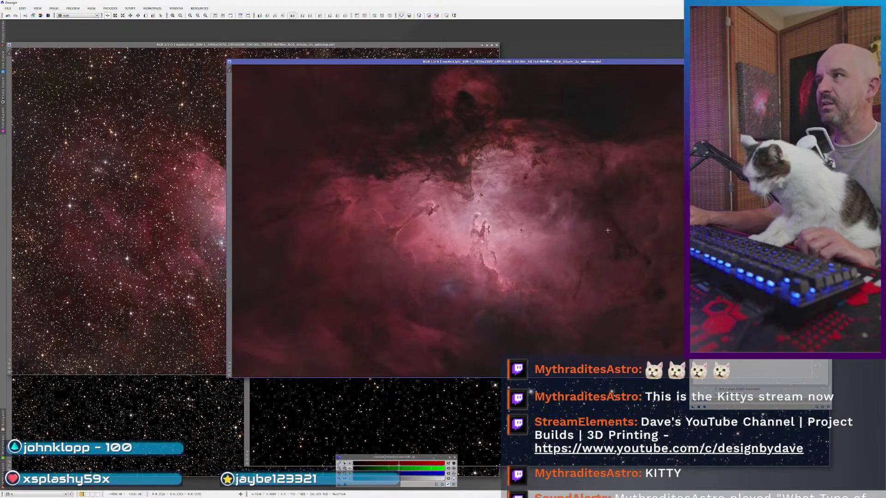
pyautogui.click(552, 284)
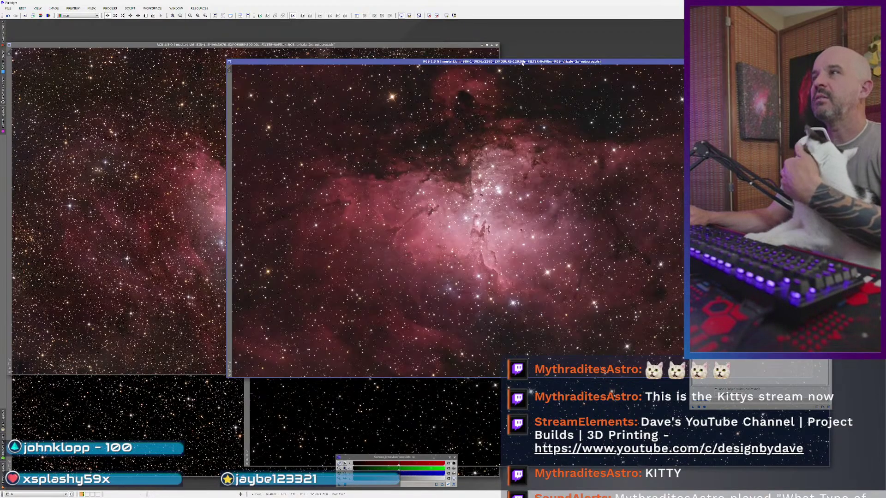
# - Minimize both stars-only images and offset the two star-blended nebula windows so each can be brought forward for comparison
pyautogui.moveTo(524, 62); pyautogui.dragTo(438, 59)
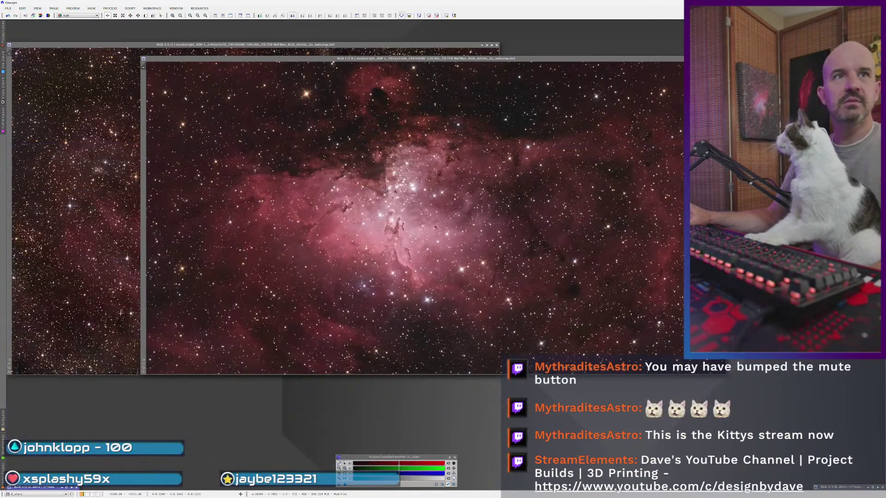
pyautogui.click(77, 204)
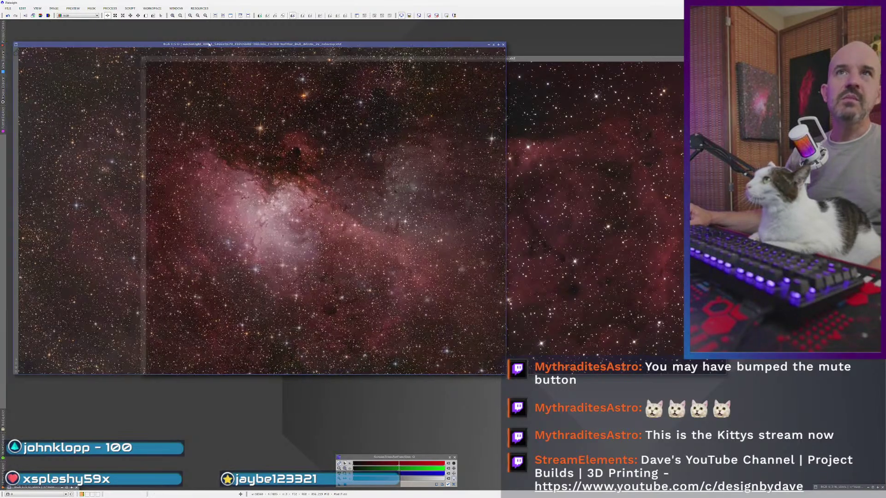
pyautogui.click(555, 113)
pyautogui.moveTo(455, 59); pyautogui.dragTo(346, 127)
pyautogui.click(377, 90)
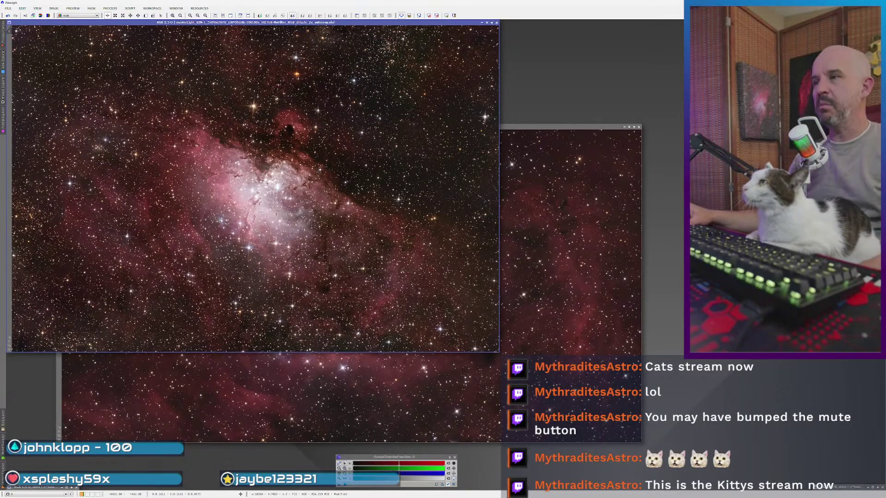
# - Compare the two star-blended nebula images, examining the closer one's star field and central cluster at high zoom
pyautogui.click(626, 308)
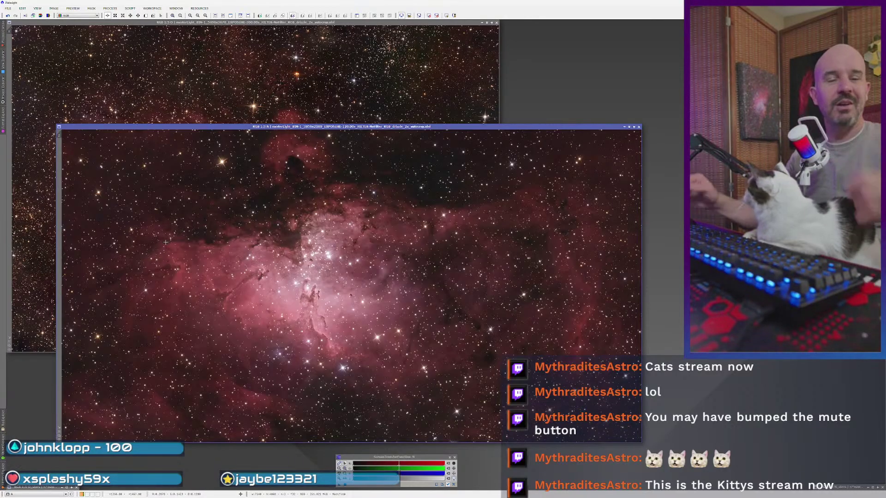
pyautogui.scroll(3, 417, 176)
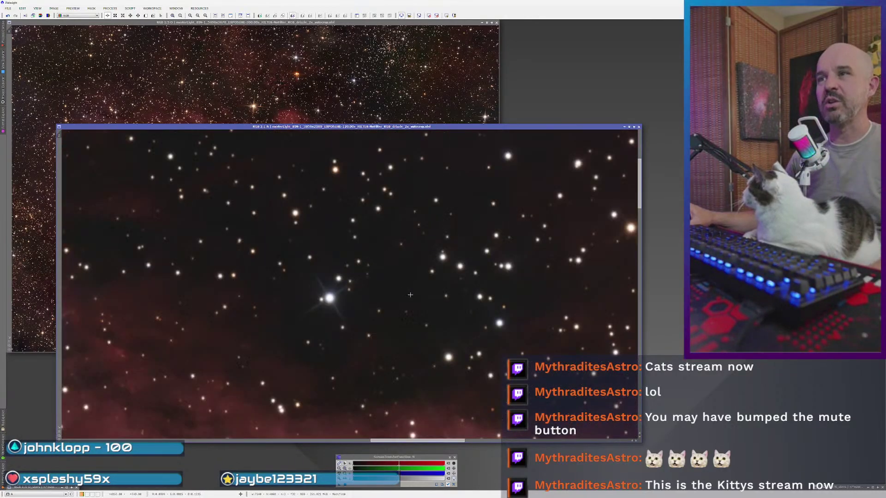
pyautogui.scroll(-3, 410, 295)
pyautogui.scroll(3, 308, 248)
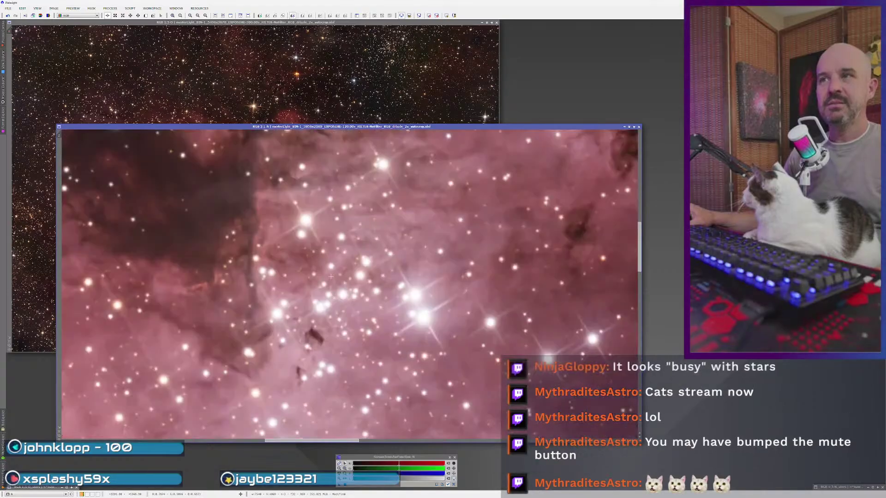
pyautogui.scroll(-3, 323, 268)
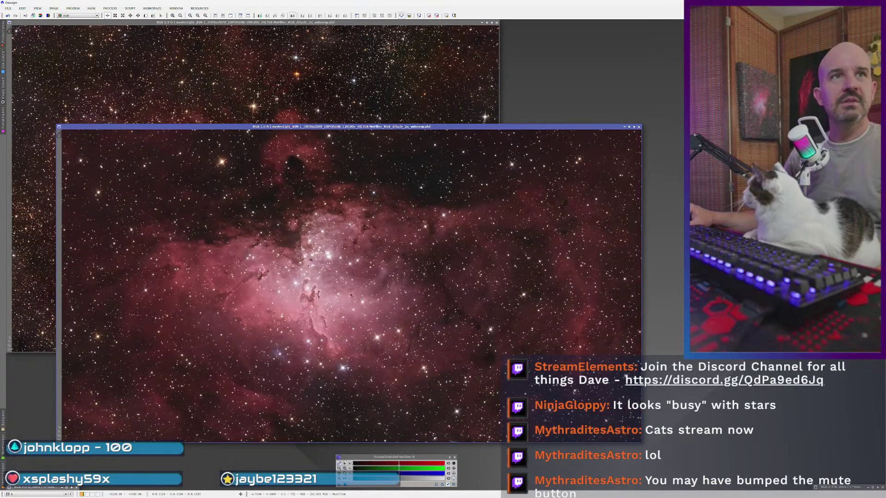
pyautogui.click(259, 93)
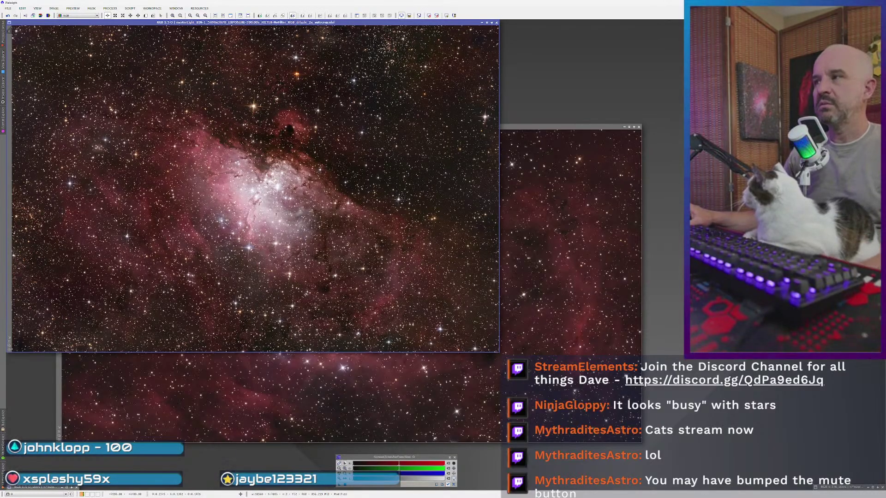
pyautogui.click(556, 296)
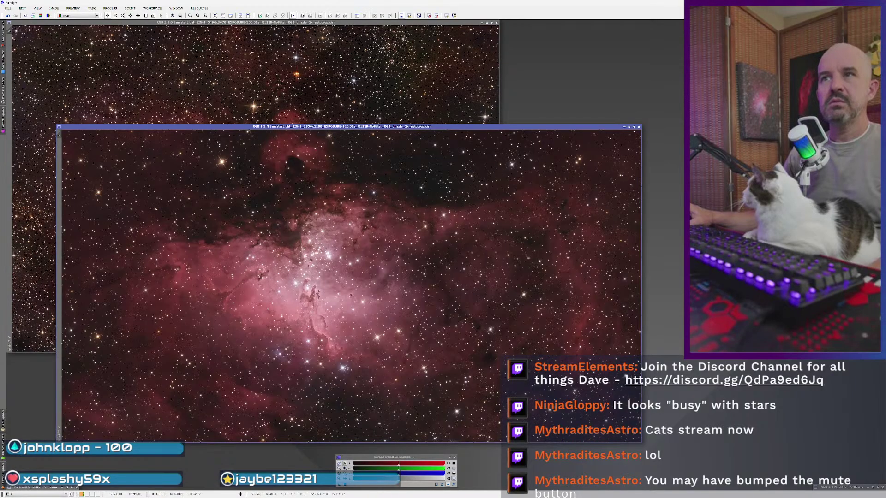
# - Undo the star blend on the wide nebula image, then restore its minimized stars image and undo that image's stretch
pyautogui.click(118, 105)
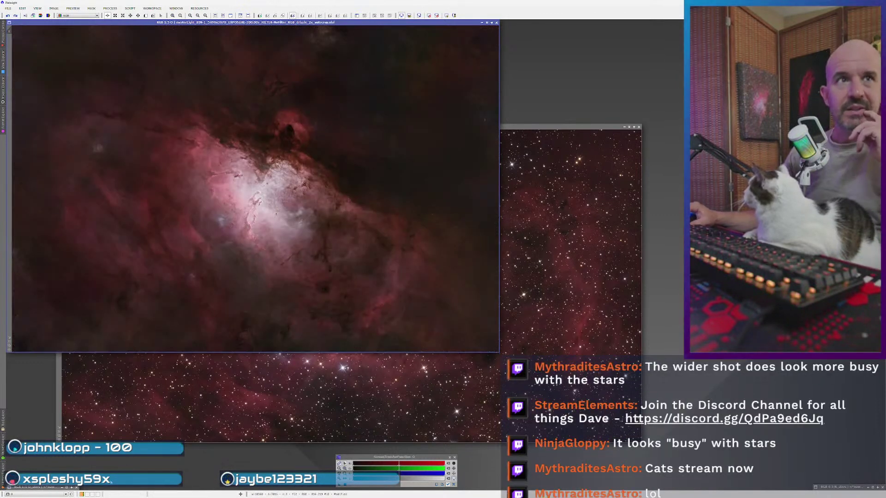
pyautogui.doubleClick(53, 488)
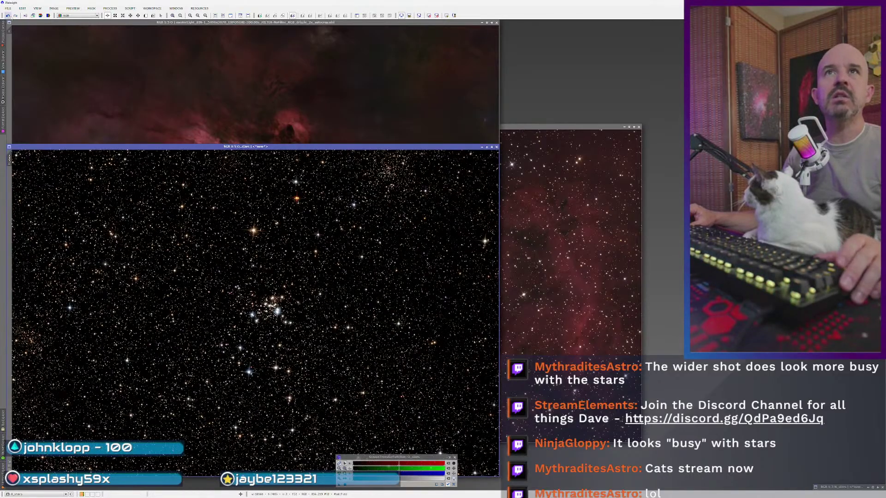
pyautogui.click(8, 16)
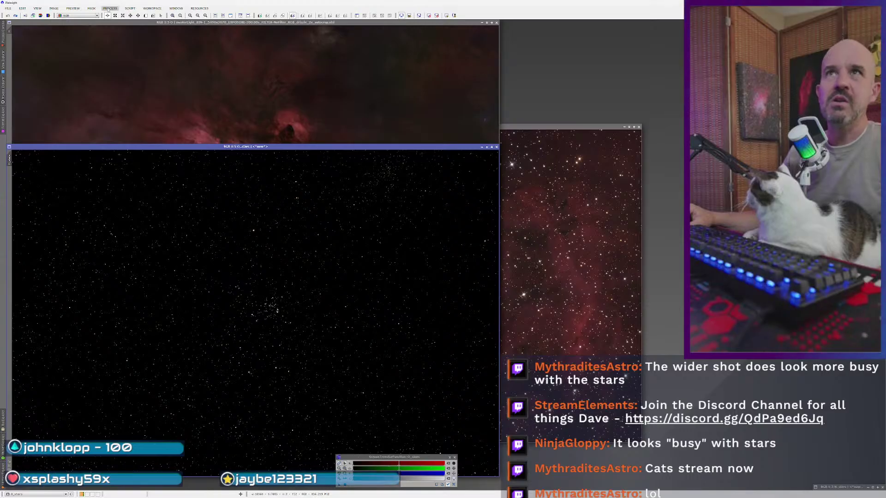
# - Run the Star Stretch script on the wide-field stars image with a reduced stretch amount and green removal via SCNR enabled
pyautogui.click(130, 8)
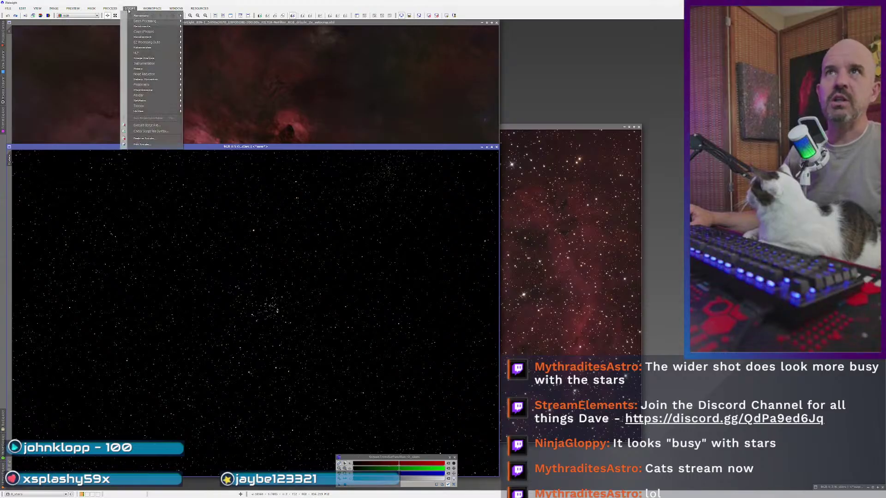
pyautogui.moveTo(156, 101)
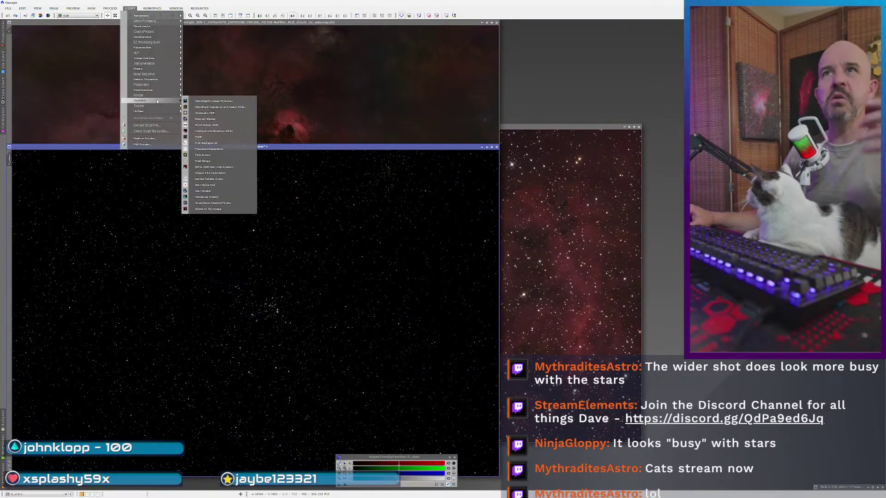
pyautogui.click(203, 191)
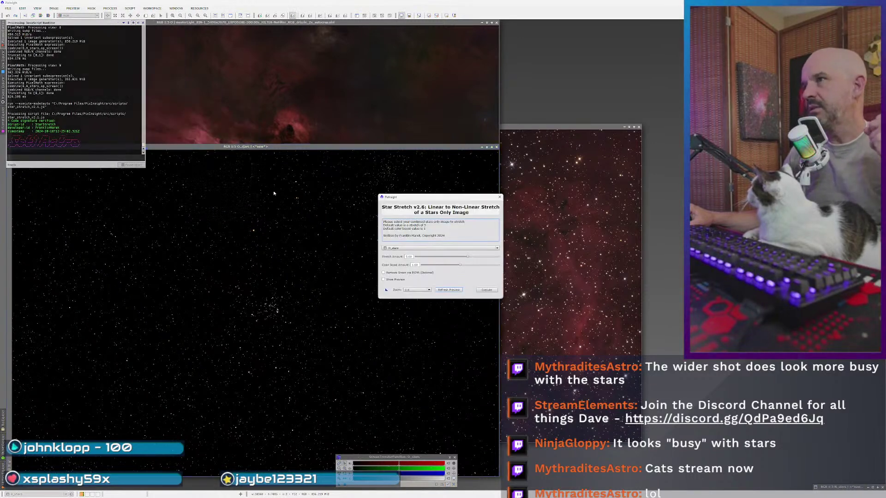
pyautogui.moveTo(467, 256); pyautogui.dragTo(466, 258)
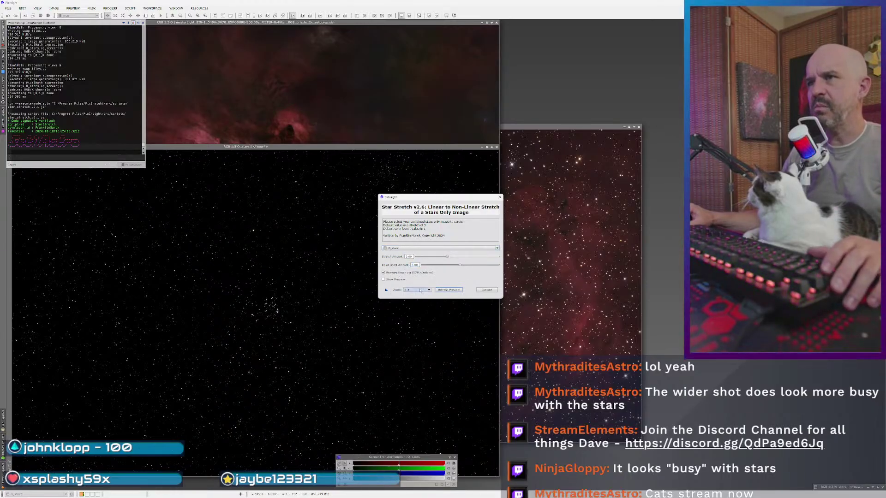
pyautogui.click(488, 290)
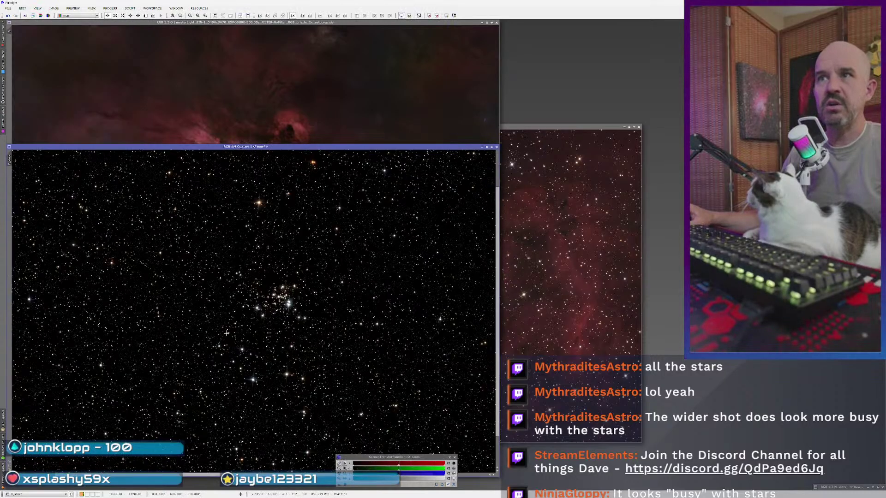
# - Check the restretched stars up close and blend them into the wide starless nebula image with PixelMath
pyautogui.scroll(3, 229, 342)
pyautogui.scroll(1, 334, 307)
pyautogui.scroll(-4, 335, 307)
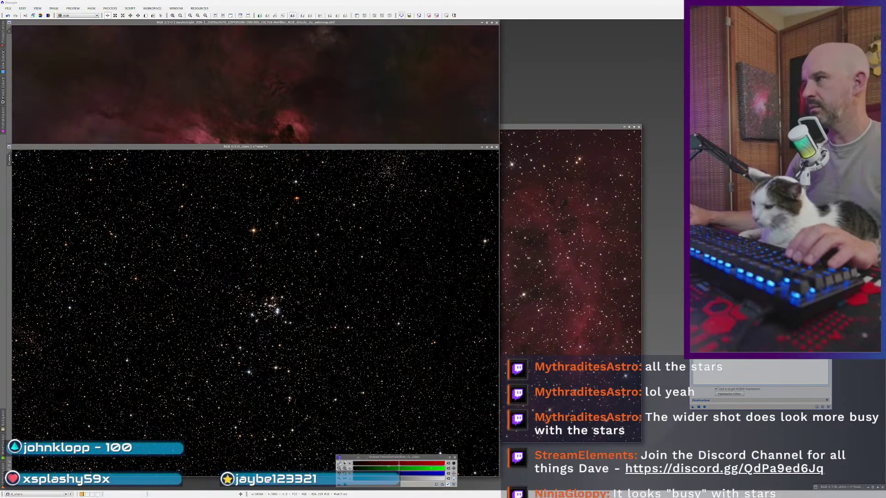
pyautogui.click(321, 134)
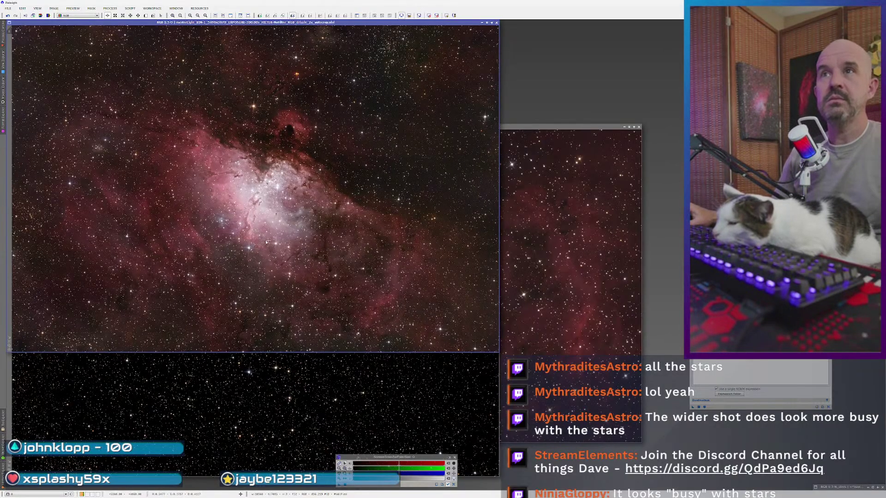
# - Inspect the star density around the wide nebula's core and compare it with the closer-framed nebula image
pyautogui.scroll(1, 278, 216)
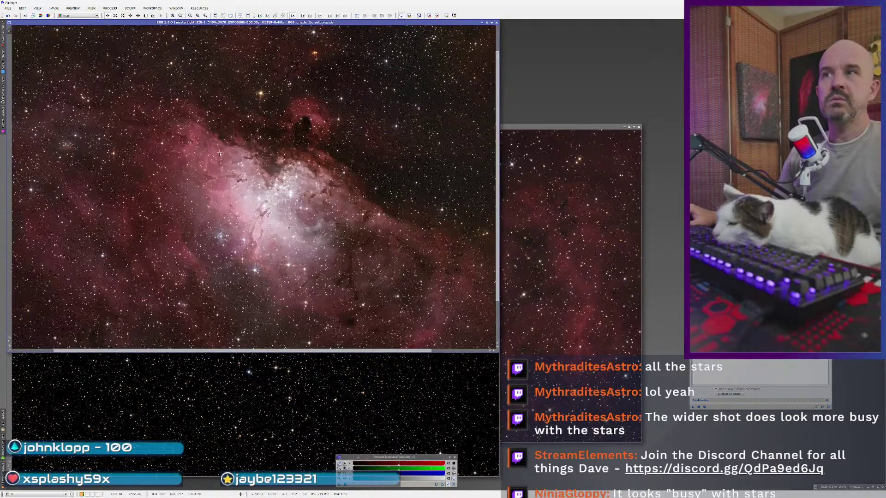
pyautogui.scroll(1, 279, 216)
pyautogui.scroll(-2, 278, 217)
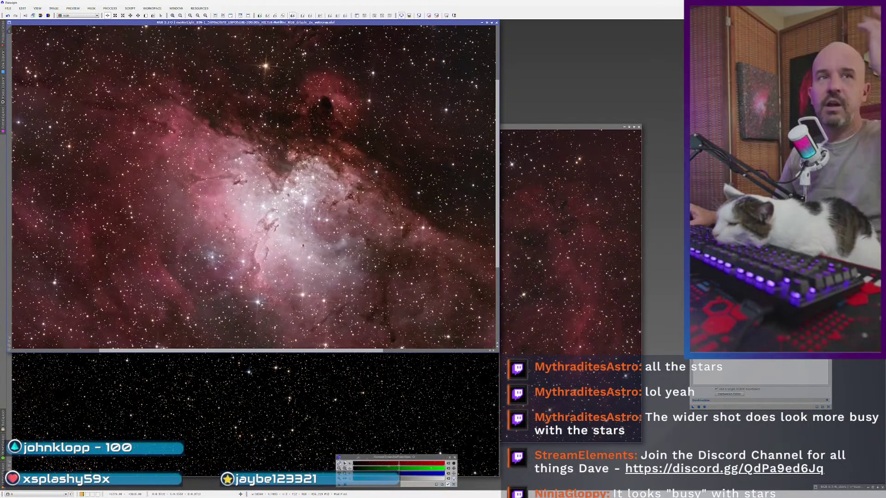
pyautogui.scroll(-2, 292, 206)
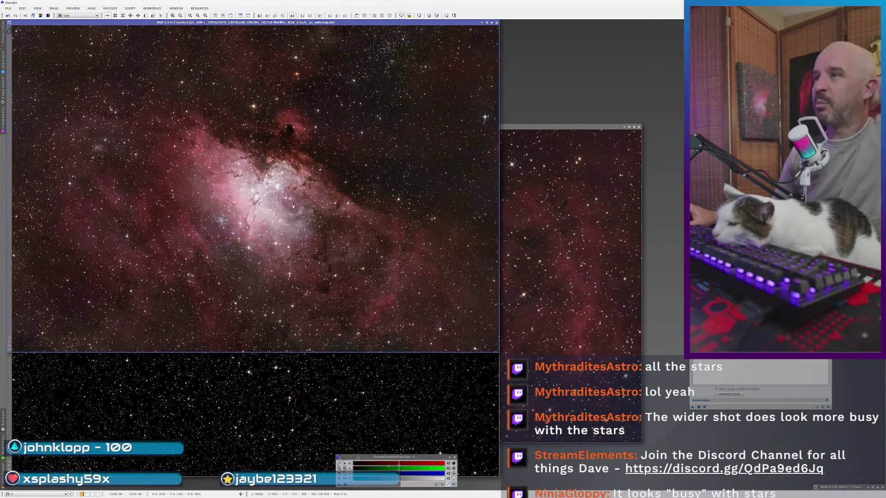
pyautogui.click(615, 303)
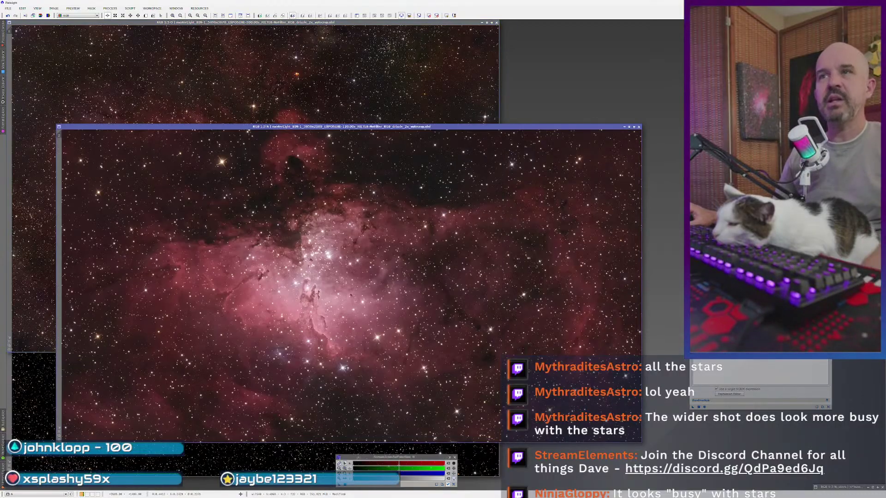
# - Undo the star blend on the closer-framed nebula image, then restore its minimized stars image and undo that image's stretch
pyautogui.click(7, 15)
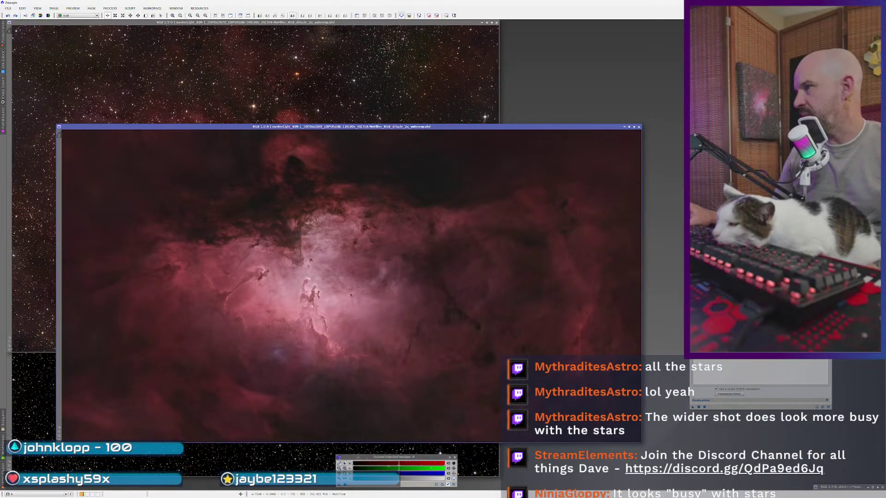
pyautogui.doubleClick(846, 488)
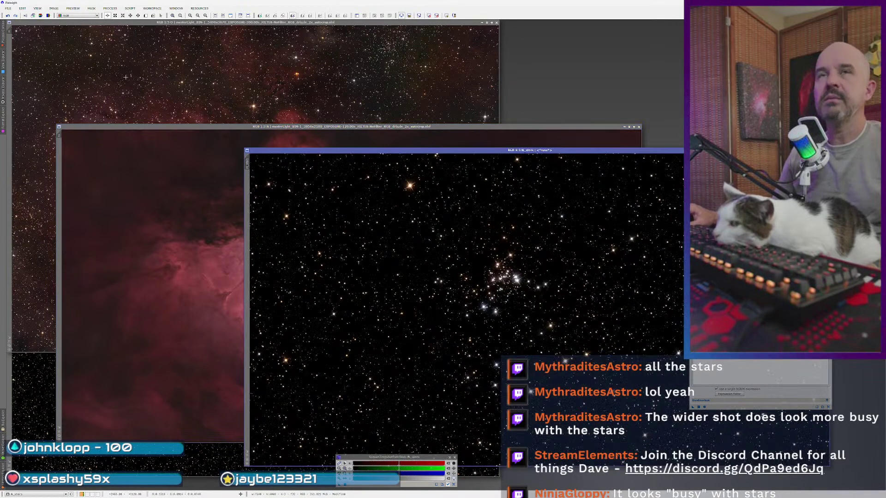
pyautogui.click(8, 15)
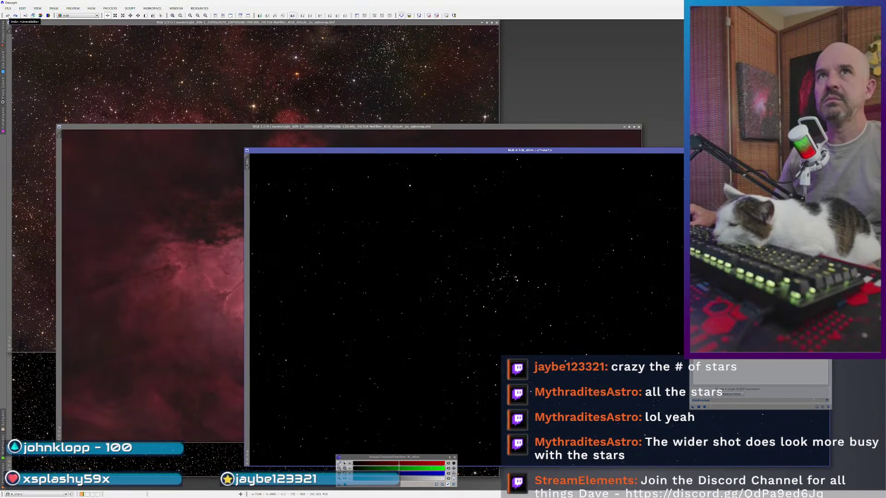
# - Run the Star Stretch script on the closer-framed image's stars with a stretch amount of 3 and green removal via SCNR enabled
pyautogui.click(129, 8)
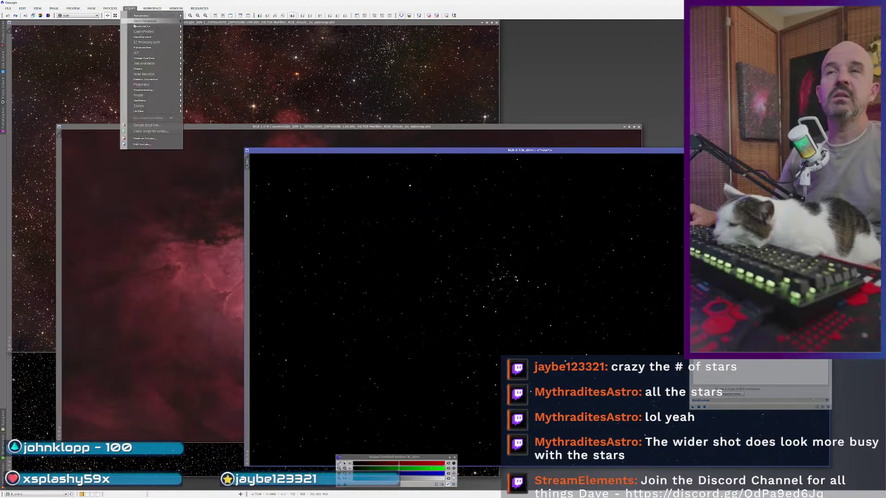
pyautogui.moveTo(153, 102)
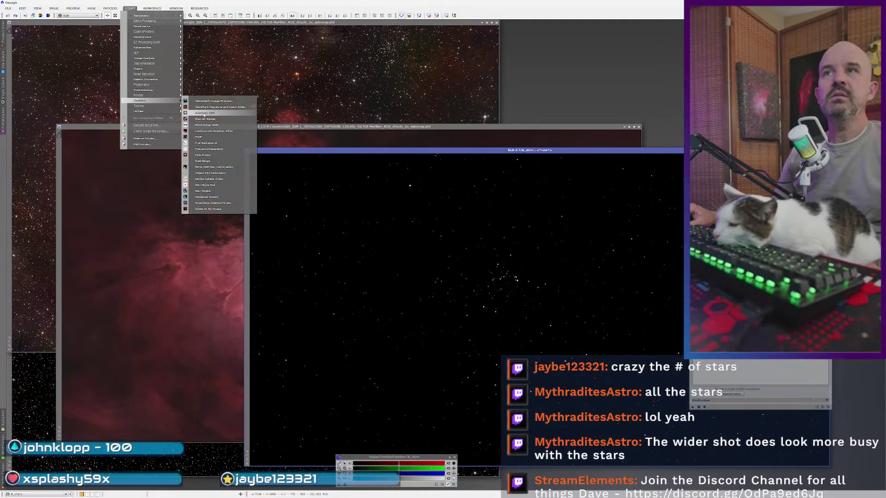
pyautogui.click(203, 191)
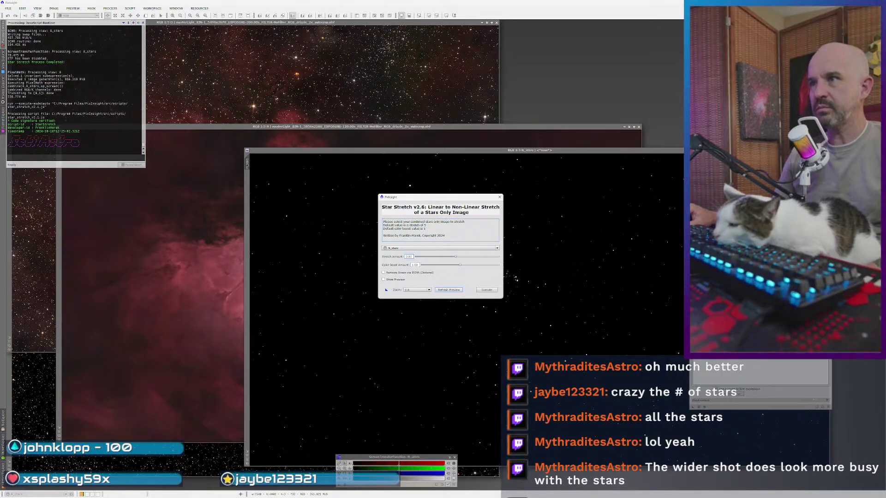
pyautogui.write('3')
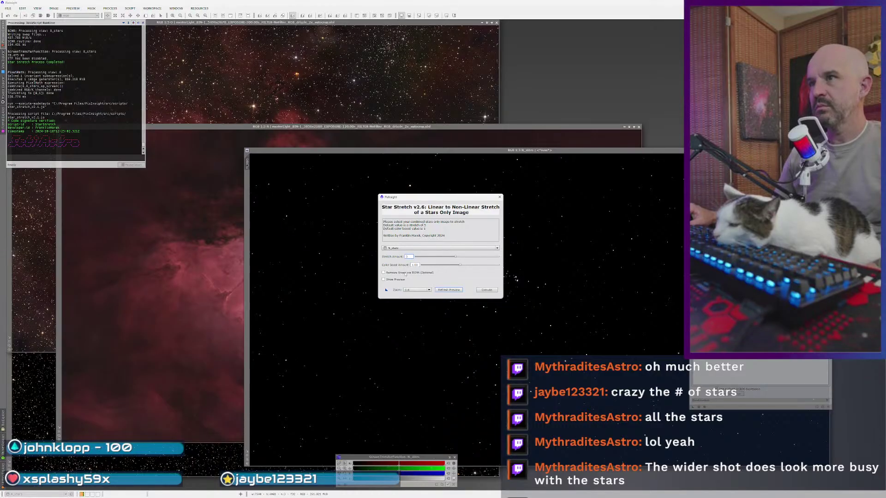
pyautogui.click(482, 290)
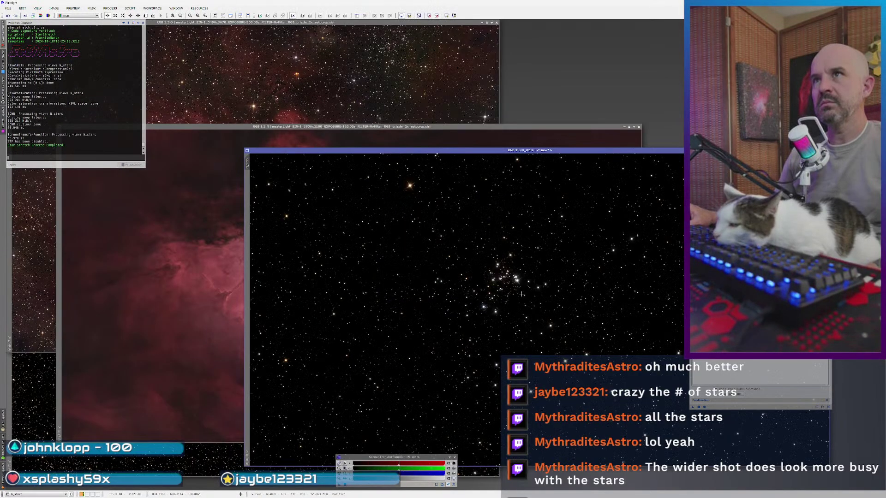
# - Blend the restretched stars into the closer-framed starless nebula image with PixelMath and minimize both stars images
pyautogui.click(553, 144)
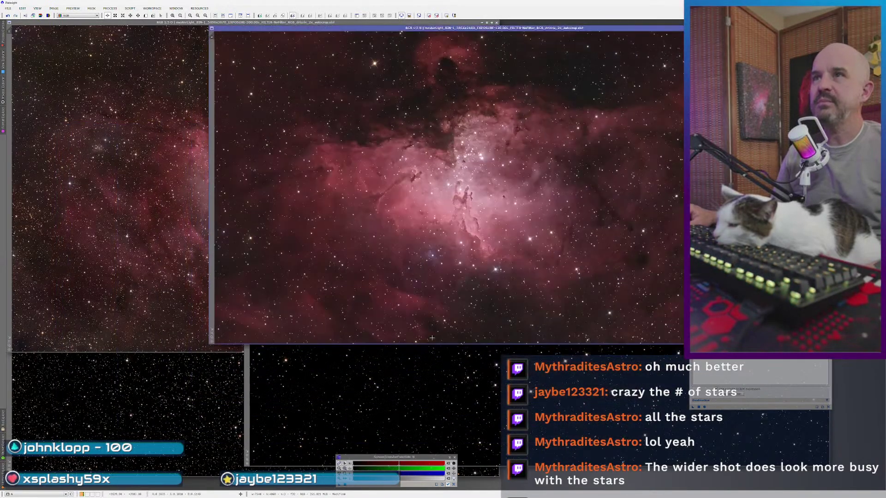
pyautogui.click(432, 350)
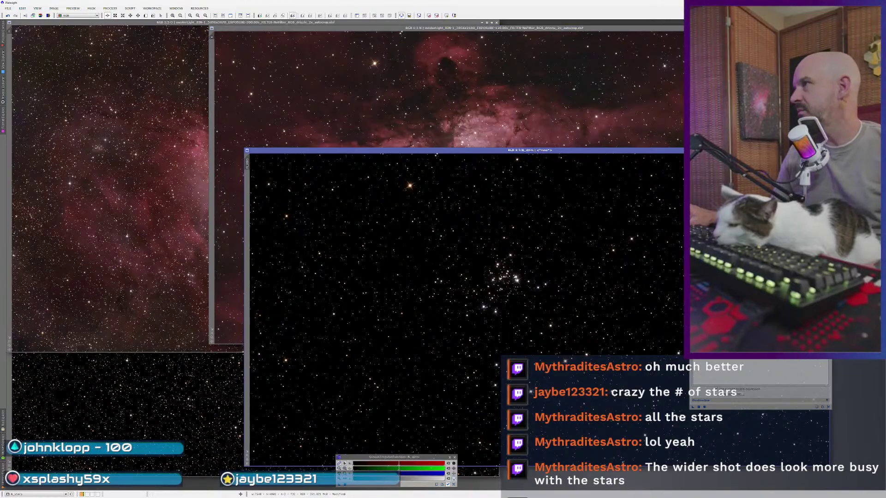
pyautogui.hotkey('ctrl', 'Tab')
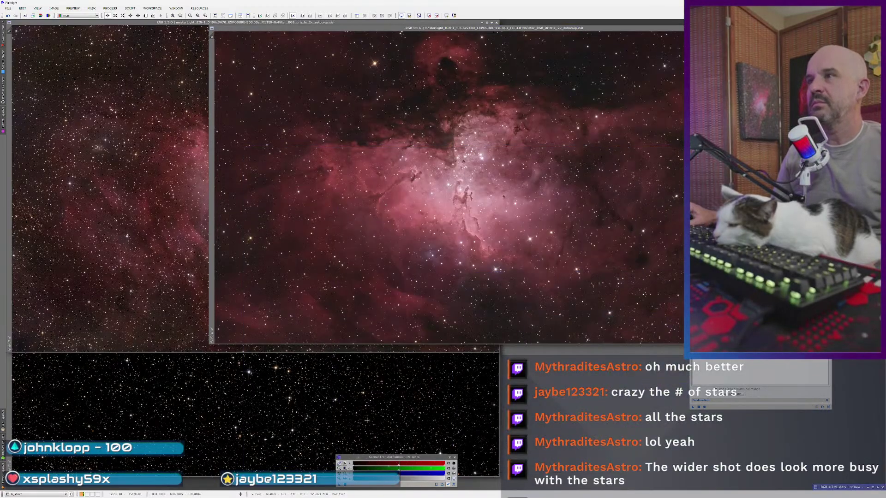
pyautogui.click(487, 147)
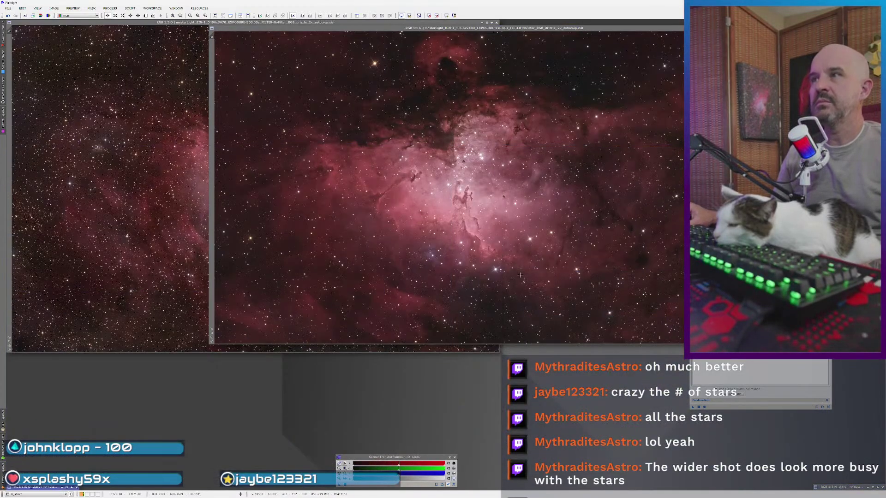
# - Inspect the stars around the closer-framed nebula's pillars and compare the star density of the two recombined nebula images
pyautogui.scroll(2, 462, 169)
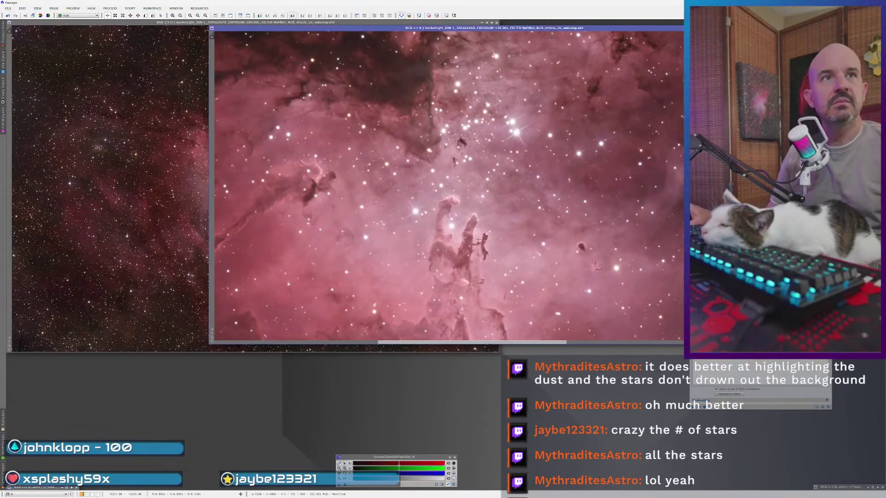
pyautogui.scroll(-2, 478, 240)
pyautogui.hotkey('ctrl', 'Tab')
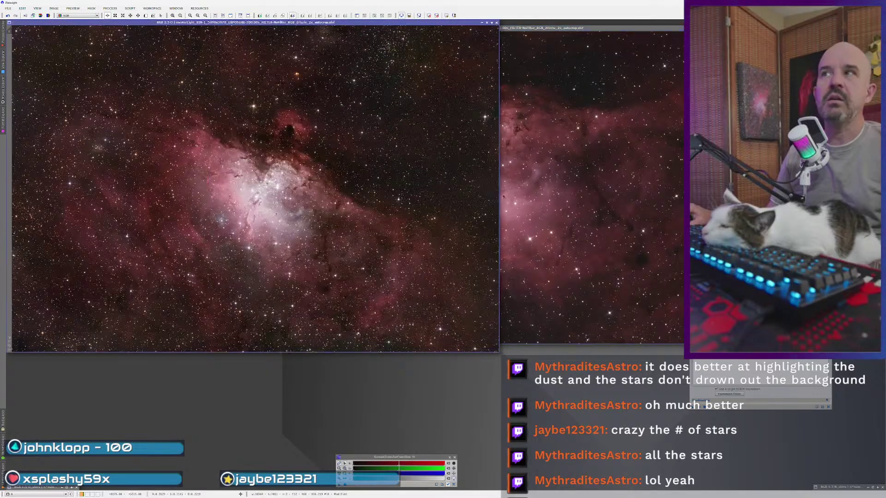
pyautogui.click(552, 247)
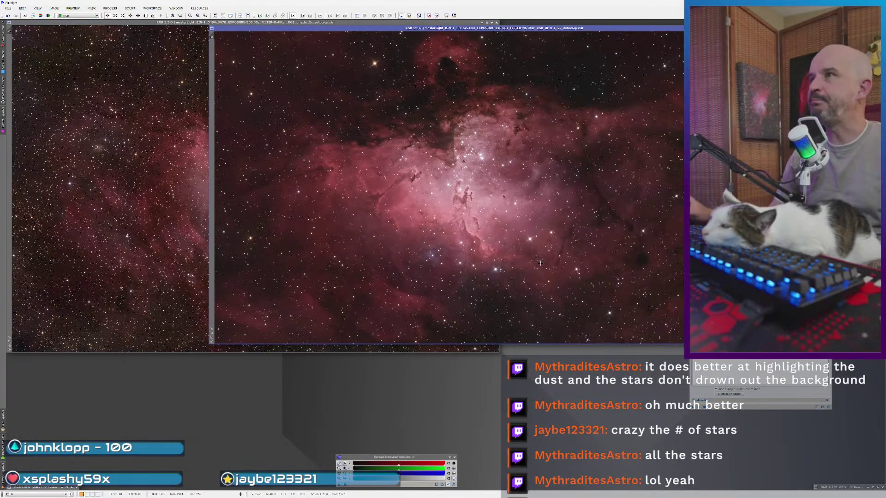
pyautogui.scroll(2, 503, 176)
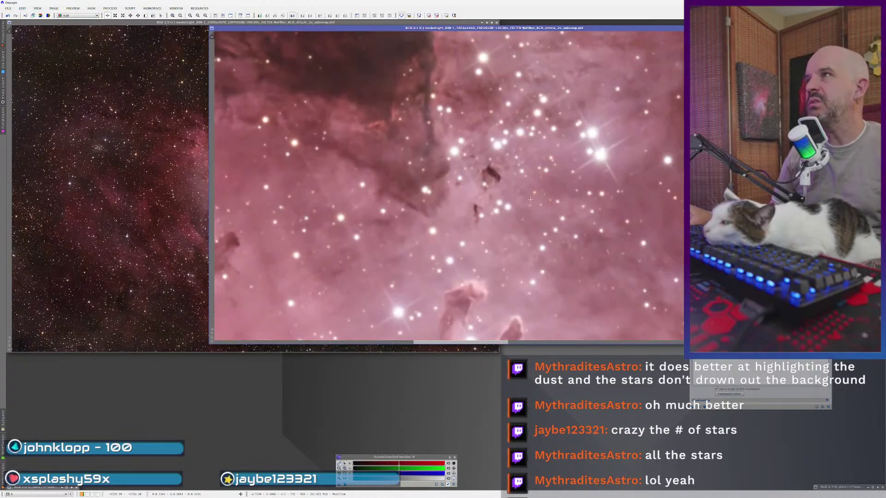
pyautogui.scroll(-2, 530, 199)
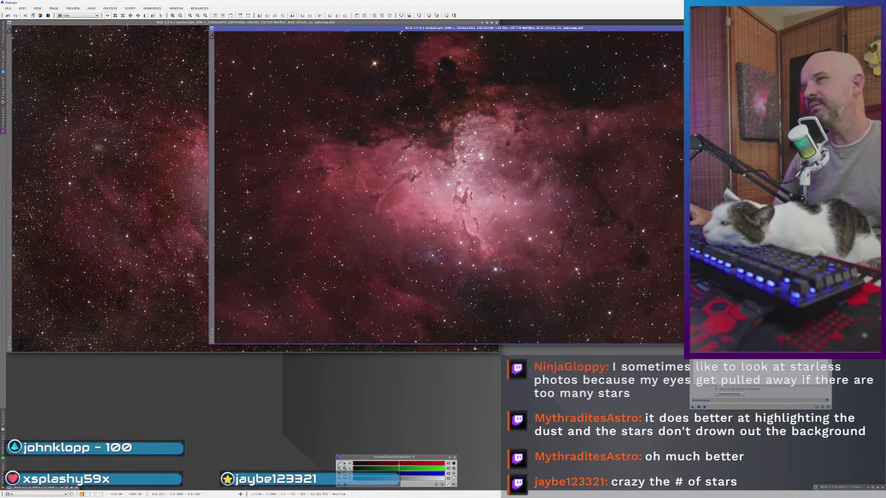
pyautogui.click(134, 181)
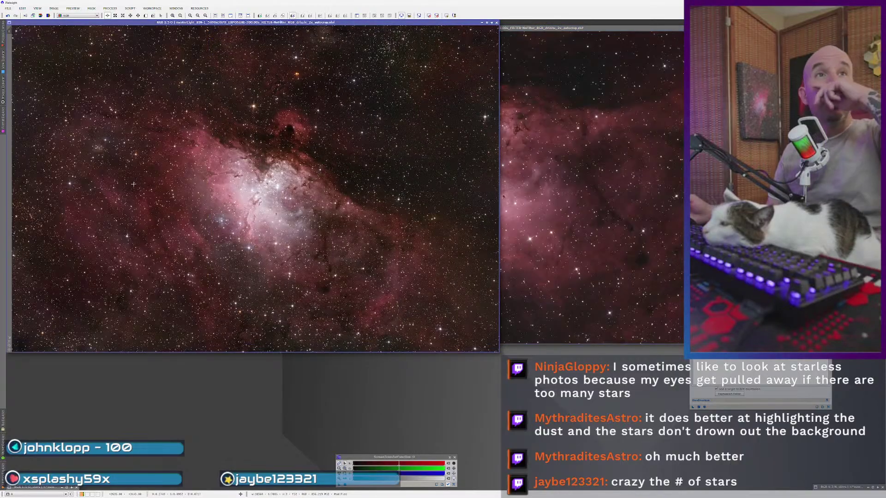
pyautogui.click(526, 194)
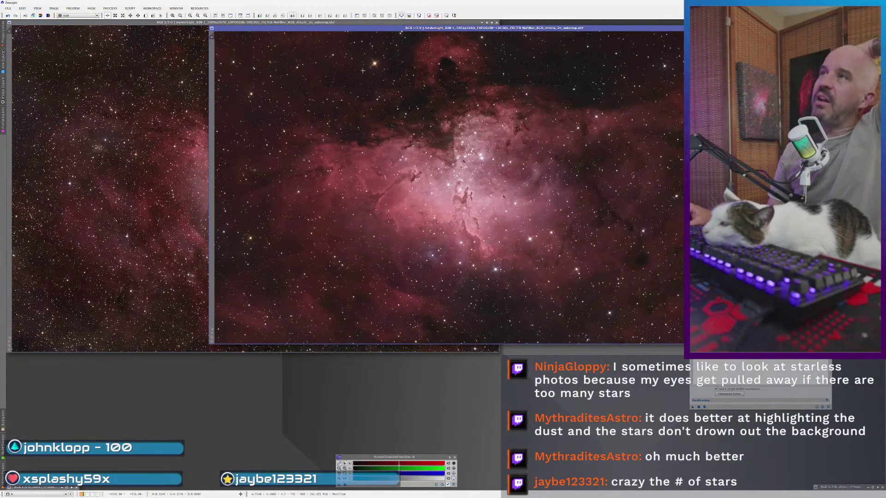
pyautogui.moveTo(364, 27); pyautogui.dragTo(330, 30)
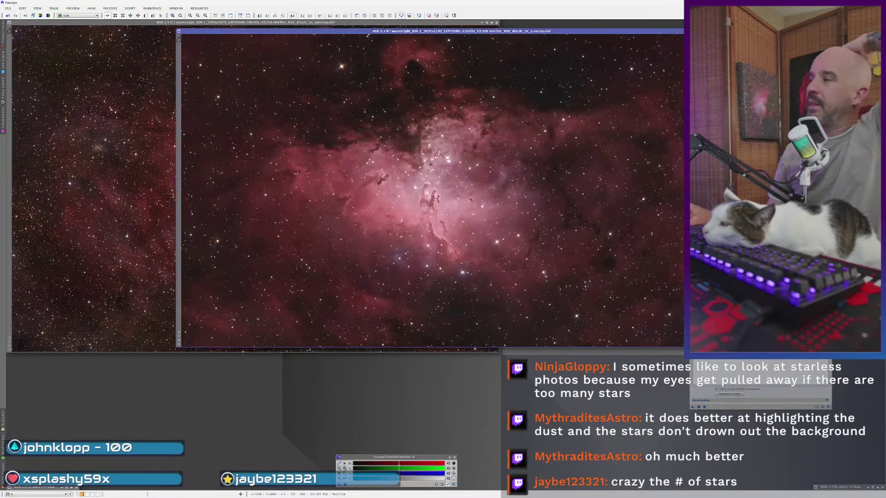
# - Undo the star blends on both nebula images to examine their starless versions, and redo the blends after the comparison
pyautogui.moveTo(773, 326); pyautogui.dragTo(827, 397)
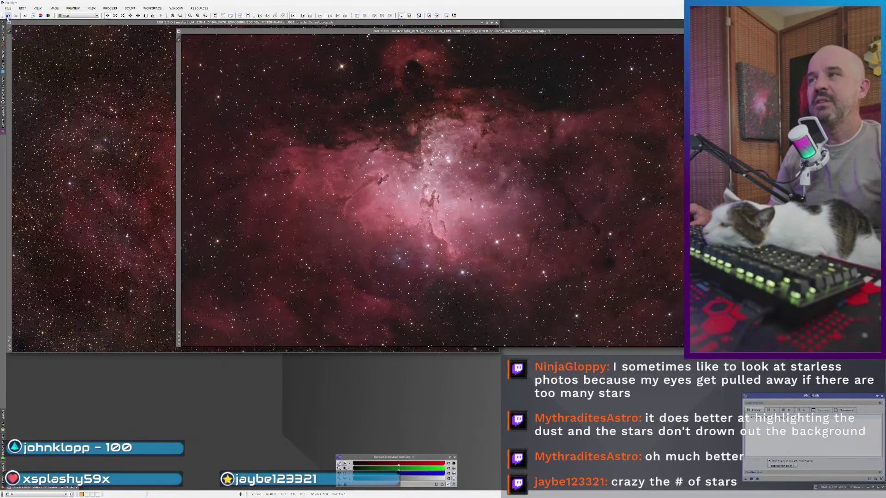
pyautogui.click(78, 81)
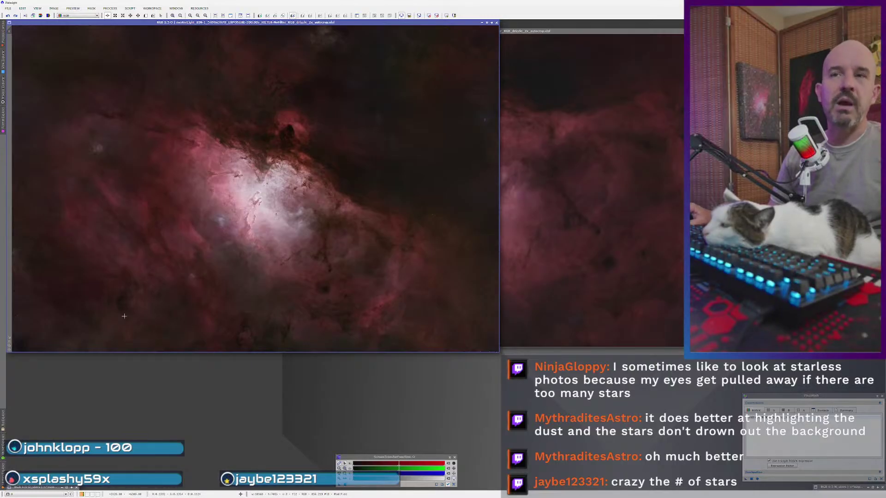
pyautogui.scroll(2, 85, 217)
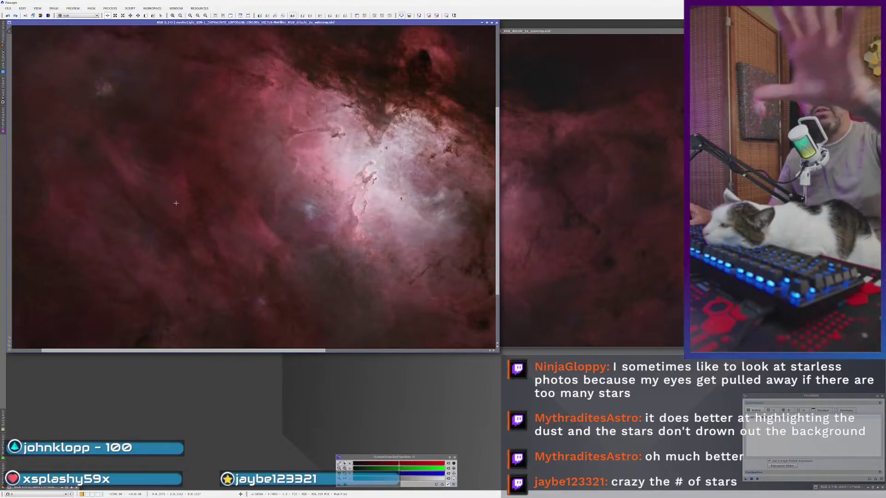
pyautogui.scroll(-1, 170, 218)
pyautogui.scroll(-1, 170, 218)
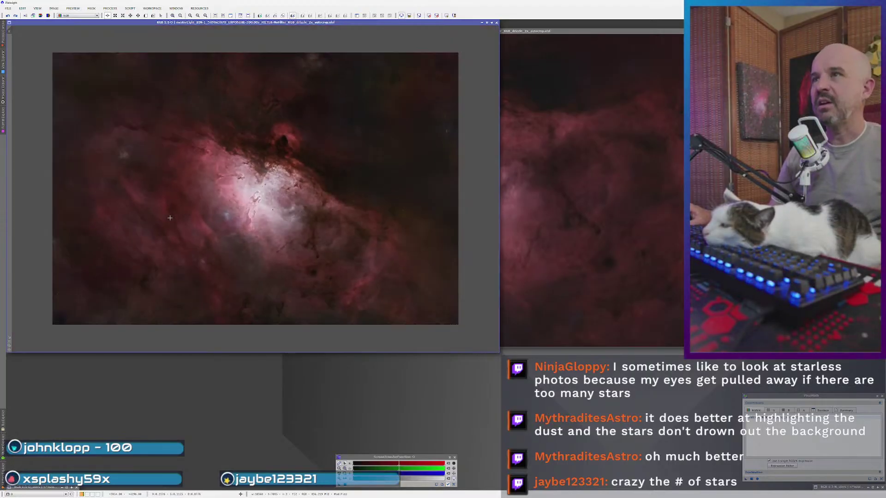
pyautogui.scroll(2, 170, 218)
pyautogui.click(537, 219)
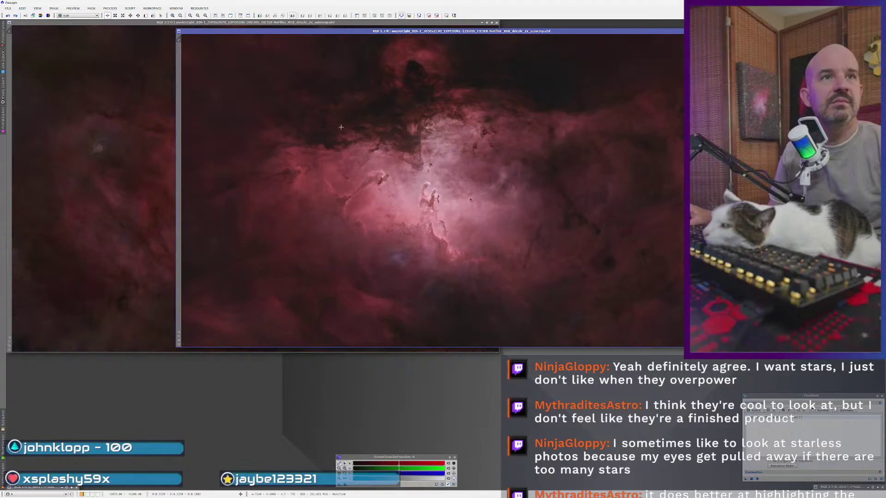
pyautogui.click(20, 23)
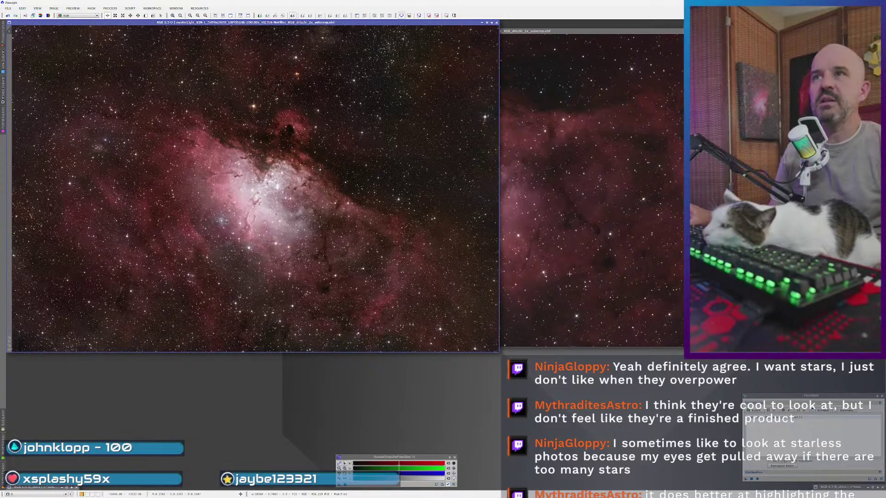
pyautogui.click(557, 283)
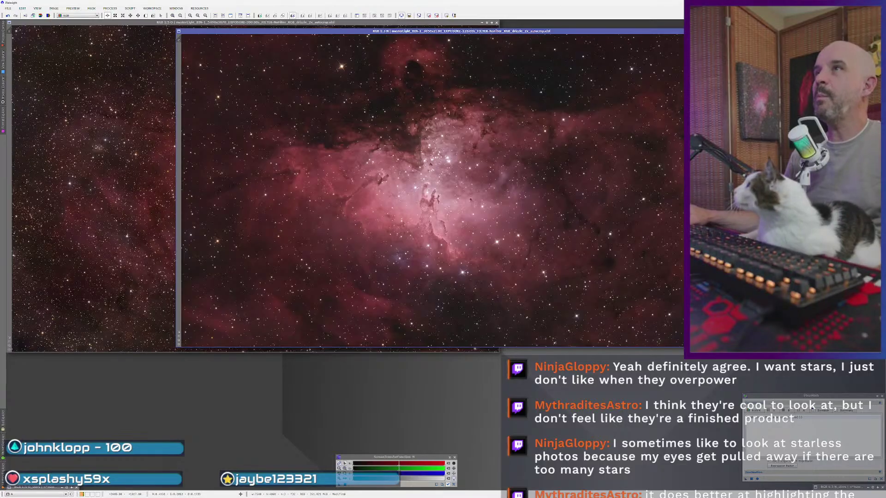
# - Open the finished M16 JPG and line it up just below the closer-framed nebula image for comparison
pyautogui.moveTo(481, 32); pyautogui.dragTo(318, 26)
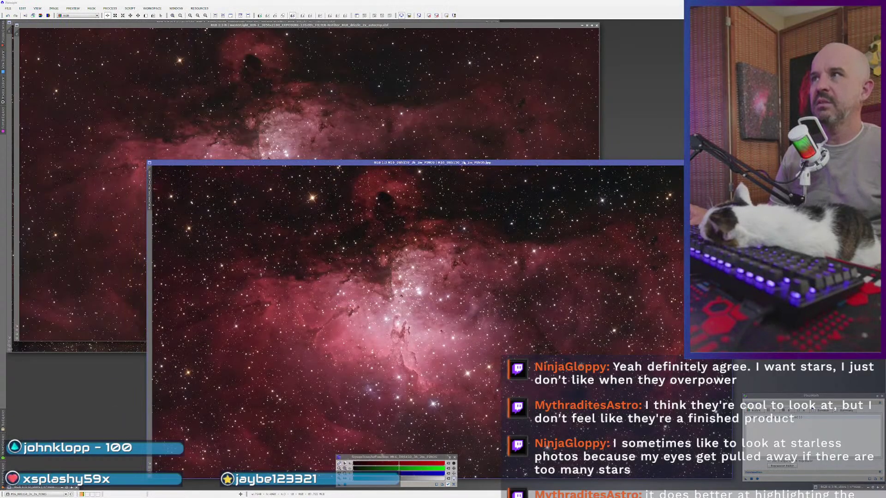
pyautogui.moveTo(465, 165); pyautogui.dragTo(436, 60)
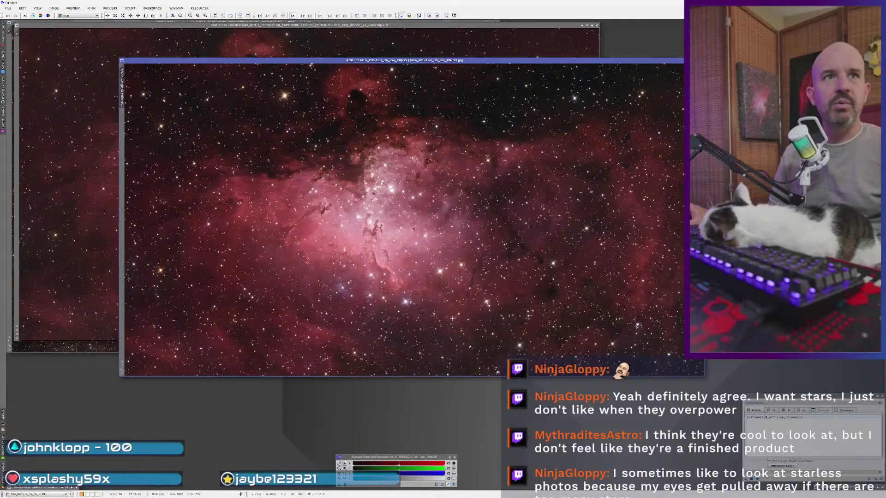
pyautogui.moveTo(487, 64); pyautogui.dragTo(386, 107)
pyautogui.click(409, 77)
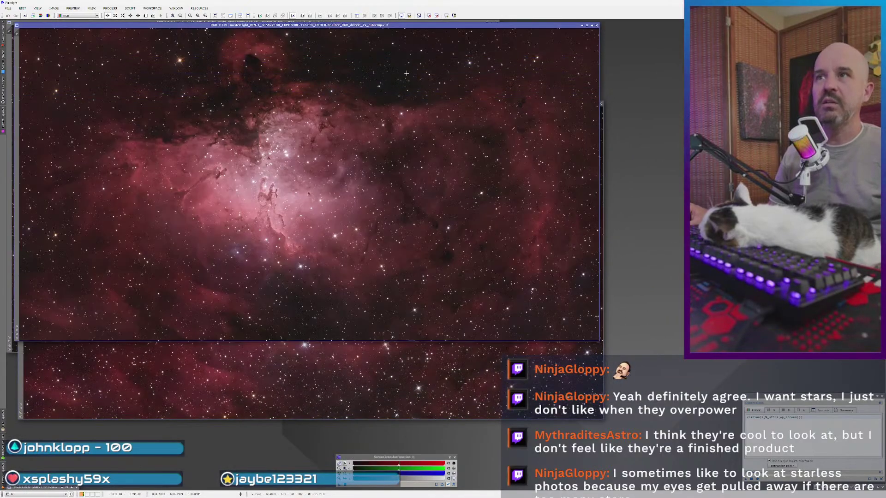
# - Compare the finished M16 JPG with the newly recombined closer-framed image by alternating which one is in front
pyautogui.click(495, 365)
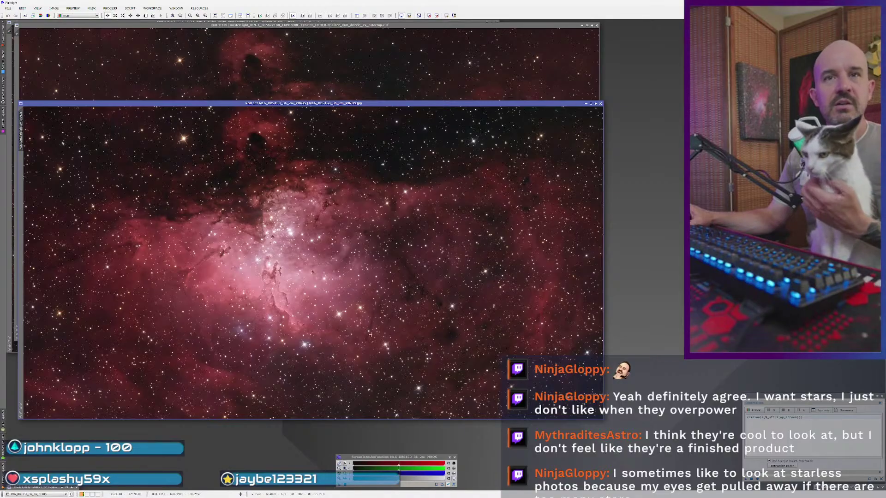
pyautogui.moveTo(417, 103); pyautogui.dragTo(416, 94)
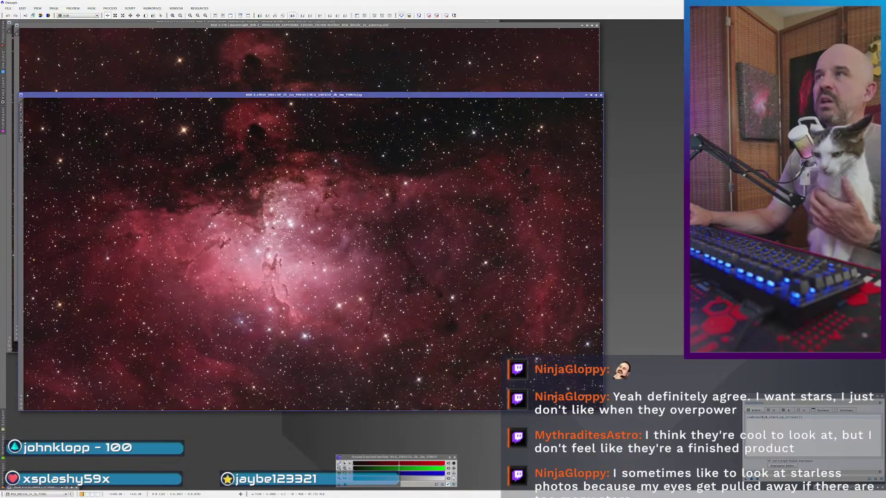
pyautogui.click(434, 59)
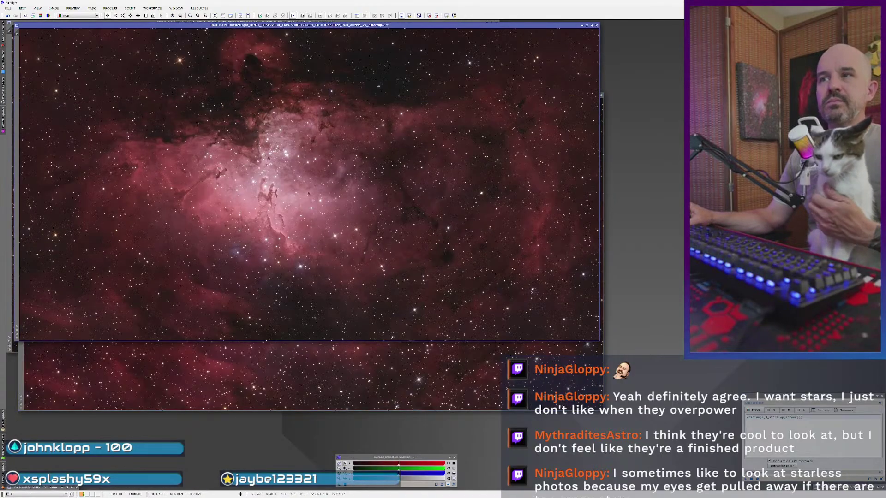
pyautogui.hotkey('ctrl', 'Tab')
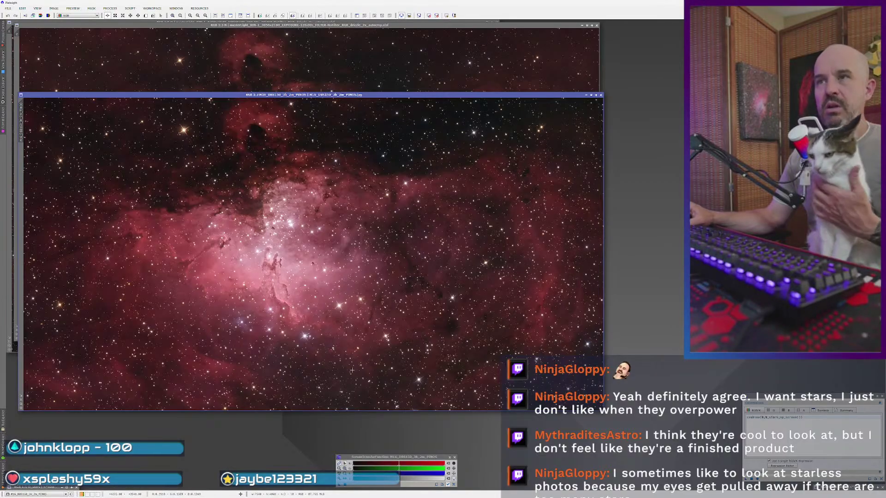
pyautogui.hotkey('ctrl', 'Tab')
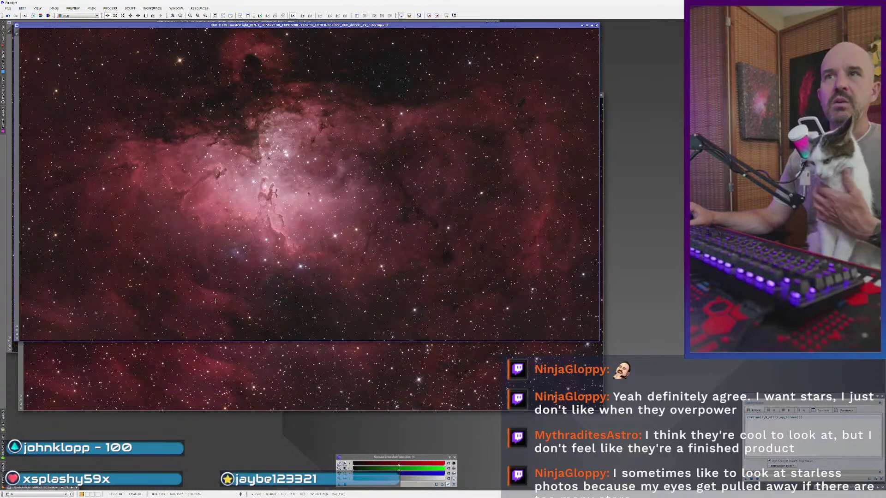
# - Compare the finished M16 JPG with the closer-framed image once more, close the JPG, and shift the closer-framed image's window
pyautogui.click(359, 356)
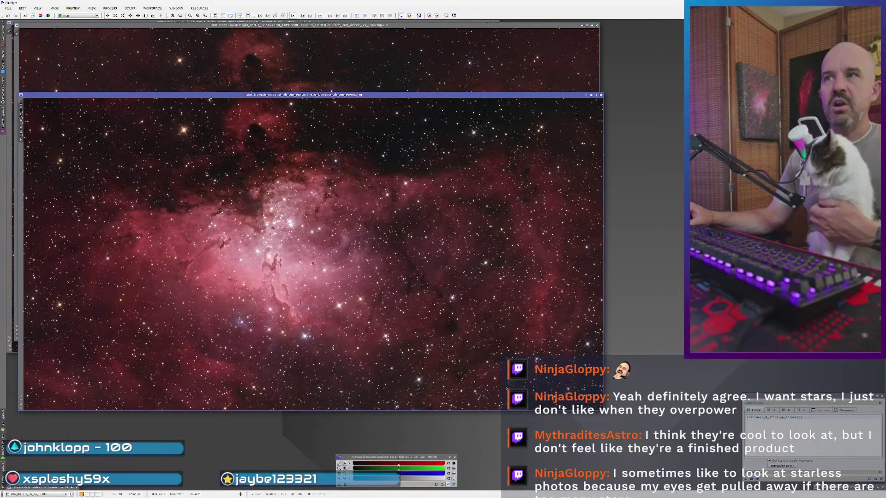
pyautogui.click(351, 60)
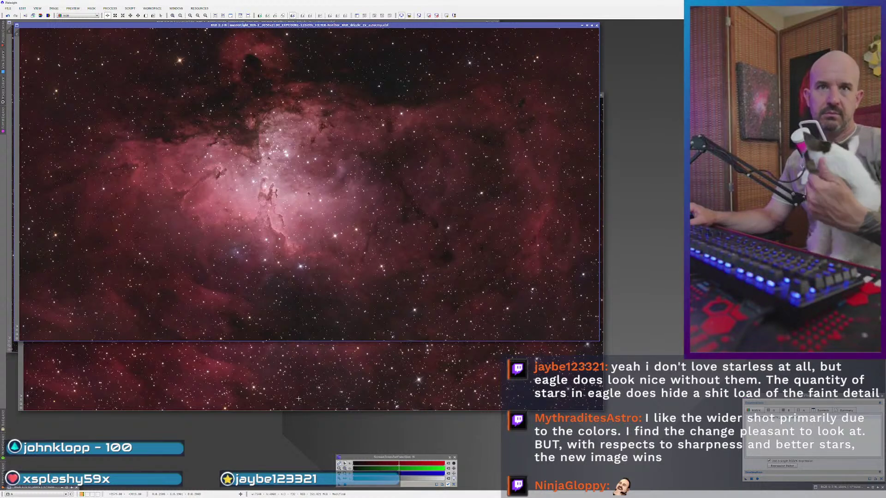
pyautogui.click(426, 380)
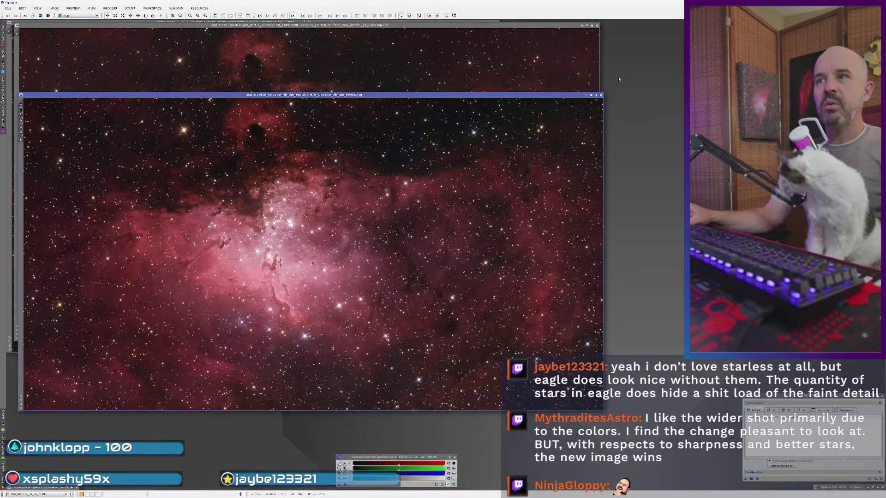
pyautogui.click(600, 95)
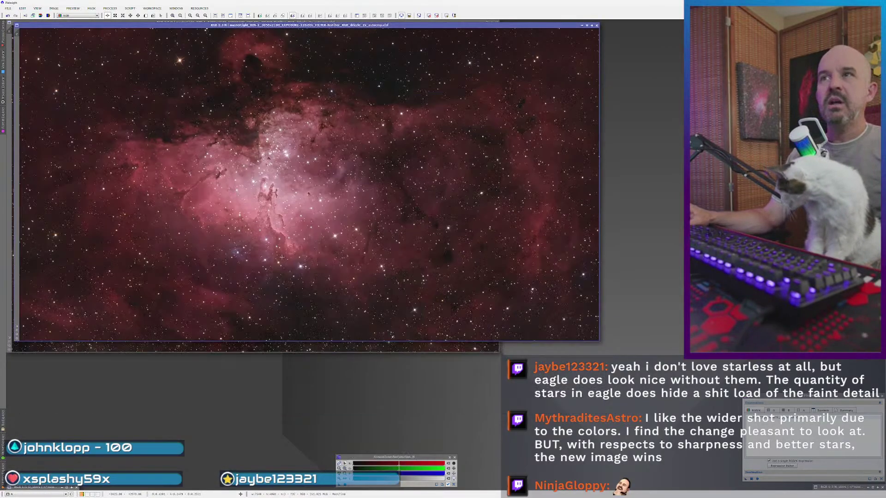
pyautogui.moveTo(255, 25); pyautogui.dragTo(330, 43)
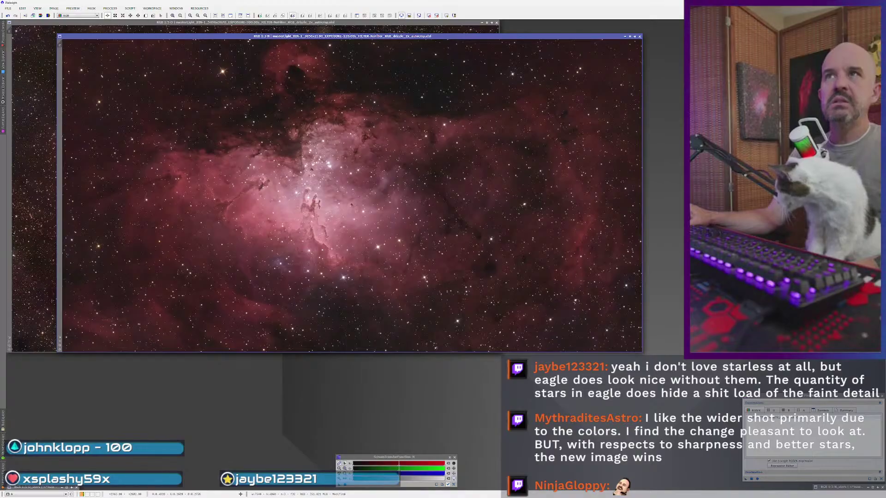
# - Undo the star blend on the closer-framed nebula and boost the star image's color by raising its CIE c* curve in CurvesTransformation
pyautogui.hotkey('ctrl', 'y')
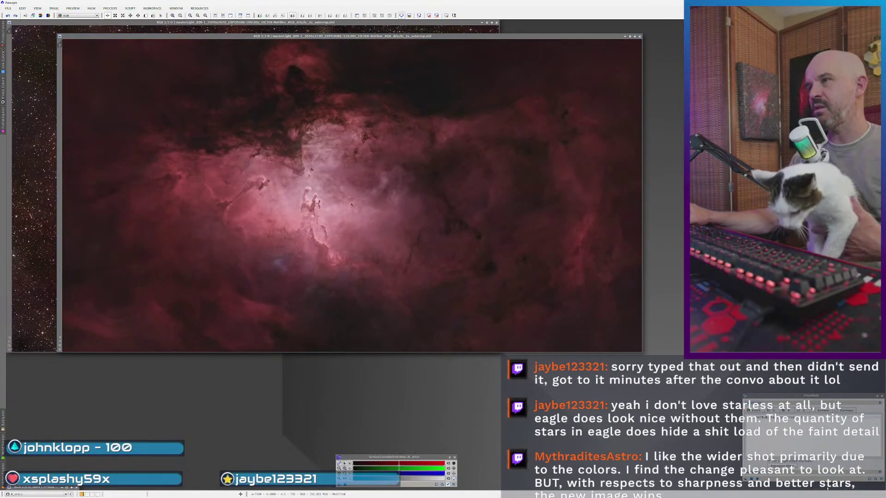
pyautogui.click(826, 488)
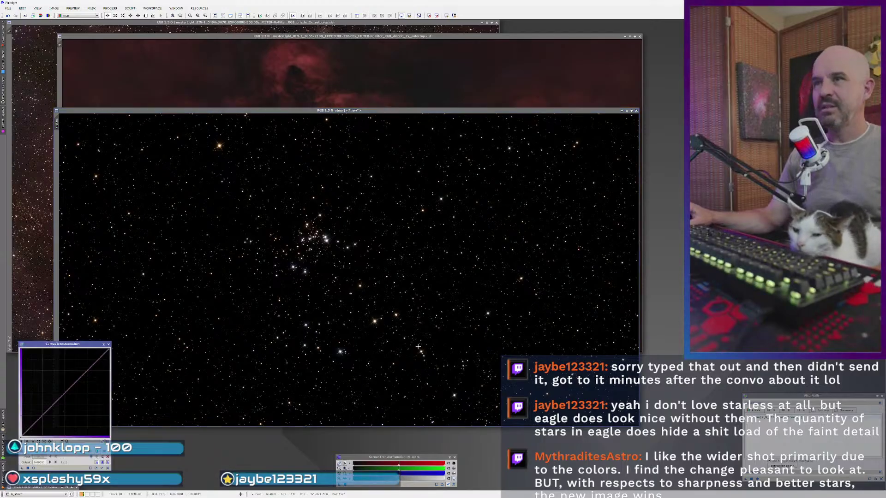
pyautogui.click(90, 467)
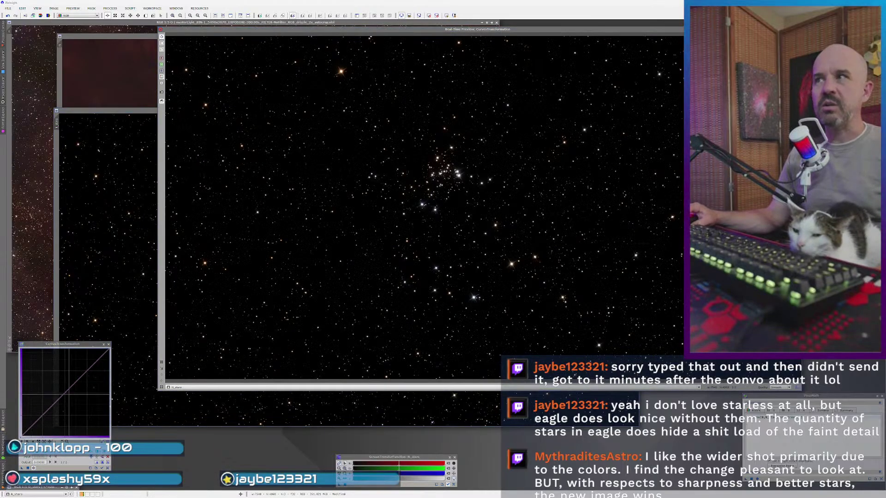
pyautogui.click(66, 392)
pyautogui.moveTo(66, 392); pyautogui.dragTo(52, 381)
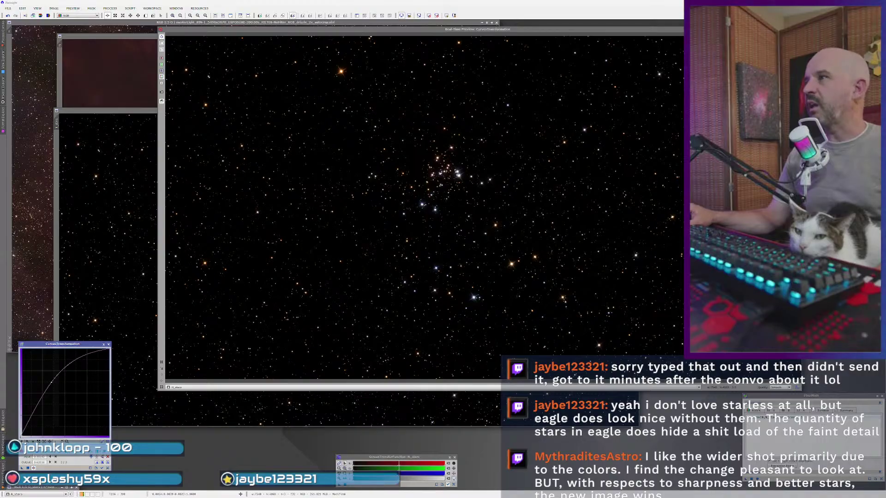
pyautogui.click(201, 414)
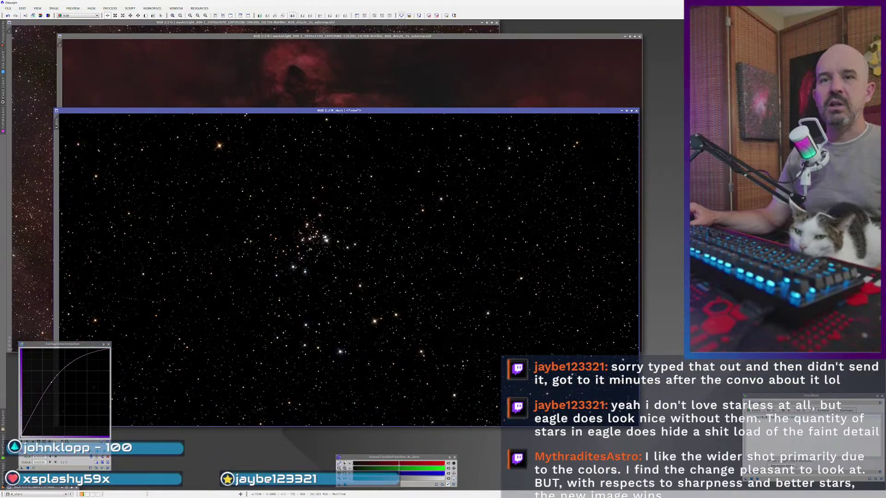
# - Blend the chroma-boosted stars back into the closer-framed nebula and inspect the star colors around the pillars
pyautogui.click(427, 85)
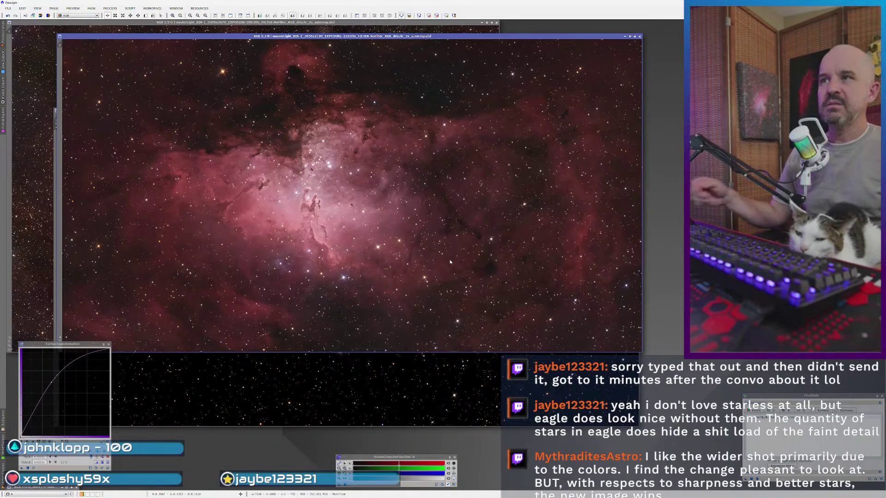
pyautogui.scroll(1, 347, 278)
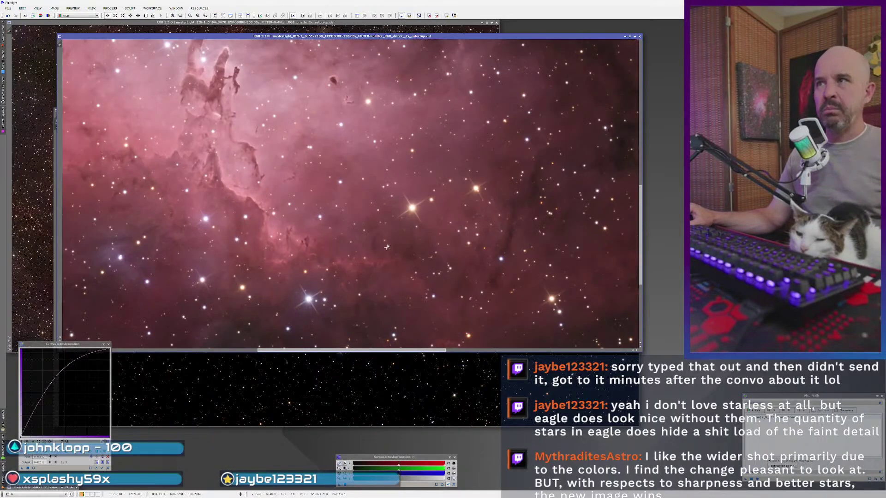
pyautogui.scroll(-2, 380, 222)
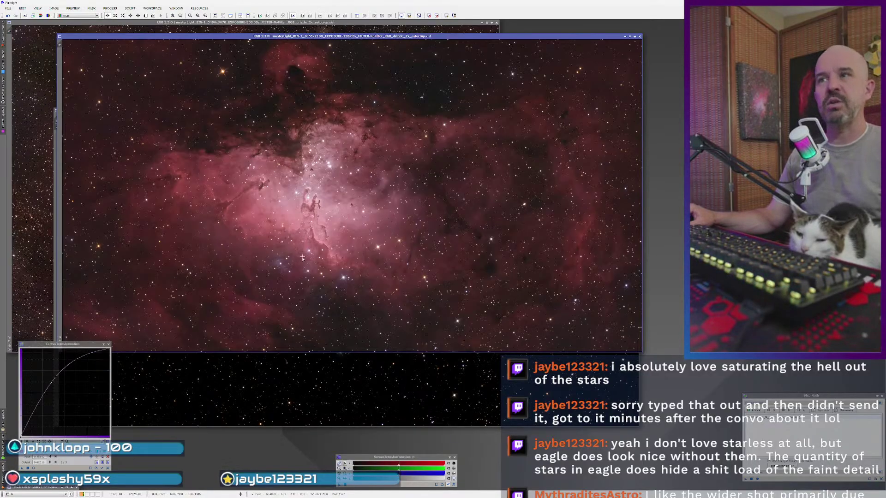
pyautogui.scroll(2, 111, 131)
pyautogui.scroll(-2, 111, 137)
pyautogui.scroll(1, 362, 257)
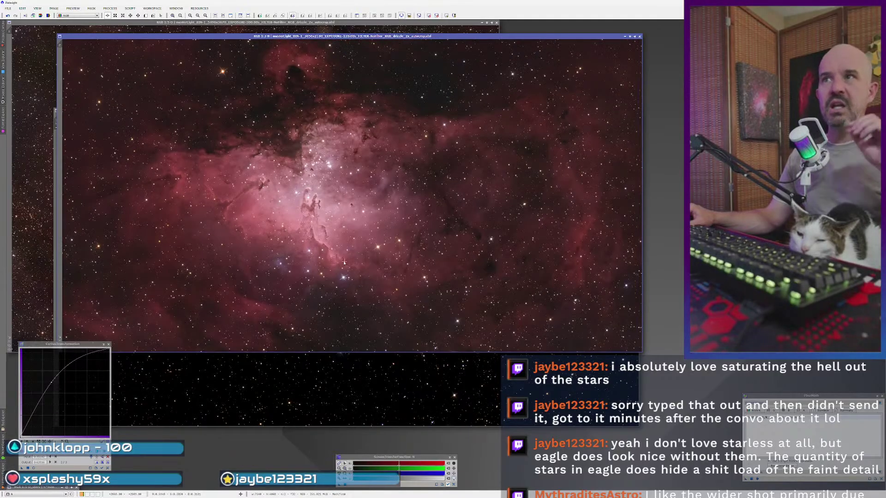
pyautogui.scroll(2, 324, 171)
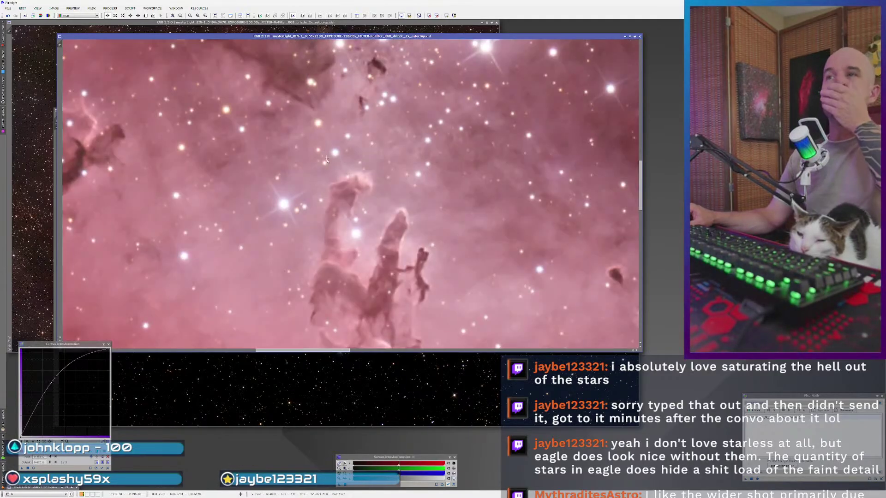
pyautogui.scroll(1, 319, 123)
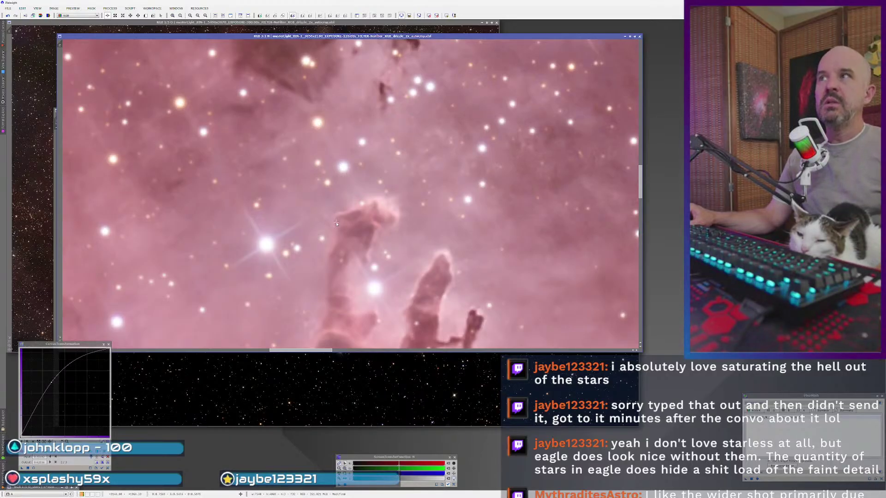
pyautogui.scroll(-2, 374, 272)
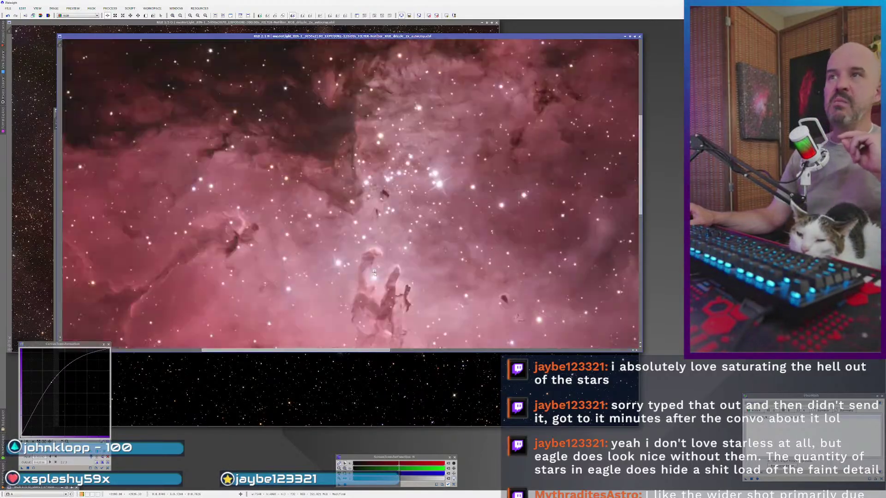
pyautogui.scroll(-2, 374, 272)
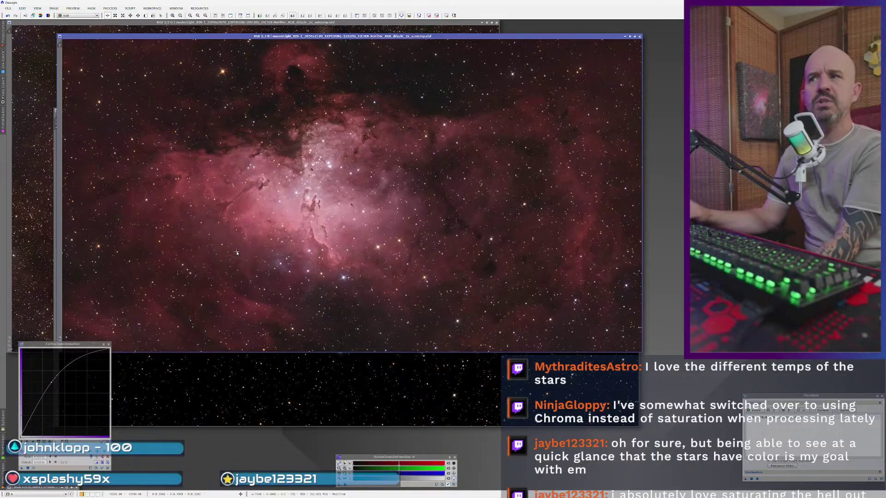
# - Reset the curves and try a steep saturation curve on the star image, comparing it in the real-time preview
pyautogui.hotkey('ctrl', 'Tab')
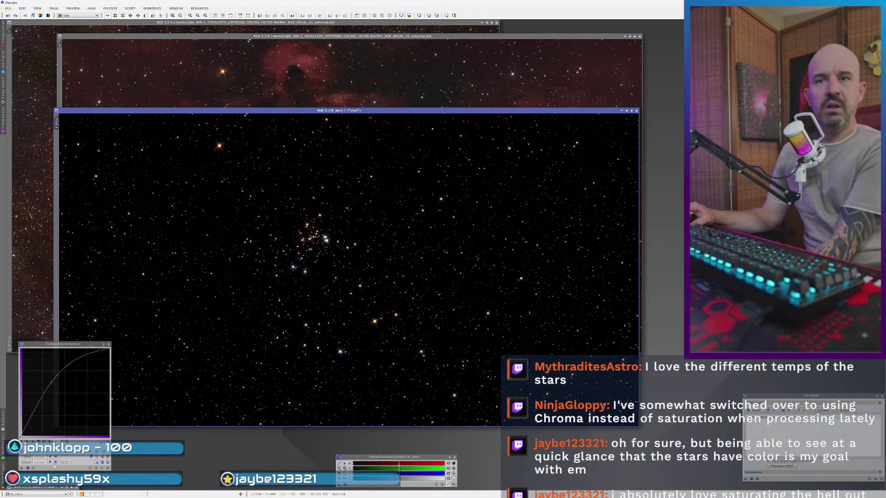
pyautogui.click(33, 468)
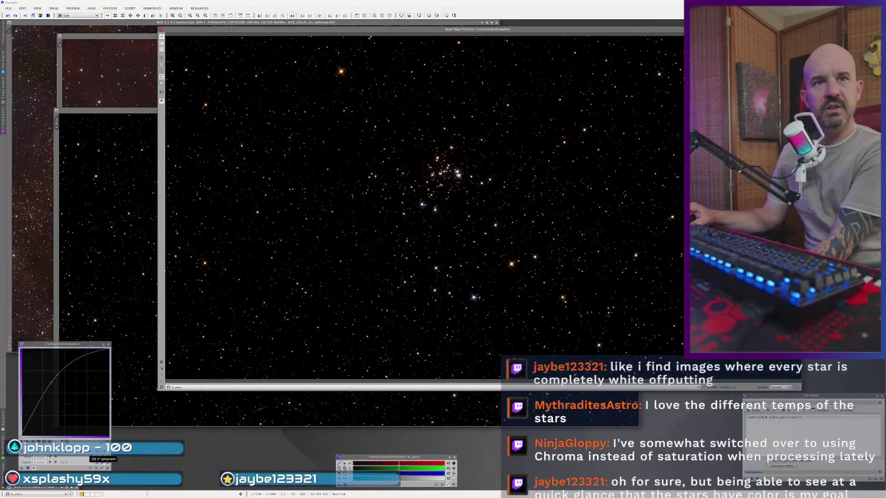
pyautogui.click(107, 467)
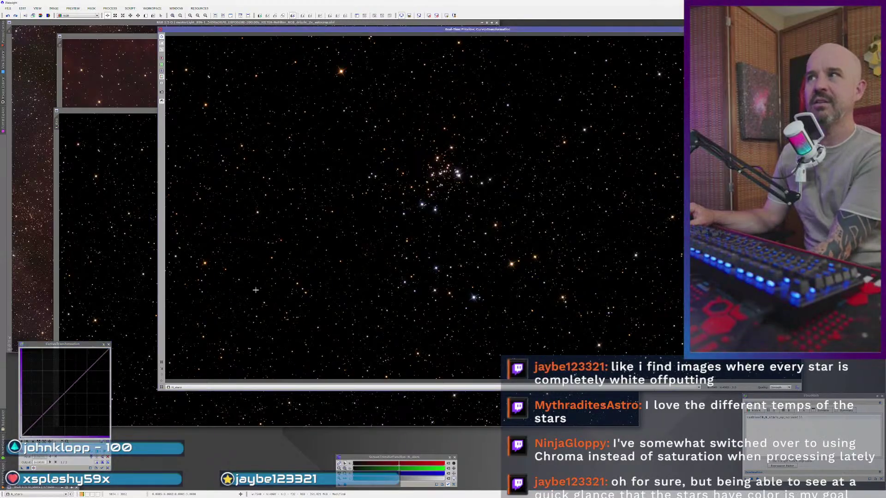
pyautogui.moveTo(45, 411); pyautogui.dragTo(44, 382)
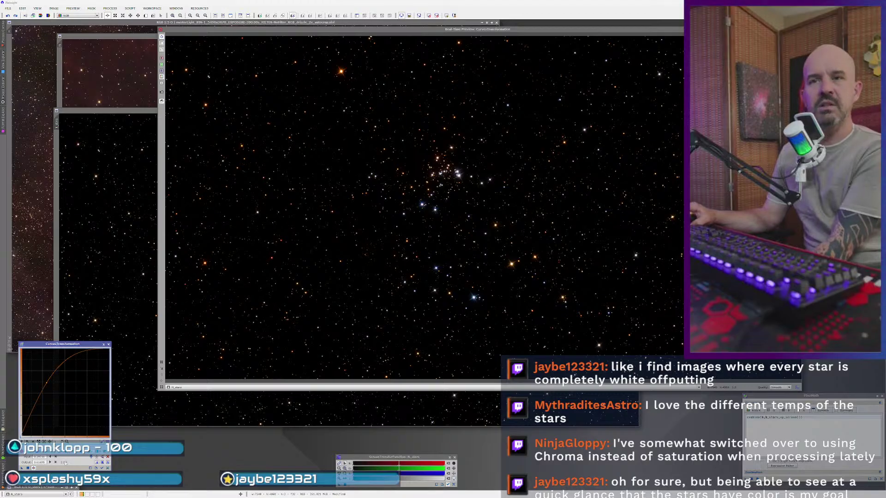
pyautogui.click(33, 468)
pyautogui.click(33, 467)
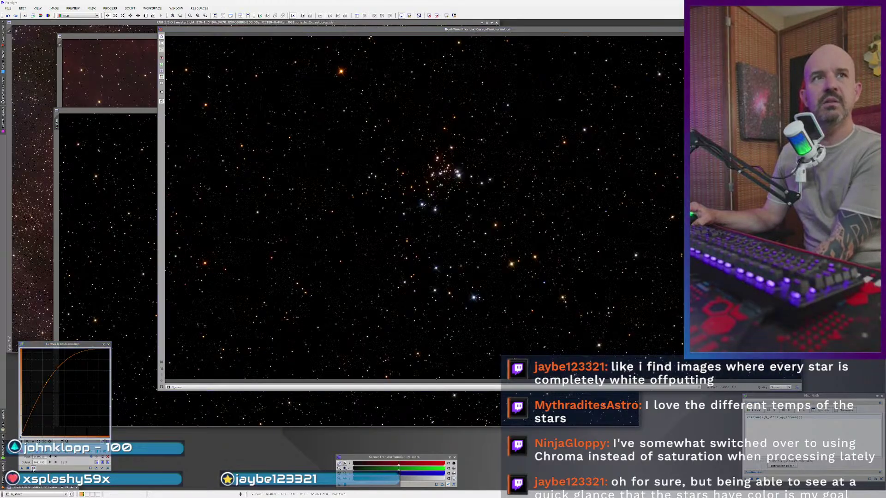
pyautogui.click(33, 468)
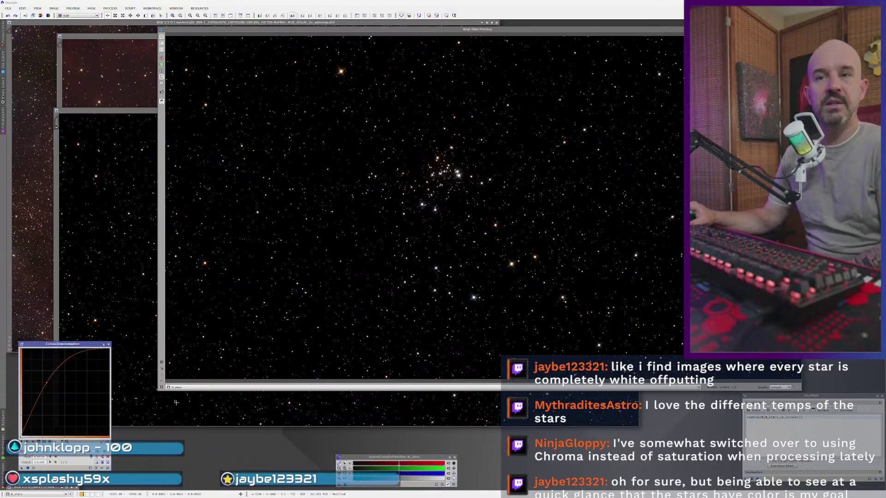
# - Undo the chroma boost on the star image, move its window aside, and undo the star blend on the closer-framed nebula
pyautogui.click(567, 115)
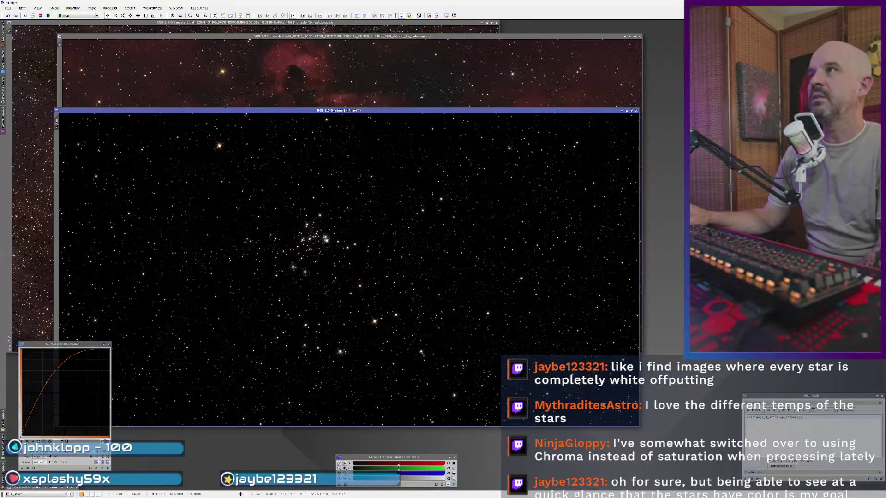
pyautogui.moveTo(480, 114); pyautogui.dragTo(531, 145)
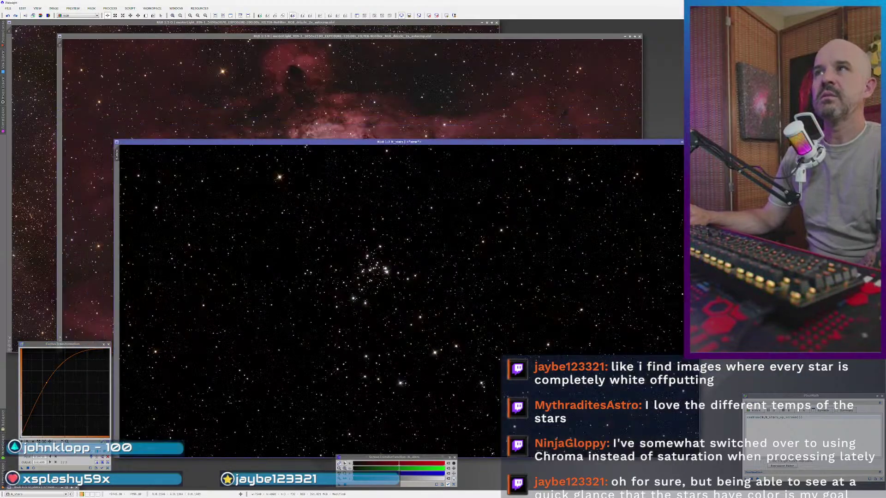
pyautogui.click(383, 92)
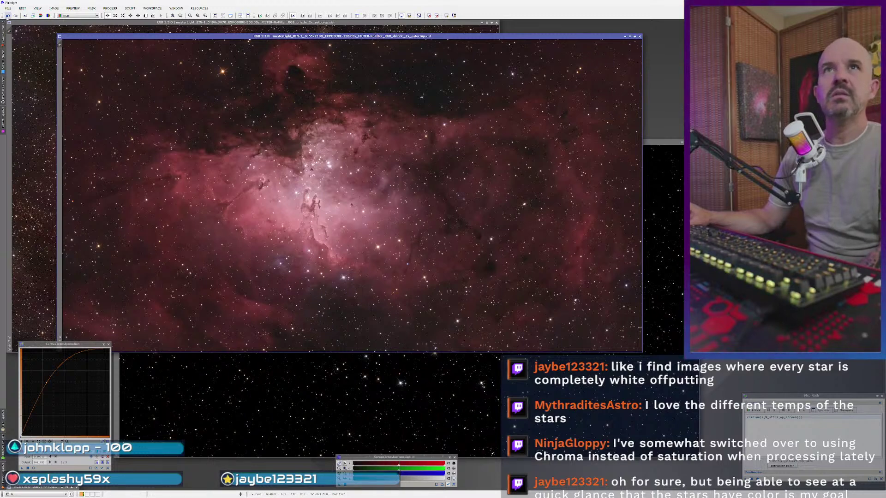
pyautogui.click(345, 375)
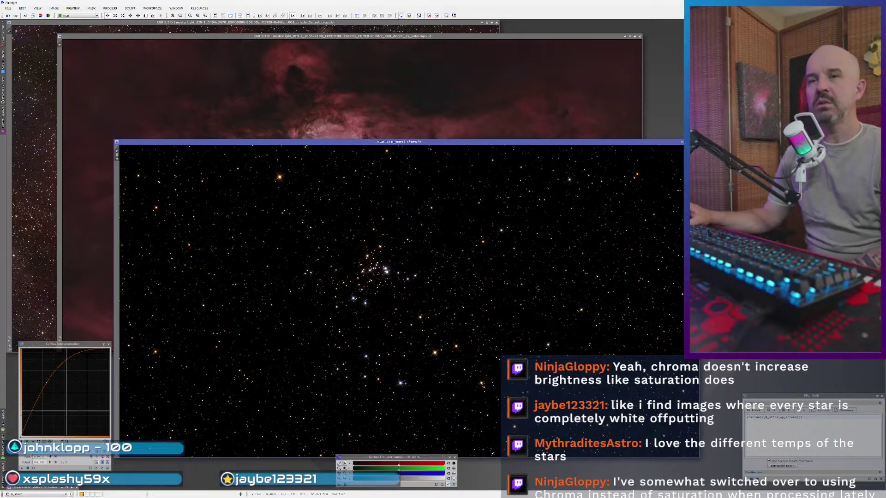
# - Reset the steep saturation curve and apply a gentler saturation curve to the star image after previewing it
pyautogui.click(34, 468)
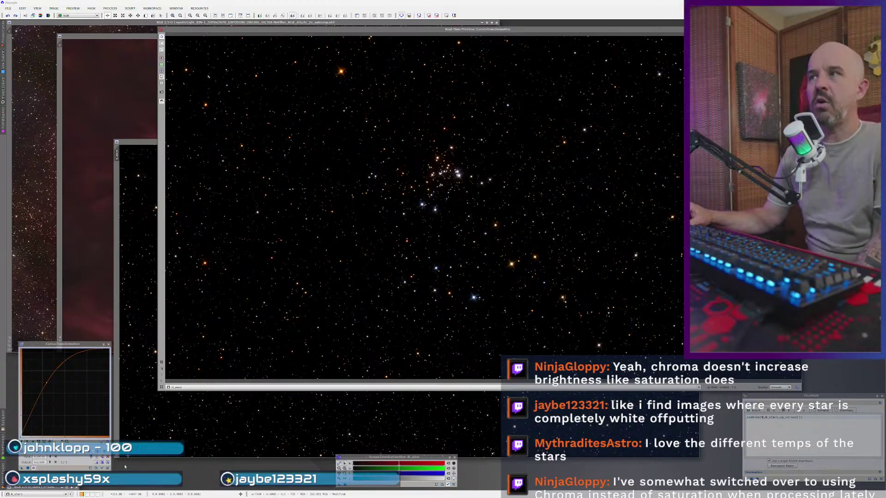
pyautogui.click(108, 468)
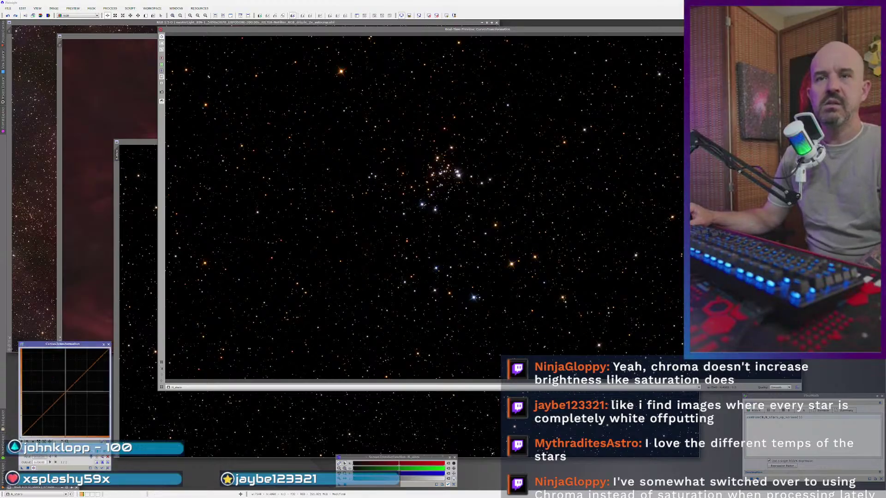
pyautogui.moveTo(54, 403); pyautogui.dragTo(54, 385)
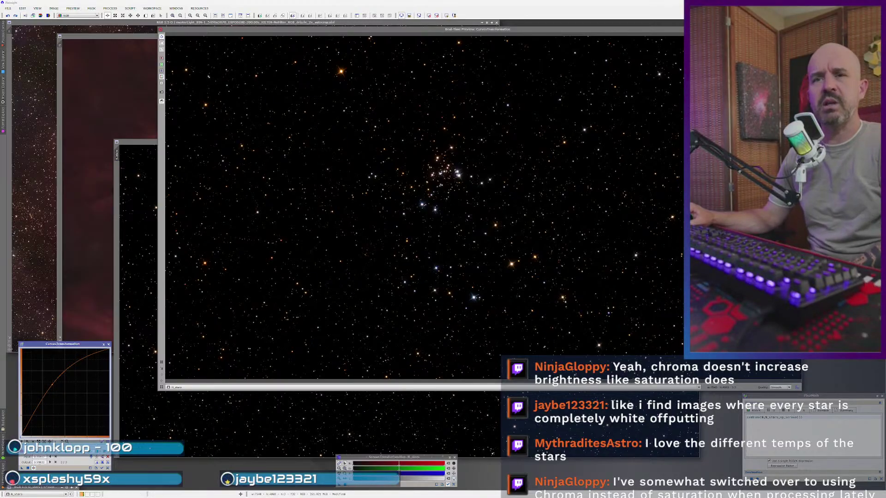
pyautogui.click(33, 467)
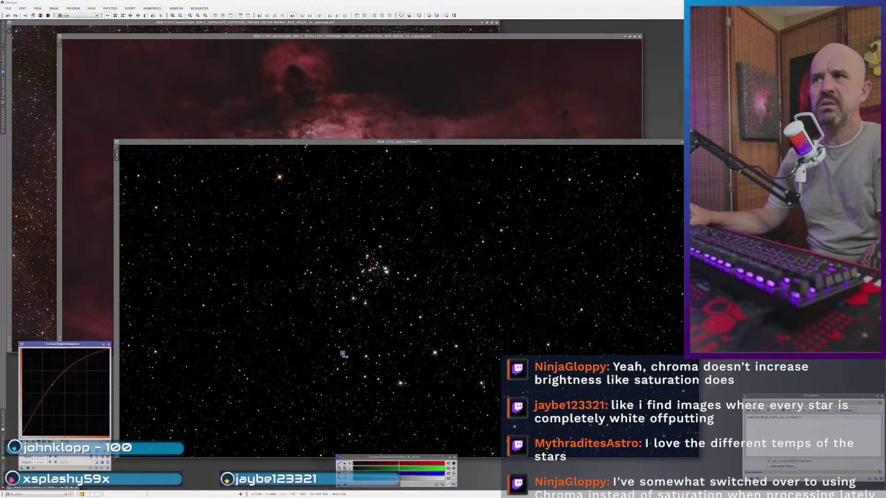
# - Blend the saturated stars into the starless closer-framed nebula with PixelMath and examine the star colors around the central cluster
pyautogui.click(293, 137)
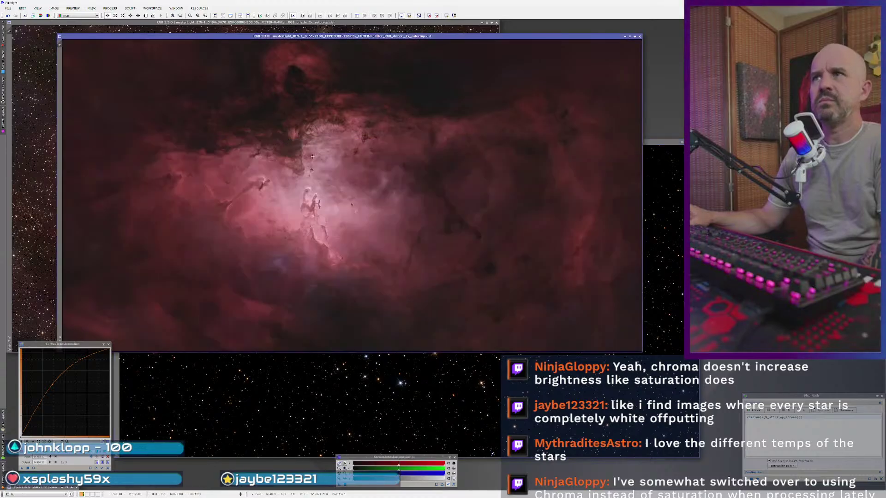
pyautogui.moveTo(747, 478); pyautogui.dragTo(431, 269)
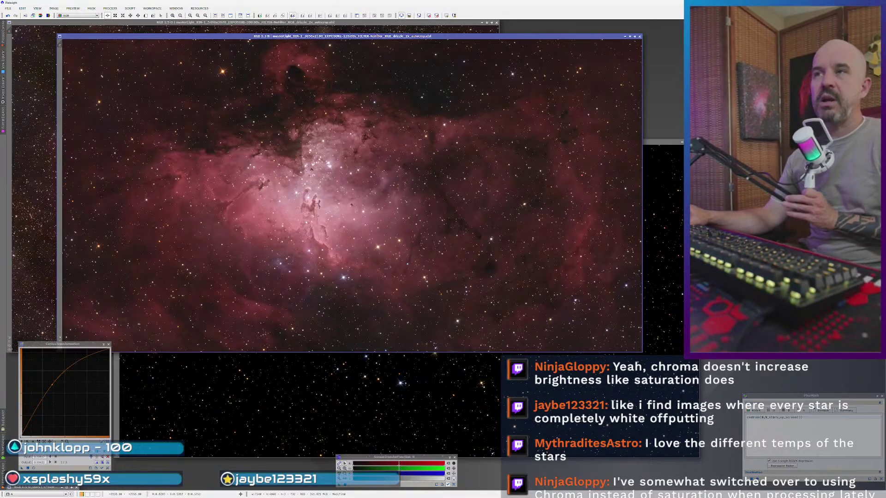
pyautogui.scroll(3, 310, 223)
pyautogui.scroll(-2, 351, 239)
pyautogui.scroll(2, 394, 267)
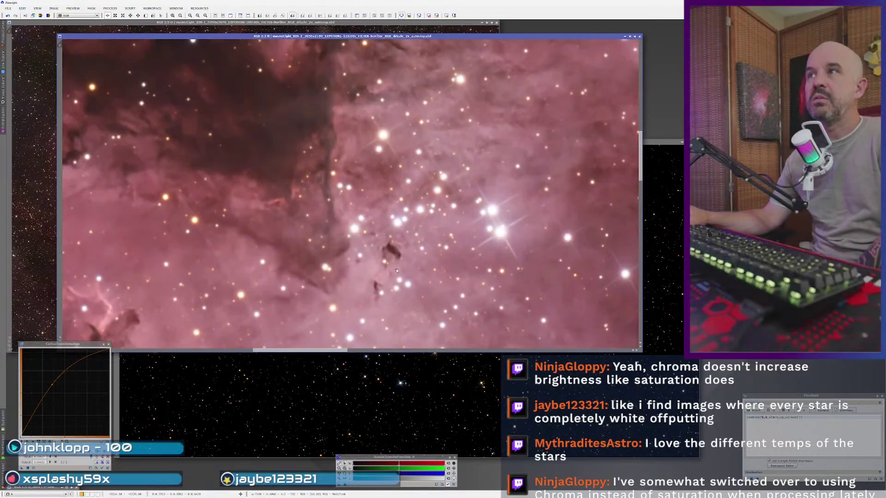
# - Show the whole closer-framed nebula, minimize its star image, and move the nebula window aside to uncover the wider-framed one
pyautogui.scroll(-3, 395, 267)
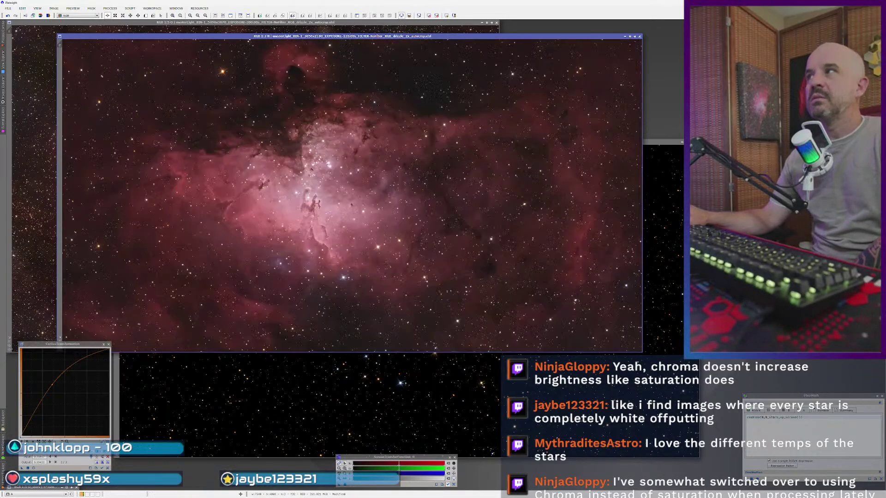
pyautogui.click(323, 405)
pyautogui.click(673, 142)
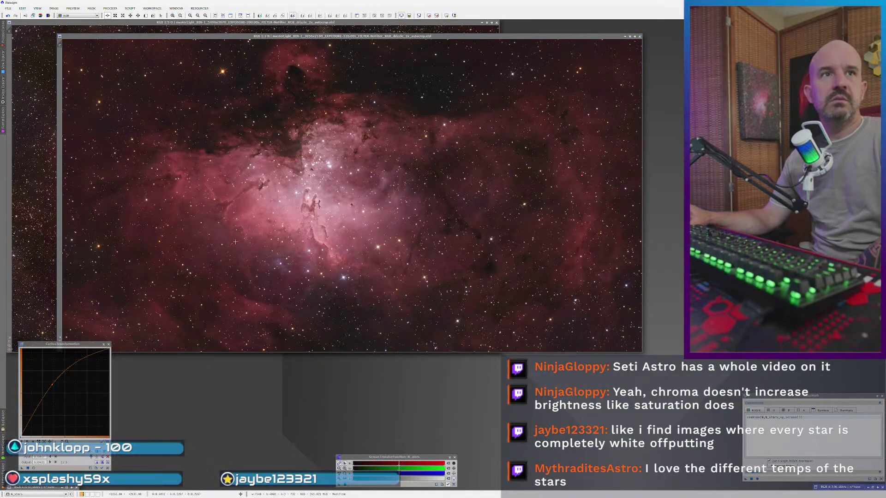
pyautogui.moveTo(182, 37); pyautogui.dragTo(374, 37)
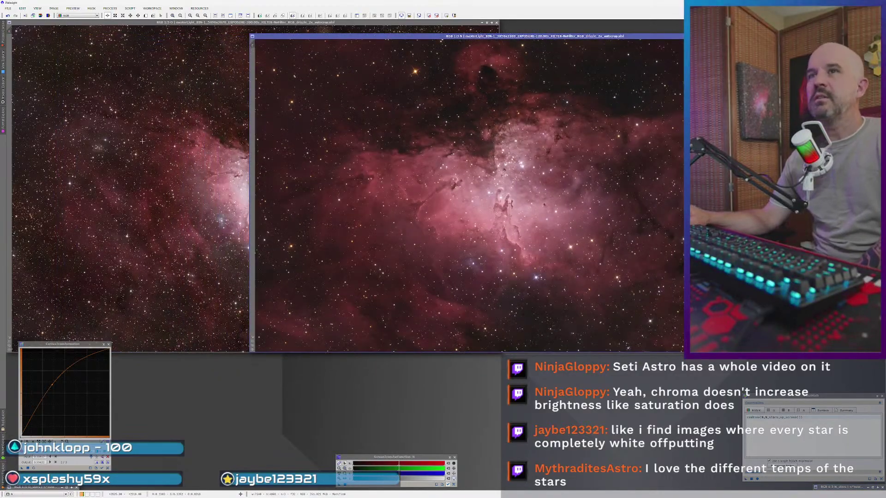
# - Reset the curves, undo the star blend on the wider-framed nebula, and restore its star image
pyautogui.click(143, 140)
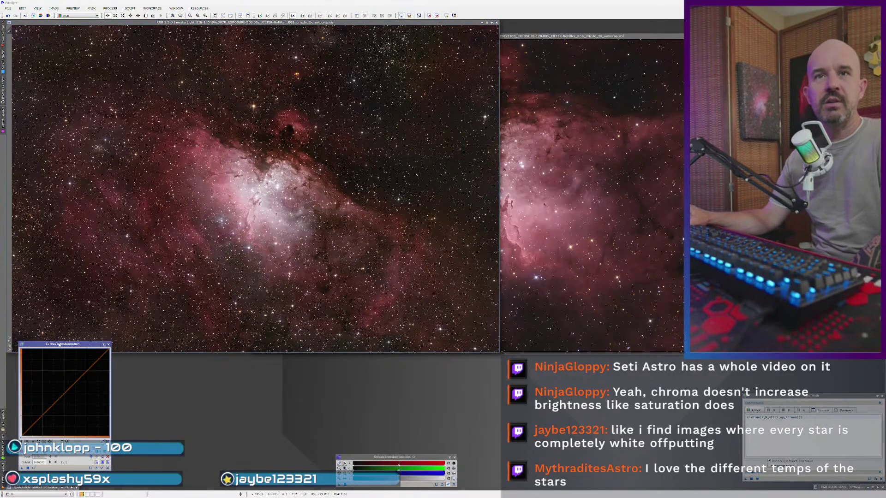
pyautogui.moveTo(59, 346); pyautogui.dragTo(66, 345)
pyautogui.hotkey('ctrl', 'z')
pyautogui.doubleClick(48, 487)
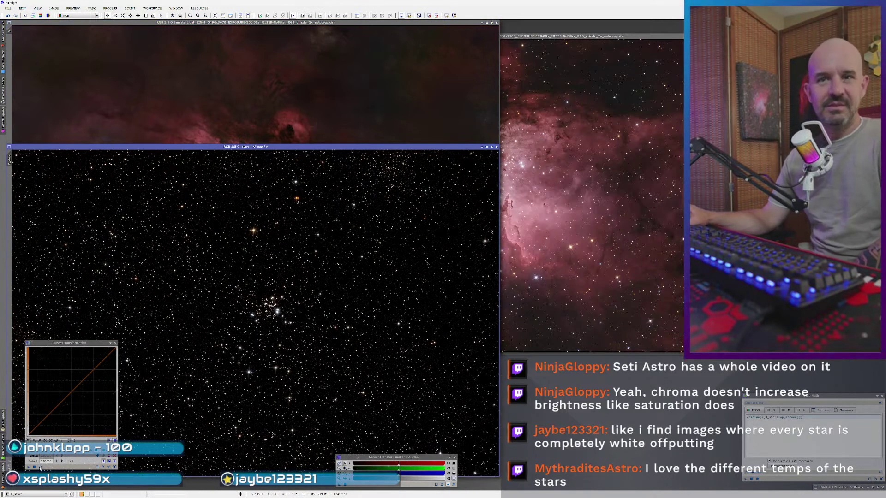
# - Shape a gentle saturation curve in the real-time preview and apply it to the wider-framed star image
pyautogui.hotkey('ctrl', 'shift', 'r')
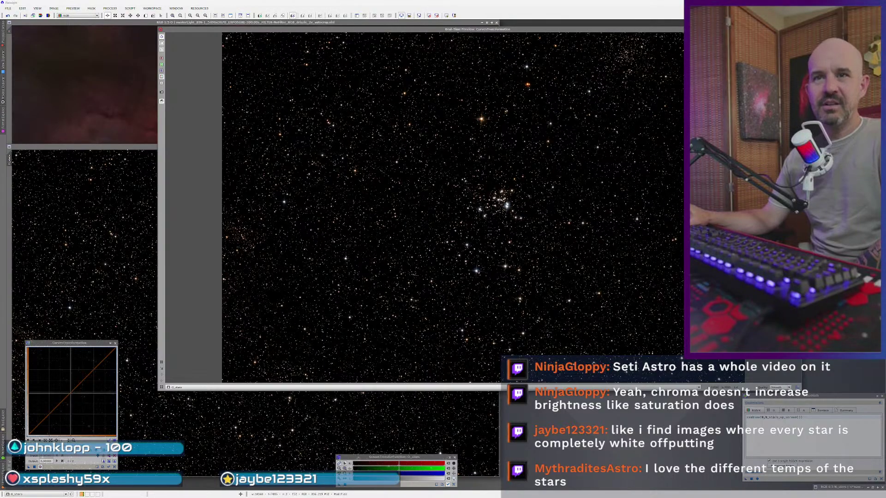
pyautogui.moveTo(72, 391); pyautogui.dragTo(63, 386)
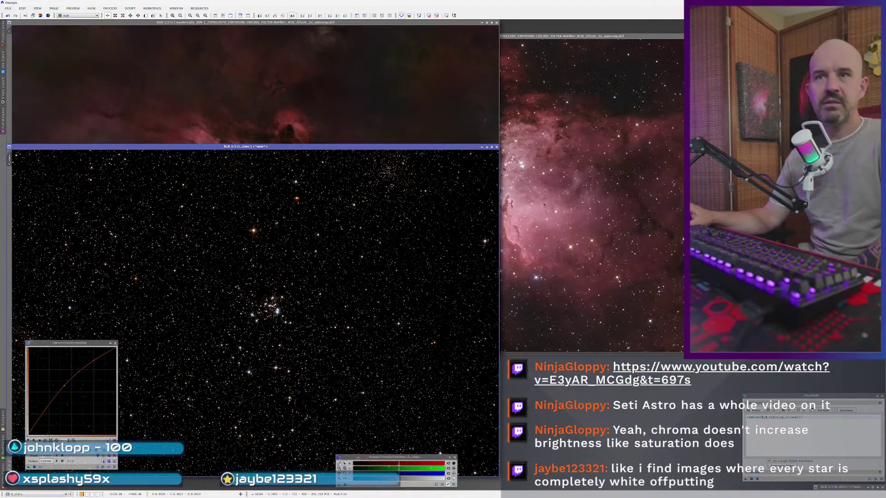
pyautogui.moveTo(28, 468); pyautogui.dragTo(251, 406)
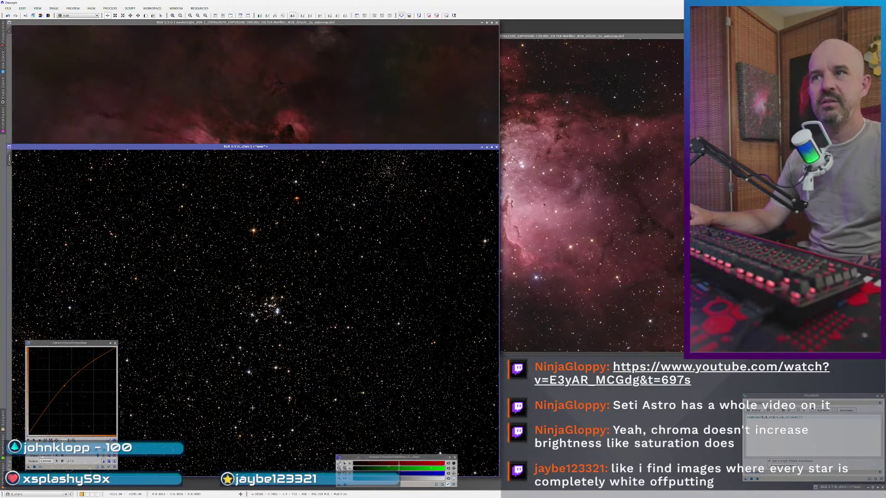
# - Blend O_stars into the starless wider-framed nebula with PixelMath
pyautogui.click(323, 92)
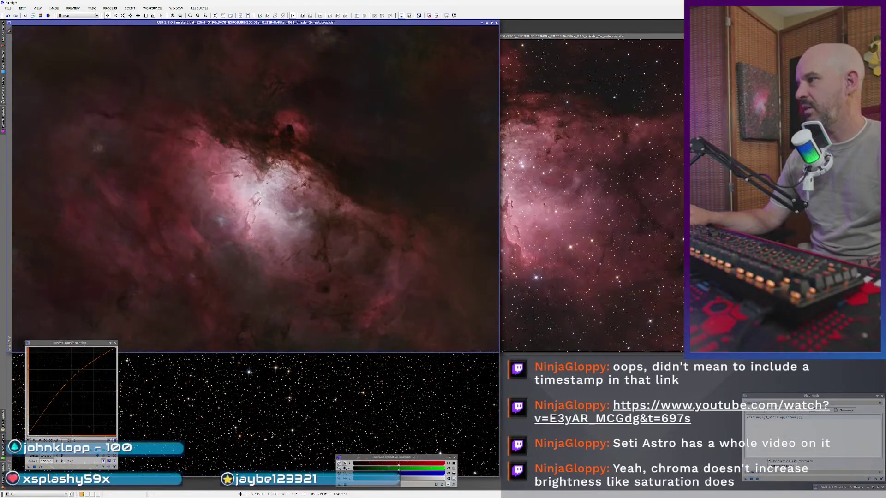
pyautogui.click(767, 418)
pyautogui.write('O_stars')
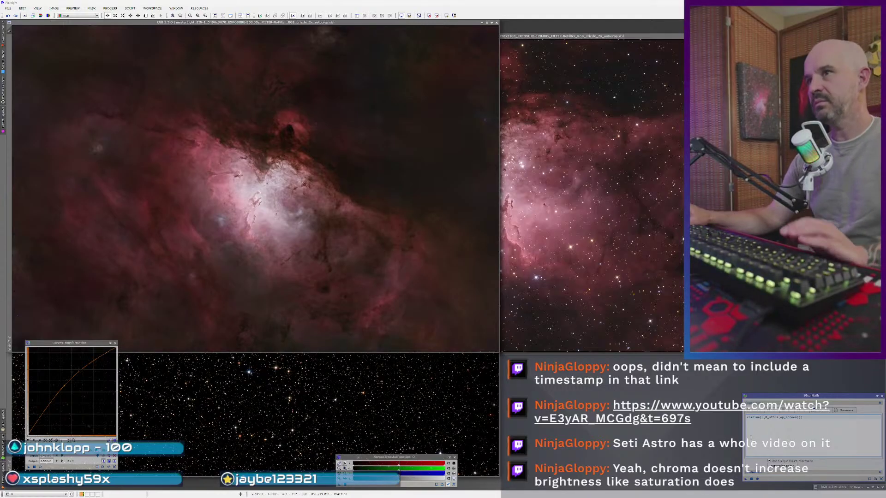
pyautogui.moveTo(744, 479); pyautogui.dragTo(320, 223)
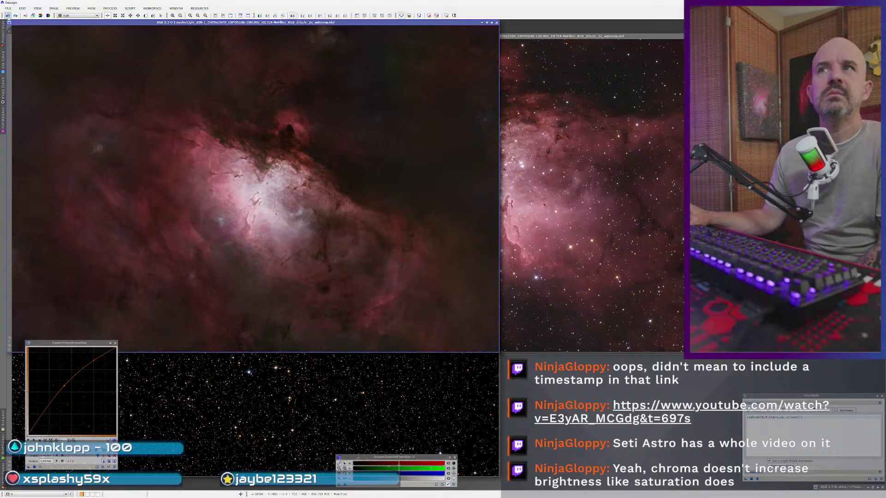
# - Reset the curves and try a steep chroma curve on the less saturated starless nebula in the real-time preview
pyautogui.click(41, 467)
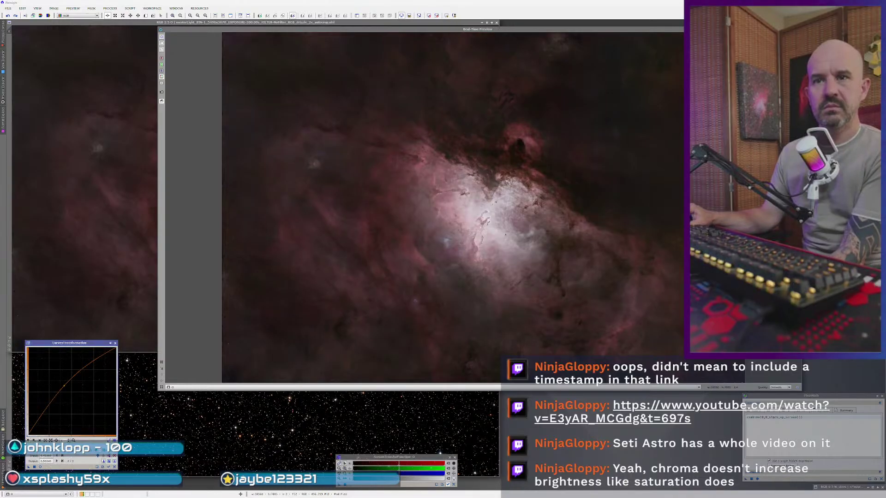
pyautogui.click(48, 467)
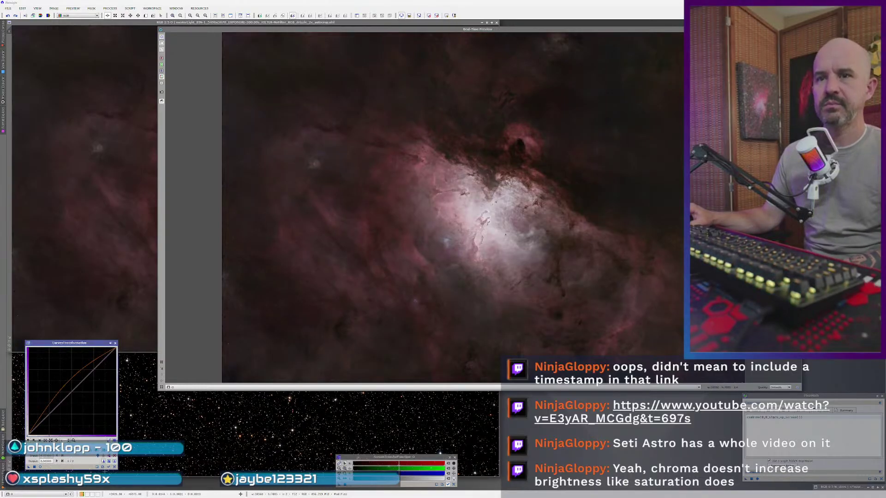
pyautogui.click(40, 466)
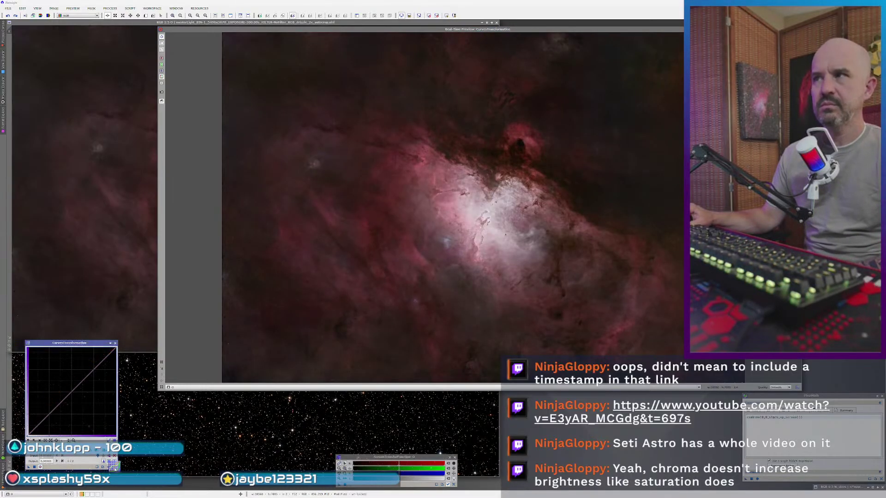
pyautogui.click(63, 384)
pyautogui.moveTo(62, 384)
pyautogui.mouseDown()
pyautogui.moveTo(49, 377)
pyautogui.moveTo(57, 383)
pyautogui.mouseUp()
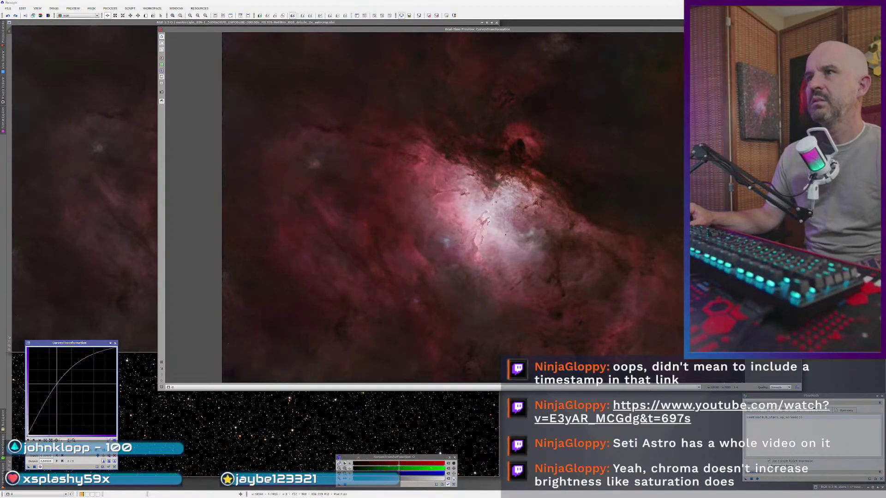
pyautogui.moveTo(412, 31); pyautogui.dragTo(287, 24)
# - Try a steep saturation curve on the starless nebula in the preview for comparison with chroma, and reset it
pyautogui.click(115, 466)
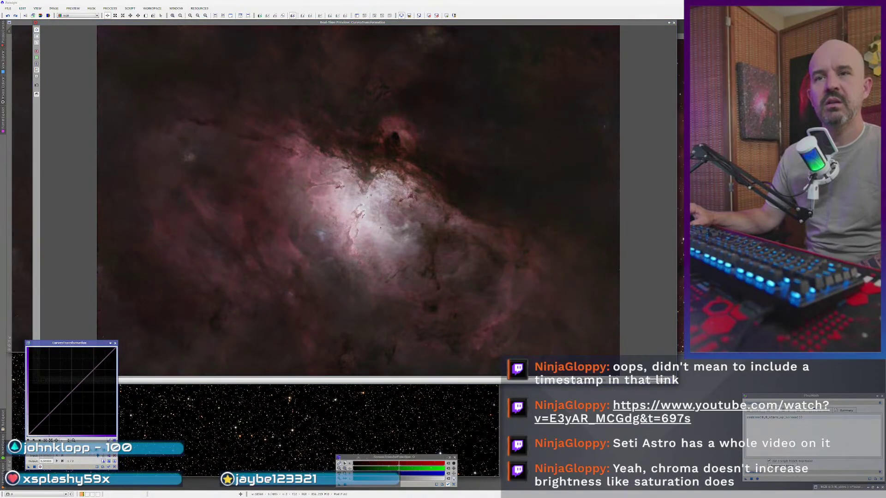
pyautogui.moveTo(65, 398); pyautogui.dragTo(58, 383)
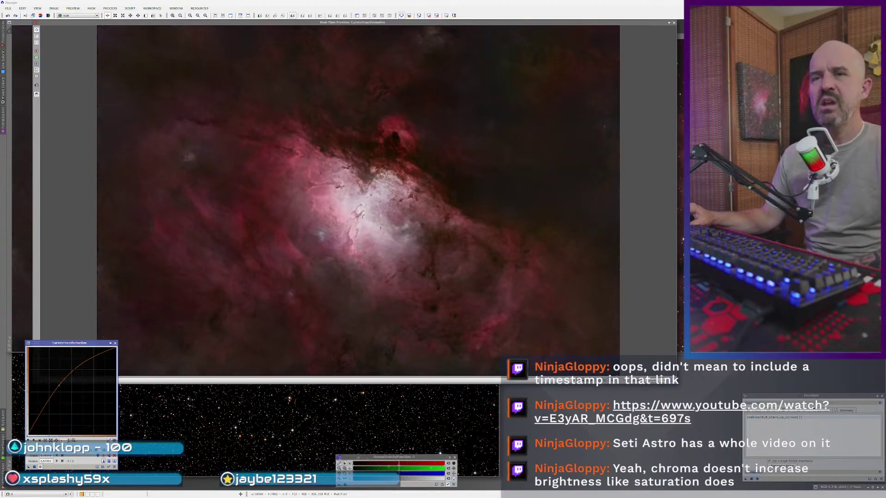
pyautogui.click(114, 466)
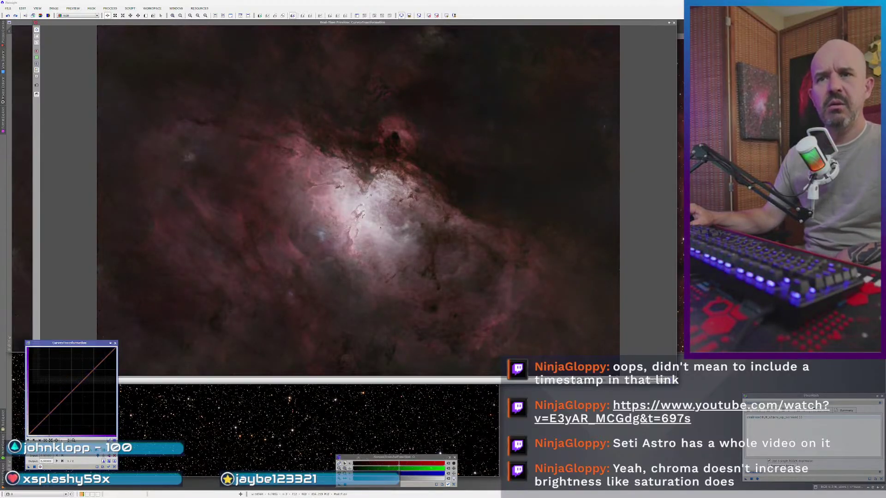
# - Preview the chroma curve on the starless nebula again, raising it from a moderate to a steep boost
pyautogui.hotkey('ctrl', 'z')
pyautogui.hotkey('ctrl', 'z')
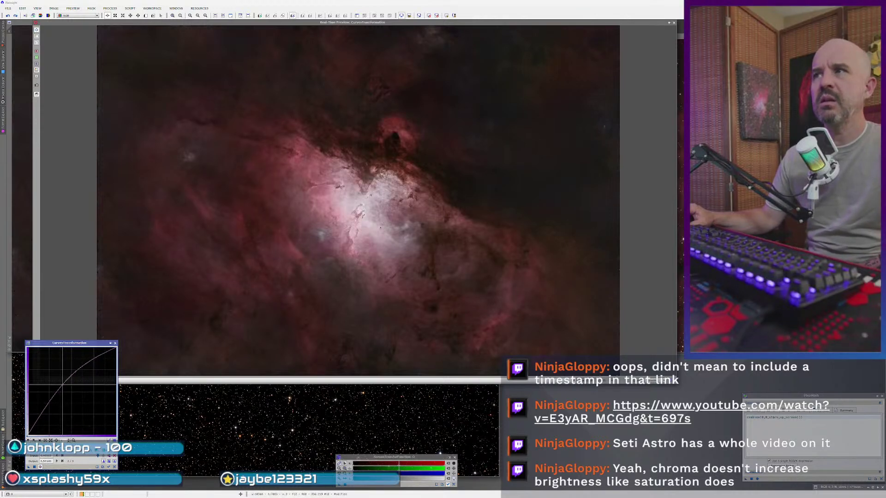
pyautogui.hotkey('ctrl', 'z')
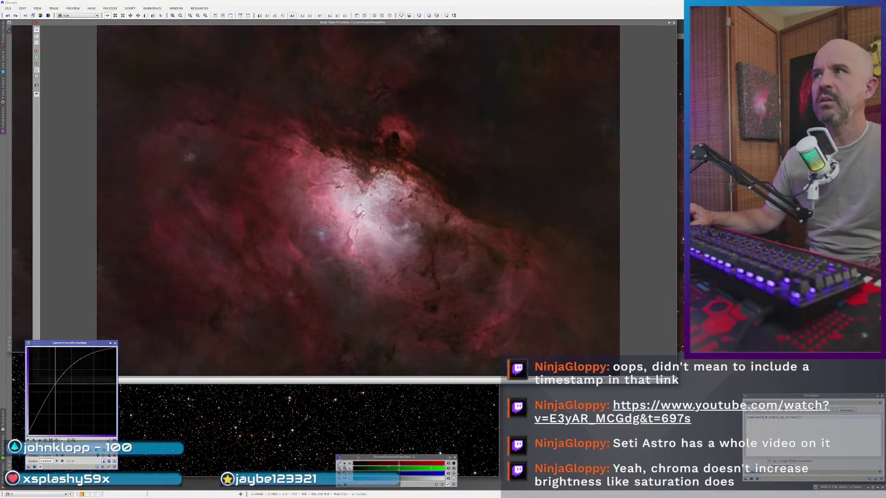
pyautogui.hotkey('ctrl', 'z')
# - Preview increasingly steep saturation curves on the starless nebula, then reset the curves and close the real-time preview
pyautogui.hotkey('ctrl', 'y')
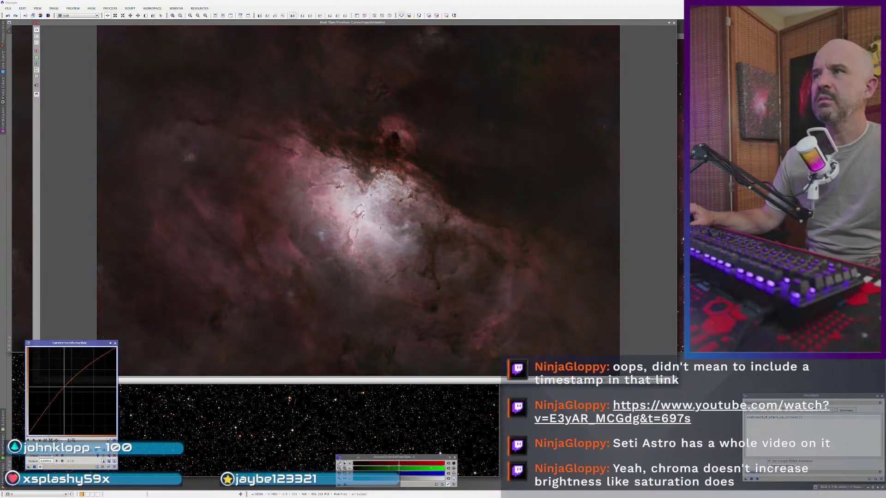
pyautogui.hotkey('ctrl', 'y')
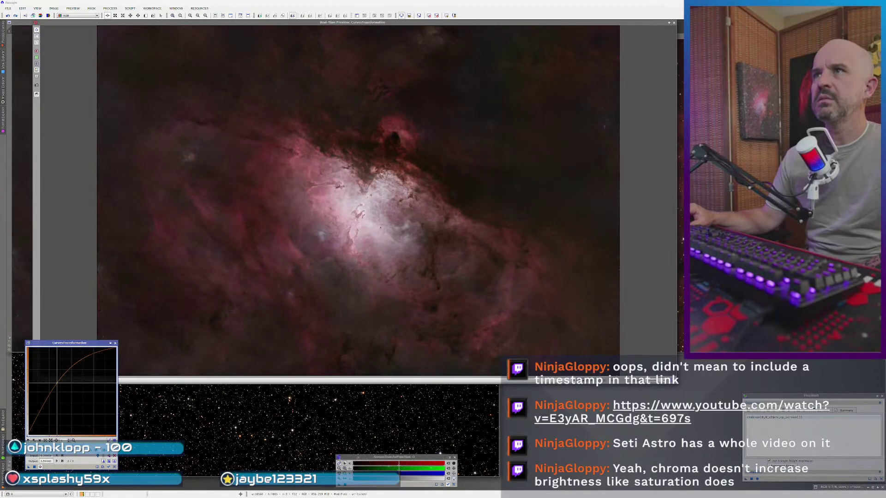
pyautogui.hotkey('ctrl', 'z')
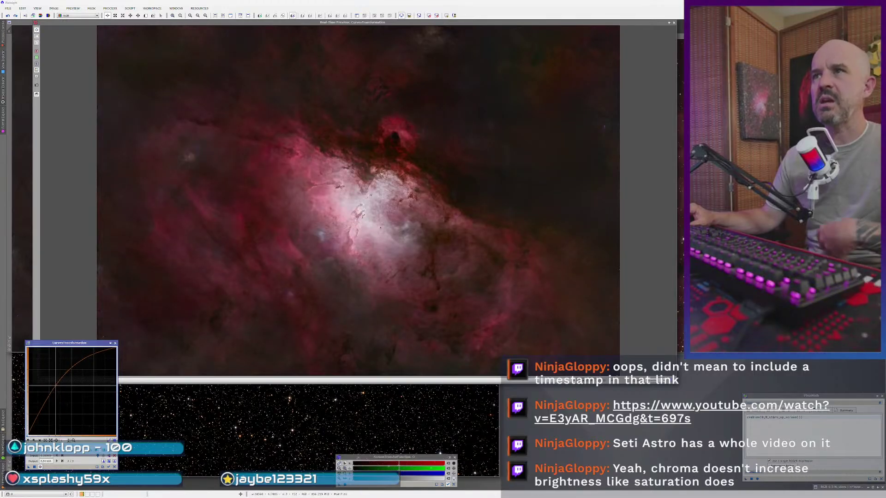
pyautogui.hotkey('ctrl', 'z')
pyautogui.click(40, 466)
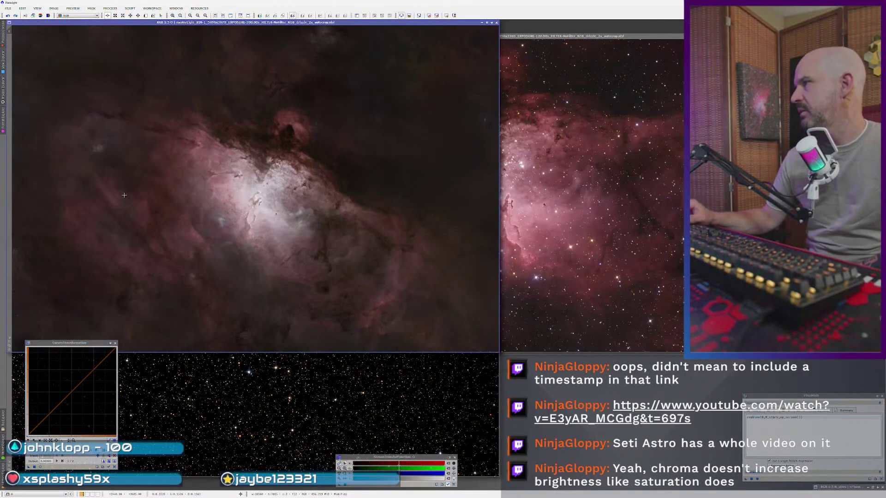
# - Redo the star blend on the wider-framed nebula, close the curves tool, and put the star image away
pyautogui.hotkey('ctrl', 'y')
pyautogui.hotkey('ctrl', 'z')
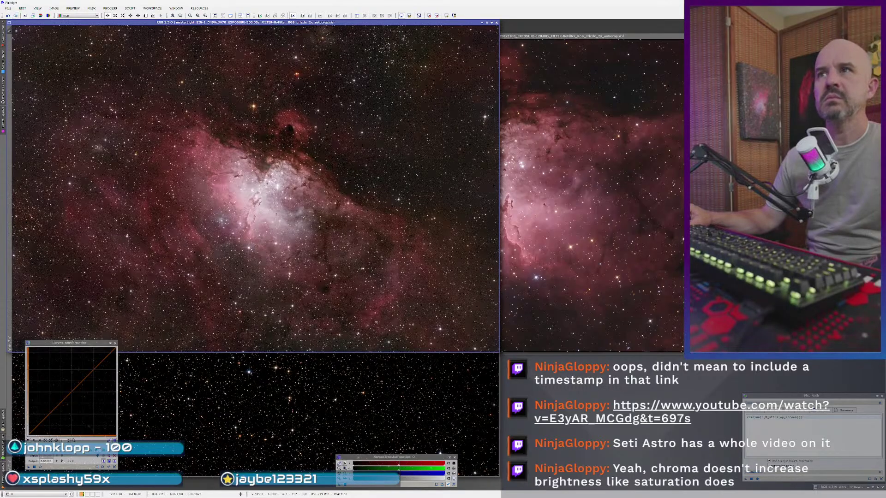
pyautogui.click(446, 370)
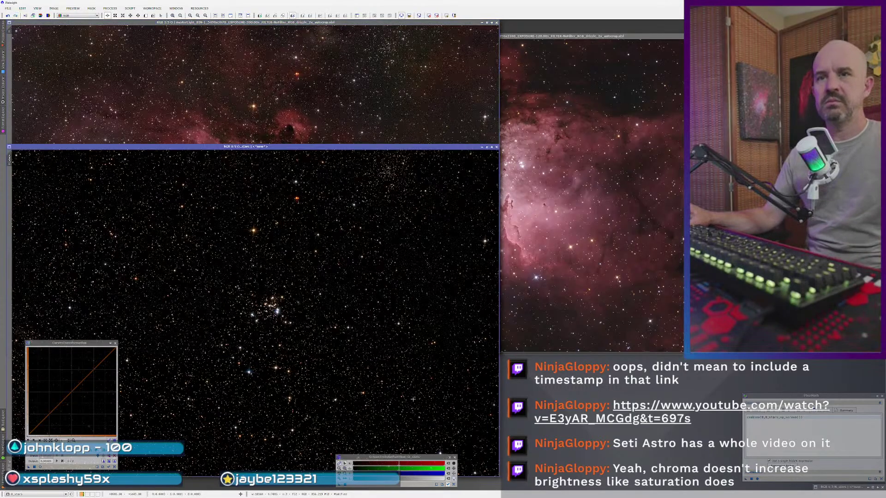
pyautogui.click(115, 343)
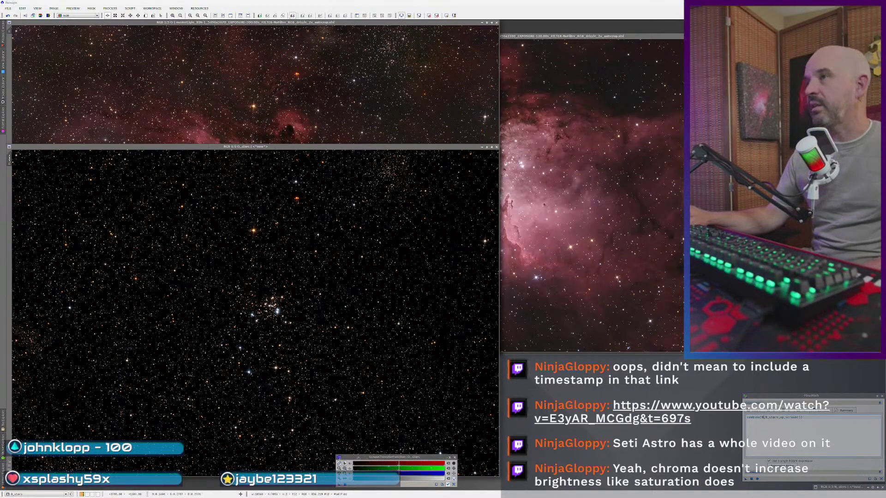
pyautogui.hotkey('ctrl', 'w')
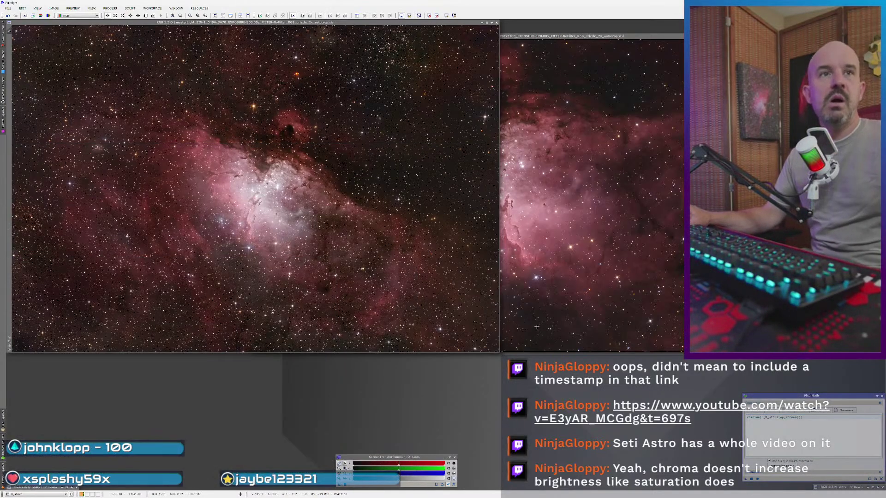
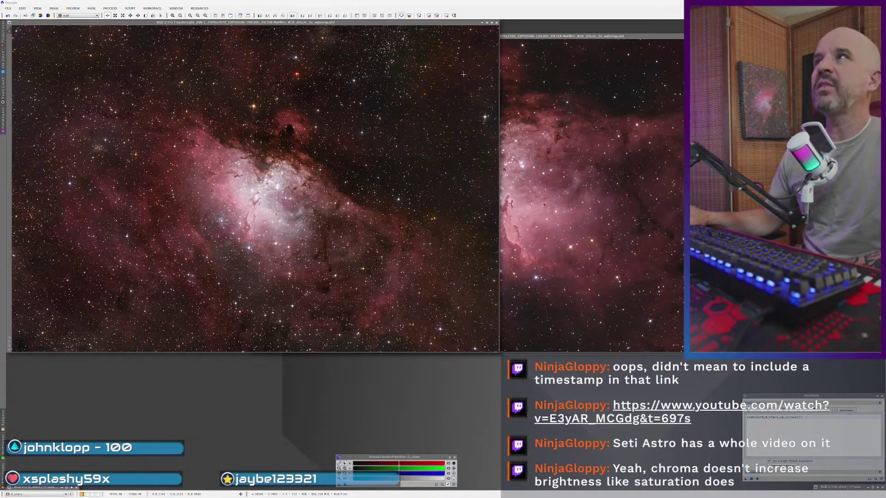
# - Examine the star colors in the recombined wider-framed nebula, from the dense star cluster in the dark sky to the bright core
pyautogui.hotkey('ctrl', 'z')
pyautogui.scroll(3, 438, 113)
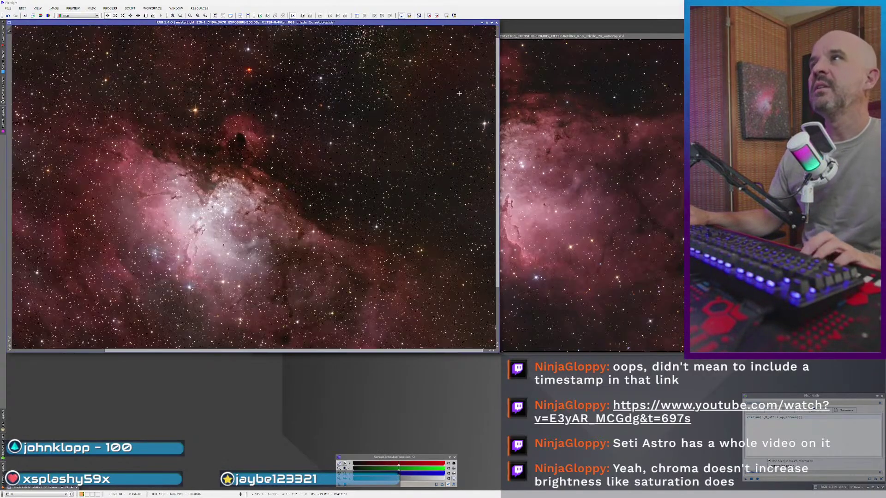
pyautogui.moveTo(426, 95); pyautogui.dragTo(314, 225)
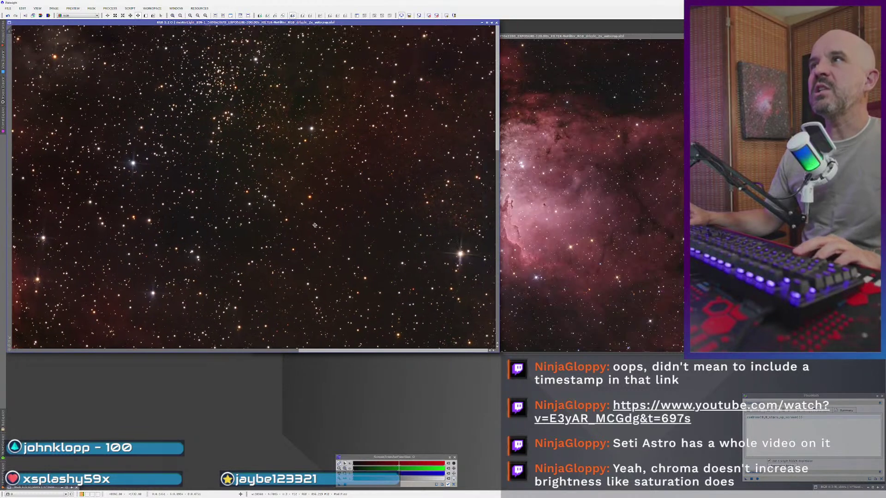
pyautogui.scroll(1, 387, 196)
pyautogui.scroll(-1, 387, 196)
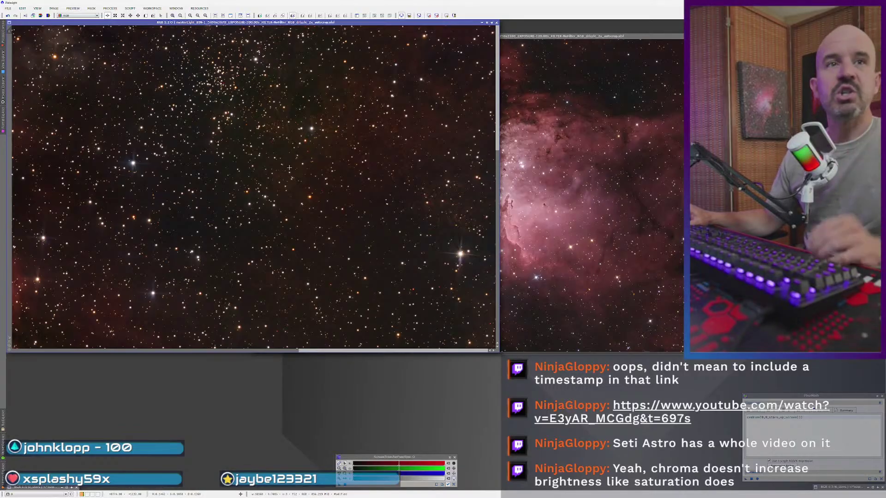
pyautogui.scroll(-2, 205, 178)
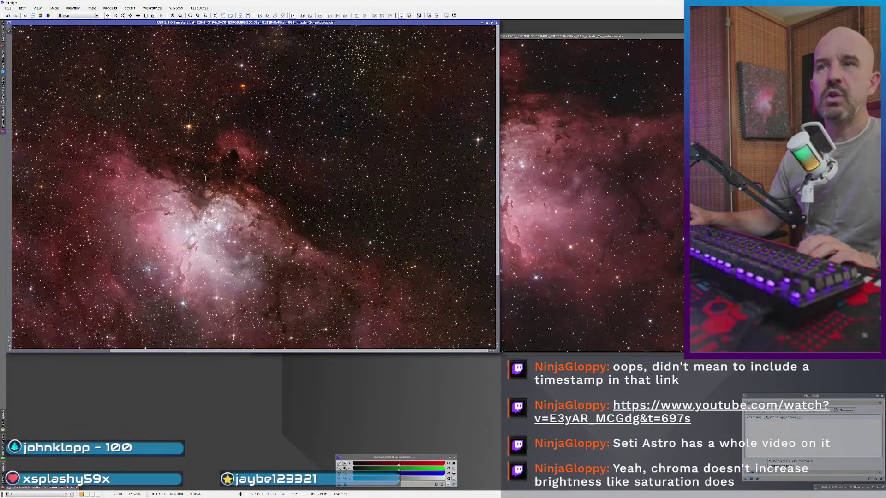
pyautogui.scroll(-1, 179, 149)
pyautogui.scroll(2, 199, 124)
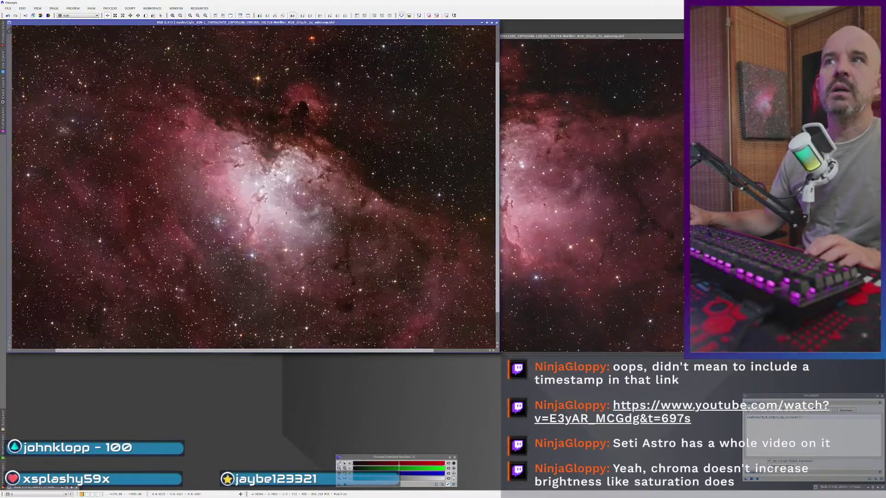
pyautogui.scroll(-1, 221, 175)
pyautogui.scroll(1, 241, 221)
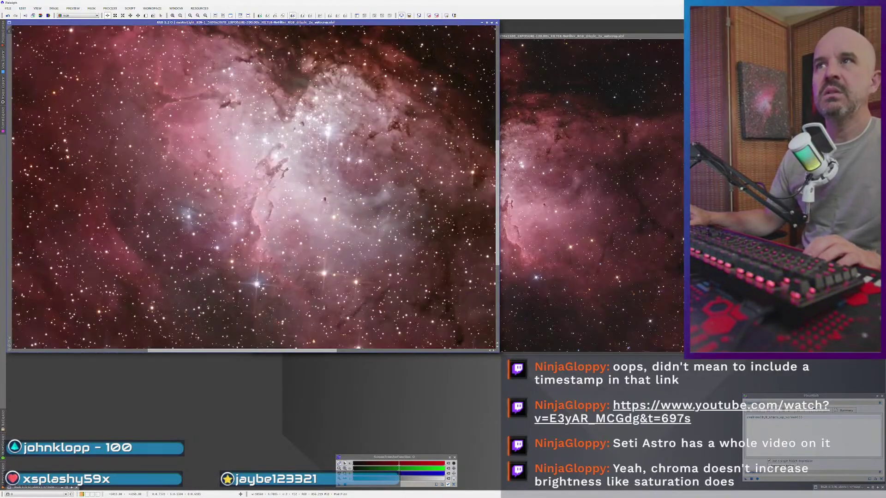
# - Compare the star colors and detail around the pillars between the wider-framed and the closer-framed recombined images
pyautogui.scroll(1, 247, 202)
pyautogui.moveTo(317, 134); pyautogui.dragTo(260, 225)
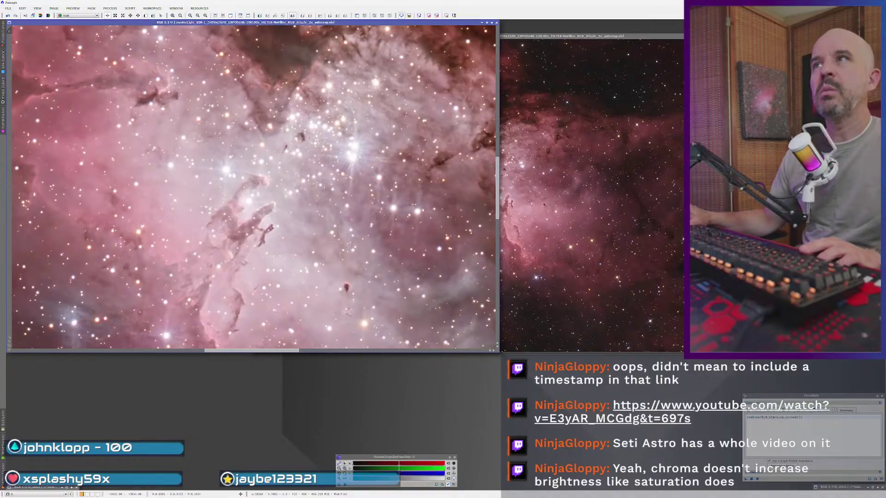
pyautogui.click(528, 182)
pyautogui.scroll(3, 528, 181)
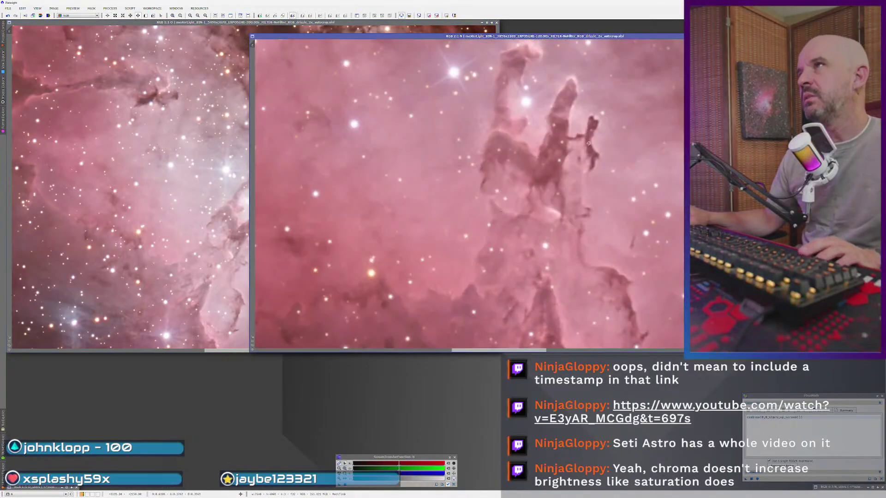
pyautogui.moveTo(531, 171); pyautogui.dragTo(535, 308)
pyautogui.click(151, 272)
pyautogui.moveTo(152, 272); pyautogui.dragTo(165, 244)
pyautogui.click(557, 221)
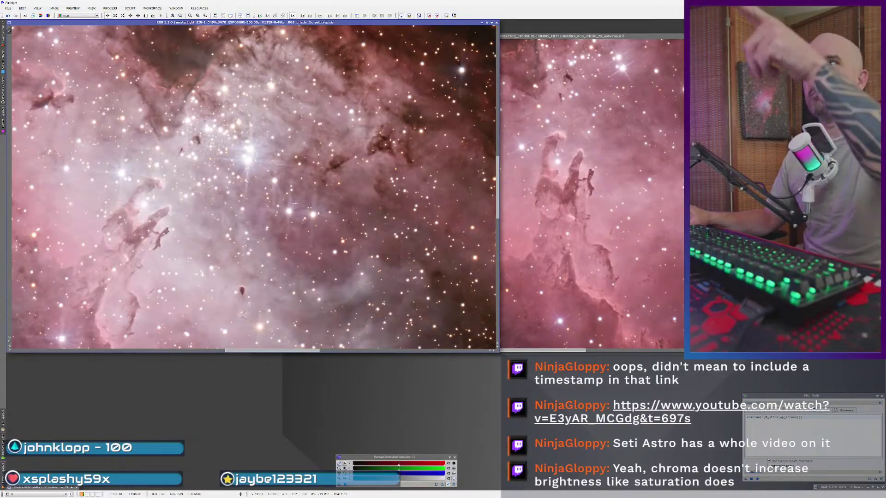
# - Examine the star colors in the wider-framed nebula, from the pillars to the bright orange stars and the adjacent dark dust
pyautogui.scroll(-1, 294, 203)
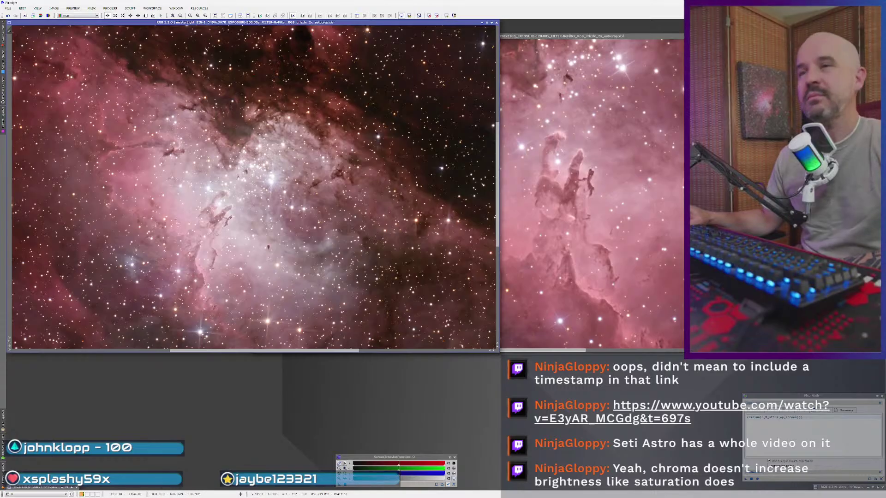
pyautogui.scroll(1, 157, 174)
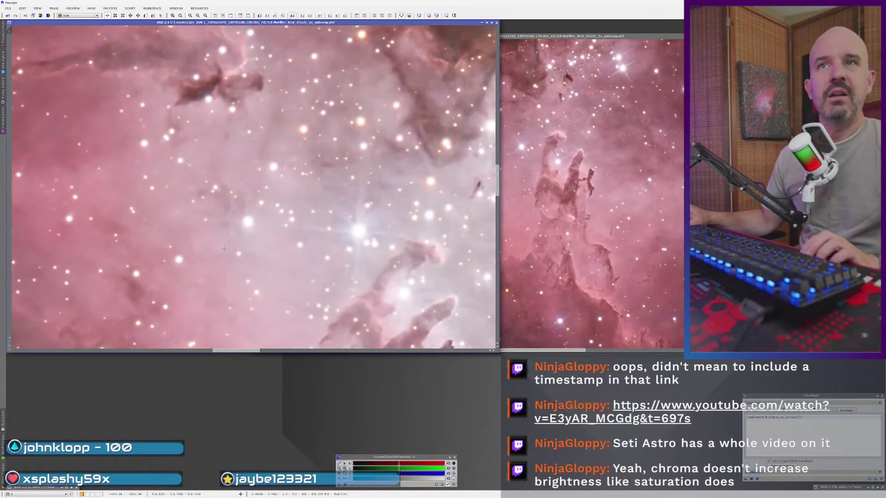
pyautogui.moveTo(275, 230); pyautogui.dragTo(257, 183)
pyautogui.moveTo(249, 251); pyautogui.dragTo(283, 175)
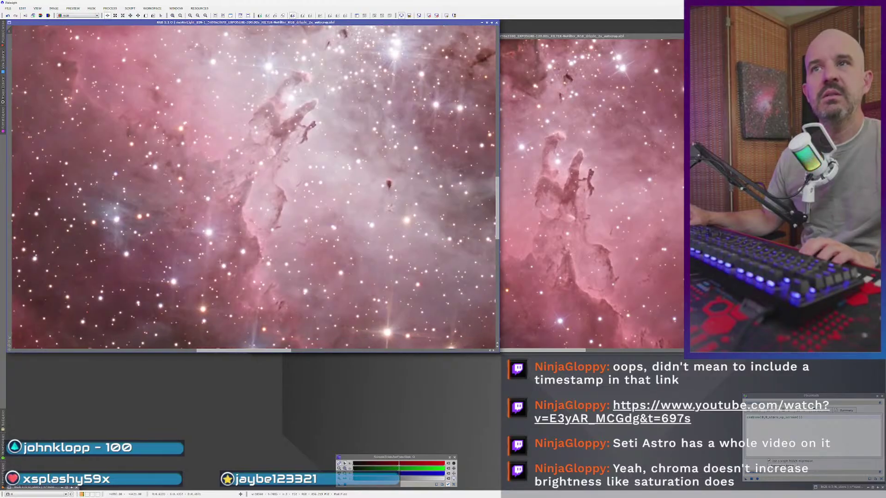
pyautogui.moveTo(297, 272); pyautogui.dragTo(285, 237)
pyautogui.scroll(1, 285, 237)
pyautogui.moveTo(357, 240); pyautogui.dragTo(280, 213)
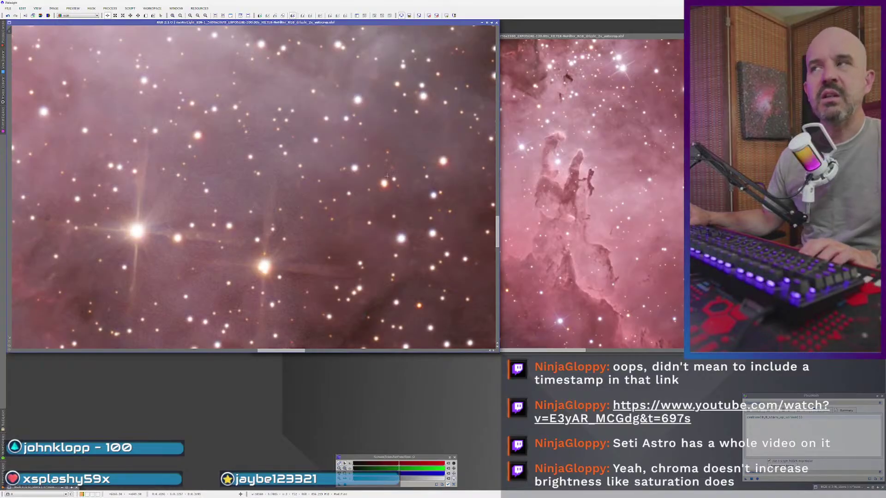
pyautogui.moveTo(373, 179); pyautogui.dragTo(173, 245)
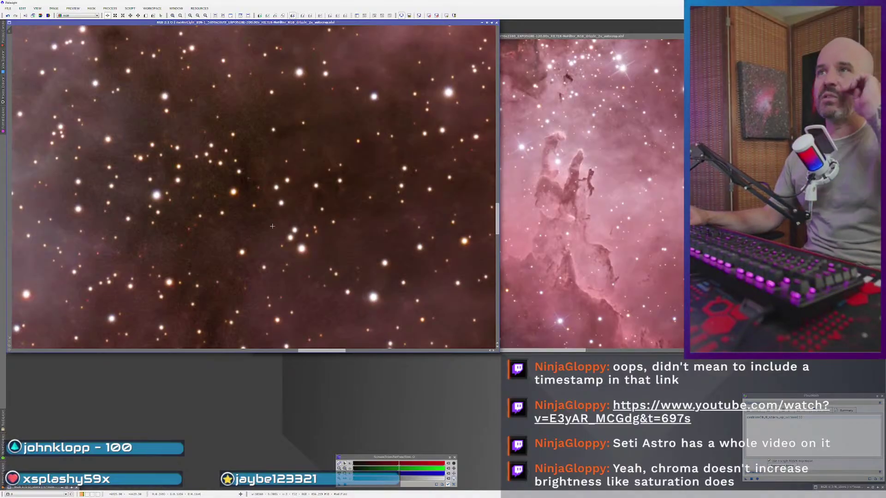
pyautogui.moveTo(119, 200); pyautogui.dragTo(383, 176)
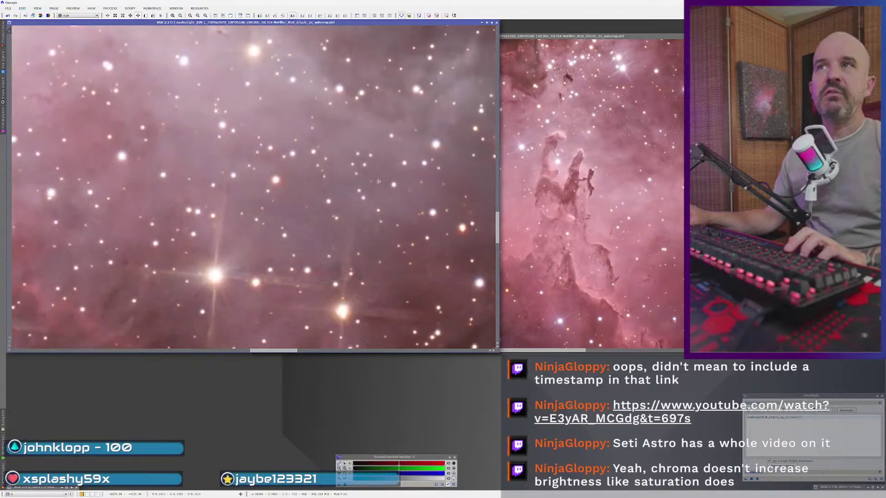
# - Inspect the wider-framed nebula's overall color balance at full-frame scale and in close-up around the bright core
pyautogui.scroll(-2, 170, 197)
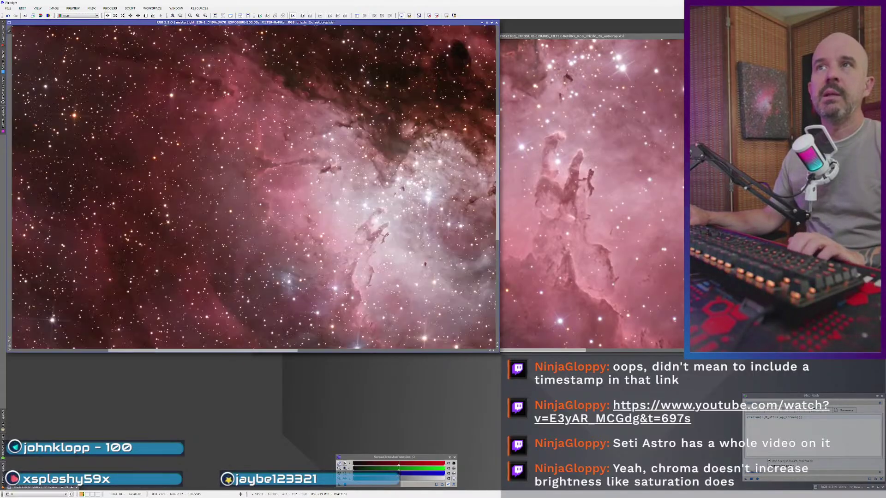
pyautogui.scroll(-1, 346, 292)
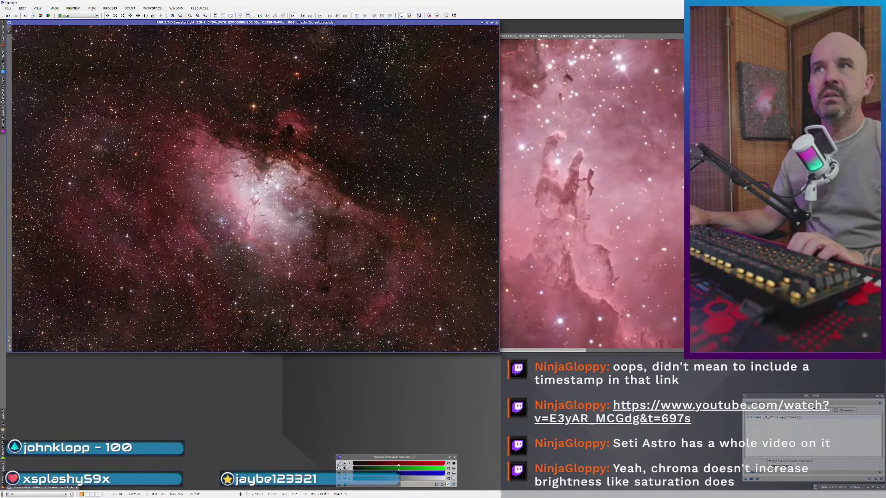
pyautogui.scroll(1, 256, 221)
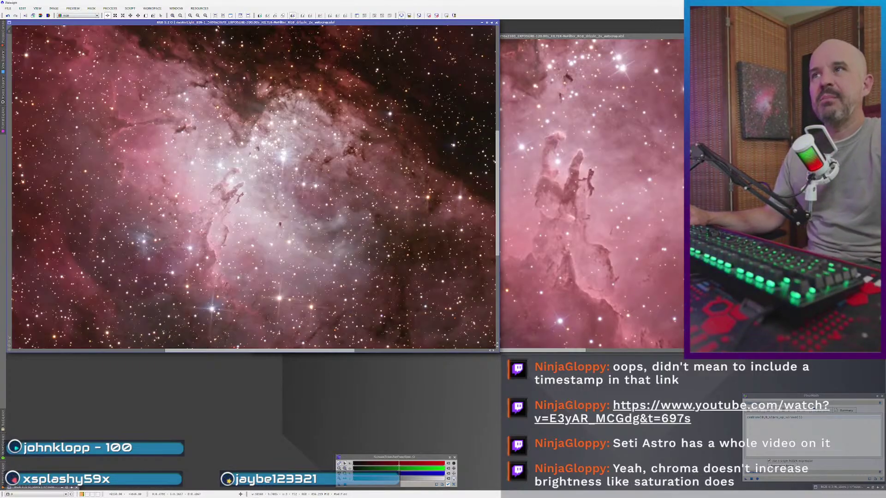
pyautogui.scroll(2, 332, 224)
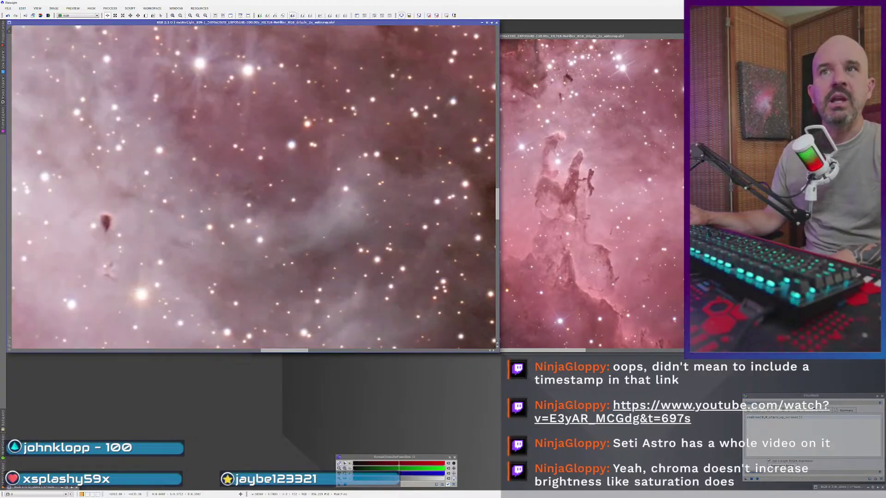
pyautogui.scroll(-4, 192, 243)
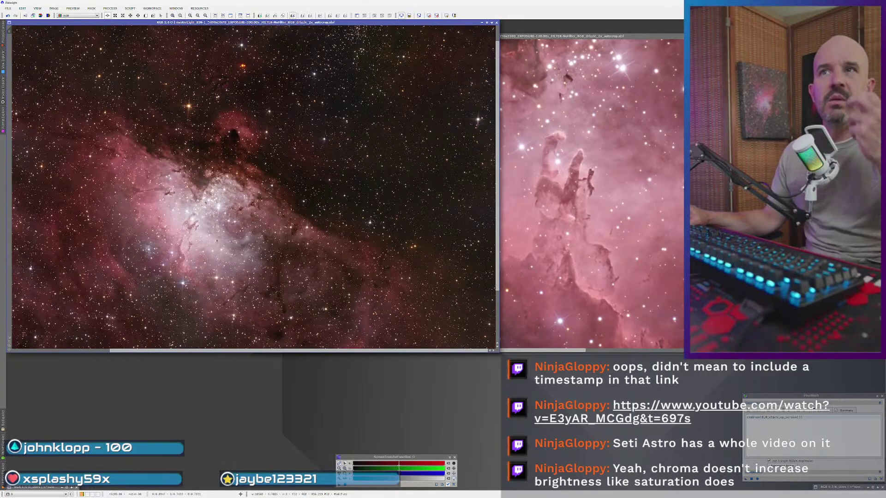
pyautogui.scroll(-1, 190, 243)
pyautogui.scroll(1, 251, 206)
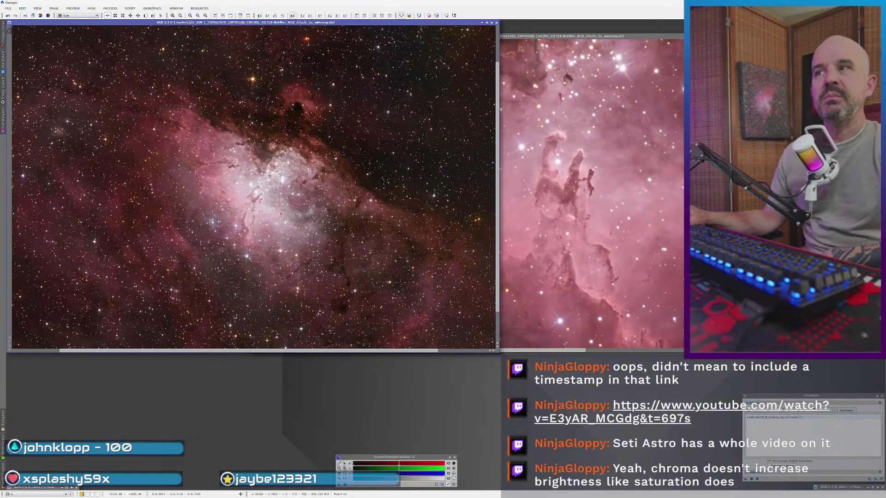
pyautogui.scroll(-1, 251, 213)
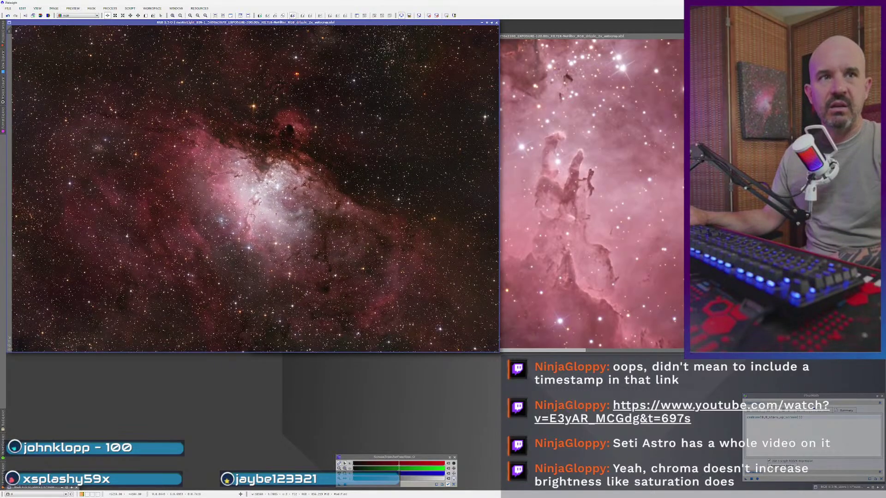
# - Compare the overall appearance of the closer-framed nebula with the full frame and core of the wider-framed one
pyautogui.click(587, 199)
pyautogui.scroll(-4, 587, 200)
pyautogui.scroll(2, 442, 212)
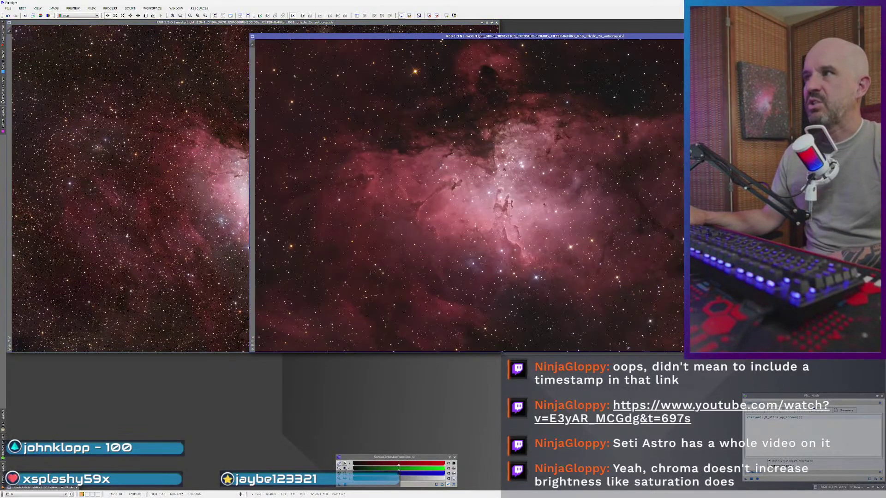
pyautogui.click(194, 224)
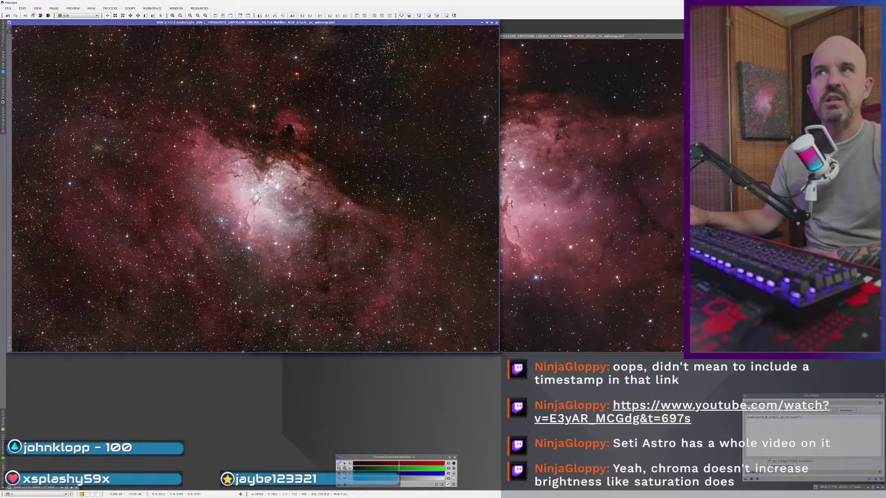
pyautogui.scroll(2, 264, 206)
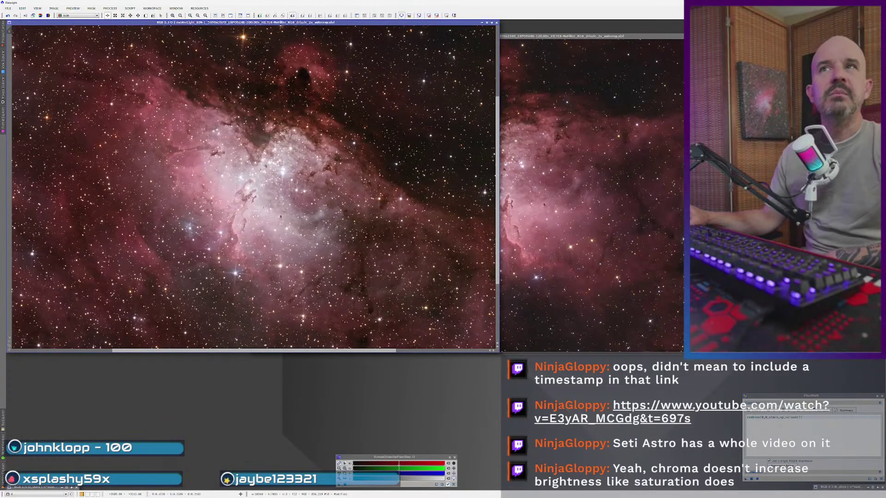
# - Undo the star blend on the wider-framed nebula
pyautogui.scroll(-1, 116, 151)
pyautogui.click(7, 15)
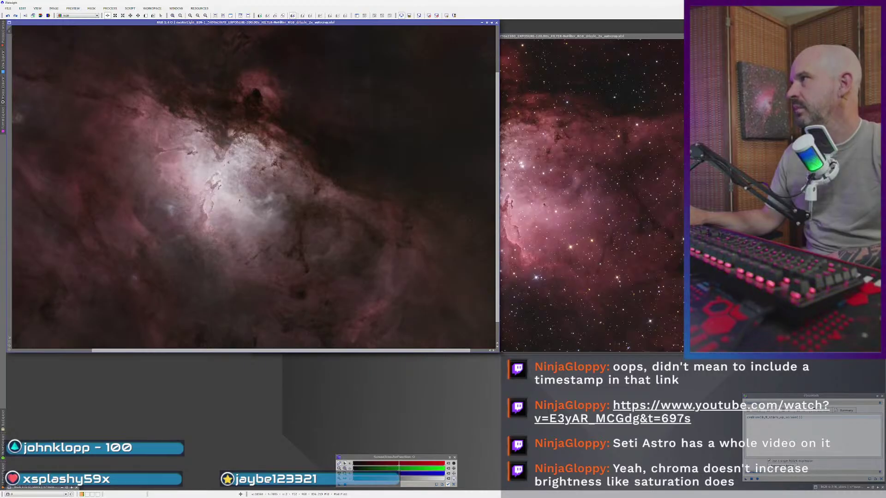
# - Preview a slightly raised green curve on the starless nebula, then reset the curve and close the curves tool and preview
pyautogui.hotkey('alt', 'c')
pyautogui.hotkey('alt', 'r')
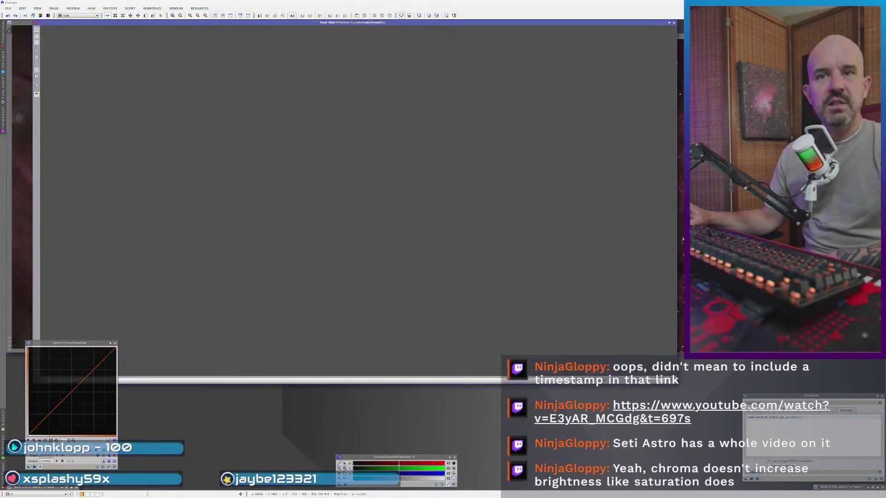
pyautogui.moveTo(68, 390); pyautogui.dragTo(68, 386)
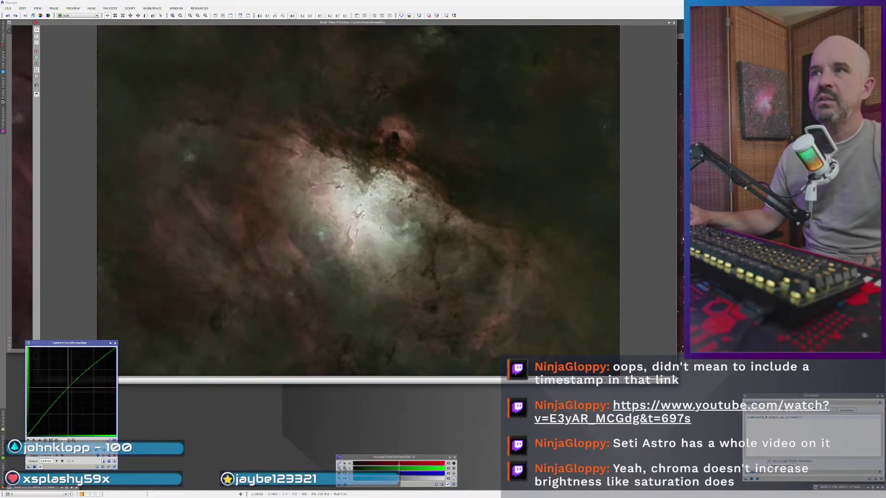
pyautogui.click(114, 467)
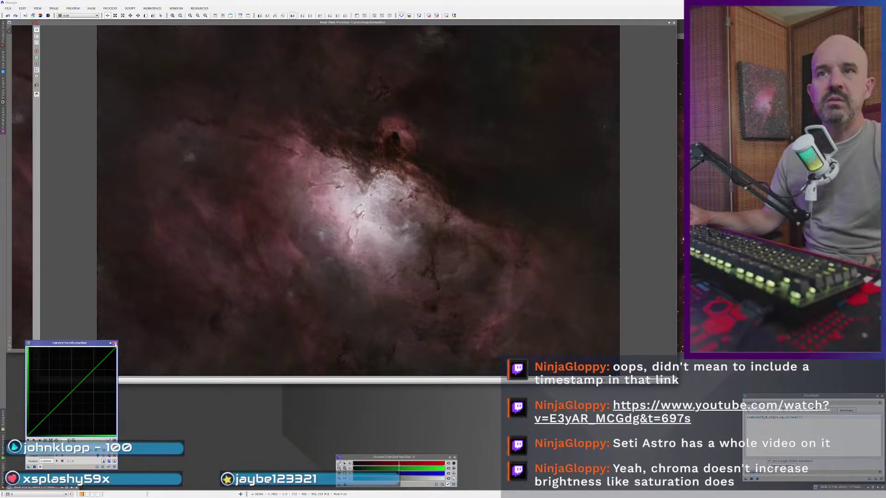
pyautogui.click(673, 23)
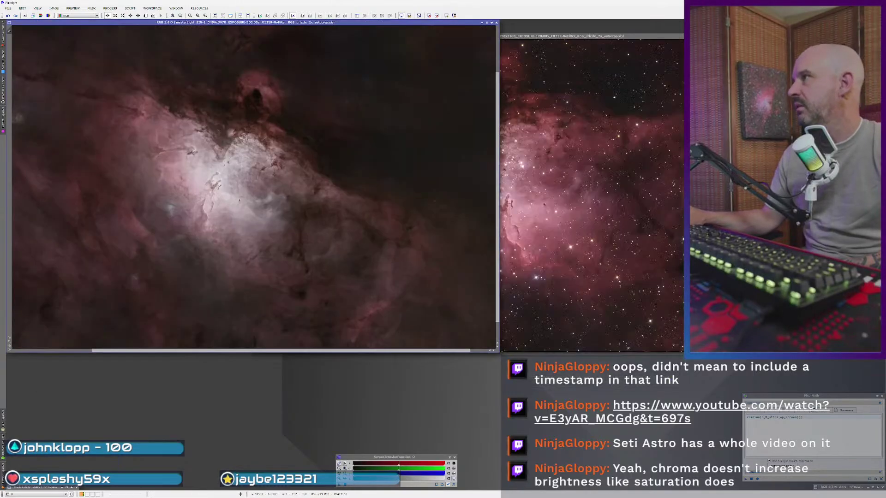
# - Preview a ColorSaturation curve on the starless nebula, anchoring both ends of the hue range and strongly raising the middle hues
pyautogui.click(127, 454)
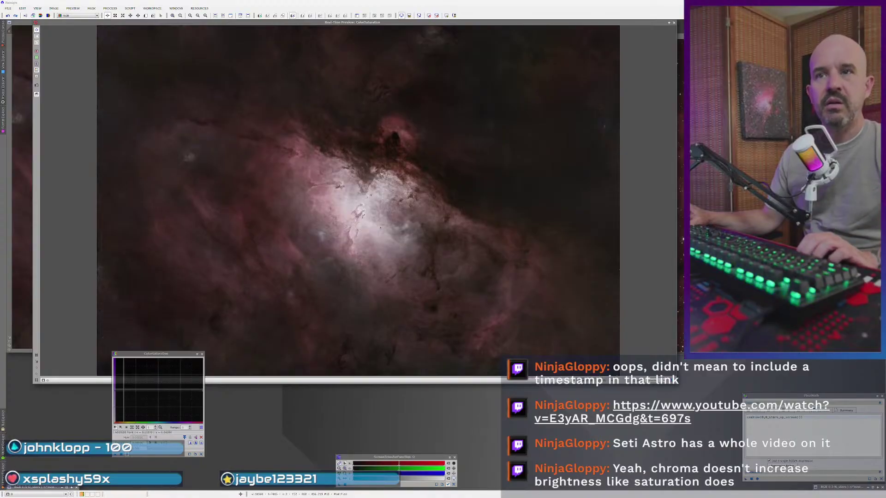
pyautogui.click(136, 390)
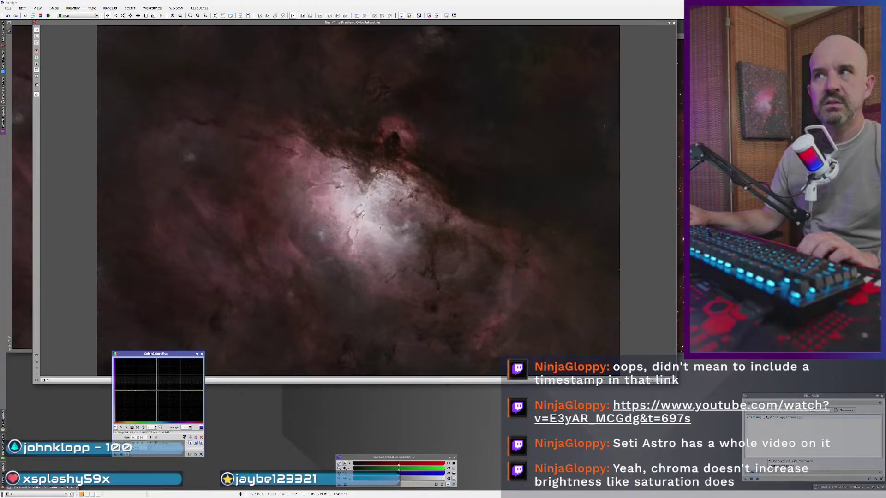
pyautogui.click(198, 391)
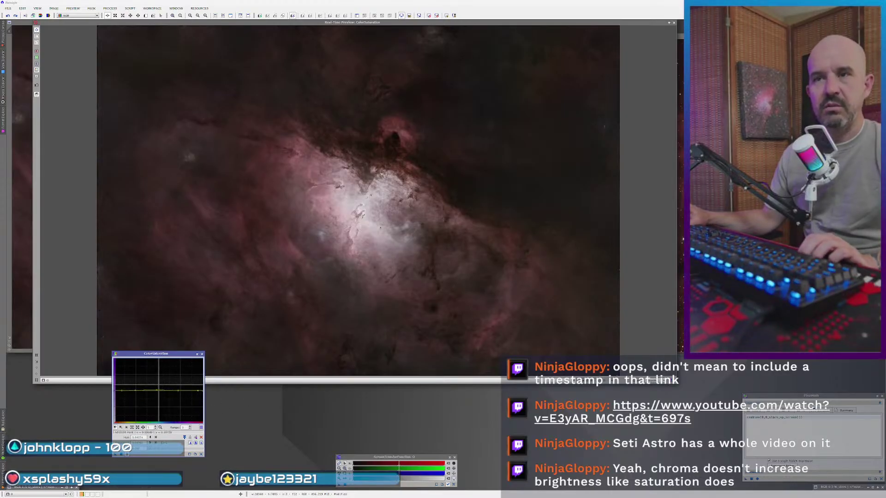
pyautogui.click(159, 367)
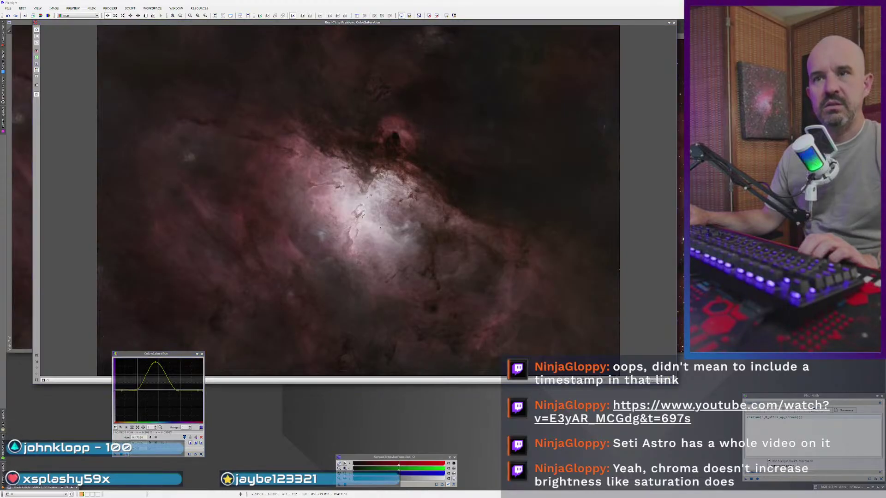
pyautogui.moveTo(155, 362)
pyautogui.mouseDown()
pyautogui.moveTo(148, 361)
pyautogui.moveTo(155, 363)
pyautogui.mouseUp()
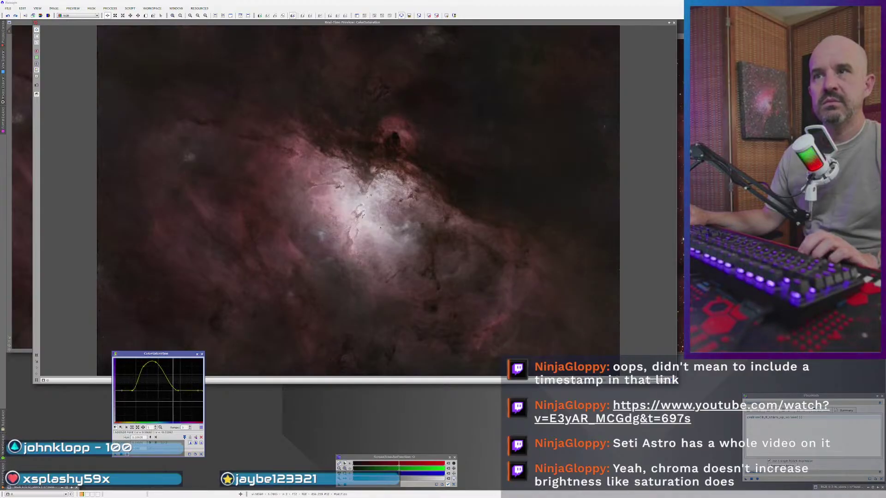
pyautogui.click(159, 363)
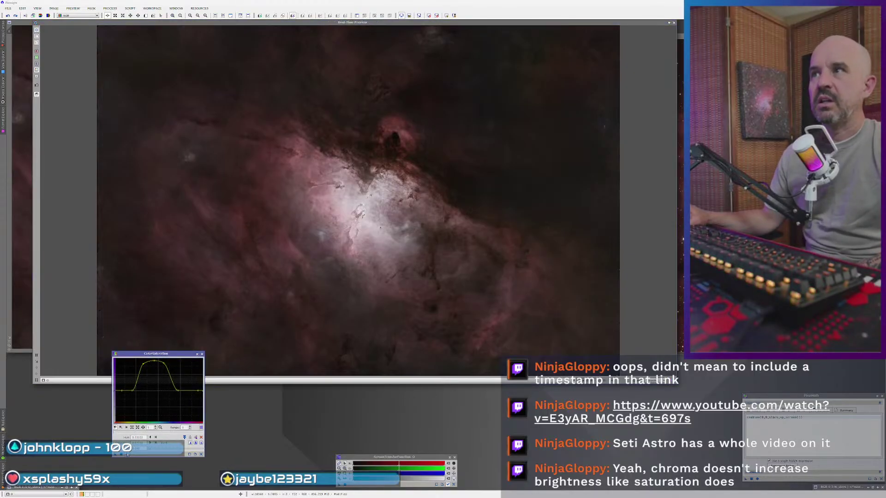
pyautogui.click(127, 454)
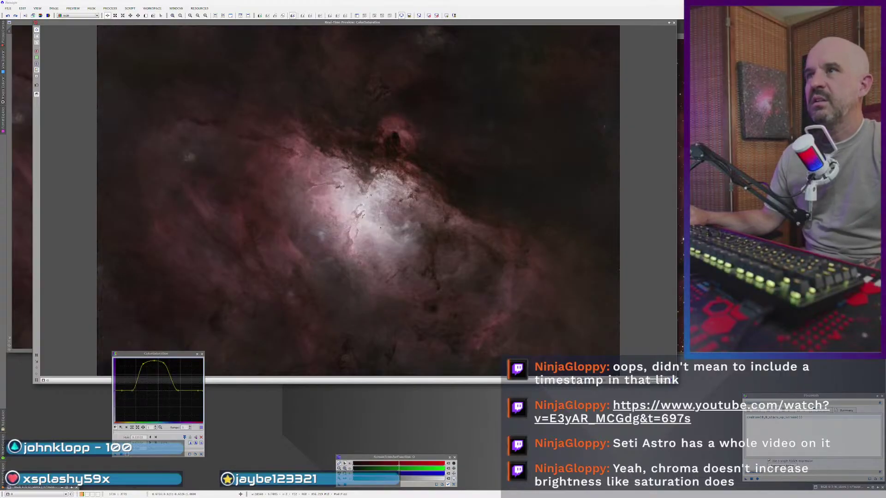
# - Steepen the far side of the raised saturation curve, reshape its plateau into a higher central peak, and toggle the real-time preview
pyautogui.moveTo(199, 390); pyautogui.dragTo(180, 392)
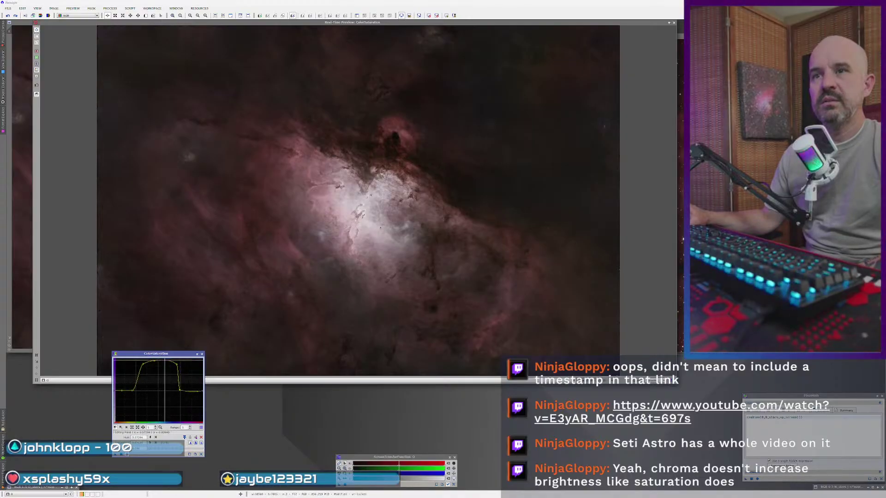
pyautogui.click(164, 361)
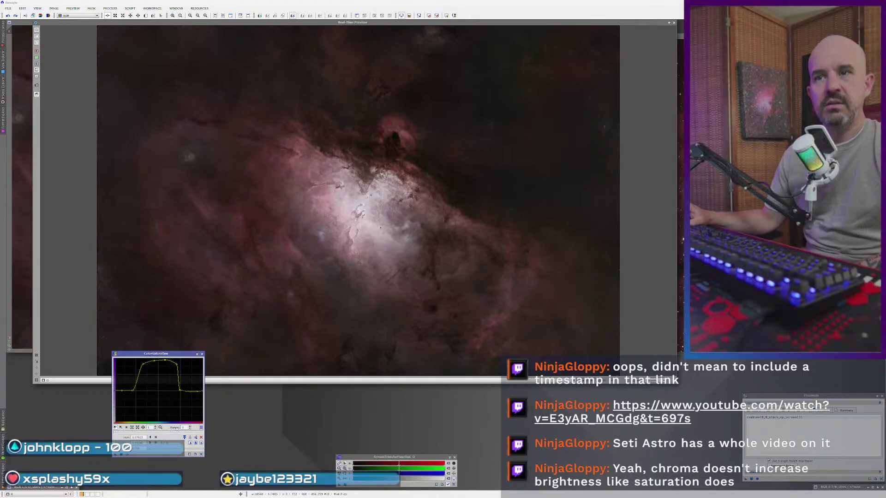
pyautogui.moveTo(157, 362)
pyautogui.mouseDown()
pyautogui.moveTo(156, 376)
pyautogui.moveTo(161, 359)
pyautogui.mouseUp()
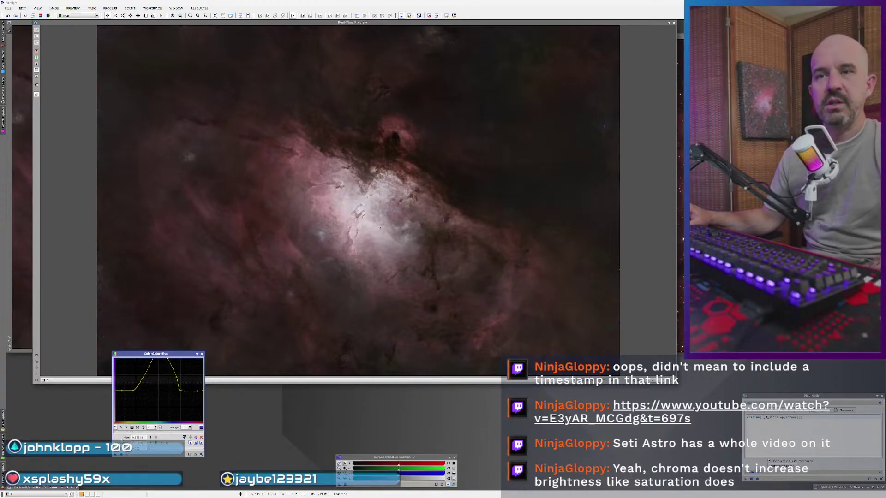
pyautogui.click(128, 456)
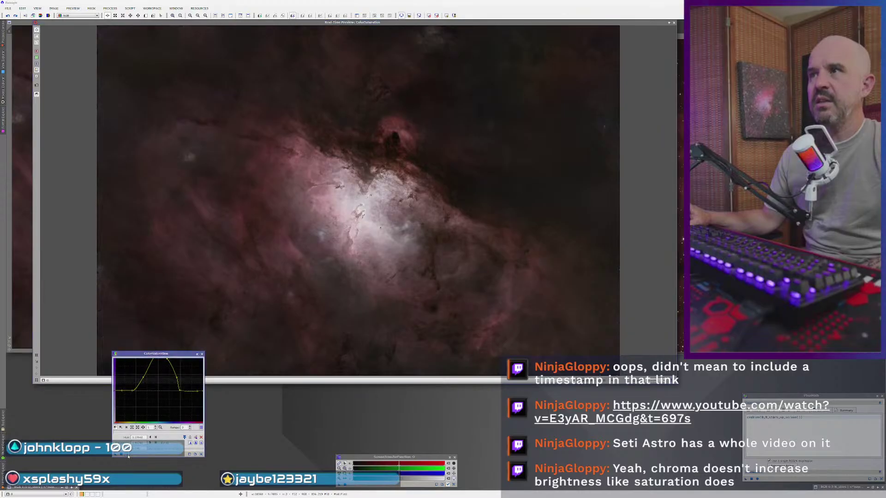
# - Stop the real-time preview and close the ColorSaturation tool without applying its curve
pyautogui.click(128, 456)
pyautogui.click(127, 455)
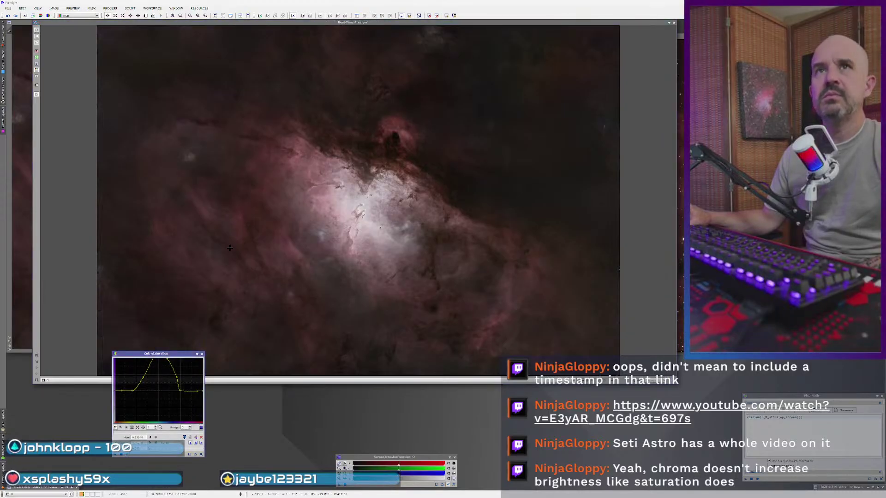
pyautogui.click(673, 22)
pyautogui.scroll(2, 200, 170)
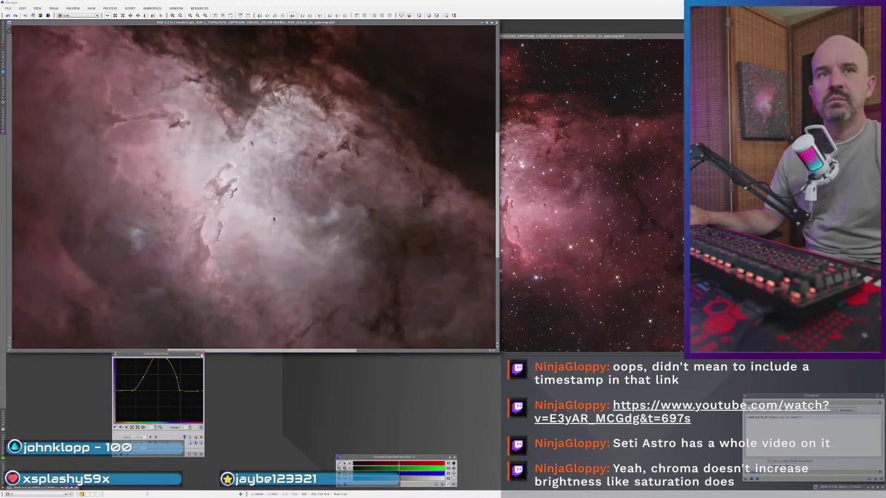
pyautogui.press('Escape')
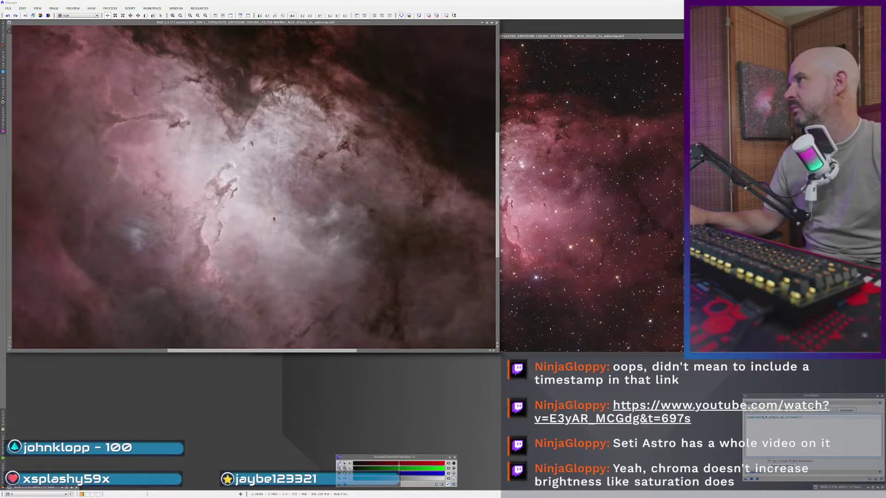
# - Preview a green curve on the starless wider-framed nebula, anchor its midtones, slightly raise its highlights, and apply it to the image
pyautogui.hotkey('ctrl', 'm')
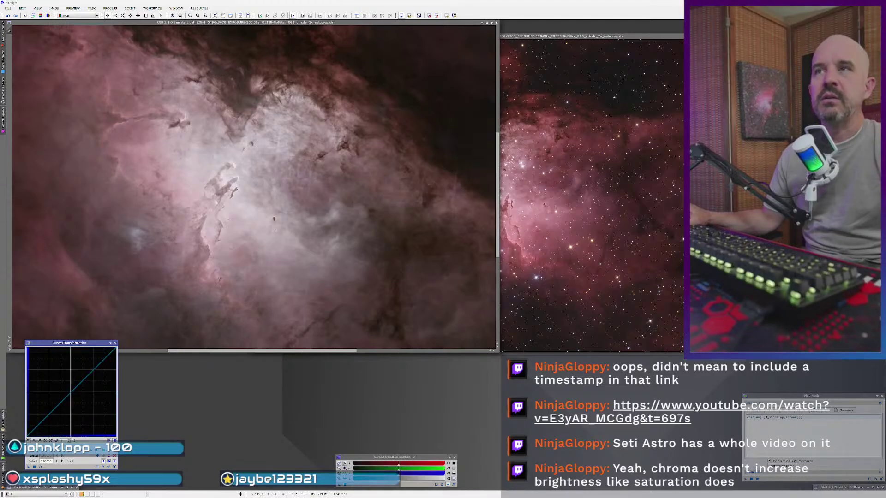
pyautogui.click(41, 467)
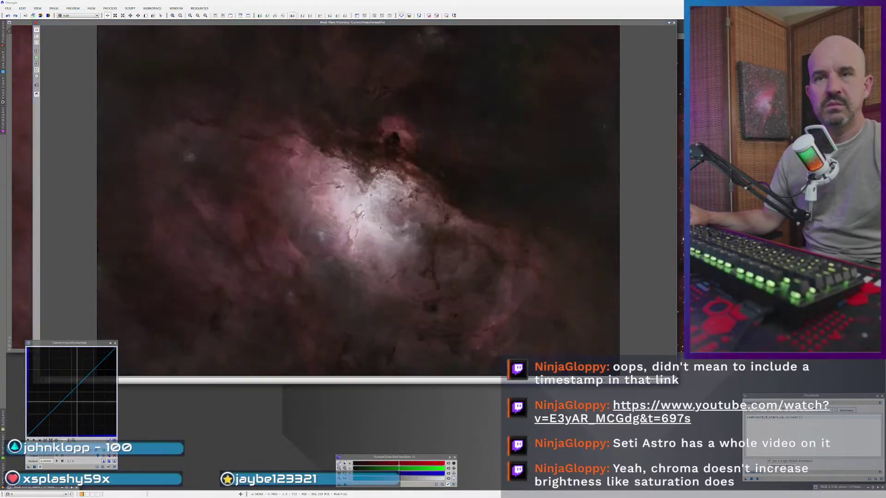
pyautogui.click(71, 393)
pyautogui.moveTo(69, 390); pyautogui.dragTo(70, 391)
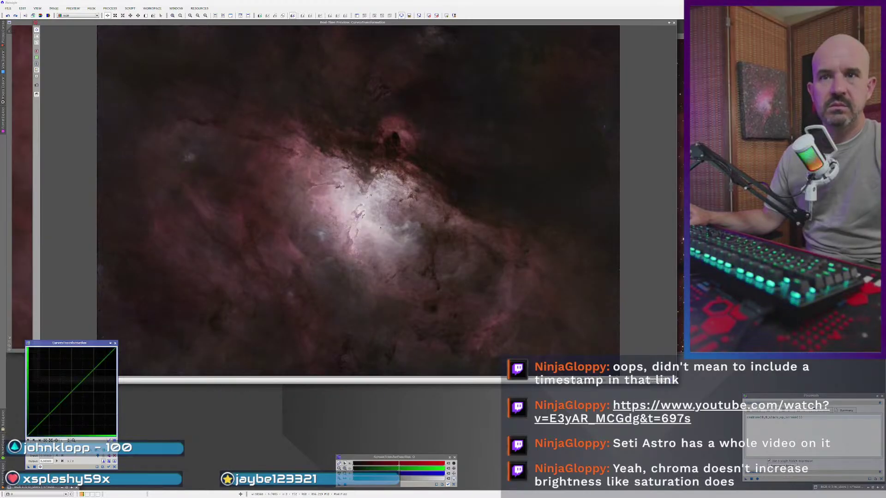
pyautogui.moveTo(91, 373)
pyautogui.mouseDown()
pyautogui.moveTo(99, 363)
pyautogui.moveTo(91, 370)
pyautogui.mouseUp()
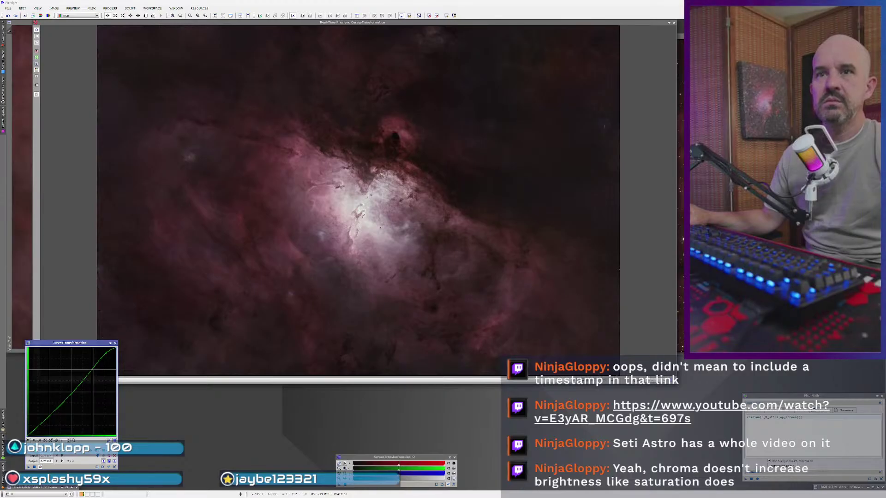
pyautogui.click(71, 391)
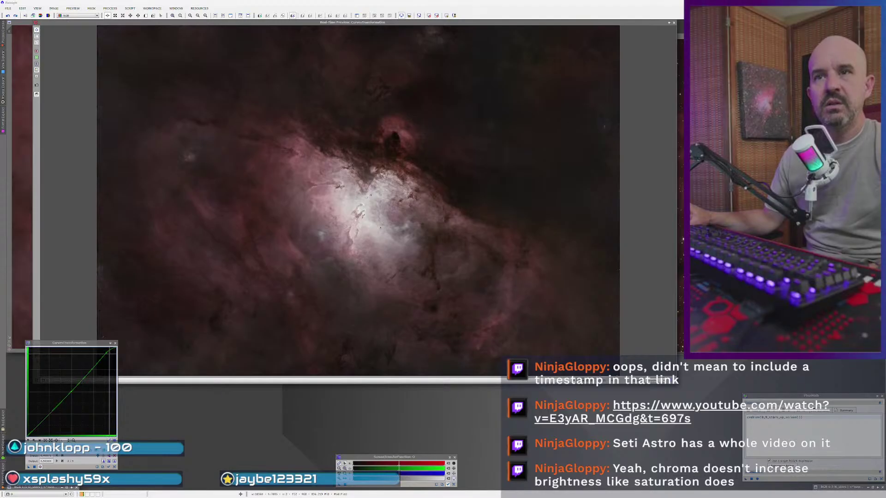
pyautogui.click(94, 367)
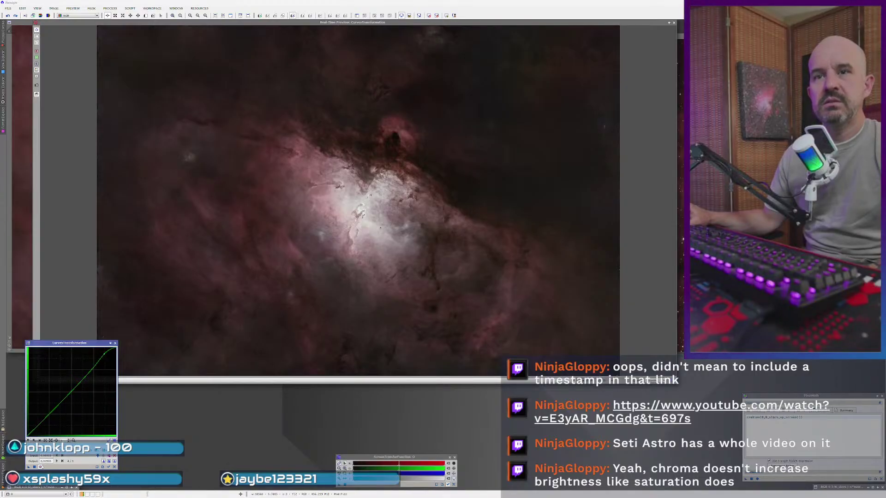
pyautogui.click(41, 467)
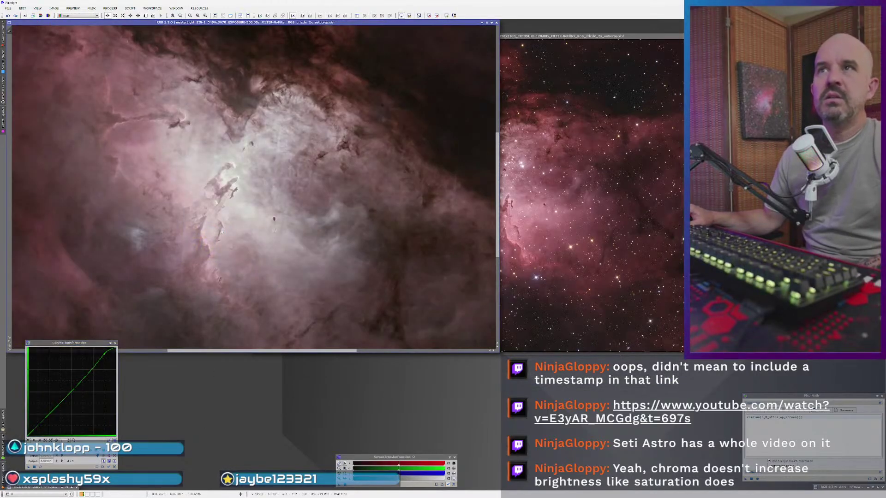
# - Inspect the color of the nebula's bright core and pillars up close, then reset the curves tool
pyautogui.scroll(1, 227, 188)
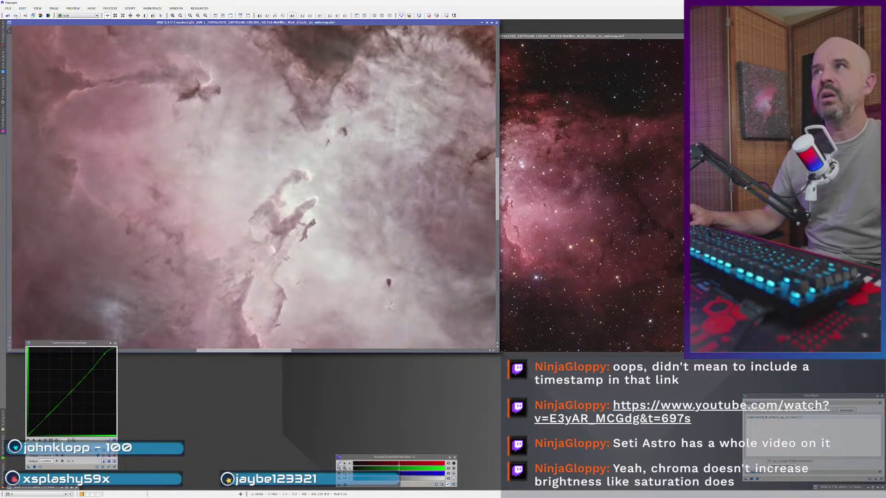
pyautogui.scroll(-2, 335, 270)
pyautogui.scroll(-1, 335, 270)
pyautogui.scroll(-1, 335, 270)
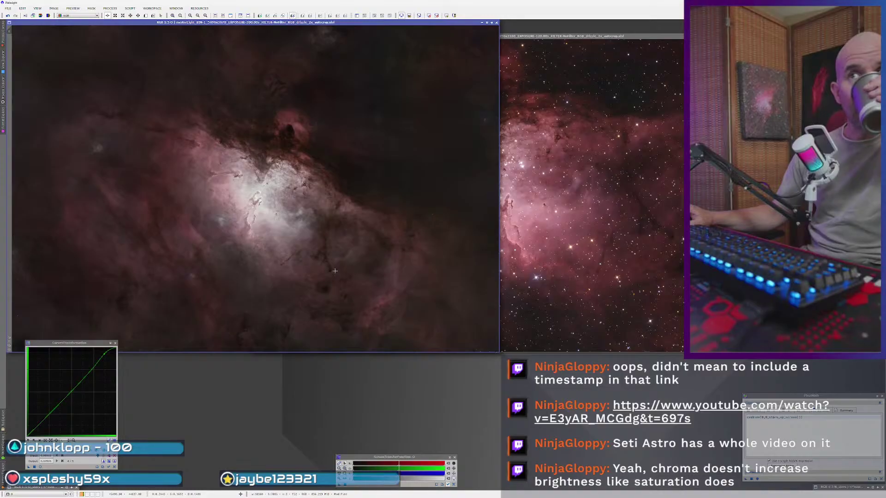
pyautogui.click(68, 468)
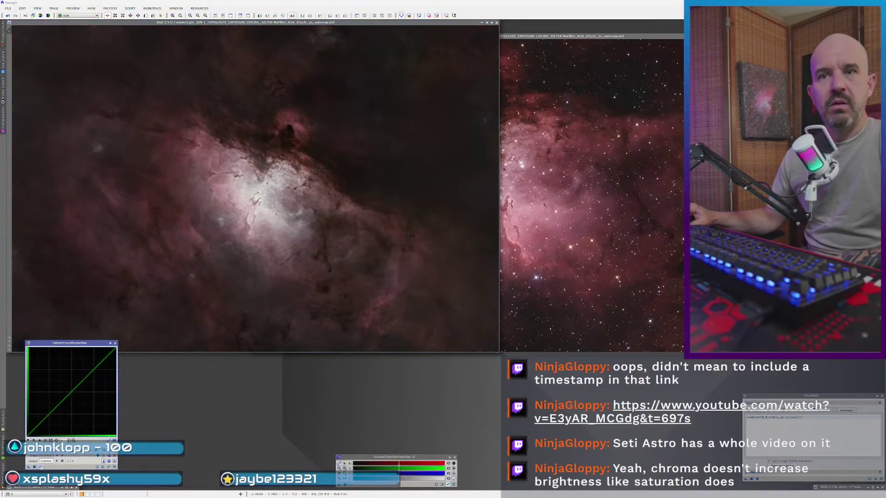
# - Preview a raised saturation curve on the wider-framed nebula, then a similarly raised chroma curve for comparison
pyautogui.click(40, 467)
pyautogui.moveTo(72, 392); pyautogui.dragTo(62, 386)
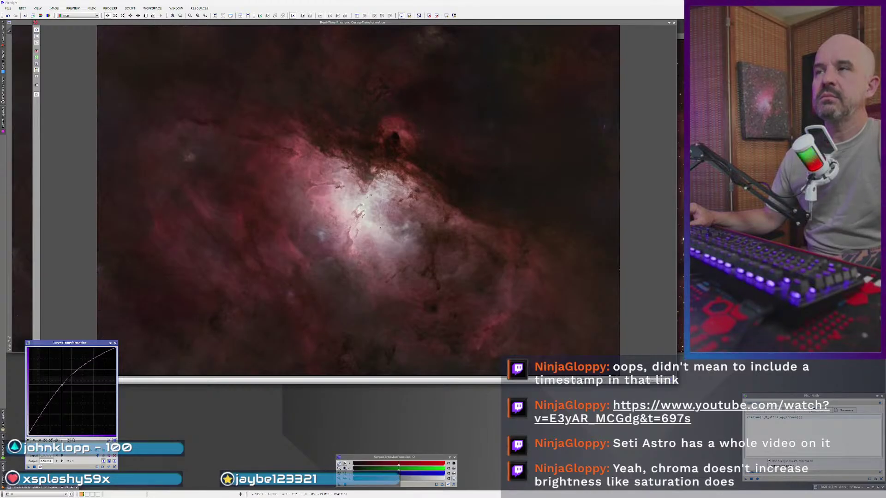
pyautogui.press('Delete')
pyautogui.moveTo(62, 400); pyautogui.dragTo(62, 386)
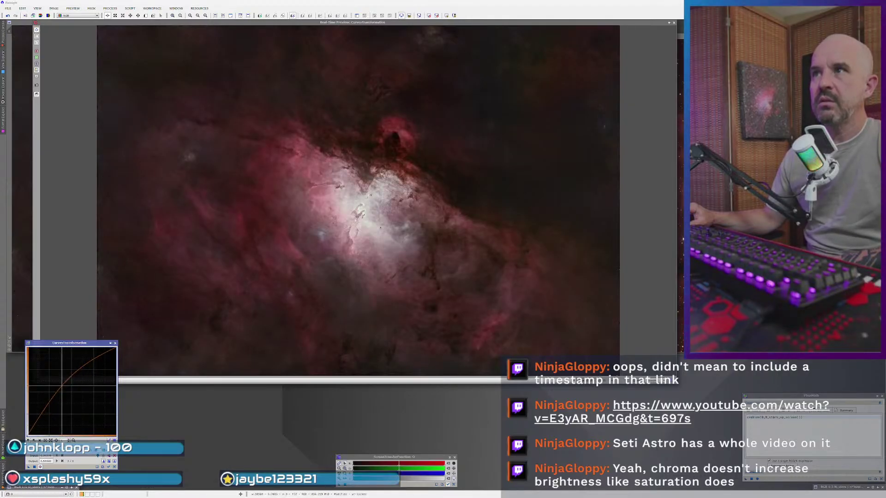
# - Raise the saturation curve in the lower midtones, apply it to the starless wider-framed nebula, and check the core up close
pyautogui.click(114, 462)
pyautogui.moveTo(68, 396); pyautogui.dragTo(63, 385)
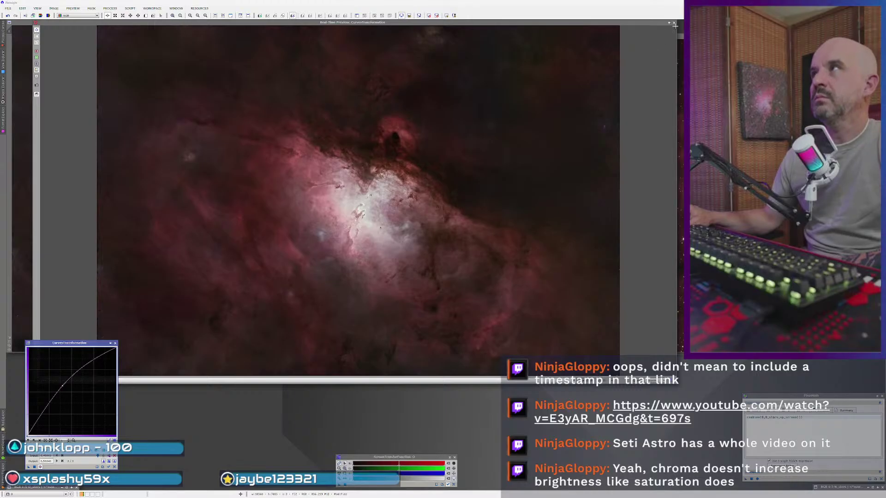
pyautogui.press('Escape')
pyautogui.moveTo(28, 467); pyautogui.dragTo(203, 278)
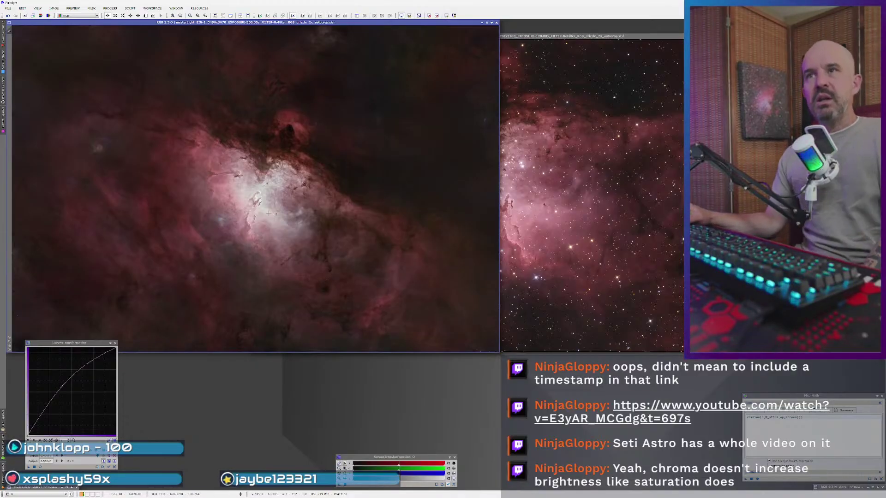
pyautogui.scroll(1, 258, 209)
pyautogui.scroll(1, 256, 205)
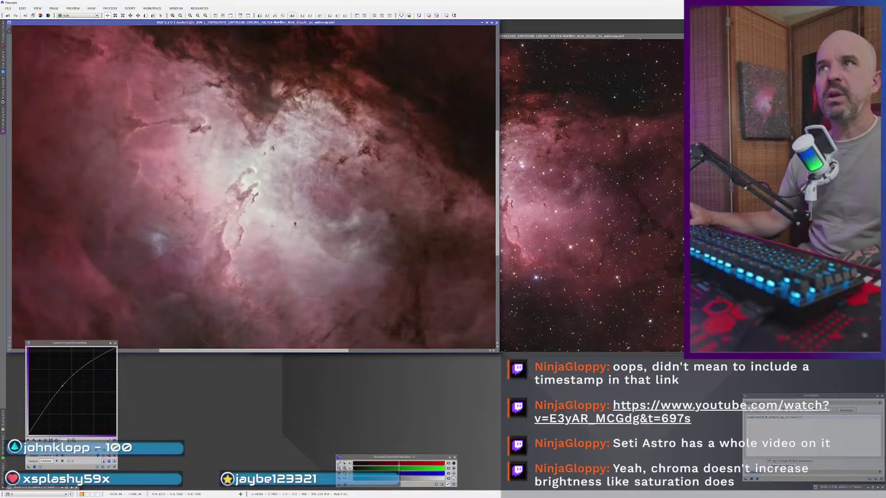
pyautogui.scroll(-3, 277, 236)
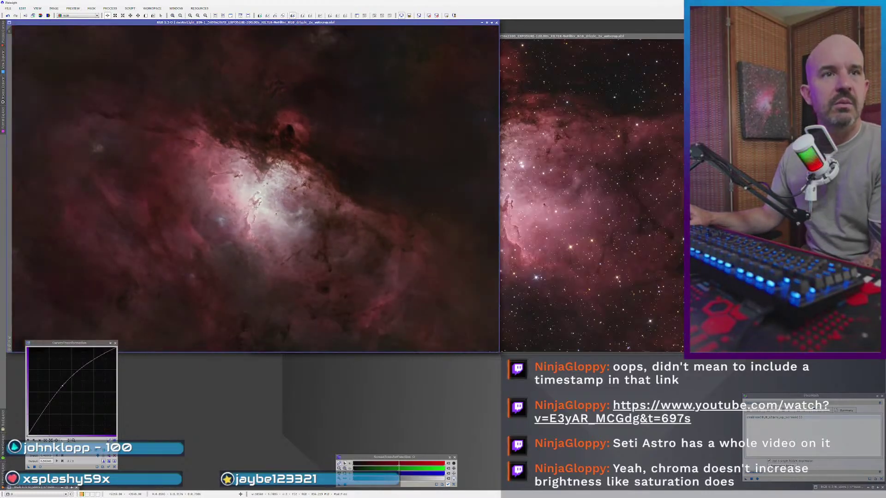
# - Close the curves tool, blend the stars back into the wider-framed nebula with PixelMath, and inspect the recombined image up close
pyautogui.hotkey('ctrl', 'Tab')
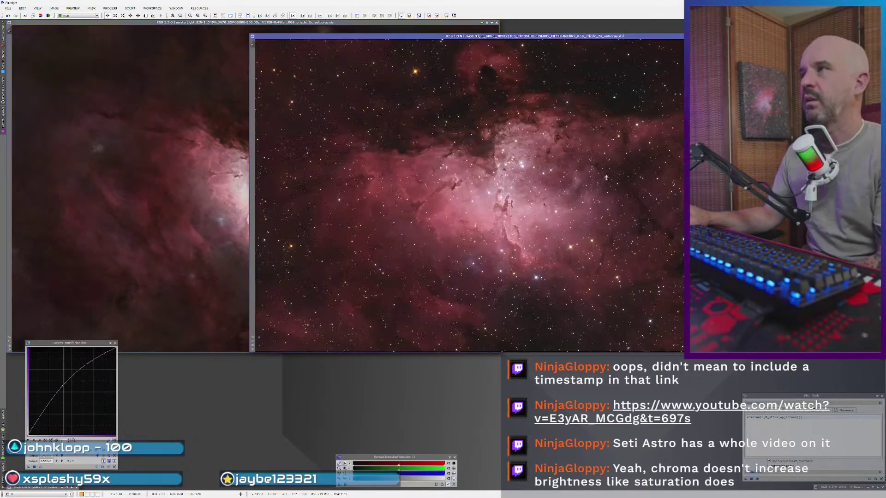
pyautogui.click(115, 344)
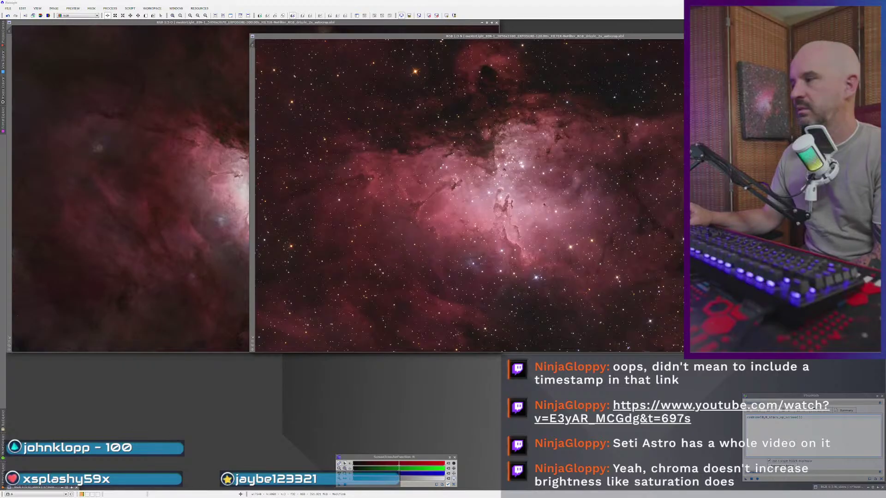
pyautogui.moveTo(746, 481); pyautogui.dragTo(341, 312)
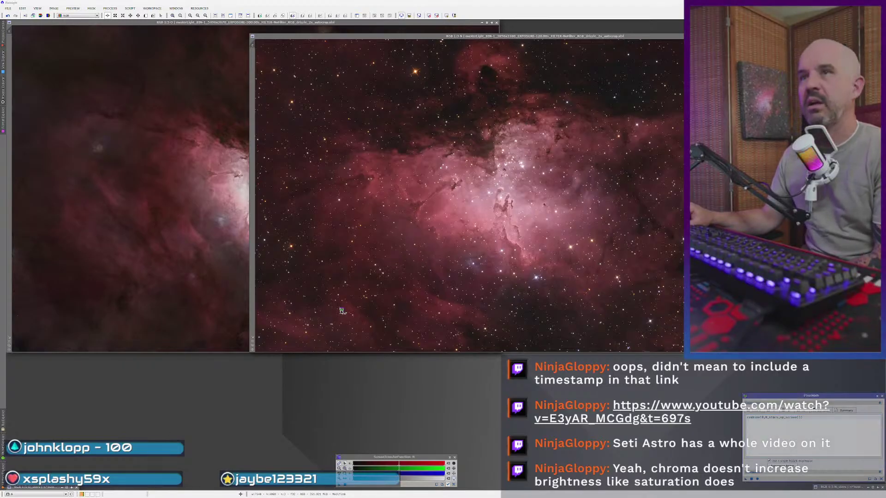
pyautogui.click(161, 262)
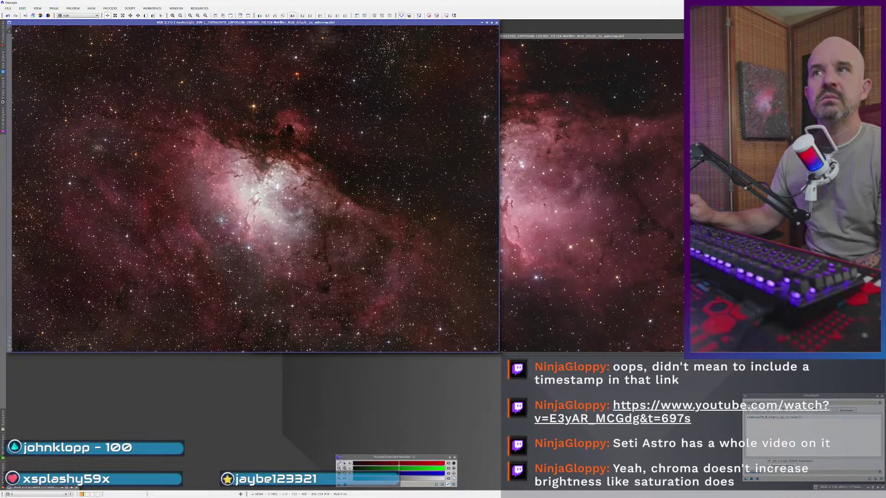
pyautogui.scroll(3, 245, 193)
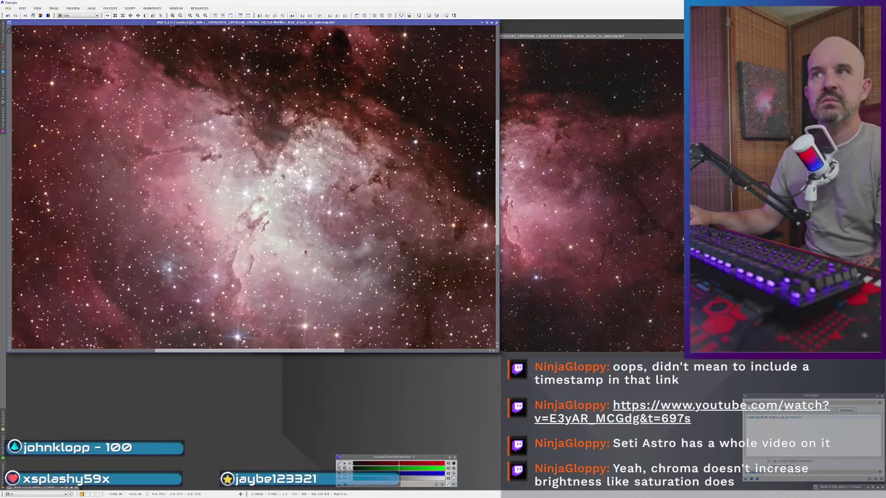
pyautogui.scroll(1, 271, 258)
pyautogui.scroll(-3, 270, 258)
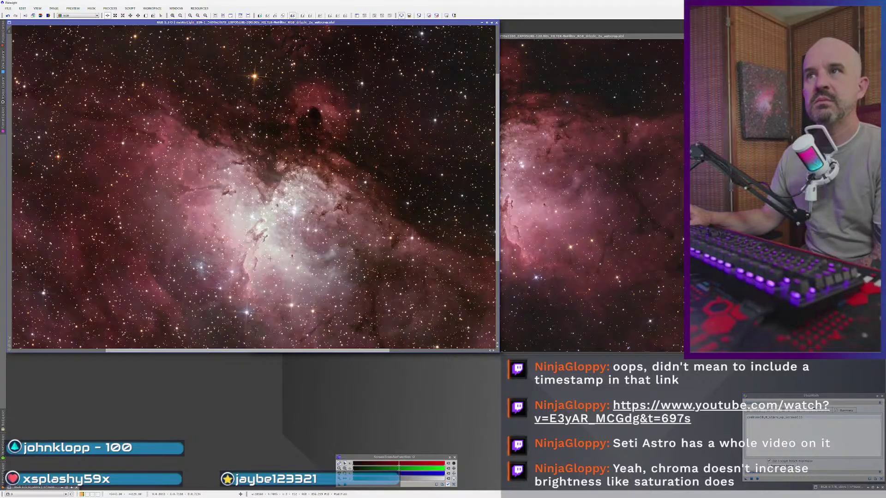
pyautogui.scroll(-1, 423, 259)
# - Undo the star blend and the last saturation boost on the closer-framed nebula, and move its window over the wider-framed image
pyautogui.click(585, 249)
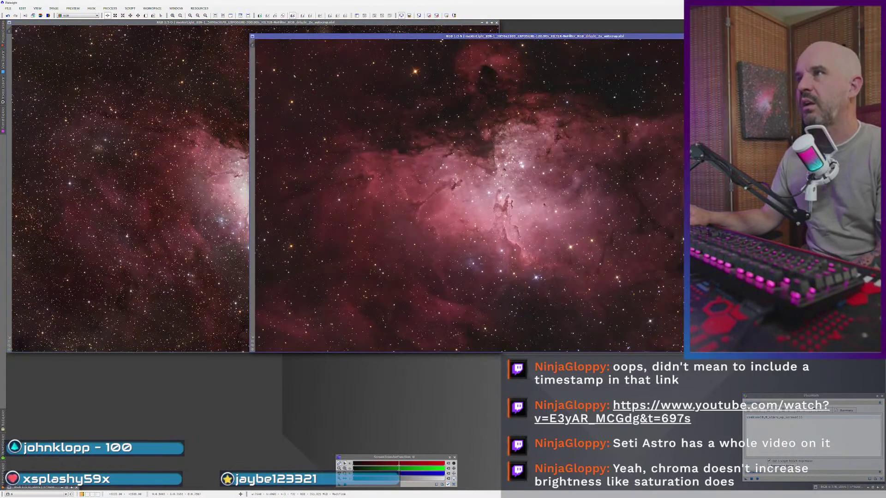
pyautogui.click(8, 16)
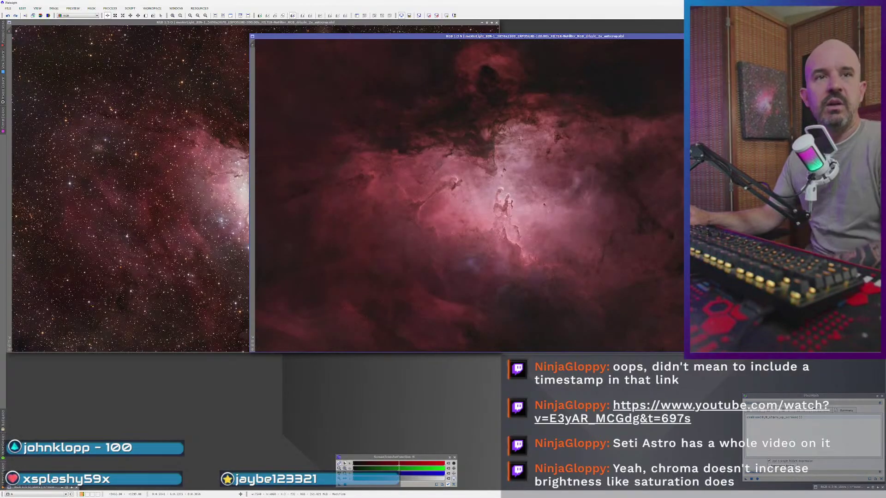
pyautogui.moveTo(503, 37); pyautogui.dragTo(487, 33)
pyautogui.moveTo(231, 340); pyautogui.dragTo(176, 345)
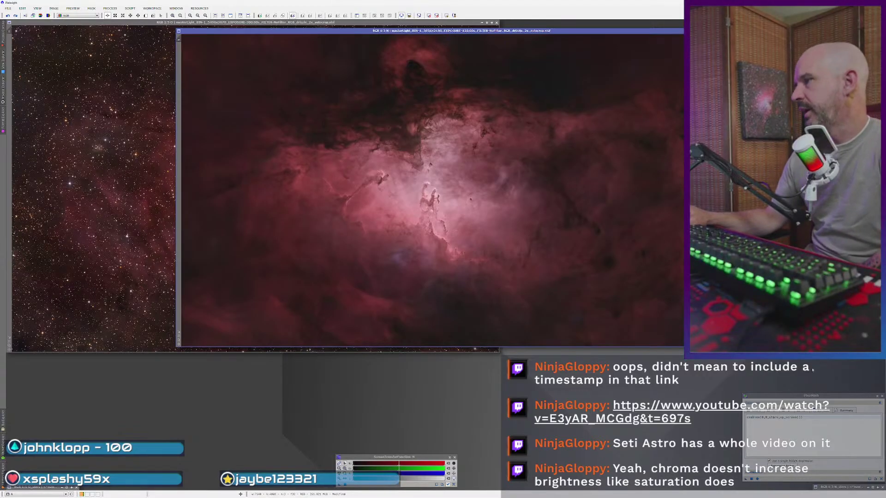
pyautogui.click(741, 478)
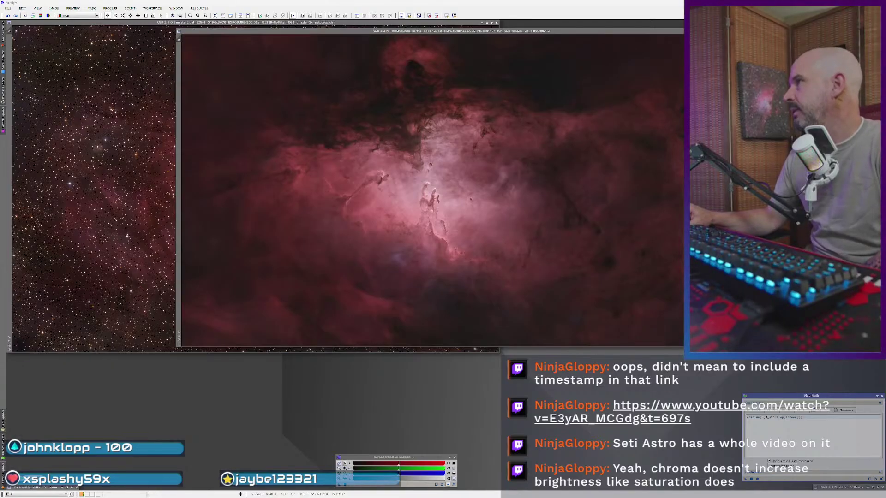
pyautogui.click(561, 174)
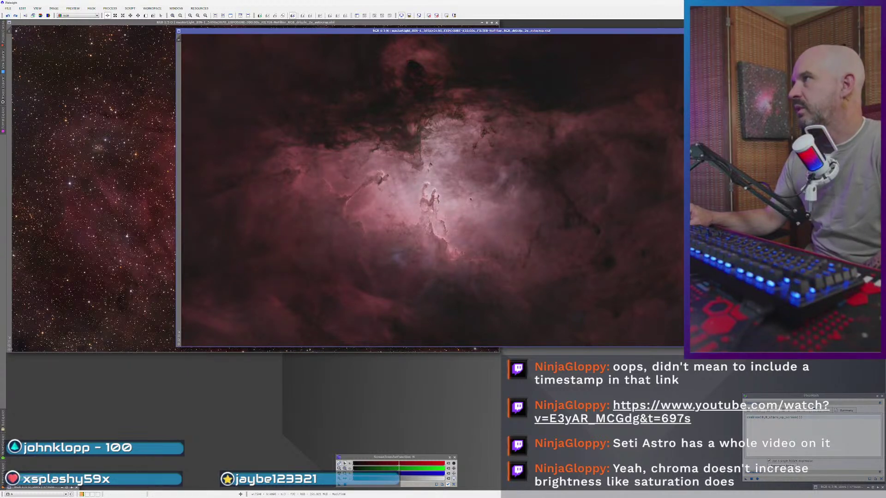
# - Open CurvesTransformation with a real-time preview of the closer-framed starless nebula and raise the green curve in the highlights, anchoring the midtones
pyautogui.hotkey('ctrl', 'm')
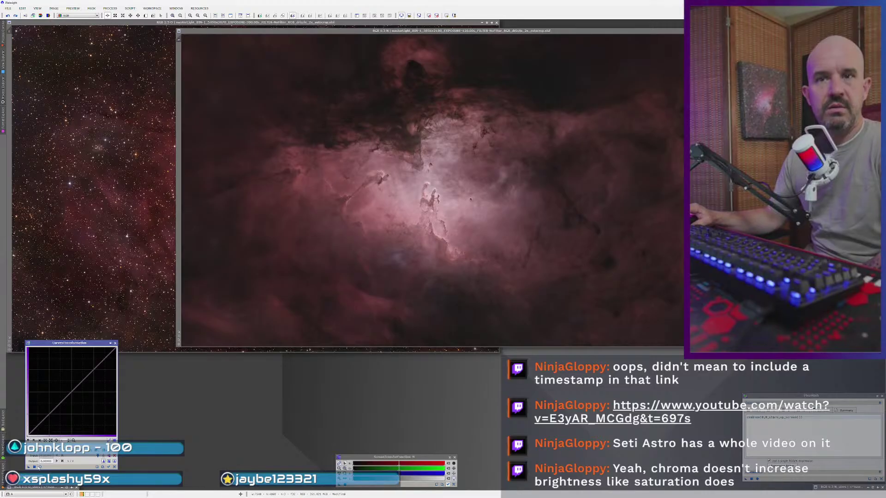
pyautogui.hotkey('ctrl', 'r')
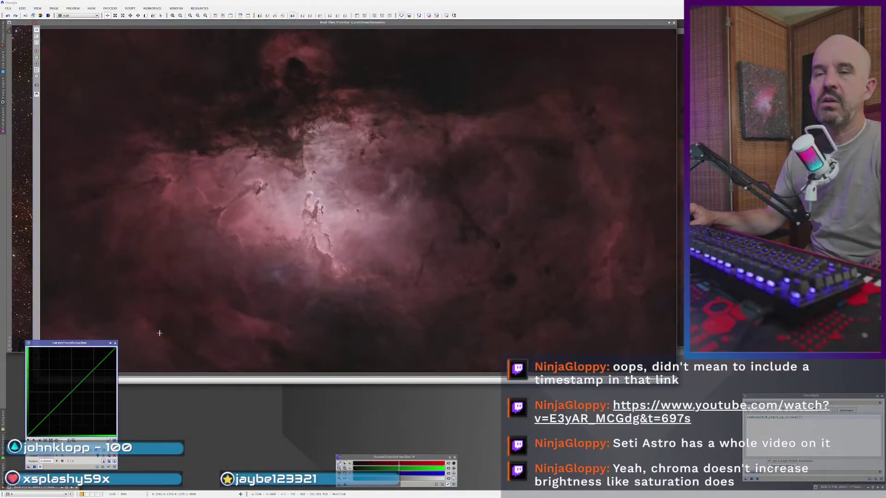
pyautogui.click(71, 391)
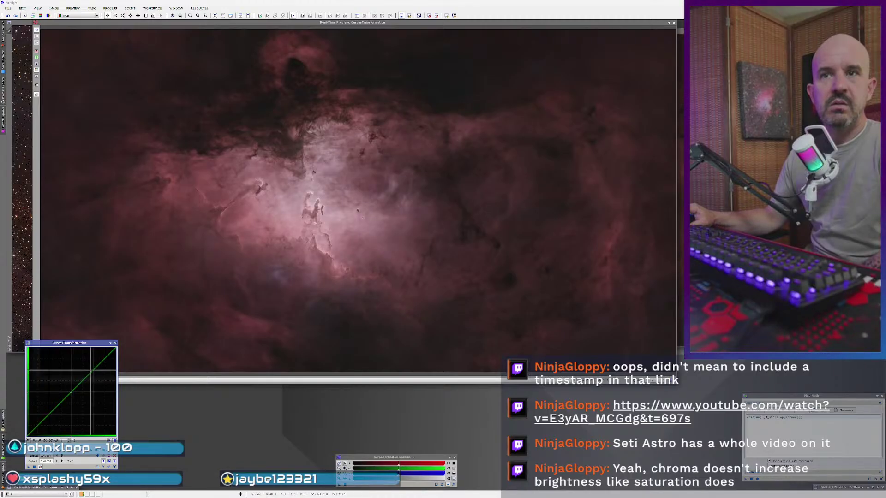
pyautogui.click(106, 358)
pyautogui.click(107, 353)
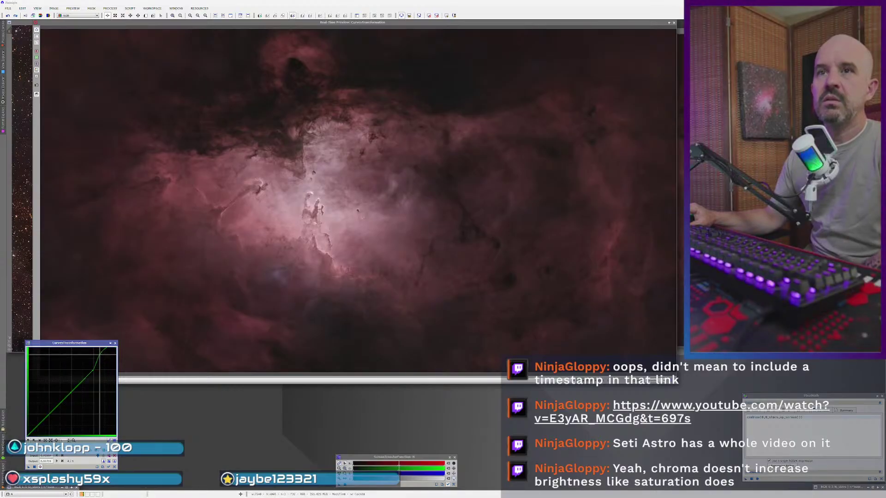
pyautogui.moveTo(100, 355); pyautogui.dragTo(90, 365)
pyautogui.click(49, 414)
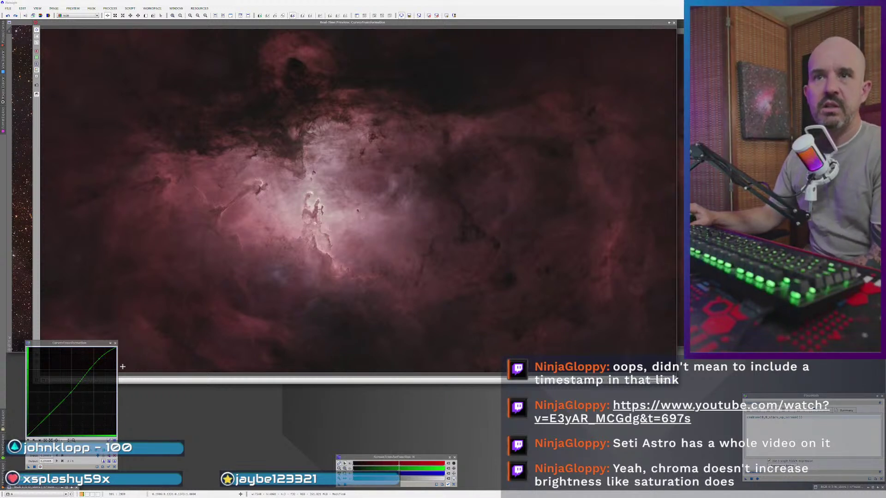
pyautogui.moveTo(100, 357); pyautogui.dragTo(99, 356)
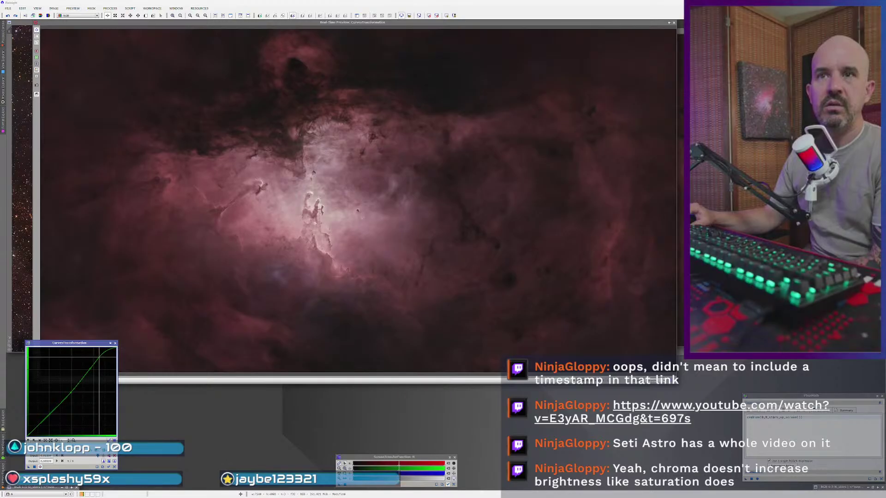
pyautogui.moveTo(97, 359)
pyautogui.mouseDown()
pyautogui.moveTo(90, 364)
pyautogui.moveTo(98, 369)
pyautogui.mouseUp()
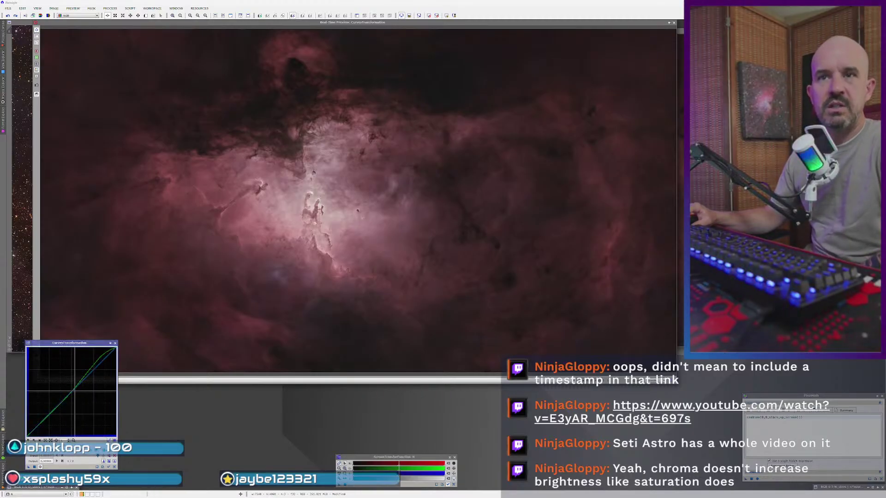
# - Try raising the blue curve's highlights to match the green curve, compare the preview with the original, and reset the curves
pyautogui.click(50, 414)
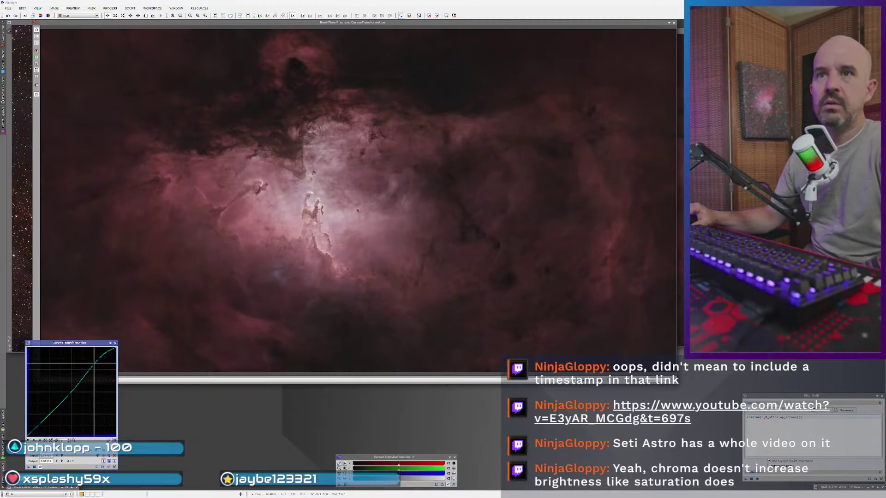
pyautogui.moveTo(94, 364); pyautogui.dragTo(94, 364)
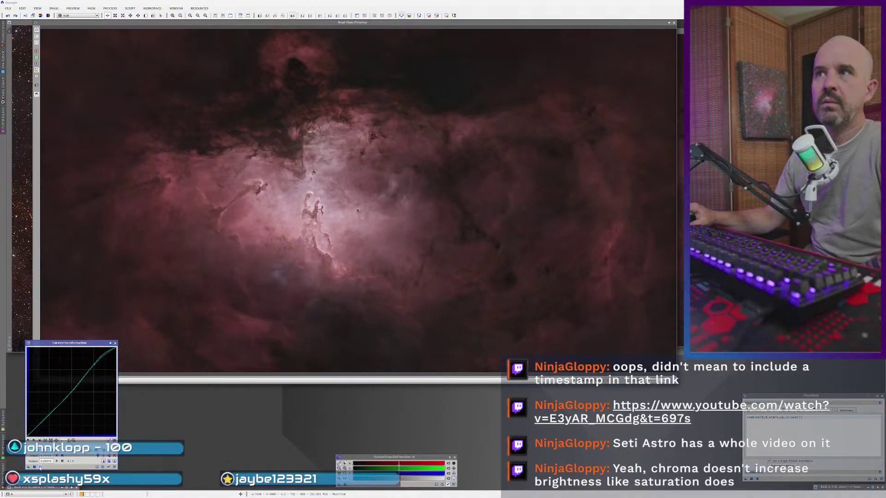
pyautogui.click(40, 467)
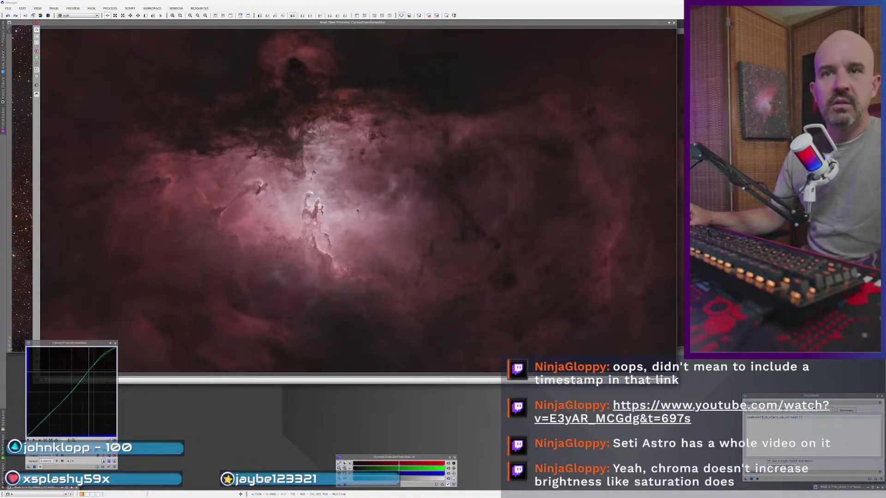
pyautogui.moveTo(91, 369); pyautogui.dragTo(90, 364)
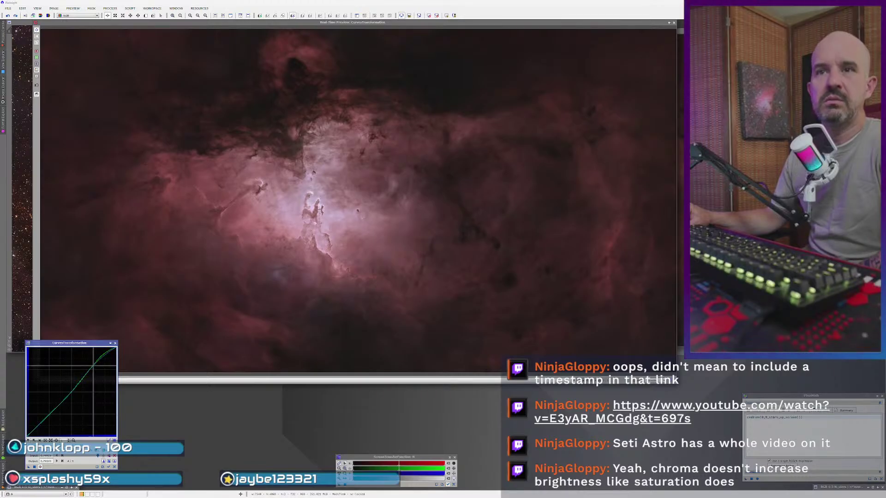
pyautogui.click(113, 467)
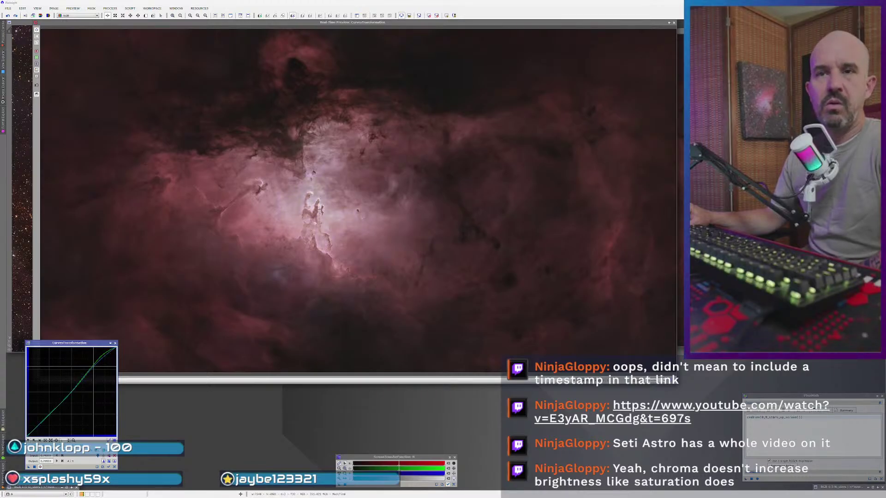
pyautogui.click(109, 461)
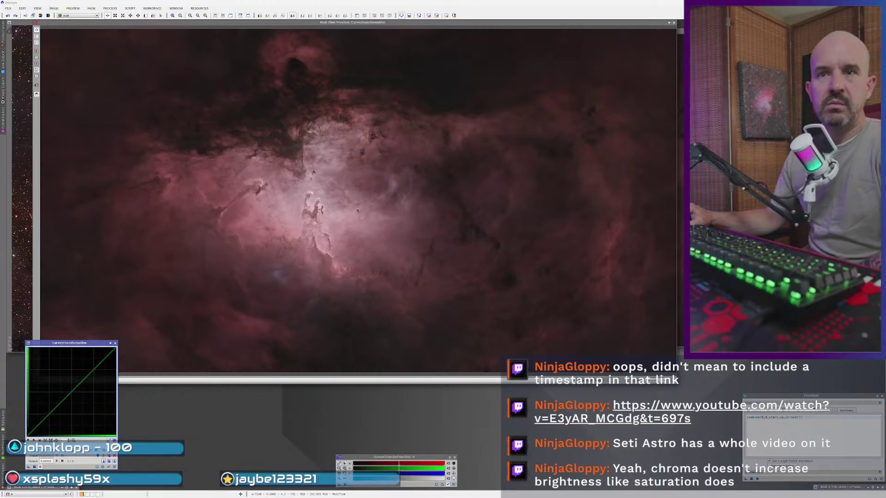
# - Try lifting the green curve from various midtone and highlight points in the preview, and reset it
pyautogui.moveTo(65, 398); pyautogui.dragTo(48, 415)
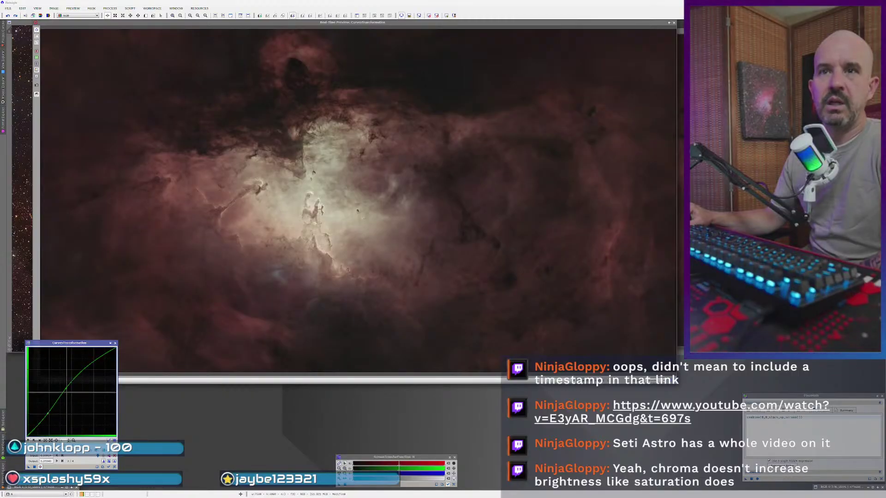
pyautogui.click(63, 394)
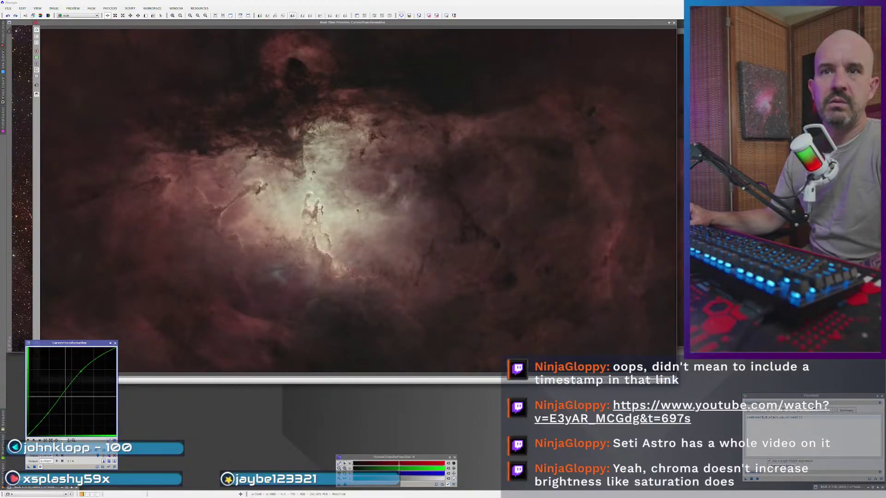
pyautogui.moveTo(65, 395); pyautogui.dragTo(61, 400)
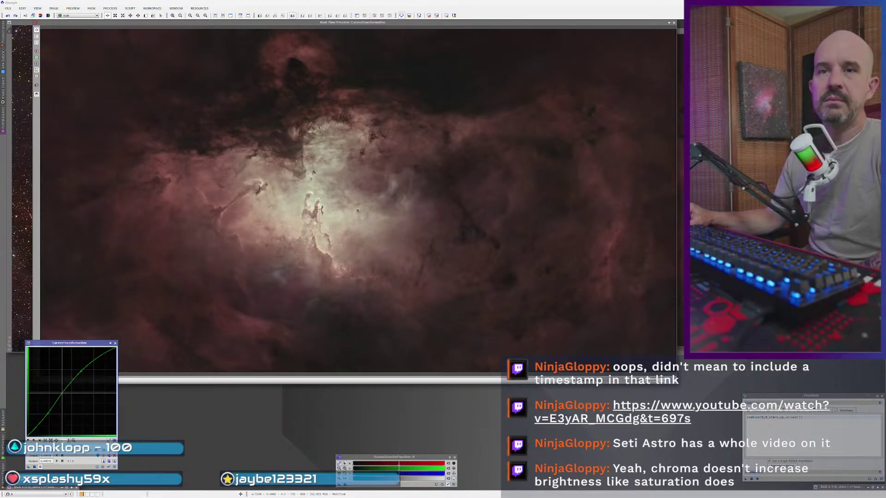
pyautogui.moveTo(62, 397); pyautogui.dragTo(71, 392)
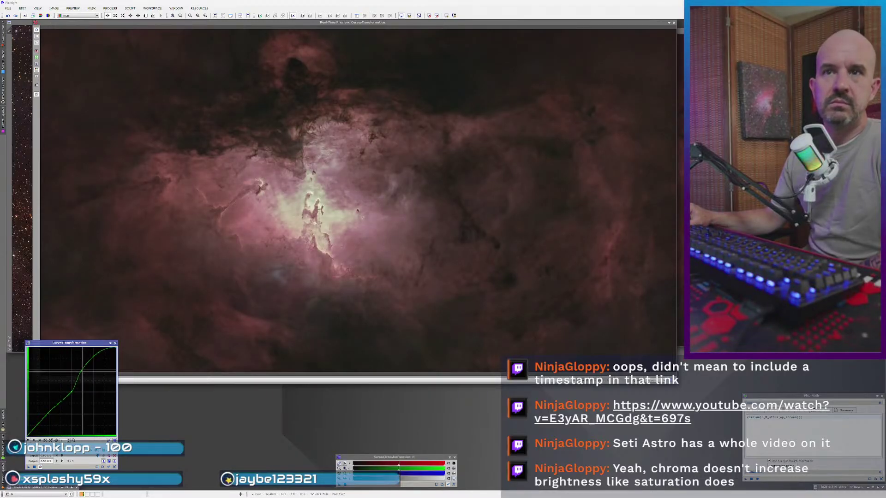
pyautogui.click(97, 361)
pyautogui.click(114, 467)
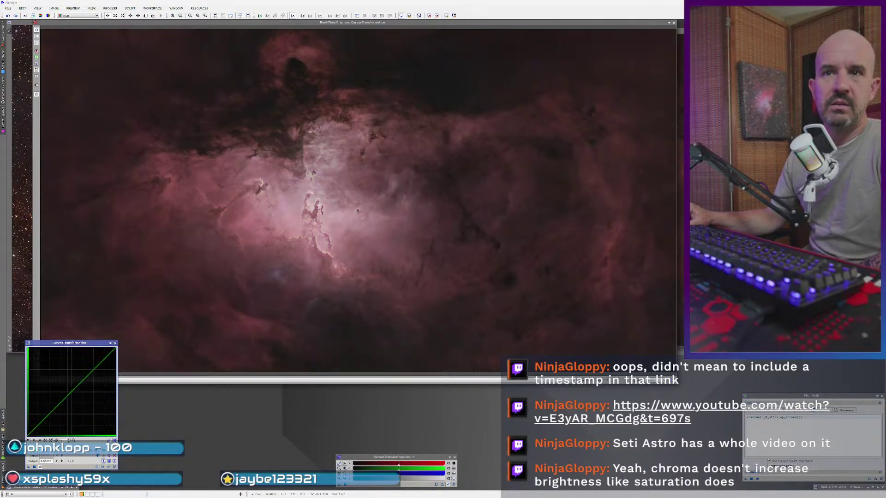
# - Try raising the green curve's highlights with the shadows anchored, shift its midtone point up and down, and clear the adjustment
pyautogui.click(50, 415)
pyautogui.click(88, 377)
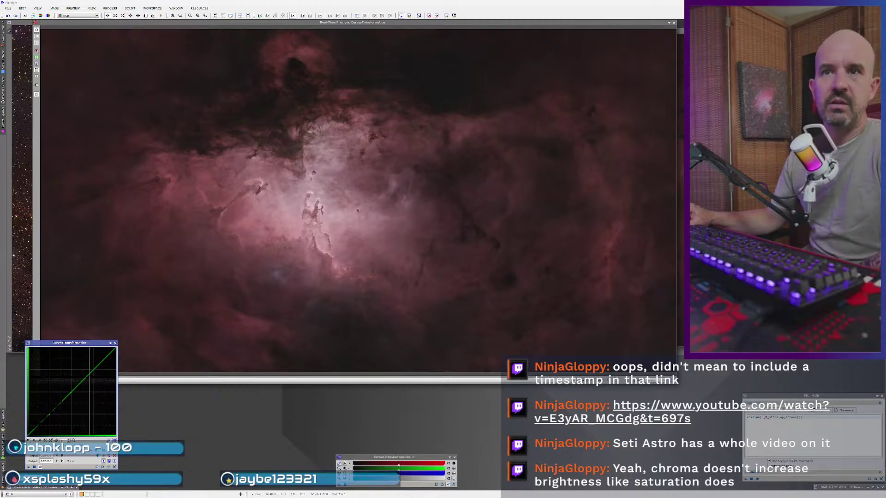
pyautogui.moveTo(92, 370); pyautogui.dragTo(89, 367)
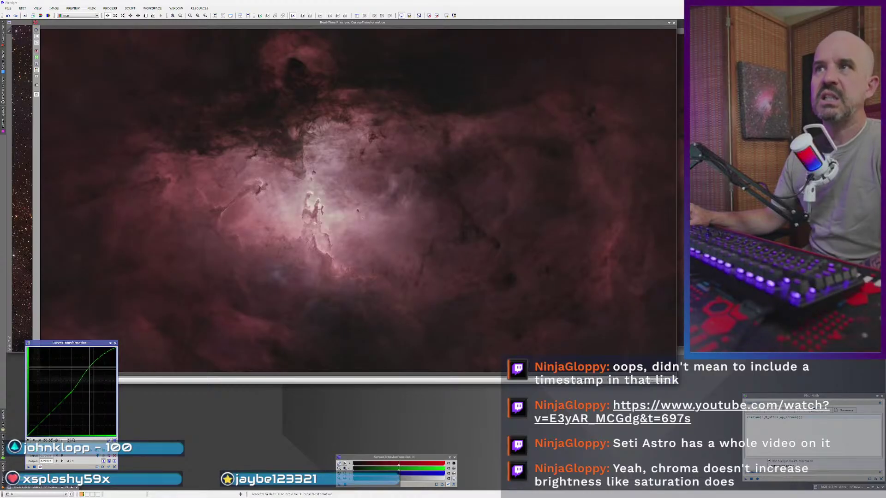
pyautogui.click(72, 390)
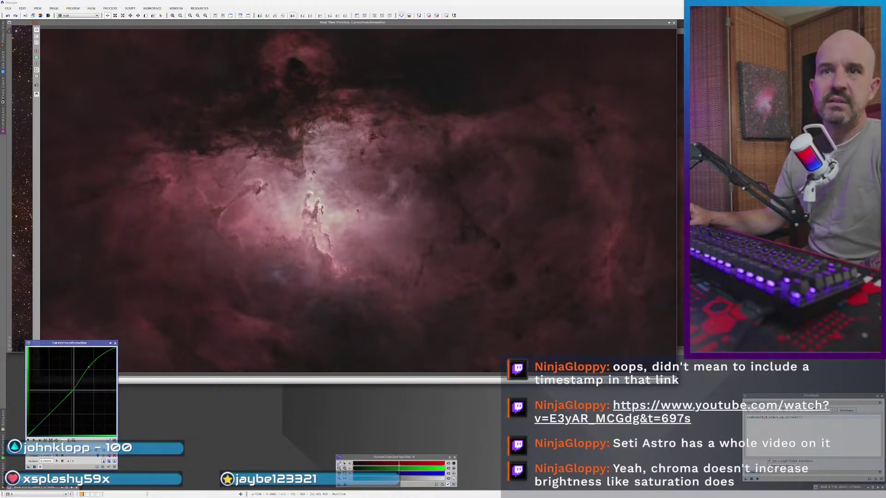
pyautogui.moveTo(73, 389); pyautogui.dragTo(76, 384)
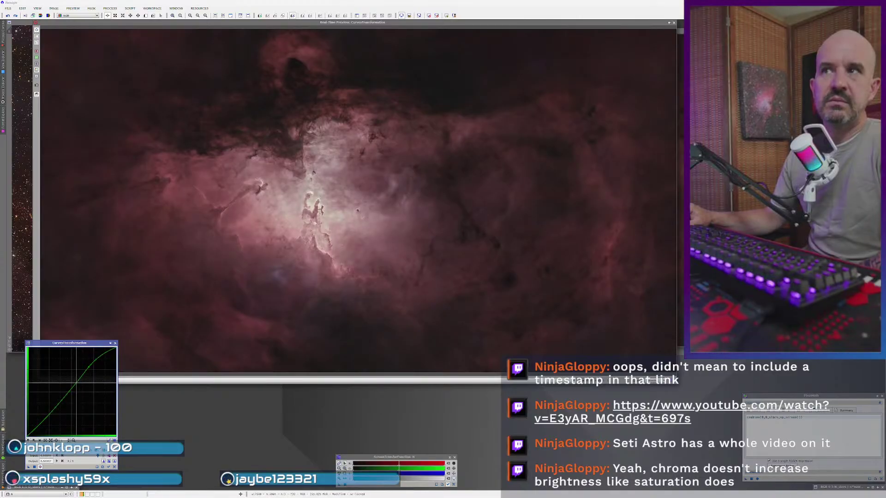
pyautogui.moveTo(76, 382); pyautogui.dragTo(68, 394)
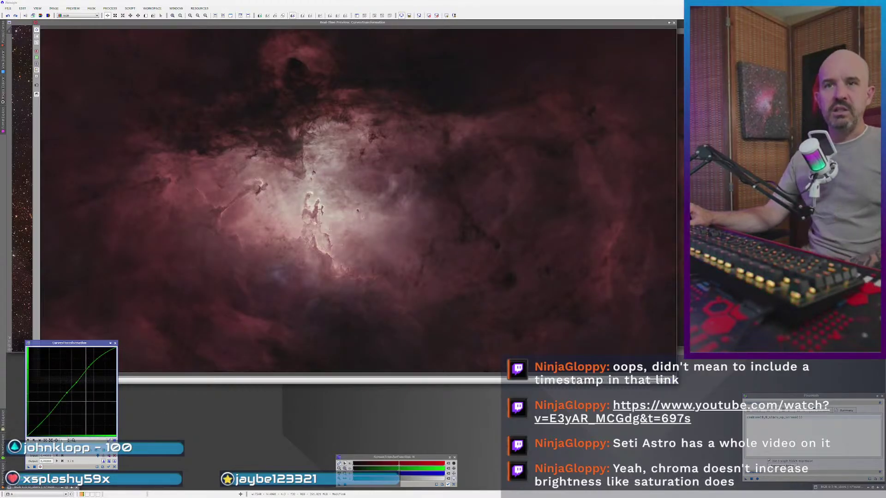
pyautogui.hotkey('ctrl', 'r')
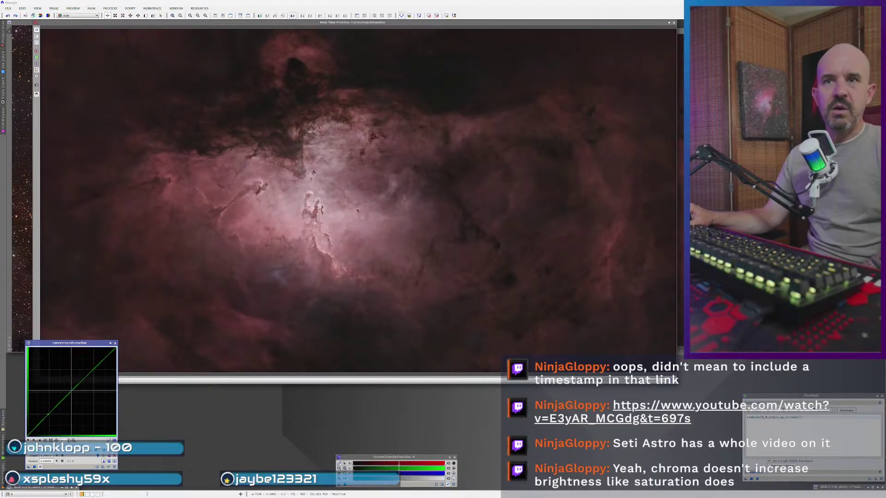
# - Raise the green curve in the highlights, move its anchor points to extend the lift into the midtones, and compare before and after
pyautogui.click(91, 367)
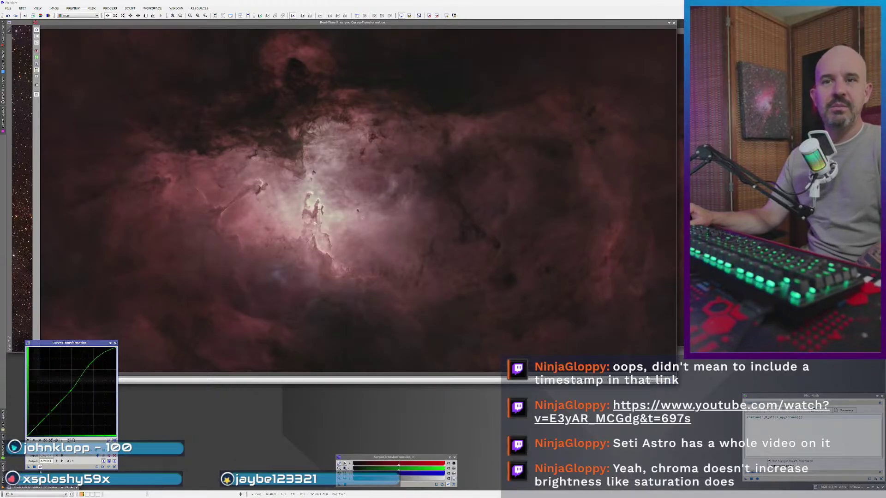
pyautogui.click(40, 467)
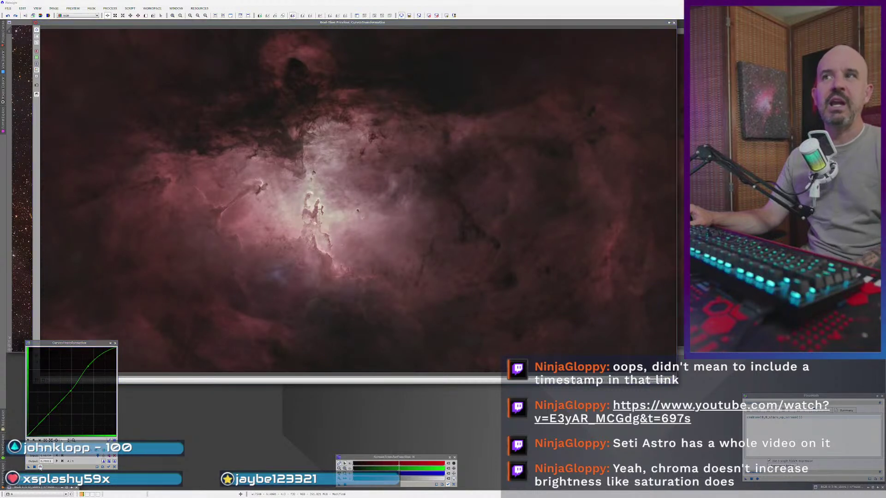
pyautogui.click(40, 467)
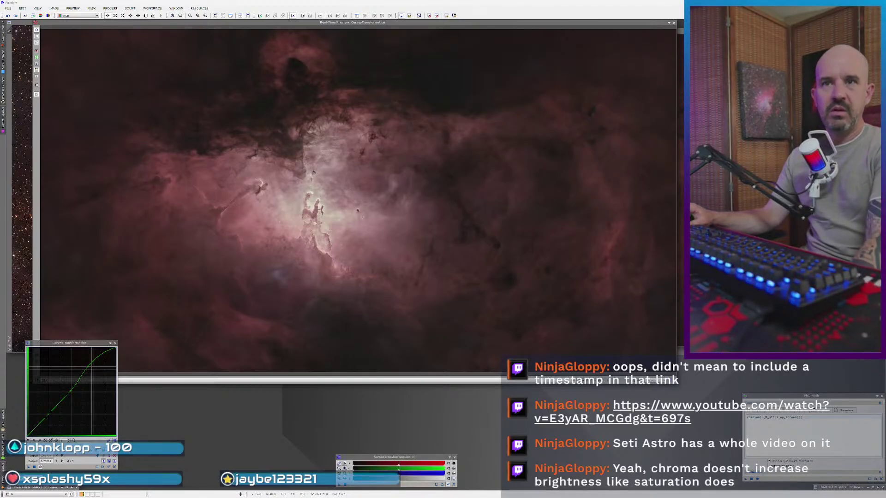
pyautogui.click(91, 363)
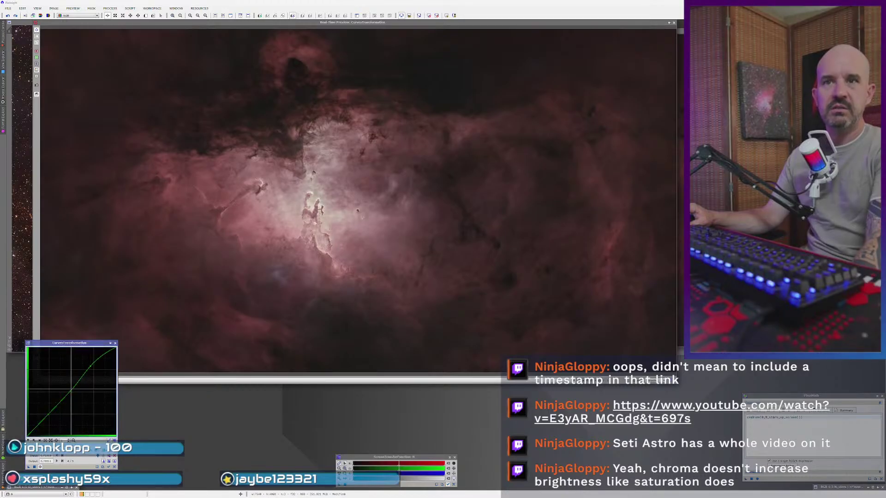
pyautogui.moveTo(67, 392); pyautogui.dragTo(84, 369)
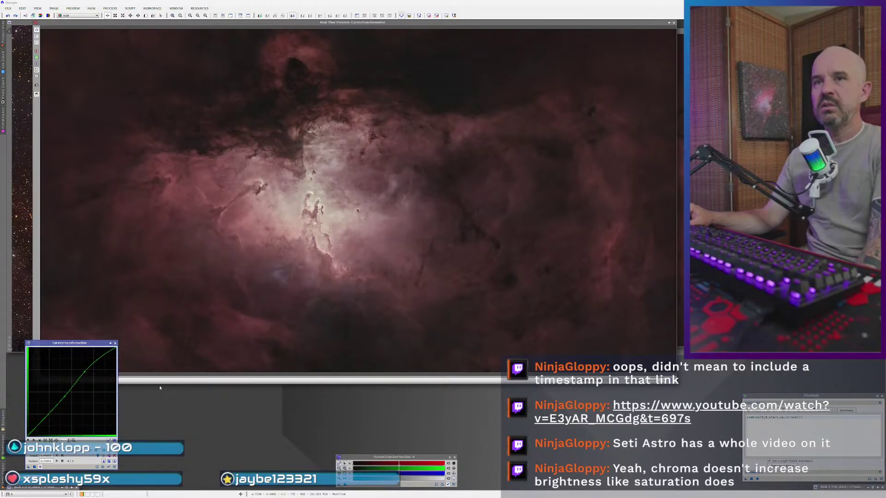
pyautogui.click(40, 467)
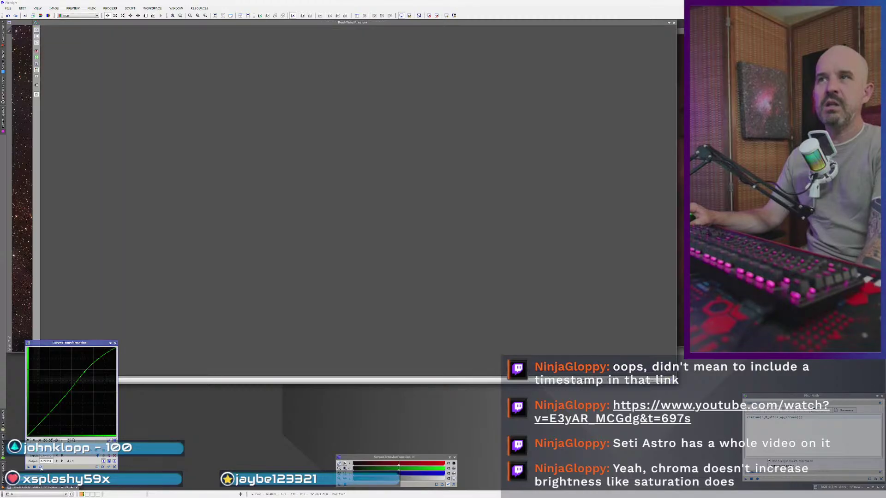
pyautogui.click(40, 467)
pyautogui.click(40, 467)
pyautogui.click(40, 467)
pyautogui.click(41, 467)
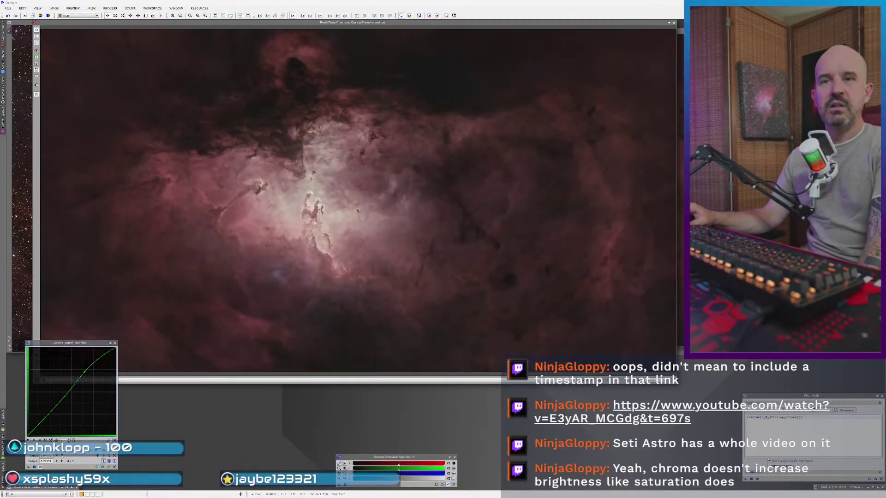
# - Raise the blue curve in the midtones and highlights to match the green curve, and toggle the real-time preview to compare
pyautogui.click(45, 456)
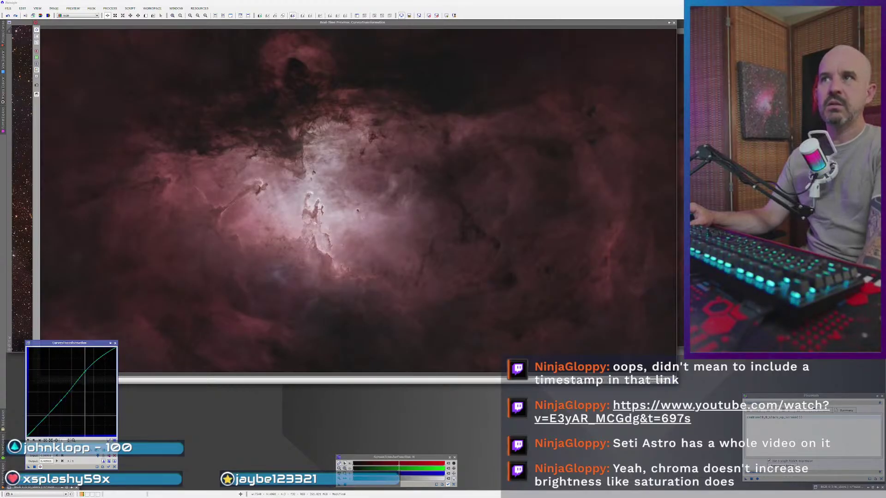
pyautogui.click(41, 467)
pyautogui.click(40, 466)
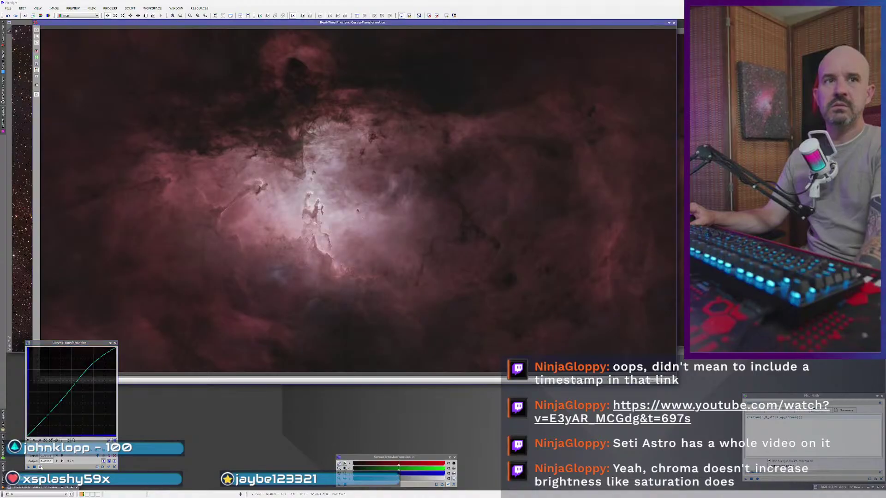
pyautogui.click(41, 467)
pyautogui.click(40, 467)
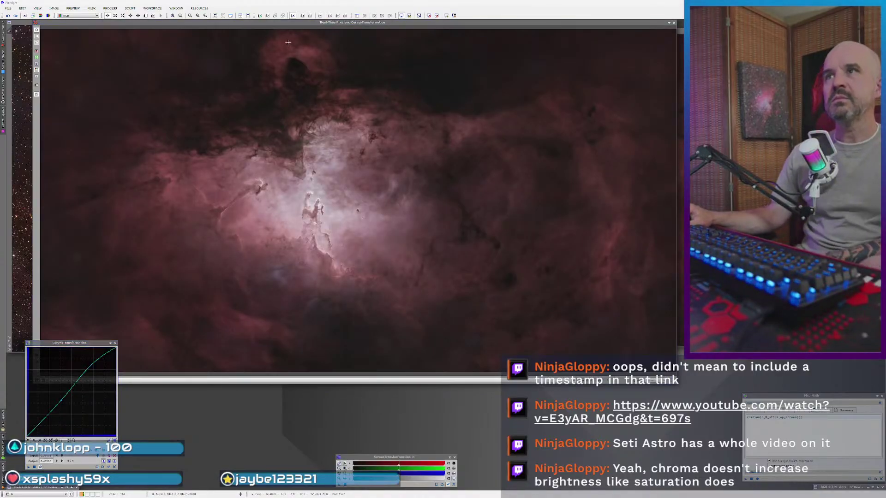
# - Arrange the curves preview beside the star-filled wider-framed nebula so both cores can be compared
pyautogui.click(668, 22)
pyautogui.moveTo(596, 42); pyautogui.dragTo(557, 22)
pyautogui.moveTo(227, 25); pyautogui.dragTo(55, 19)
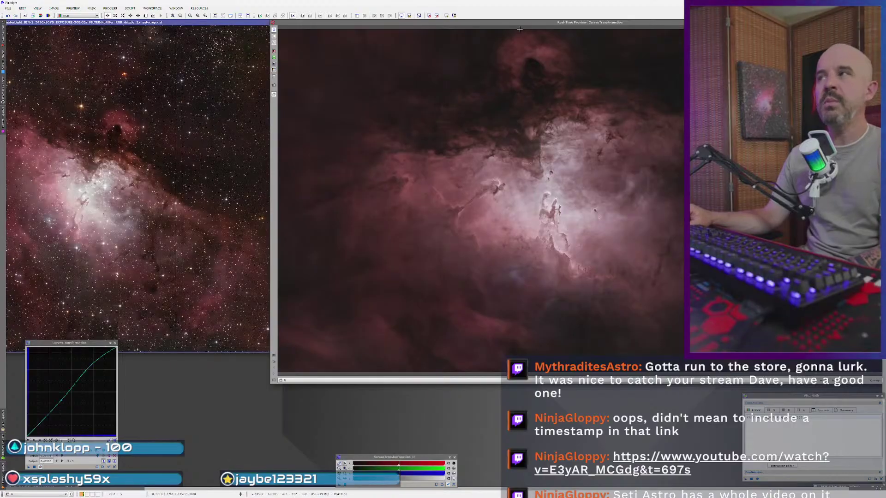
# - Bring the curves preview closer to the star-filled nebula and try raising the green curve's highlight point before easing it back
pyautogui.moveTo(527, 23); pyautogui.dragTo(400, 24)
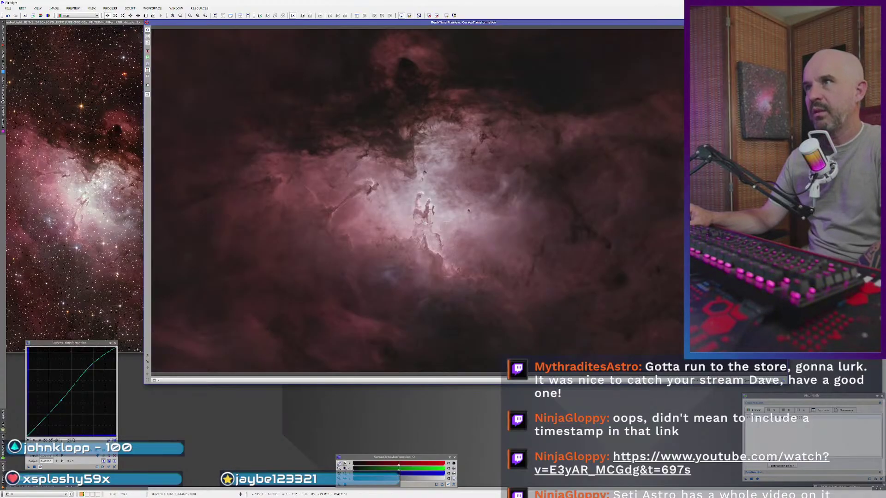
pyautogui.click(85, 371)
pyautogui.moveTo(85, 371); pyautogui.dragTo(80, 366)
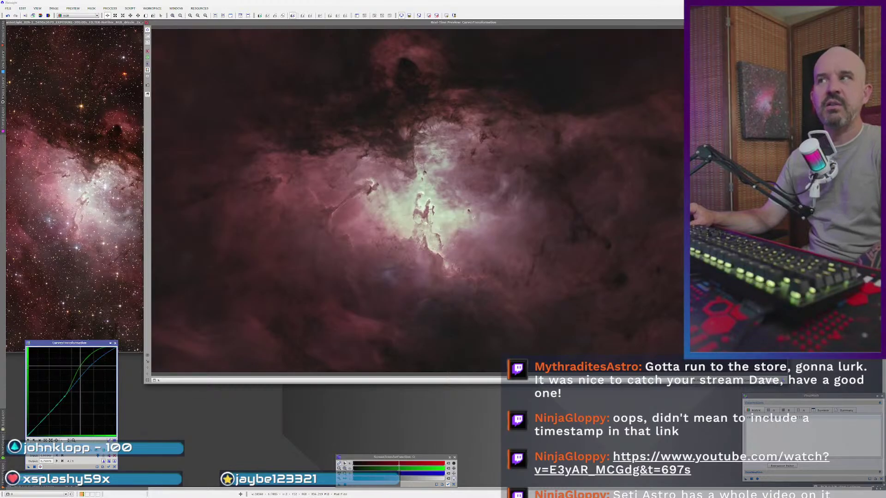
pyautogui.moveTo(80, 365); pyautogui.dragTo(83, 371)
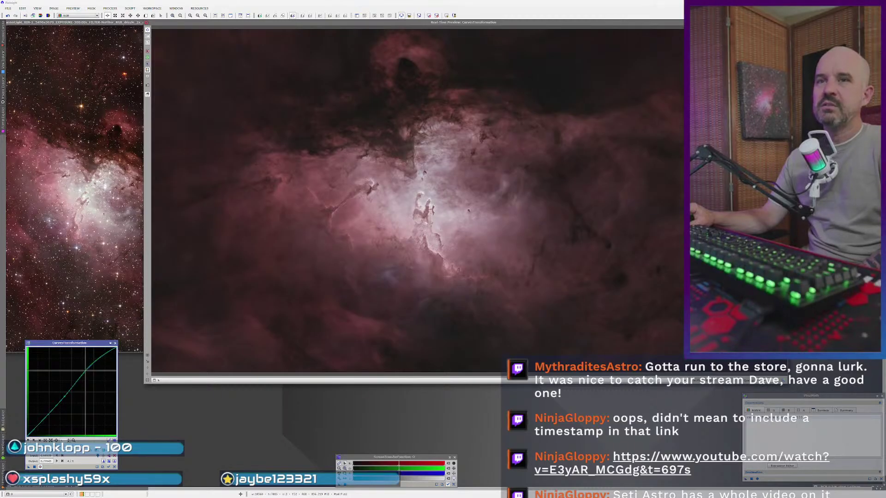
# - Toggle the real-time preview to compare the nebula core before and after the green and blue curves
pyautogui.click(41, 467)
pyautogui.click(41, 467)
pyautogui.click(41, 467)
pyautogui.click(41, 466)
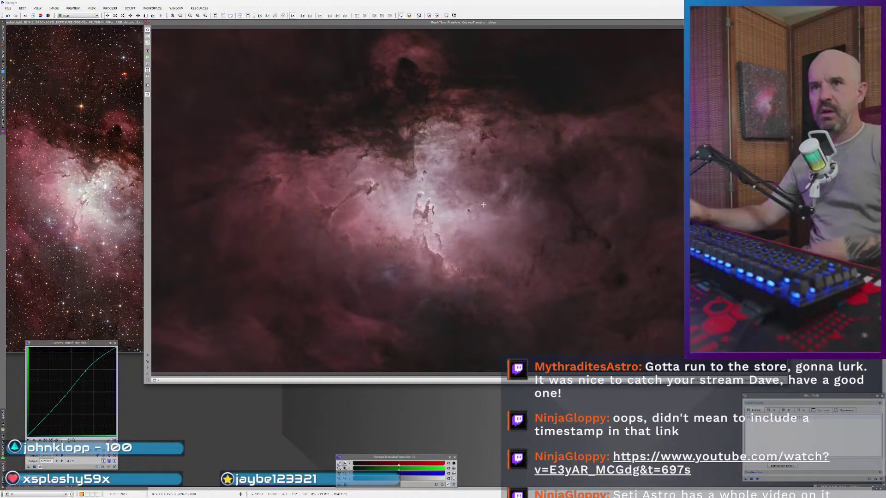
pyautogui.click(41, 466)
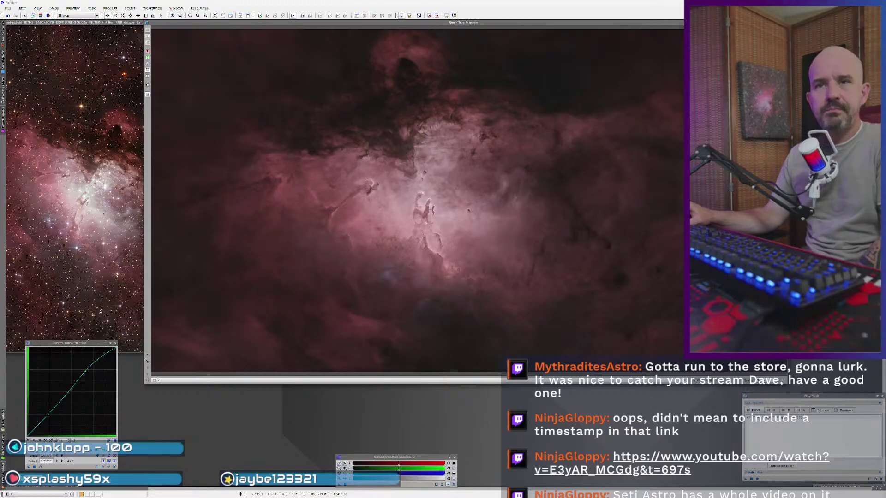
pyautogui.click(41, 466)
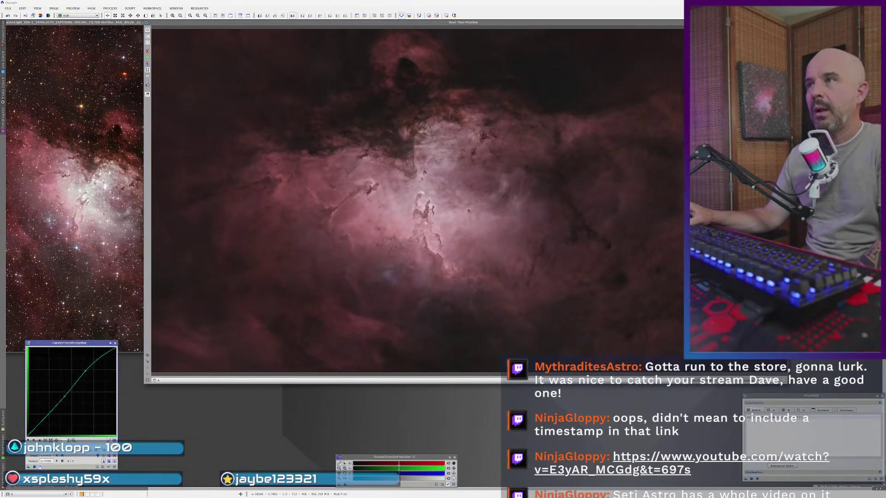
# - Try different heights for the highlight points on the blue and green curves to balance the nebula core's tint
pyautogui.click(86, 369)
pyautogui.moveTo(85, 368); pyautogui.dragTo(82, 366)
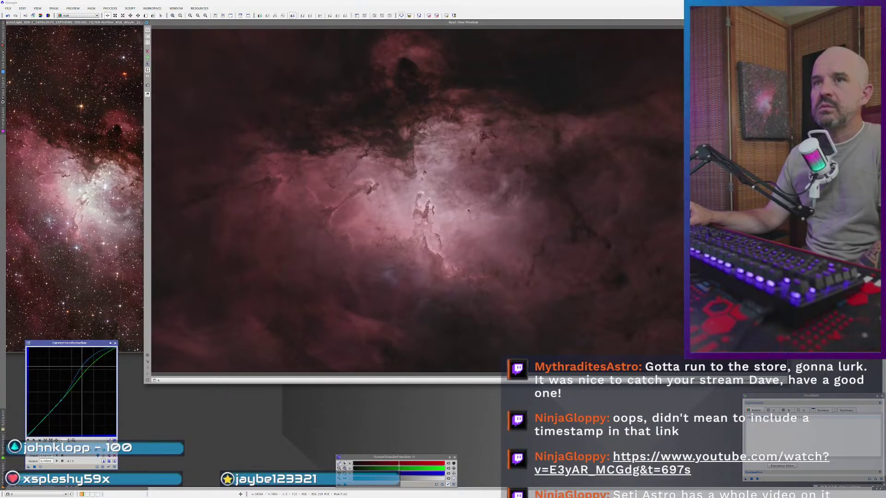
pyautogui.moveTo(82, 366); pyautogui.dragTo(83, 366)
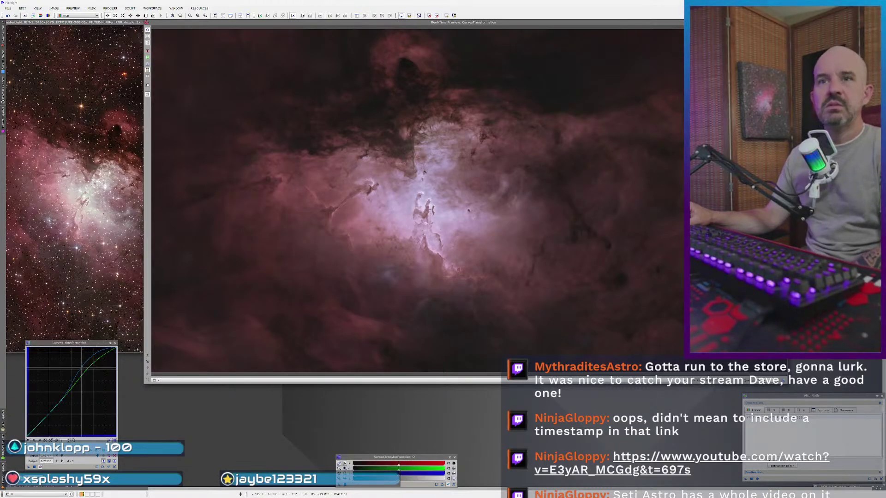
pyautogui.moveTo(82, 367); pyautogui.dragTo(87, 369)
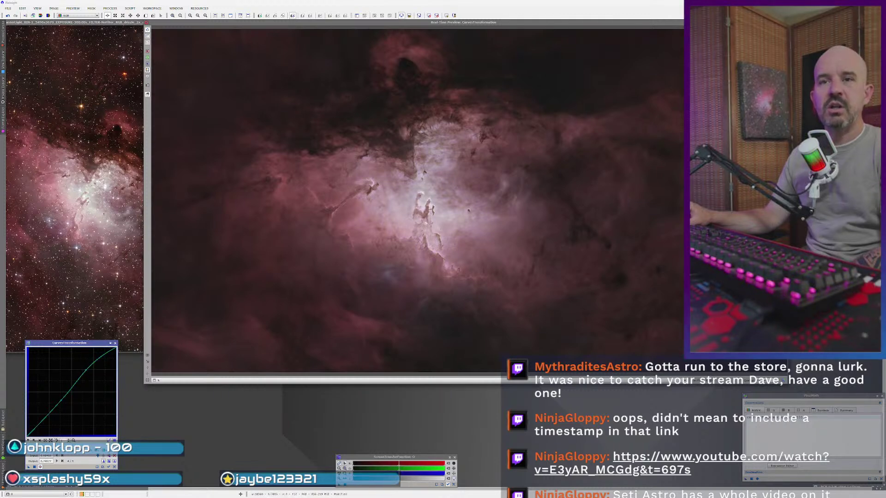
pyautogui.moveTo(86, 369); pyautogui.dragTo(85, 369)
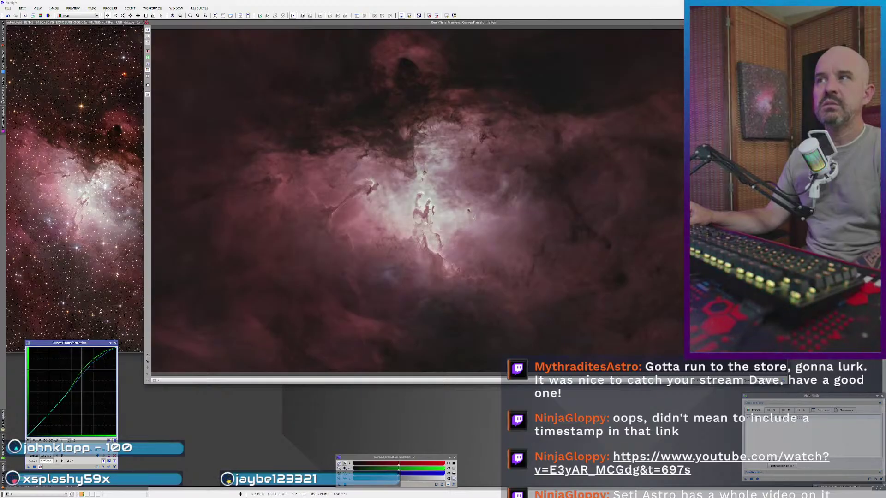
pyautogui.moveTo(84, 370)
pyautogui.mouseDown()
pyautogui.moveTo(92, 376)
pyautogui.moveTo(80, 367)
pyautogui.mouseUp()
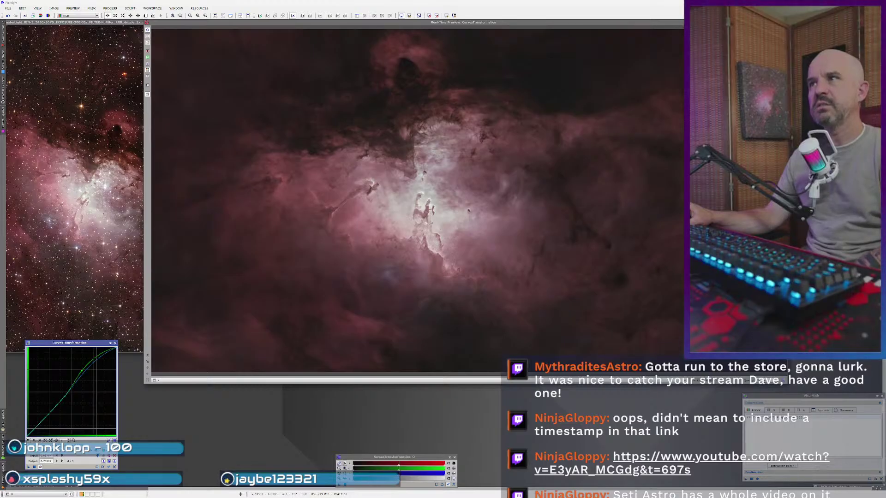
pyautogui.moveTo(82, 371); pyautogui.dragTo(85, 368)
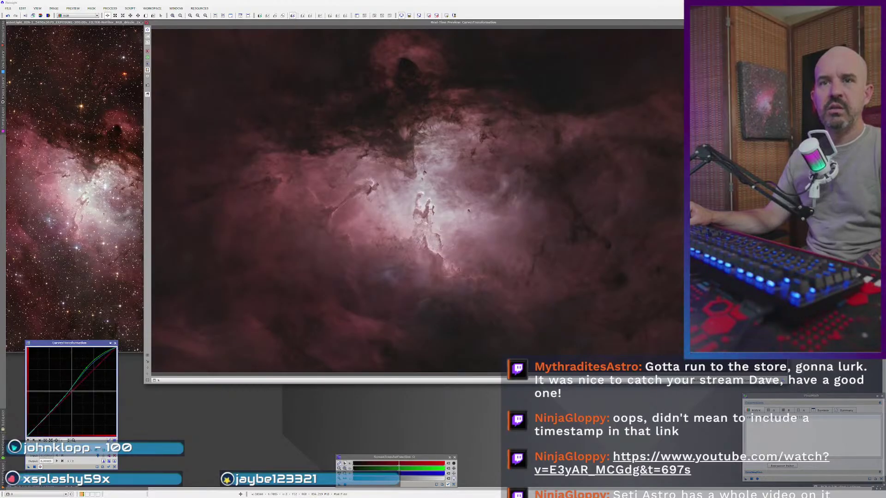
# - Try lowering the red curve's highlights with its midtones anchored
pyautogui.click(94, 369)
pyautogui.moveTo(95, 369); pyautogui.dragTo(95, 372)
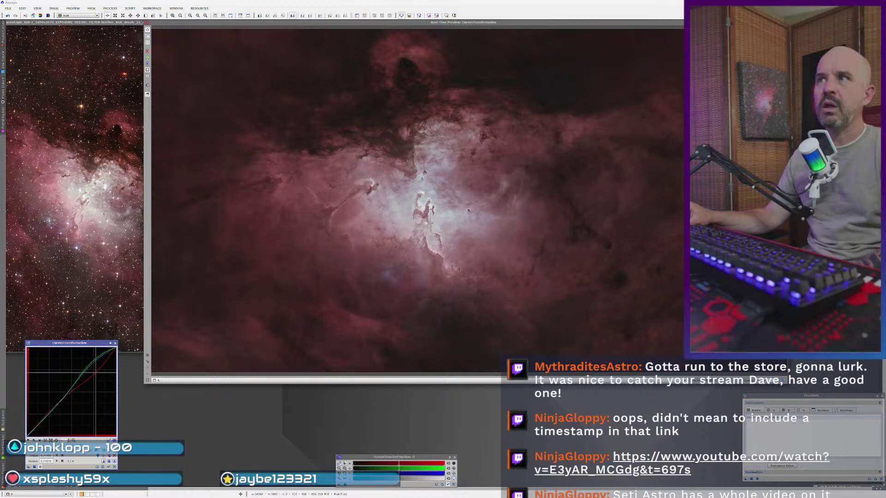
pyautogui.moveTo(95, 372); pyautogui.dragTo(93, 371)
pyautogui.click(92, 370)
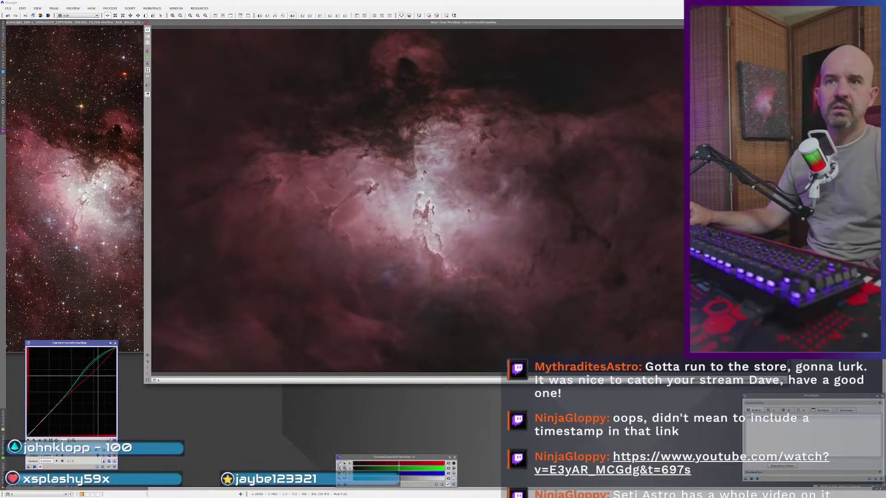
pyautogui.moveTo(98, 370); pyautogui.dragTo(97, 371)
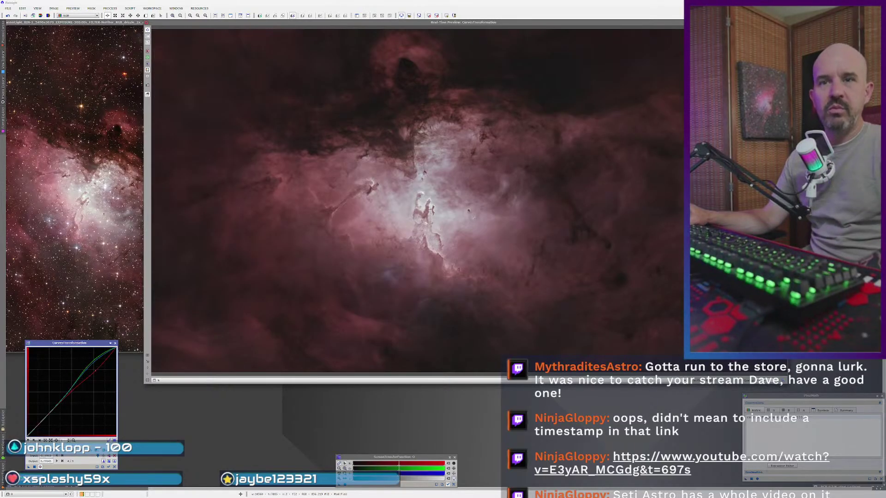
# - Try readjusting the blue and green curves' highlight points against the lowered red curve
pyautogui.click(87, 368)
pyautogui.click(87, 368)
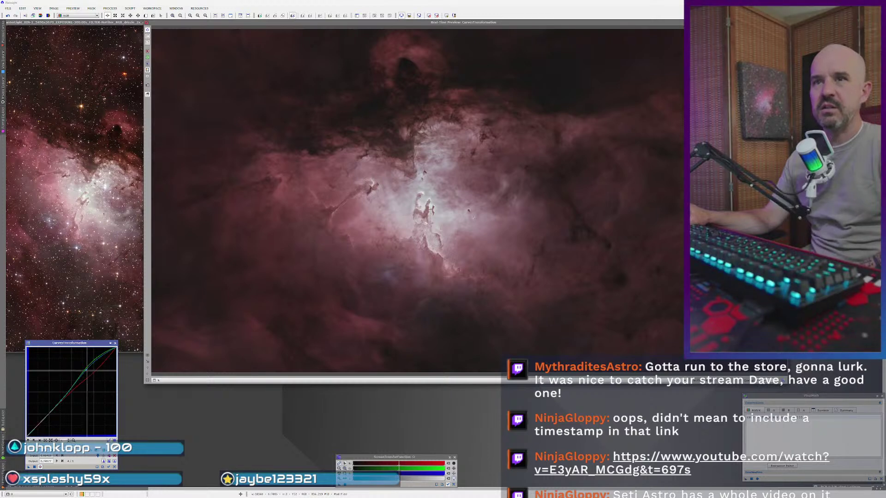
pyautogui.moveTo(87, 369); pyautogui.dragTo(87, 369)
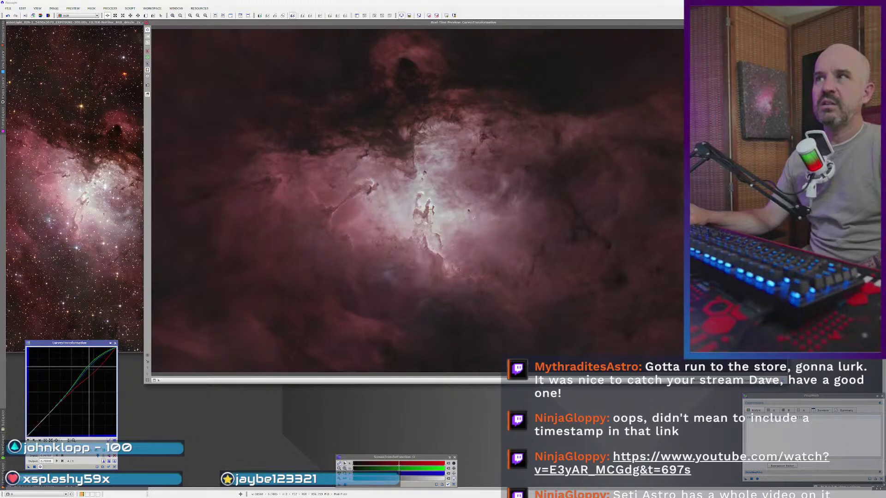
pyautogui.moveTo(87, 370); pyautogui.dragTo(87, 369)
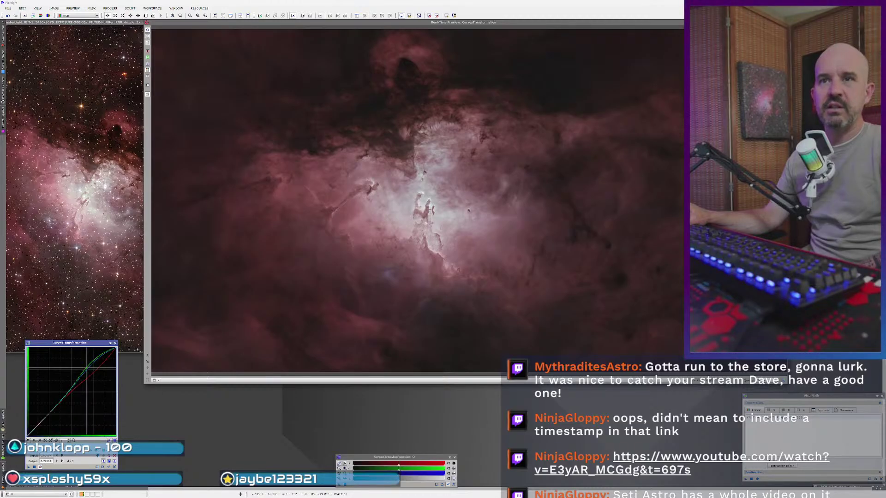
pyautogui.moveTo(87, 368); pyautogui.dragTo(86, 365)
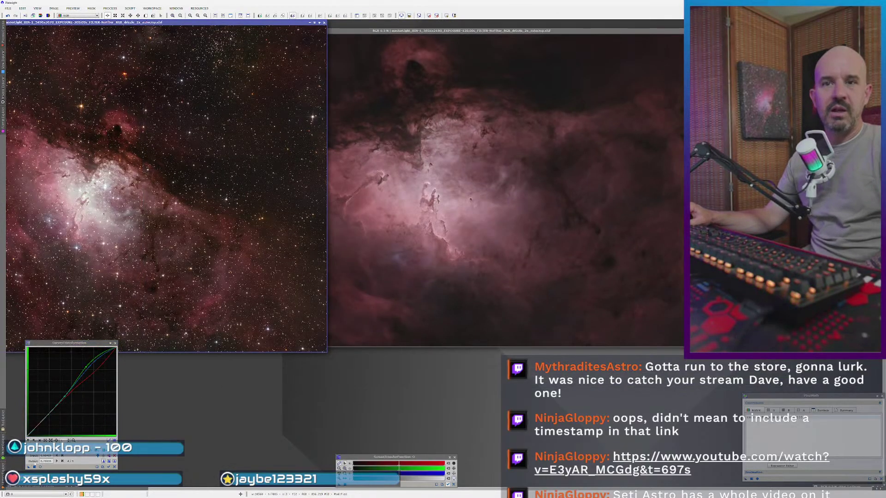
# - Apply the red, green and blue curves to the closer-framed starless nebula and reset the curves
pyautogui.click(537, 239)
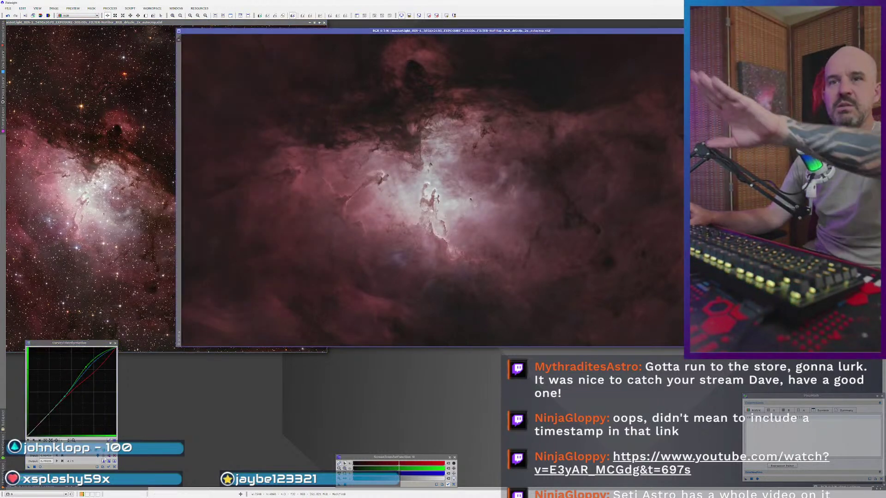
pyautogui.click(108, 466)
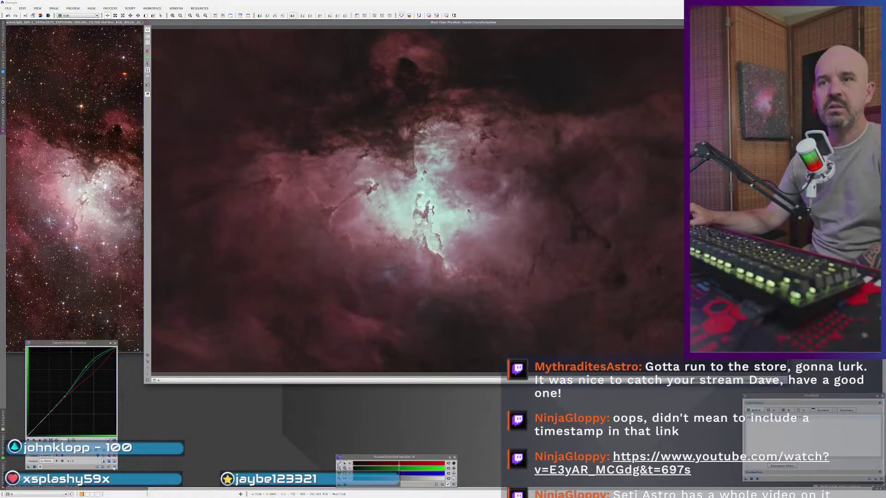
pyautogui.click(114, 467)
# - Raise the saturation curve's midtones, close the real-time preview and apply the boost to the closer-framed starless nebula
pyautogui.moveTo(72, 396); pyautogui.dragTo(65, 387)
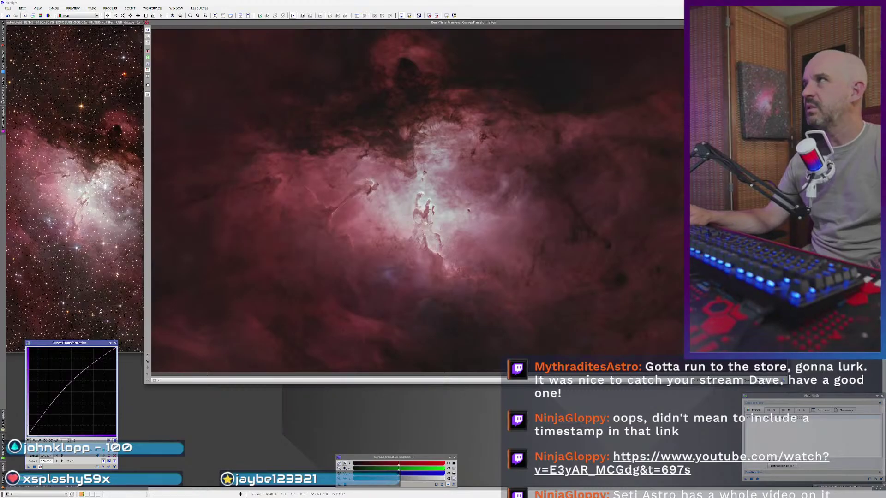
pyautogui.click(40, 466)
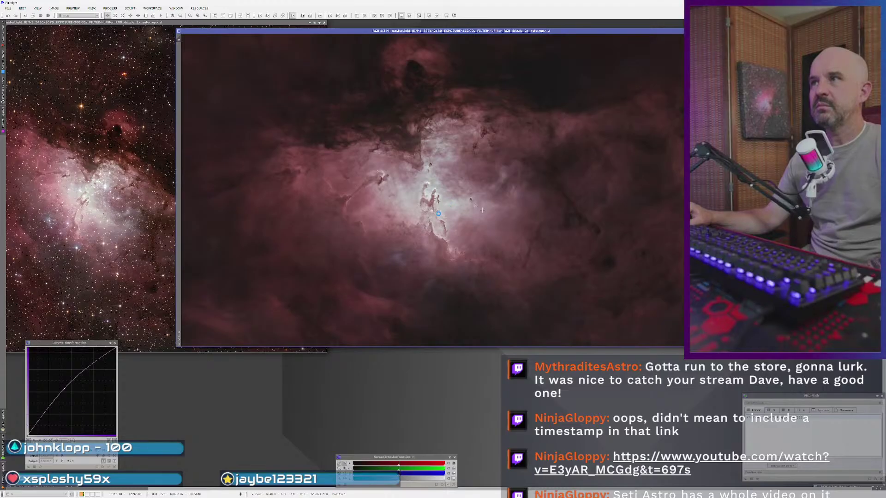
pyautogui.moveTo(482, 210); pyautogui.dragTo(437, 214)
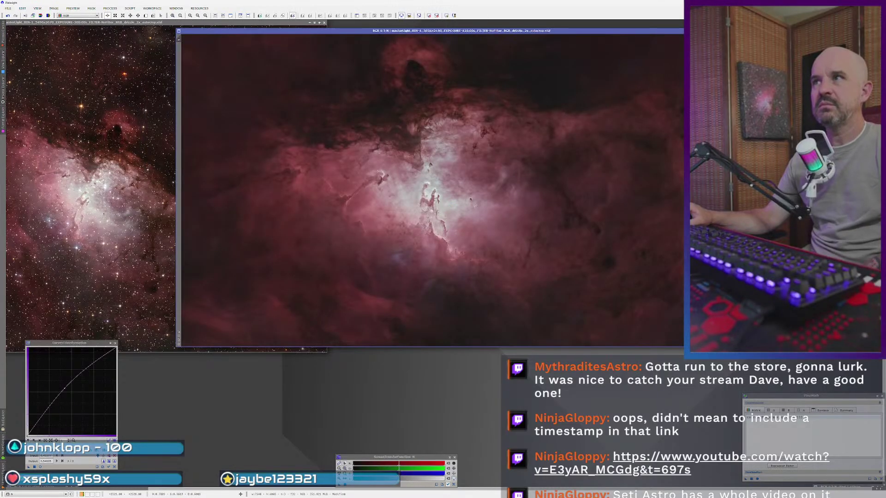
# - Examine the pillars in the nebula core up close, undoing and redoing the saturation boost to compare
pyautogui.scroll(-1, 437, 213)
pyautogui.scroll(3, 431, 216)
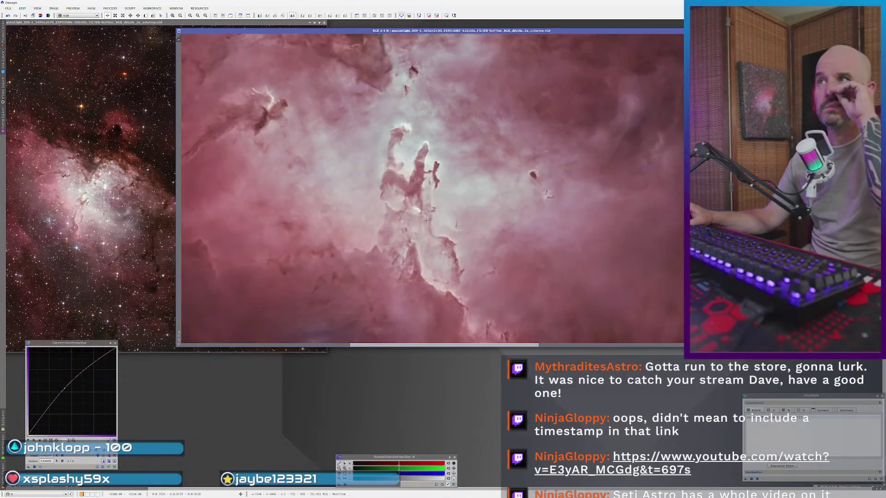
pyautogui.hotkey('ctrl', 'z')
pyautogui.hotkey('ctrl', 'y')
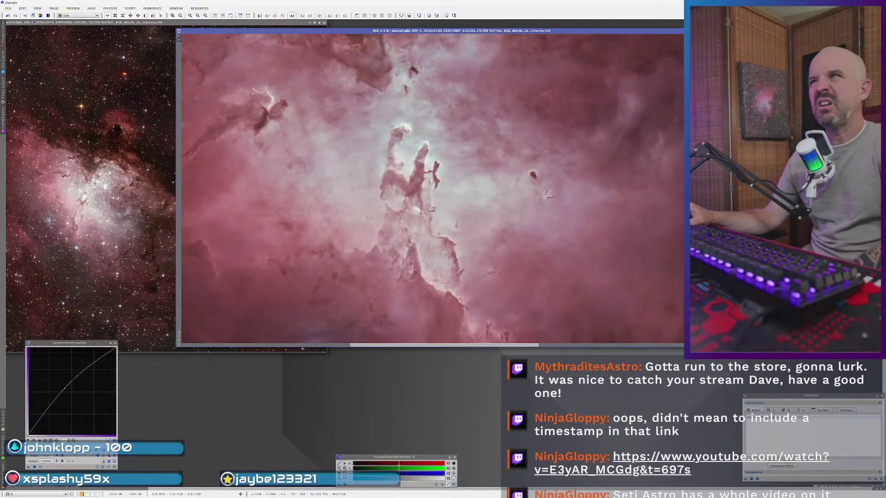
pyautogui.scroll(-2, 439, 234)
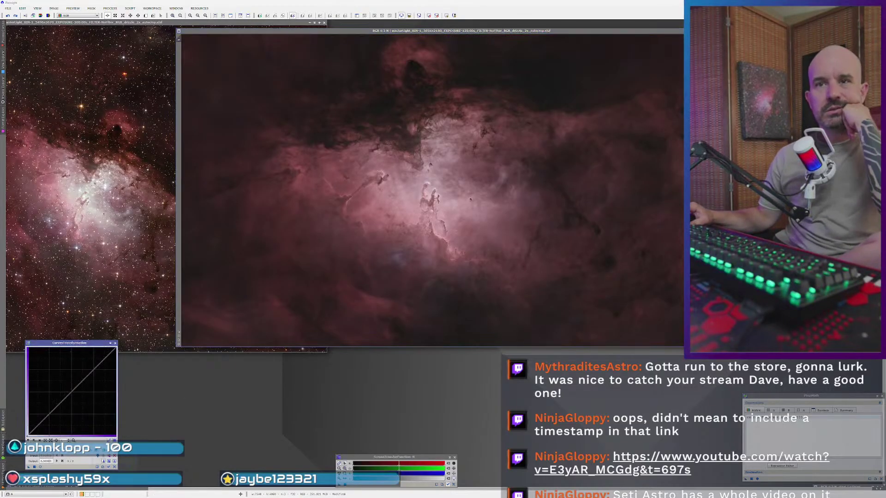
# - Try lowering the red curve's highlights in the real-time preview while adjusting a midtone anchor point
pyautogui.click(40, 466)
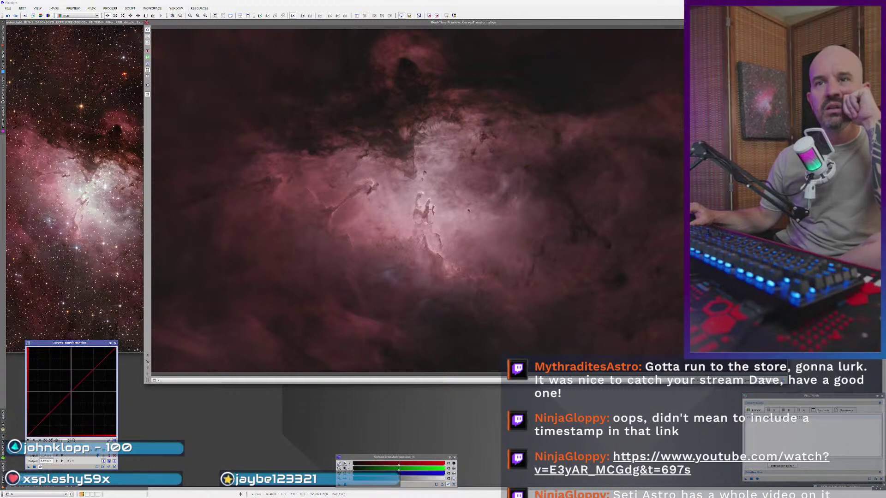
pyautogui.click(95, 369)
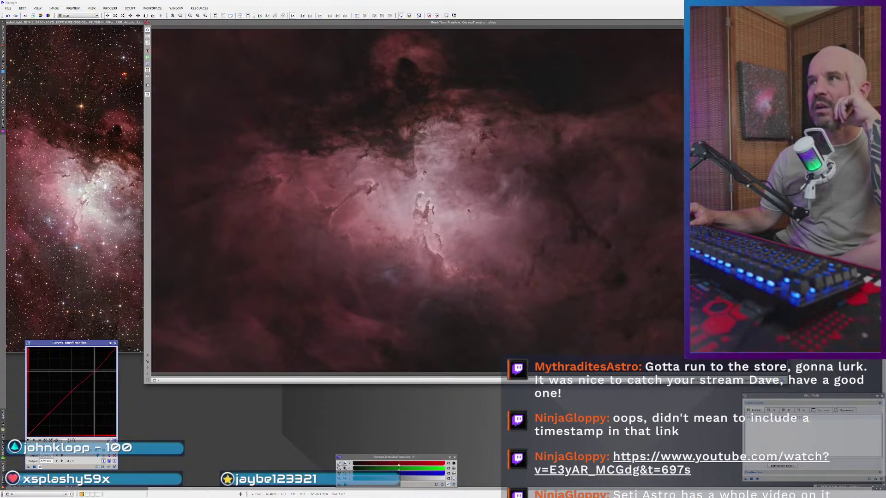
pyautogui.moveTo(95, 371); pyautogui.dragTo(94, 376)
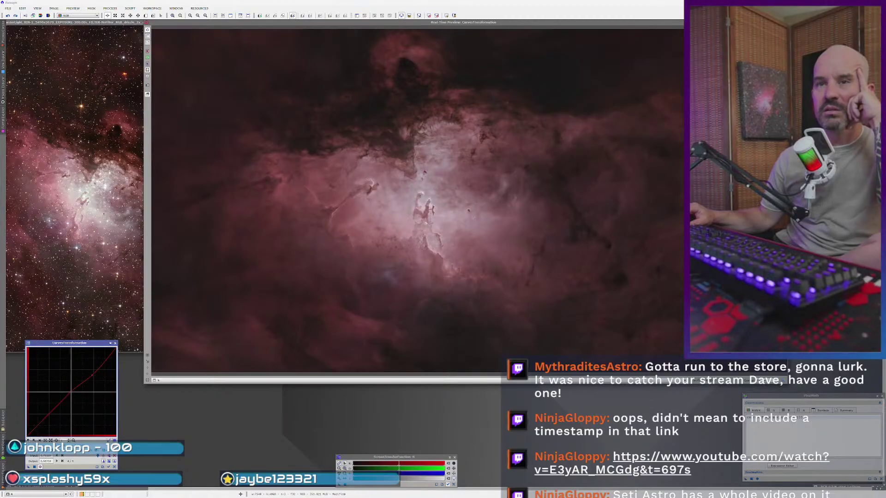
pyautogui.click(72, 391)
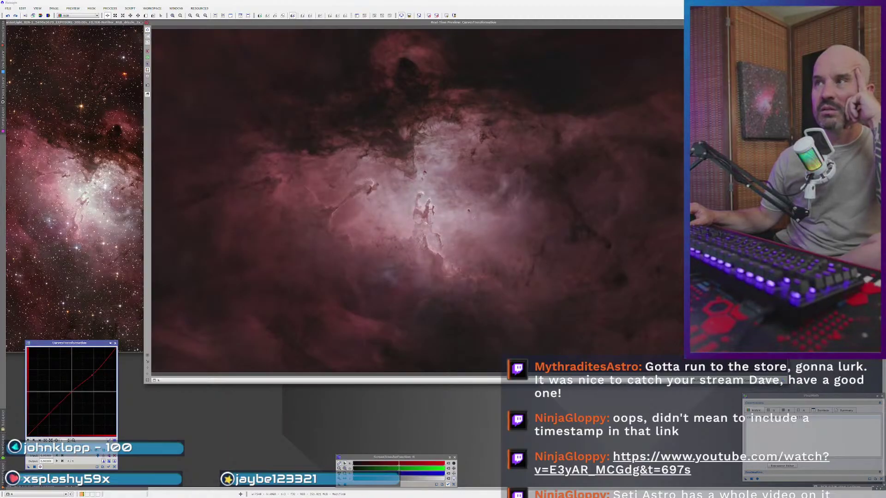
pyautogui.moveTo(71, 391); pyautogui.dragTo(62, 399)
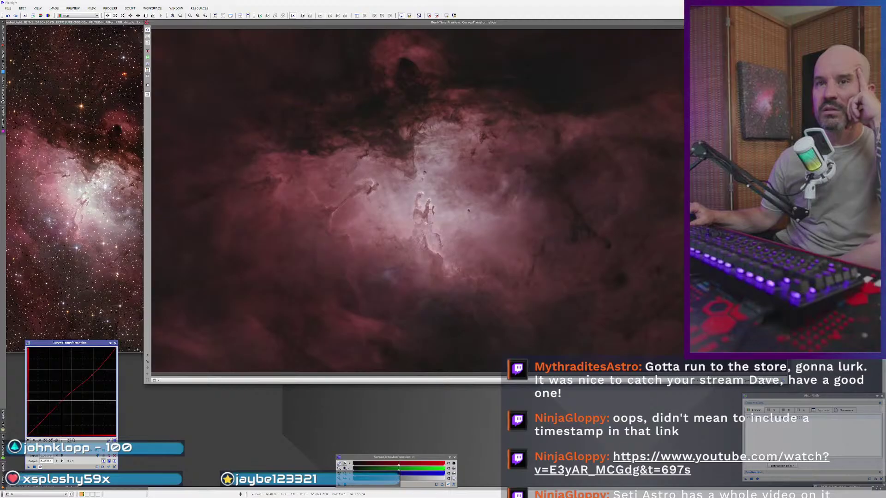
pyautogui.click(72, 391)
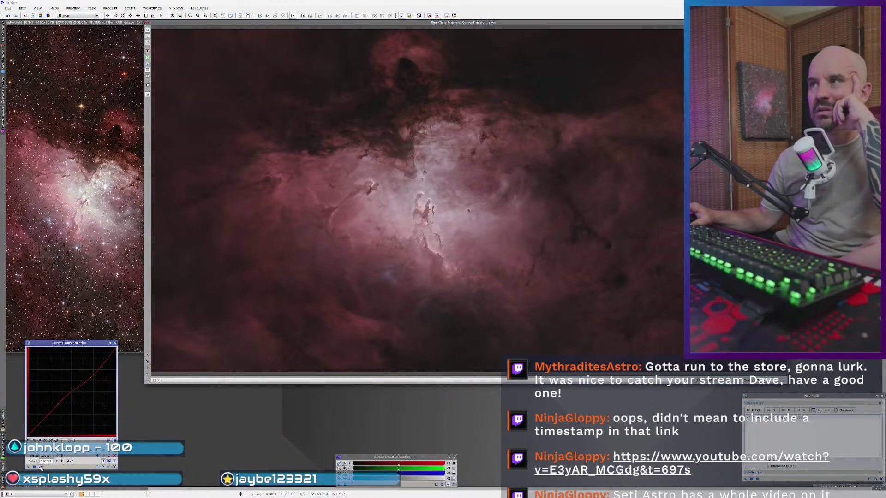
# - Reset the red curve, try lowering the CIE a* curve's midtones and highlights in the real-time preview, and reset the curves again
pyautogui.click(114, 467)
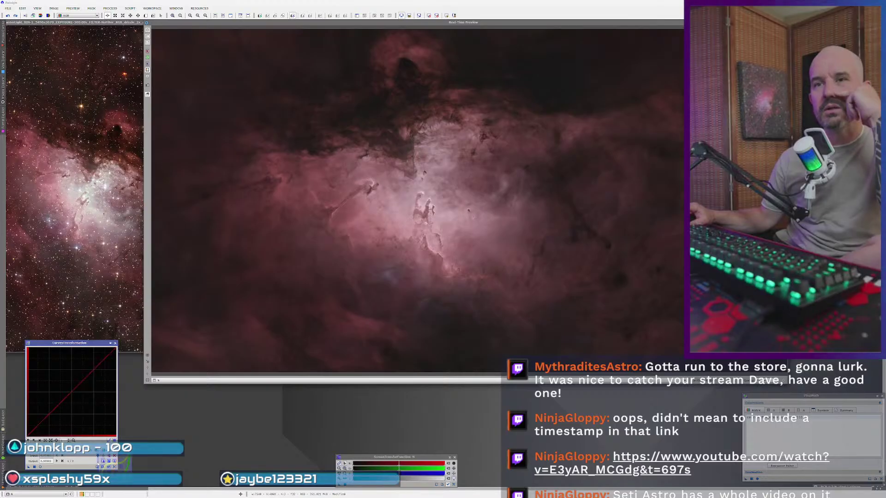
pyautogui.moveTo(75, 388); pyautogui.dragTo(75, 399)
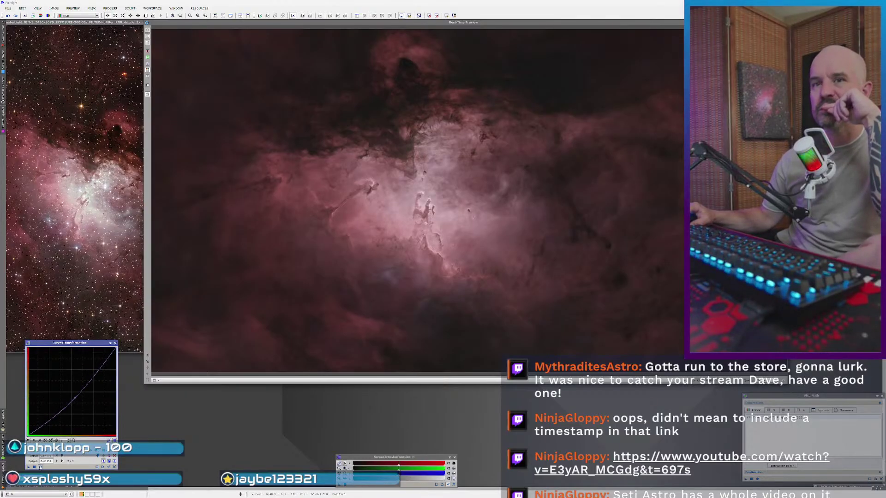
pyautogui.click(41, 467)
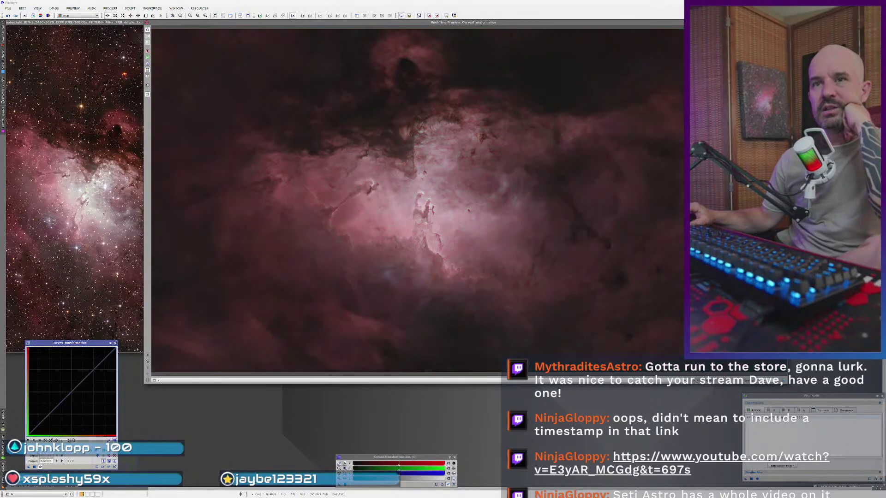
pyautogui.click(95, 369)
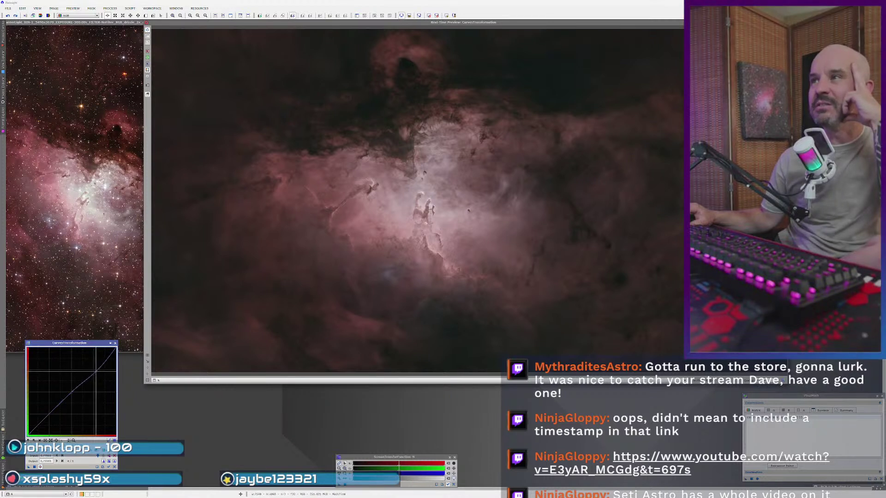
pyautogui.moveTo(96, 371)
pyautogui.mouseDown()
pyautogui.moveTo(86, 368)
pyautogui.moveTo(94, 376)
pyautogui.mouseUp()
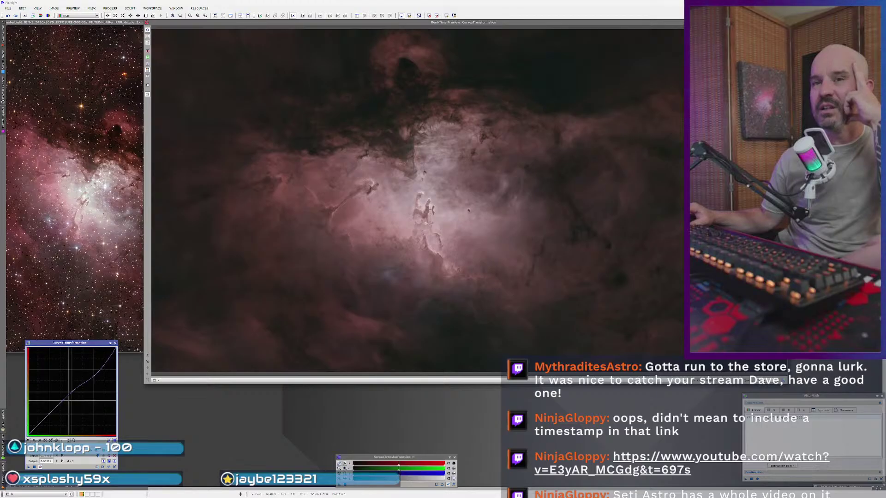
pyautogui.click(115, 467)
# - Lower the red curve's highlights slightly while holding its darker range with an anchor point
pyautogui.moveTo(47, 416); pyautogui.dragTo(48, 413)
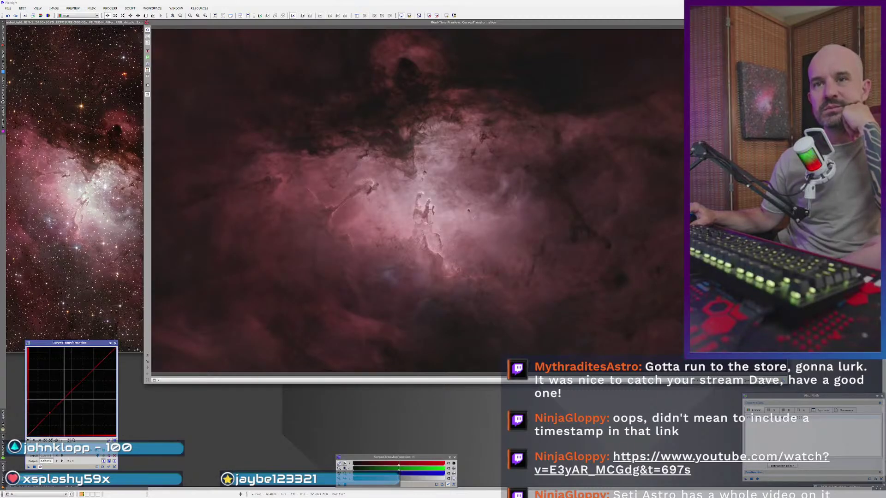
pyautogui.click(93, 369)
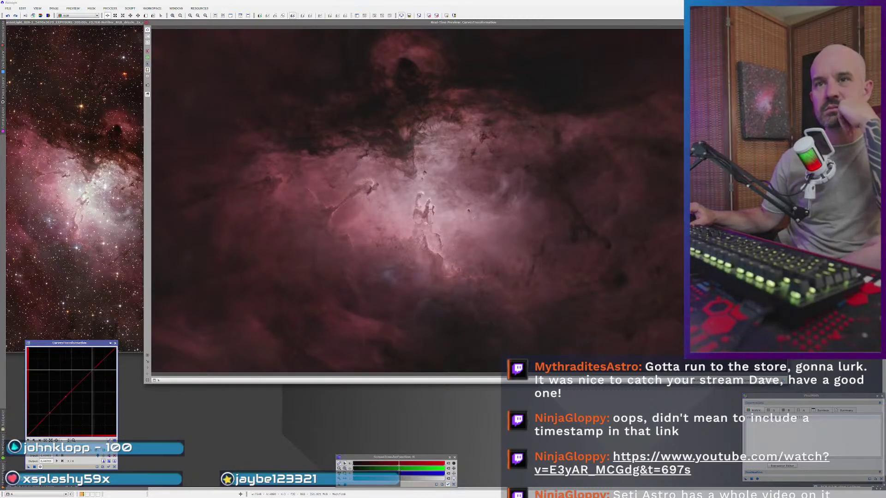
pyautogui.moveTo(93, 370); pyautogui.dragTo(93, 372)
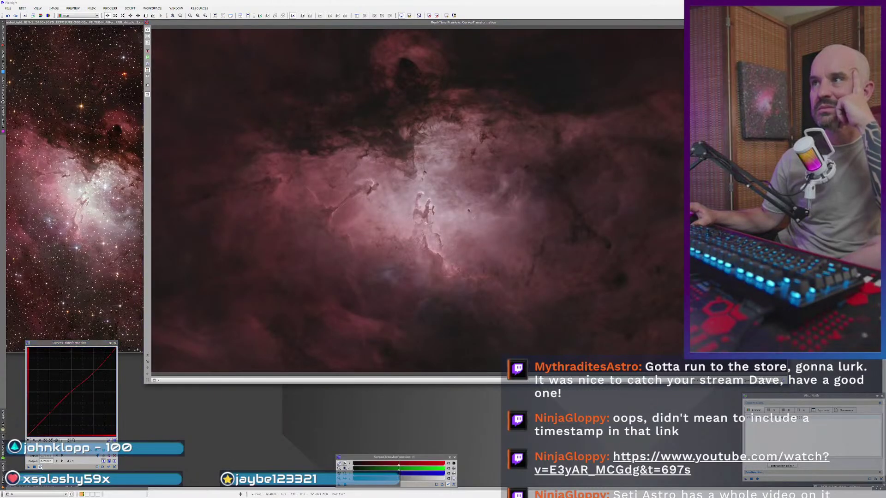
# - Anchor the green curve's midtones, raise its highlights slightly, and fine-tune the red curve's highlight point
pyautogui.click(34, 441)
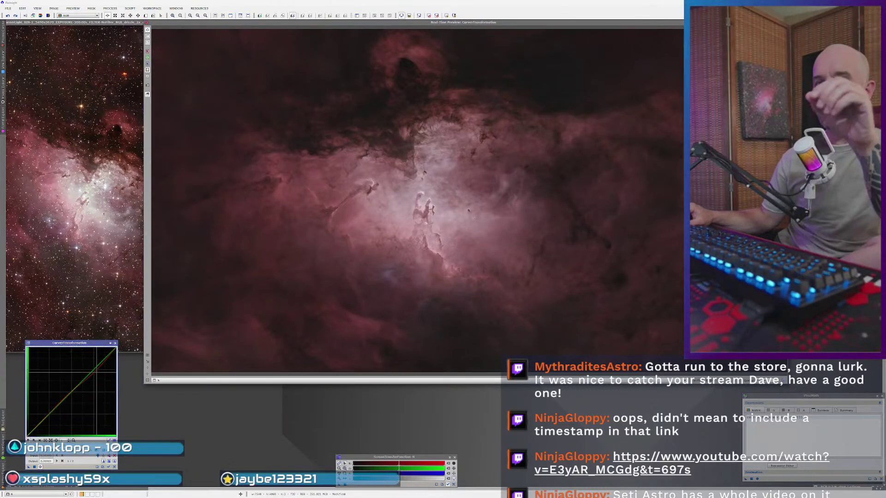
pyautogui.click(62, 399)
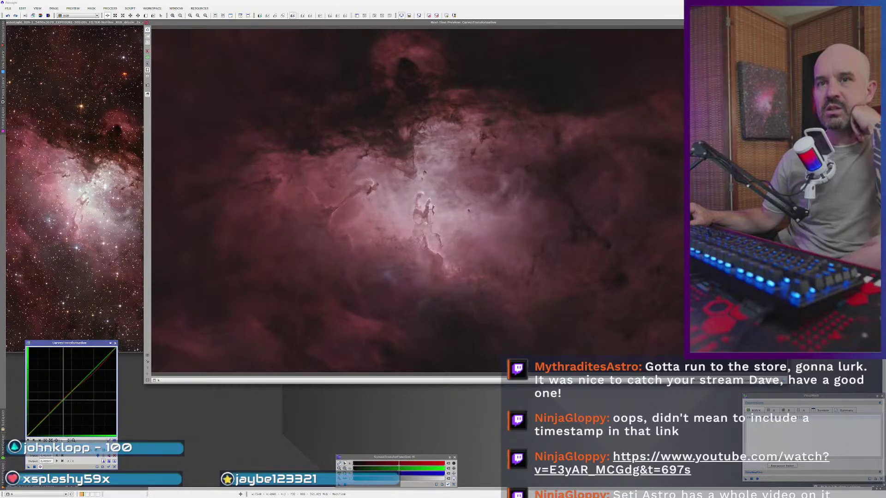
pyautogui.click(93, 367)
pyautogui.moveTo(92, 368); pyautogui.dragTo(92, 367)
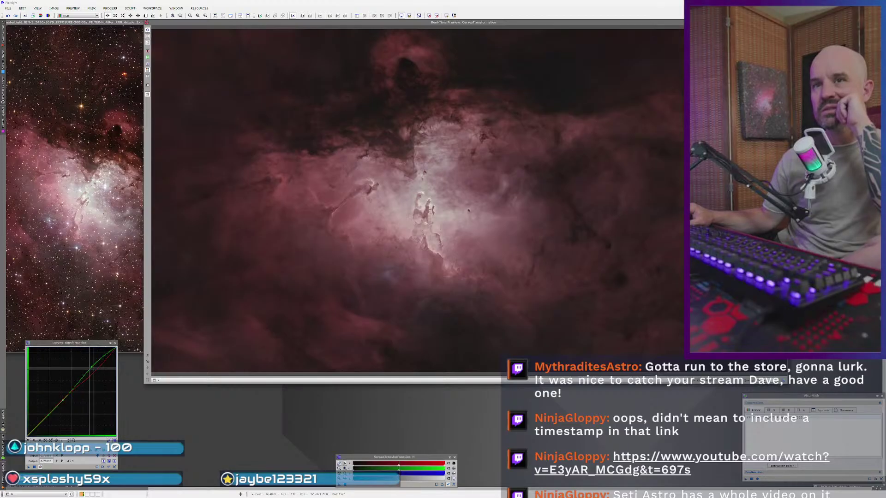
pyautogui.moveTo(92, 367); pyautogui.dragTo(93, 368)
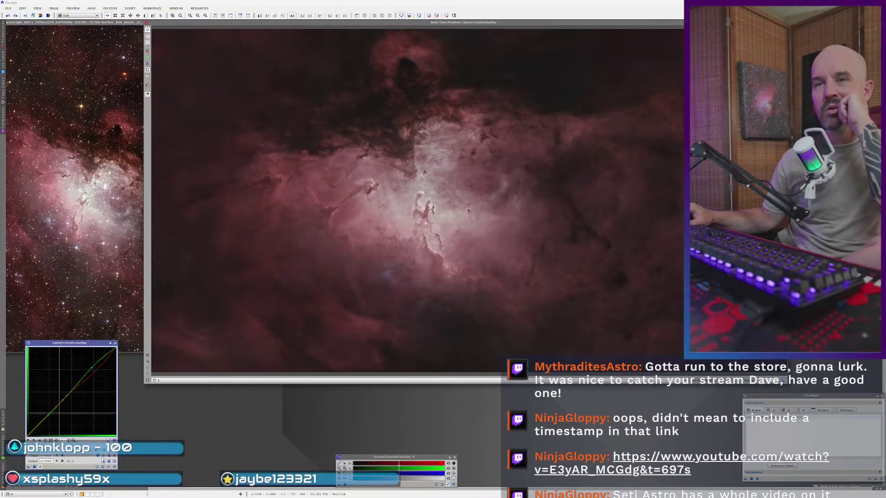
pyautogui.moveTo(92, 377); pyautogui.dragTo(93, 370)
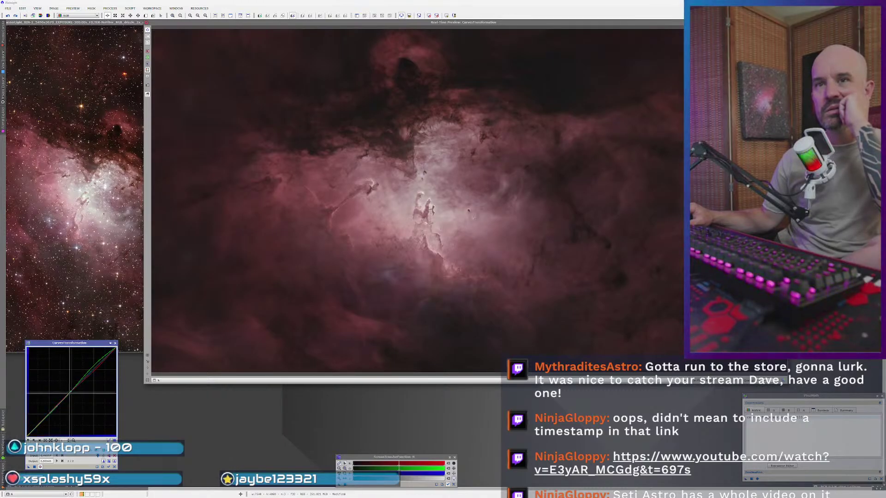
# - Raise the blue curve's highlights, compare with the real-time preview on and off, and apply the channel curves to the closer-framed starless nebula
pyautogui.click(95, 369)
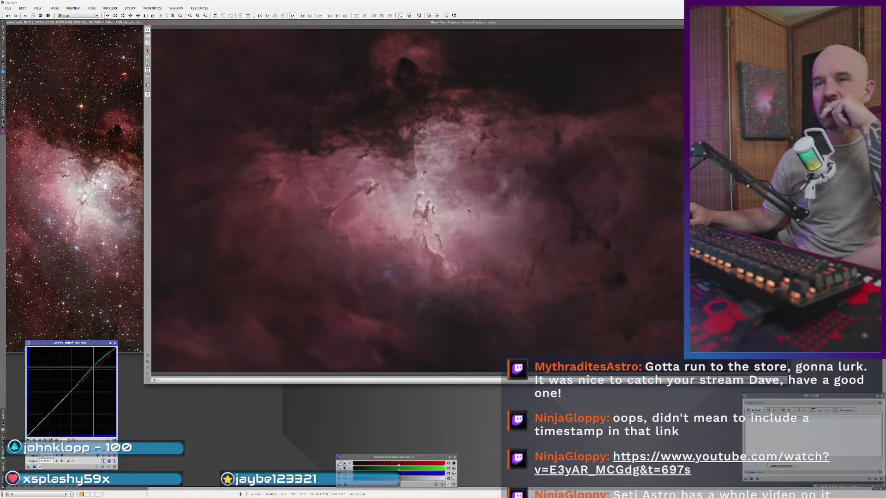
pyautogui.moveTo(94, 368); pyautogui.dragTo(91, 365)
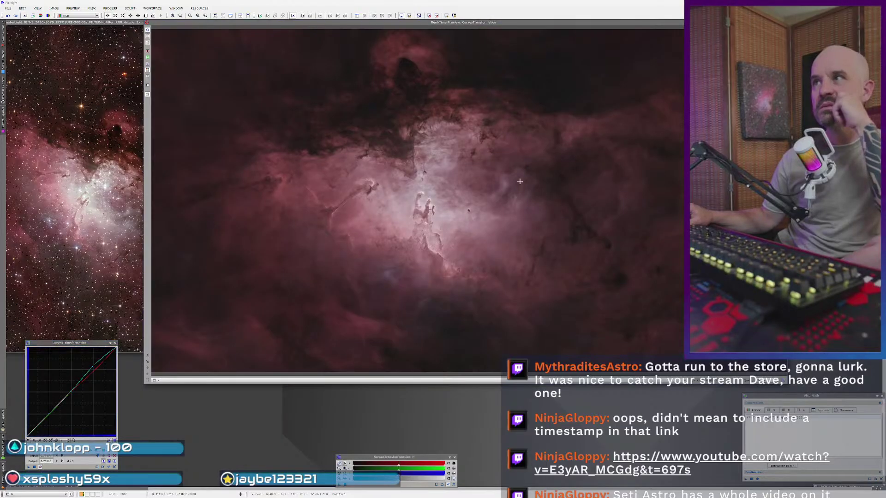
pyautogui.click(40, 467)
pyautogui.click(41, 467)
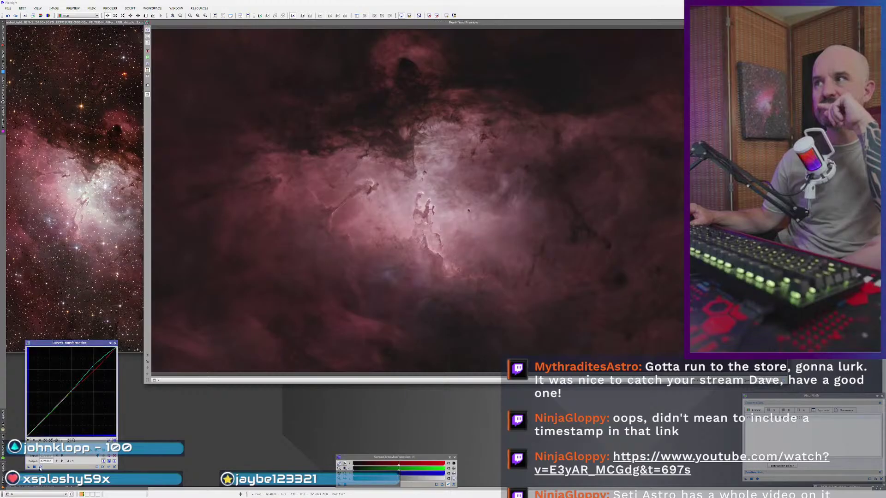
pyautogui.click(40, 467)
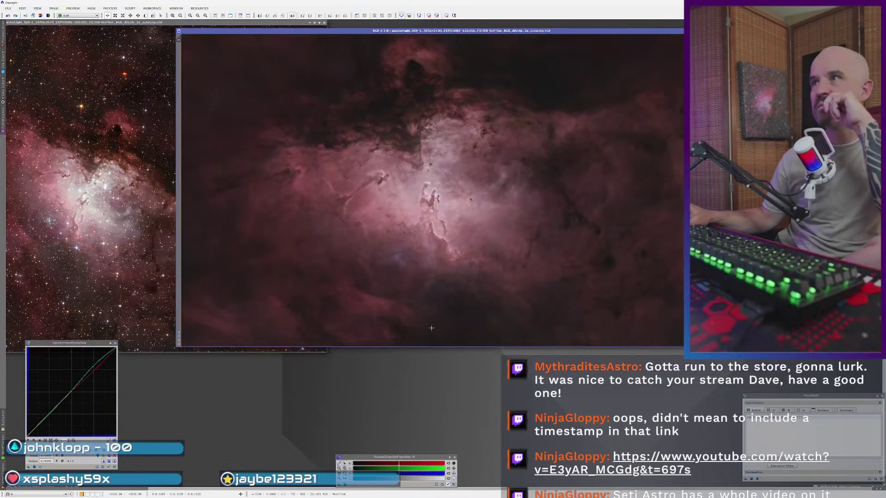
pyautogui.click(361, 282)
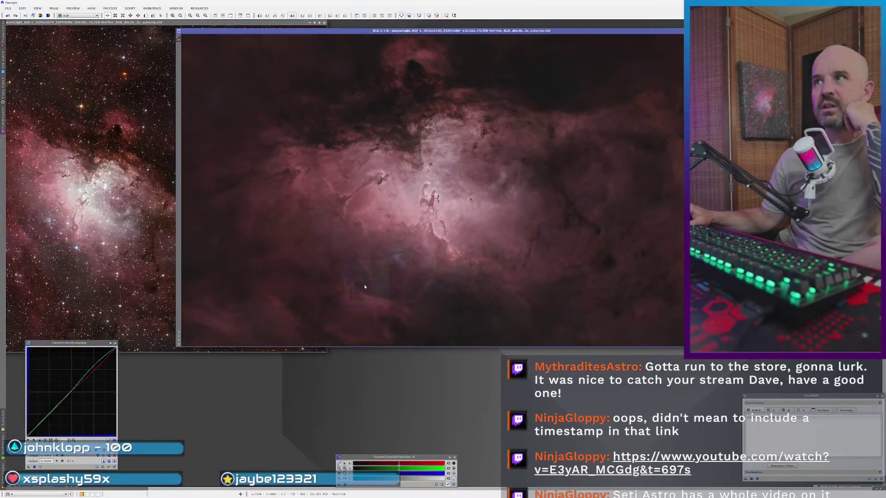
# - Apply a midtone saturation boost to the closer-framed starless nebula and recombine it with its stars using PixelMath
pyautogui.click(40, 467)
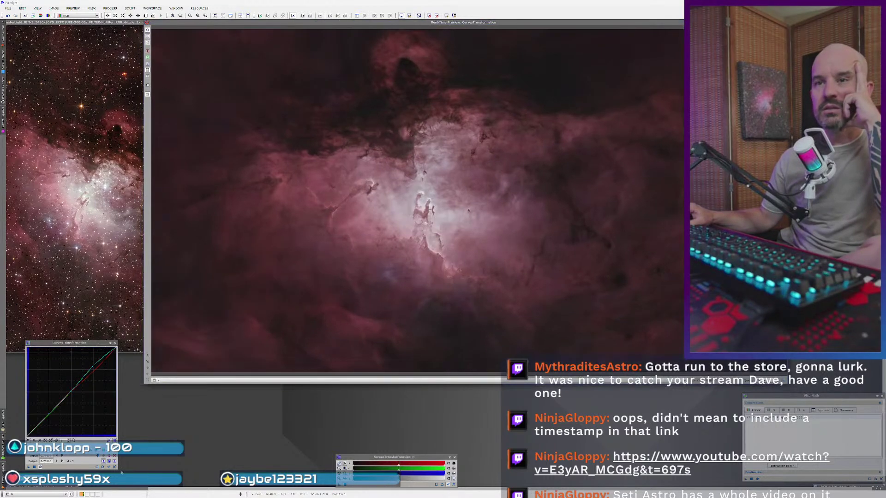
pyautogui.moveTo(67, 396); pyautogui.dragTo(67, 384)
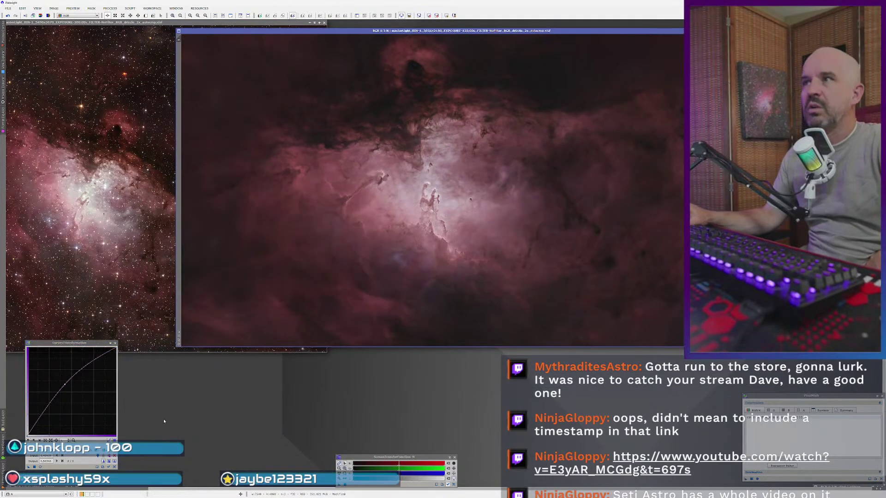
pyautogui.moveTo(29, 467); pyautogui.dragTo(446, 226)
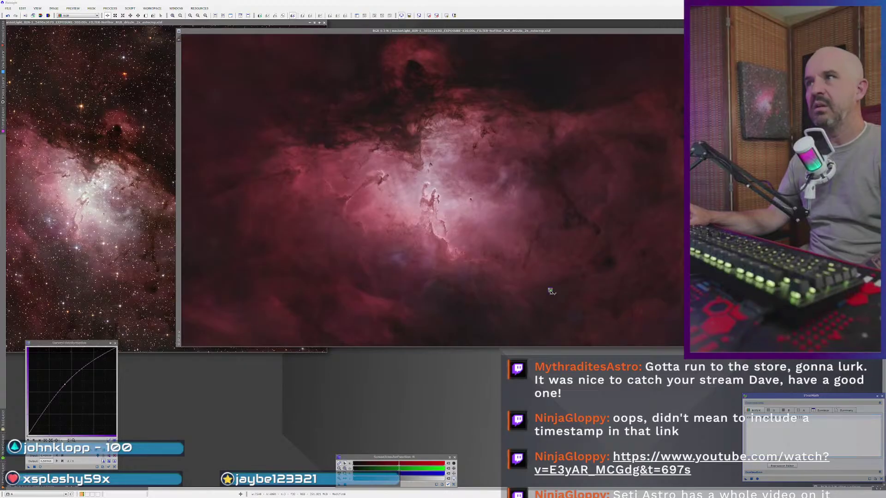
pyautogui.click(550, 290)
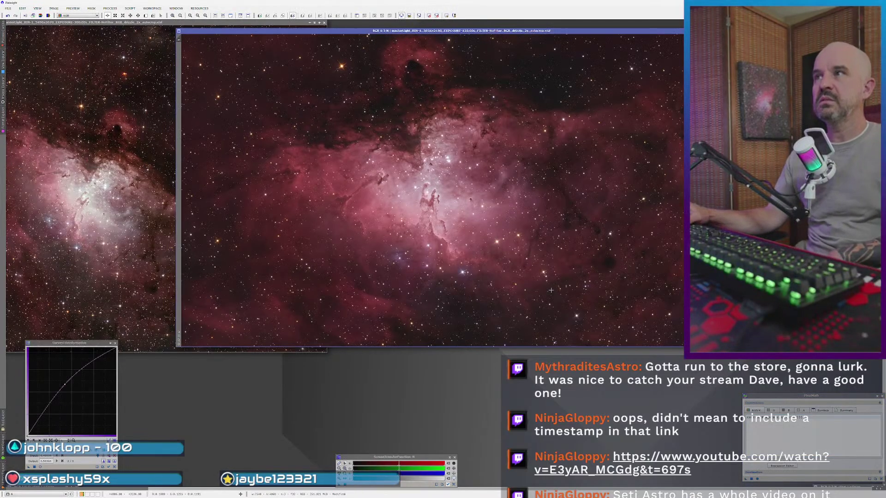
# - Compare the pillars and core colors of the recombined closer-framed image with the wider-framed image up close
pyautogui.scroll(2, 444, 208)
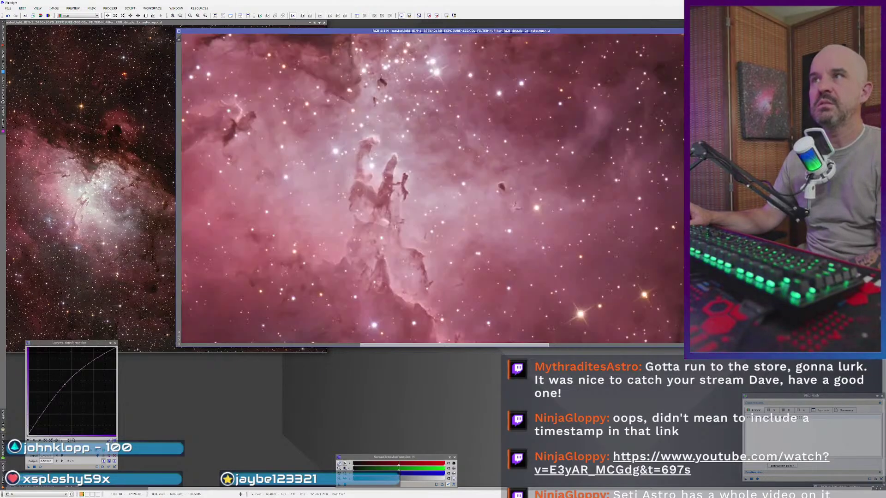
pyautogui.click(82, 209)
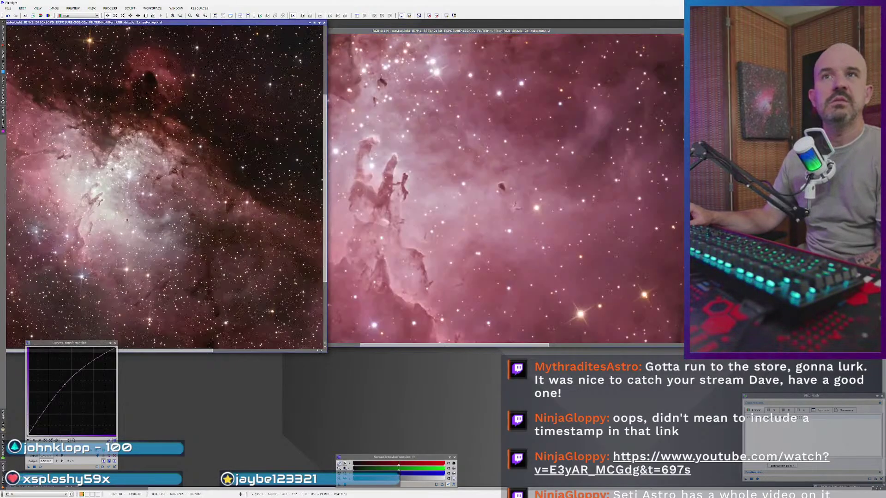
pyautogui.scroll(3, 82, 209)
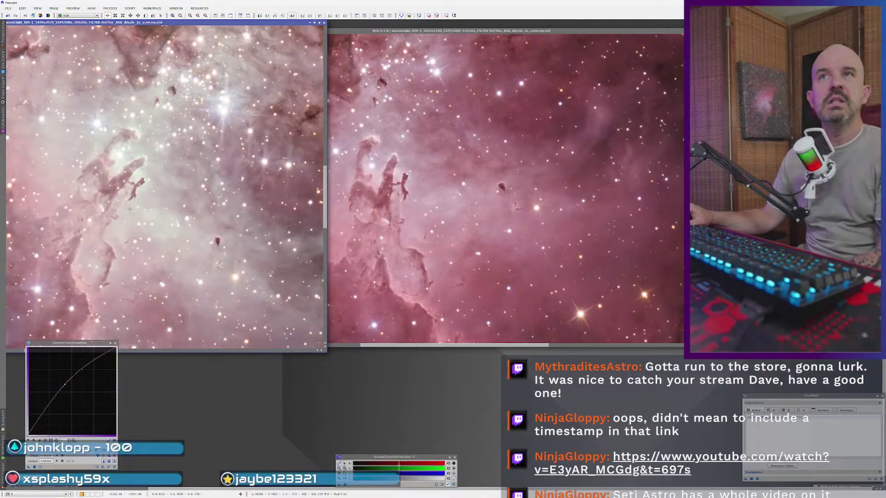
pyautogui.scroll(-4, 145, 225)
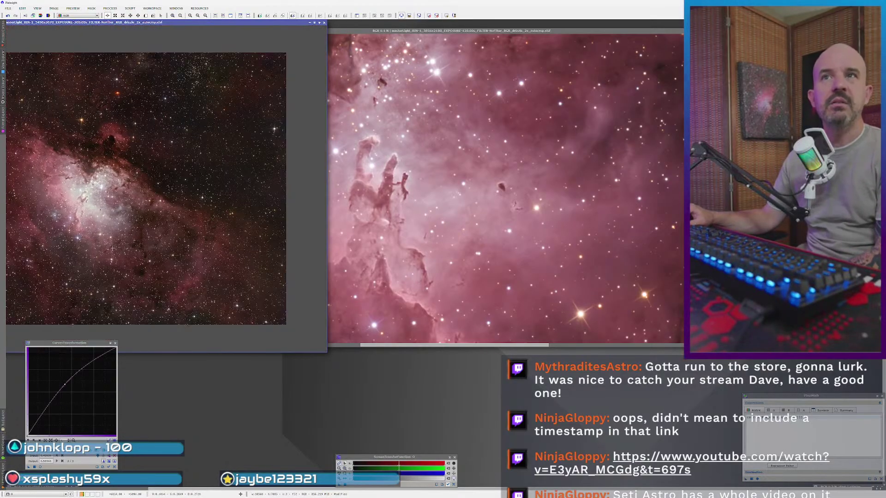
pyautogui.scroll(2, 100, 246)
pyautogui.click(446, 248)
pyautogui.scroll(-1, 447, 248)
pyautogui.scroll(-1, 446, 248)
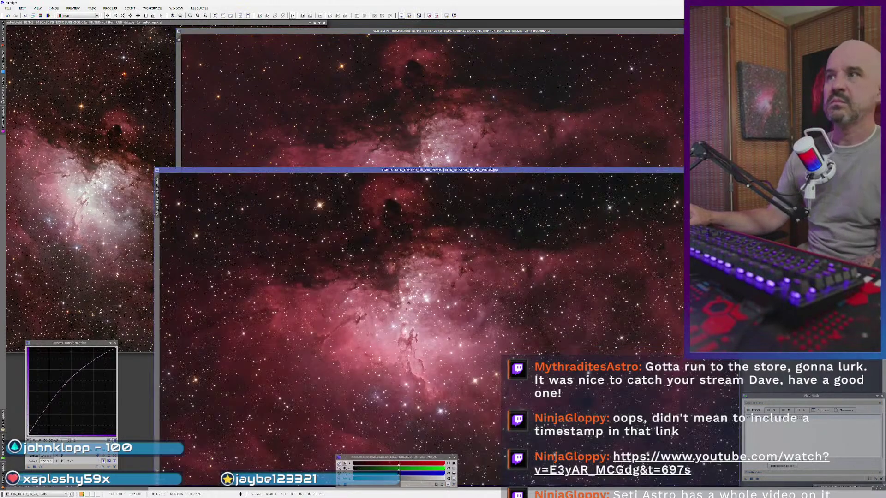
# - Align the finished Eagle Nebula JPG with the recombined closer-framed image and close the CurvesTransformation window
pyautogui.moveTo(532, 172); pyautogui.dragTo(398, 33)
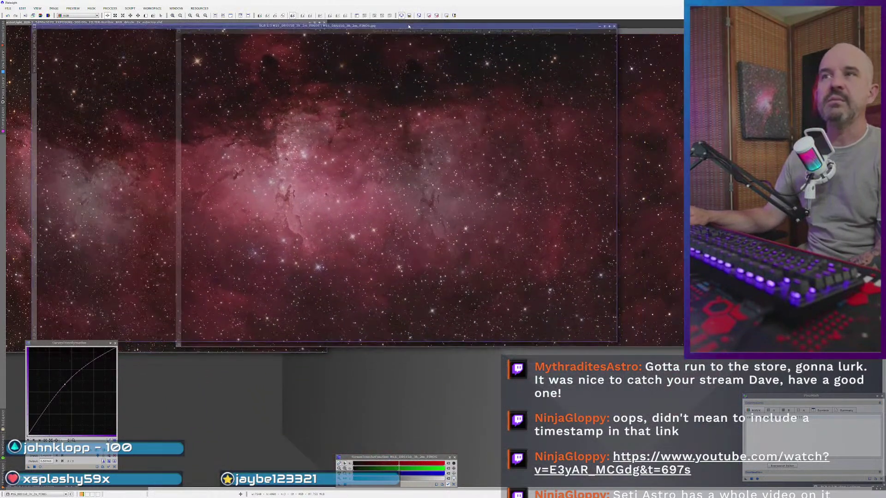
pyautogui.moveTo(89, 346); pyautogui.dragTo(90, 363)
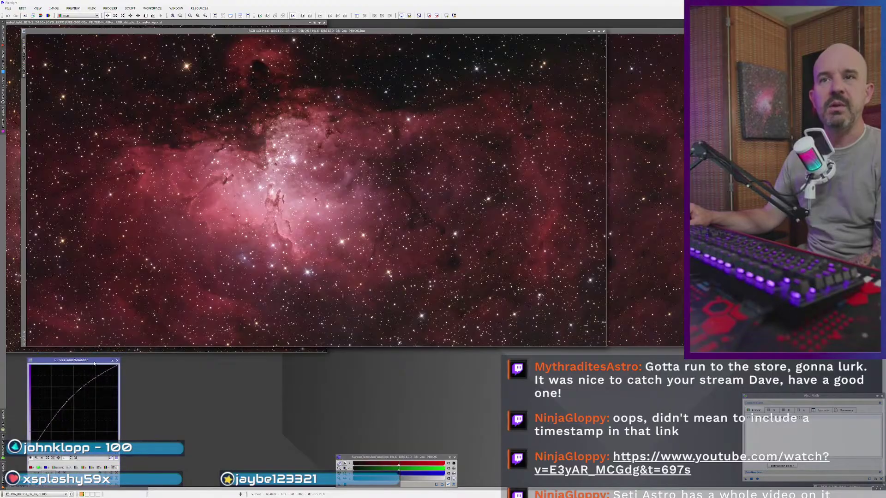
pyautogui.click(117, 361)
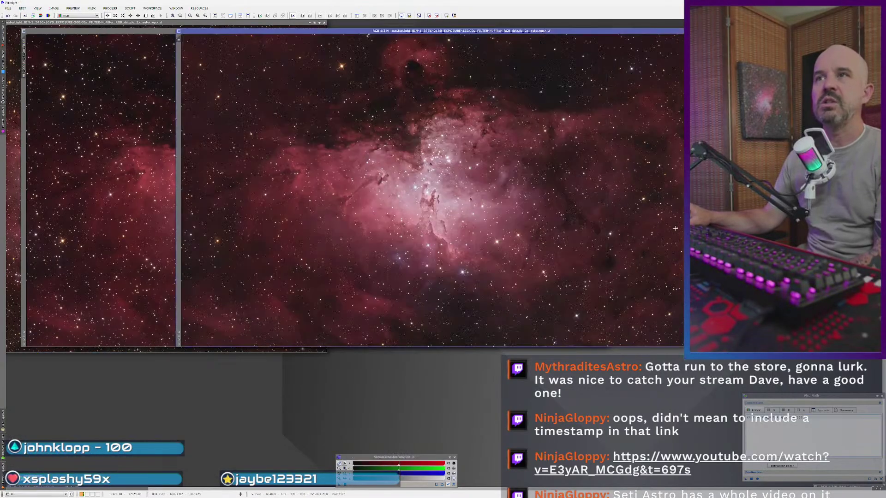
# - Compare the recombined closer-framed image with the finished JPG version by alternating between the two images
pyautogui.click(145, 94)
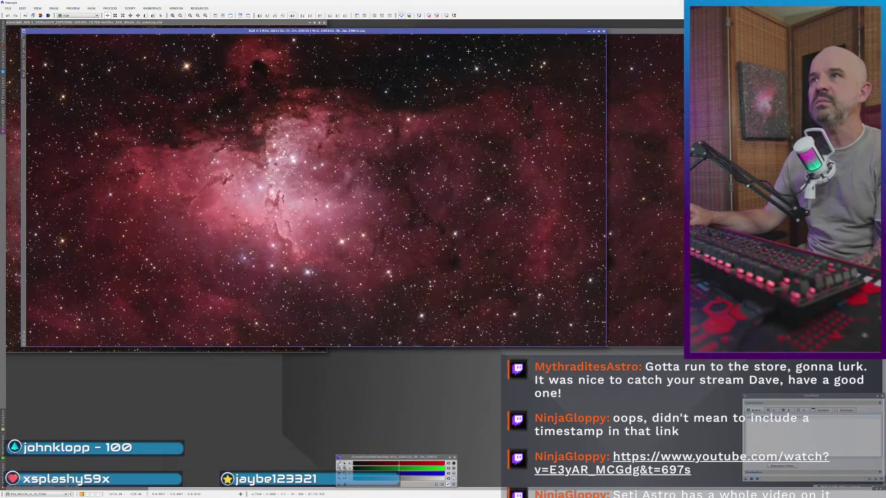
pyautogui.click(608, 61)
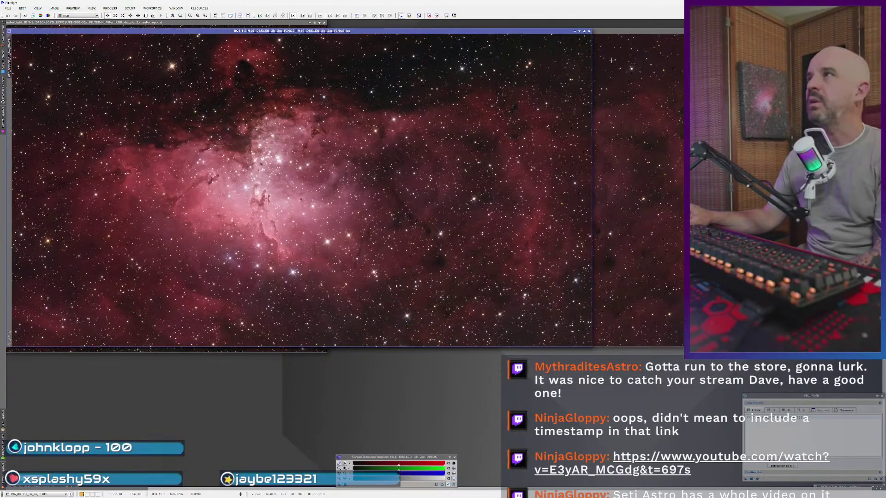
pyautogui.click(625, 32)
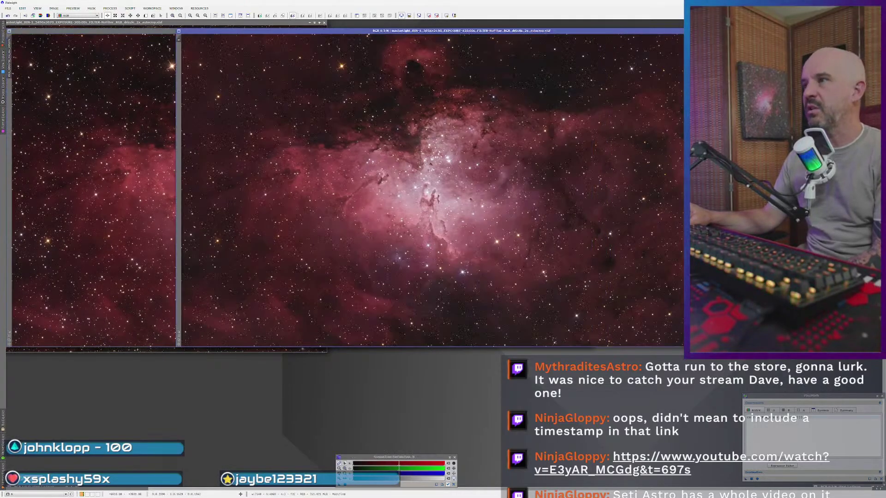
pyautogui.hotkey('ctrl', 'Tab')
pyautogui.hotkey('ctrl', 'shift', 'Tab')
pyautogui.click(142, 219)
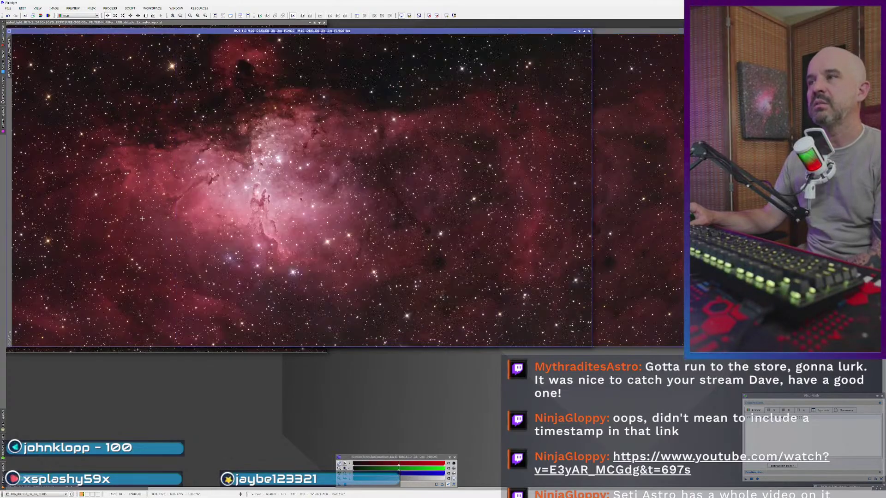
pyautogui.hotkey('ctrl', 'Tab')
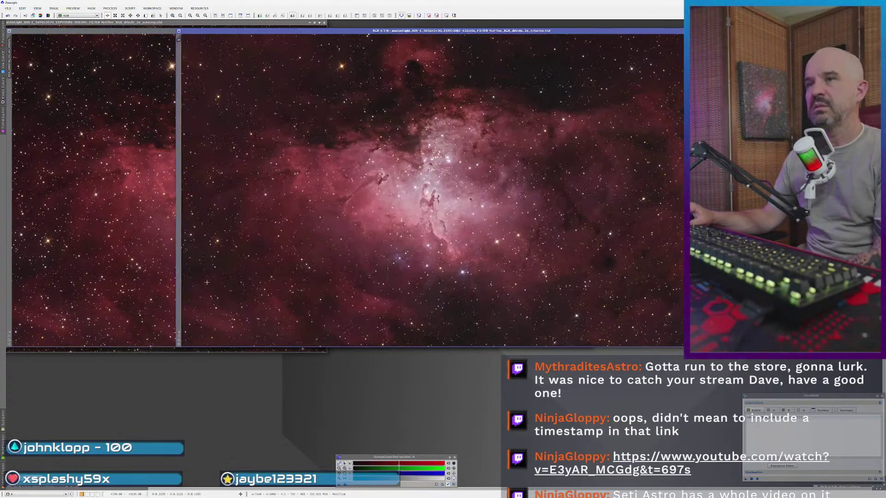
# - Alternate again between the recombined closer-framed image and the finished JPG to judge differences in nebula color and saturation
pyautogui.hotkey('ctrl', 'Tab')
pyautogui.hotkey('ctrl', 'Tab')
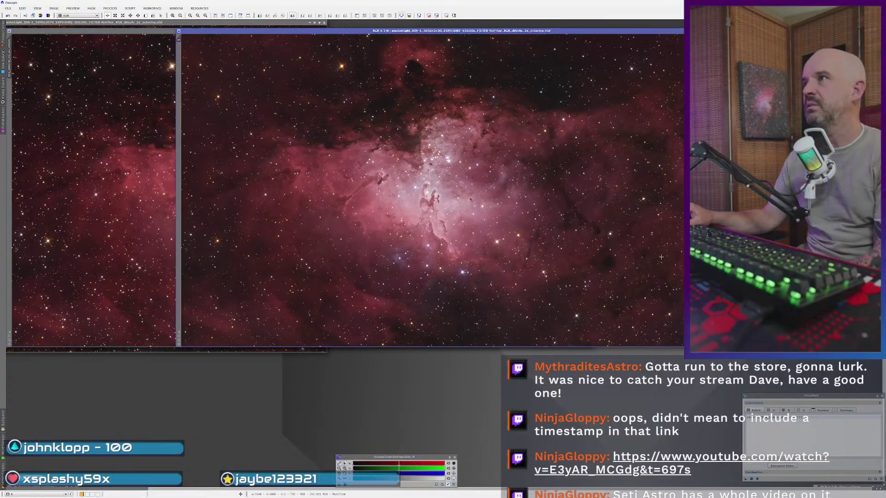
pyautogui.hotkey('ctrl', 'Tab')
pyautogui.hotkey('ctrl', 'Tab')
pyautogui.hotkey('ctrl', 'Tab')
pyautogui.hotkey('ctrl', 'Tab')
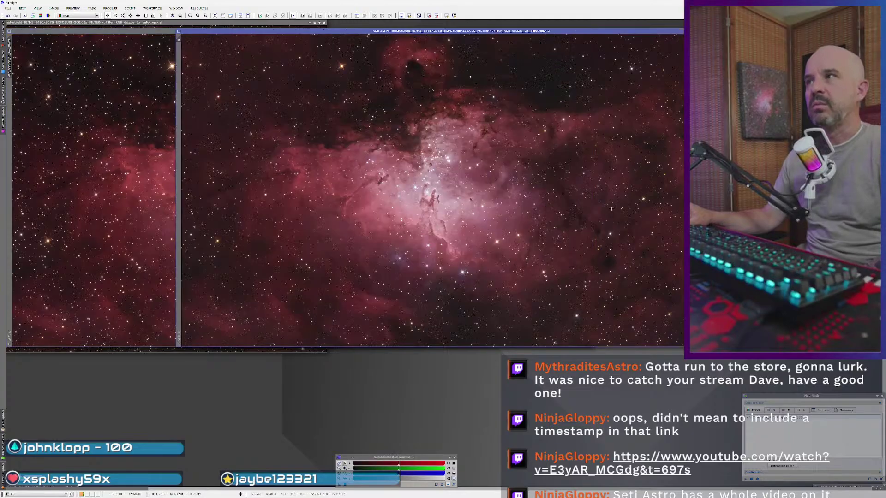
pyautogui.hotkey('ctrl', 'Tab')
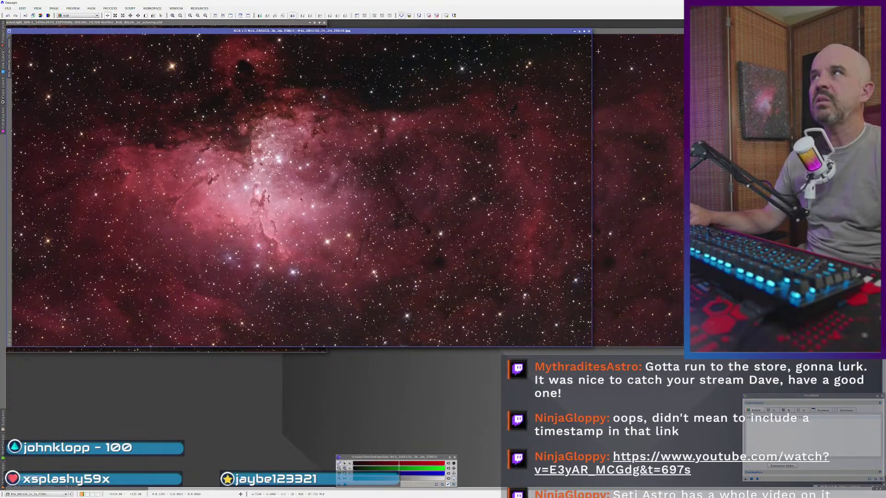
# - Apply a further slight midtone saturation boost to the closer-framed starless nebula with CurvesTransformation and recombine it with its stars
pyautogui.hotkey('ctrl', 'Tab')
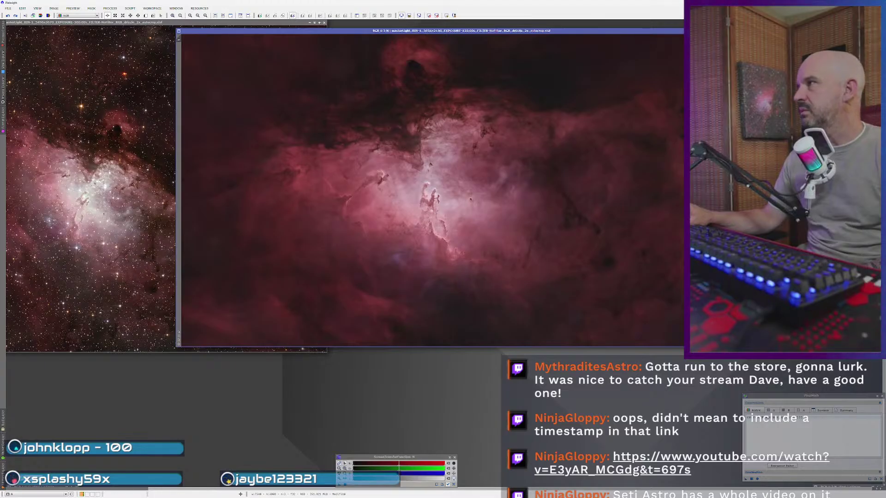
pyautogui.hotkey('alt', 'c')
pyautogui.click(48, 480)
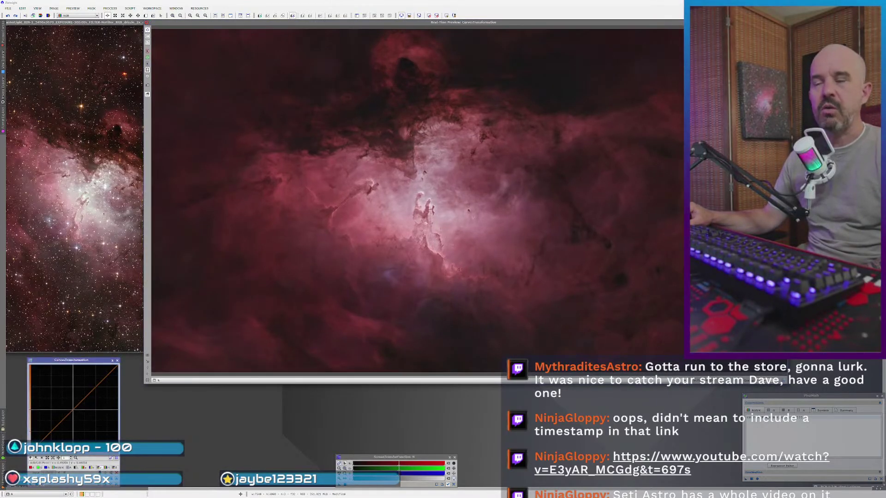
pyautogui.click(71, 407)
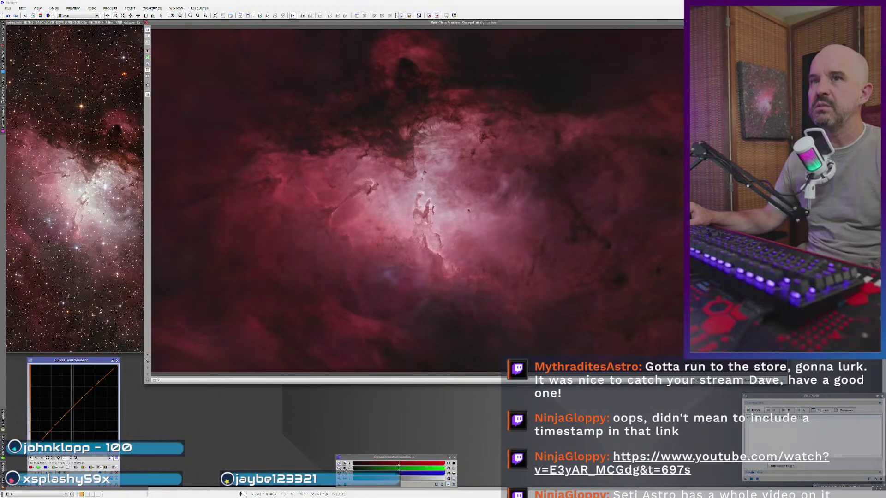
pyautogui.click(48, 481)
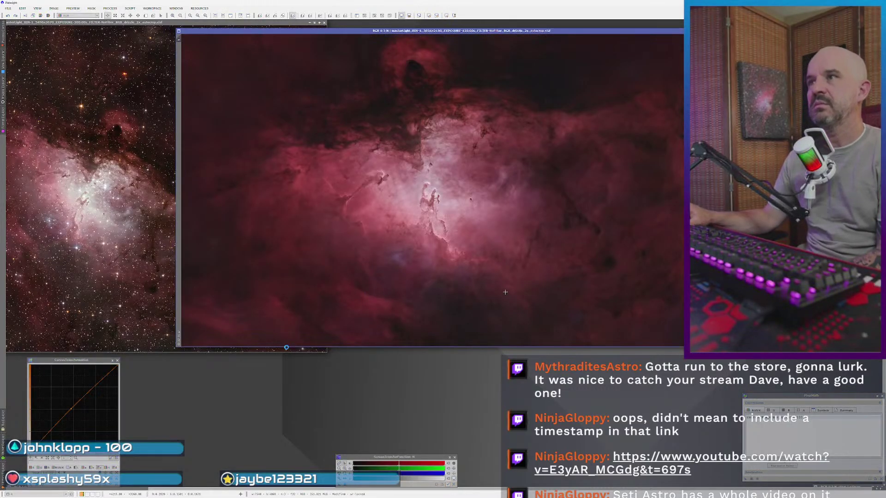
pyautogui.click(117, 361)
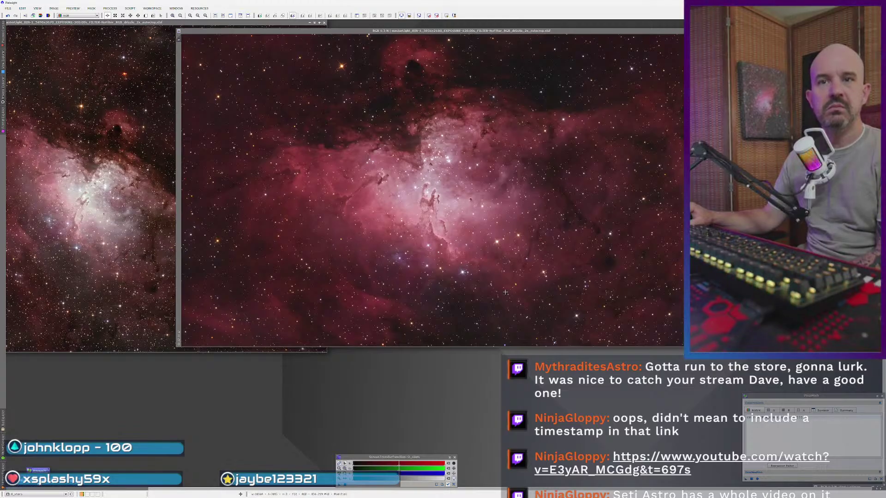
# - Reposition the finished JPG over the newly saturated closer-framed image and compare the two by alternating between them
pyautogui.moveTo(505, 291); pyautogui.dragTo(200, 376)
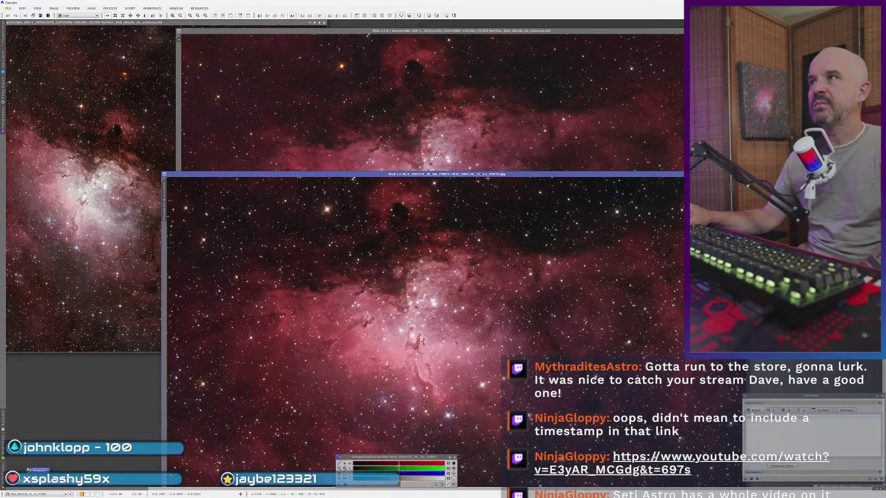
pyautogui.doubleClick(487, 175)
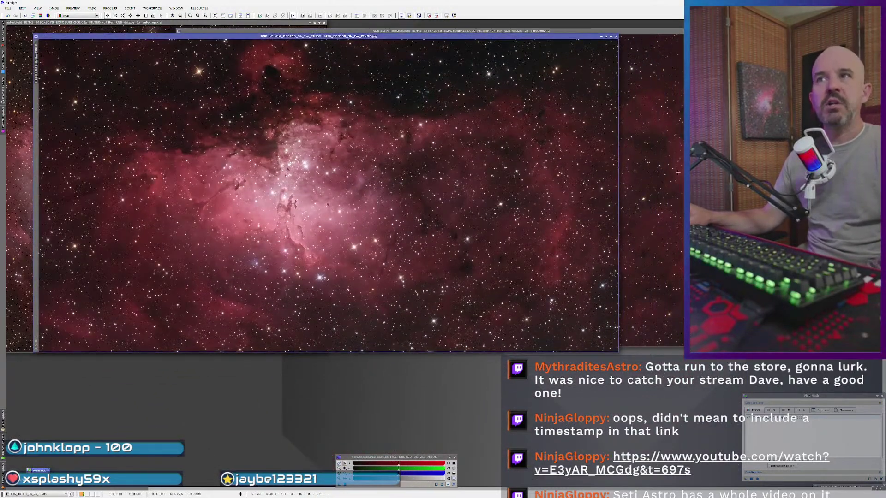
pyautogui.click(669, 174)
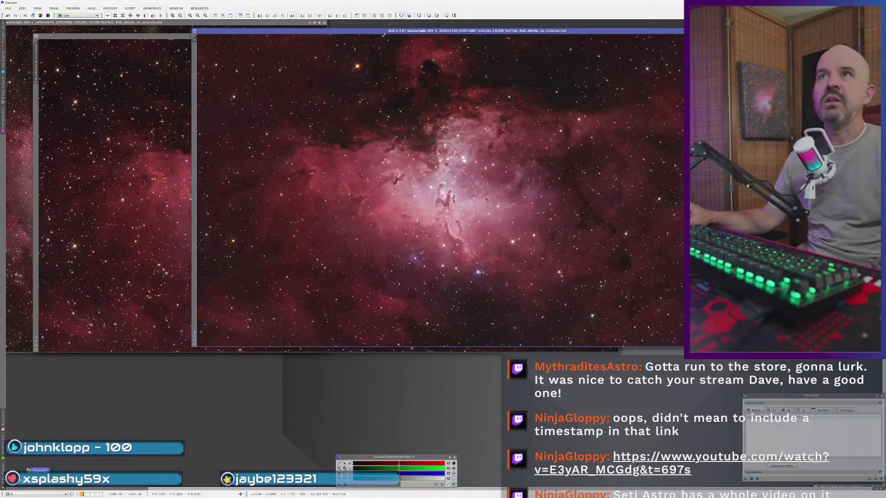
pyautogui.click(168, 131)
pyautogui.hotkey('ctrl', 'Tab')
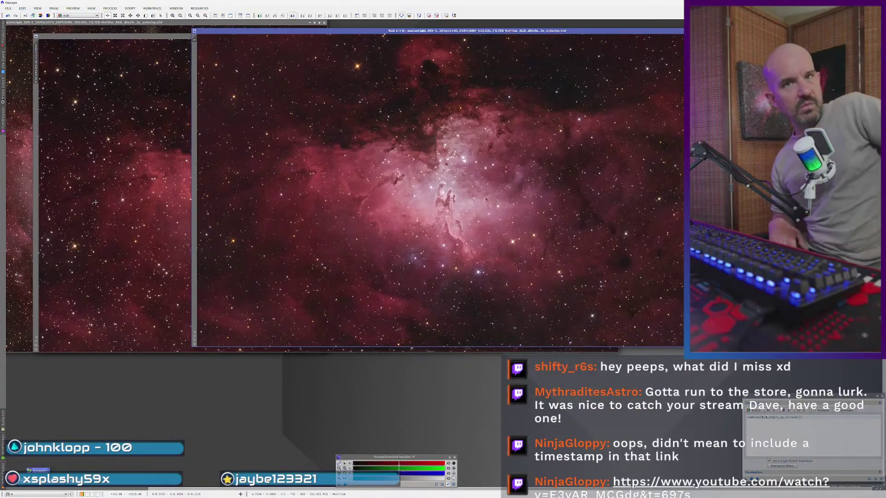
pyautogui.click(188, 163)
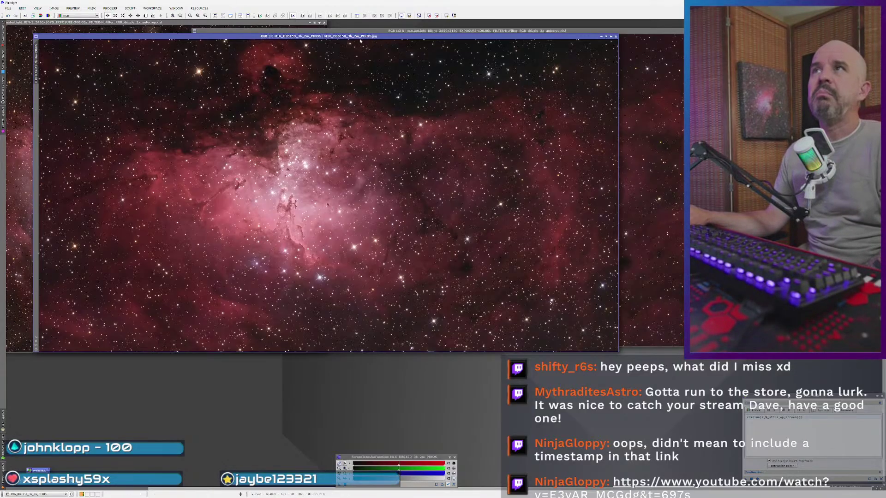
# - Move the finished JPG aside, check it once more against the closer-framed image, and close it
pyautogui.moveTo(359, 37); pyautogui.dragTo(333, 26)
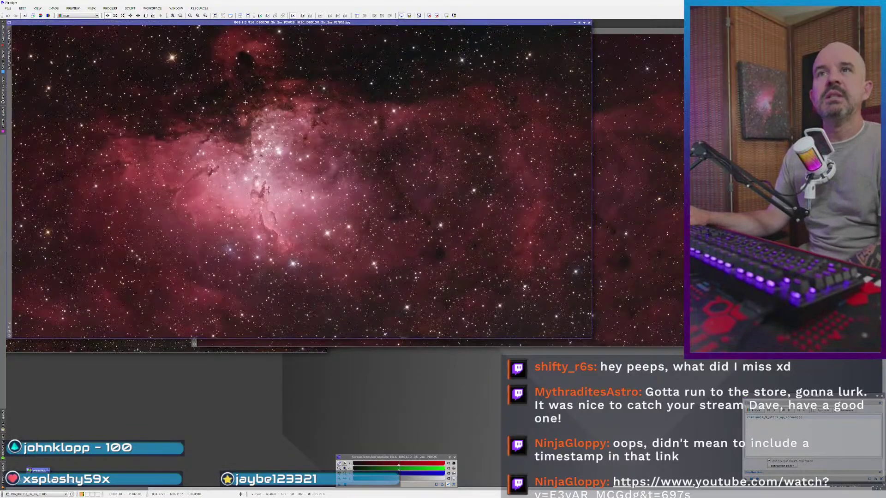
pyautogui.click(589, 22)
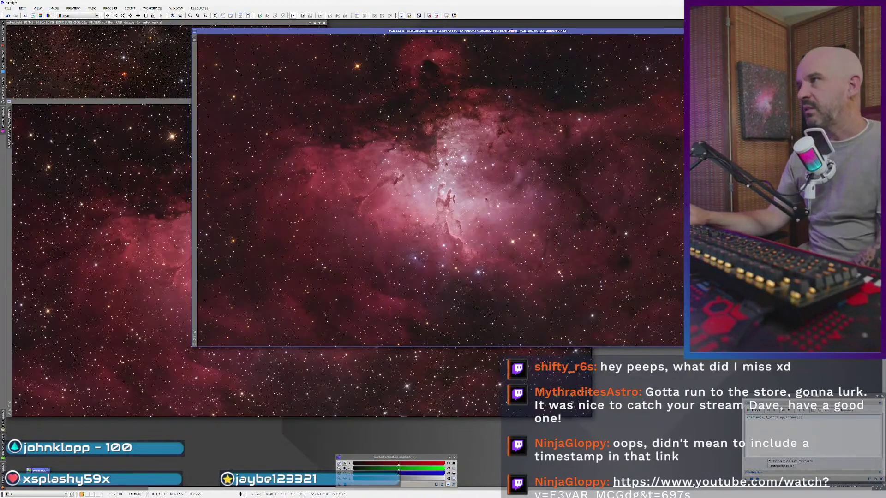
pyautogui.hotkey('ctrl', 'Tab')
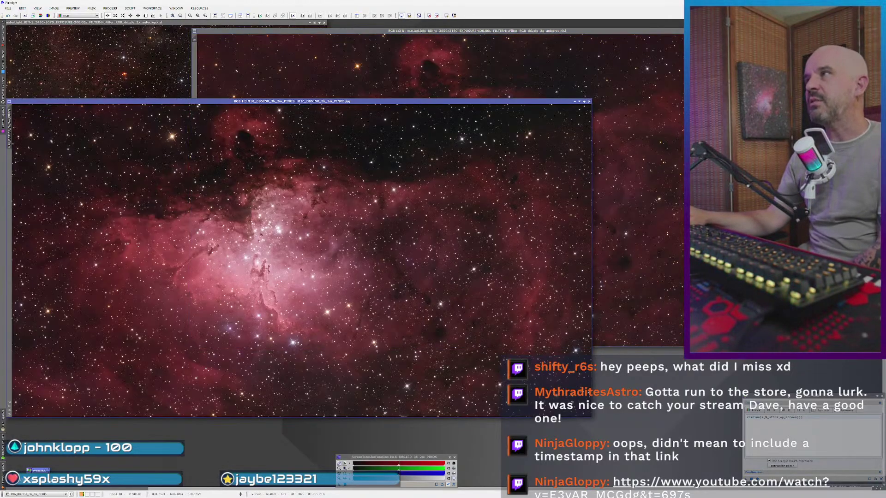
pyautogui.click(593, 109)
pyautogui.click(544, 379)
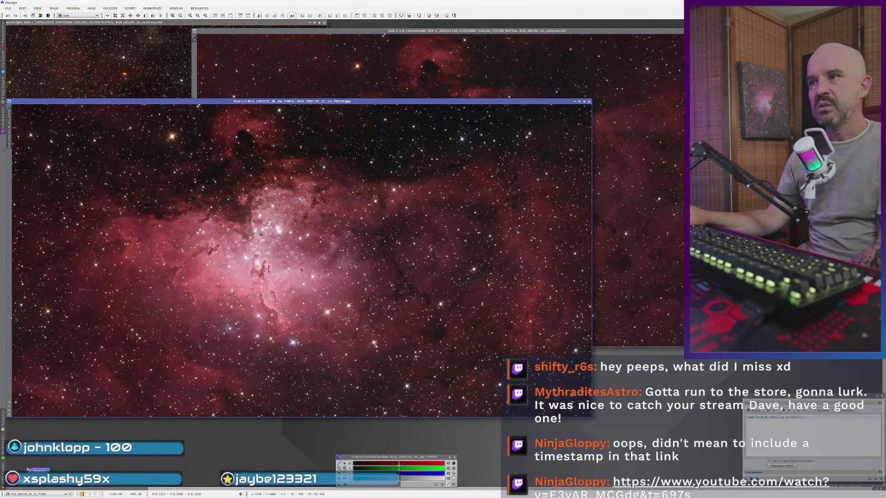
pyautogui.click(589, 101)
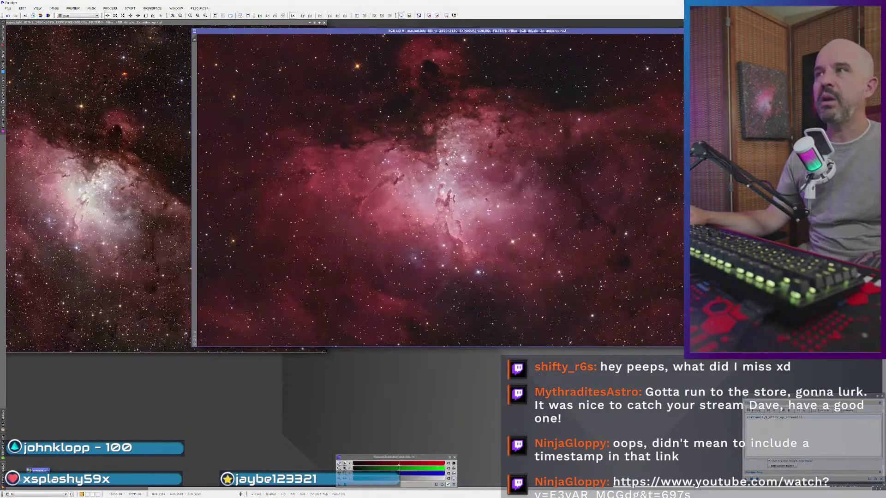
# - Bring the wider-framed image fully into view, arrange it beside the closer-framed one, and compare their color and framing
pyautogui.click(128, 264)
pyautogui.click(319, 22)
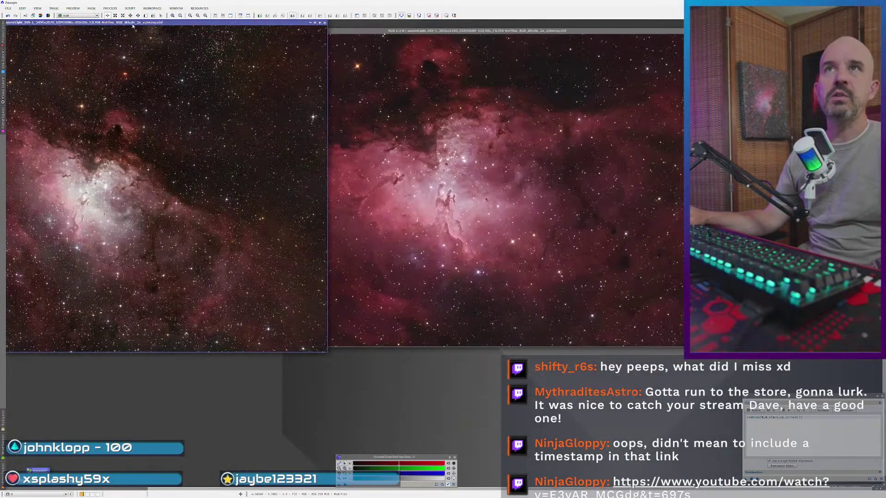
pyautogui.moveTo(142, 25); pyautogui.dragTo(271, 25)
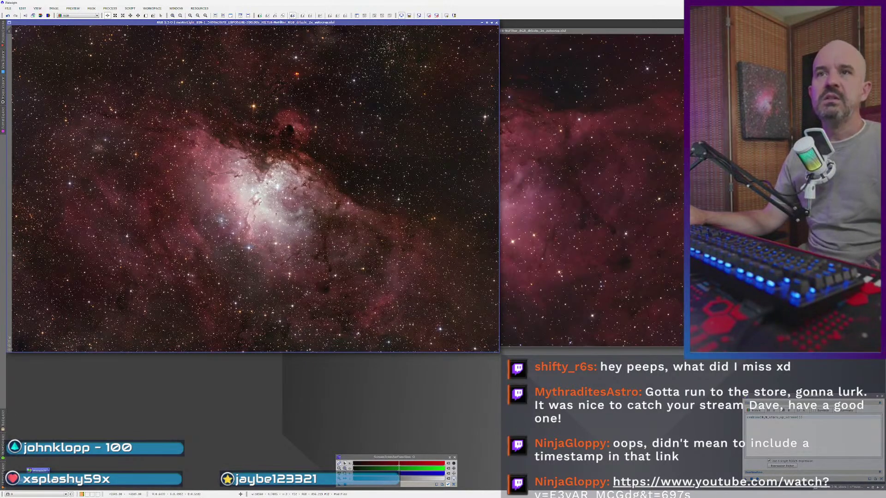
pyautogui.scroll(2, 263, 233)
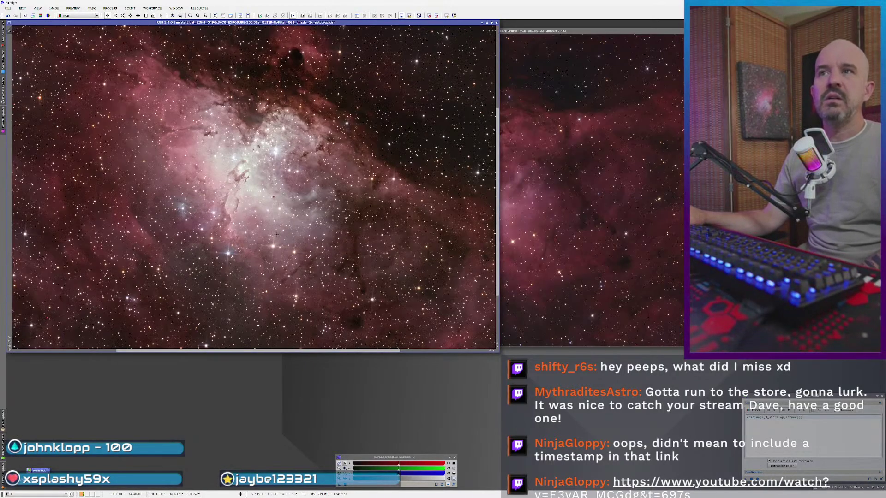
pyautogui.scroll(-2, 276, 234)
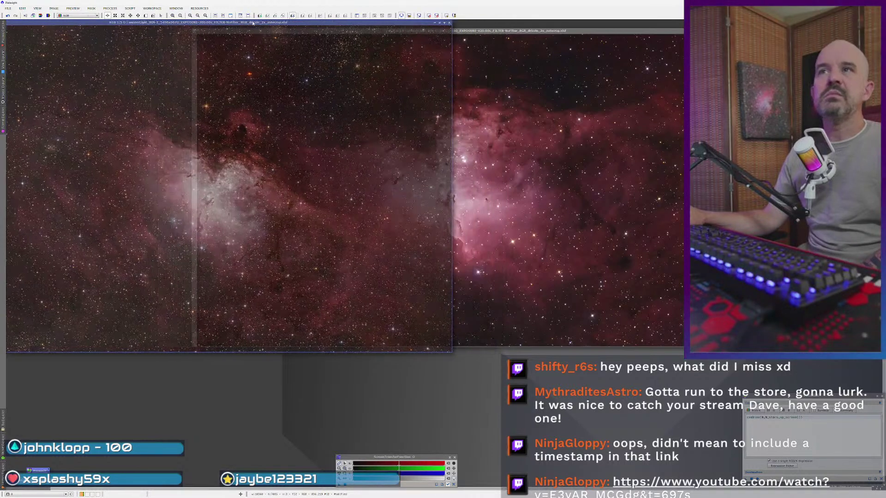
pyautogui.click(468, 134)
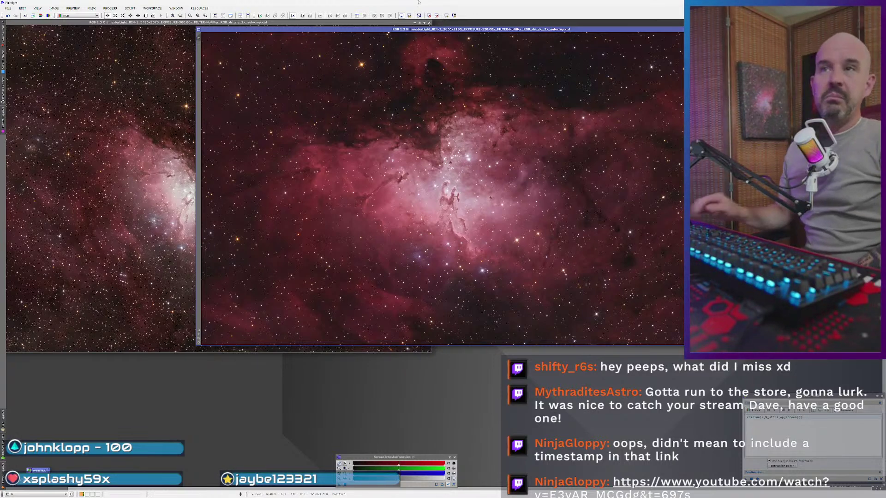
pyautogui.click(90, 190)
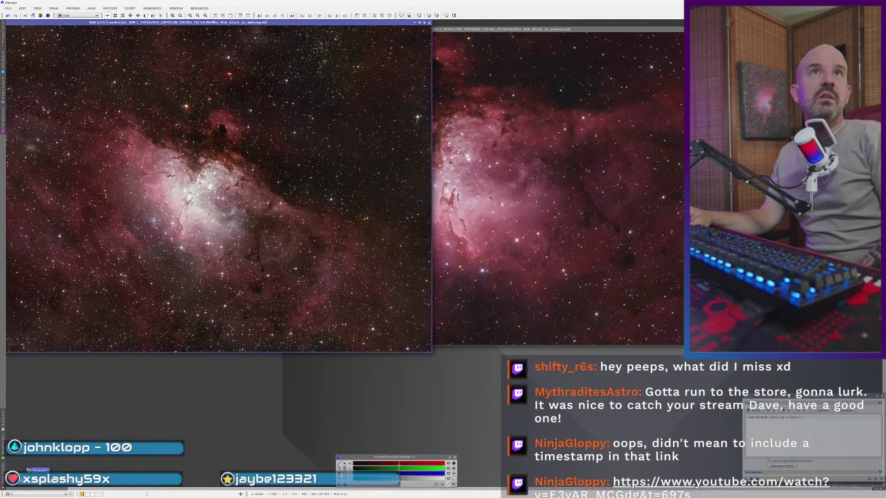
# - Show the telescope photo in the image viewer, alternate it with the two nebula images, and close the photo
pyautogui.hotkey('alt', 'Tab')
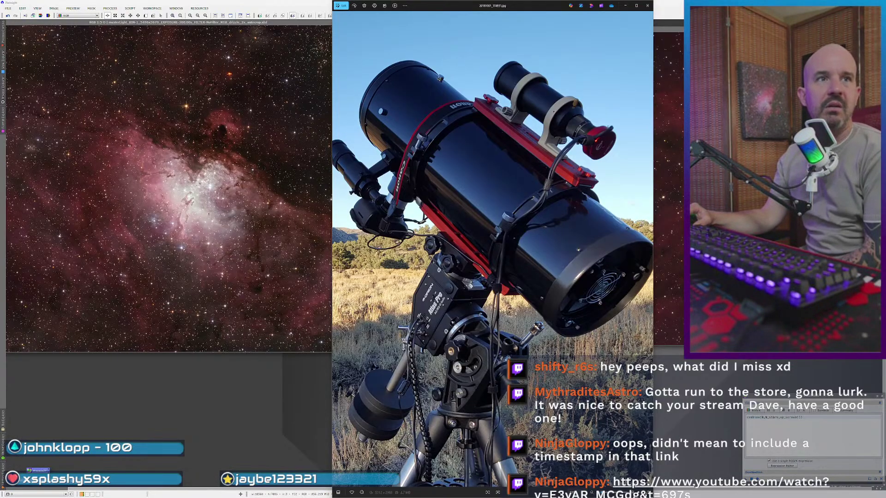
pyautogui.click(669, 296)
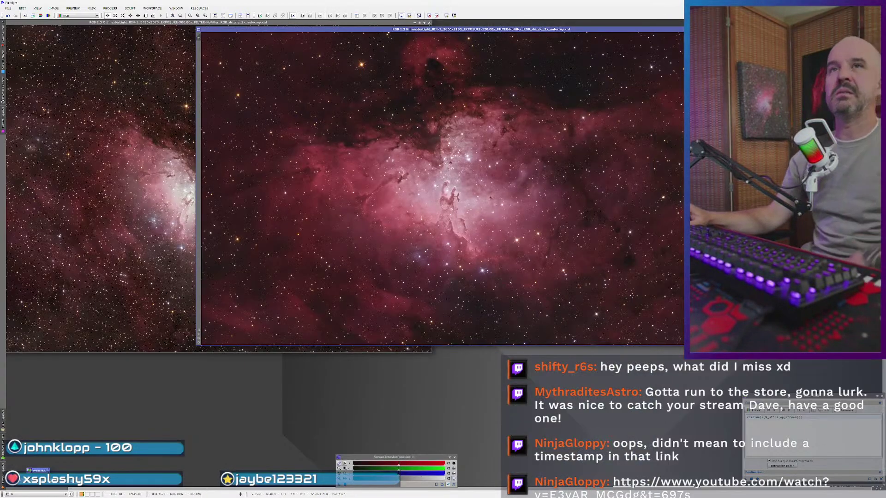
pyautogui.hotkey('alt', 'Tab')
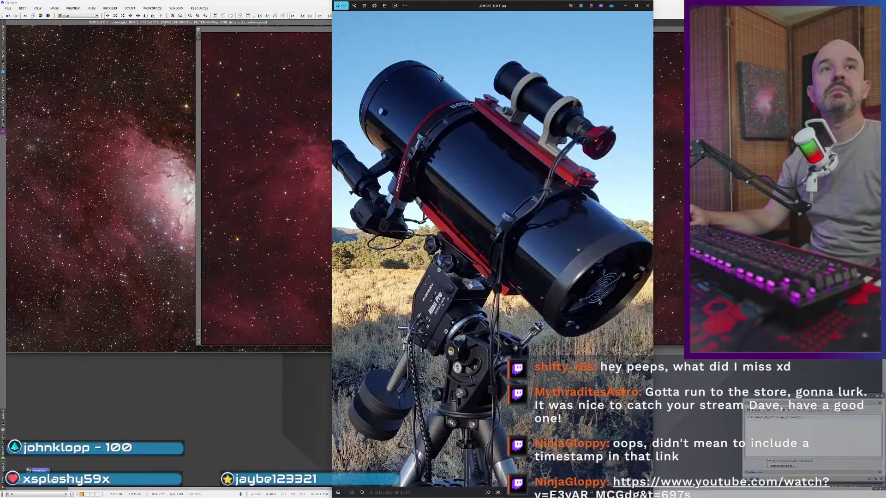
pyautogui.hotkey('alt', 'Tab')
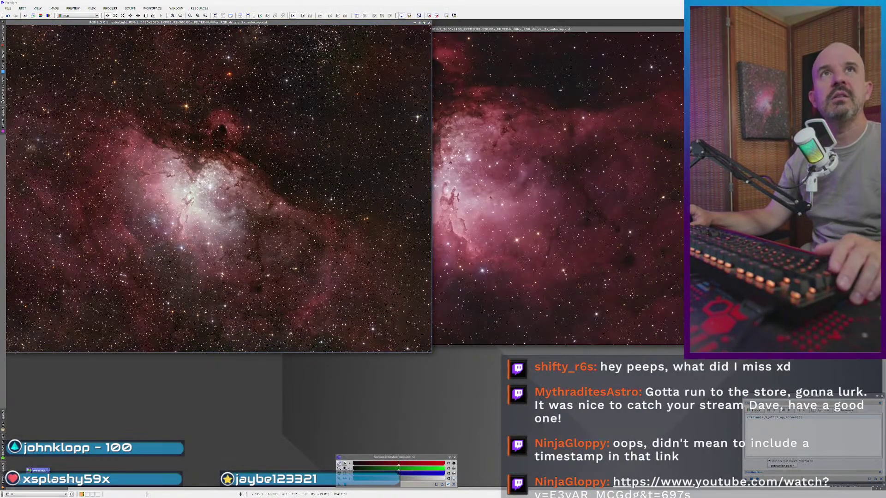
pyautogui.hotkey('alt', 'Tab')
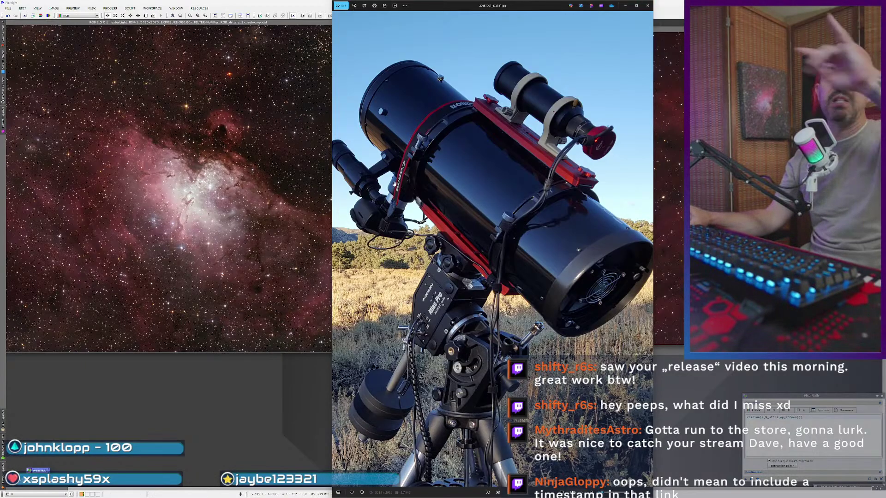
pyautogui.click(647, 7)
pyautogui.click(42, 248)
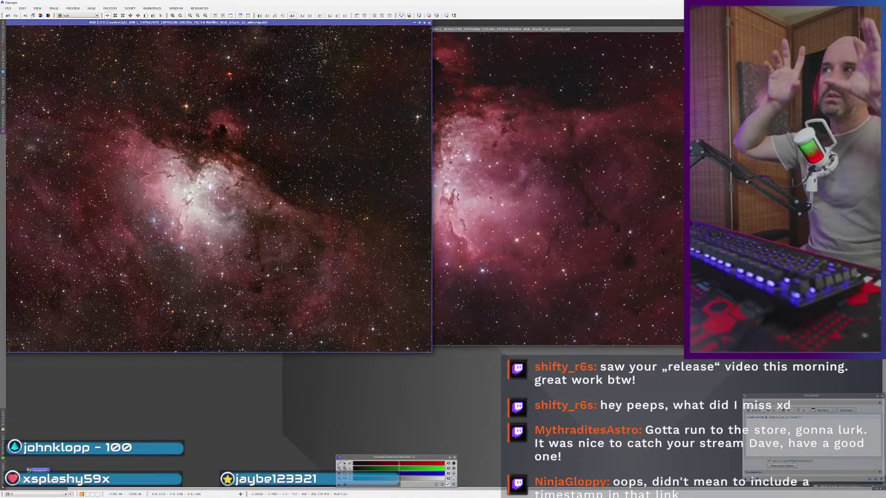
# - Examine the pillars and core in the wider-framed and closer-framed images up close, and return both to the full view
pyautogui.hotkey('ctrl', 'Tab')
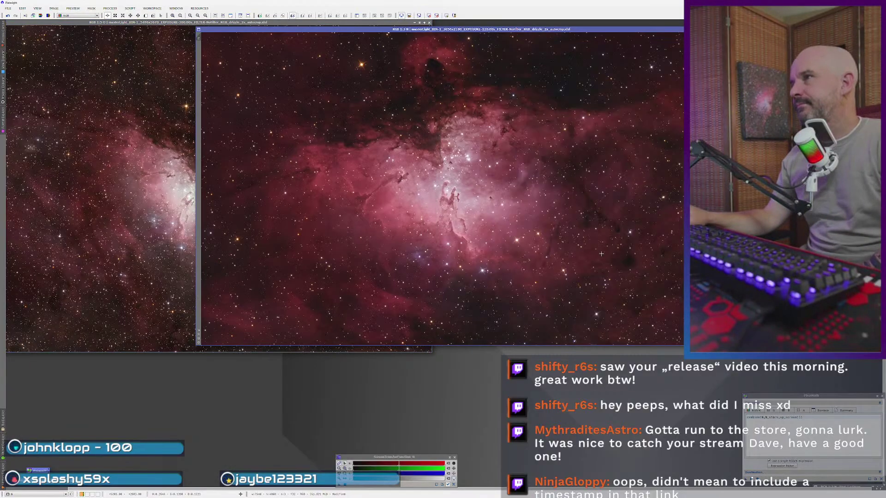
pyautogui.click(175, 231)
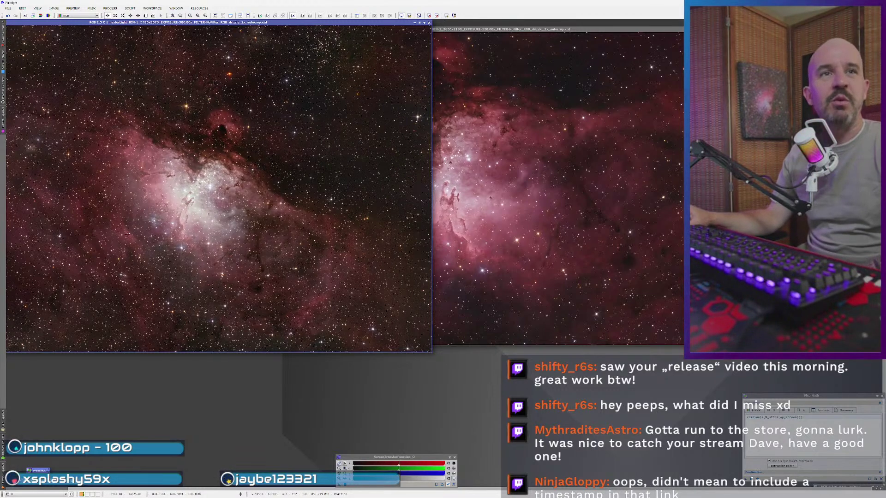
pyautogui.scroll(2, 143, 224)
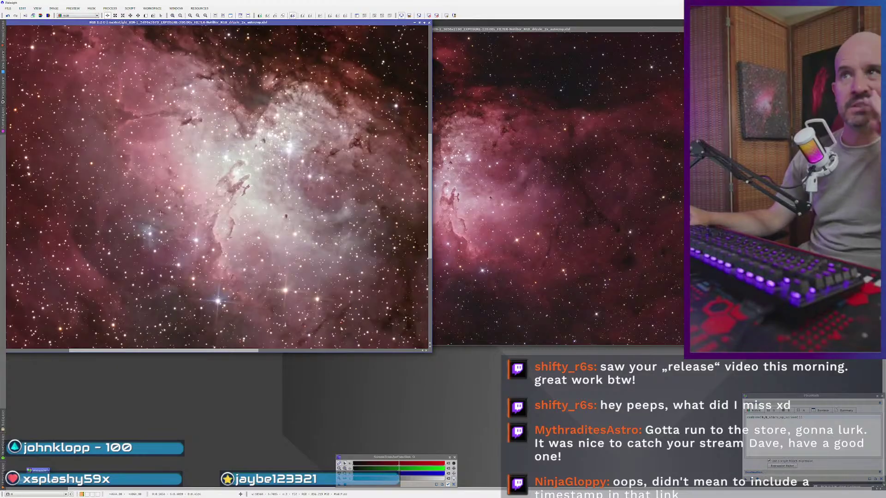
pyautogui.scroll(1, 272, 194)
pyautogui.click(452, 246)
pyautogui.scroll(2, 452, 246)
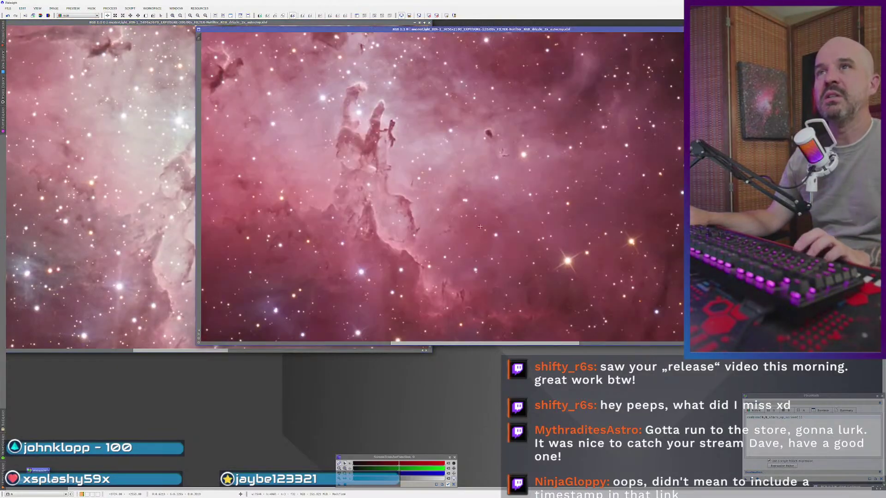
pyautogui.scroll(-2, 452, 246)
pyautogui.click(115, 239)
pyautogui.scroll(-1, 116, 240)
pyautogui.scroll(-2, 116, 239)
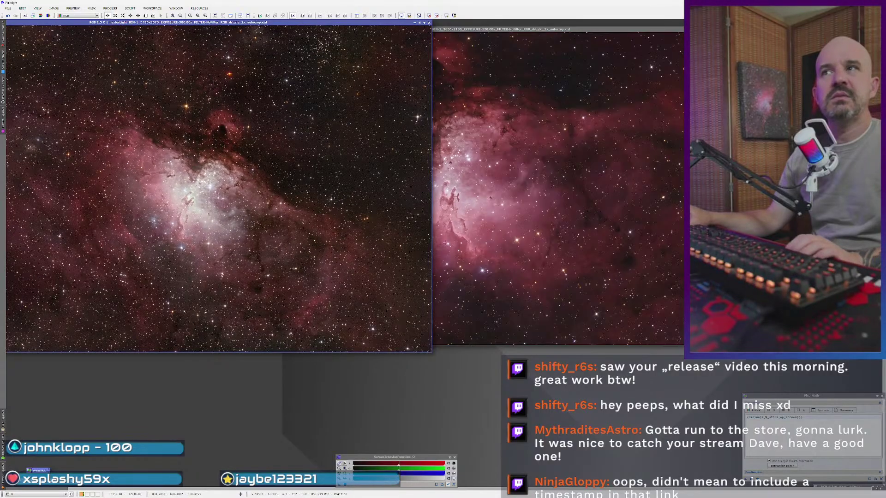
# - Bring the closer-framed image forward and undo its recombination with the stars
pyautogui.click(434, 242)
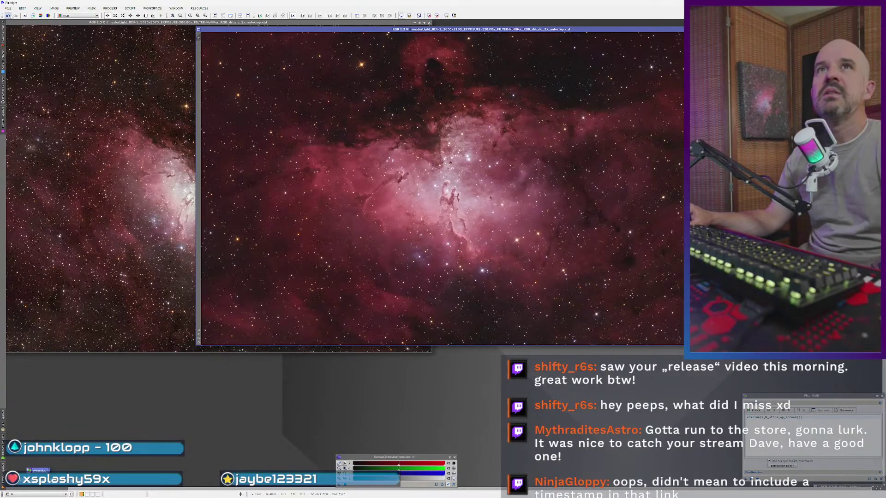
pyautogui.hotkey('ctrl', 'z')
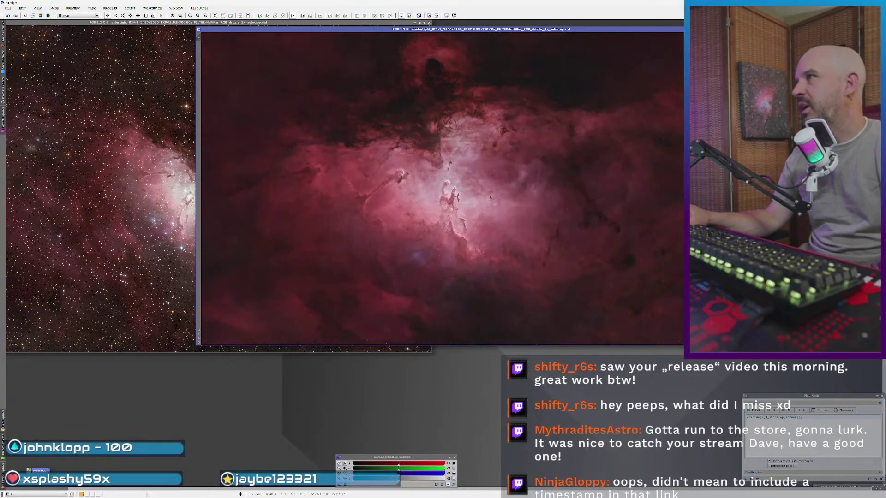
# - Try shifting the starless nebula's color from red toward green in CurvesTransformation with a real-time preview, and reset and close it
pyautogui.doubleClick(38, 471)
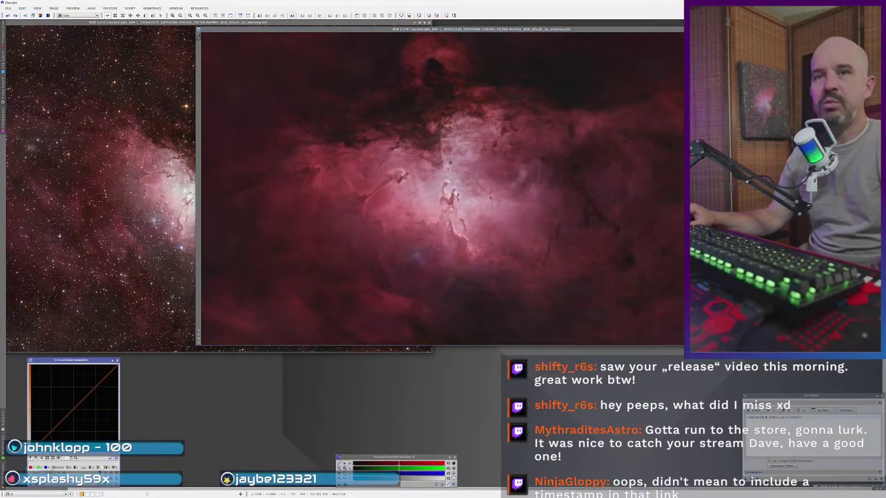
pyautogui.click(52, 482)
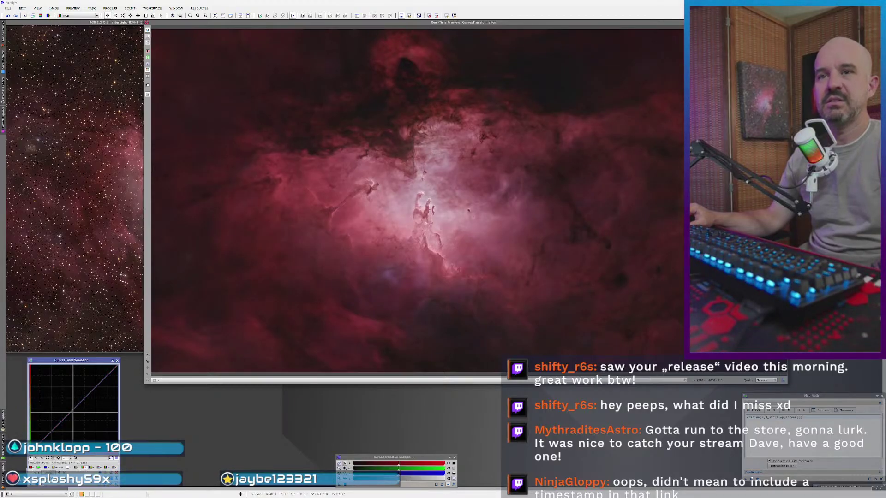
pyautogui.moveTo(73, 406); pyautogui.dragTo(73, 410)
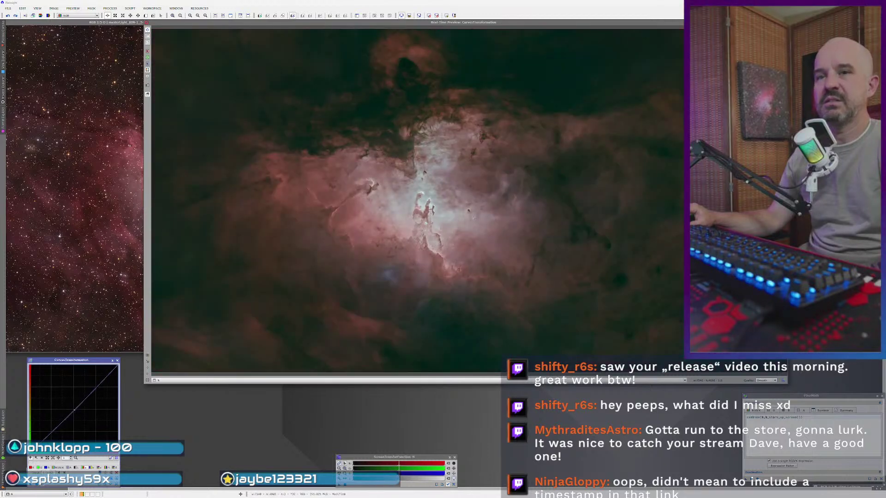
pyautogui.click(118, 486)
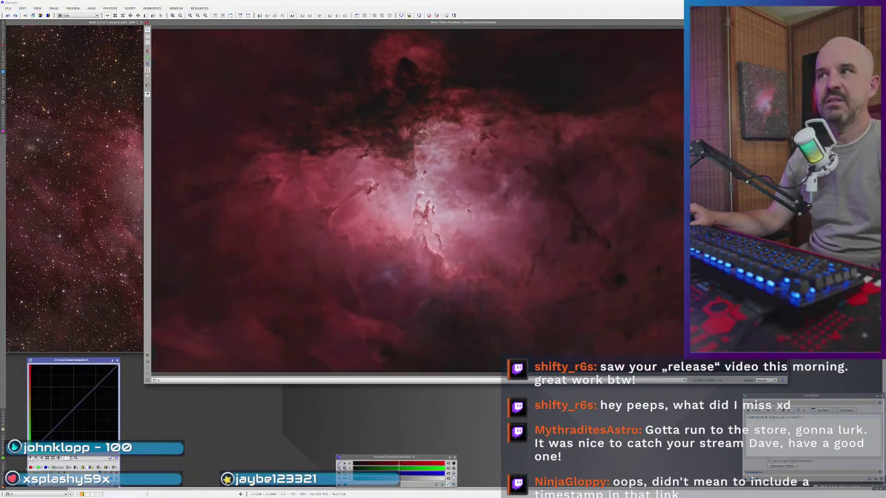
pyautogui.click(118, 360)
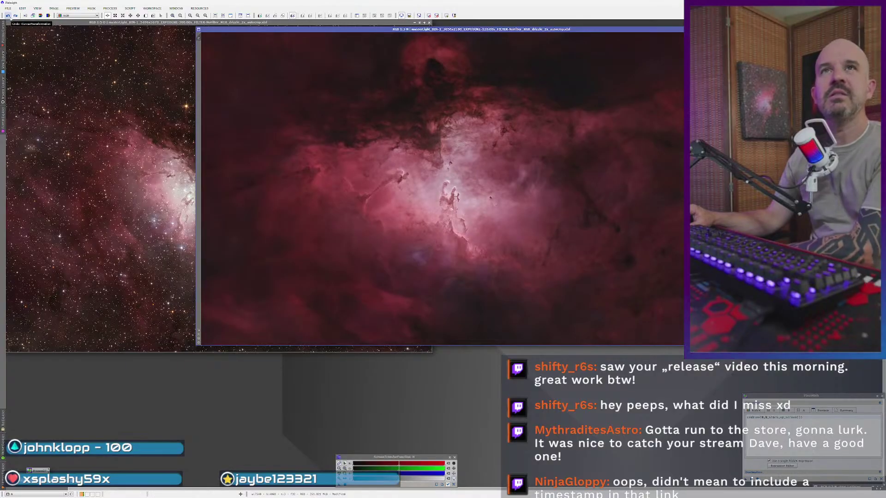
# - Alternate between the wider-framed image and the starless closer-framed one, comparing nebula color and core at different magnifications
pyautogui.click(3, 475)
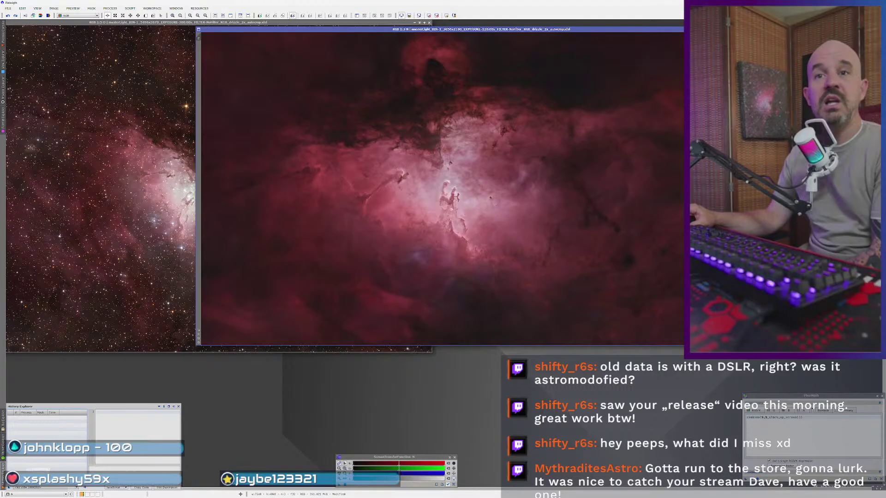
pyautogui.click(170, 278)
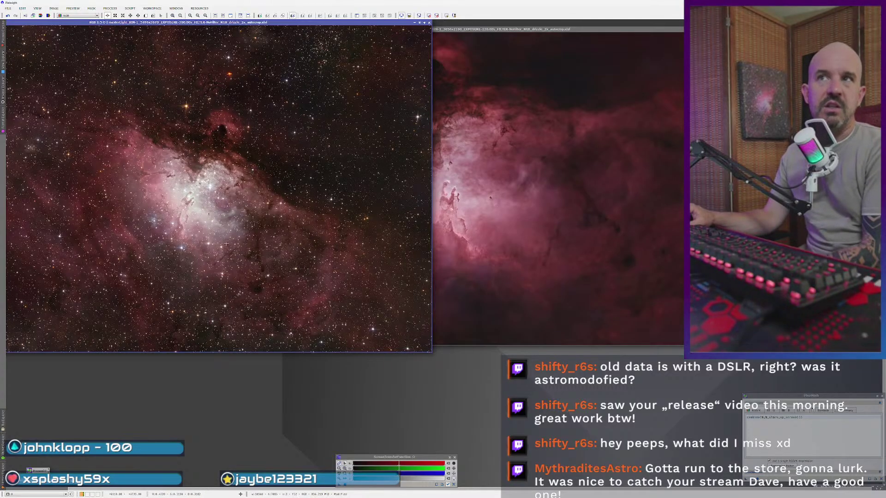
pyautogui.scroll(2, 220, 246)
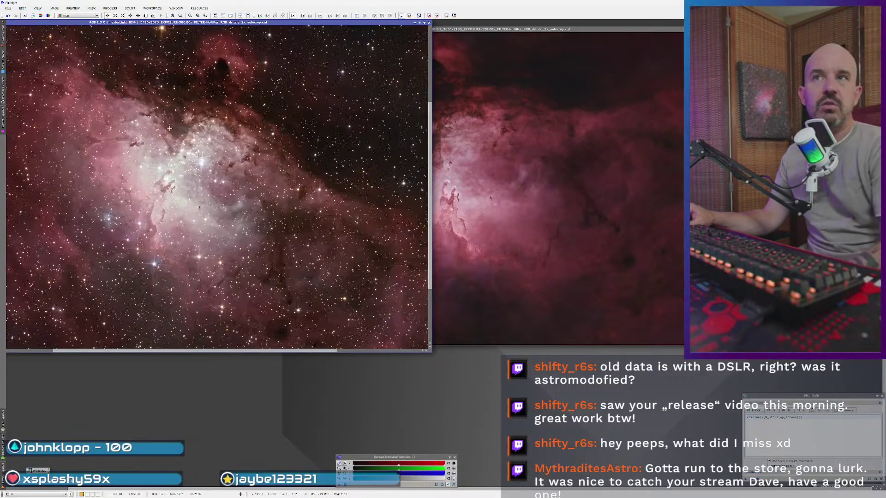
pyautogui.click(517, 216)
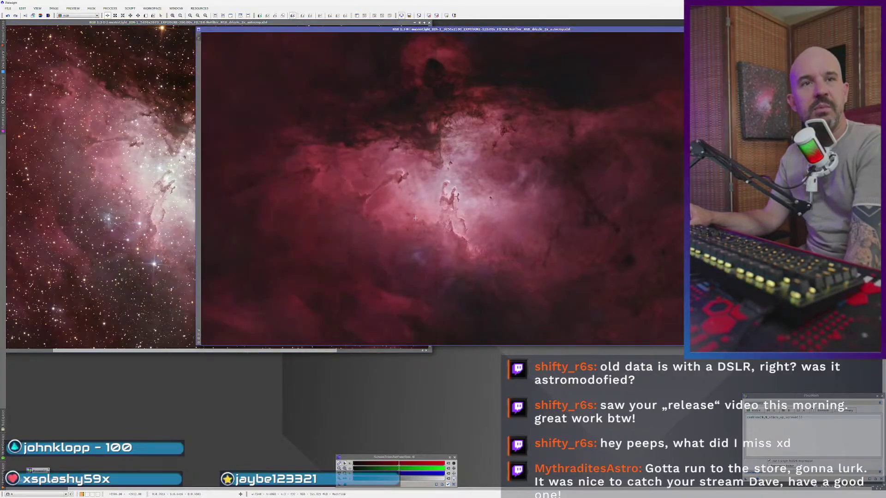
pyautogui.click(138, 184)
pyautogui.scroll(-1, 138, 184)
pyautogui.click(558, 214)
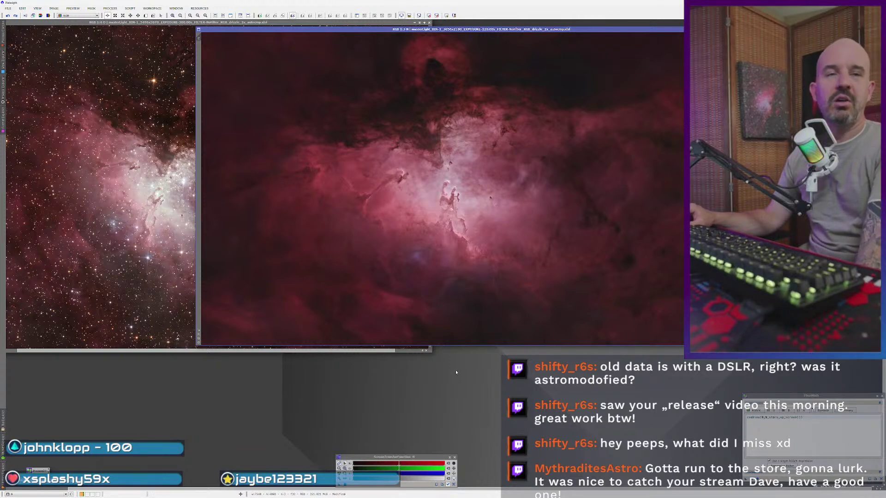
pyautogui.click(168, 248)
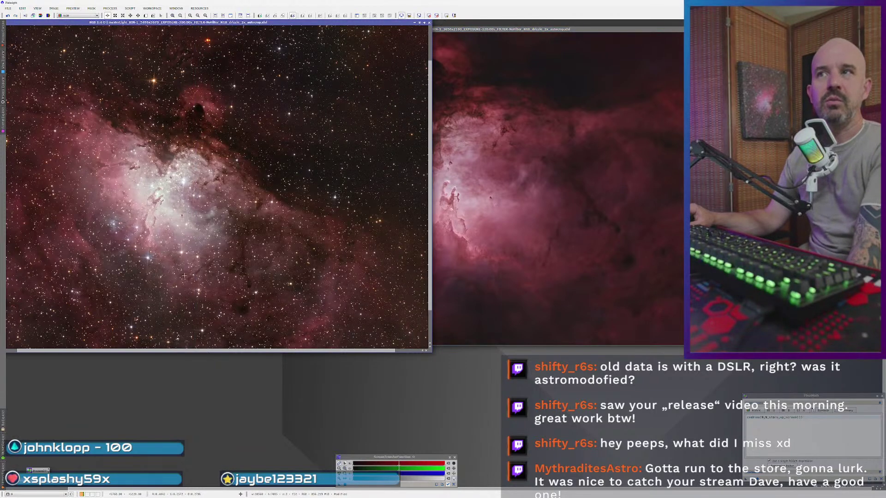
pyautogui.scroll(-1, 197, 283)
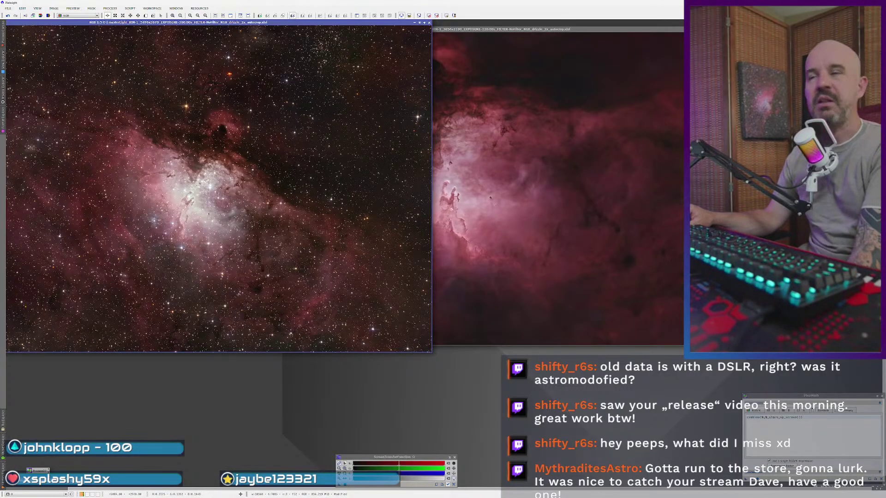
pyautogui.click(549, 262)
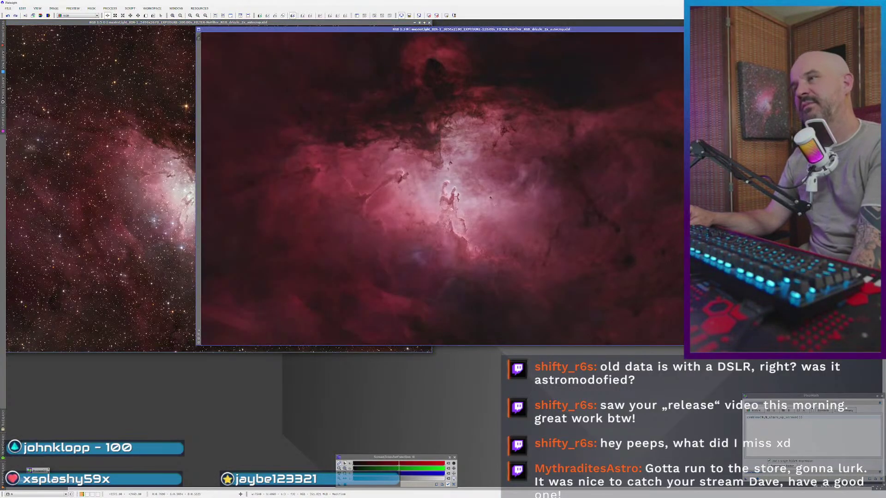
# - Load the closer-framed image's processing history in History Explorer and return the image to an earlier, less saturated state
pyautogui.click(2, 472)
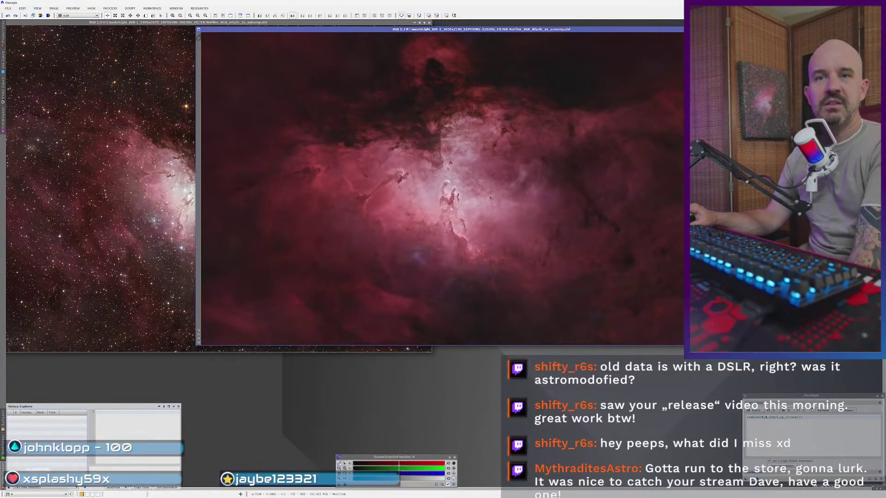
pyautogui.click(52, 488)
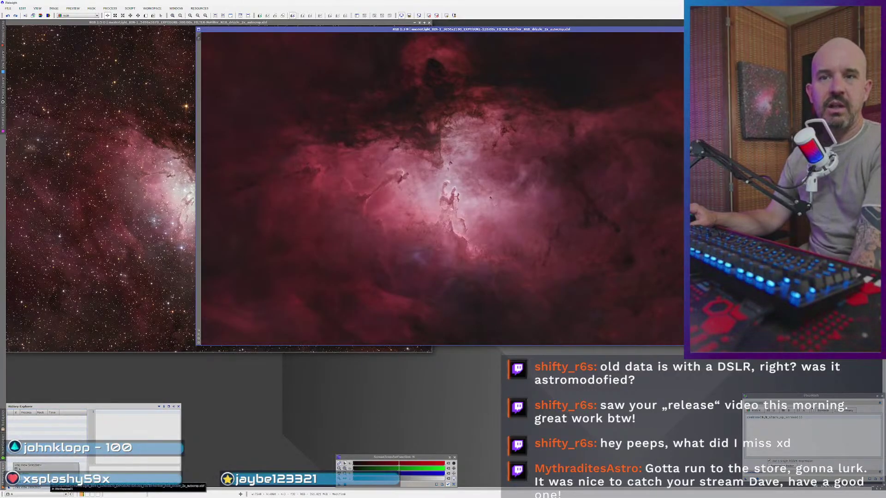
pyautogui.click(47, 478)
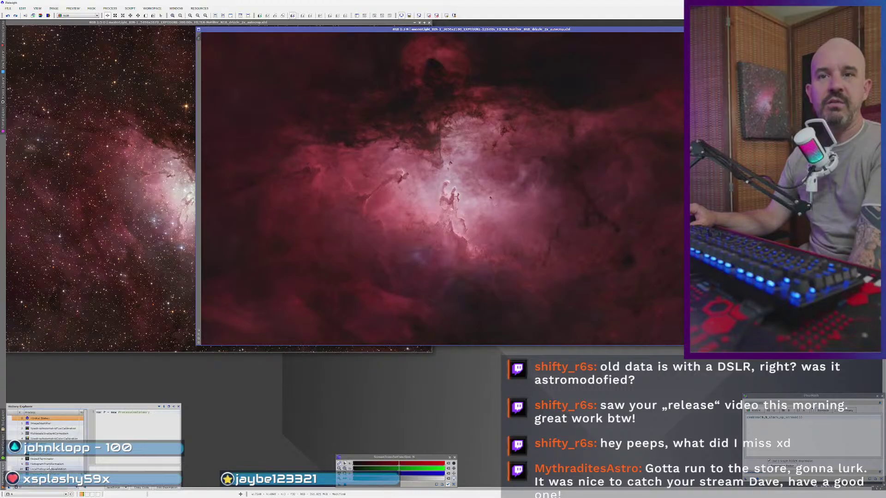
pyautogui.click(19, 459)
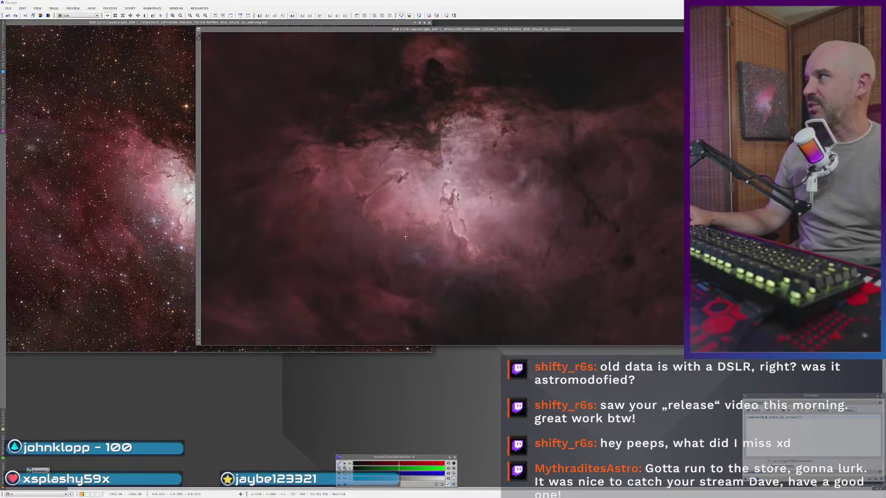
# - Compare the less saturated closer-framed image with the wider-framed one, shifting the wider-framed window farther aside
pyautogui.click(184, 258)
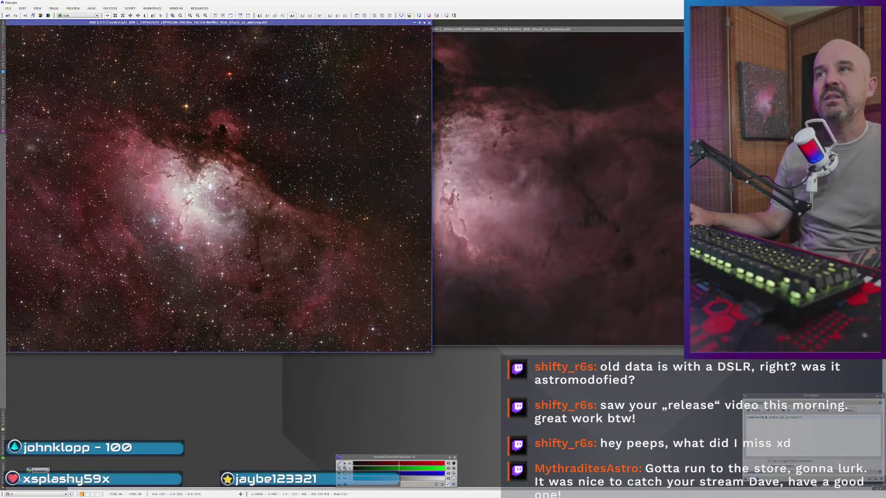
pyautogui.click(475, 257)
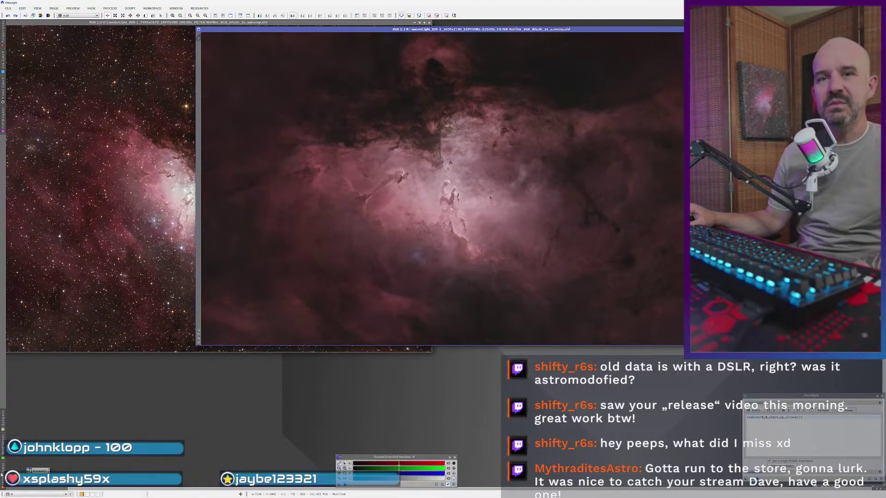
pyautogui.hotkey('ctrl', 'Tab')
pyautogui.hotkey('ctrl', 'Tab')
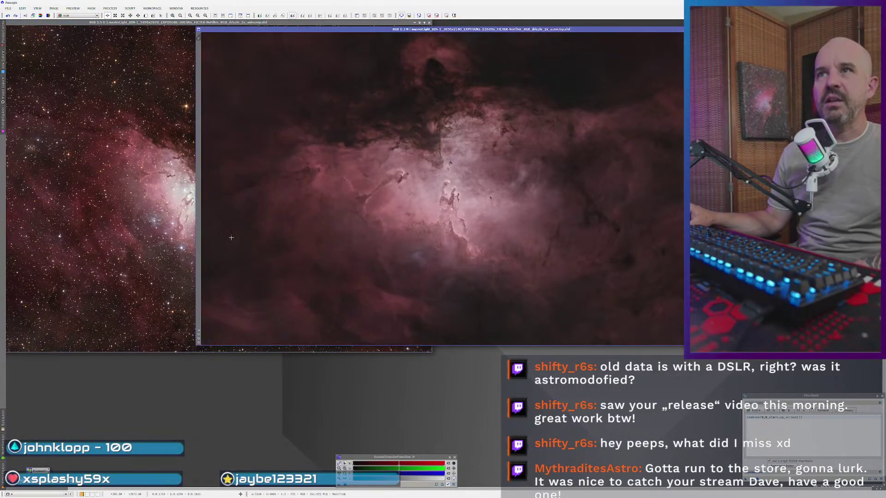
pyautogui.click(167, 26)
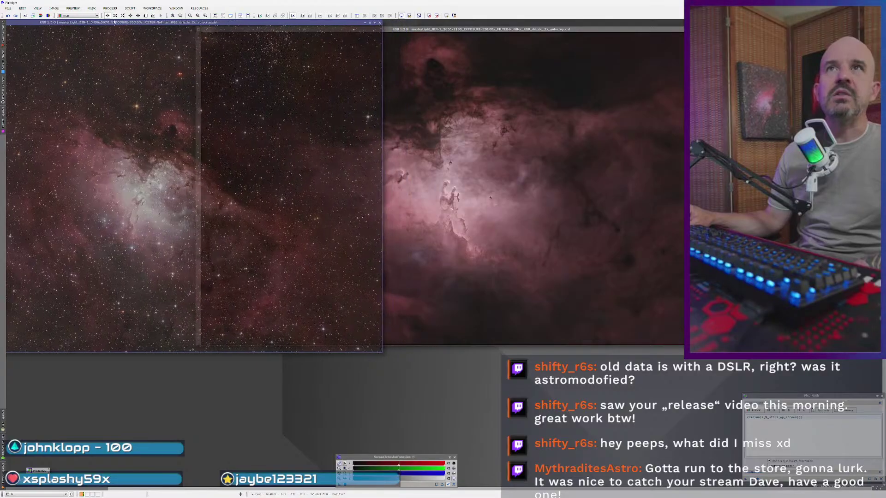
pyautogui.click(467, 166)
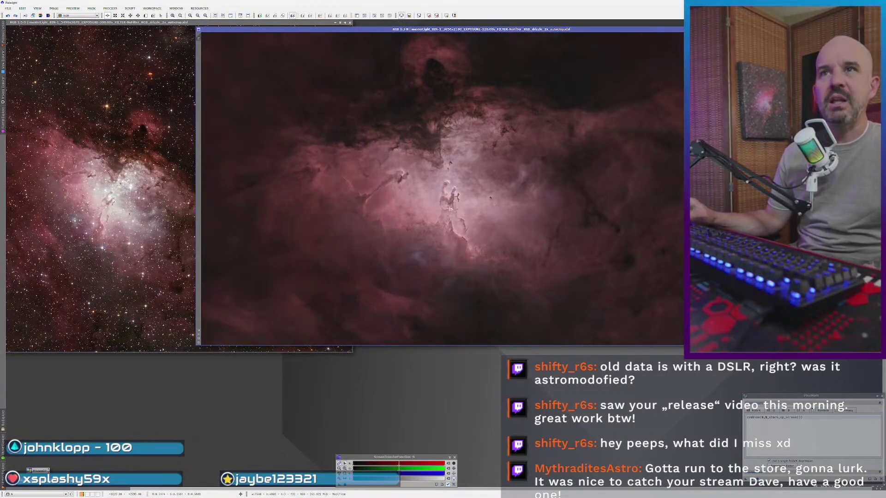
# - Examine the nebula color up close in the wider-framed and closer-framed images, and return both to the full view
pyautogui.click(174, 209)
pyautogui.scroll(4, 175, 210)
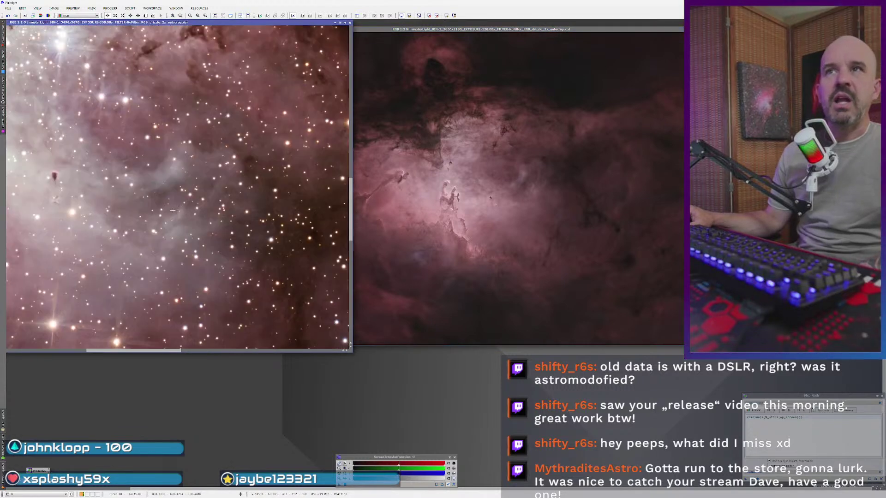
pyautogui.scroll(-4, 149, 206)
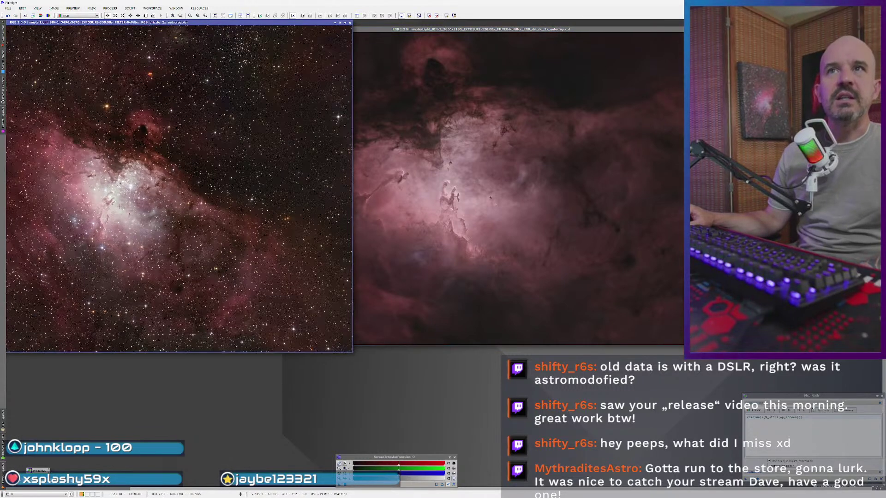
pyautogui.click(437, 228)
pyautogui.scroll(1, 417, 230)
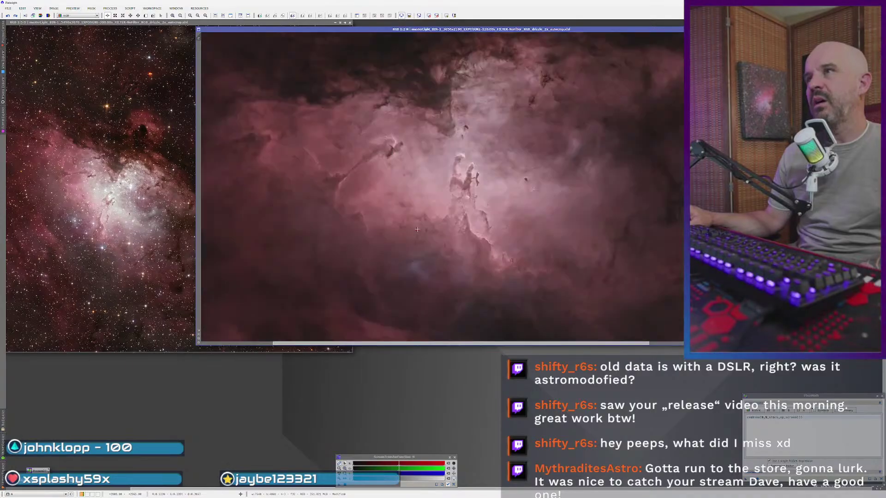
pyautogui.scroll(-1, 417, 229)
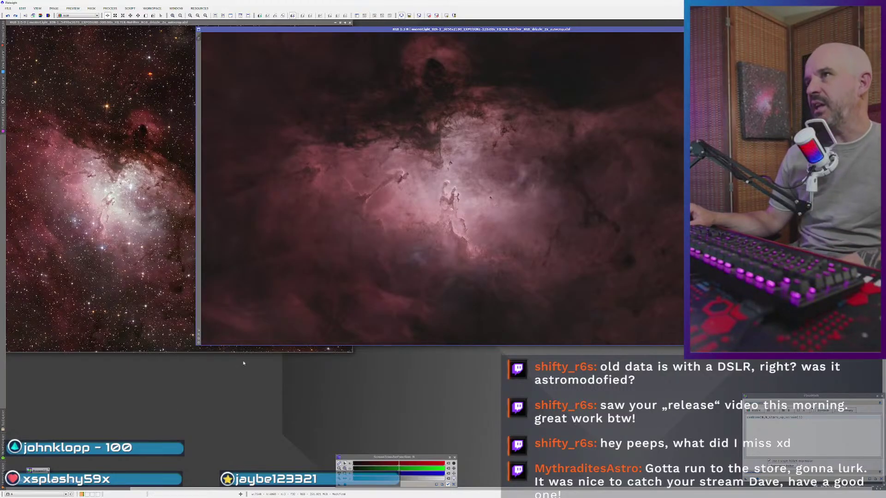
# - Step through the closer-framed image's history states and restore the first CurvesTransformation after LocalHistogramEqualization
pyautogui.click(3, 472)
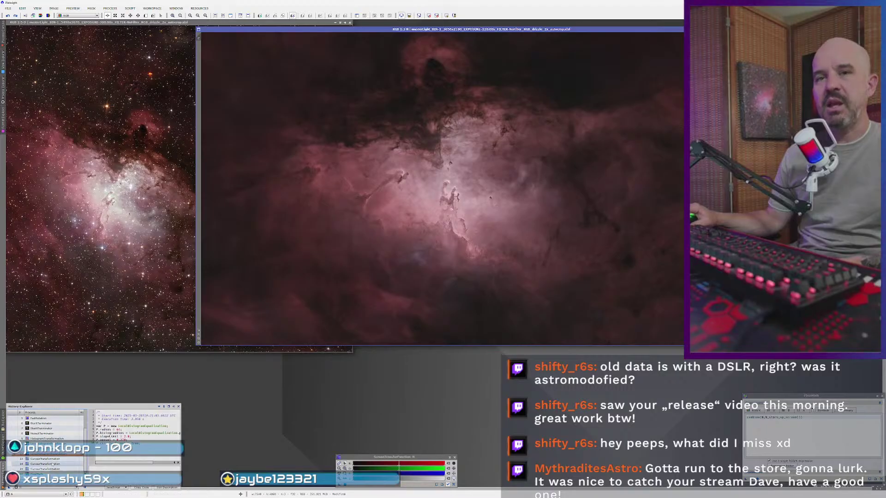
pyautogui.click(16, 458)
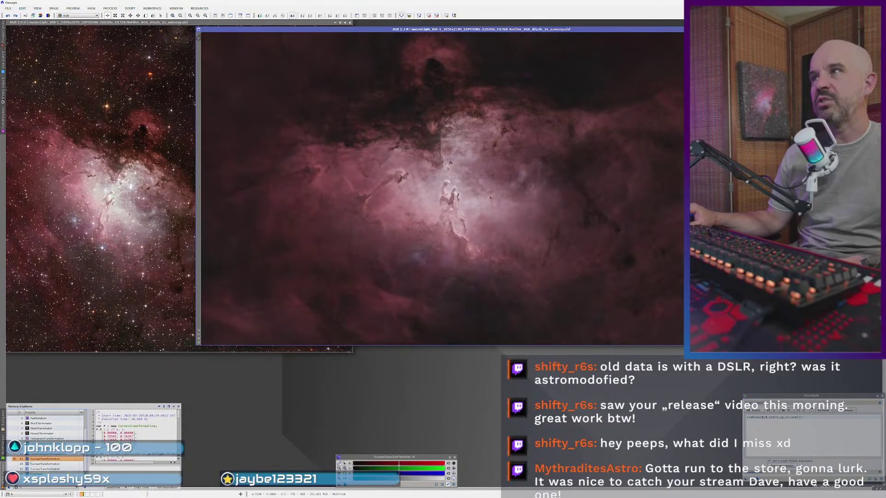
pyautogui.click(16, 463)
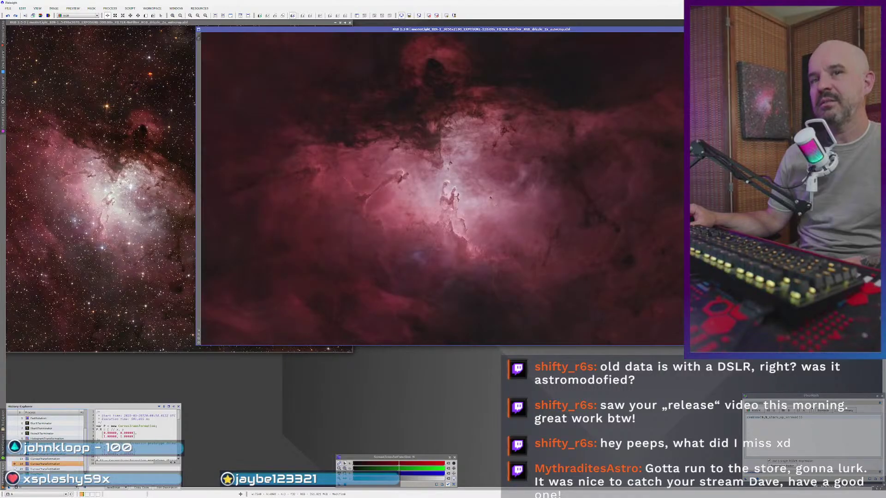
pyautogui.click(17, 459)
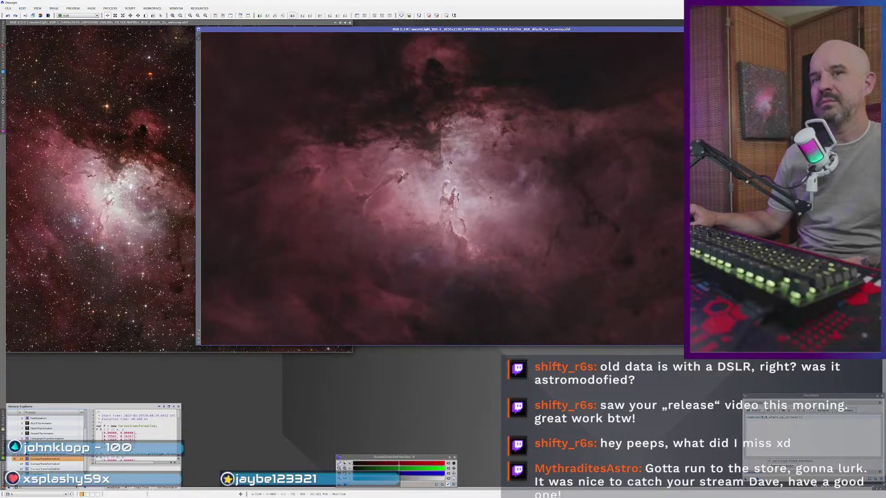
pyautogui.click(16, 454)
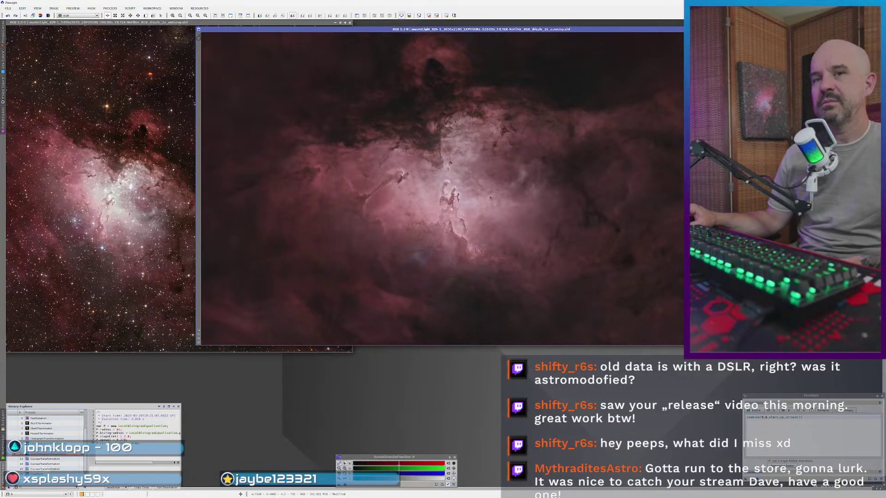
pyautogui.doubleClick(17, 459)
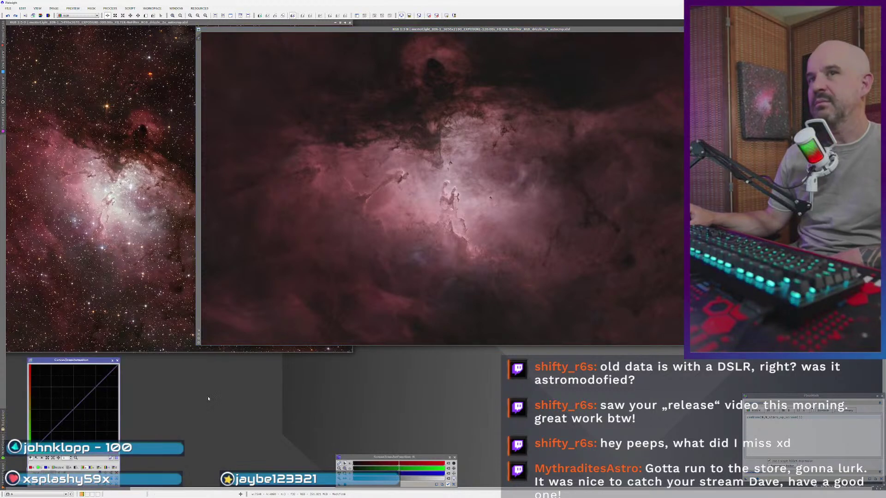
# - Try raising the closer-framed image's saturation curve in CurvesTransformation with a real-time preview, and reset the curve
pyautogui.click(45, 486)
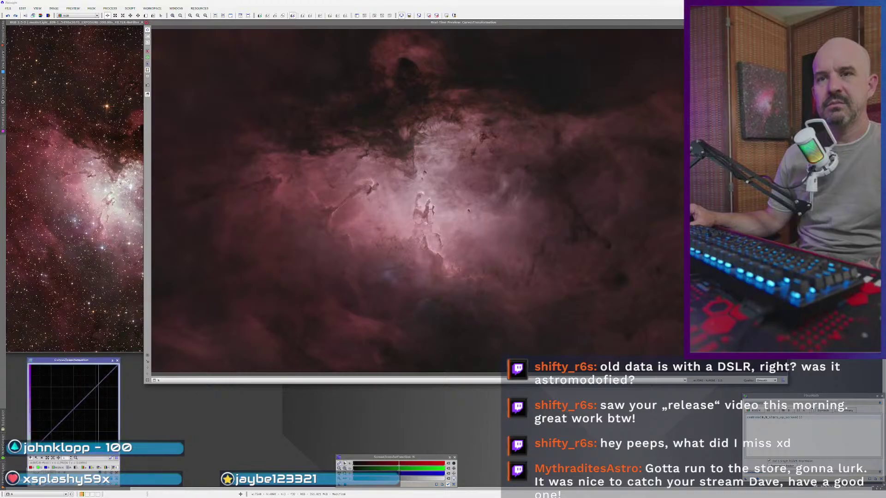
pyautogui.moveTo(71, 408); pyautogui.dragTo(66, 405)
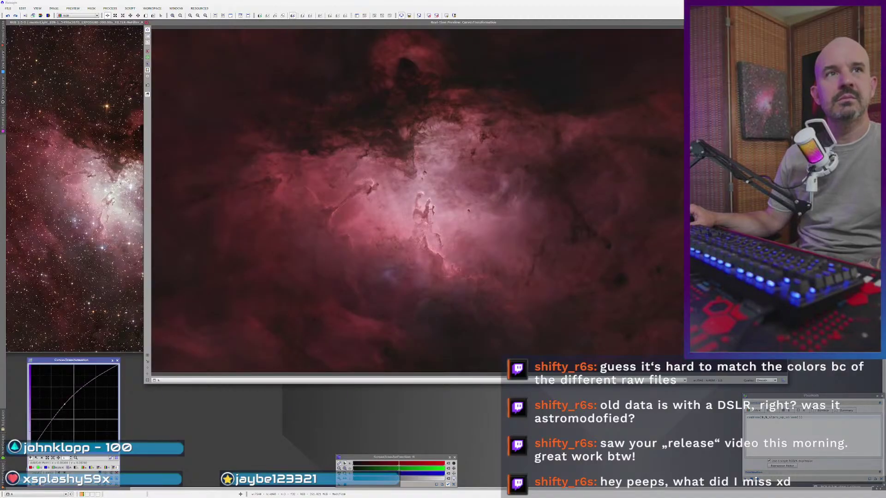
pyautogui.click(115, 487)
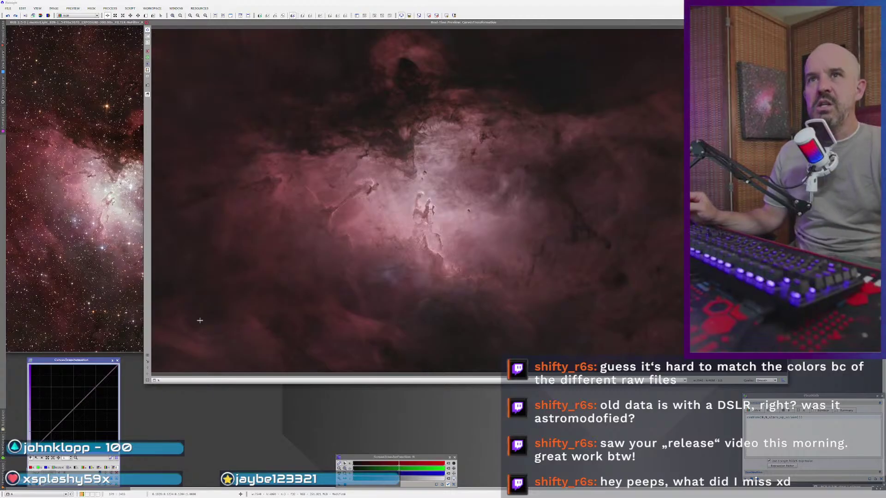
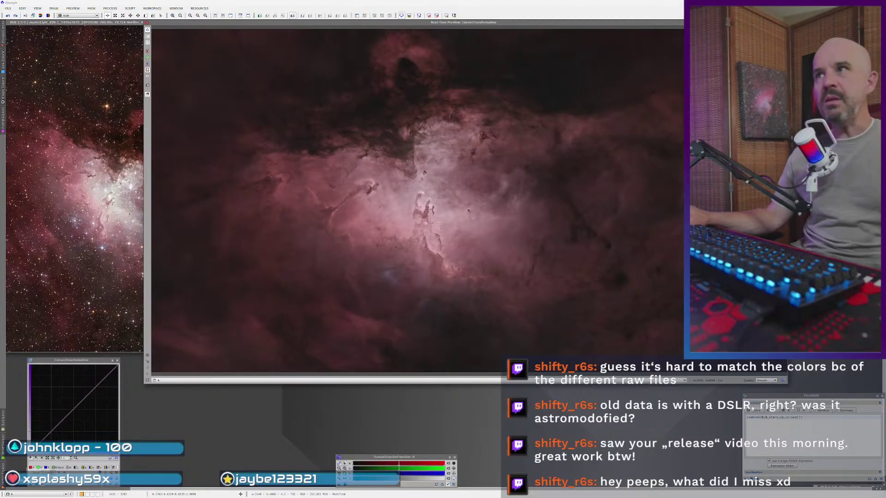
pyautogui.click(117, 360)
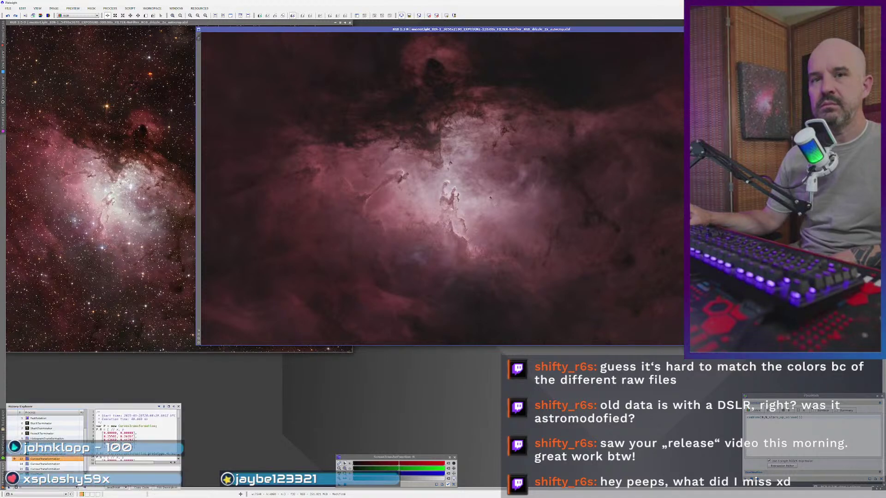
# - Compare the more saturated CurvesTransformation history states of the closer-framed image and return it to the earlier, less saturated state
pyautogui.doubleClick(16, 464)
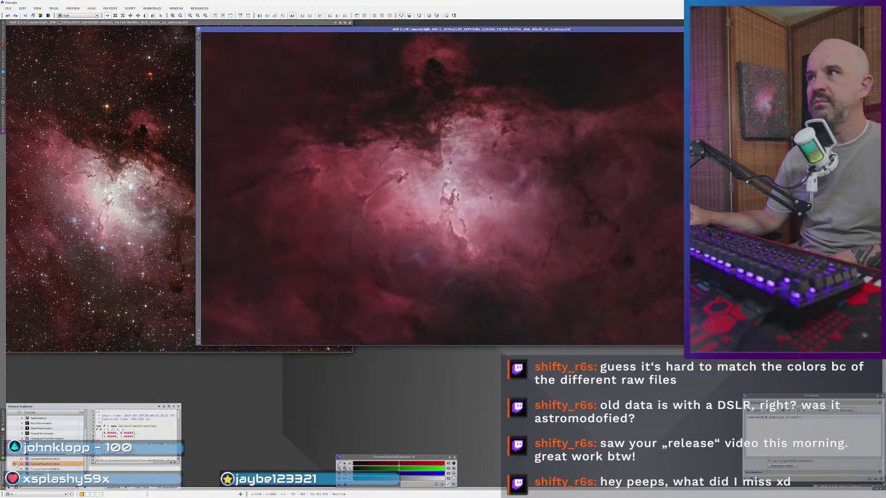
pyautogui.doubleClick(19, 468)
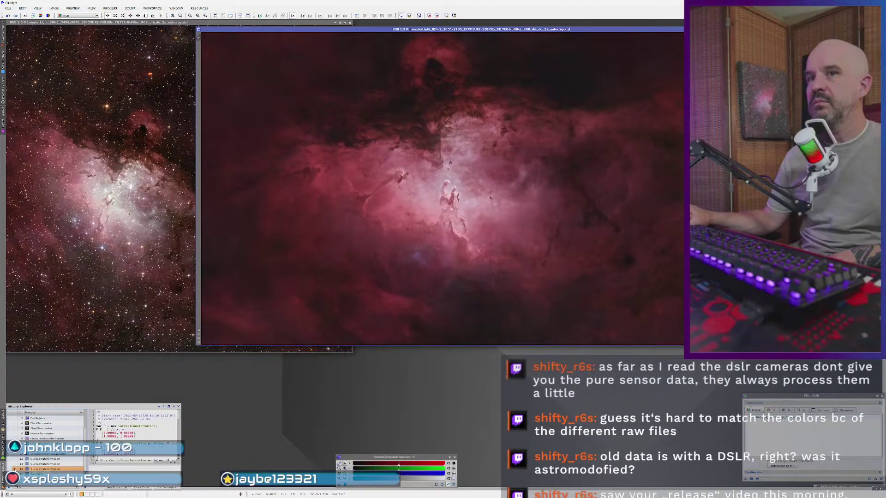
pyautogui.doubleClick(15, 464)
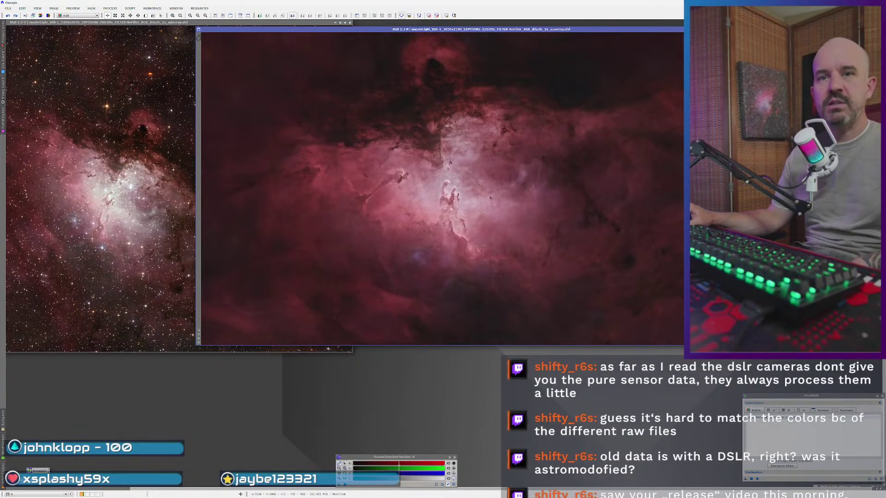
pyautogui.click(2, 473)
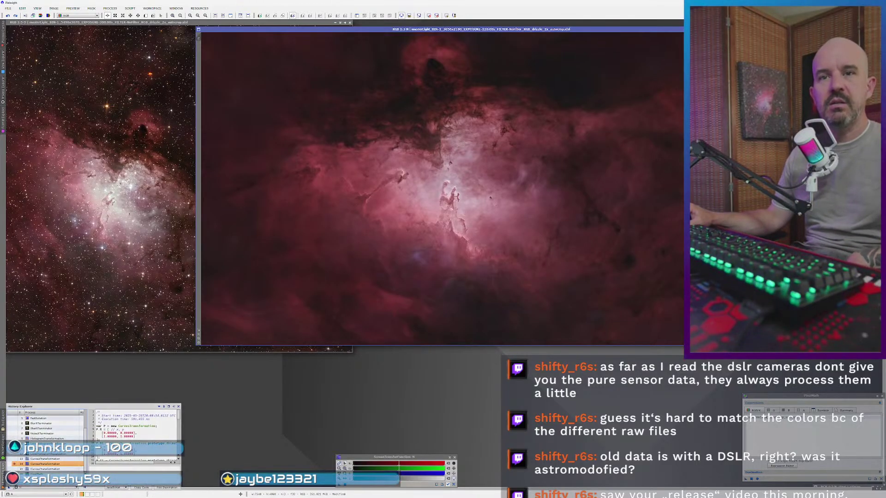
pyautogui.click(12, 455)
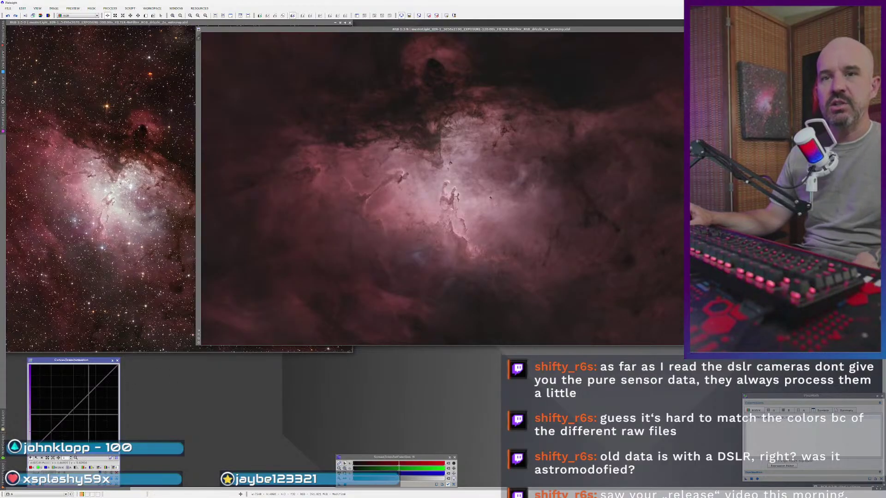
# - Try reshaping the shadows of the closer-framed image's red curve in CurvesTransformation with a real-time preview, and reset the curve
pyautogui.click(118, 360)
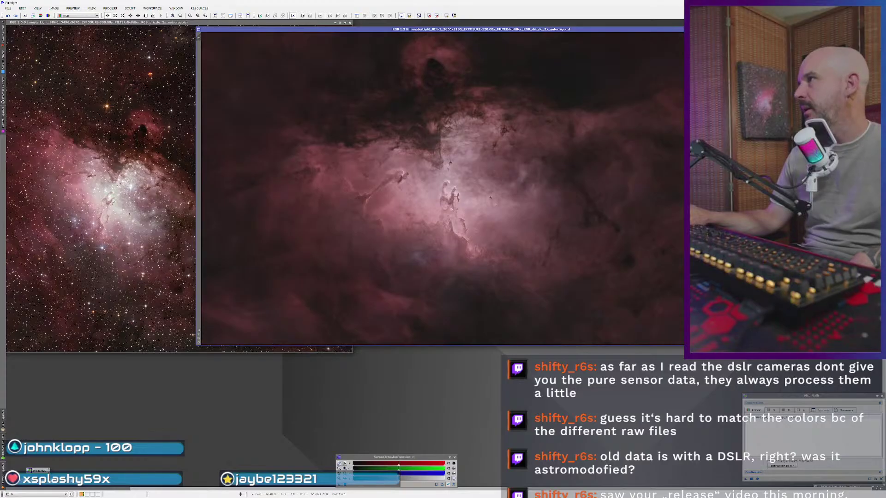
pyautogui.doubleClick(37, 471)
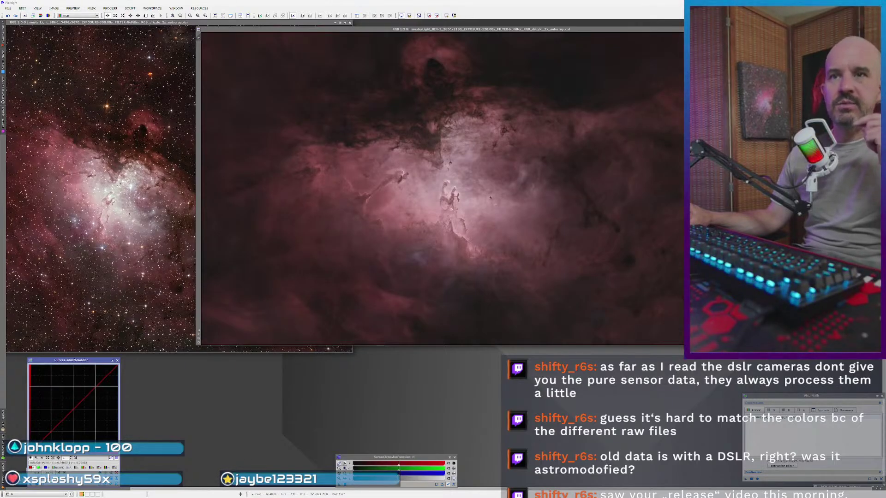
pyautogui.click(41, 483)
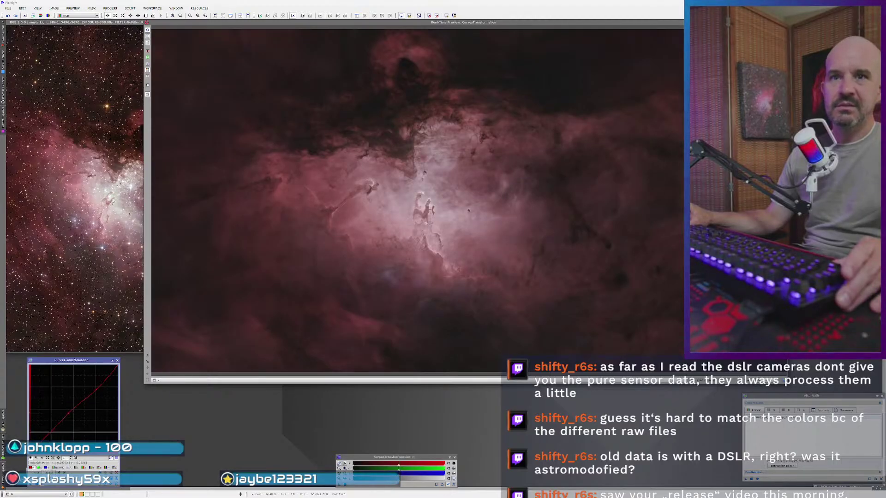
pyautogui.click(48, 422)
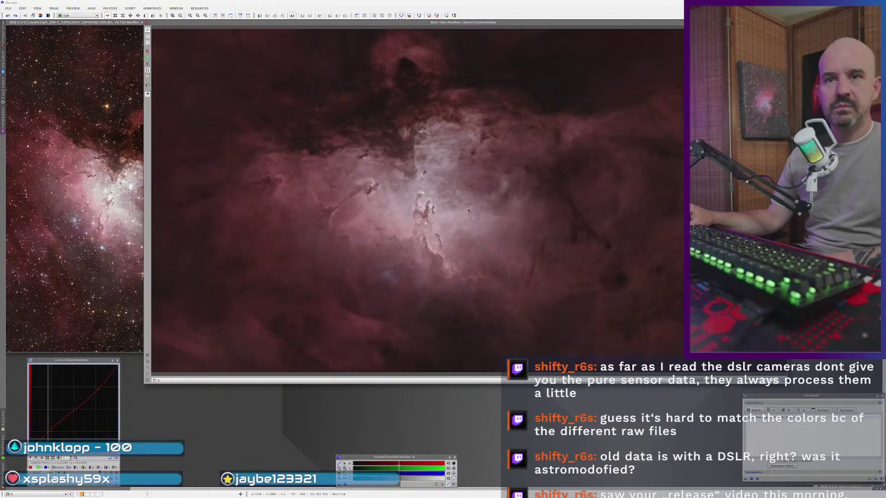
pyautogui.click(49, 431)
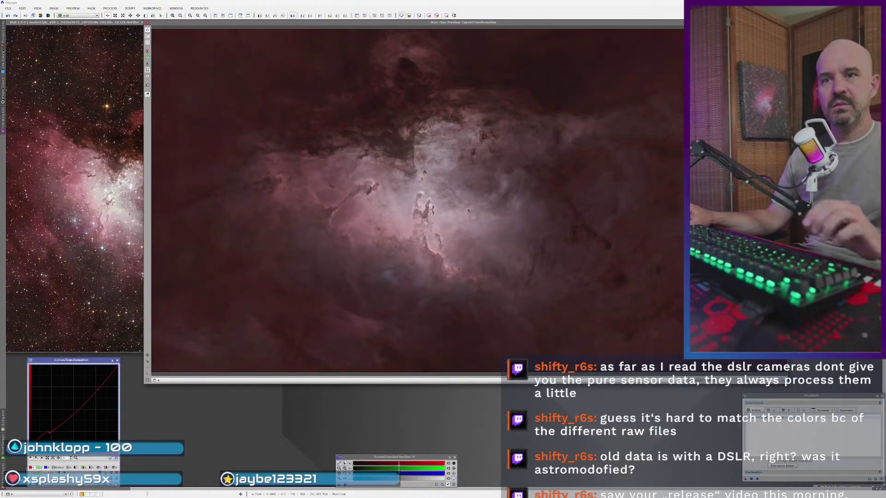
pyautogui.moveTo(49, 431); pyautogui.dragTo(52, 429)
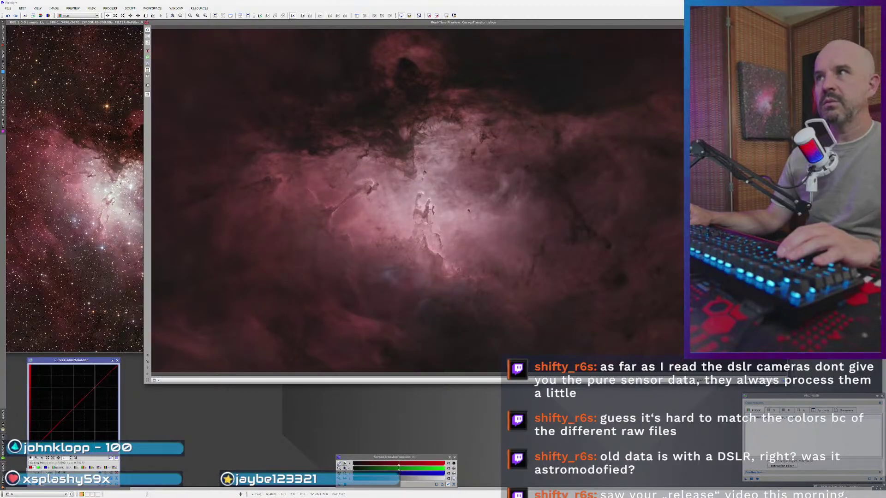
pyautogui.moveTo(97, 388); pyautogui.dragTo(101, 393)
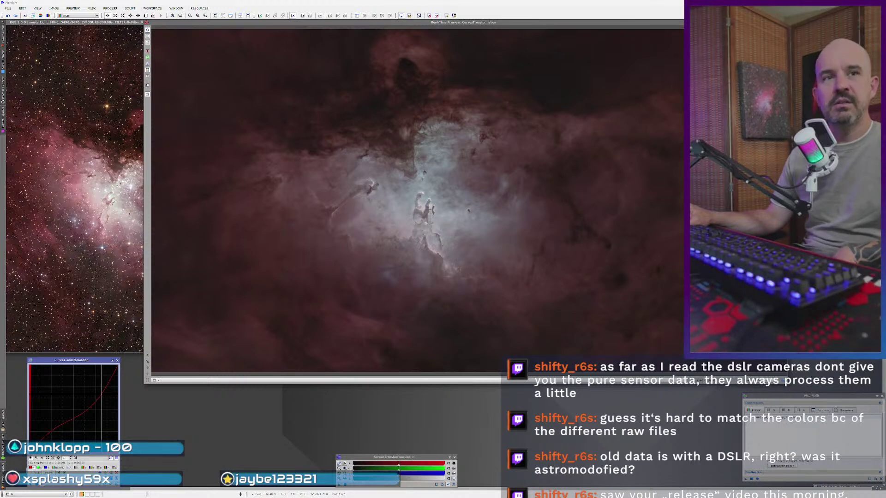
pyautogui.moveTo(101, 392); pyautogui.dragTo(100, 391)
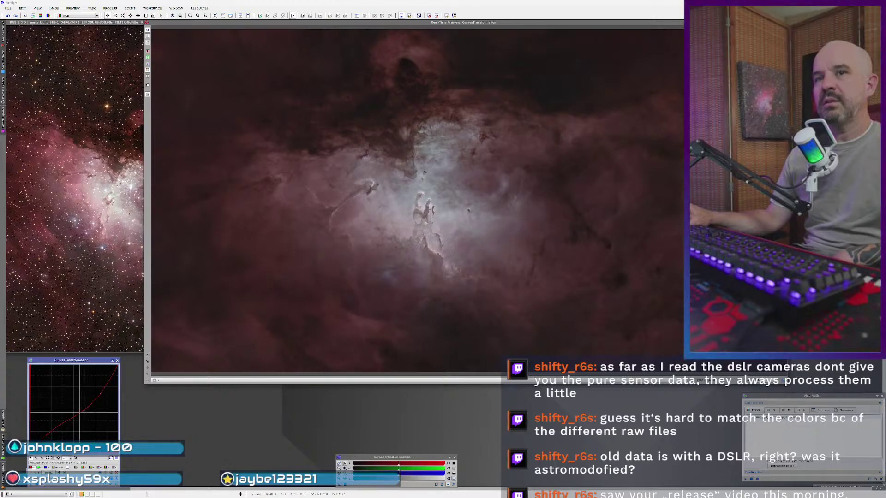
pyautogui.moveTo(51, 422); pyautogui.dragTo(51, 416)
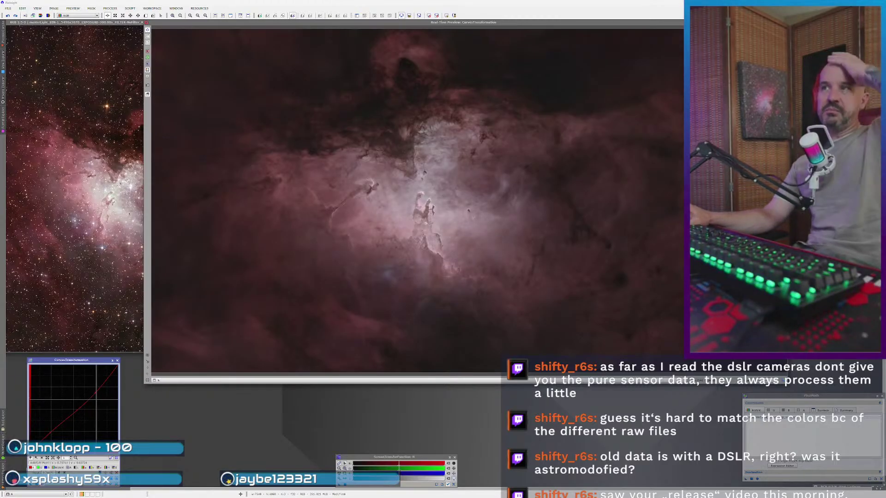
pyautogui.moveTo(51, 431); pyautogui.dragTo(52, 421)
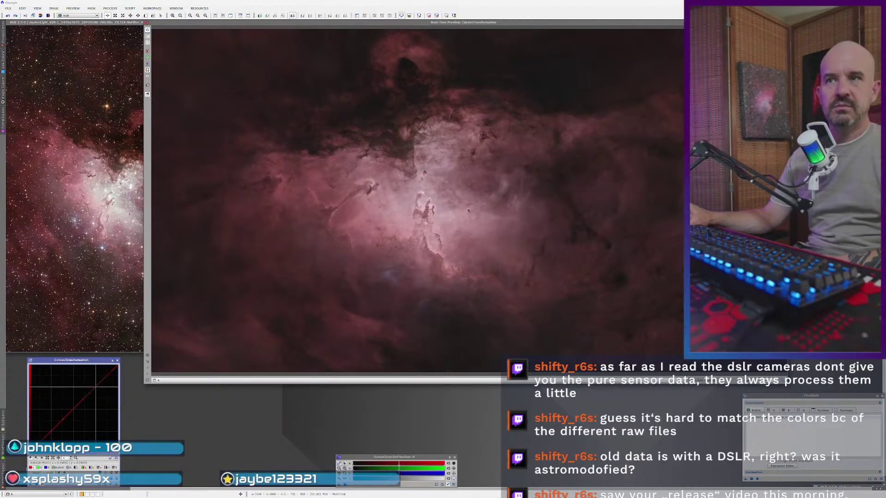
# - Lower the red curve's highlights, then anchor the green curve's midtones and raise its highlights slightly in CurvesTransformation
pyautogui.moveTo(97, 383); pyautogui.dragTo(94, 395)
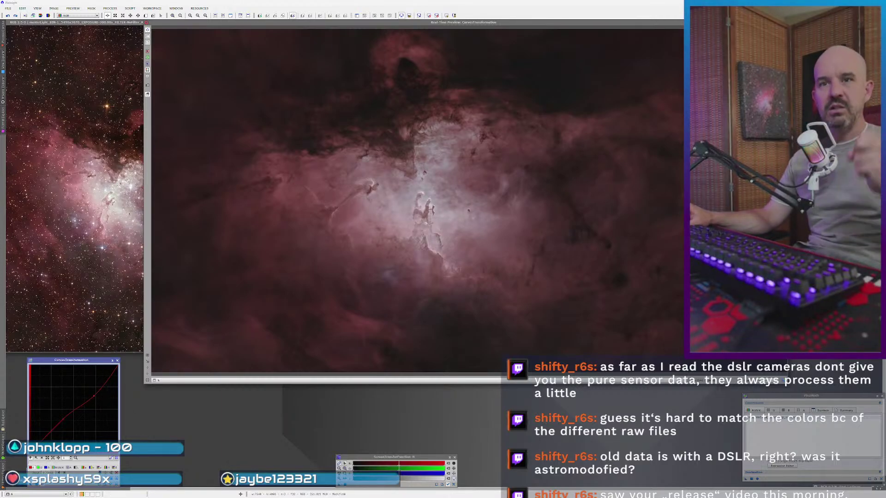
pyautogui.click(38, 467)
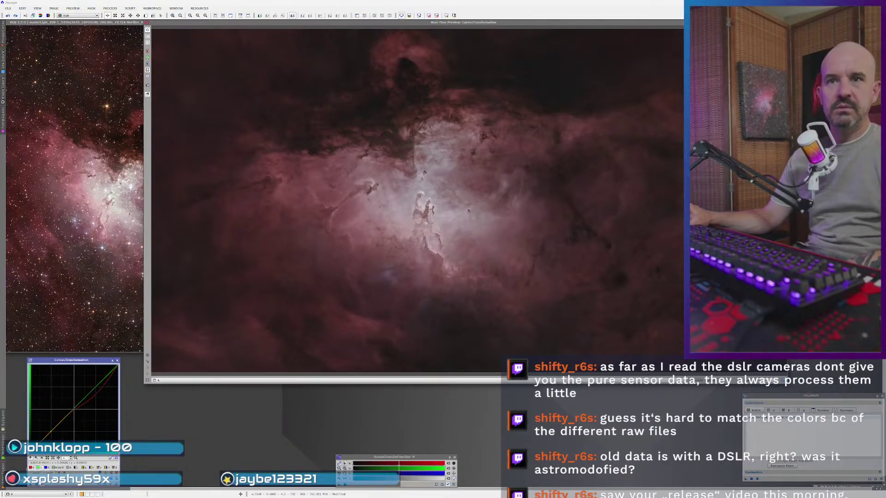
pyautogui.click(67, 417)
pyautogui.moveTo(67, 417); pyautogui.dragTo(88, 390)
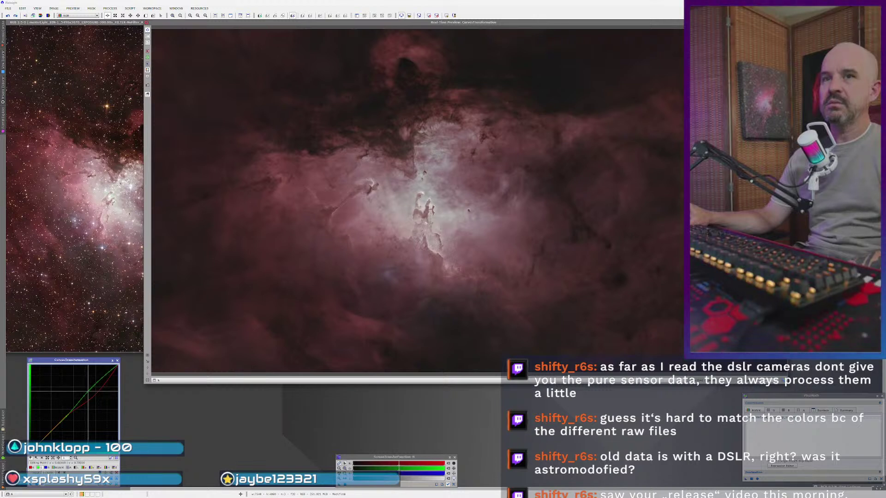
# - Refine the shadow and highlight points of the red curve and apply the colour curves to the starless nebula image
pyautogui.click(32, 468)
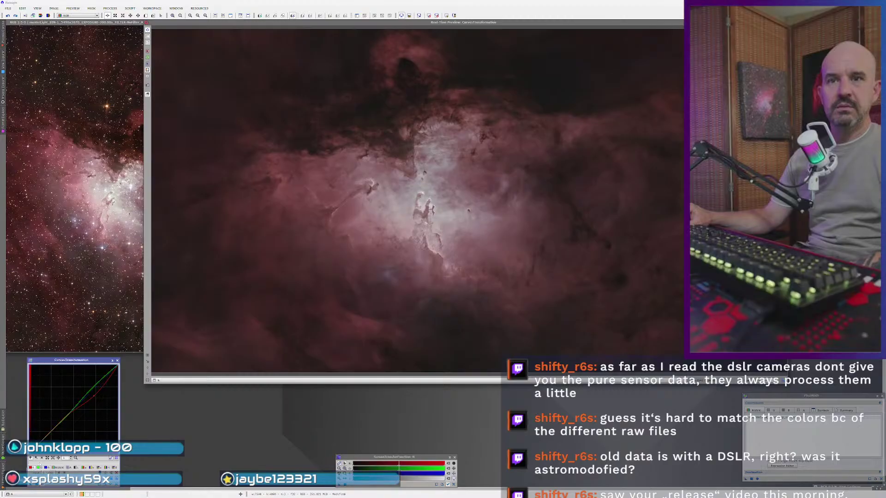
pyautogui.moveTo(45, 427); pyautogui.dragTo(56, 420)
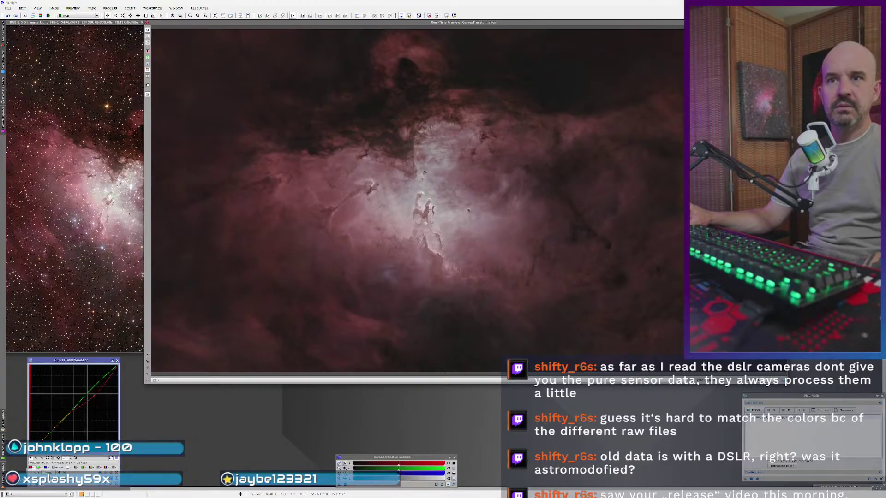
pyautogui.moveTo(88, 394); pyautogui.dragTo(86, 402)
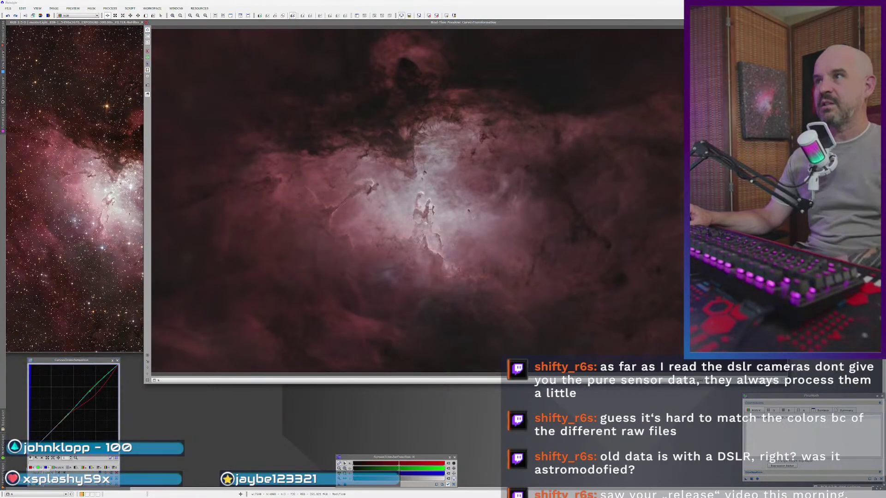
pyautogui.press('Escape')
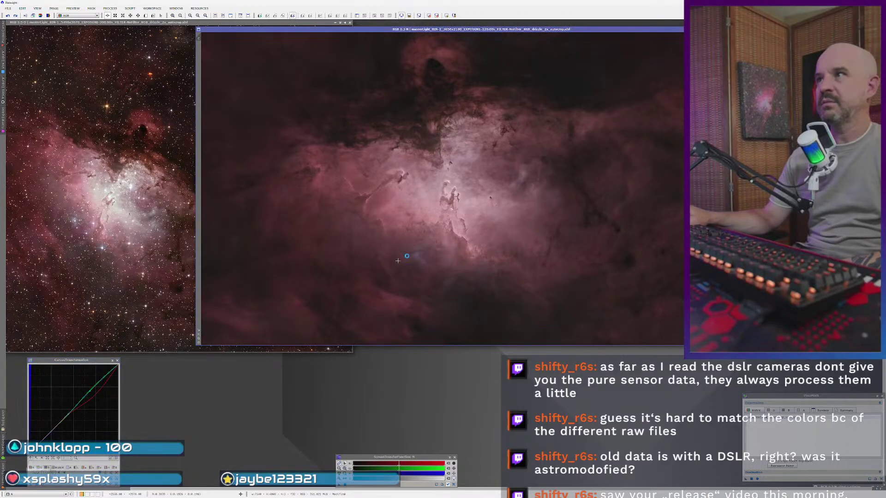
# - Check the recoloured pillars, then raise the midtones of the saturation curve and apply it to the starless nebula image
pyautogui.scroll(2, 444, 205)
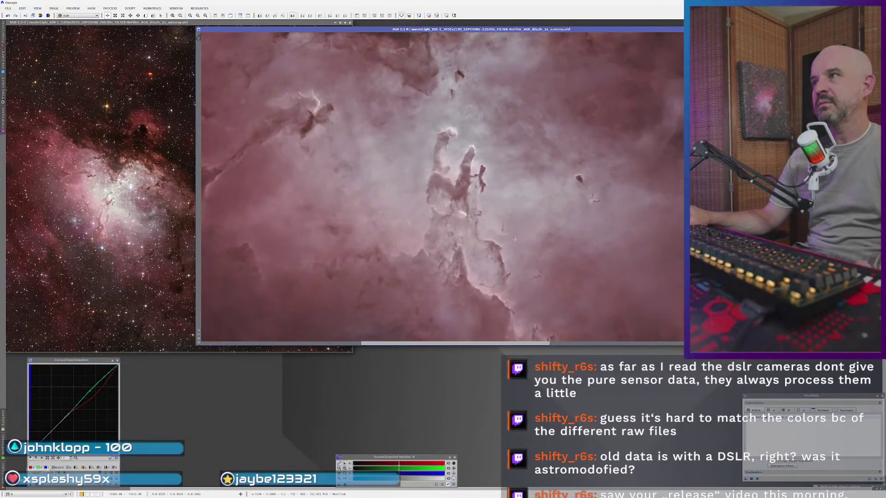
pyautogui.moveTo(619, 244); pyautogui.dragTo(441, 175)
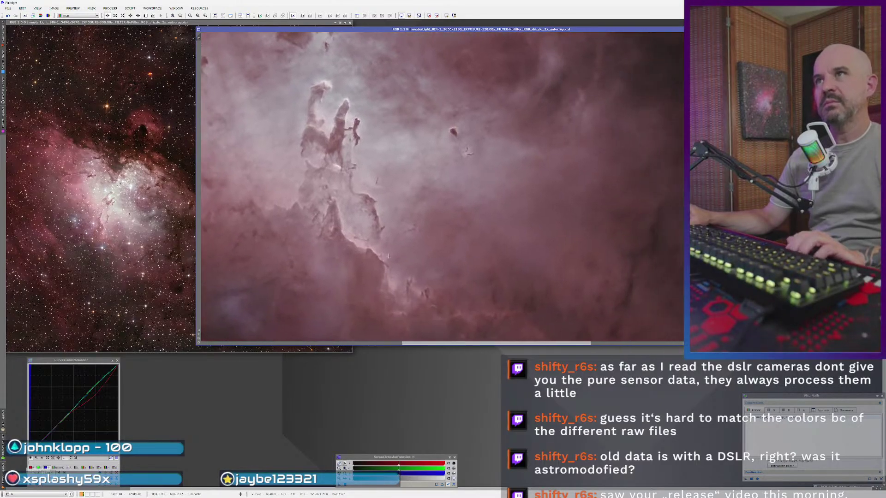
pyautogui.scroll(-2, 441, 241)
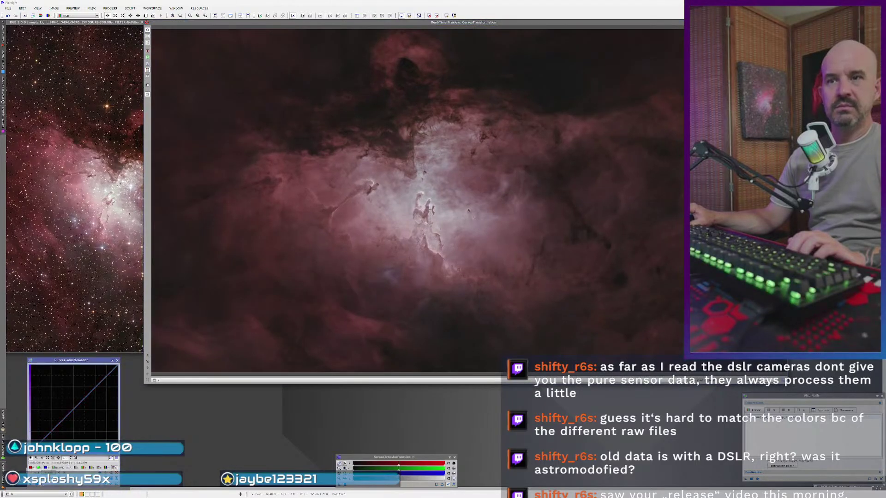
pyautogui.moveTo(72, 404); pyautogui.dragTo(66, 398)
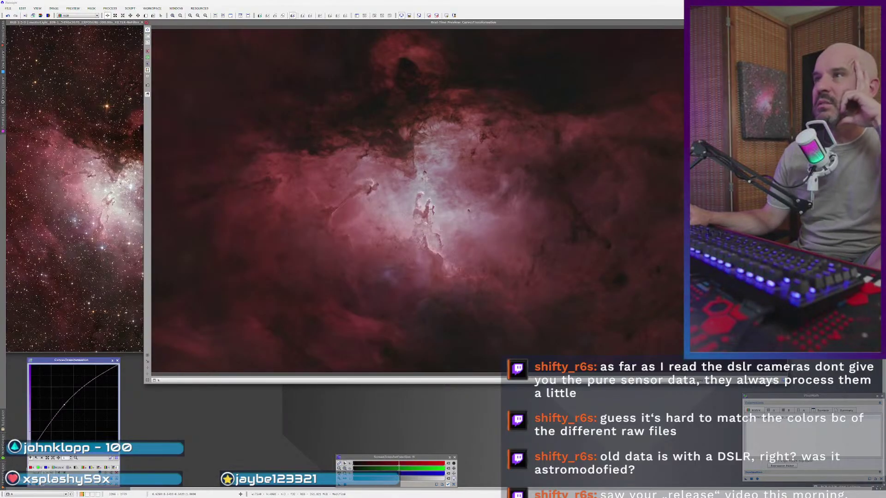
pyautogui.hotkey('ctrl', 'r')
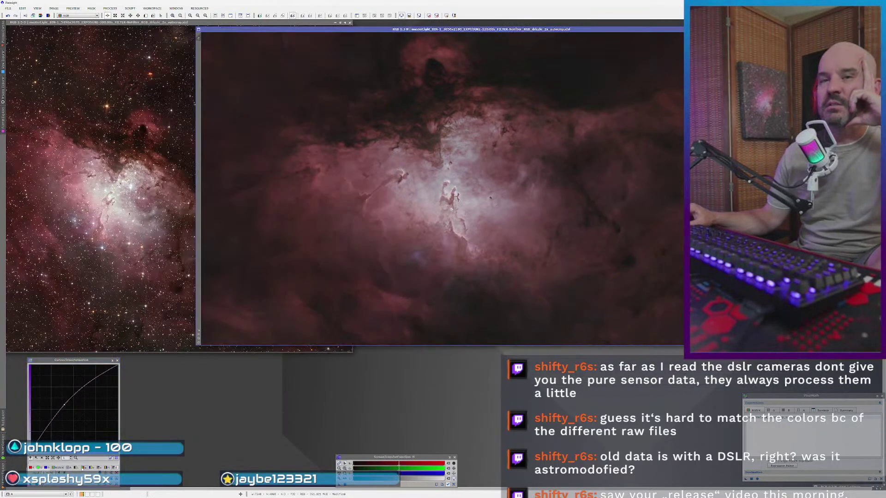
pyautogui.moveTo(30, 467); pyautogui.dragTo(431, 256)
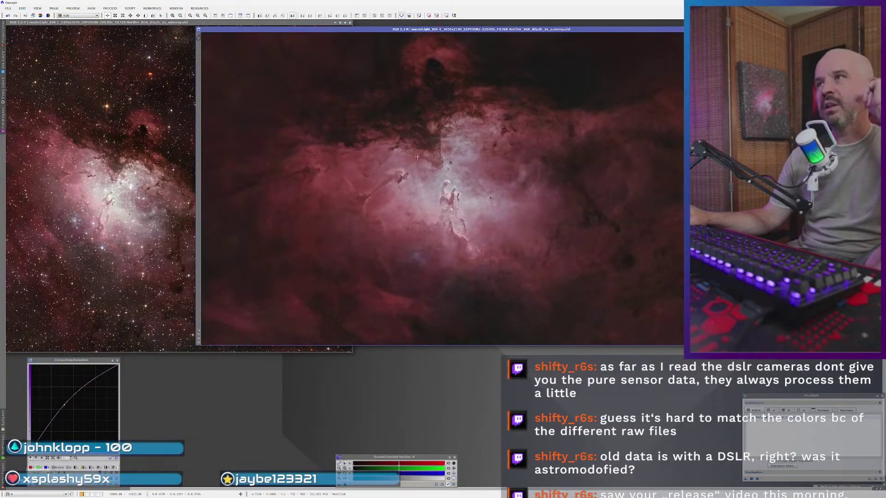
# - Inspect the saturated starless nebula up close around the bright core
pyautogui.scroll(2, 446, 149)
pyautogui.moveTo(540, 234); pyautogui.dragTo(435, 179)
pyautogui.scroll(1, 385, 189)
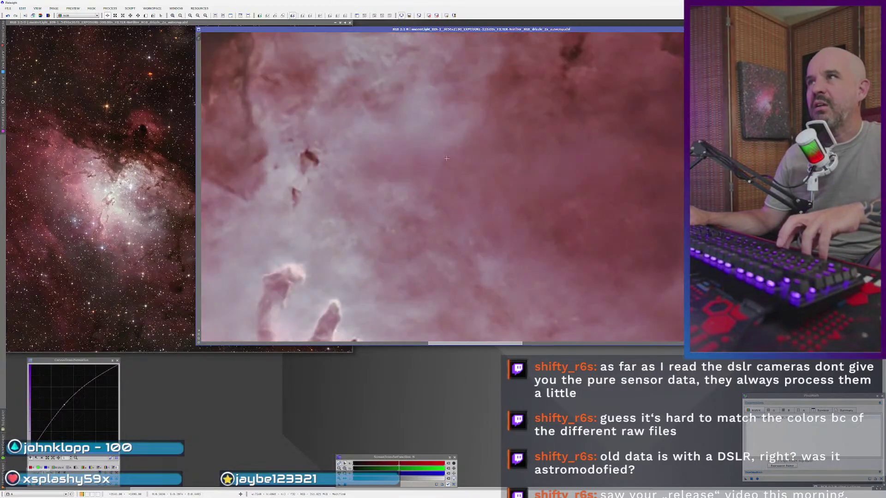
pyautogui.scroll(-3, 386, 198)
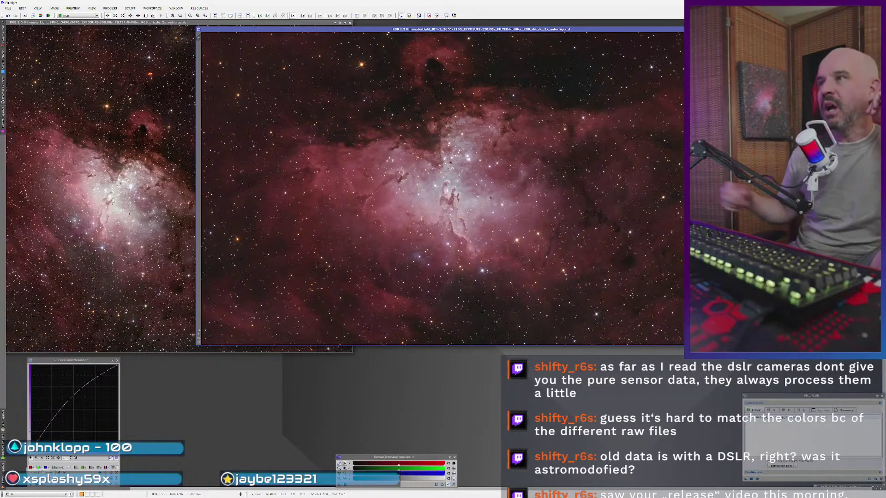
# - Compare colour and stars in the bright nebula core between the other nebula image and the recoloured image with stars
pyautogui.click(101, 192)
pyautogui.scroll(3, 102, 203)
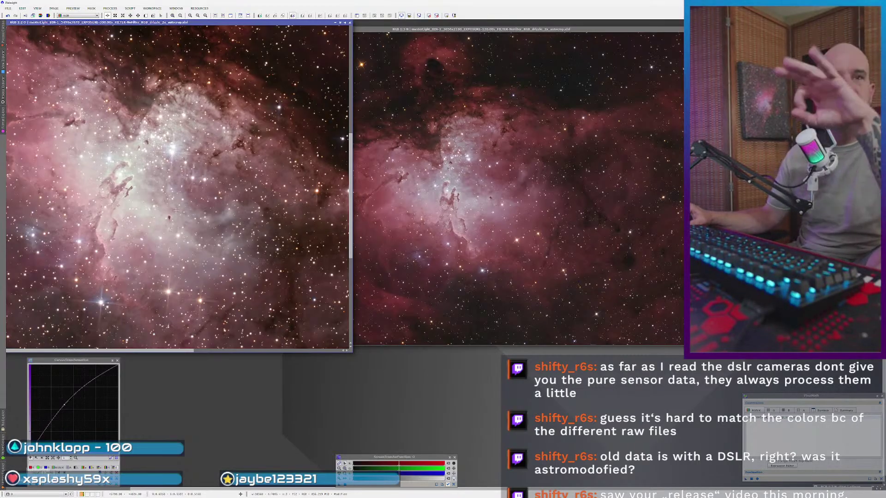
pyautogui.scroll(-2, 176, 211)
pyautogui.click(505, 204)
pyautogui.scroll(-1, 505, 203)
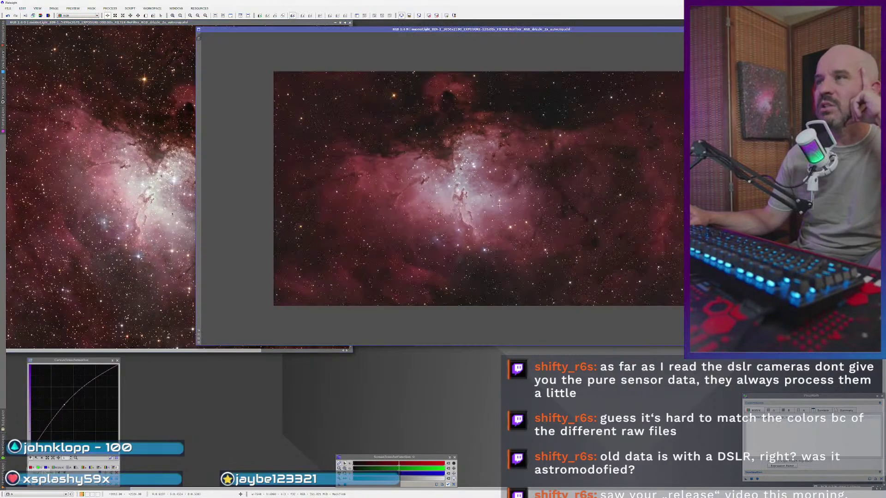
pyautogui.scroll(1, 498, 205)
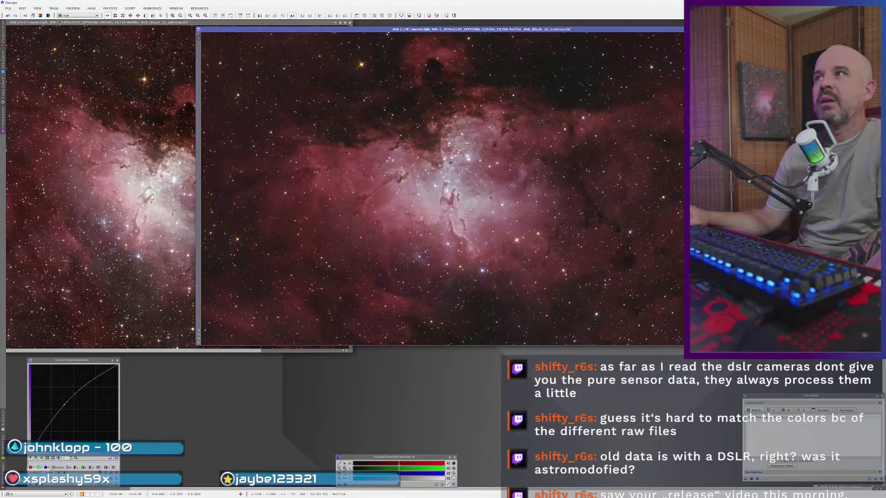
pyautogui.scroll(1, 493, 208)
pyautogui.click(180, 194)
pyautogui.scroll(2, 180, 194)
pyautogui.scroll(1, 181, 194)
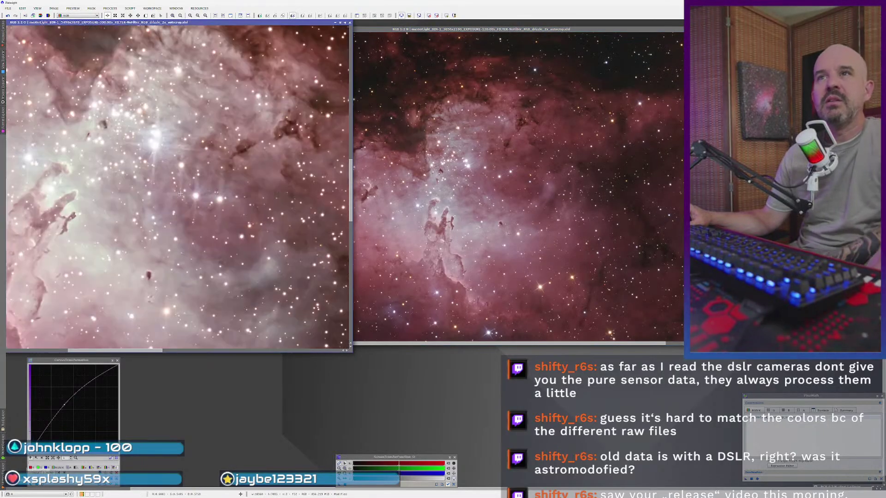
pyautogui.click(476, 185)
pyautogui.scroll(2, 476, 184)
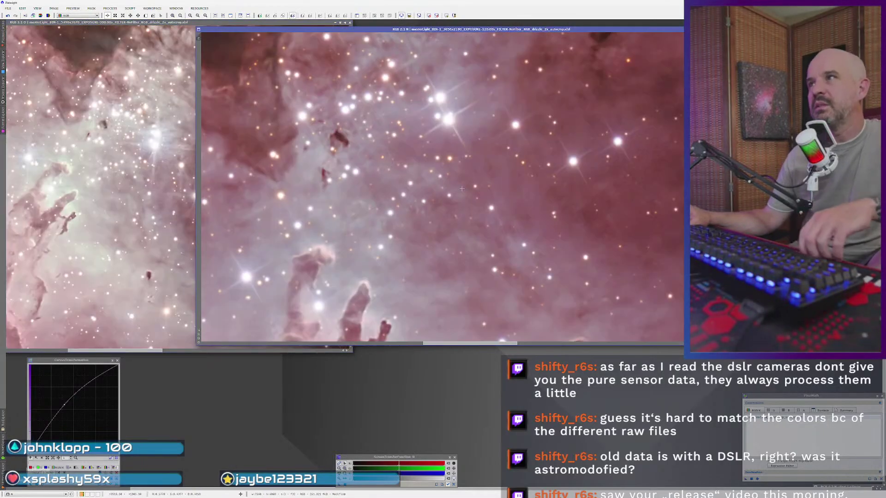
# - Compare the detail and colour of the pillars in both nebula images up close, then at full view
pyautogui.click(169, 192)
pyautogui.scroll(1, 170, 192)
pyautogui.moveTo(405, 277); pyautogui.dragTo(527, 162)
pyautogui.moveTo(505, 245); pyautogui.dragTo(486, 217)
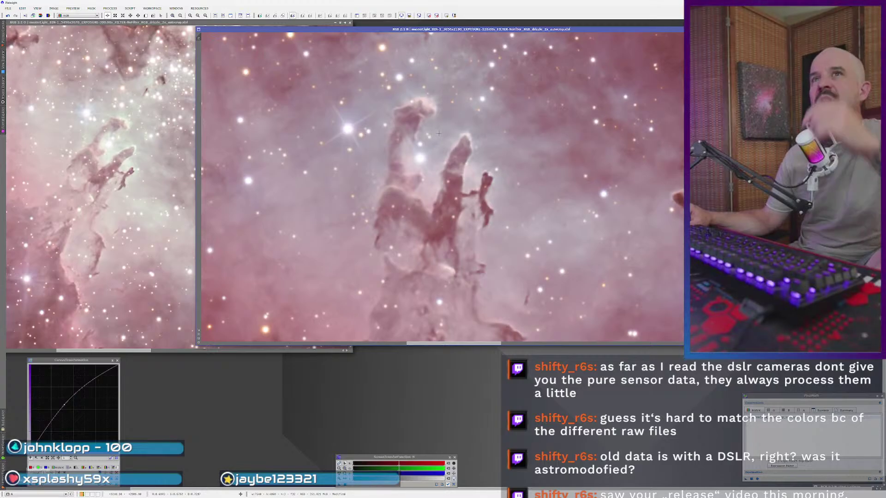
pyautogui.click(176, 209)
pyautogui.scroll(2, 176, 210)
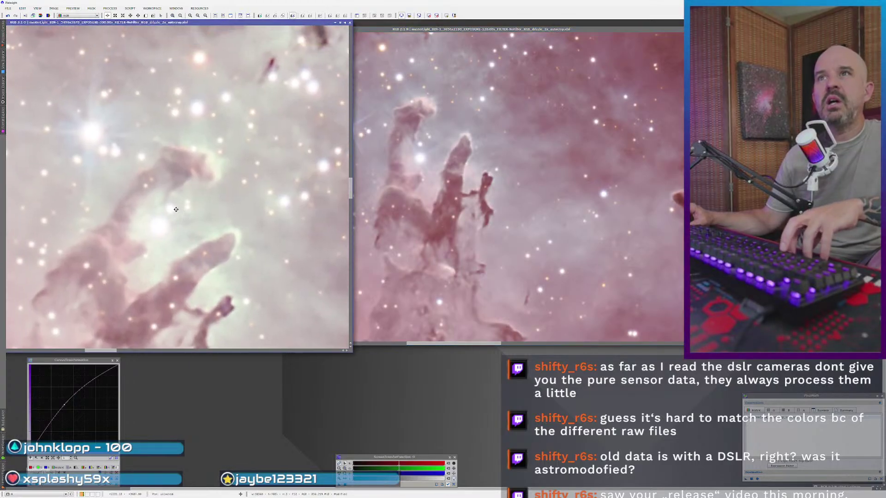
pyautogui.moveTo(252, 228); pyautogui.dragTo(248, 200)
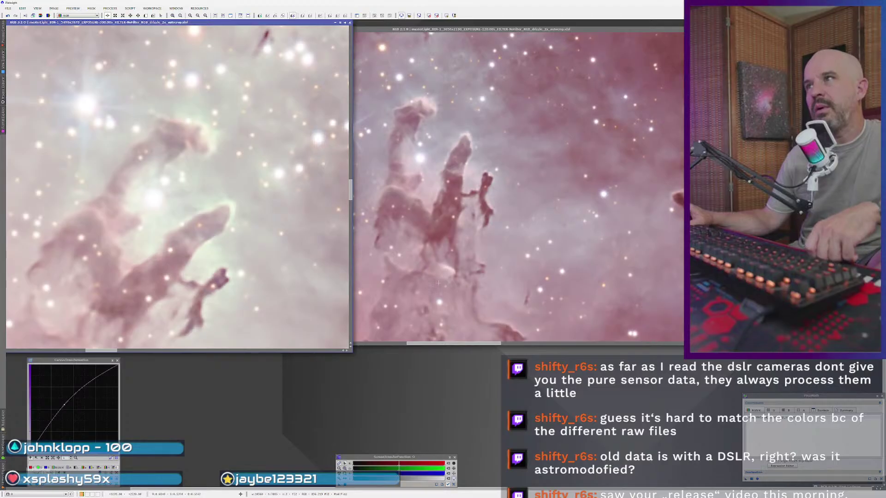
pyautogui.scroll(-3, 443, 283)
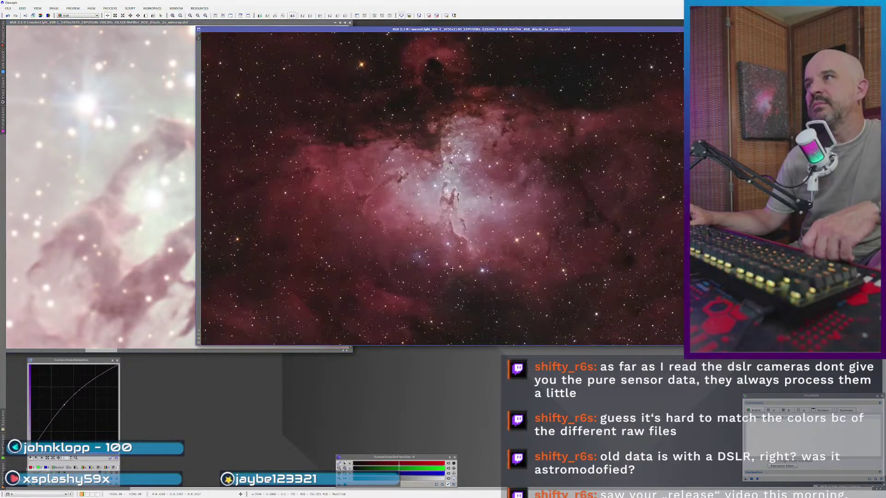
pyautogui.scroll(-3, 415, 254)
pyautogui.scroll(3, 276, 221)
pyautogui.click(184, 212)
pyautogui.scroll(-6, 181, 213)
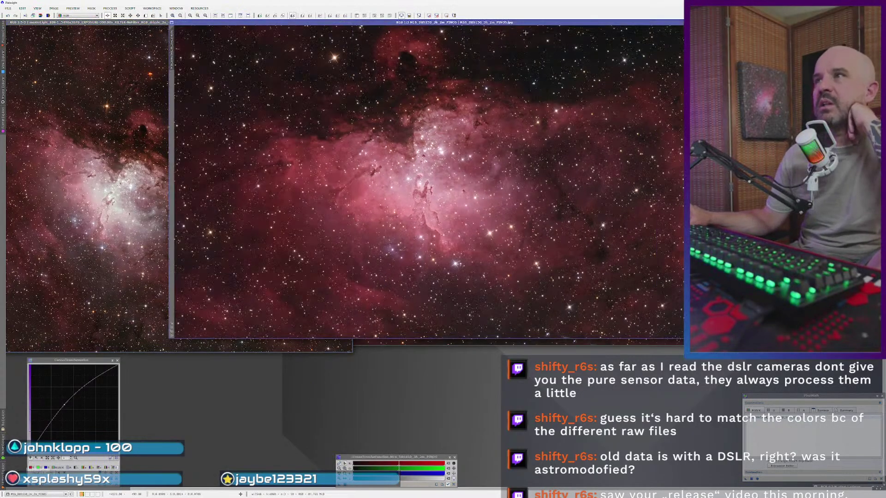
# - Move the M16 JPG image window aside and compare its nebula core with that of the recoloured image
pyautogui.moveTo(521, 22); pyautogui.dragTo(358, 22)
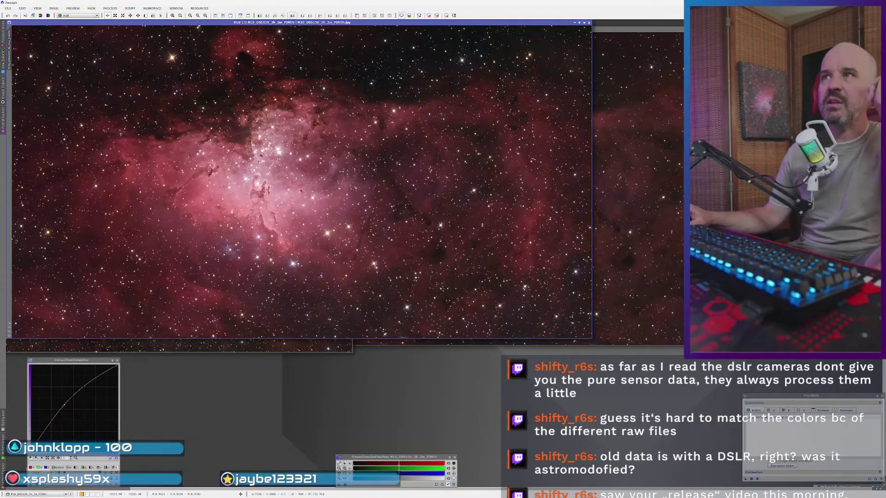
pyautogui.scroll(2, 259, 189)
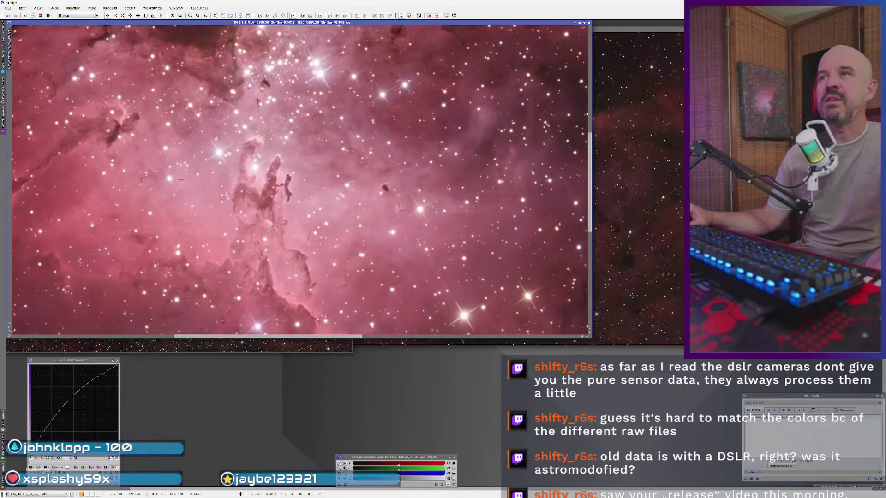
pyautogui.scroll(-2, 266, 187)
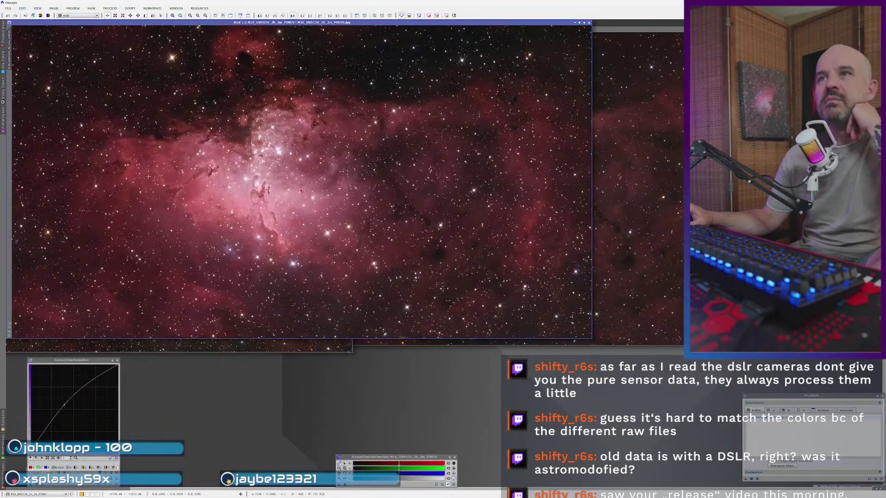
pyautogui.hotkey('ctrl', 'Tab')
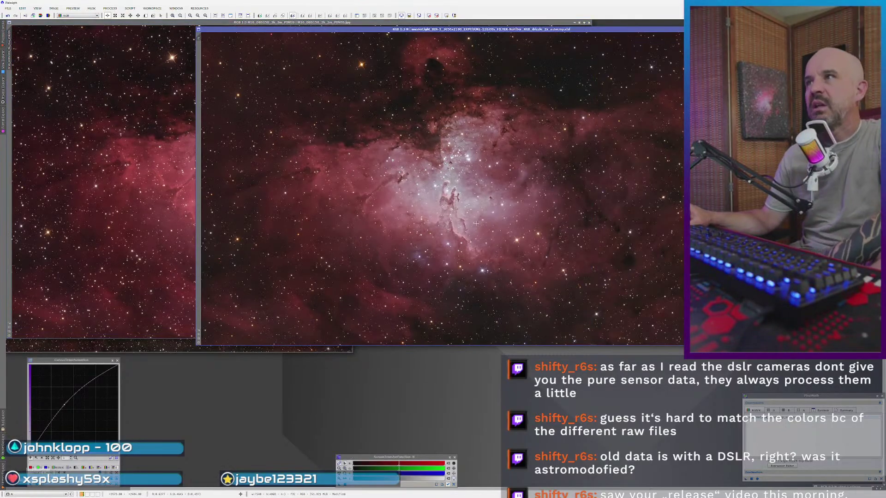
pyautogui.scroll(1, 465, 186)
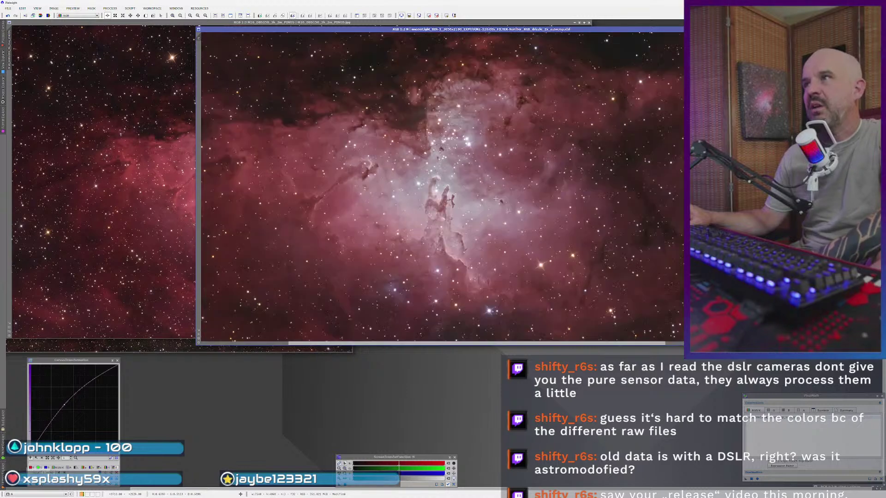
pyautogui.scroll(1, 485, 189)
pyautogui.scroll(-1, 499, 210)
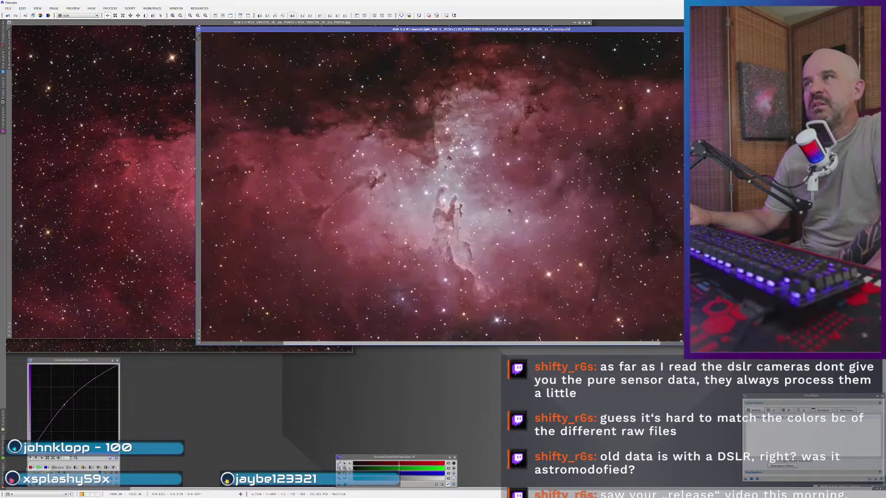
# - Compare the full recoloured nebula image with the M16 JPG image, and close the JPG
pyautogui.scroll(-1, 500, 210)
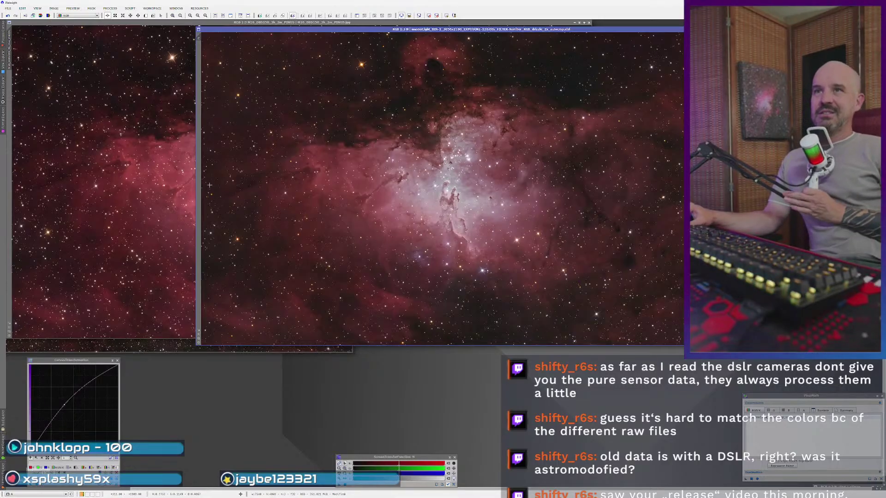
pyautogui.click(189, 185)
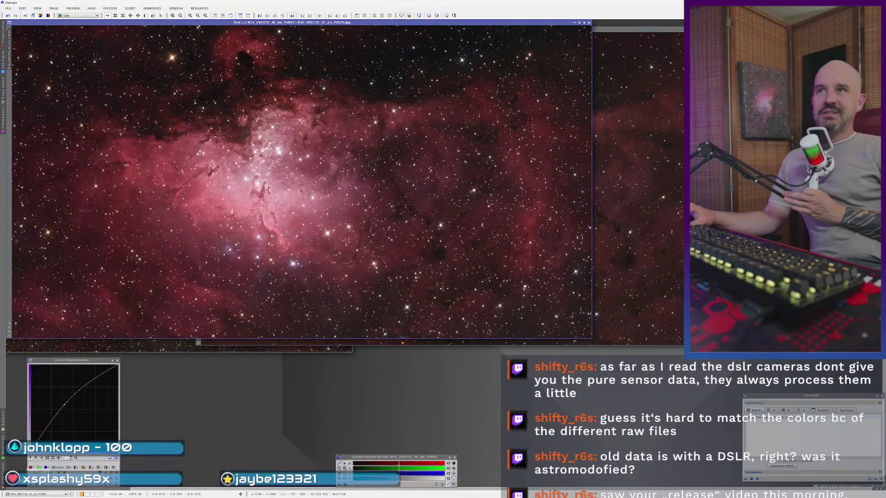
pyautogui.click(588, 22)
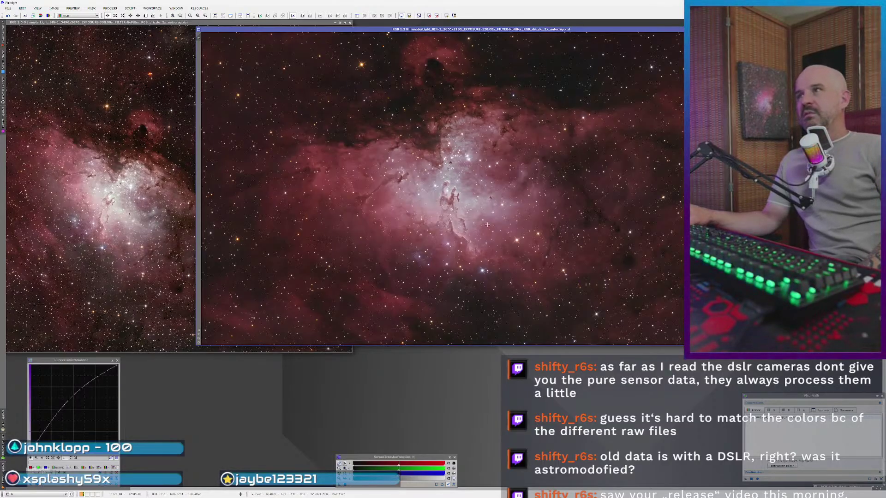
# - Inspect the pillars and star cluster in the recoloured nebula image up close, then at full view
pyautogui.scroll(2, 487, 224)
pyautogui.scroll(-2, 488, 224)
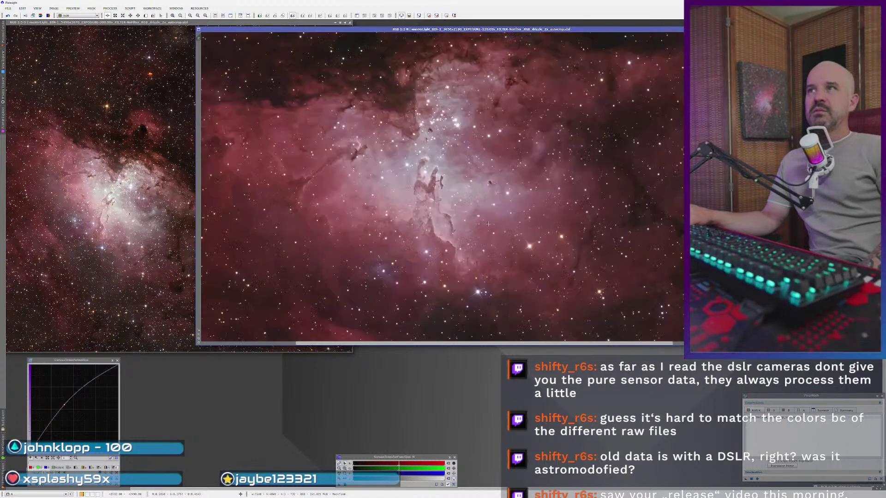
pyautogui.scroll(2, 456, 176)
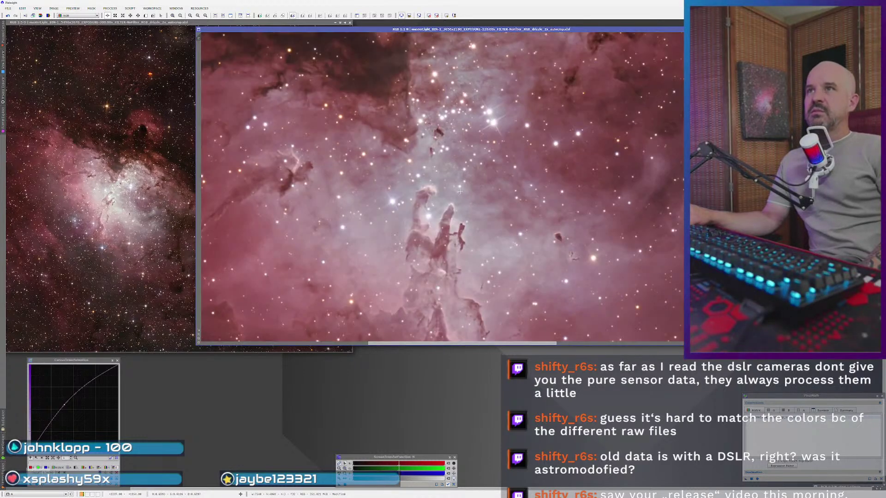
pyautogui.scroll(-2, 459, 195)
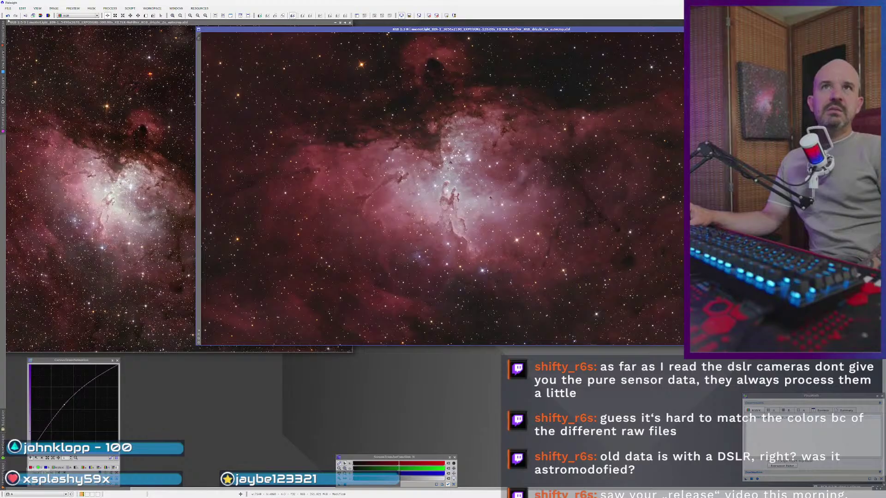
# - Undo the star recombination and recent colour edits on the recoloured nebula image, and reset the CurvesTransformation curve with a live preview
pyautogui.click(8, 15)
pyautogui.click(8, 16)
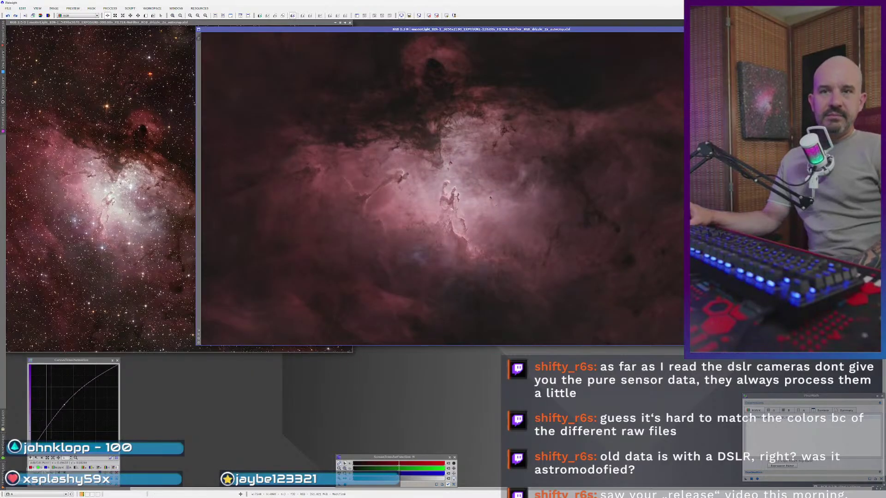
pyautogui.click(47, 480)
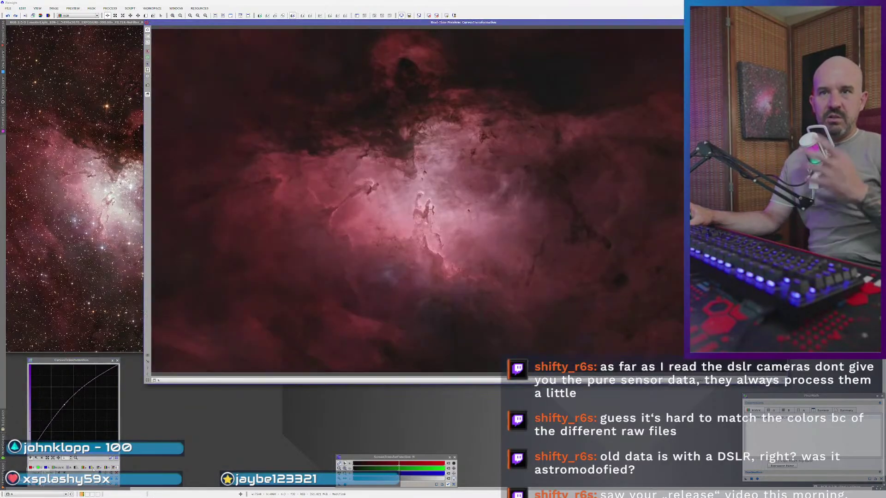
pyautogui.click(117, 458)
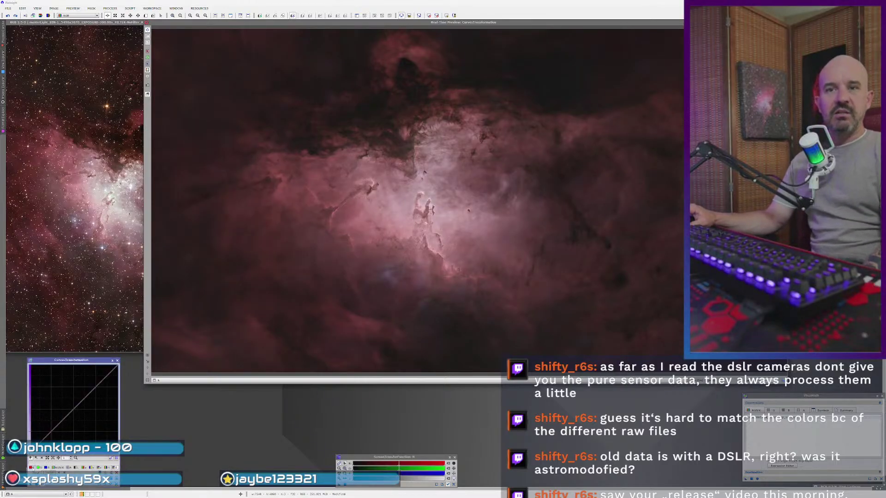
# - Try lowering the red channel curve in the midtones to cool the nebula core while anchoring its highlights
pyautogui.click(31, 467)
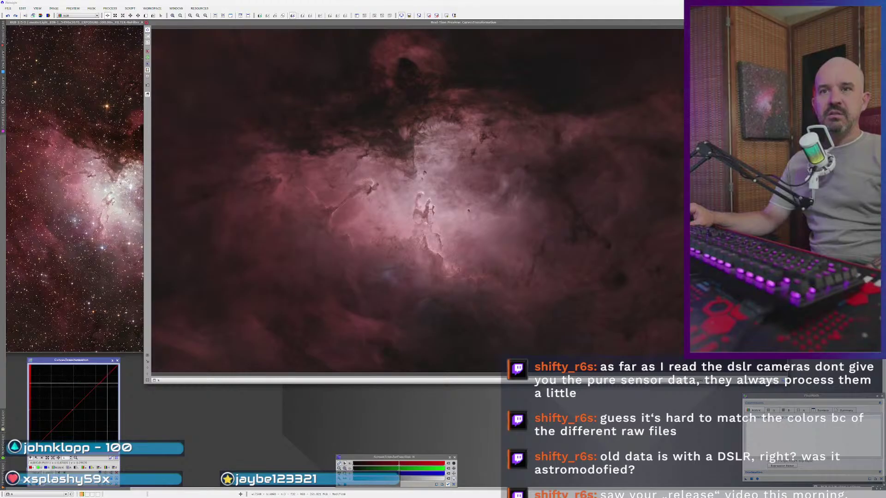
pyautogui.moveTo(95, 387); pyautogui.dragTo(67, 416)
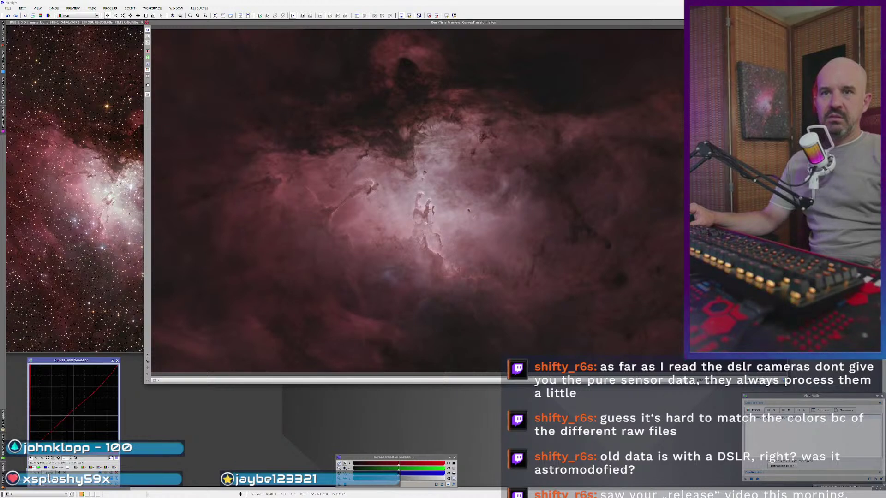
pyautogui.click(92, 394)
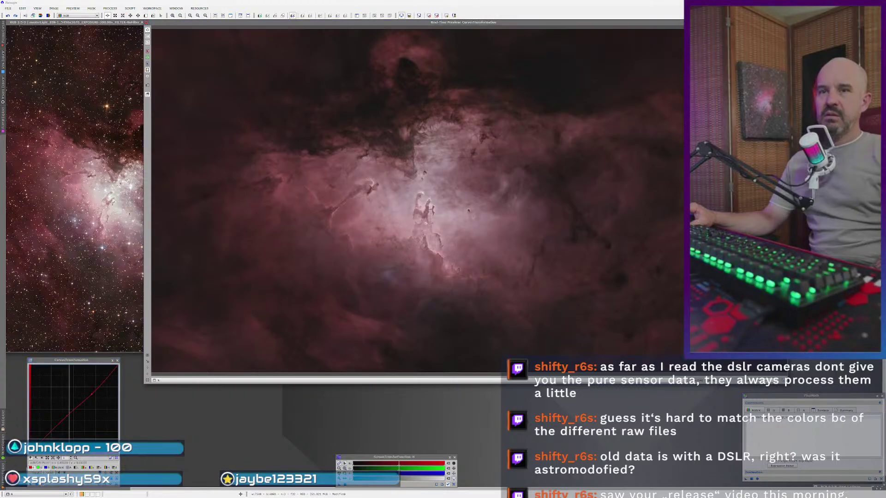
pyautogui.moveTo(67, 415); pyautogui.dragTo(69, 421)
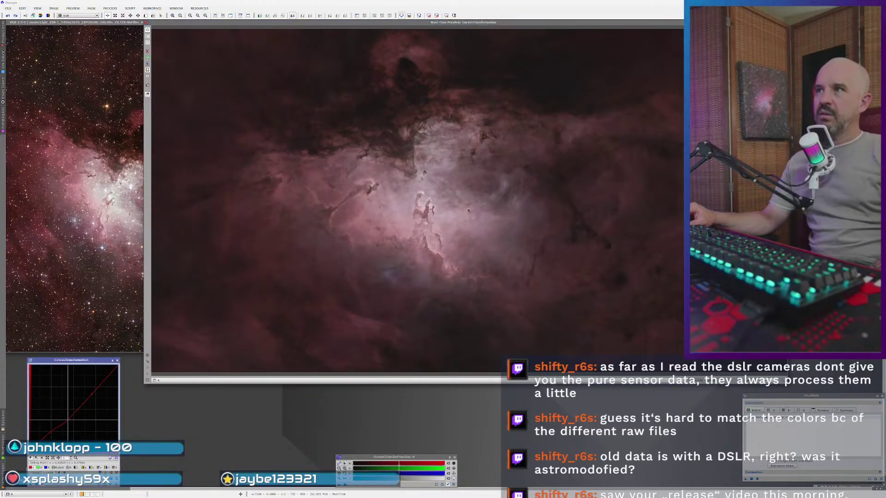
pyautogui.moveTo(70, 421); pyautogui.dragTo(102, 390)
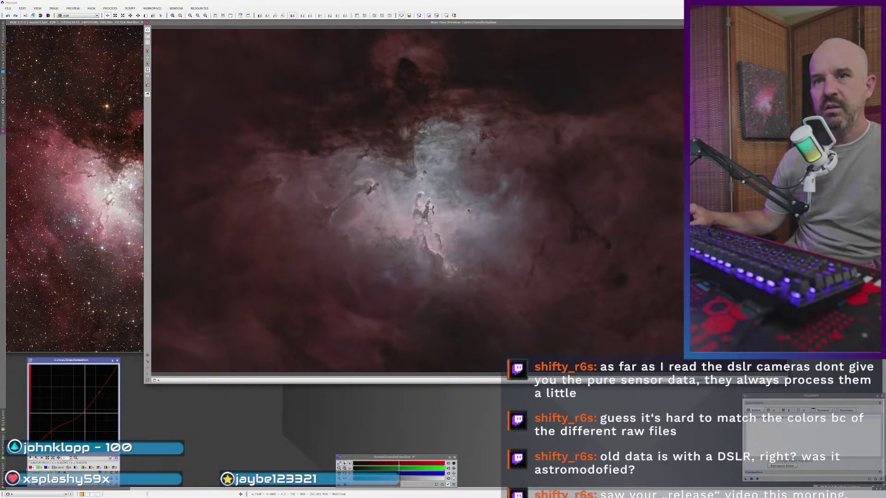
# - Try reshaping the red curve into a gentler midtone dip by repositioning its shadow, midtone and highlight points
pyautogui.moveTo(71, 421); pyautogui.dragTo(66, 417)
pyautogui.click(85, 409)
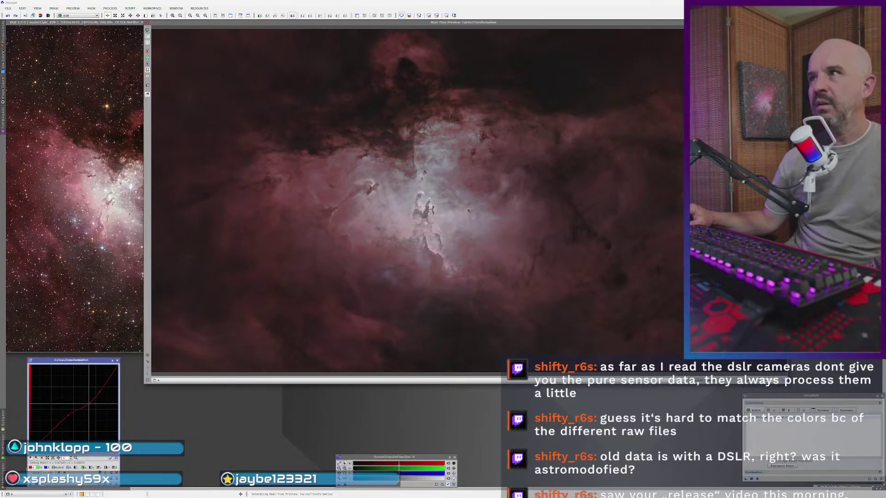
pyautogui.moveTo(99, 393); pyautogui.dragTo(109, 377)
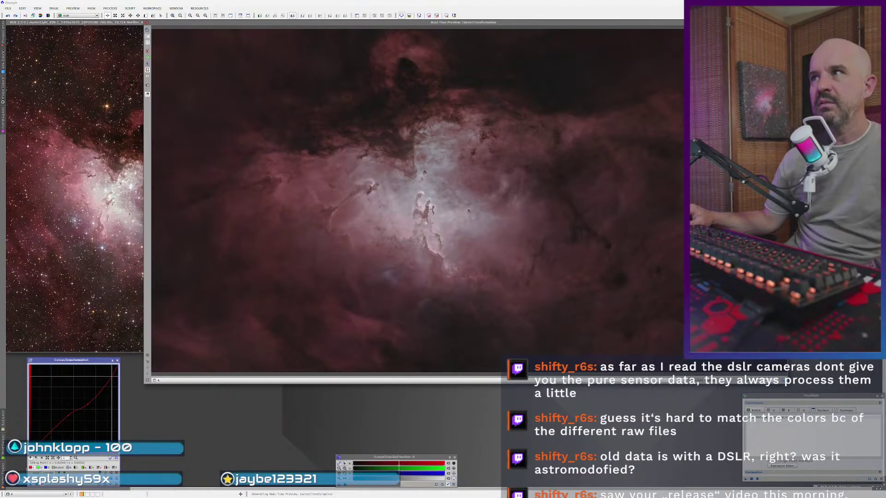
pyautogui.moveTo(109, 377); pyautogui.dragTo(107, 379)
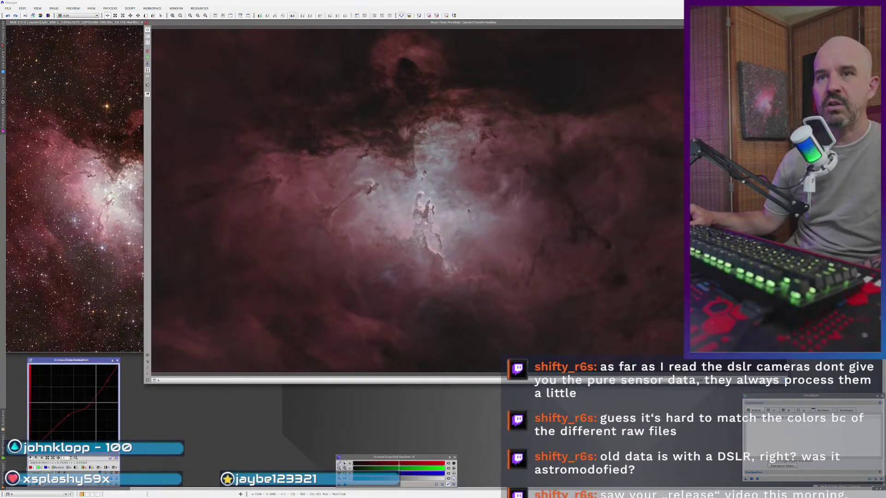
pyautogui.moveTo(90, 406); pyautogui.dragTo(89, 401)
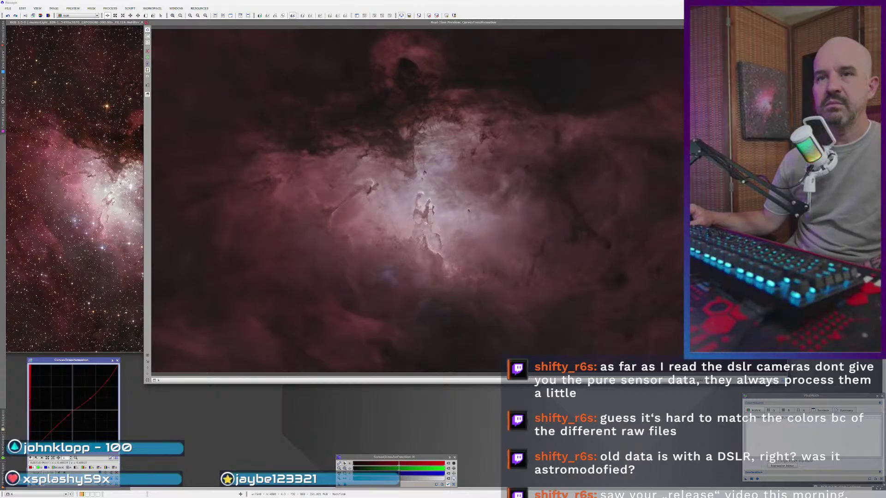
pyautogui.moveTo(91, 395); pyautogui.dragTo(74, 409)
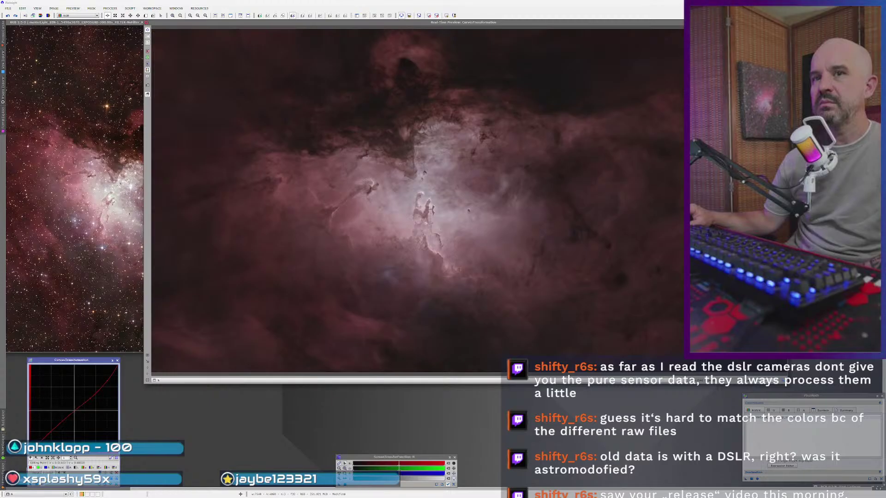
# - Compare the previewed nebula with and without the red curve, and close the curves dialog without applying it
pyautogui.click(44, 485)
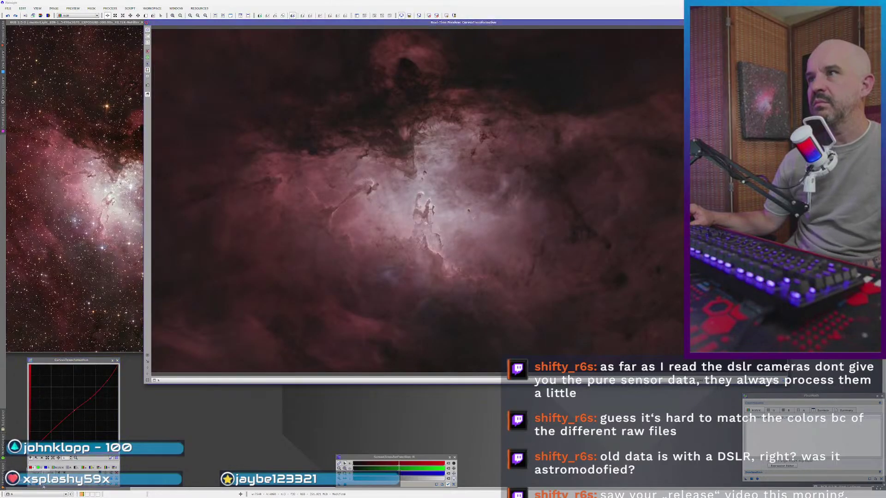
pyautogui.click(44, 485)
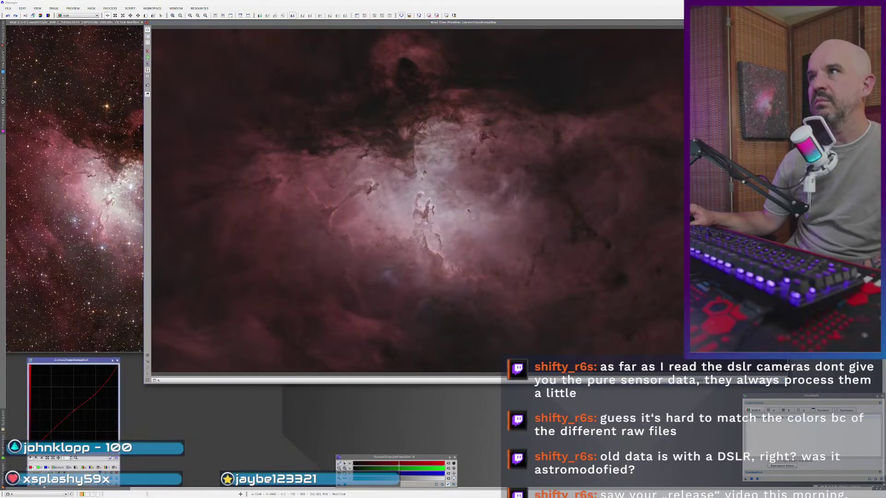
pyautogui.click(44, 485)
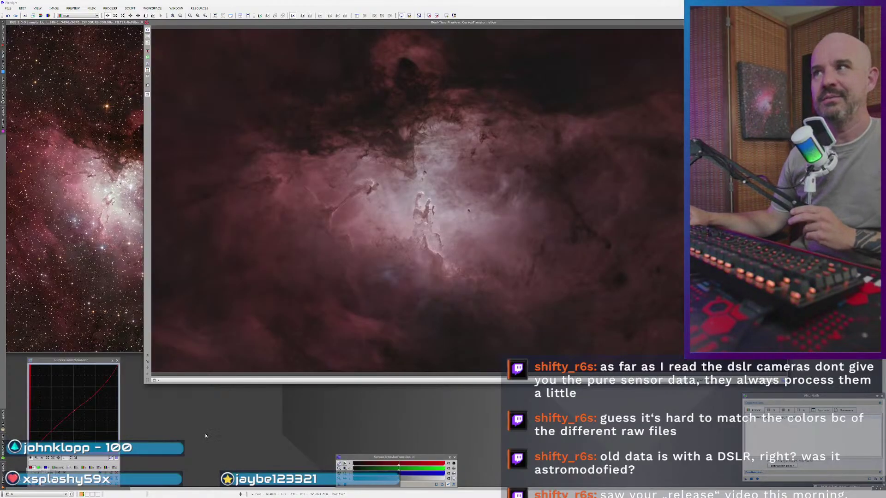
pyautogui.click(117, 360)
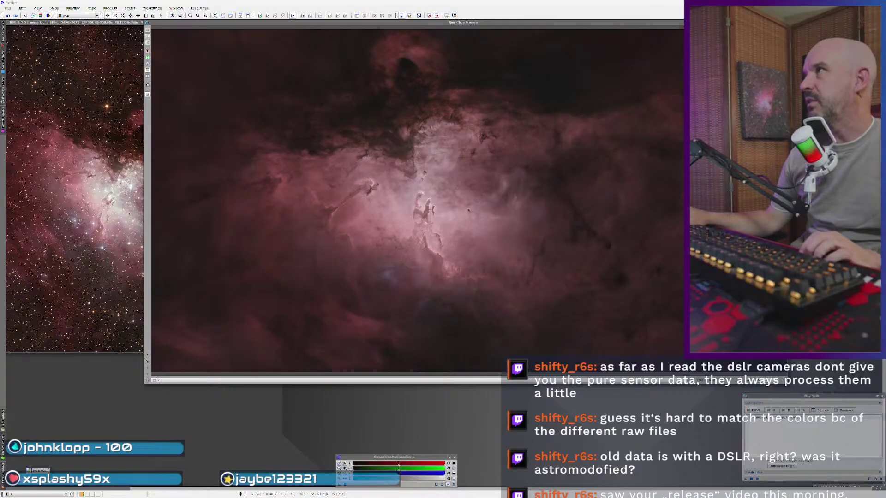
# - Close the live preview and compare the core colour of the starless nebula with the other nebula image
pyautogui.click(2, 473)
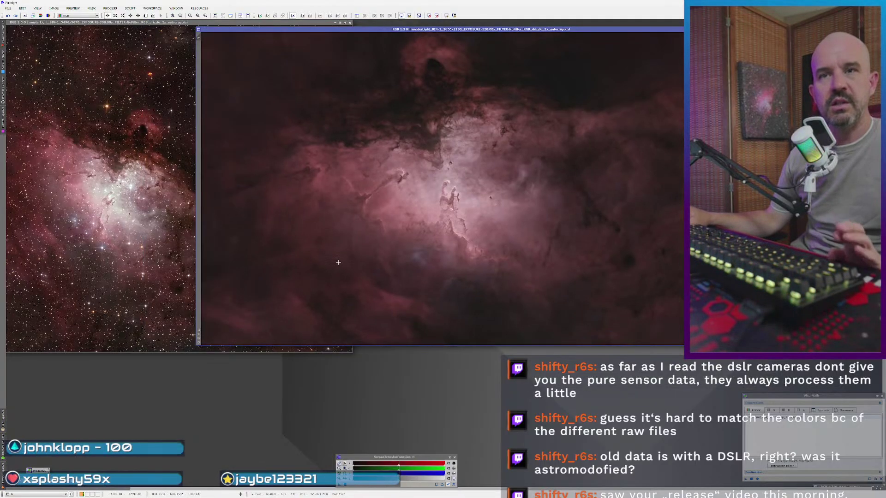
pyautogui.click(146, 247)
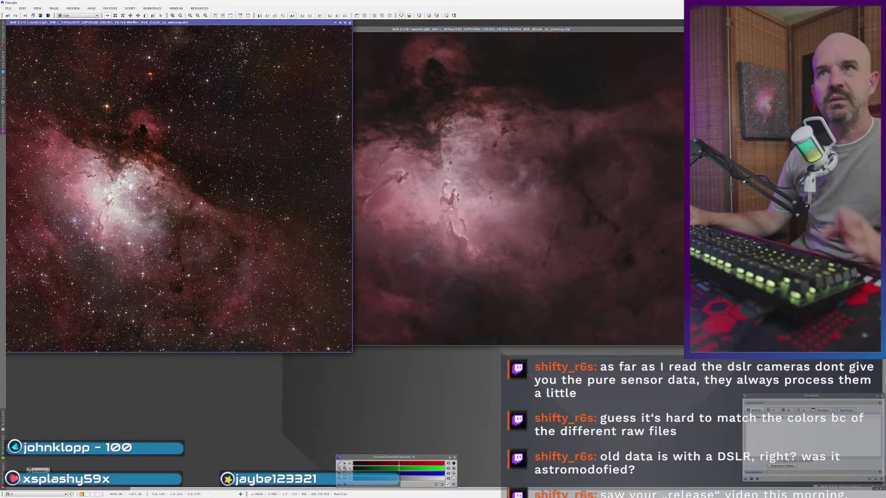
pyautogui.click(449, 247)
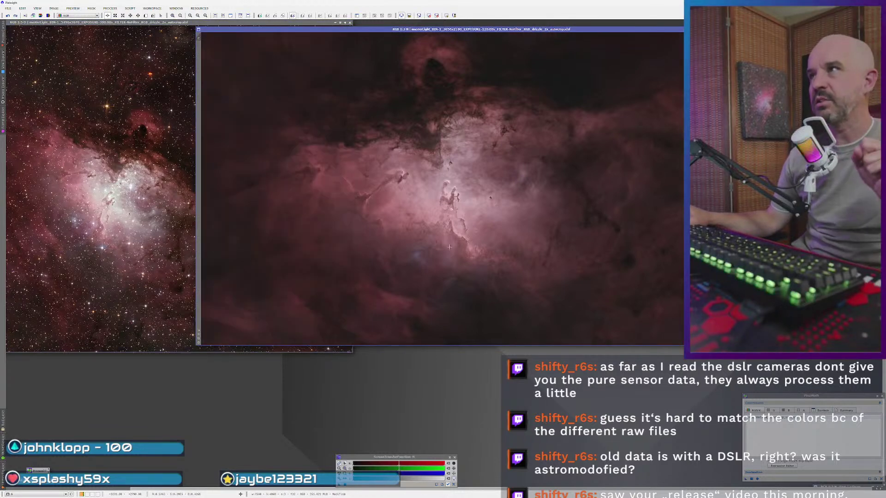
pyautogui.click(2, 473)
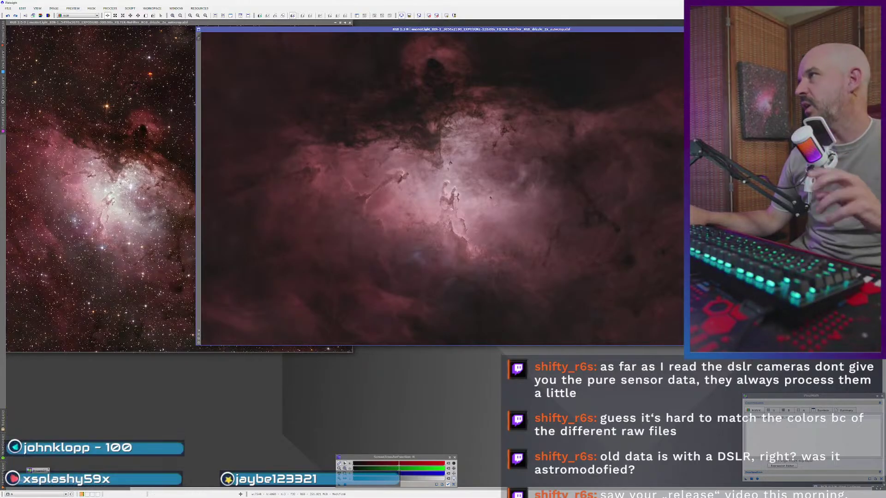
# - Boost the starless nebula's saturation with a raised midtone curve, and add the stars back with PixelMath
pyautogui.doubleClick(37, 470)
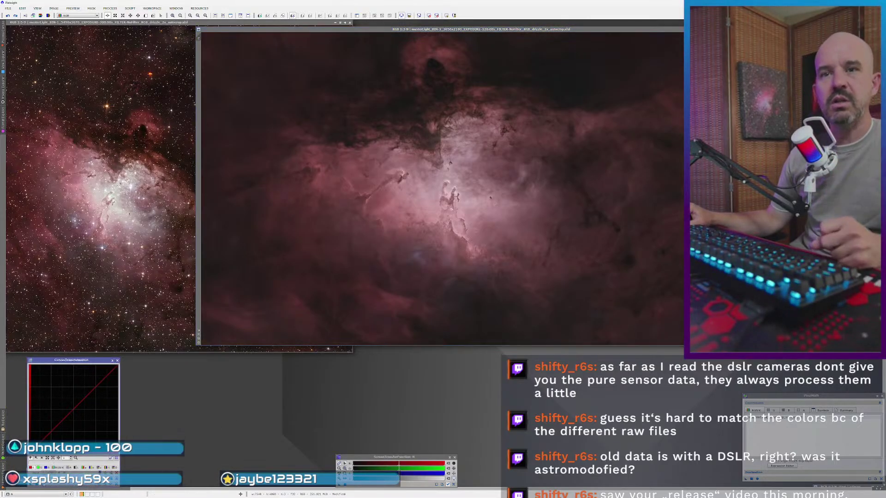
pyautogui.click(46, 484)
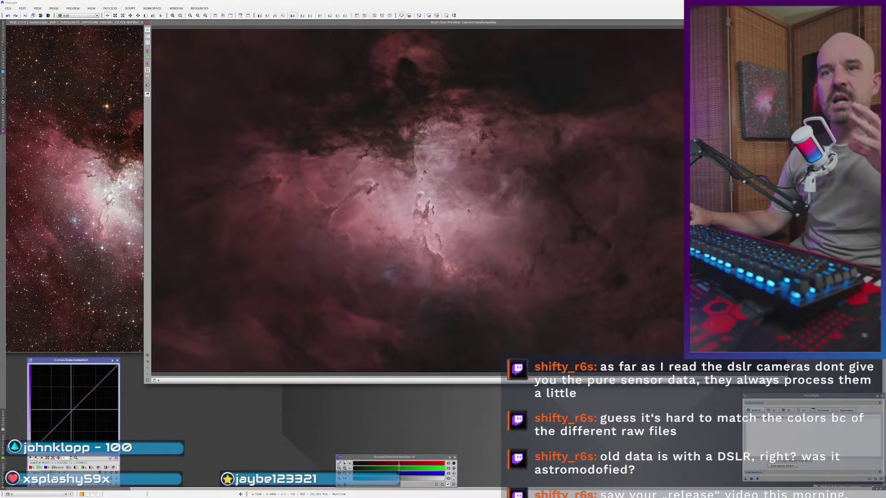
pyautogui.moveTo(74, 410); pyautogui.dragTo(65, 403)
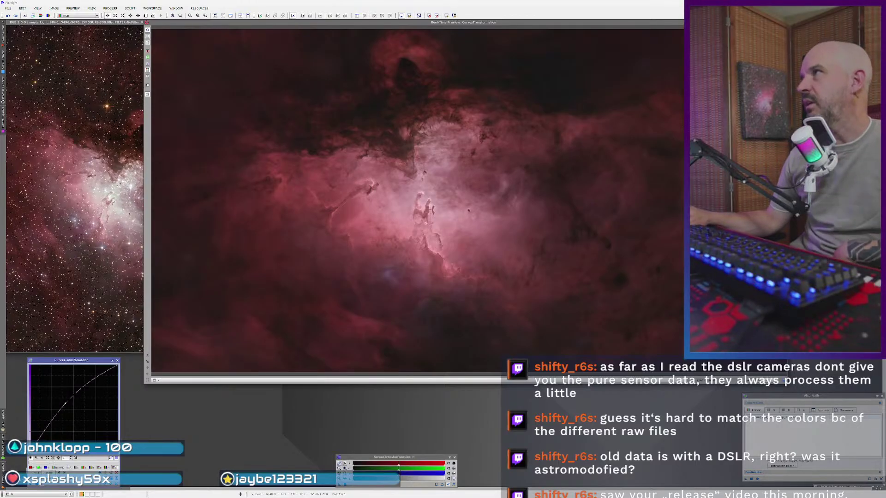
pyautogui.click(46, 483)
pyautogui.click(41, 483)
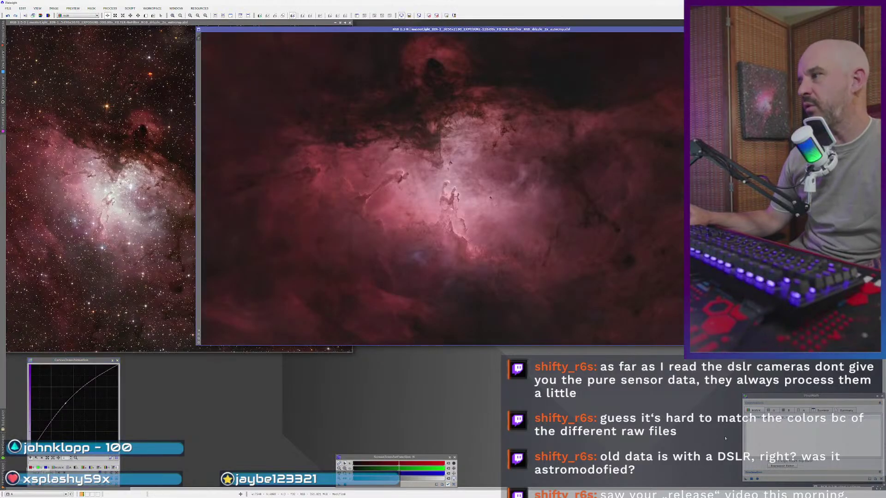
pyautogui.moveTo(745, 480); pyautogui.dragTo(519, 276)
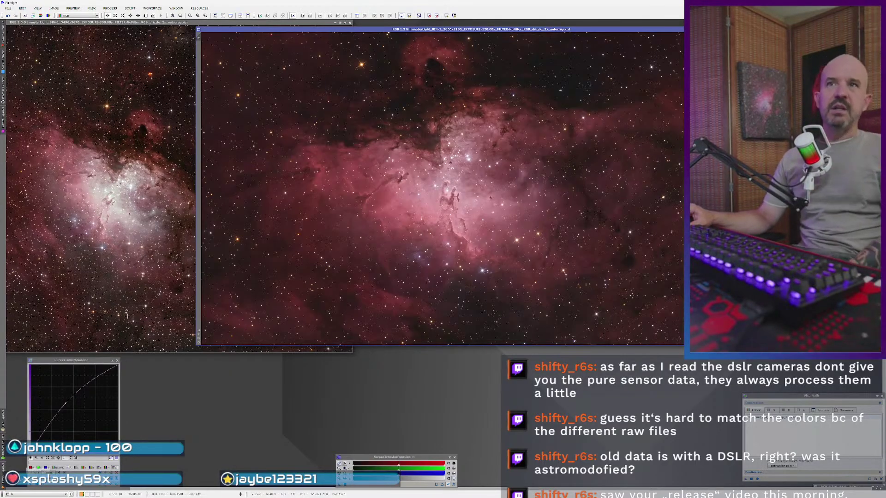
# - Show the starless version of the other nebula image and open its processing history in History Explorer
pyautogui.doubleClick(323, 23)
pyautogui.moveTo(359, 26); pyautogui.dragTo(333, 22)
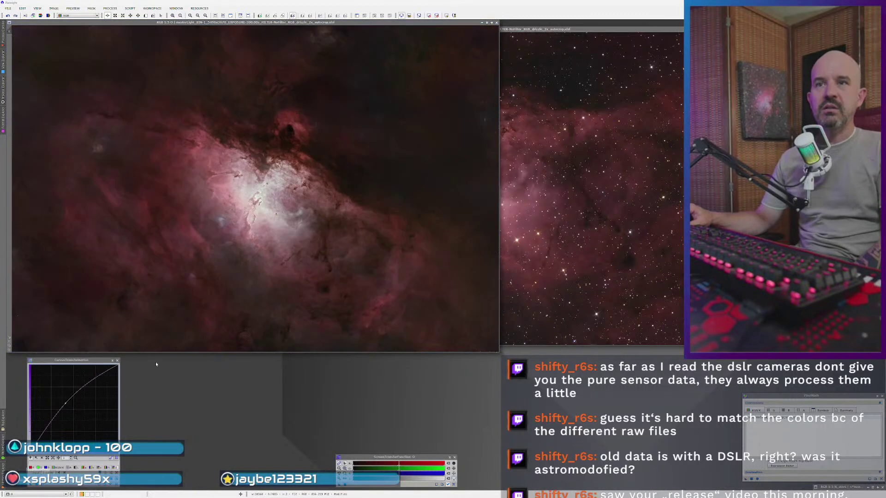
pyautogui.click(117, 361)
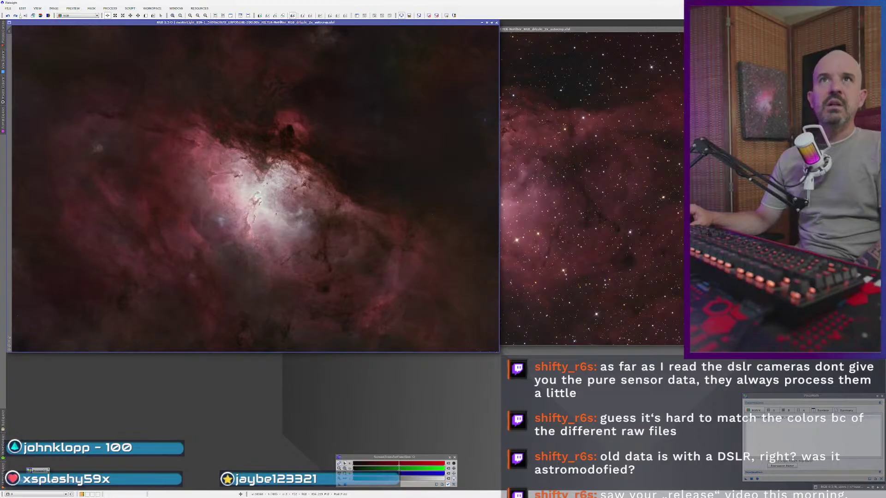
pyautogui.click(2, 477)
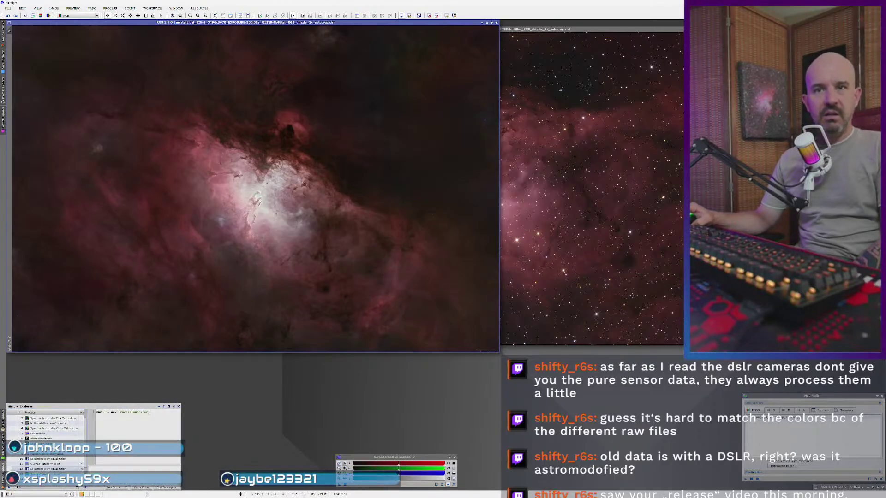
# - Step through the starless nebula's states in History Explorer and restore the CurvesTransformation state directly after LocalHistogramEqualization
pyautogui.click(16, 469)
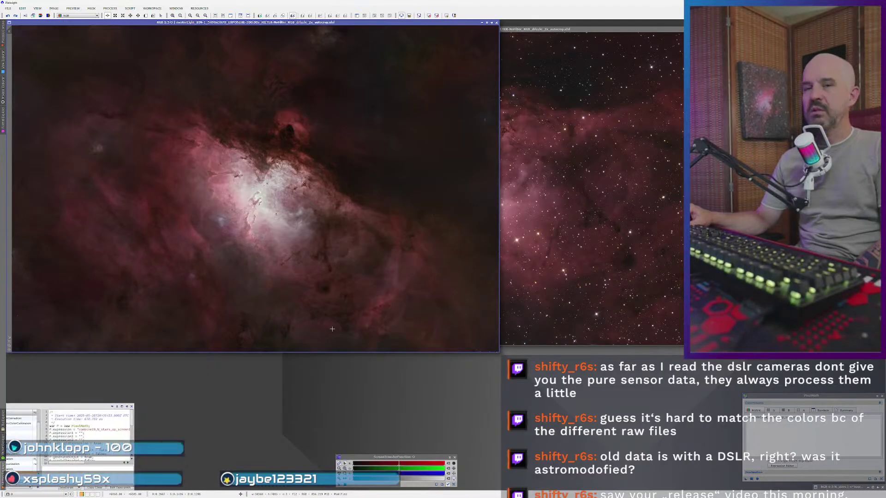
pyautogui.moveTo(2, 470)
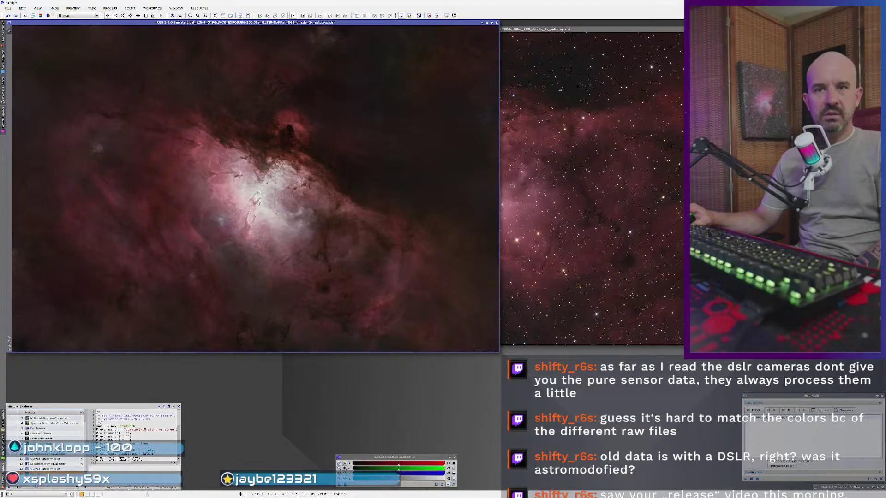
pyautogui.scroll(-1, 46, 438)
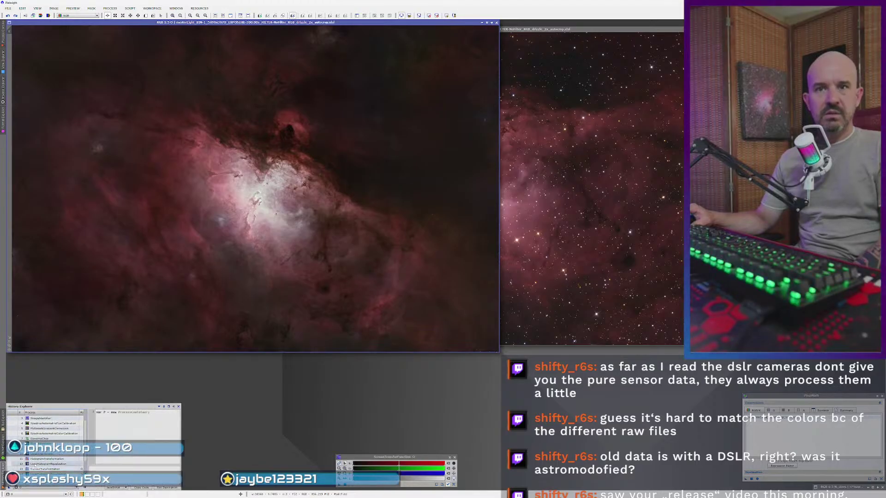
pyautogui.click(14, 464)
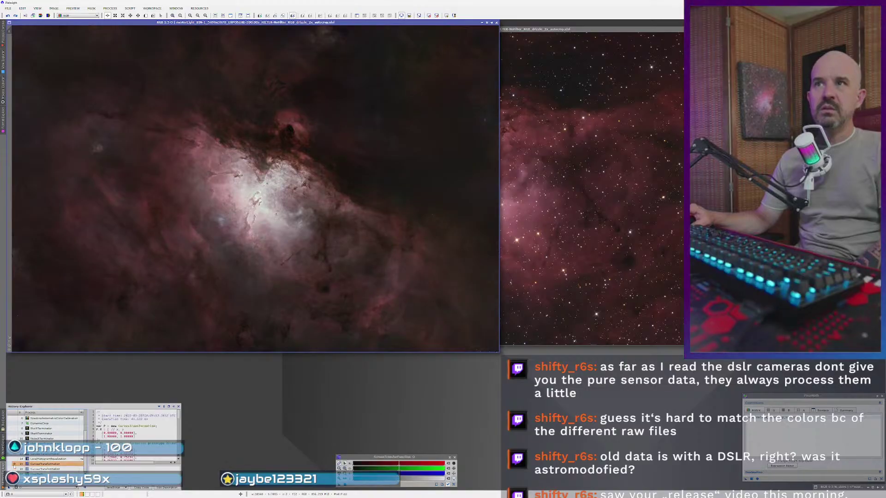
pyautogui.click(14, 459)
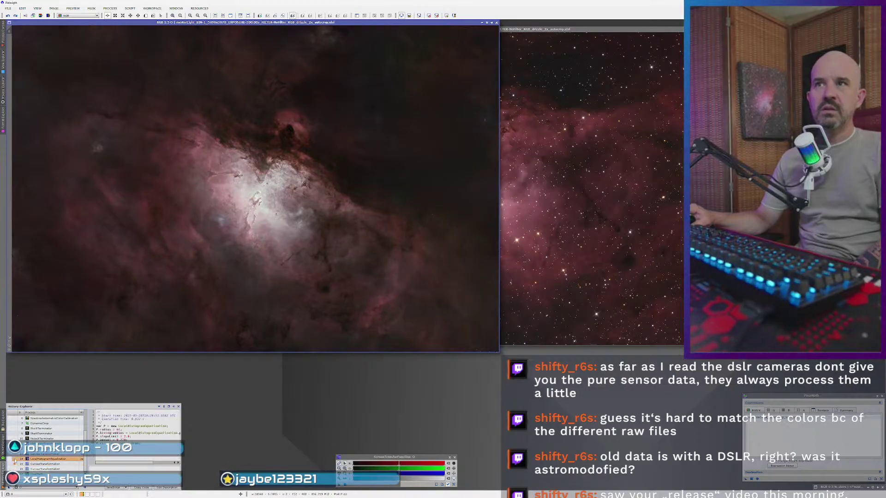
pyautogui.click(15, 464)
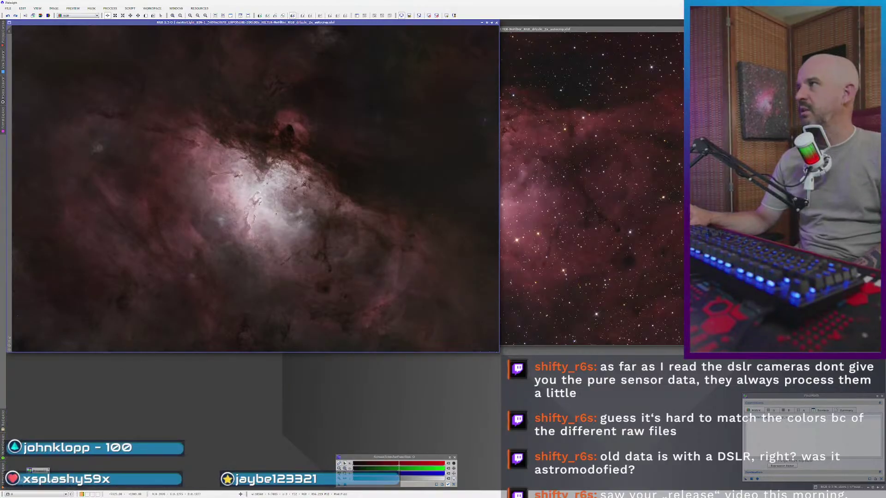
# - Apply a raised midtone saturation curve to the restored starless nebula using a live preview, and recombine its stars with PixelMath
pyautogui.doubleClick(37, 471)
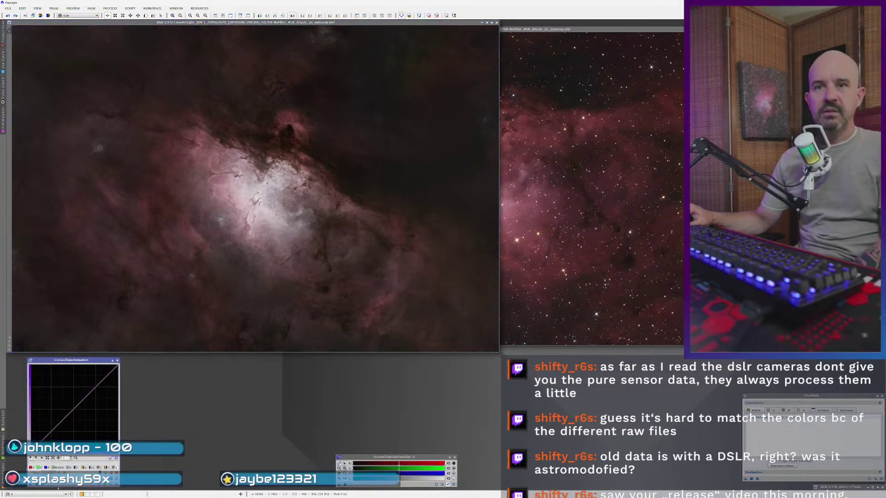
pyautogui.click(43, 487)
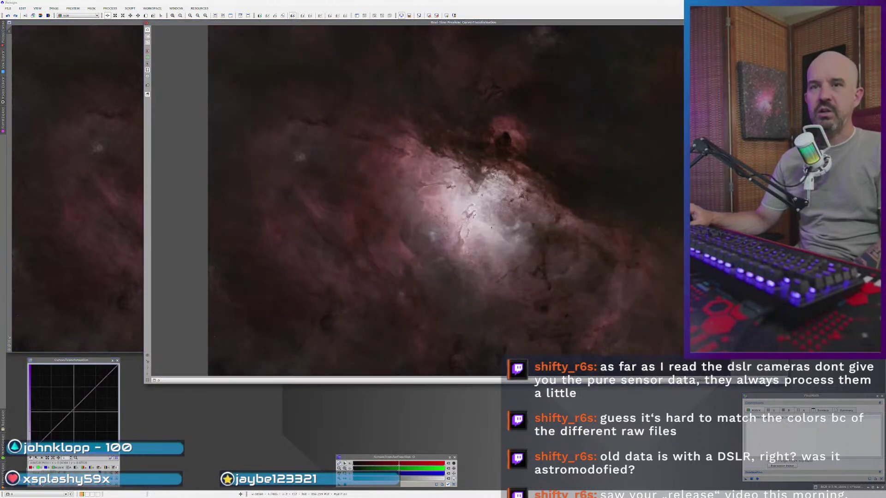
pyautogui.moveTo(64, 408); pyautogui.dragTo(63, 404)
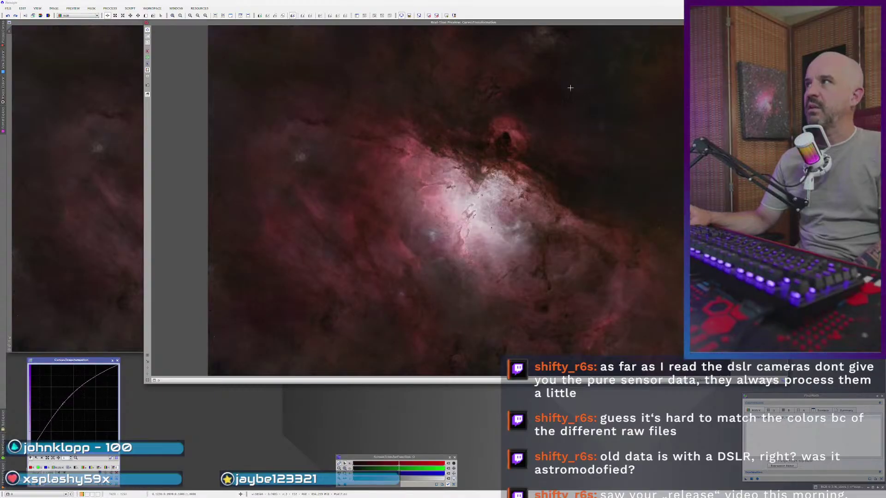
pyautogui.click(43, 487)
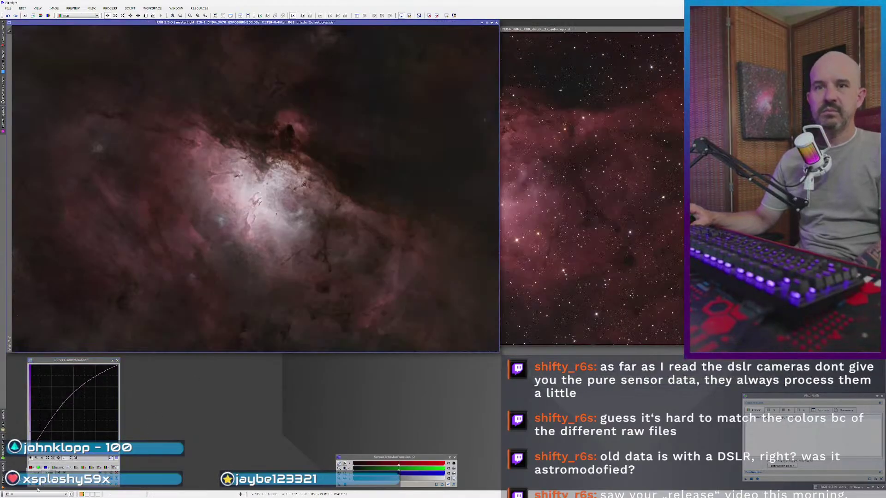
pyautogui.moveTo(30, 468); pyautogui.dragTo(211, 287)
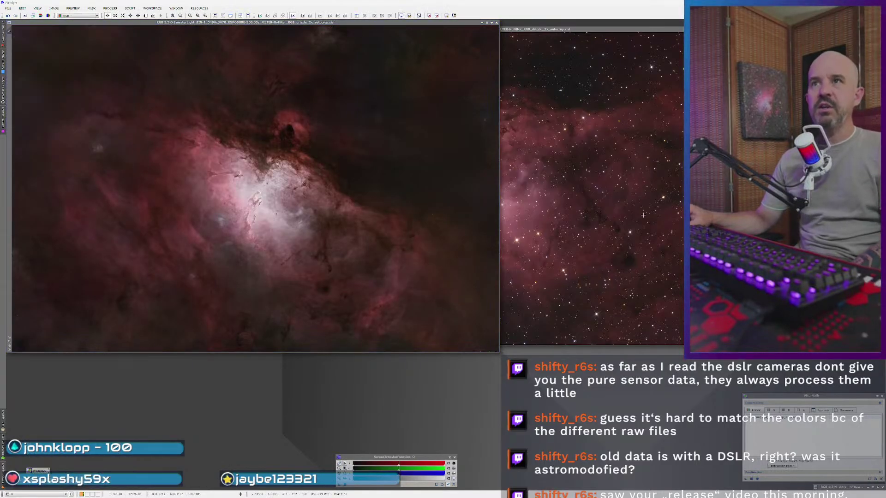
pyautogui.click(120, 270)
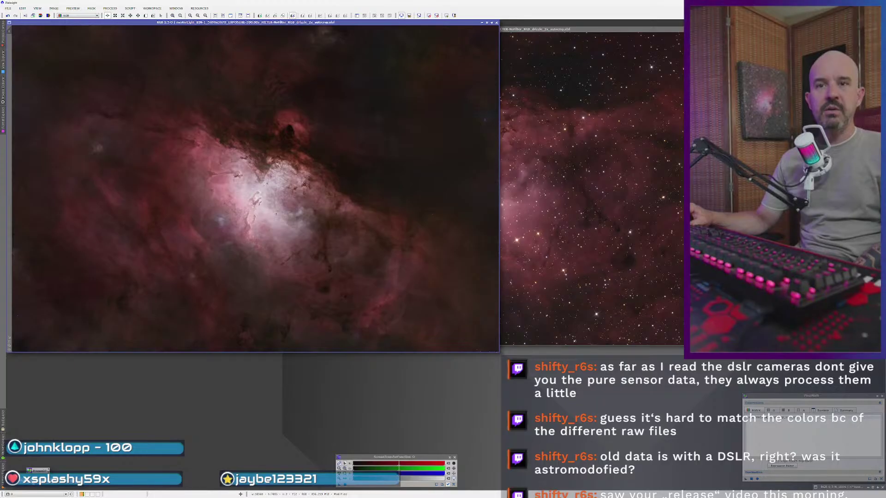
pyautogui.hotkey('alt', 'r')
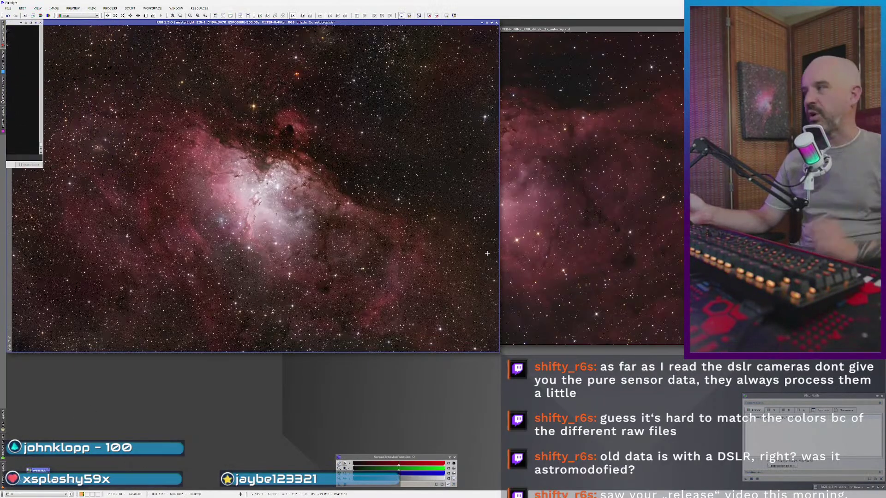
# - Compare the nebula core and overall colour of the two star-filled Eagle Nebula images, close up and at full view
pyautogui.hotkey('ctrl', 'Tab')
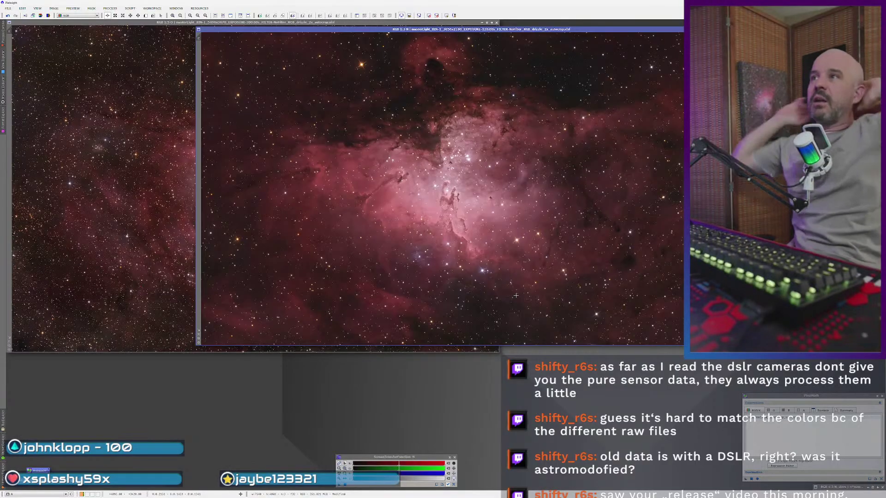
pyautogui.scroll(2, 459, 213)
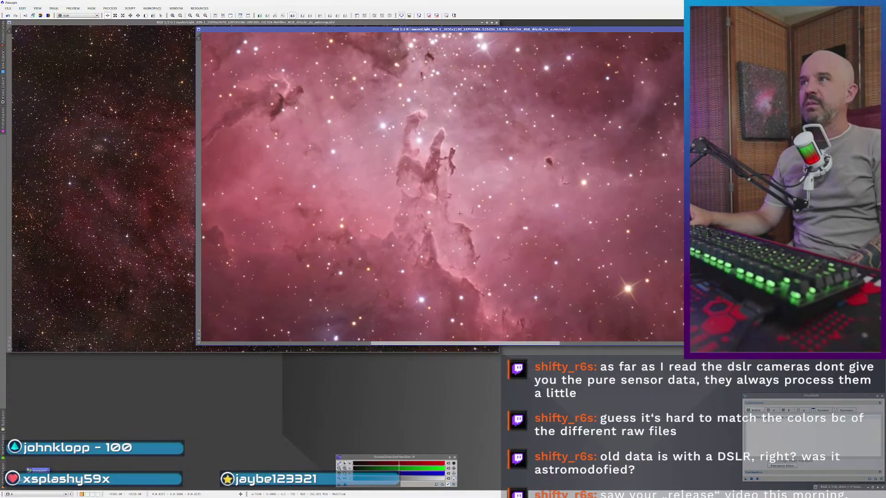
pyautogui.click(166, 197)
pyautogui.scroll(2, 166, 196)
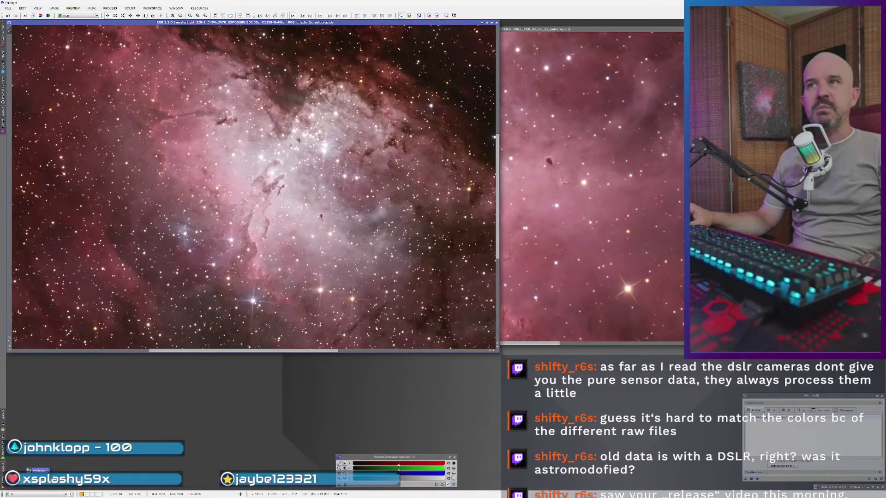
pyautogui.click(512, 226)
pyautogui.scroll(-2, 464, 229)
pyautogui.scroll(-1, 507, 224)
pyautogui.scroll(1, 525, 219)
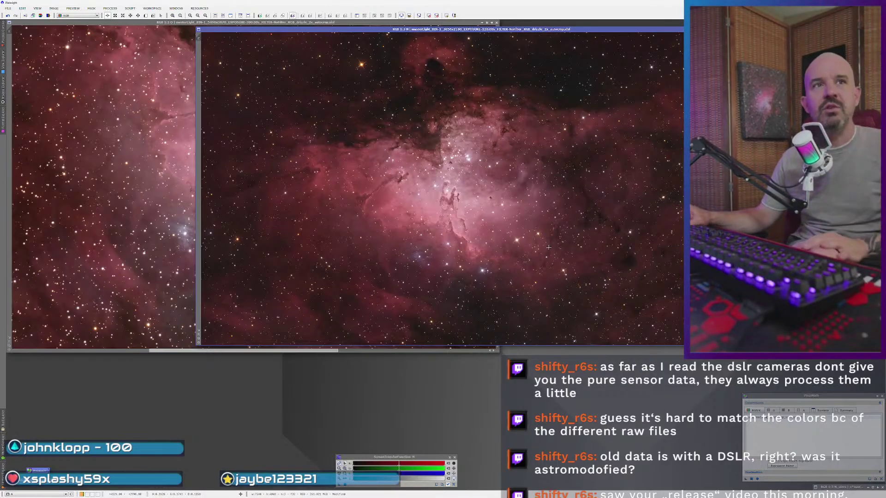
pyautogui.click(148, 249)
pyautogui.scroll(-1, 300, 268)
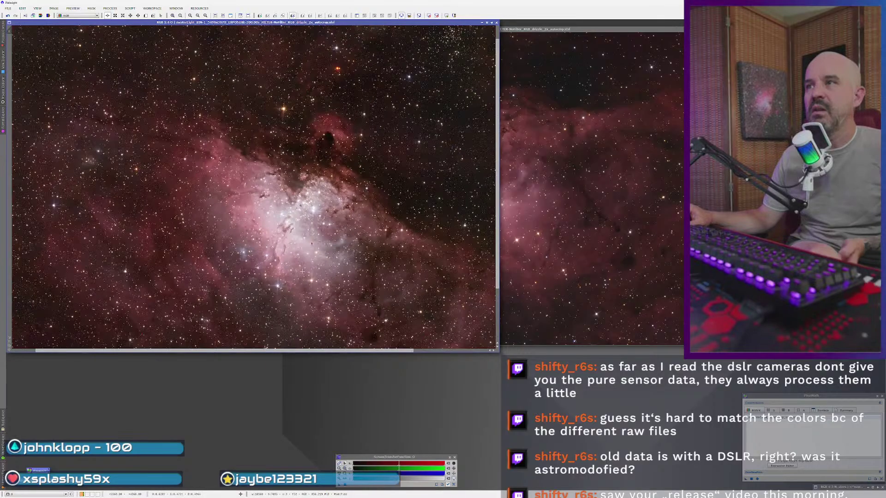
pyautogui.click(546, 296)
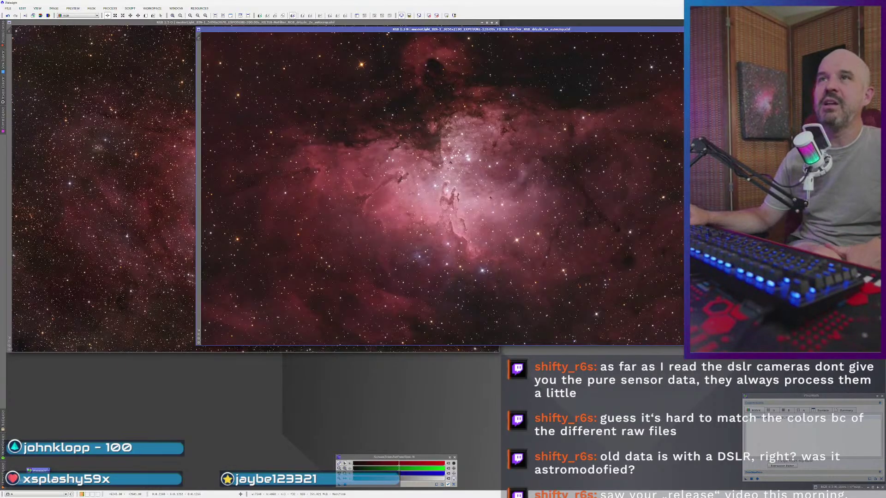
# - Undo the star recombination on the close-up nebula image and create linear palette previews from it in Perfect Palette Picker's OSC Ha/OIII input
pyautogui.click(8, 15)
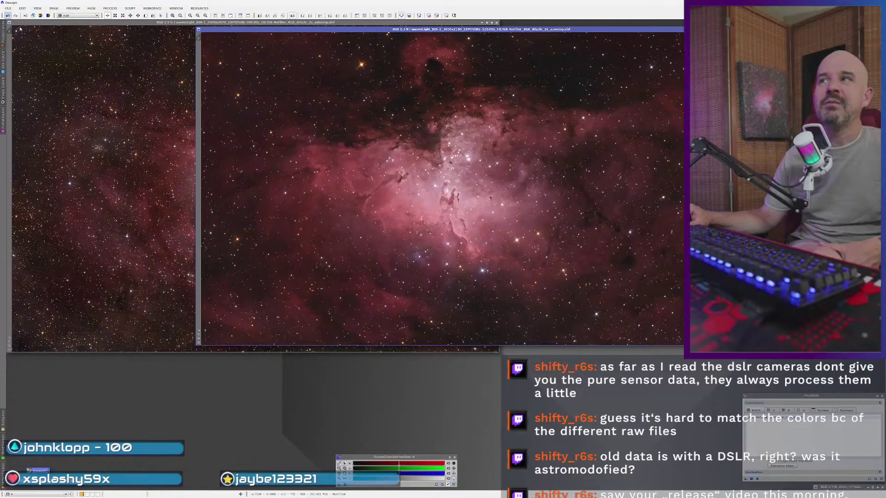
pyautogui.click(130, 8)
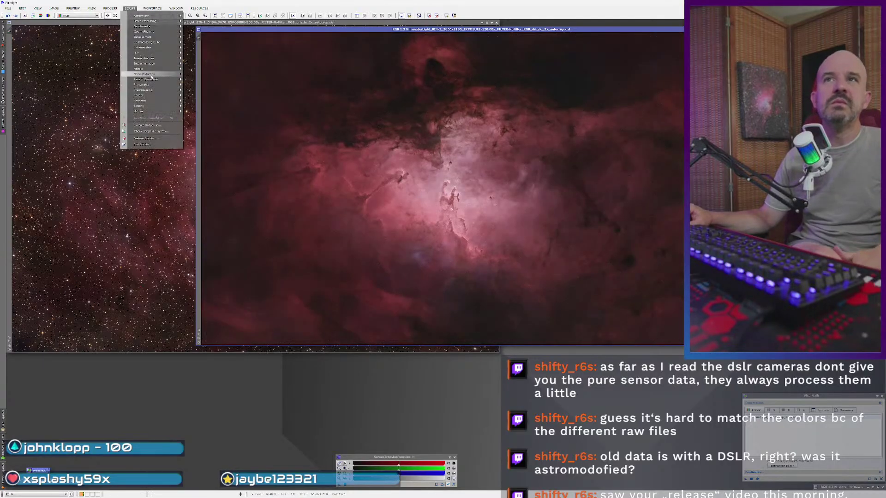
pyautogui.moveTo(147, 100)
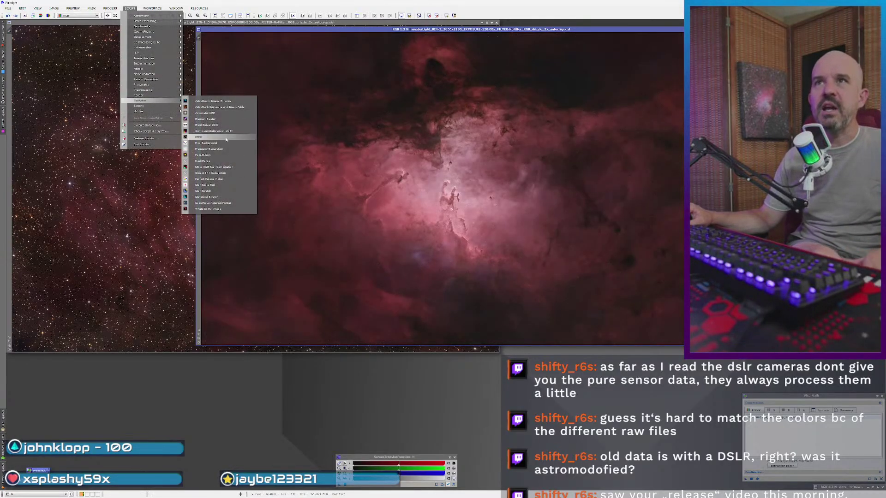
pyautogui.click(231, 179)
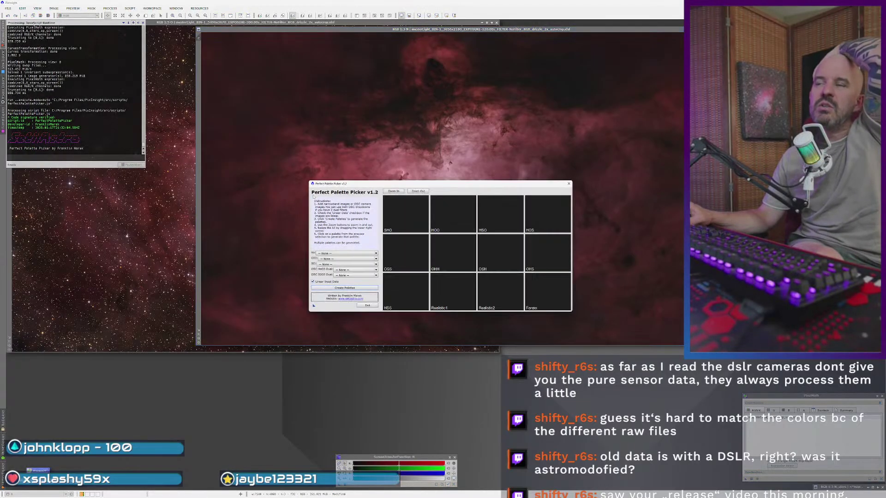
pyautogui.click(356, 270)
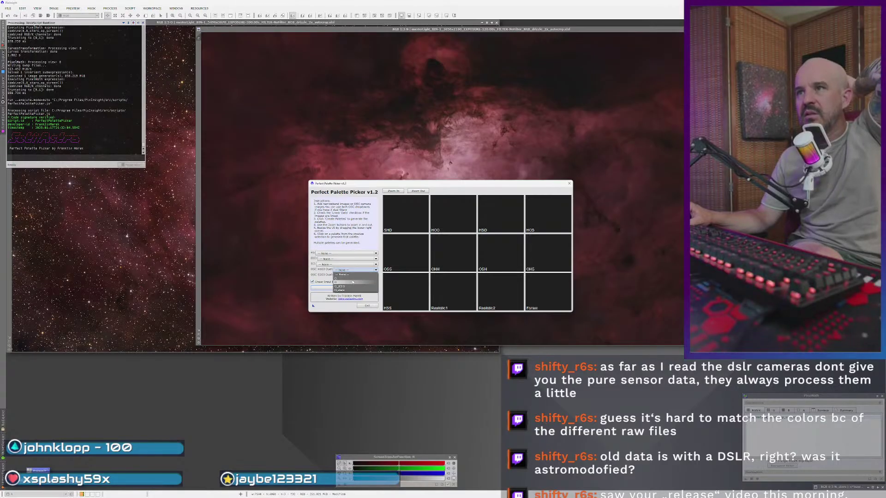
pyautogui.click(353, 281)
pyautogui.click(344, 288)
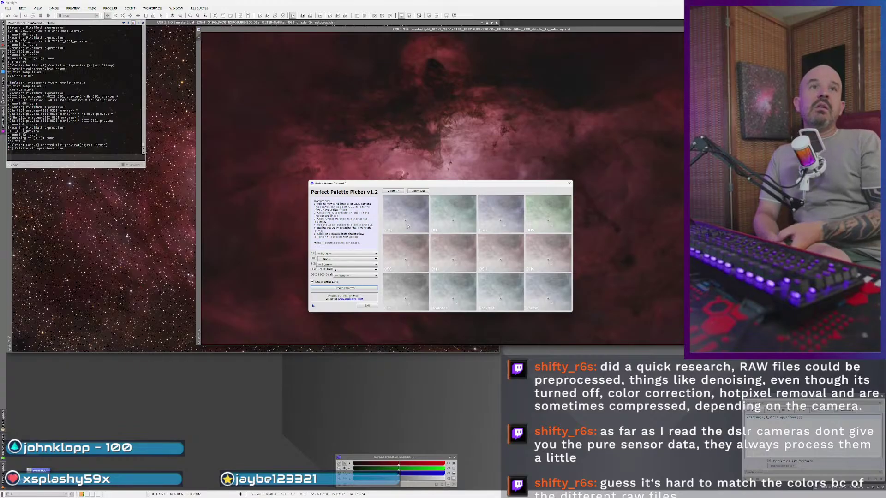
# - Enlarge the palette previews, recreate them with the linear input option off, and close Perfect Palette Picker without generating a palette
pyautogui.moveTo(458, 186); pyautogui.dragTo(255, 51)
pyautogui.moveTo(369, 177); pyautogui.dragTo(784, 421)
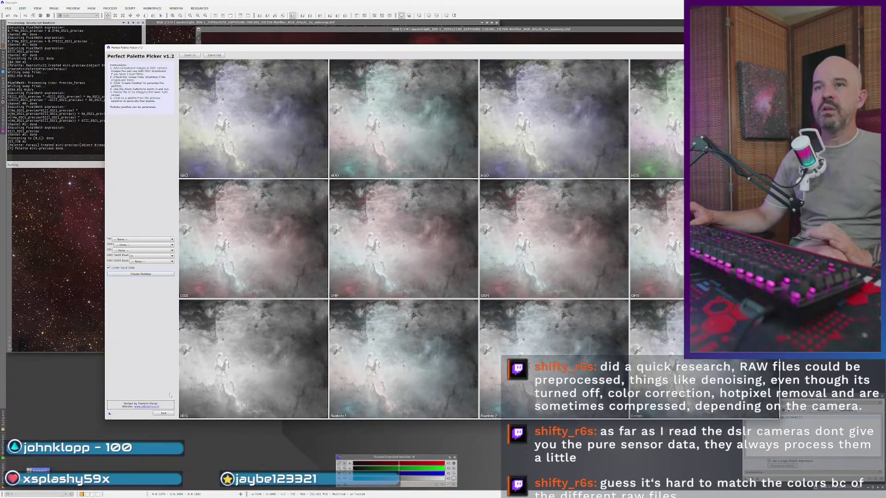
pyautogui.click(117, 268)
pyautogui.click(141, 274)
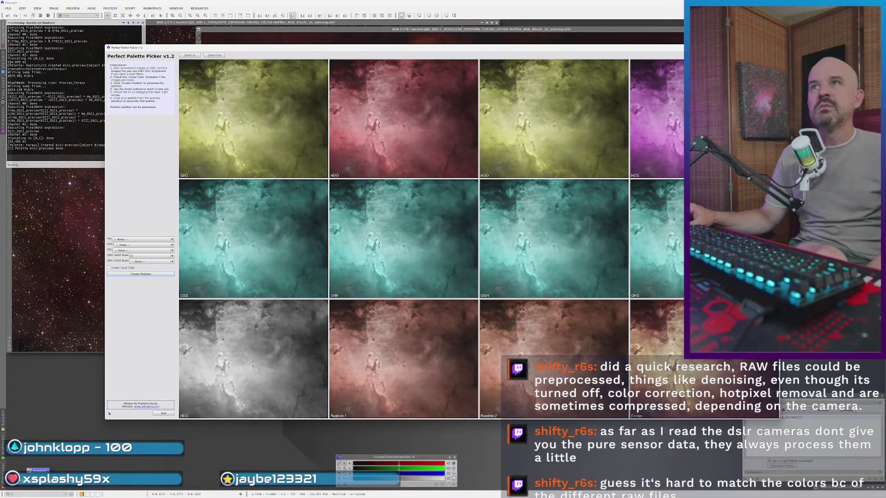
pyautogui.press('Escape')
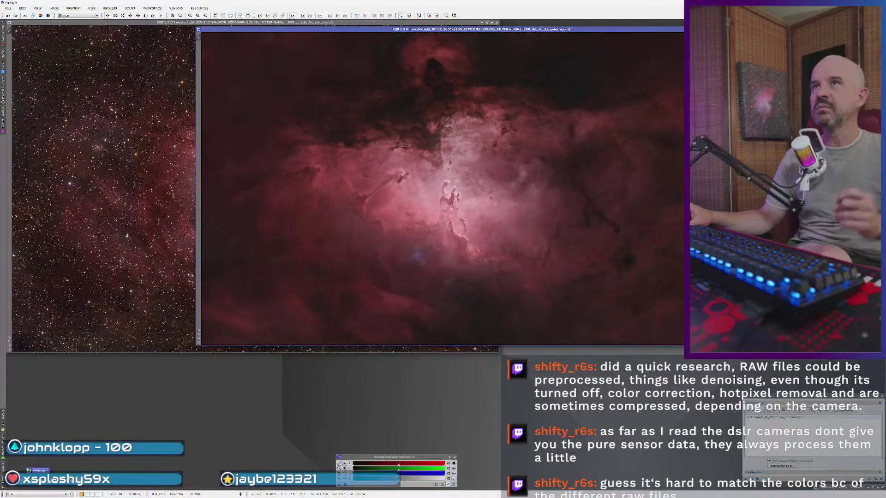
# - Split the close-up starless nebula into its R, G and B channels and spread out the three channel images
pyautogui.click(48, 17)
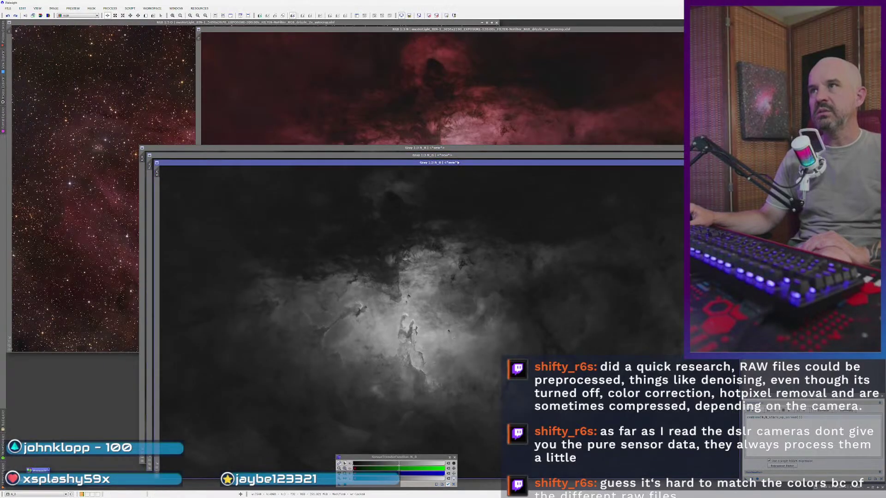
pyautogui.moveTo(462, 162); pyautogui.dragTo(526, 67)
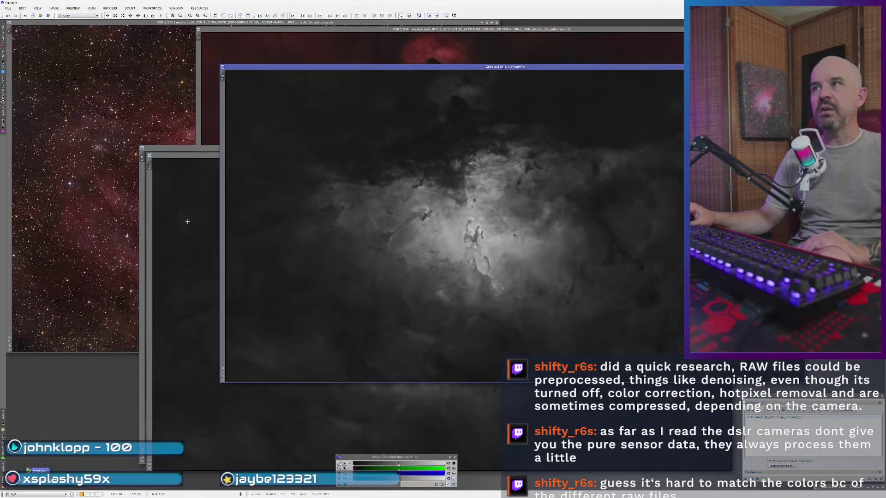
pyautogui.click(380, 162)
pyautogui.moveTo(380, 156); pyautogui.dragTo(476, 86)
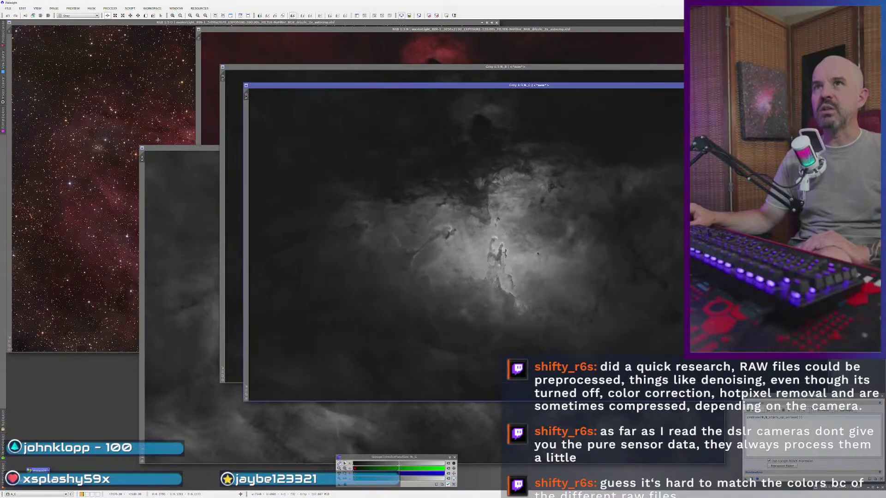
pyautogui.click(477, 172)
pyautogui.moveTo(172, 149); pyautogui.dragTo(80, 101)
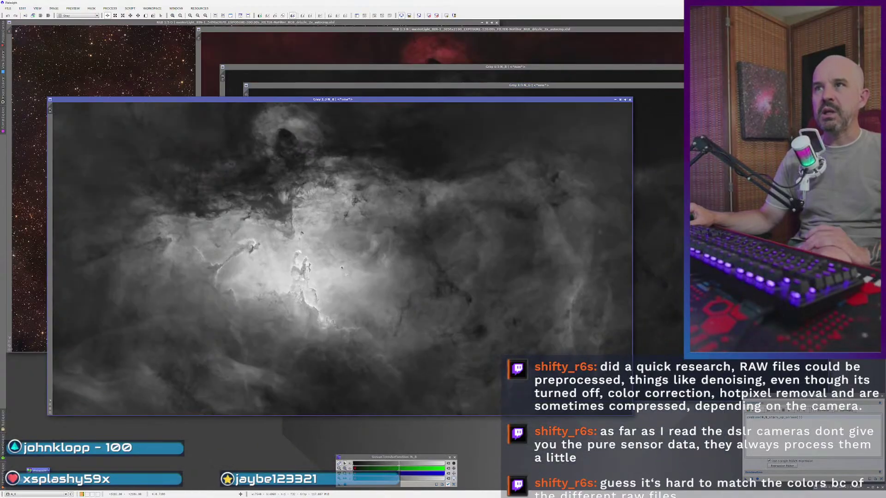
# - Move the red channel image aside and compare the green and blue channel images of the nebula
pyautogui.moveTo(568, 102); pyautogui.dragTo(550, 124)
pyautogui.click(397, 108)
pyautogui.click(386, 72)
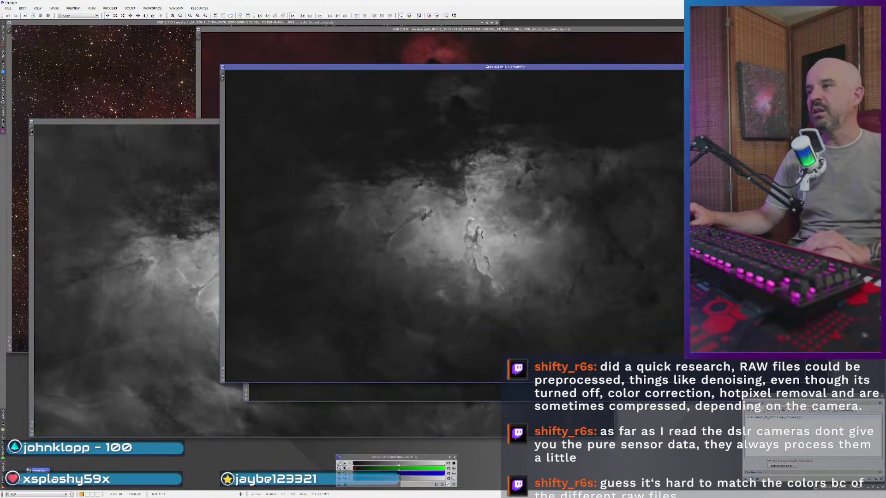
pyautogui.hotkey('ctrl', 'Tab')
pyautogui.click(479, 82)
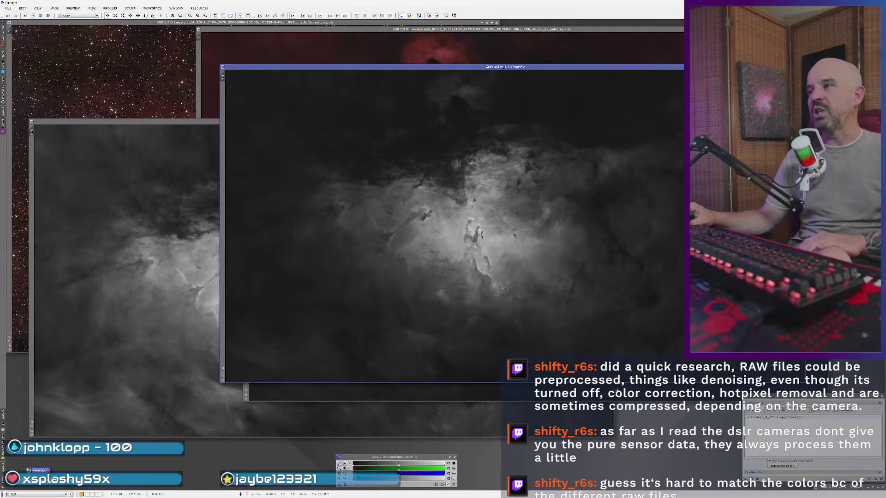
pyautogui.hotkey('ctrl', 'Tab')
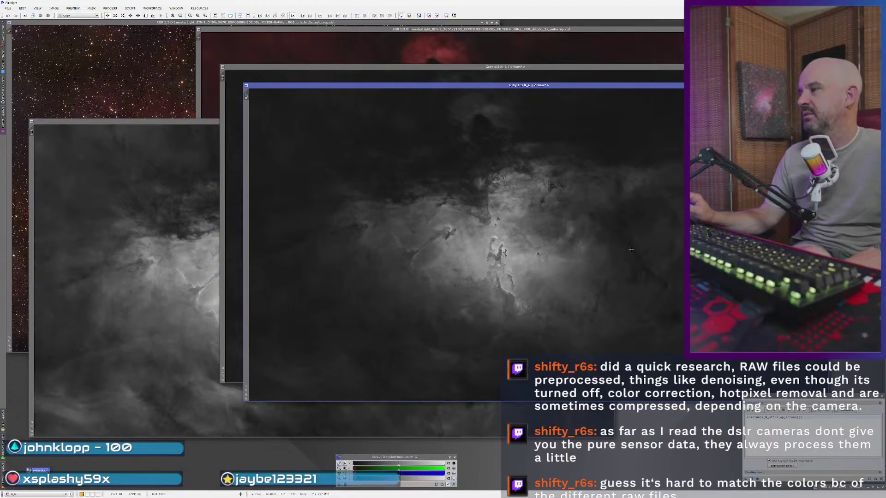
# - Compare the starless colour nebula with its separated red, green and blue channel images, finishing on the green channel
pyautogui.click(485, 48)
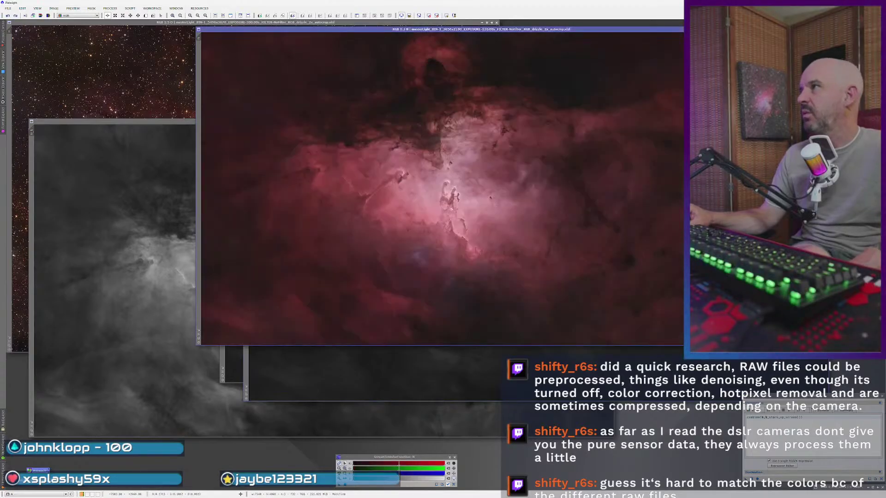
pyautogui.click(230, 364)
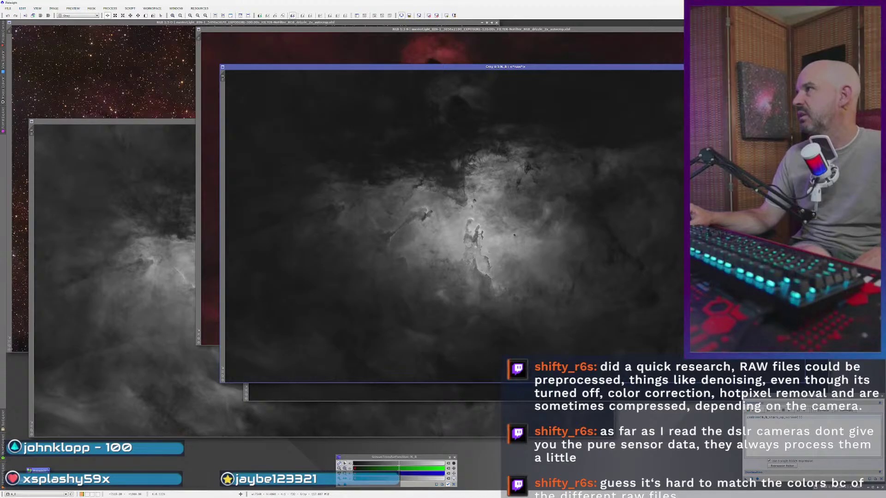
pyautogui.click(369, 392)
pyautogui.click(378, 418)
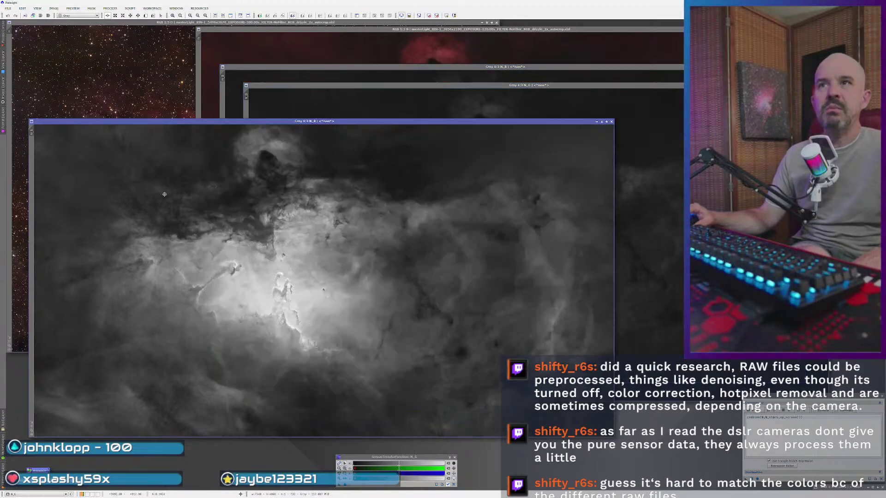
pyautogui.click(638, 221)
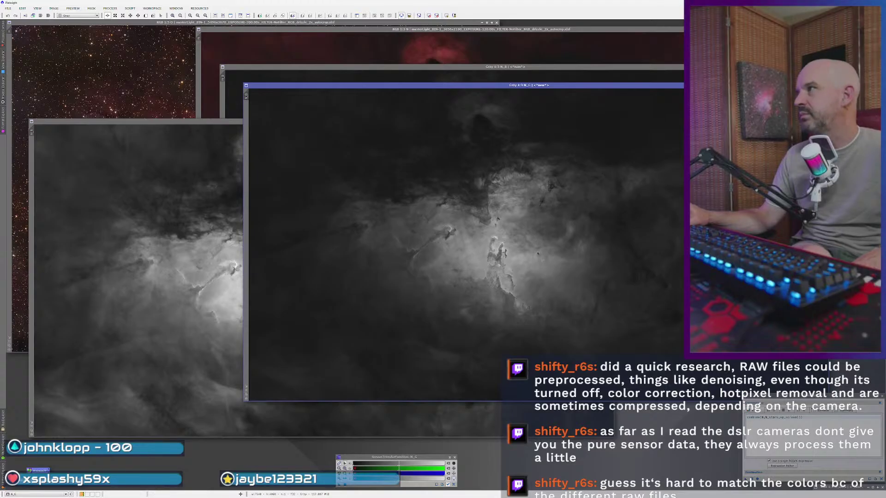
# - Set up a CurvesTransformation with live preview on the green channel, anchoring the shadows and raising the upper midtones
pyautogui.doubleClick(38, 471)
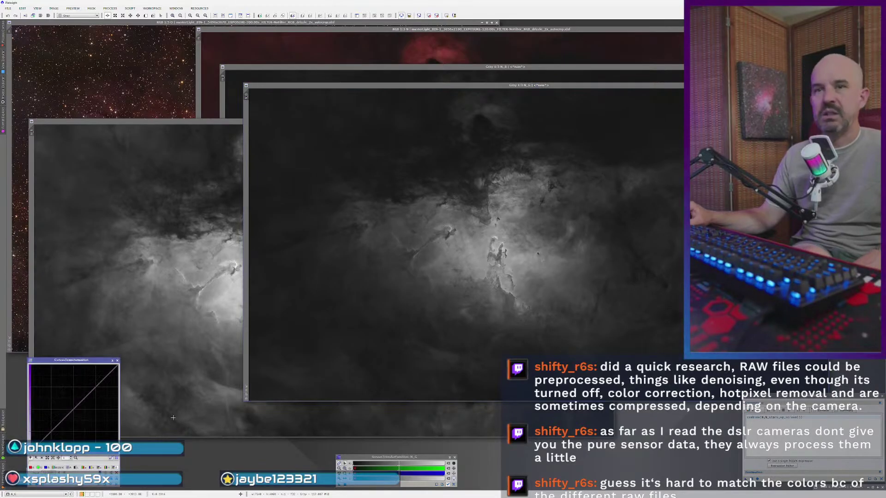
pyautogui.click(110, 458)
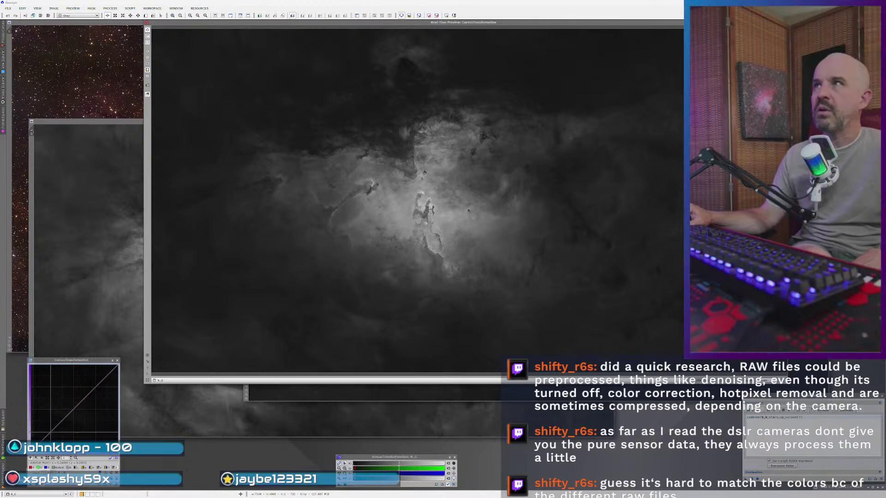
pyautogui.click(51, 432)
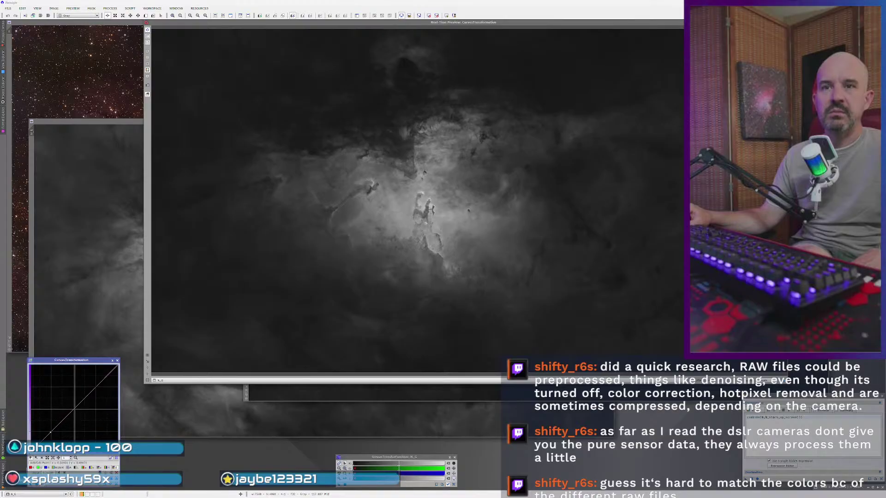
pyautogui.moveTo(73, 403); pyautogui.dragTo(86, 385)
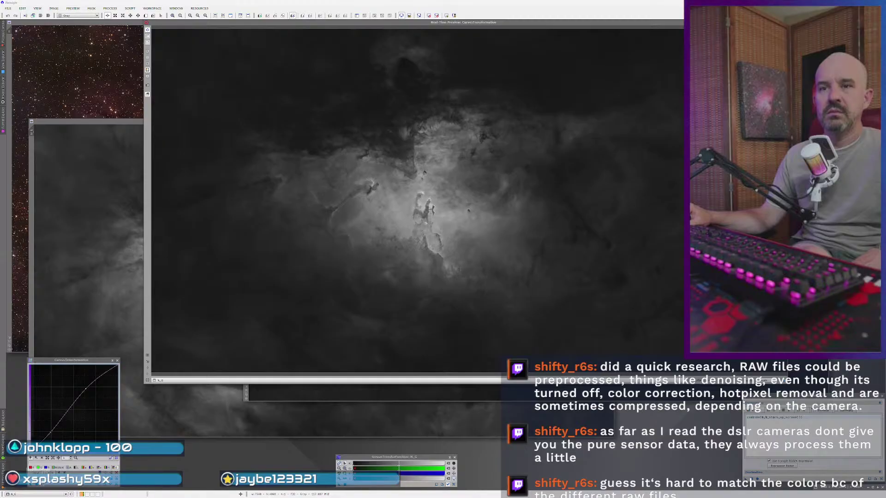
pyautogui.click(116, 487)
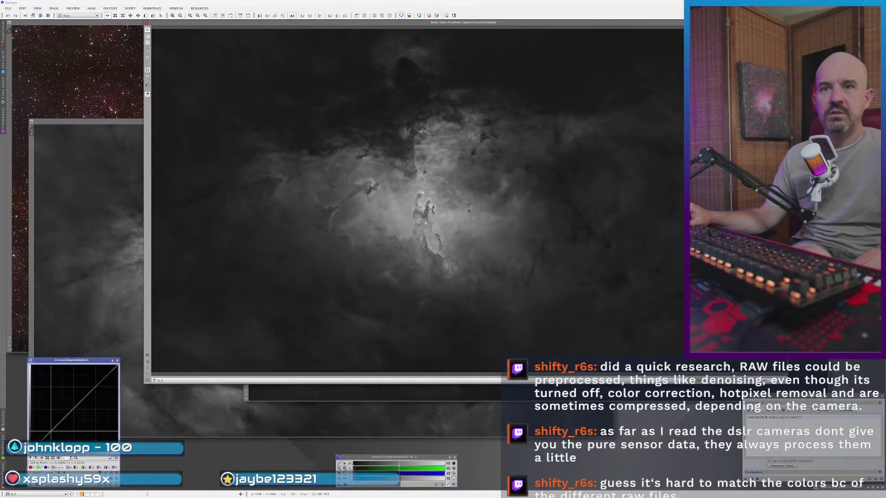
pyautogui.moveTo(88, 395); pyautogui.dragTo(86, 390)
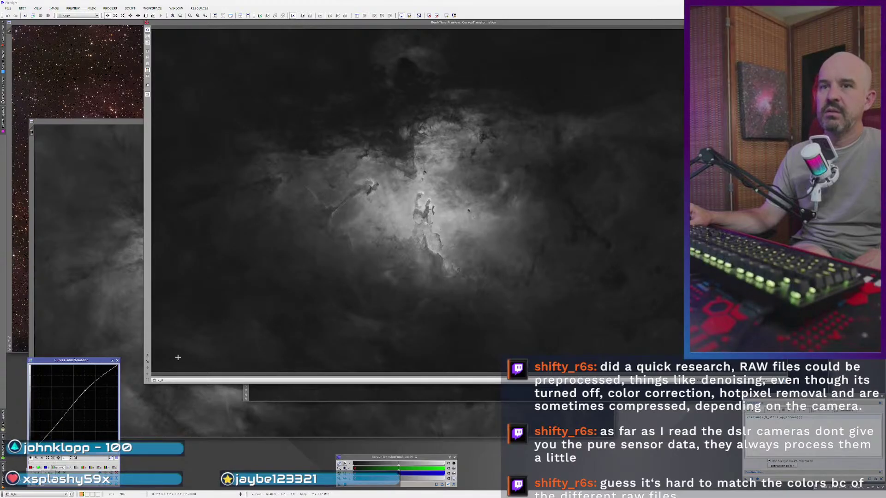
# - Apply the brightening curve to the green channel image and the same curve to the blue channel image
pyautogui.click(33, 473)
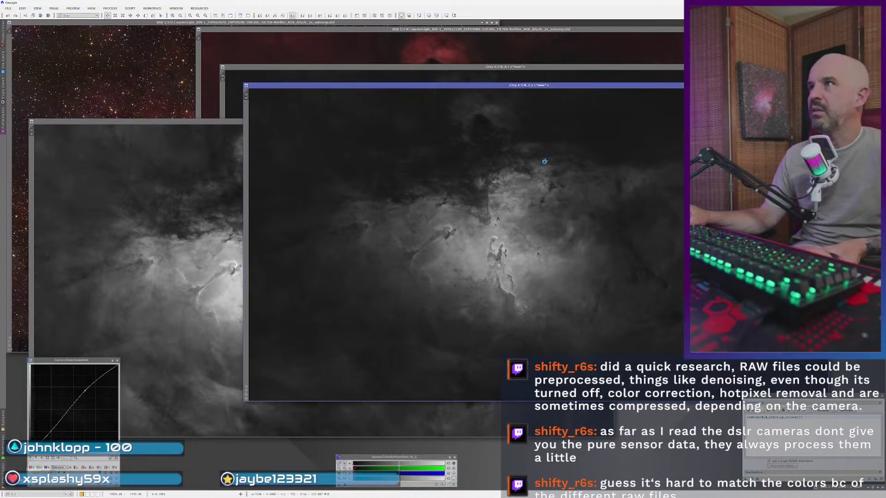
pyautogui.click(542, 79)
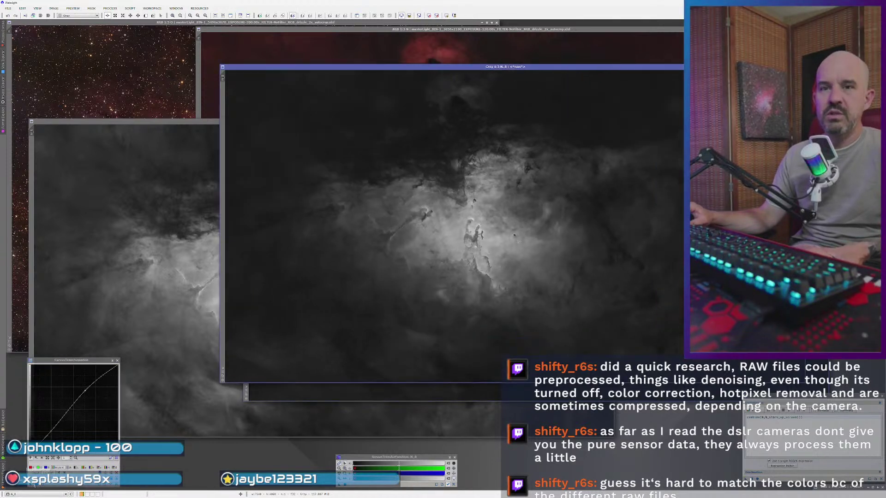
pyautogui.moveTo(300, 341); pyautogui.dragTo(318, 323)
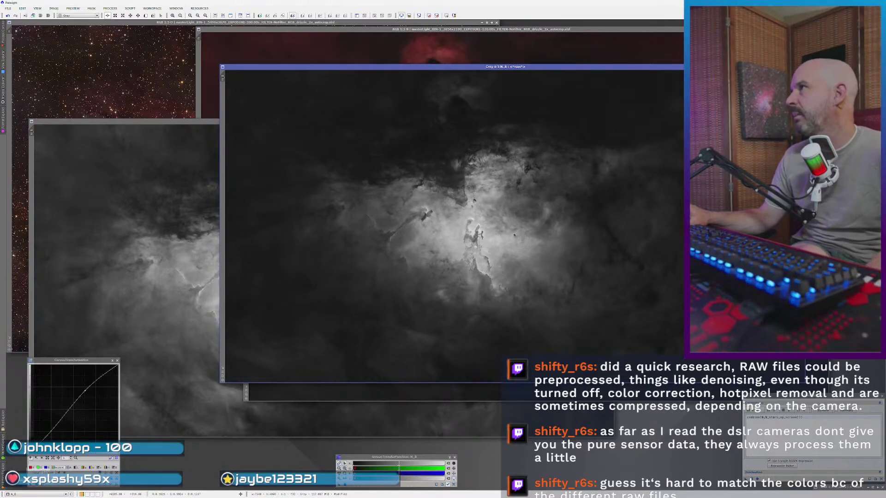
# - Recombine the red, green and blue channel images into the starless colour nebula, assigning each as its matching source
pyautogui.hotkey('ctrl', 'Tab')
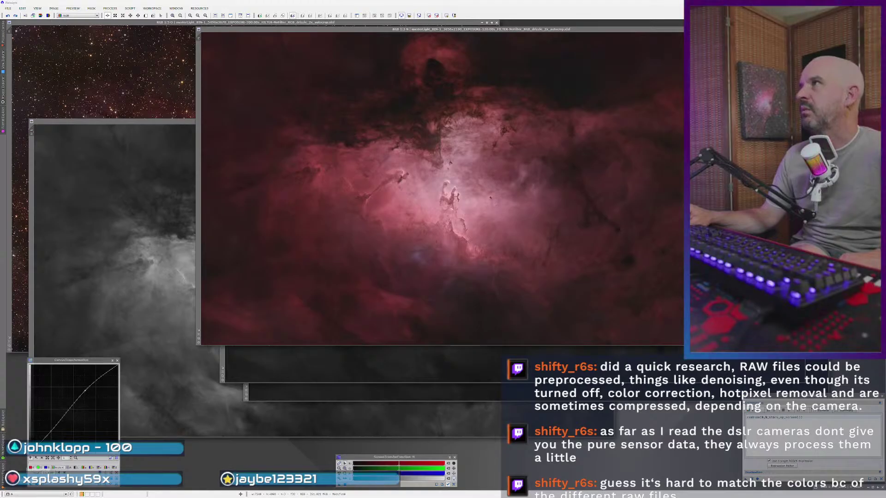
pyautogui.click(422, 247)
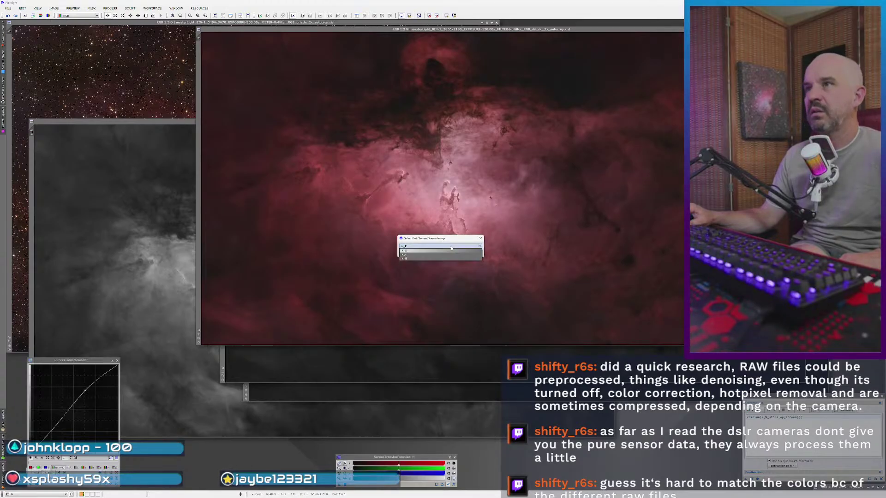
pyautogui.click(421, 254)
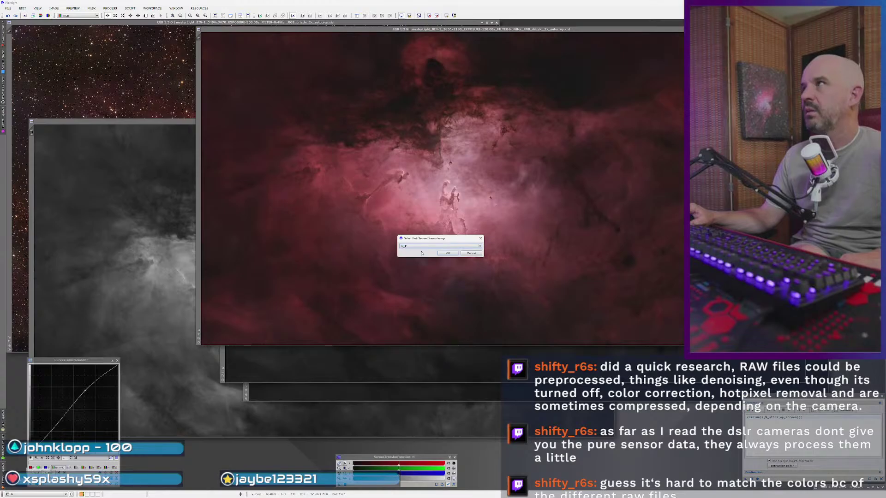
pyautogui.click(449, 253)
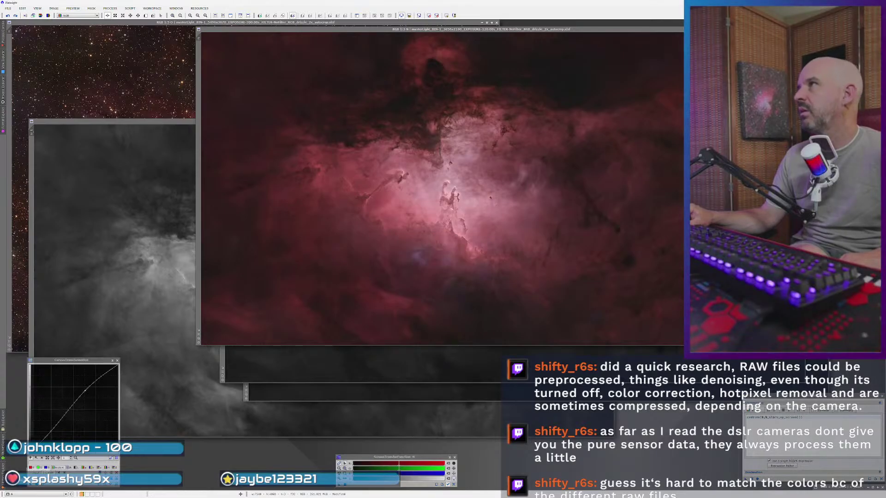
pyautogui.click(446, 253)
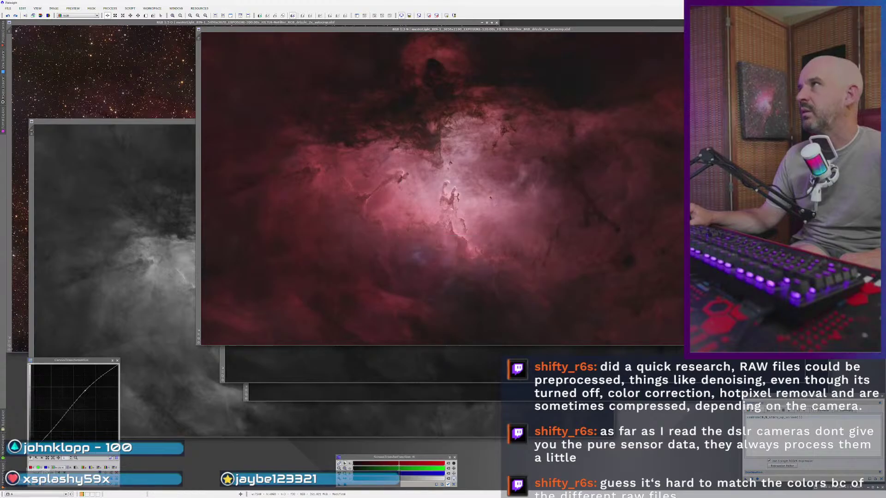
pyautogui.click(447, 252)
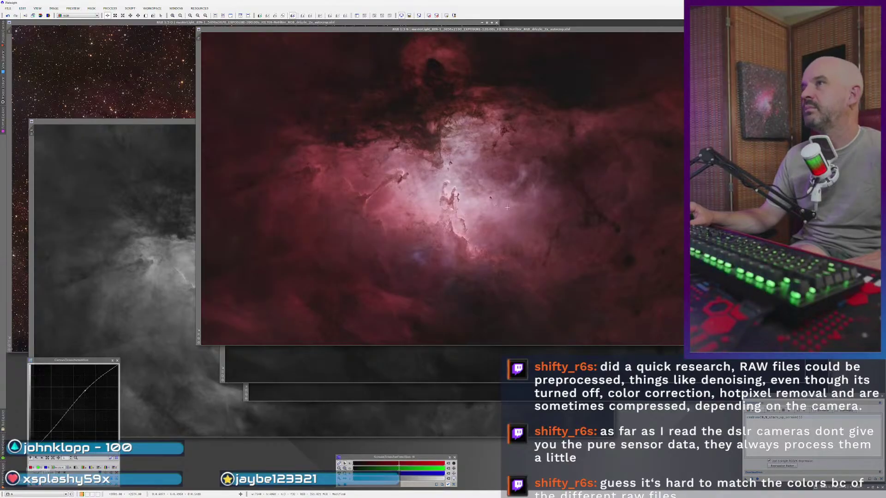
# - Compare the colour nebula before and after the channel recombination by undoing and redoing it, both in full and closer on the core
pyautogui.click(7, 15)
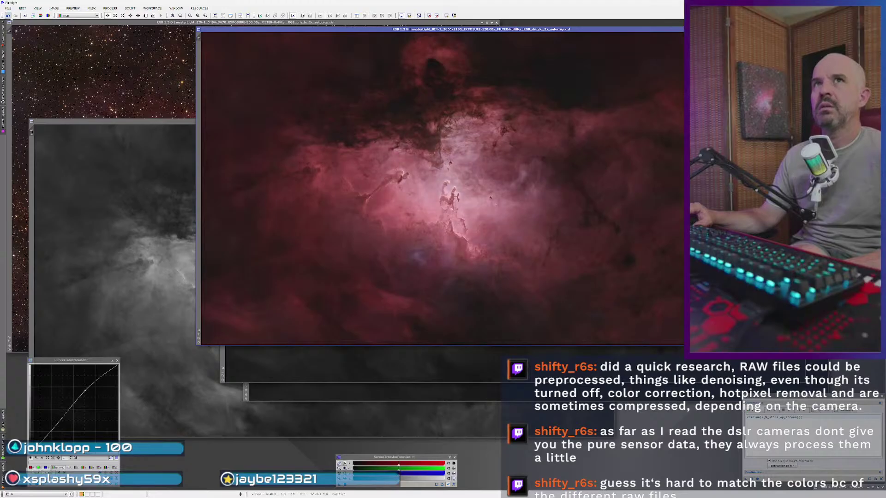
pyautogui.click(16, 16)
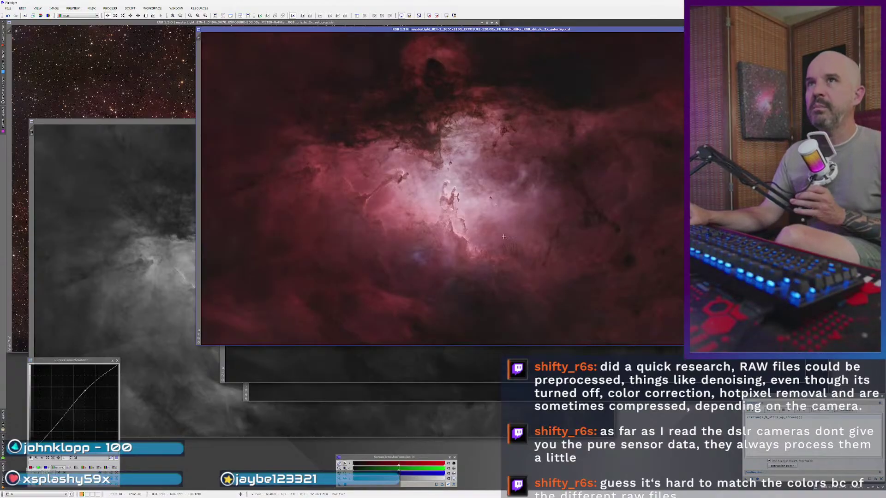
pyautogui.hotkey('ctrl', 'z')
pyautogui.hotkey('ctrl', 'y')
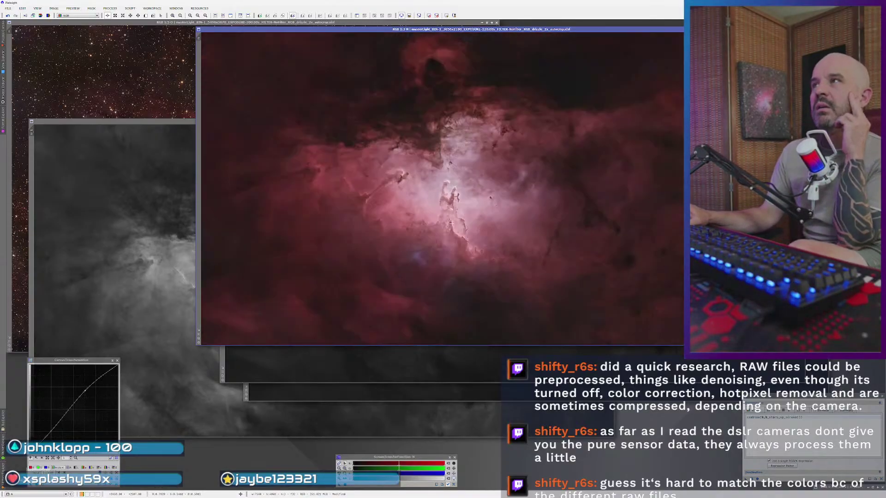
pyautogui.scroll(1, 452, 208)
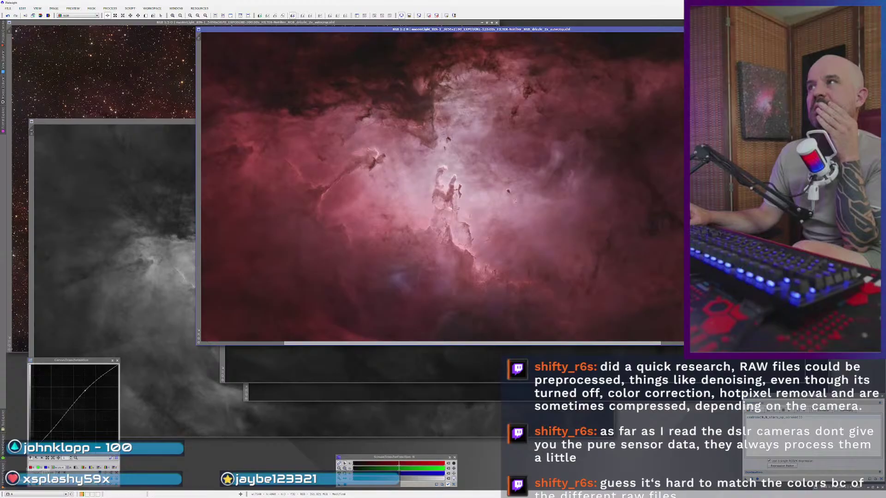
pyautogui.click(8, 15)
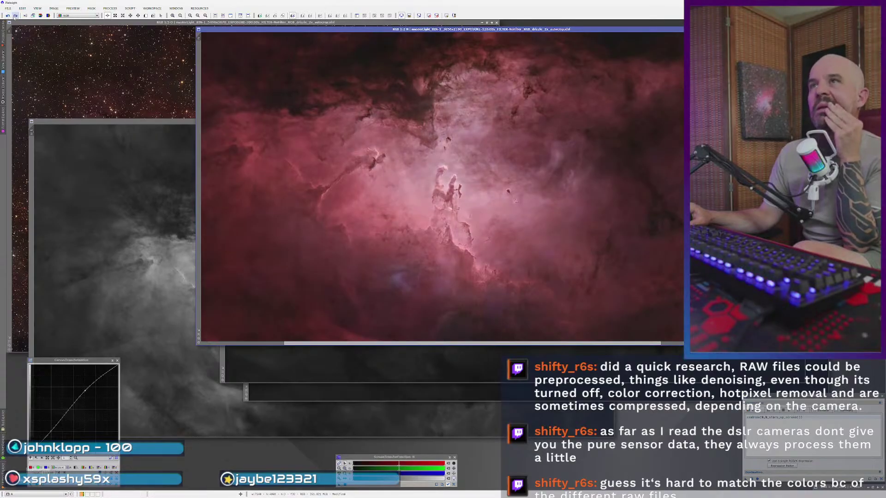
pyautogui.click(16, 16)
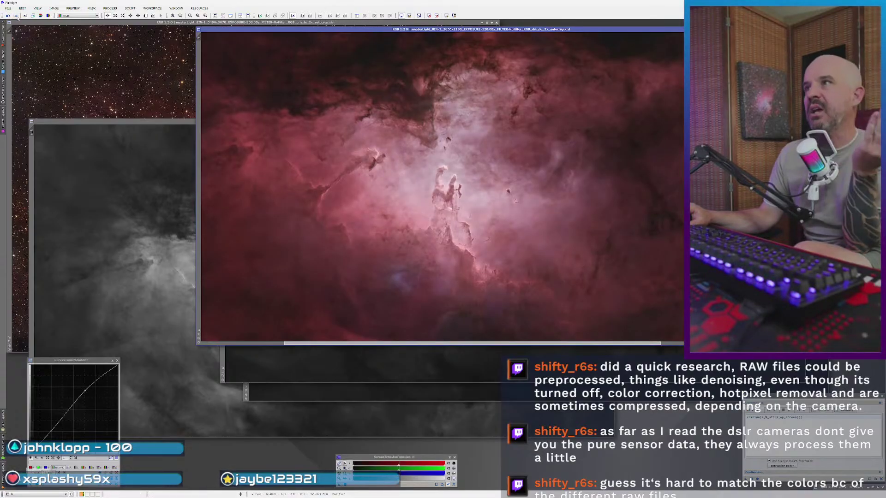
pyautogui.click(8, 15)
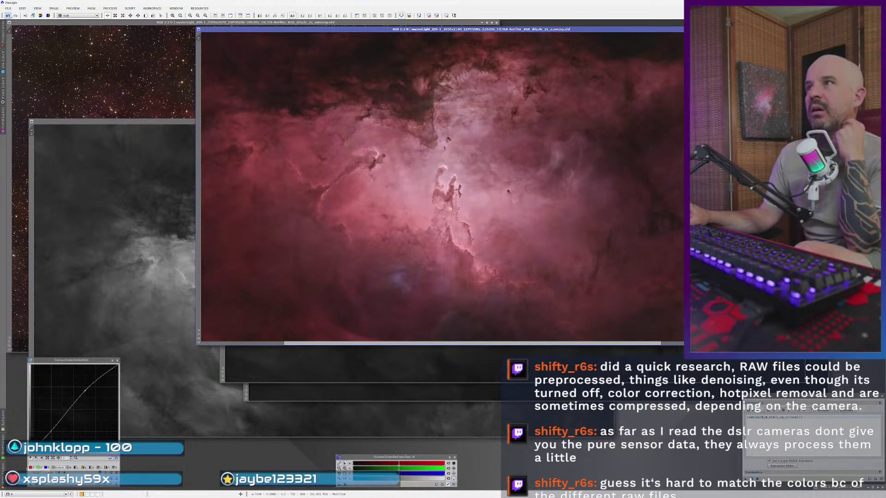
pyautogui.click(16, 15)
# - Examine the pillars and surrounding core close up, and check the recombined colours again against the earlier version
pyautogui.scroll(2, 504, 229)
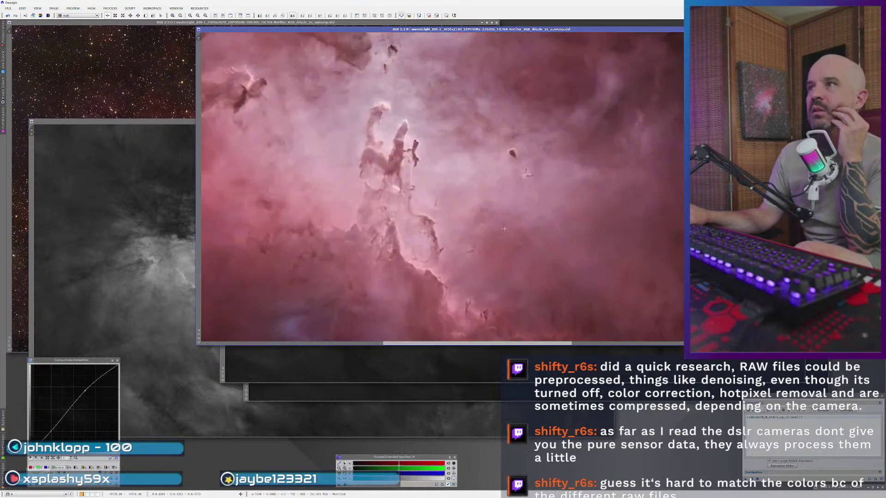
pyautogui.scroll(-2, 504, 229)
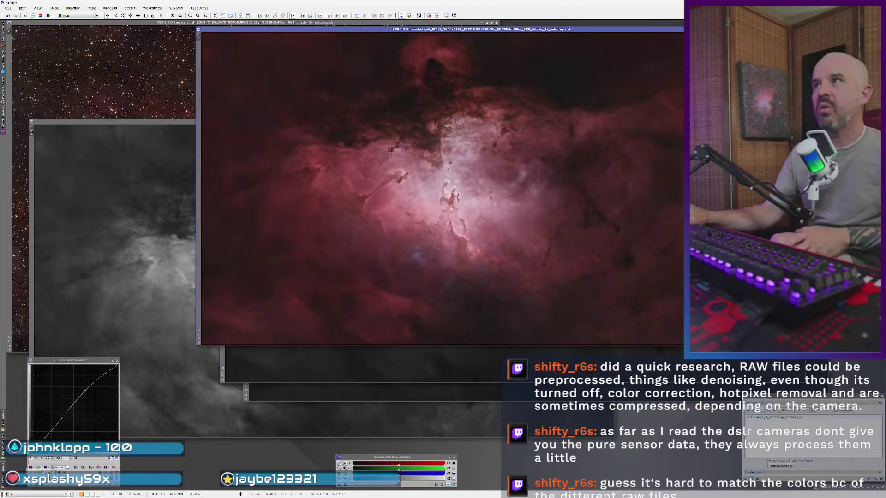
pyautogui.scroll(1, 451, 194)
pyautogui.scroll(1, 459, 199)
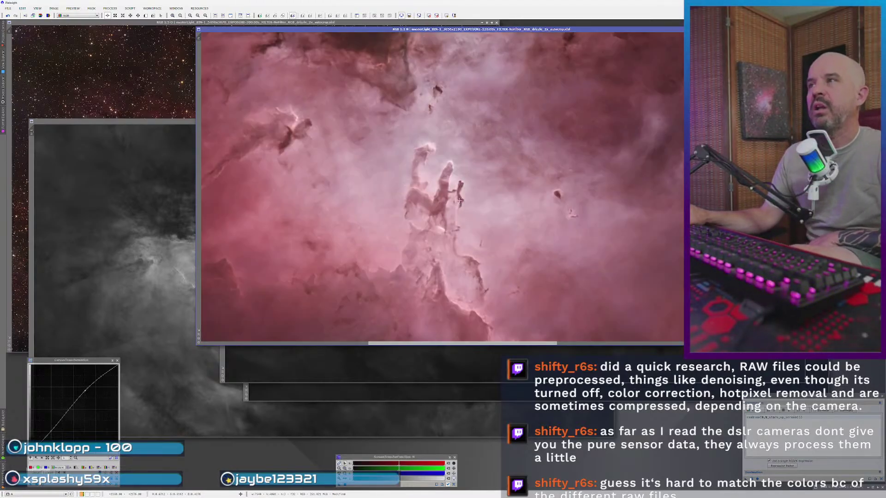
pyautogui.scroll(-1, 460, 199)
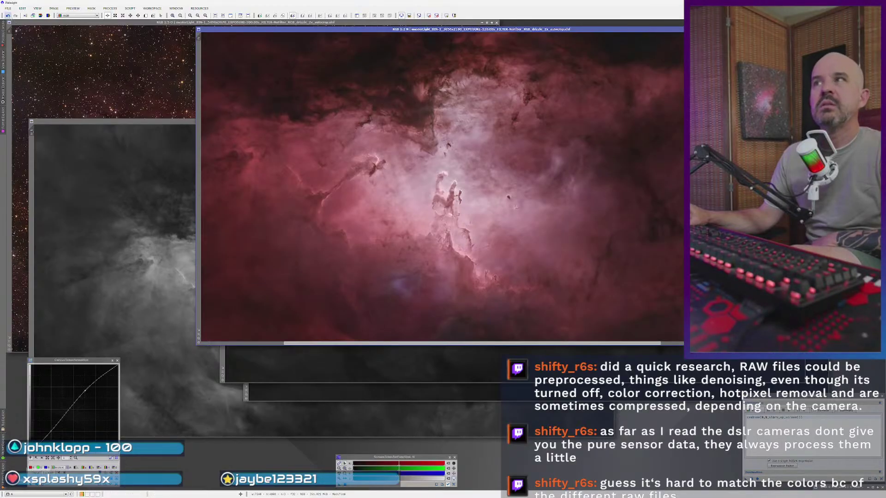
pyautogui.click(15, 16)
pyautogui.hotkey('ctrl', 'z')
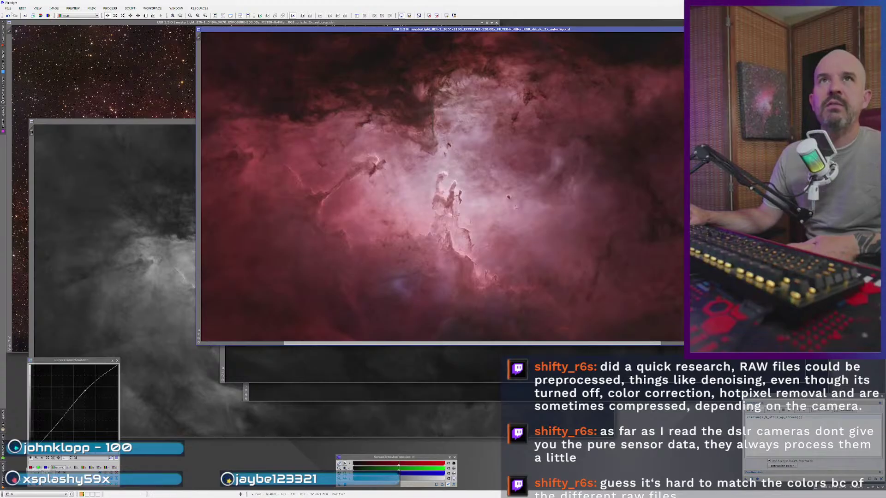
pyautogui.click(16, 15)
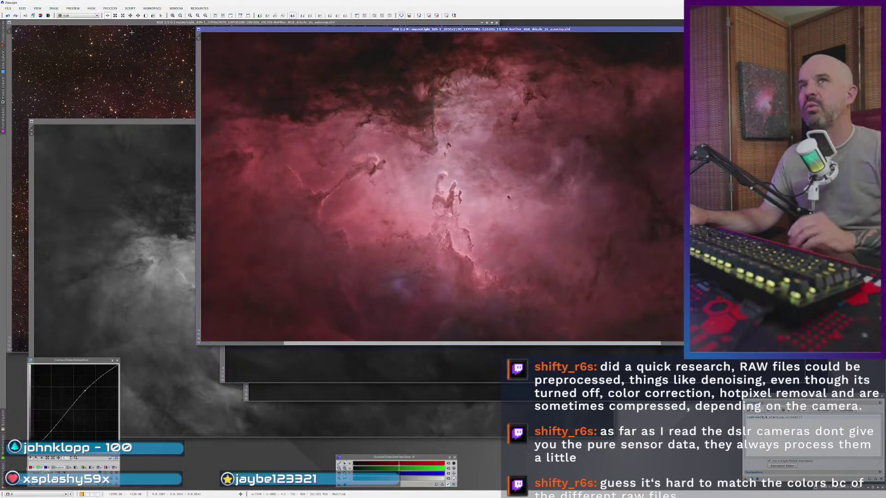
pyautogui.scroll(2, 471, 196)
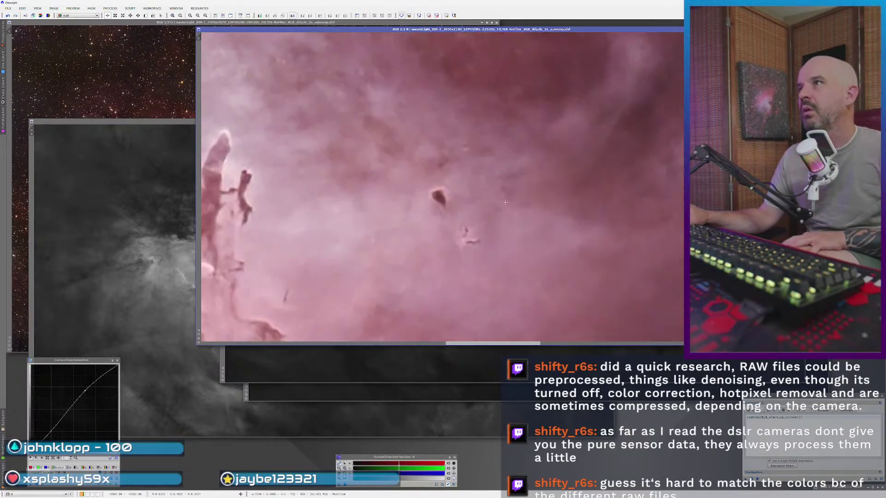
pyautogui.scroll(-2, 471, 196)
pyautogui.scroll(-1, 471, 195)
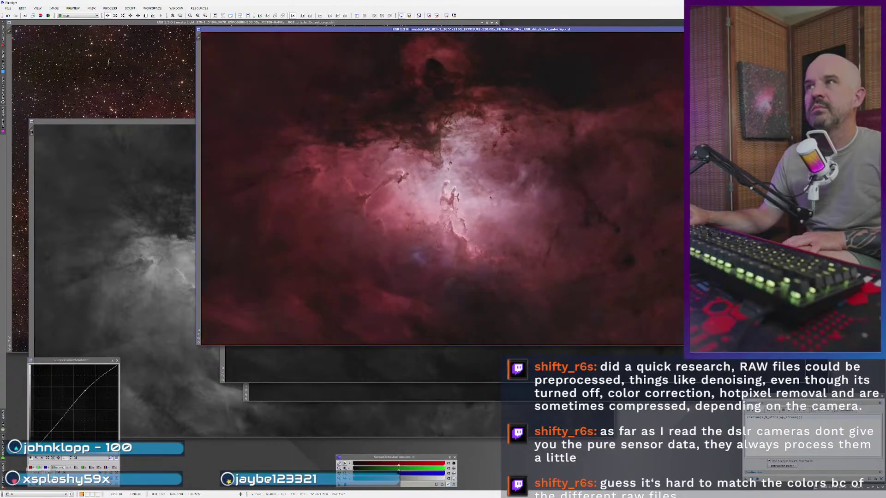
pyautogui.click(15, 15)
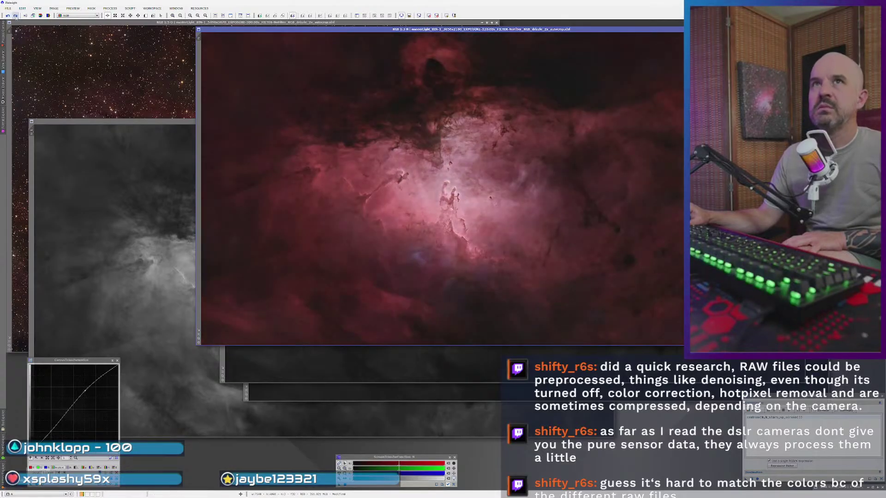
# - Compare the starless colour nebula before and after the channel recombination, in full view and closer on the core
pyautogui.hotkey('ctrl', 'z')
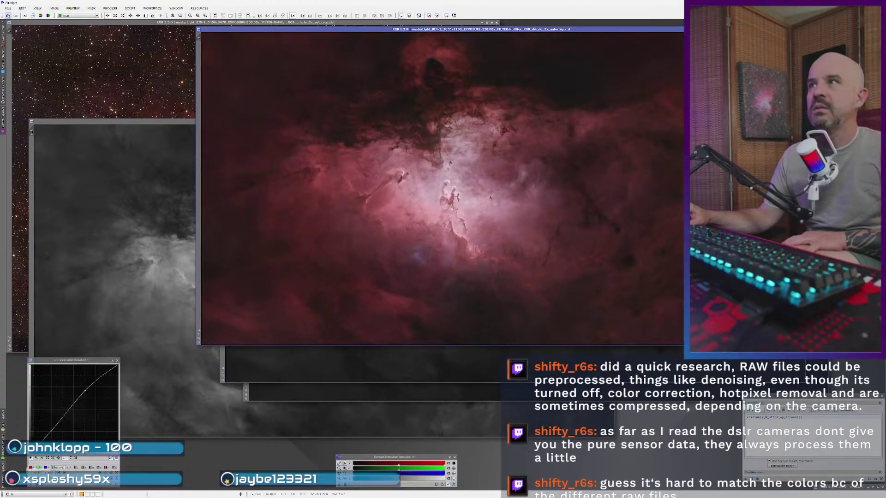
pyautogui.click(15, 15)
pyautogui.hotkey('ctrl', 'z')
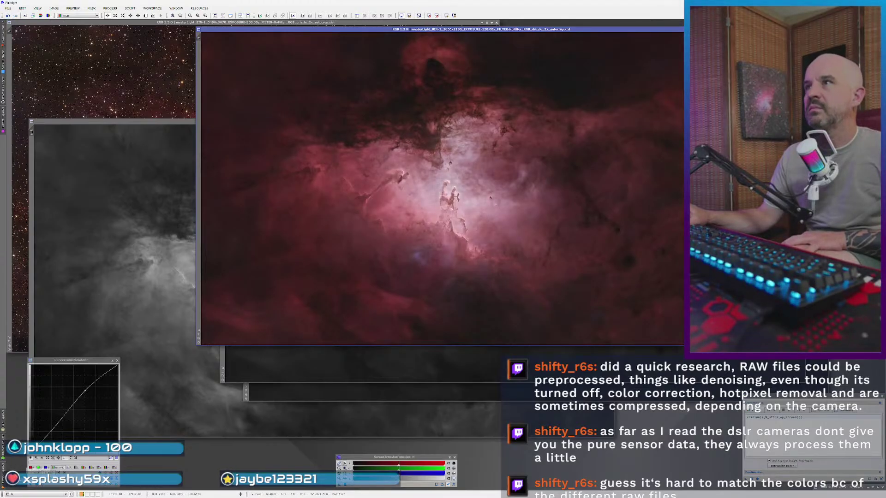
pyautogui.scroll(2, 438, 189)
pyautogui.scroll(-2, 447, 194)
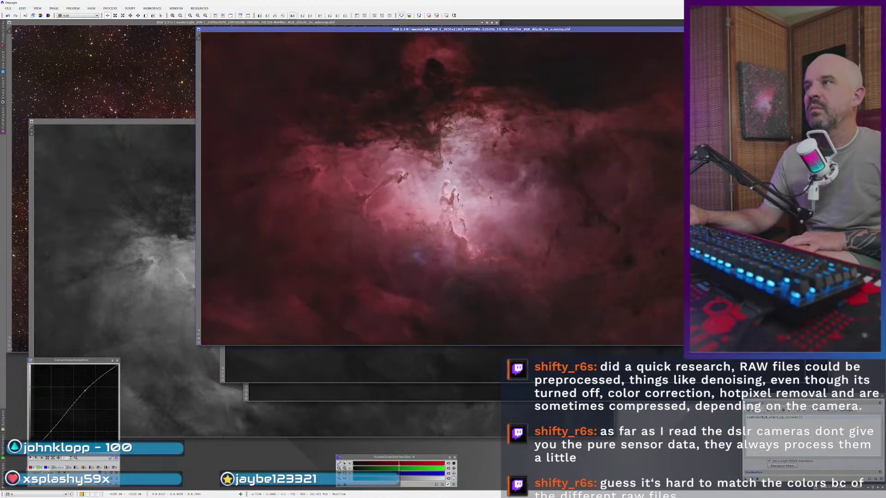
pyautogui.scroll(1, 462, 206)
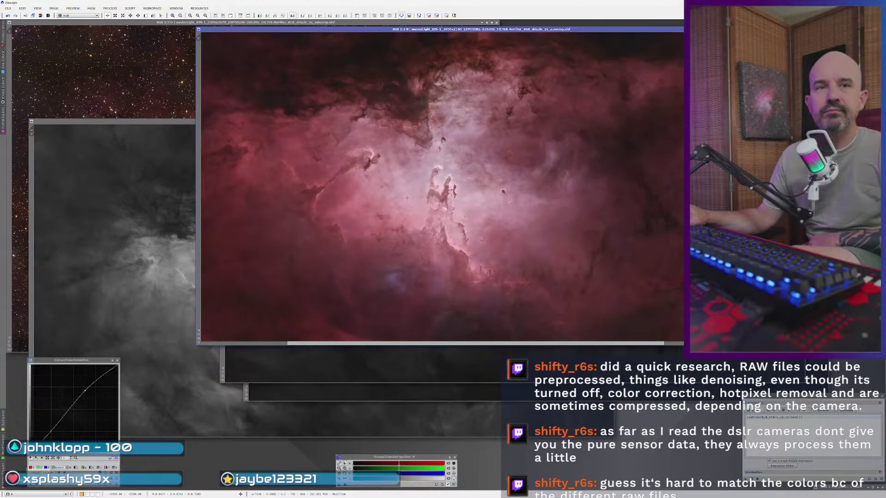
pyautogui.click(7, 15)
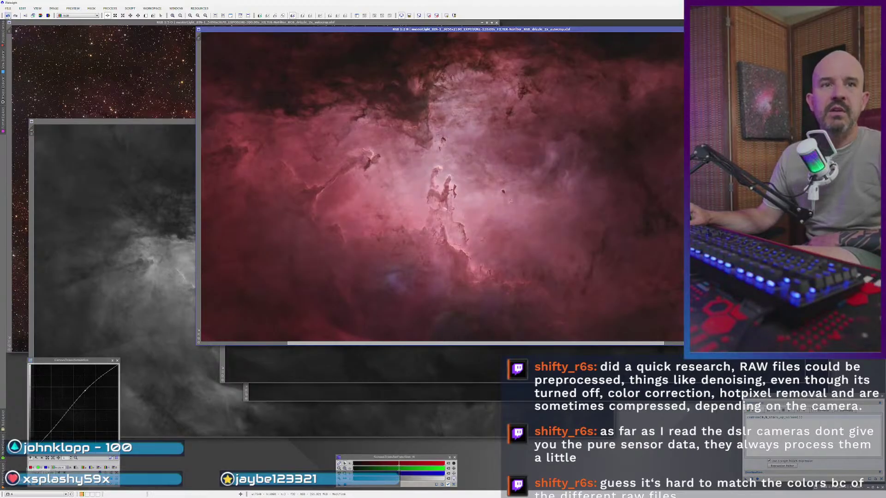
pyautogui.click(15, 15)
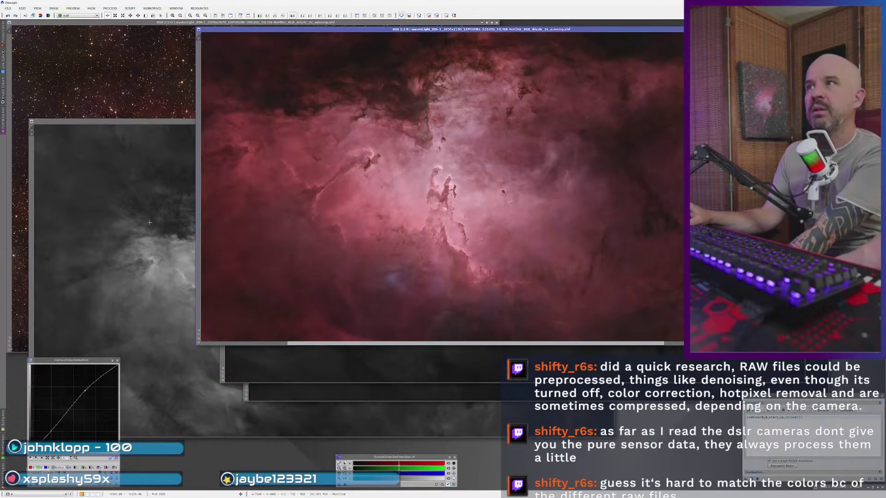
# - Apply a curve that gently darkens the brighter tones to the red channel image, shaping it with a real-time preview
pyautogui.click(138, 258)
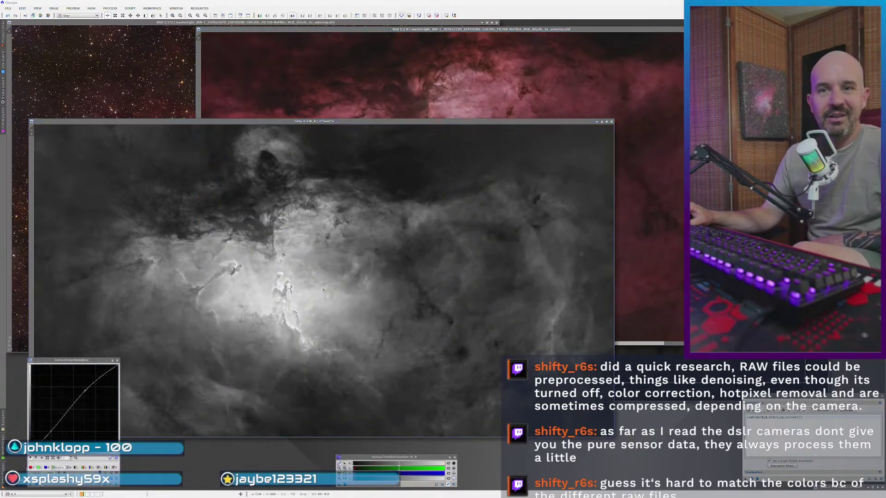
pyautogui.click(45, 474)
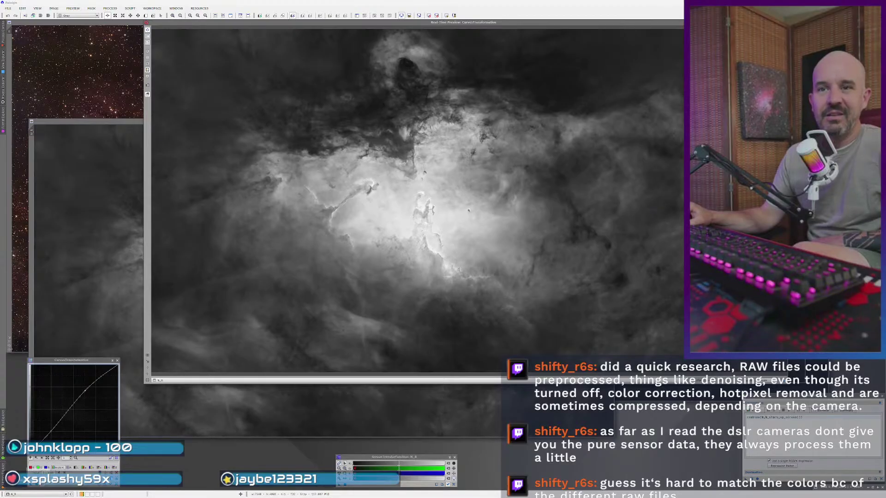
pyautogui.moveTo(85, 390); pyautogui.dragTo(86, 398)
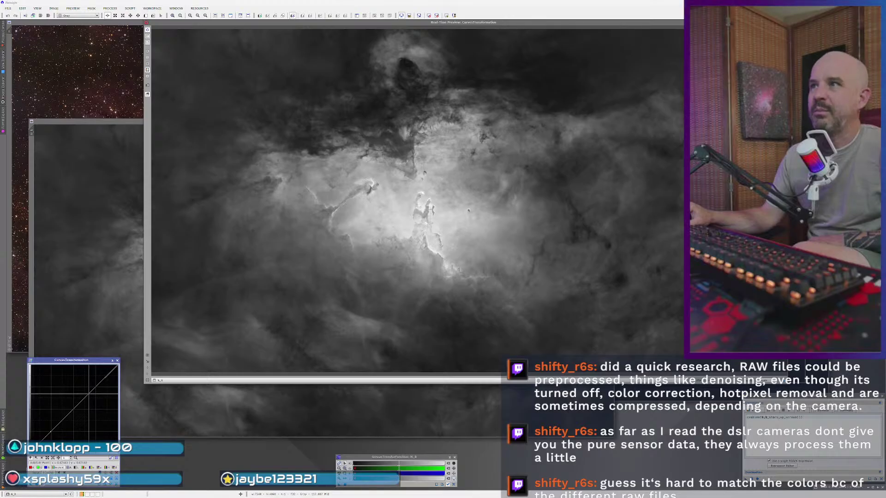
pyautogui.moveTo(92, 387); pyautogui.dragTo(93, 394)
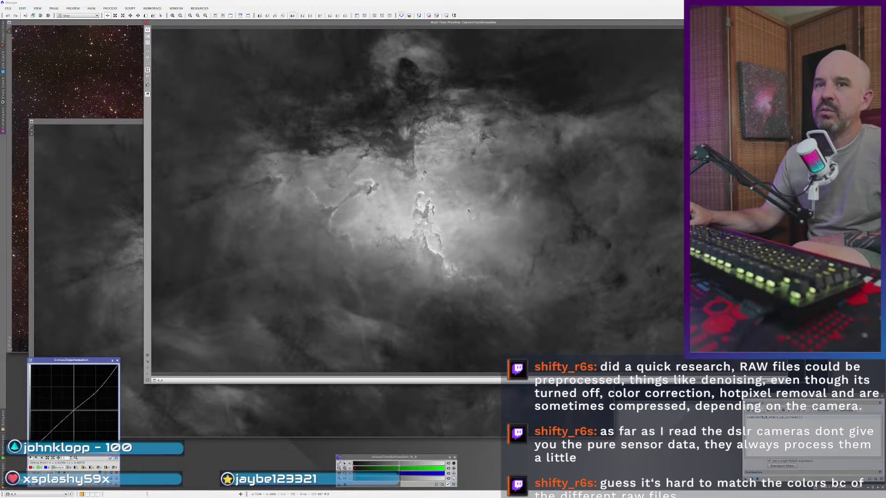
pyautogui.moveTo(91, 402); pyautogui.dragTo(96, 389)
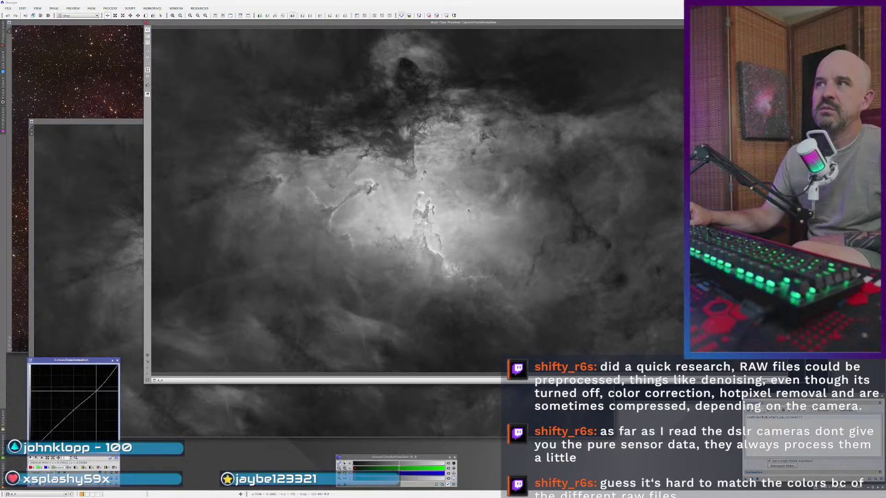
pyautogui.moveTo(96, 390); pyautogui.dragTo(96, 389)
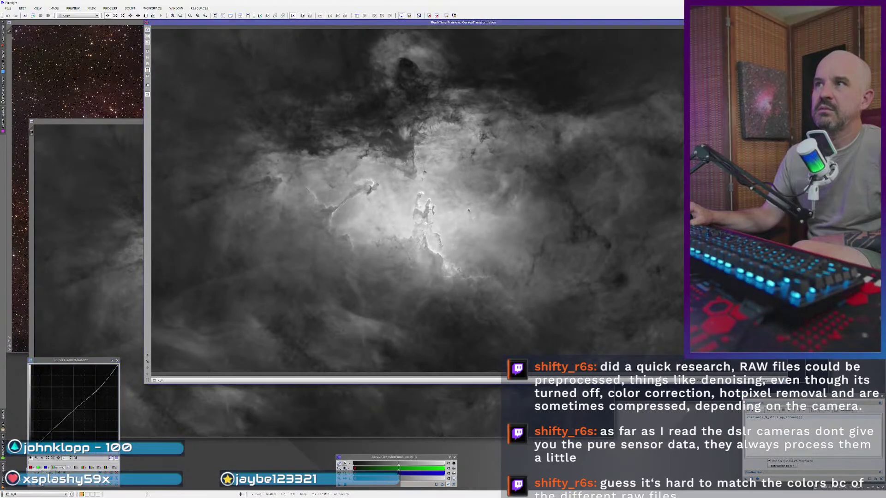
pyautogui.hotkey('ctrl', 'r')
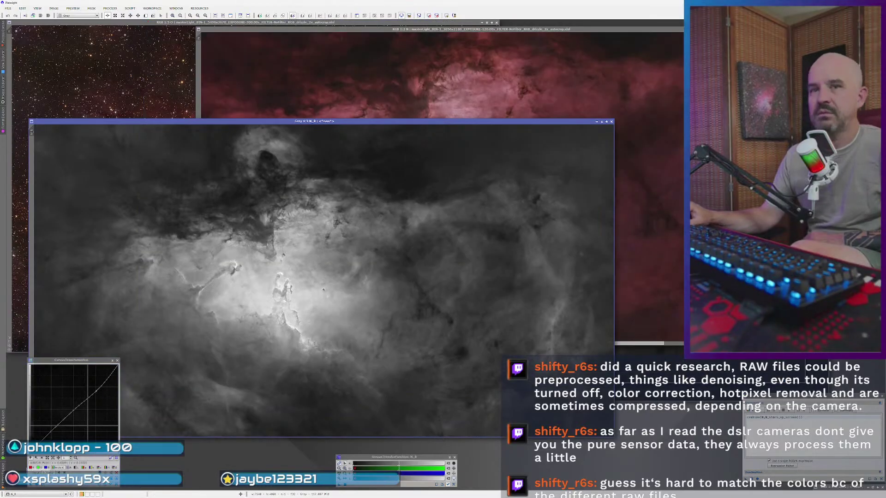
pyautogui.moveTo(31, 458); pyautogui.dragTo(189, 351)
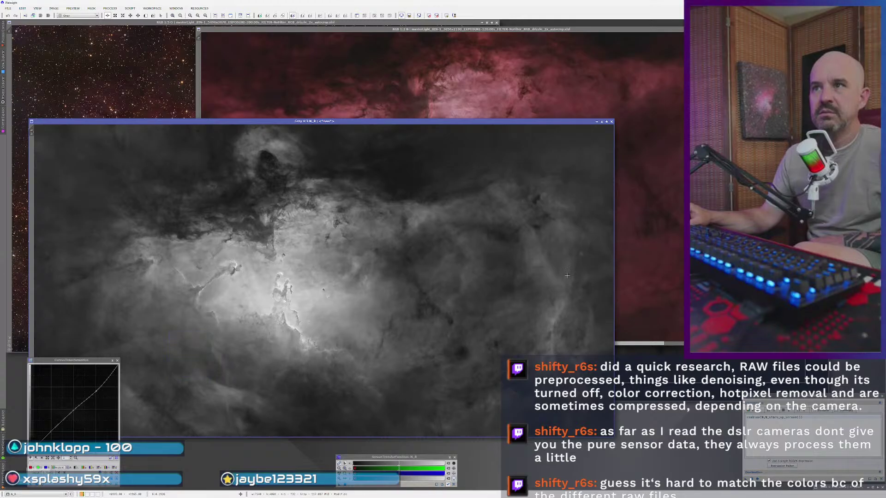
# - Combine the red, green and blue channel images into a new colour image and inspect its pillars close up
pyautogui.click(682, 113)
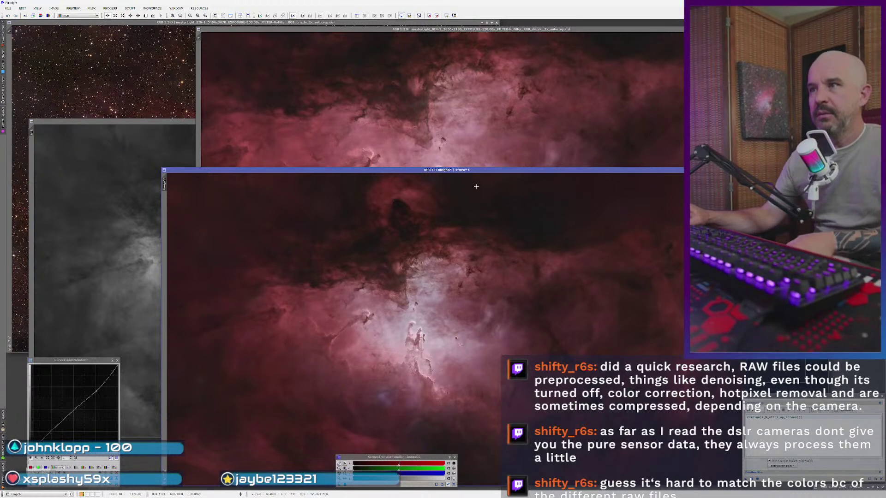
pyautogui.moveTo(503, 171); pyautogui.dragTo(468, 51)
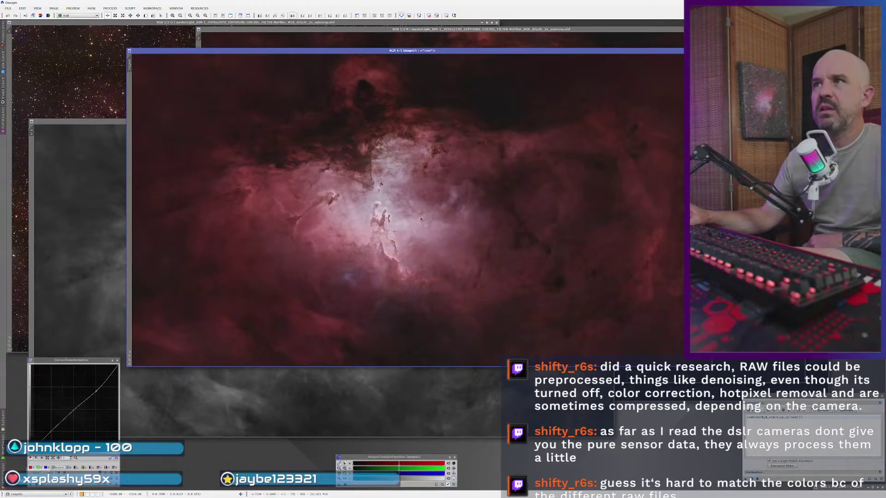
pyautogui.scroll(2, 396, 227)
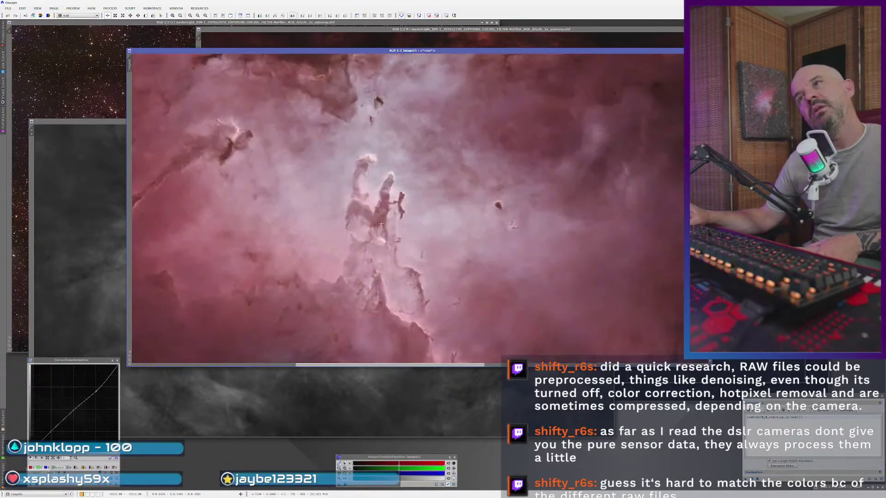
pyautogui.scroll(-2, 381, 224)
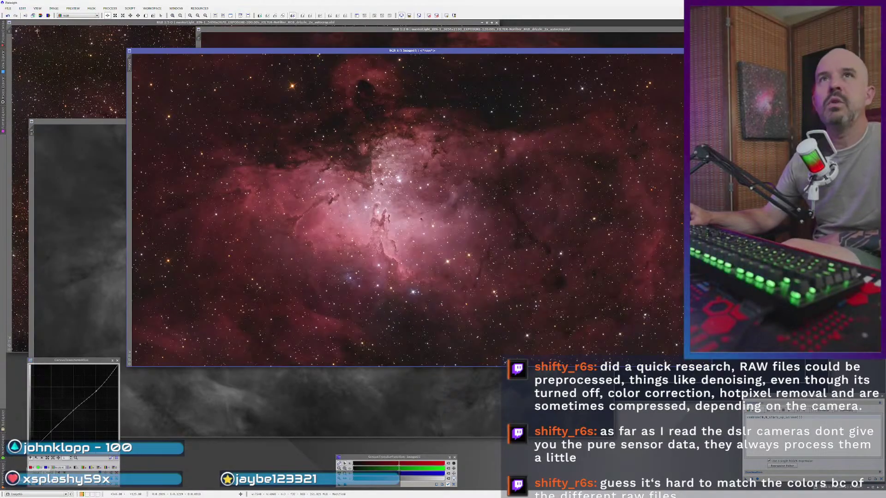
# - Rename the new starless colour image as NRGB and screen-blend the N_stars image into it with PixelMath
pyautogui.hotkey('ctrl', 'z')
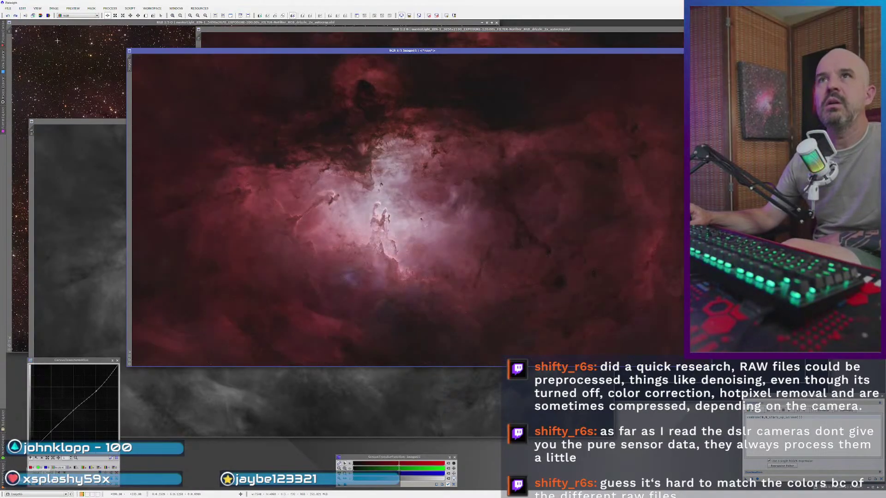
pyautogui.doubleClick(130, 65)
pyautogui.write('N')
pyautogui.press('BackSpace')
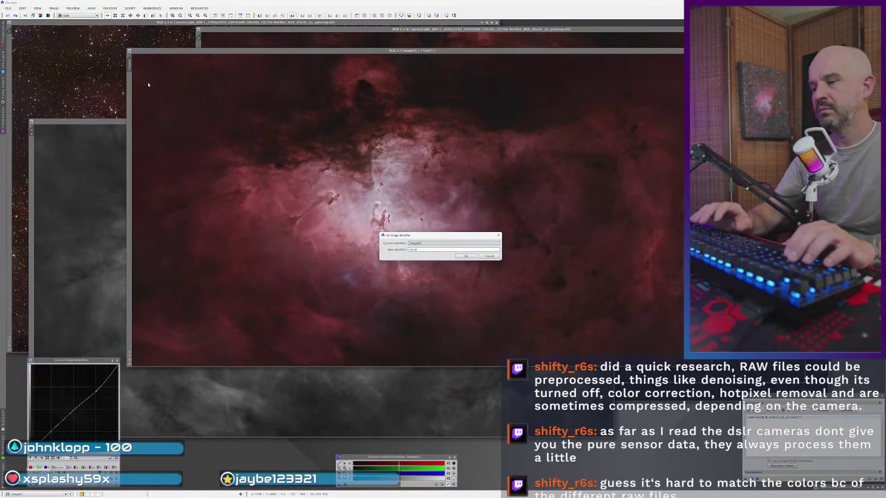
pyautogui.press('Return')
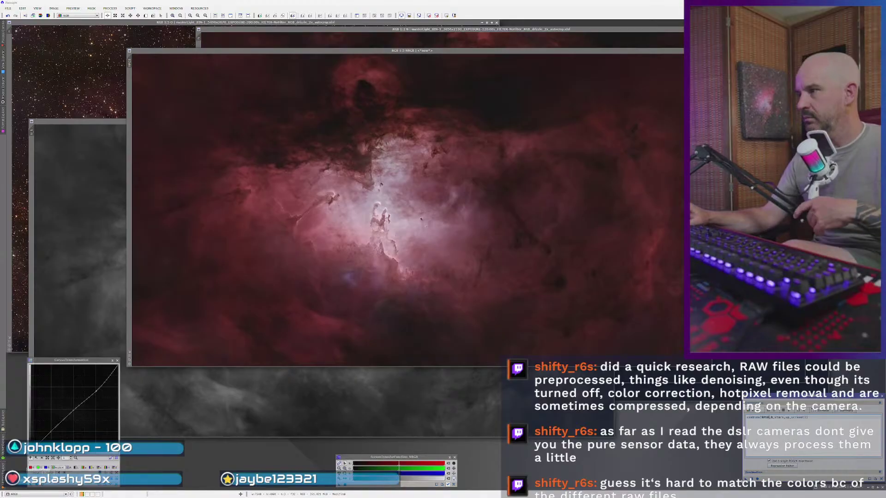
pyautogui.moveTo(559, 304); pyautogui.dragTo(561, 304)
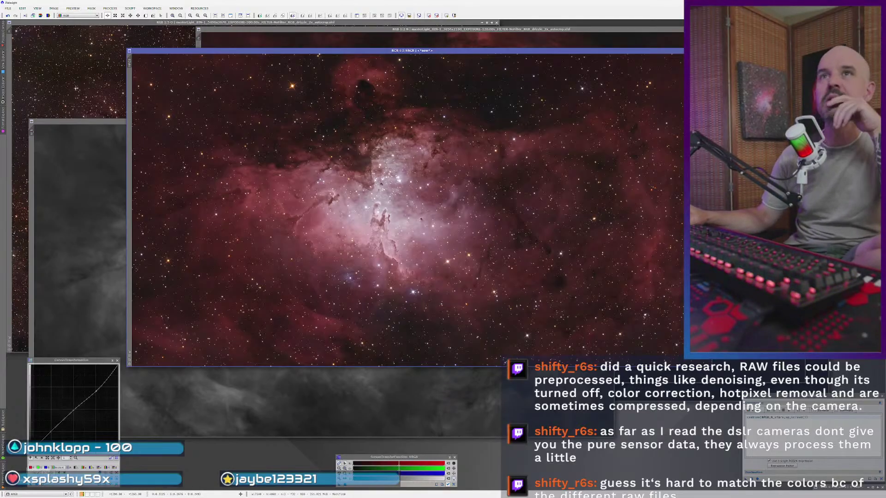
# - Screen-blend N_stars into the earlier nebula image with PixelMath, undoing the first blend and changing the expression's source to N
pyautogui.hotkey('ctrl', 'Tab')
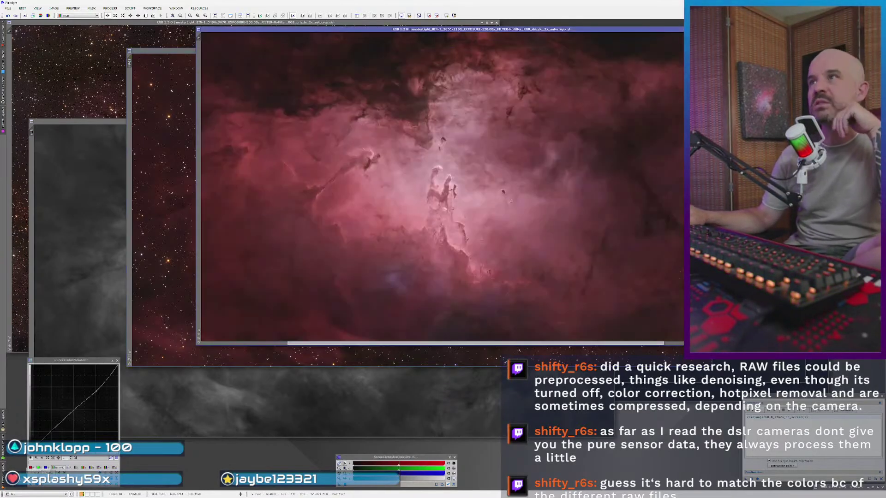
pyautogui.scroll(-1, 604, 257)
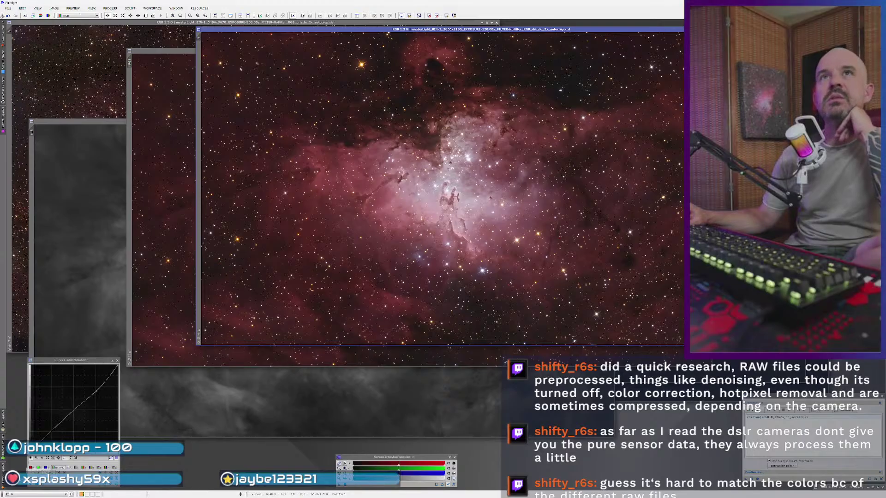
pyautogui.hotkey('ctrl', 'z')
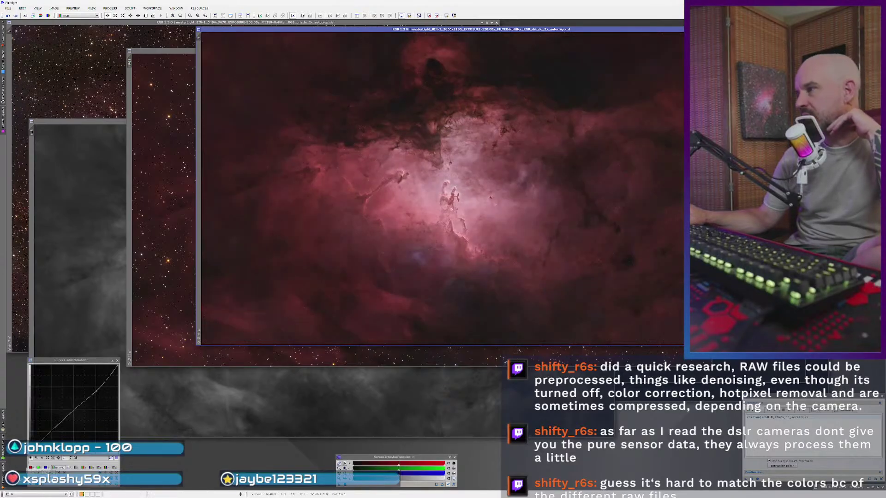
pyautogui.click(769, 422)
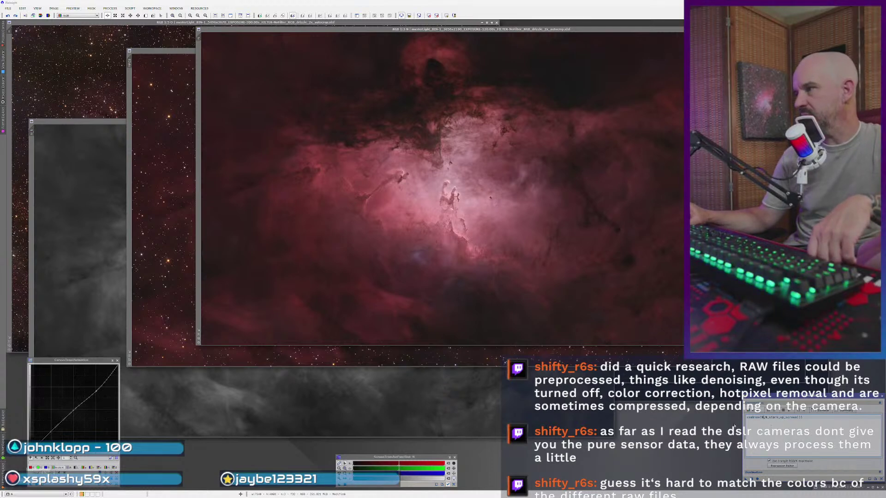
pyautogui.moveTo(746, 476); pyautogui.dragTo(594, 214)
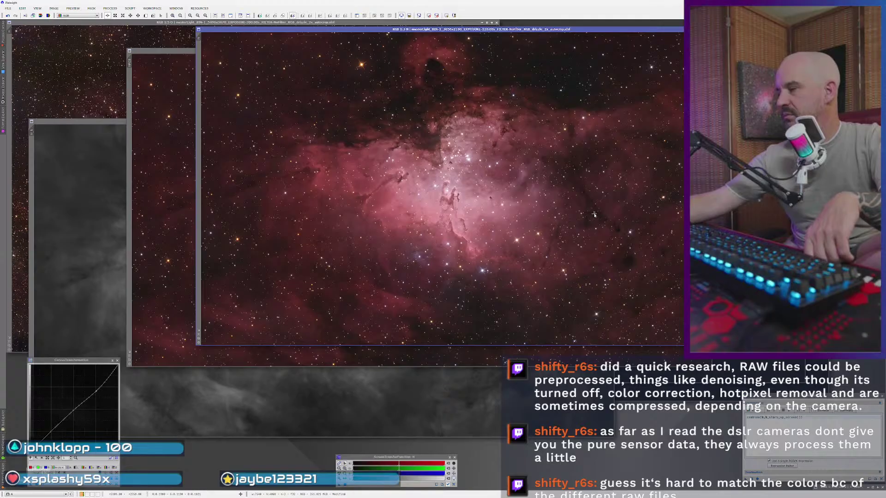
# - Compare the colours of the NRGB image with the earlier nebula version, both with their stars restored
pyautogui.click(190, 149)
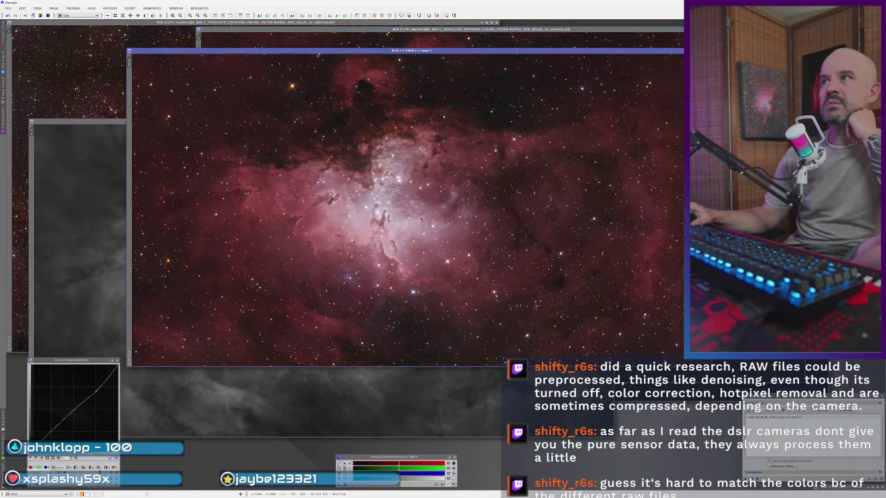
pyautogui.click(542, 46)
pyautogui.click(170, 195)
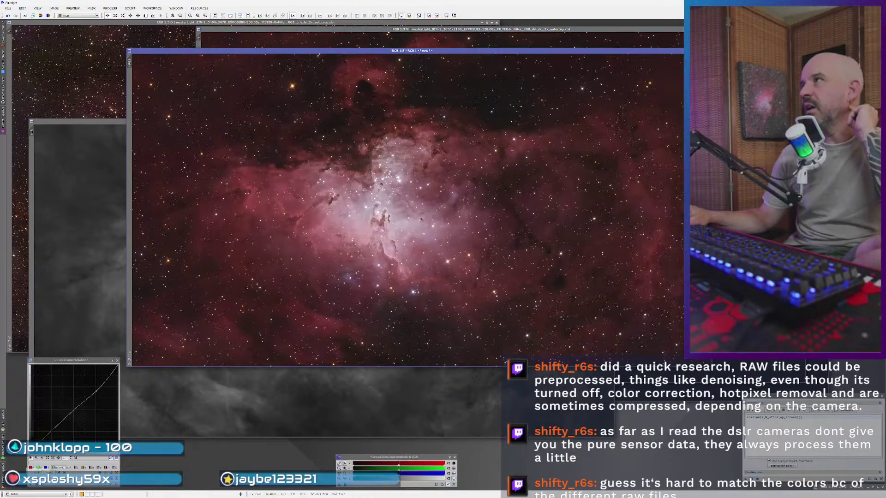
pyautogui.click(222, 104)
pyautogui.moveTo(222, 105); pyautogui.dragTo(784, 47)
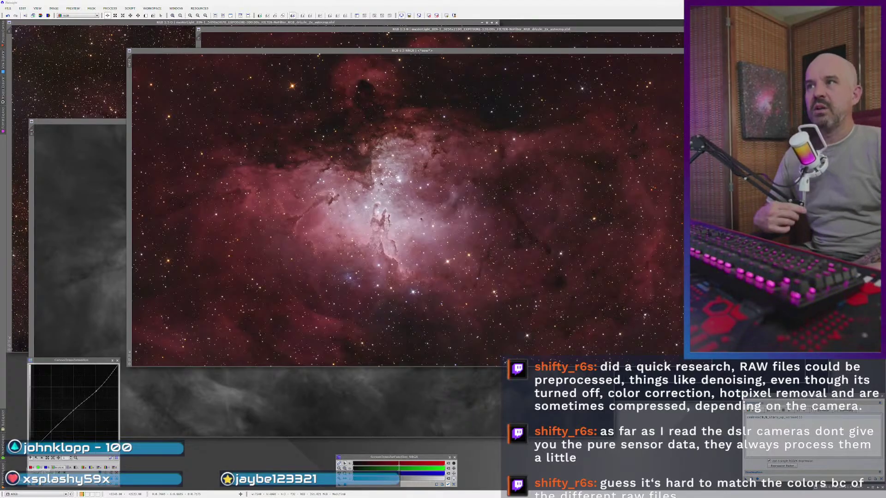
# - Examine the pillars in the NRGB image close up and compare its colours with the wider-field Eagle Nebula image
pyautogui.scroll(2, 388, 225)
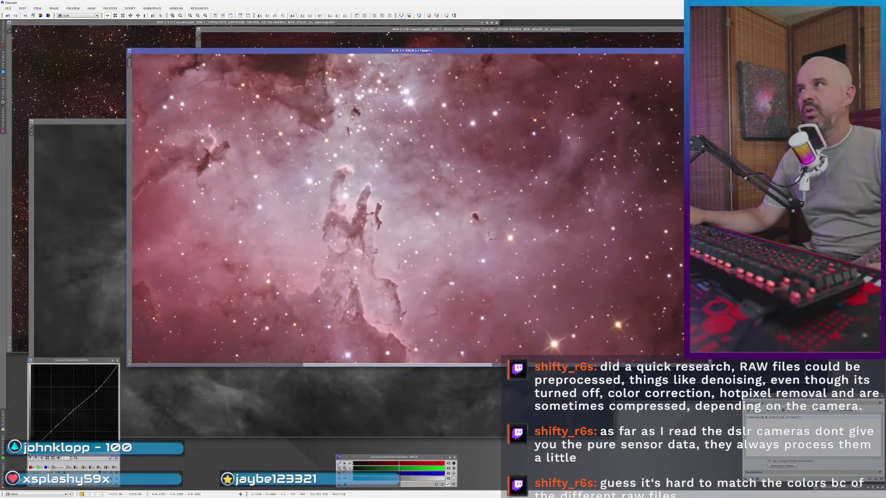
pyautogui.scroll(-2, 479, 212)
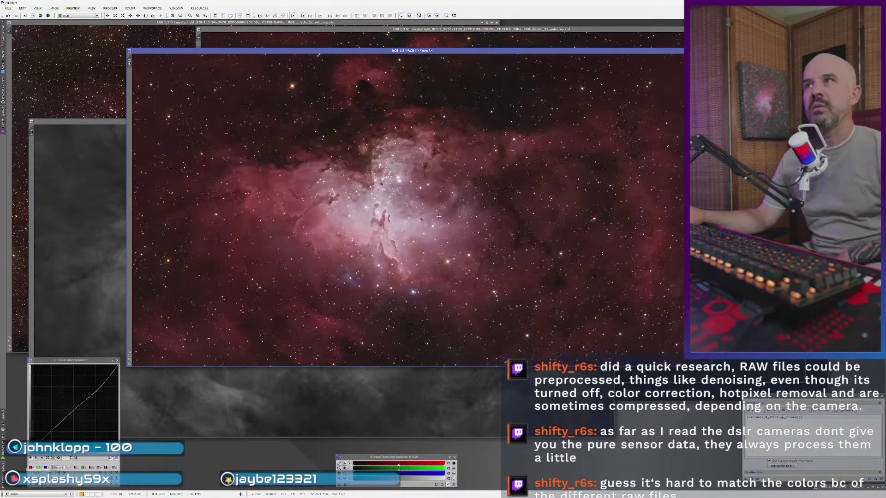
pyautogui.click(111, 124)
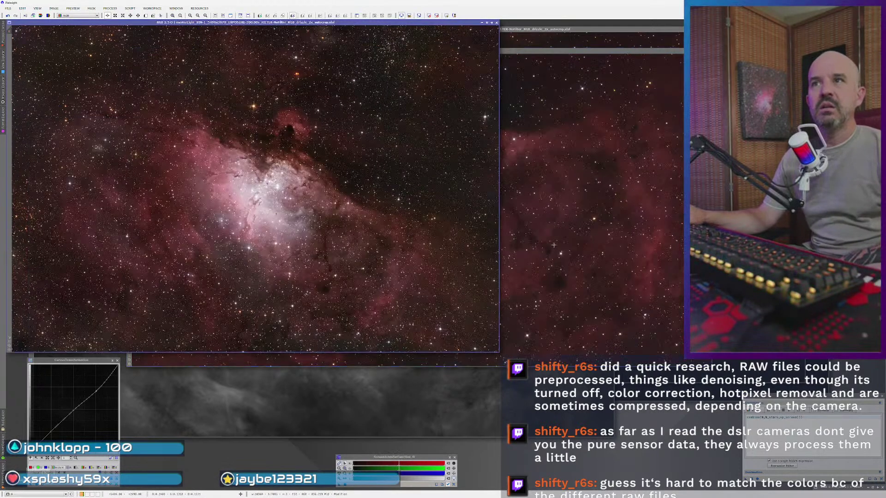
pyautogui.click(429, 273)
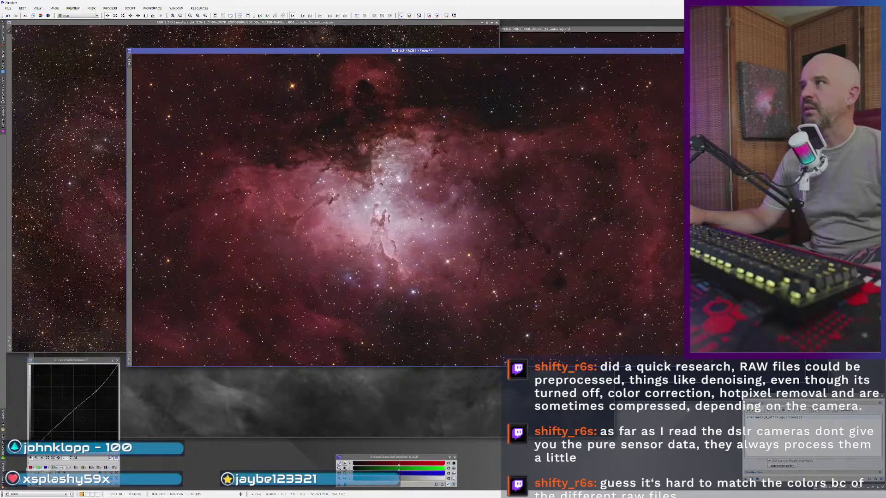
# - Put the curves tool away and arrange the NRGB image and the earlier star-filled version side by side for comparison
pyautogui.click(553, 39)
pyautogui.moveTo(182, 54); pyautogui.dragTo(97, 130)
pyautogui.click(118, 361)
pyautogui.moveTo(269, 131); pyautogui.dragTo(239, 131)
pyautogui.moveTo(427, 27); pyautogui.dragTo(618, 53)
pyautogui.moveTo(362, 132); pyautogui.dragTo(360, 60)
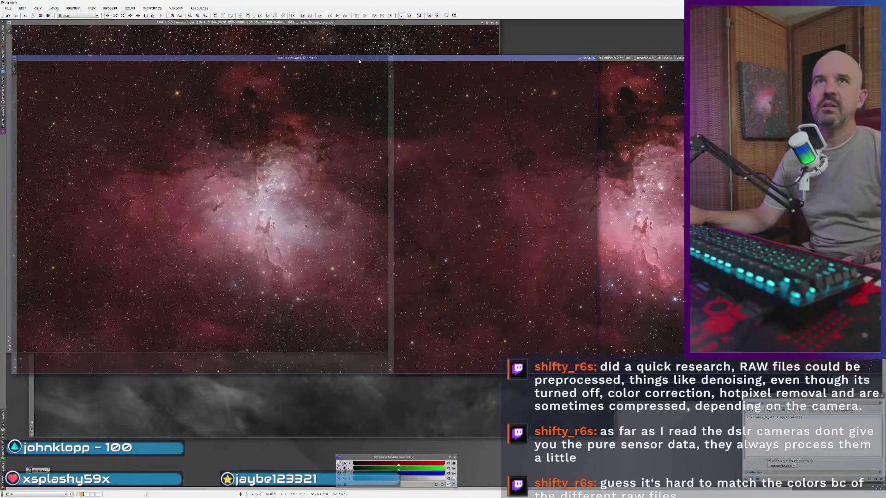
# - Place the earlier star-filled version directly beside the NRGB image so matching parts of the nebula can be compared
pyautogui.doubleClick(359, 60)
pyautogui.moveTo(596, 276); pyautogui.dragTo(346, 279)
pyautogui.click(361, 280)
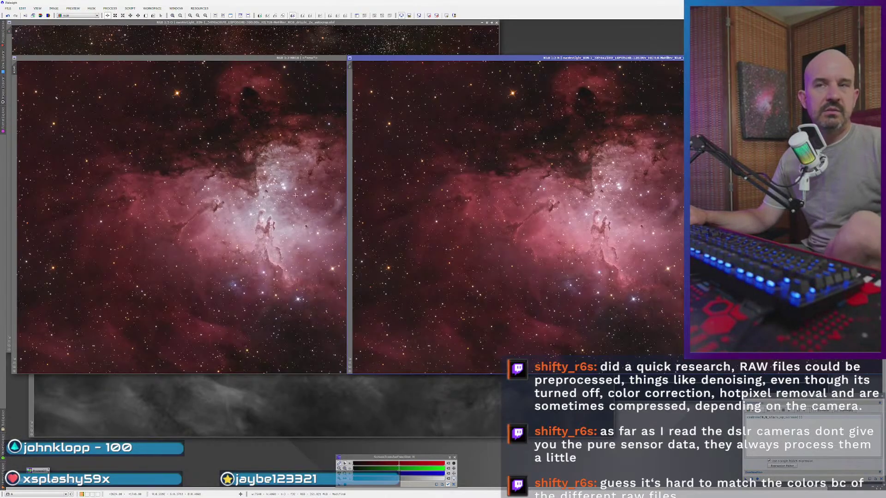
pyautogui.click(350, 68)
pyautogui.click(350, 68)
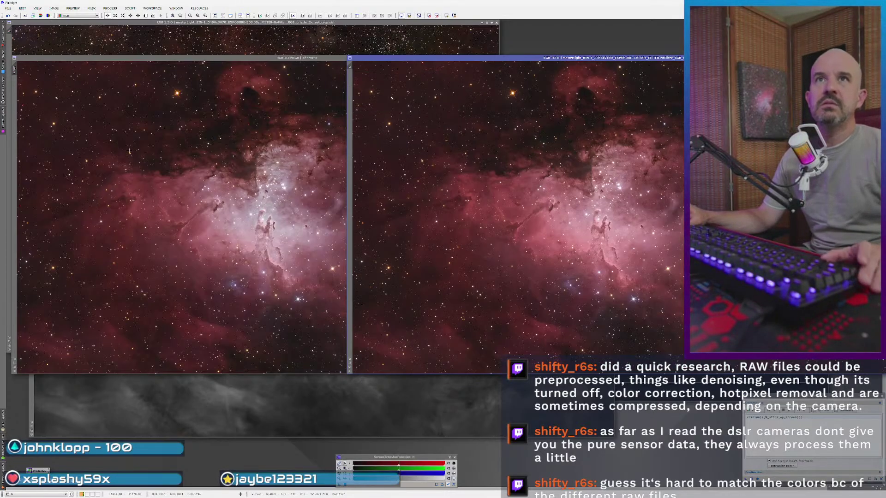
# - Examine the star cluster and the pillars close up in the NRGB image and the earlier version, comparing their colours
pyautogui.scroll(2, 526, 222)
pyautogui.moveTo(634, 274); pyautogui.dragTo(438, 262)
pyautogui.moveTo(544, 217); pyautogui.dragTo(440, 300)
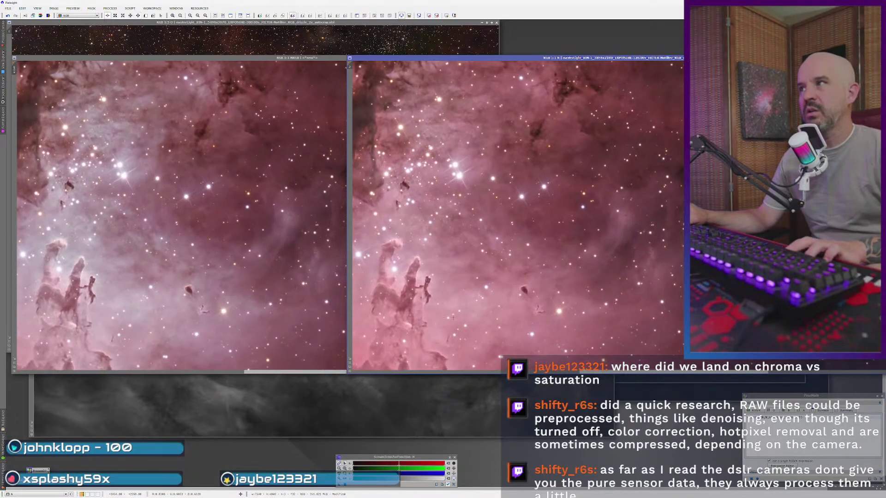
pyautogui.moveTo(282, 226); pyautogui.dragTo(325, 271)
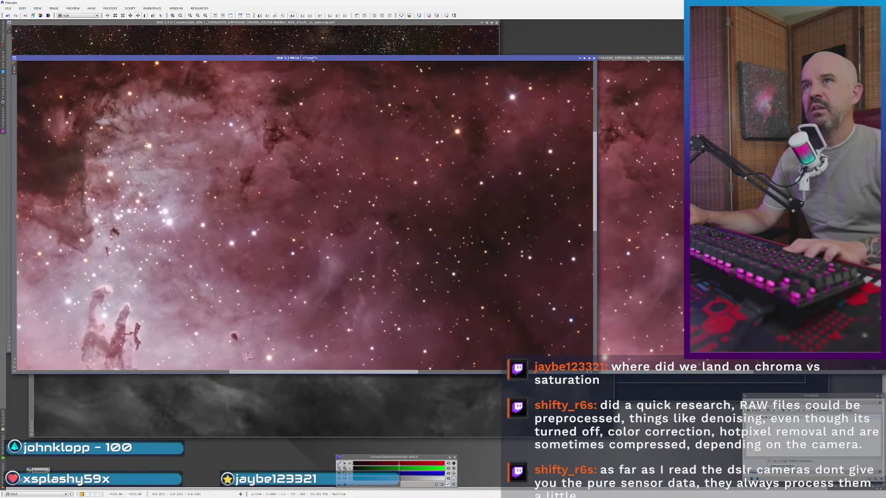
pyautogui.click(570, 286)
pyautogui.moveTo(570, 286); pyautogui.dragTo(567, 250)
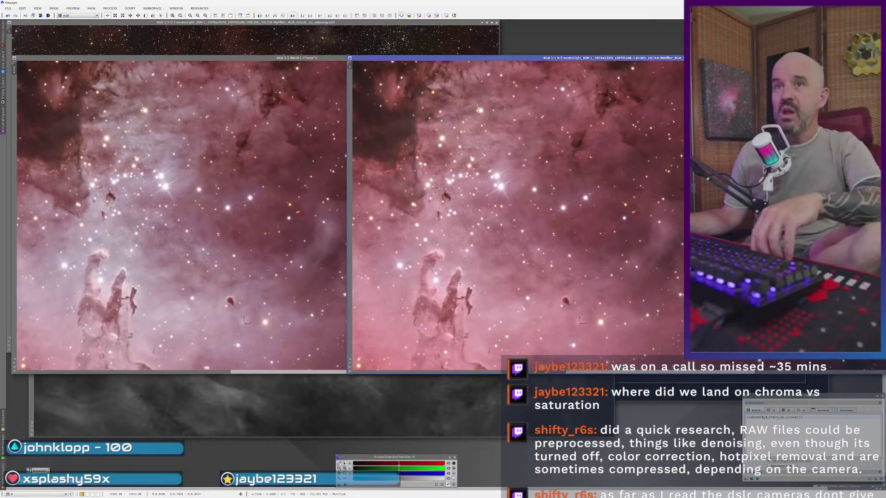
pyautogui.moveTo(399, 292); pyautogui.dragTo(428, 203)
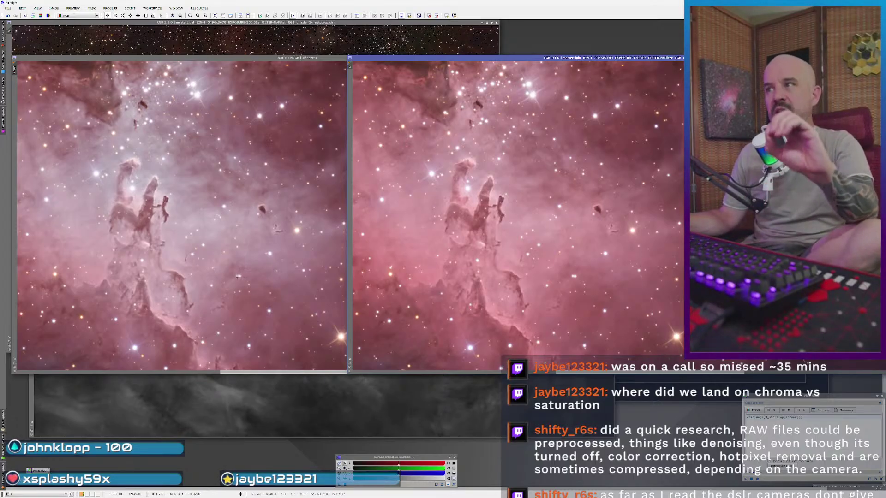
pyautogui.click(207, 297)
pyautogui.hotkey('ctrl', 'shift', 'z')
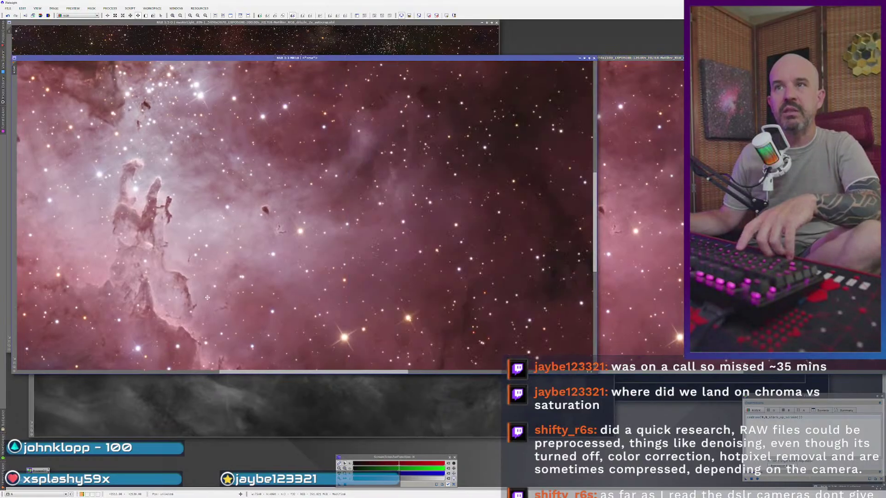
pyautogui.moveTo(207, 298); pyautogui.dragTo(257, 335)
pyautogui.click(651, 261)
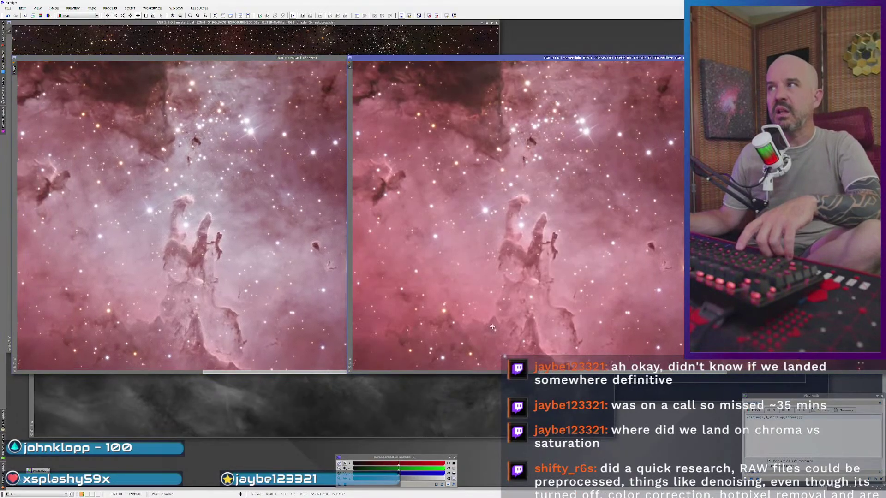
pyautogui.moveTo(493, 325); pyautogui.dragTo(502, 291)
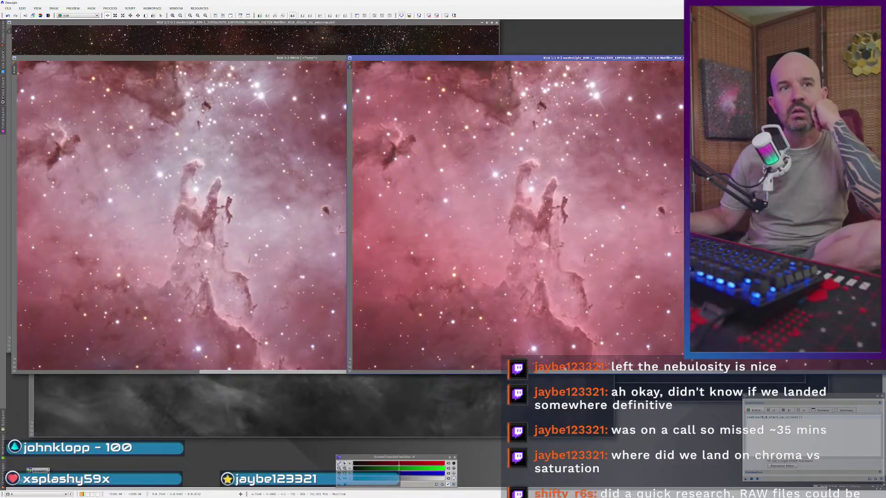
# - Inspect the tips of the pillars at higher magnification in both versions and compare their detail and tint
pyautogui.scroll(1, 207, 184)
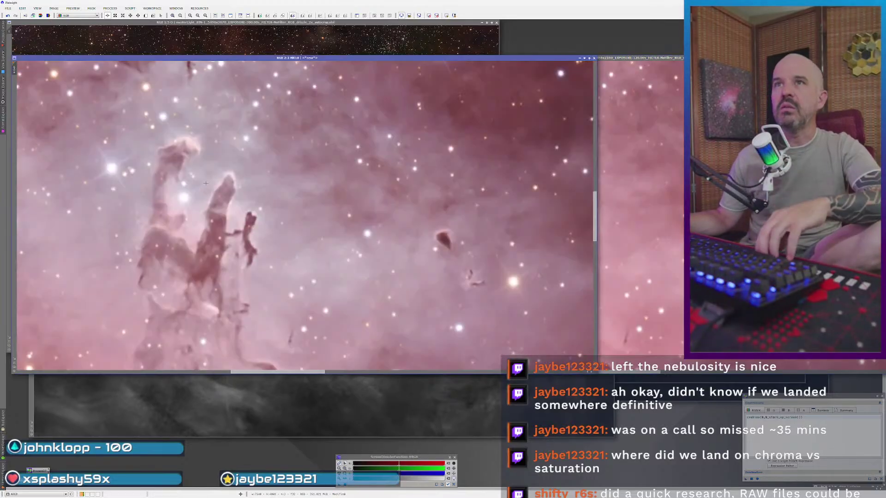
pyautogui.scroll(1, 543, 181)
pyautogui.scroll(1, 628, 175)
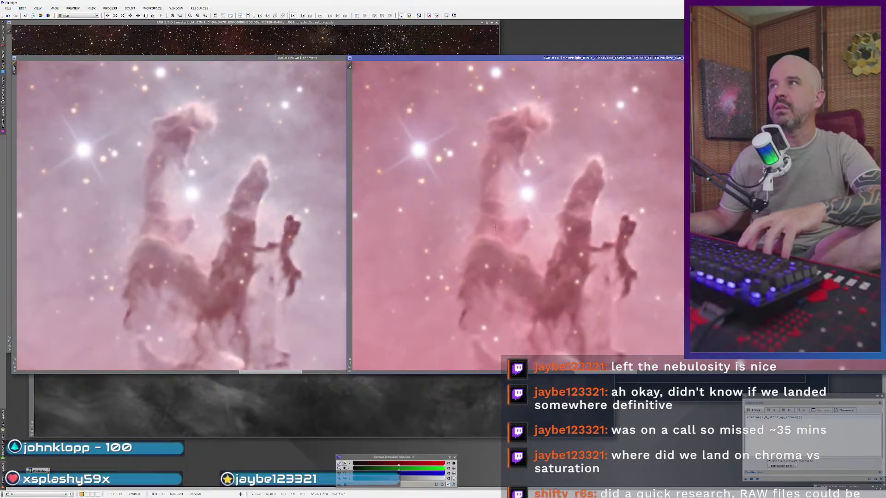
pyautogui.scroll(1, 497, 227)
pyautogui.moveTo(497, 220); pyautogui.dragTo(532, 230)
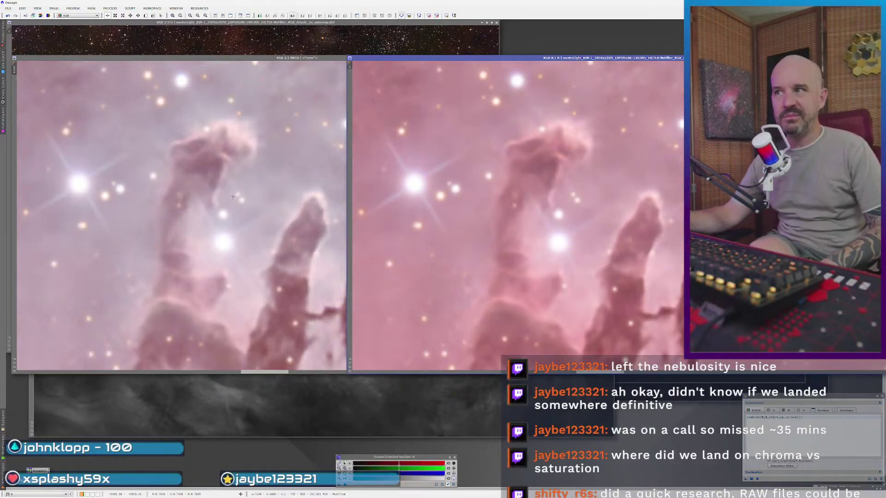
pyautogui.scroll(-1, 459, 271)
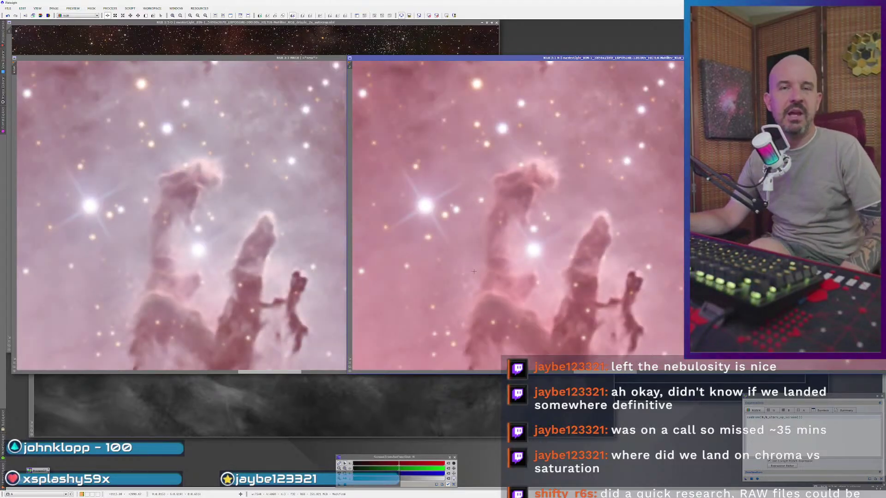
pyautogui.scroll(-1, 474, 272)
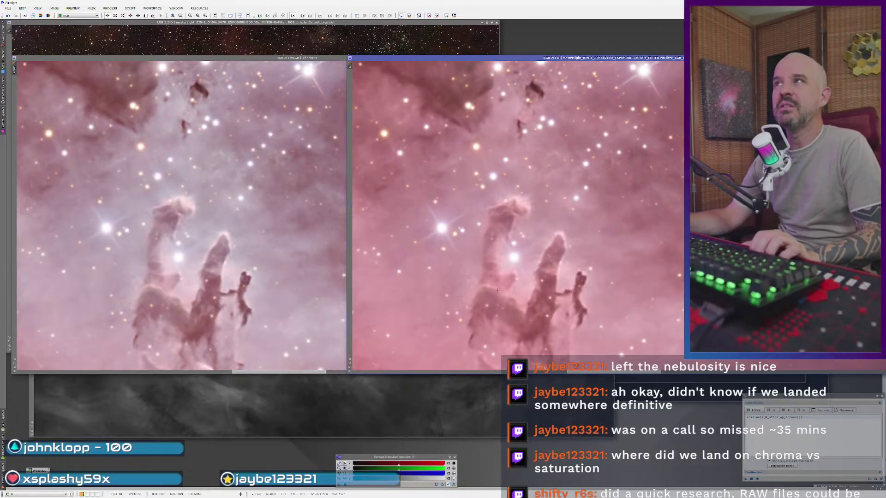
pyautogui.scroll(-1, 497, 290)
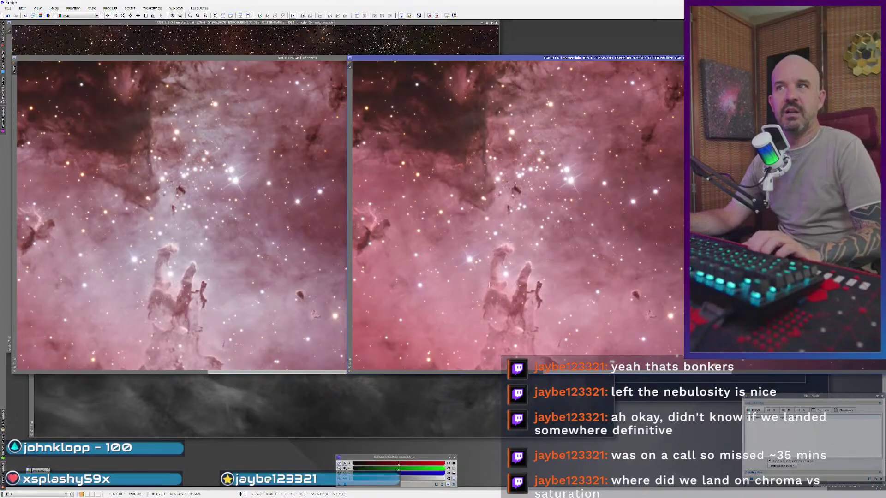
# - Compare the nebulosity and dark dust around the pillars and star cluster in both versions, finishing with the full frames
pyautogui.scroll(1, 625, 294)
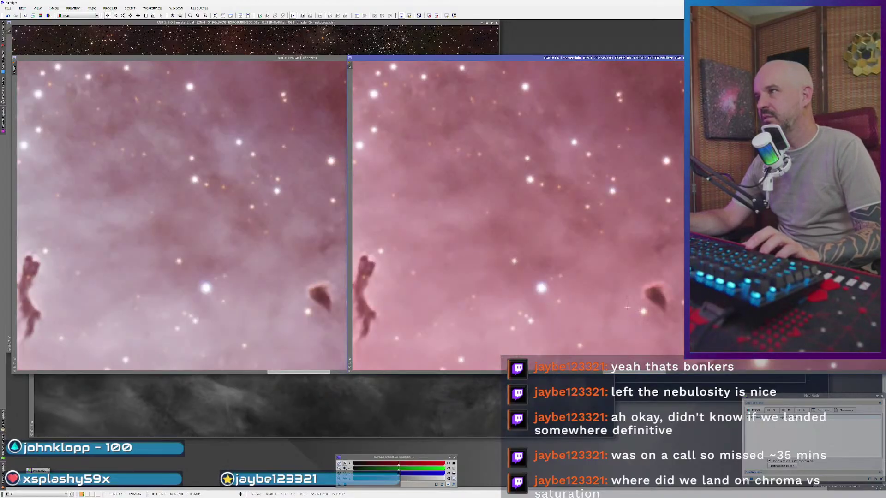
pyautogui.scroll(-1, 540, 294)
pyautogui.scroll(-1, 482, 268)
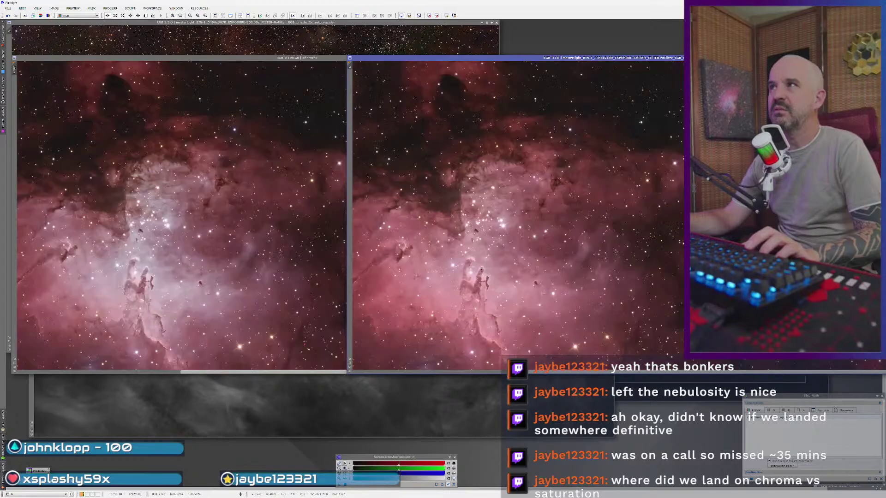
pyautogui.scroll(1, 463, 309)
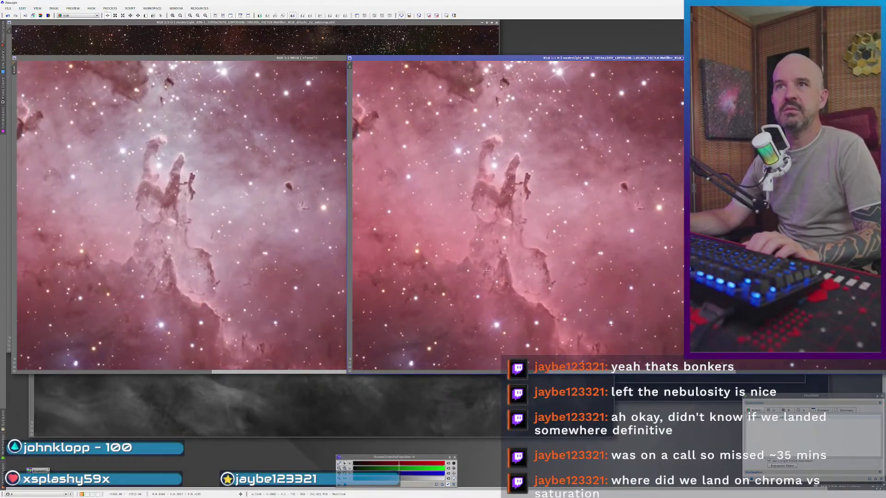
pyautogui.scroll(1, 397, 290)
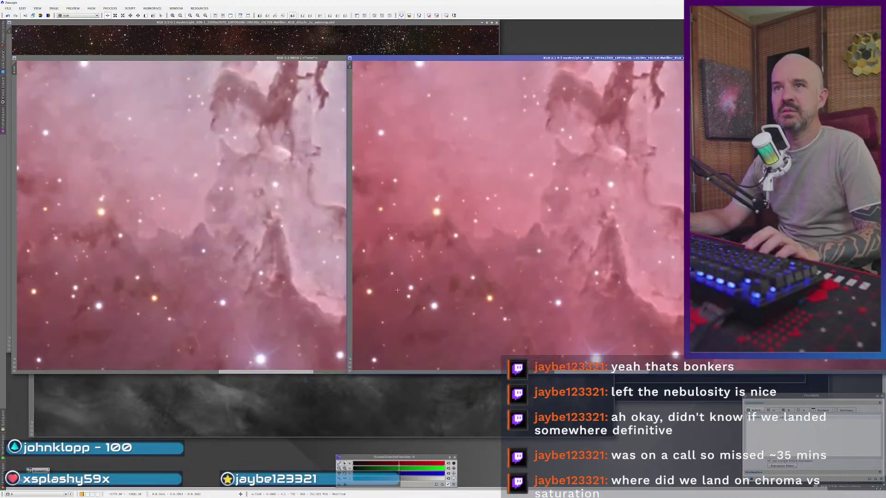
pyautogui.scroll(-2, 398, 290)
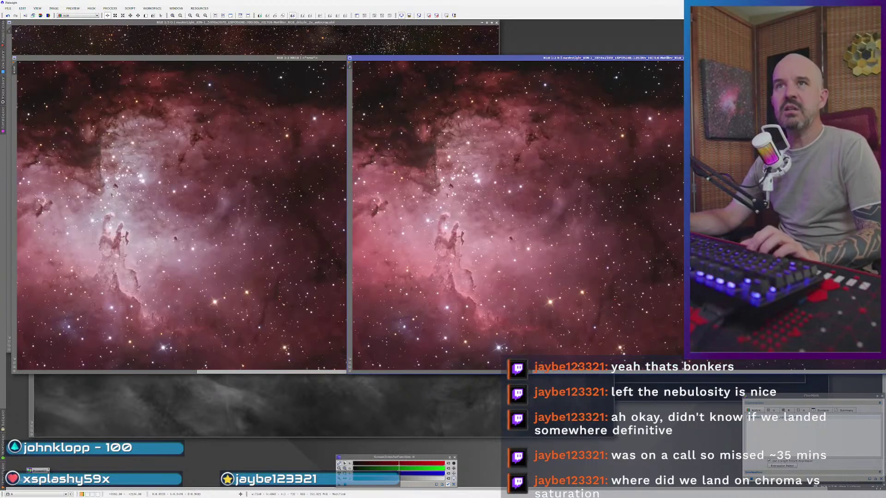
pyautogui.scroll(1, 146, 180)
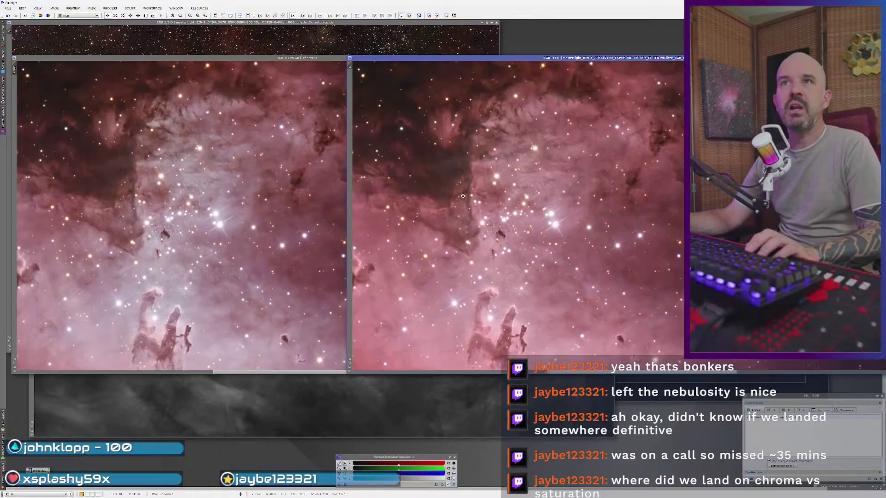
pyautogui.scroll(1, 522, 243)
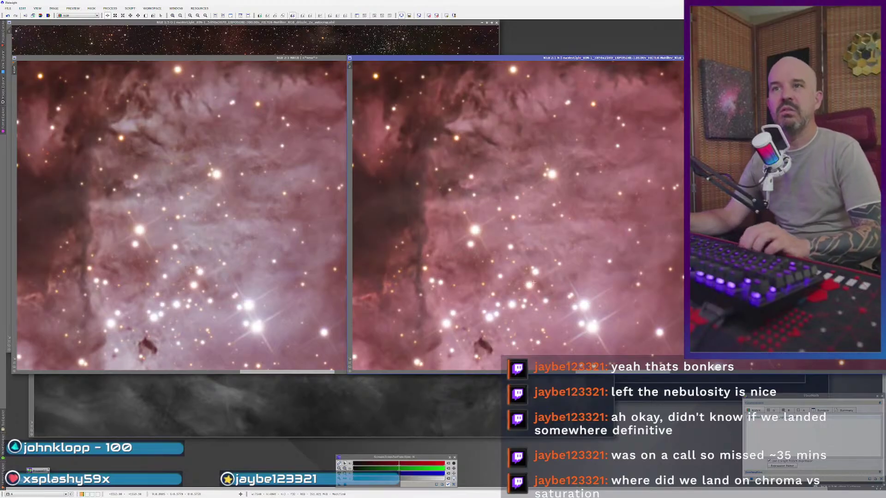
pyautogui.scroll(-3, 533, 282)
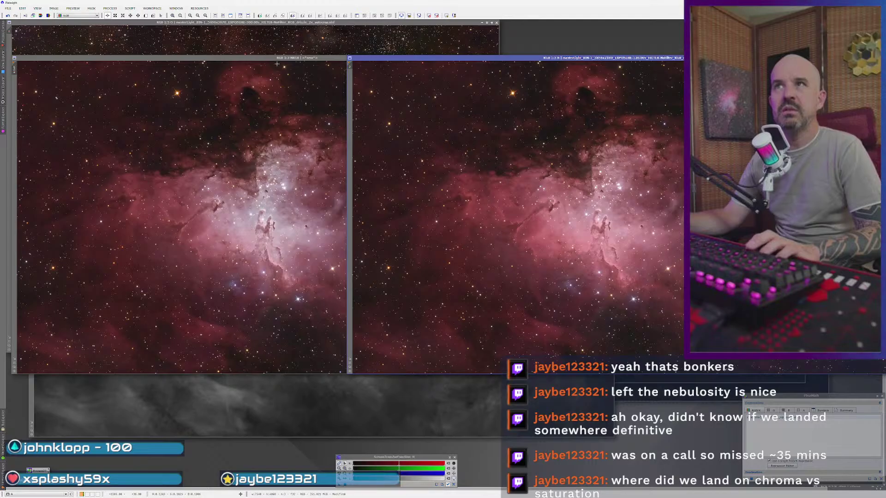
pyautogui.click(279, 60)
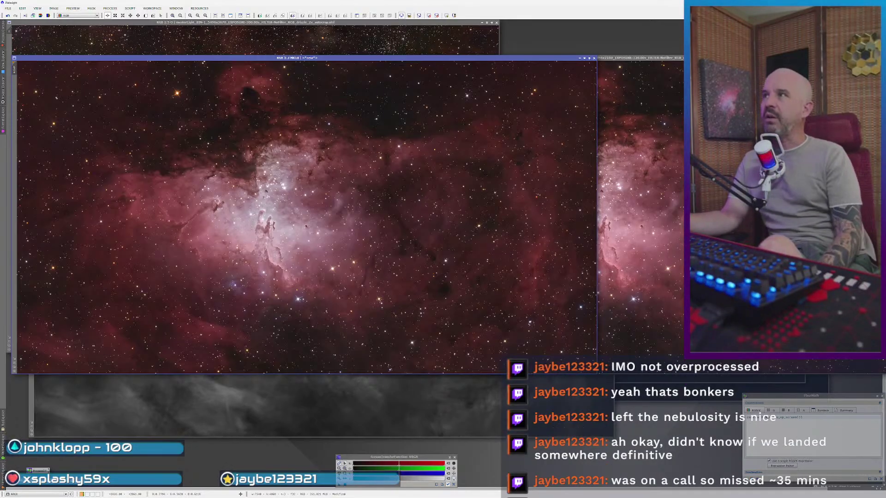
pyautogui.click(618, 220)
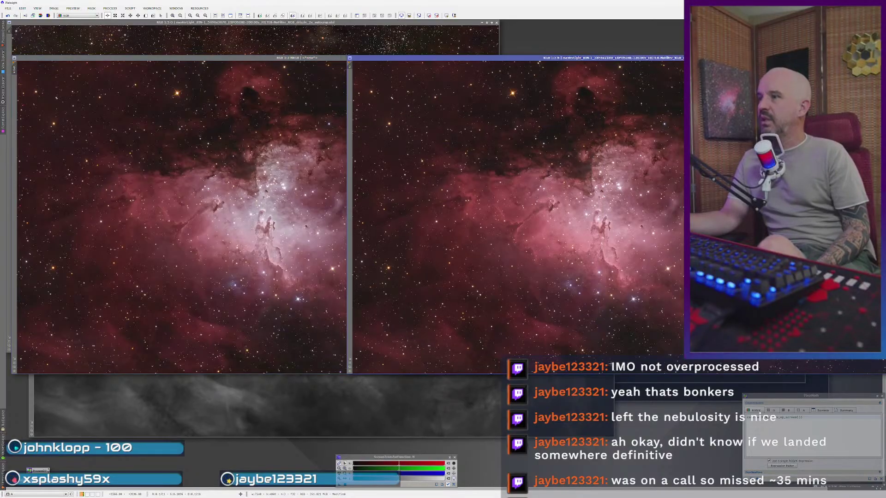
# - Minimize the three starless grayscale channel images, group their icons together, and bring the NRGB image to the front
pyautogui.hotkey('ctrl', 'Tab')
pyautogui.click(602, 121)
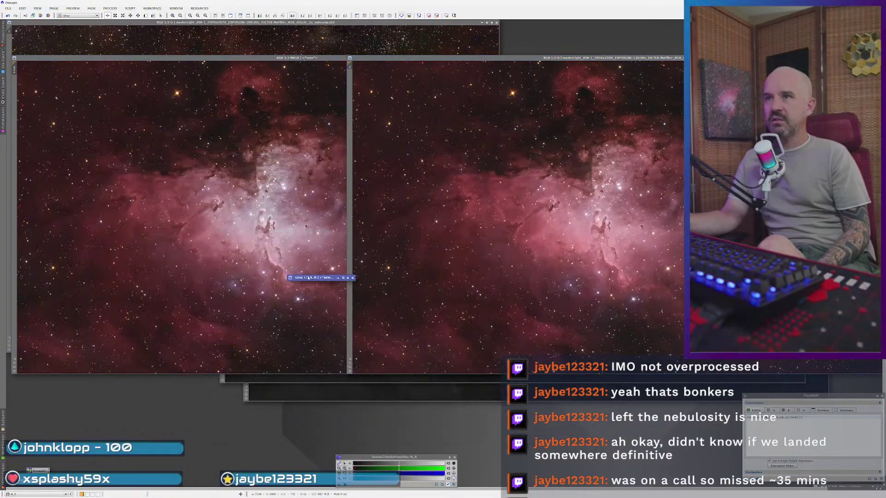
pyautogui.hotkey('ctrl', 'Tab')
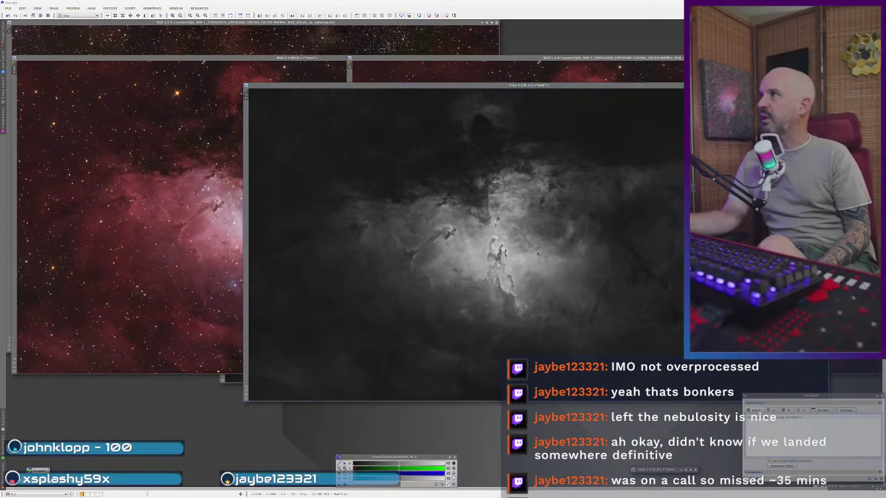
pyautogui.click(673, 85)
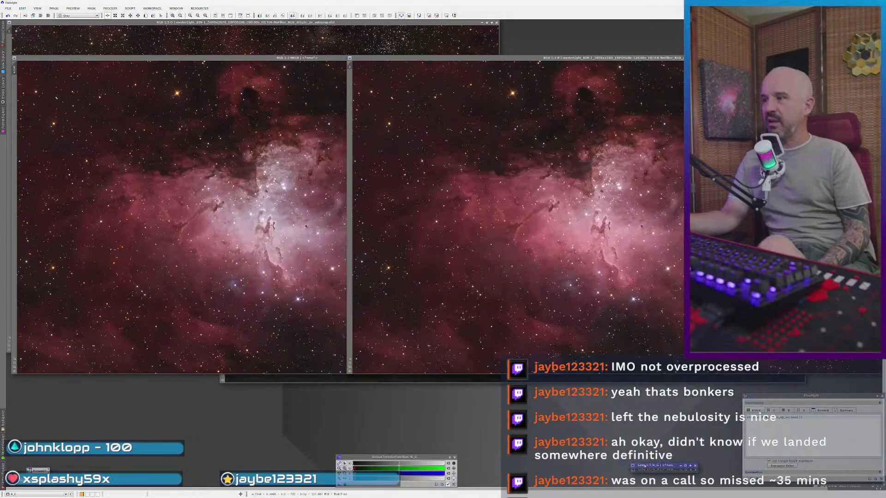
pyautogui.doubleClick(645, 470)
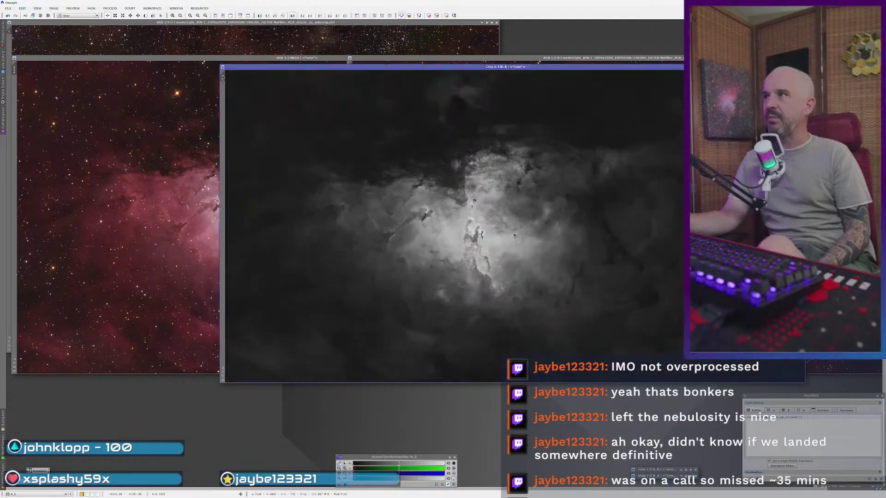
pyautogui.click(676, 67)
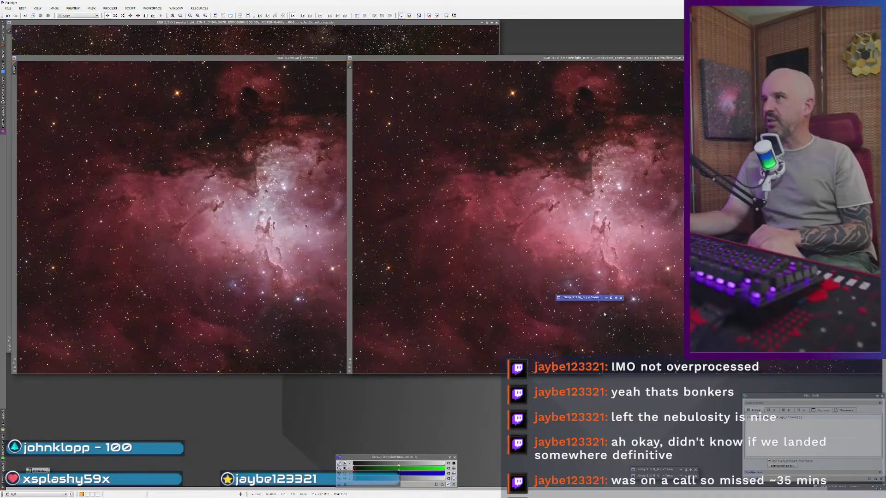
pyautogui.click(301, 262)
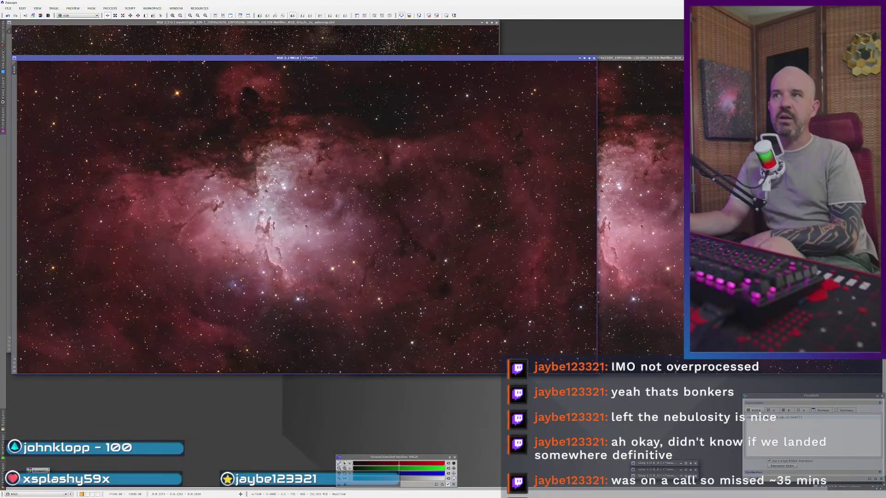
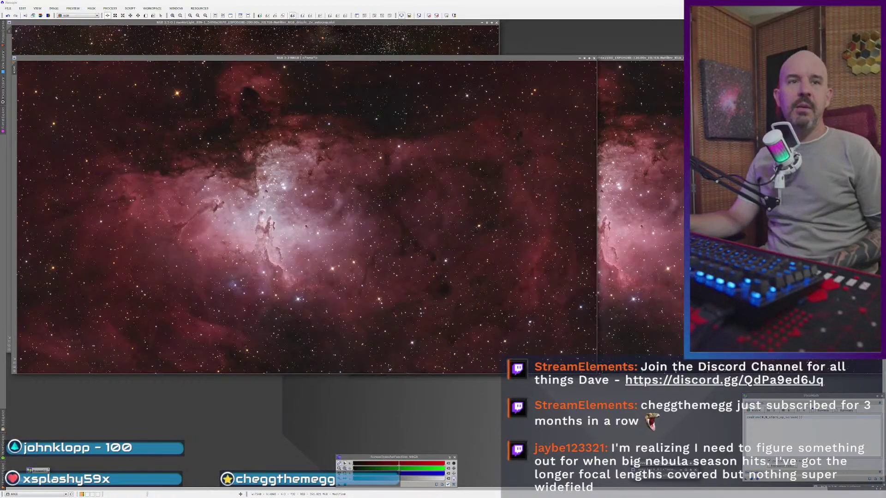
# - Compare the wider-field, NRGB and earlier versions by alternating between them, with the earlier version's window overlapping the NRGB image
pyautogui.hotkey('ctrl', 'Tab')
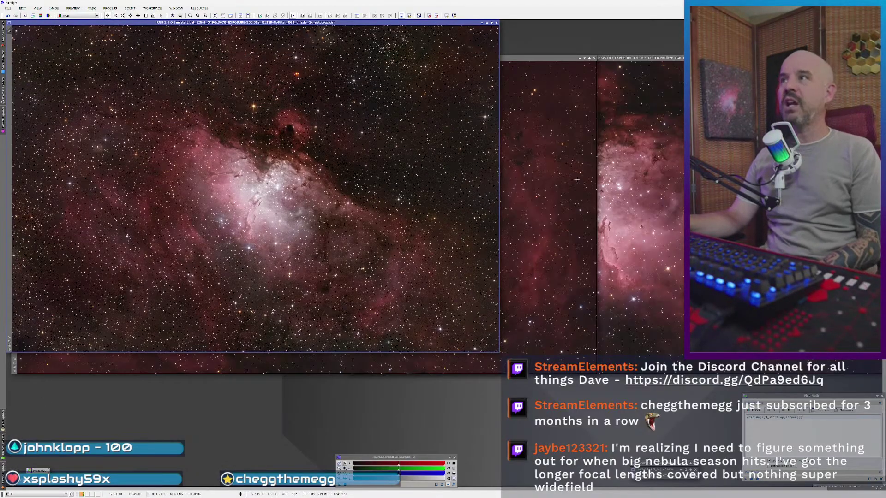
pyautogui.hotkey('ctrl', 'Tab')
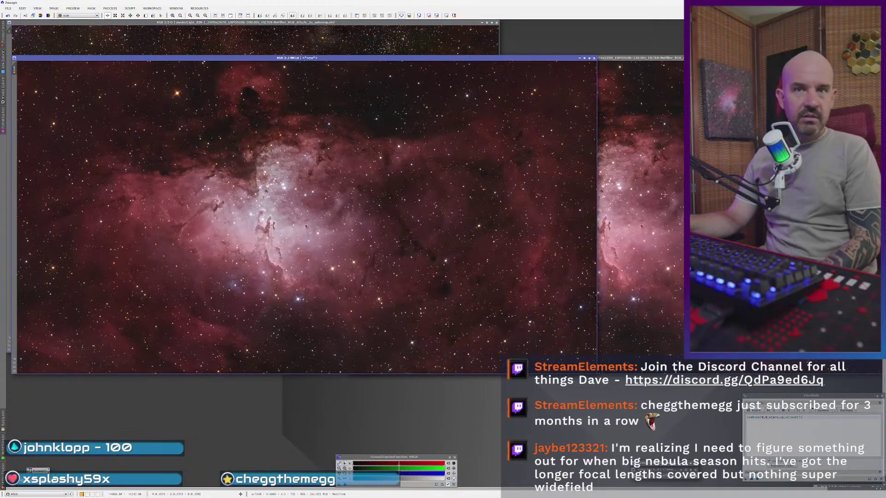
pyautogui.hotkey('ctrl', 'Tab')
pyautogui.moveTo(608, 58); pyautogui.dragTo(345, 67)
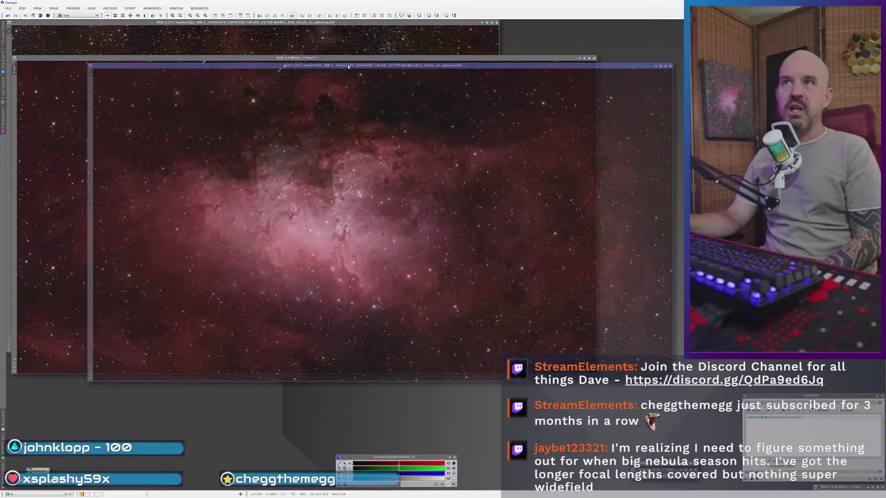
pyautogui.moveTo(168, 67); pyautogui.dragTo(188, 96)
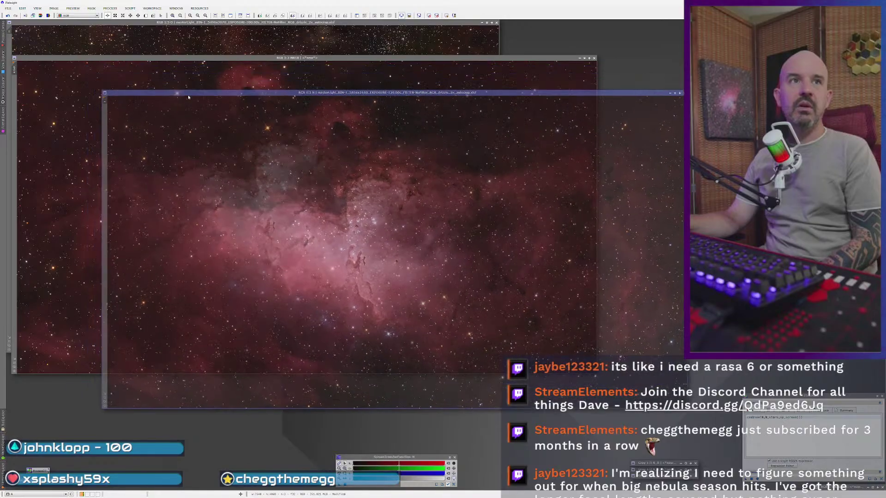
pyautogui.click(193, 75)
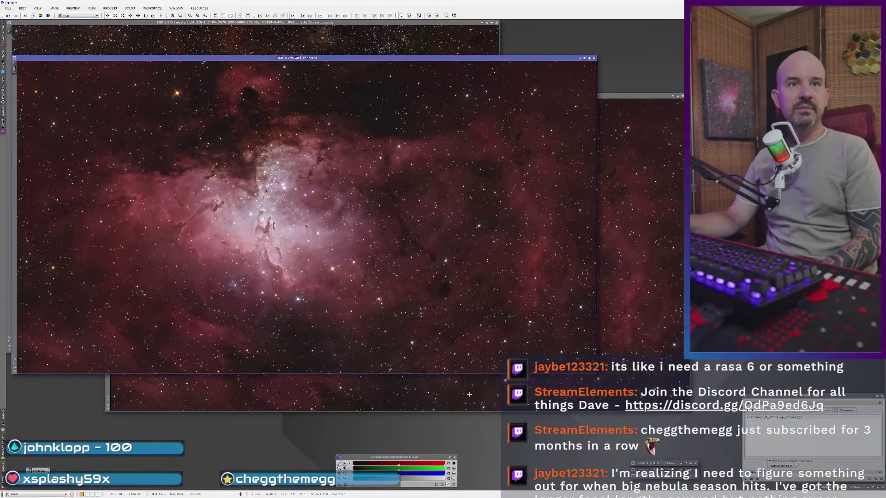
pyautogui.click(447, 380)
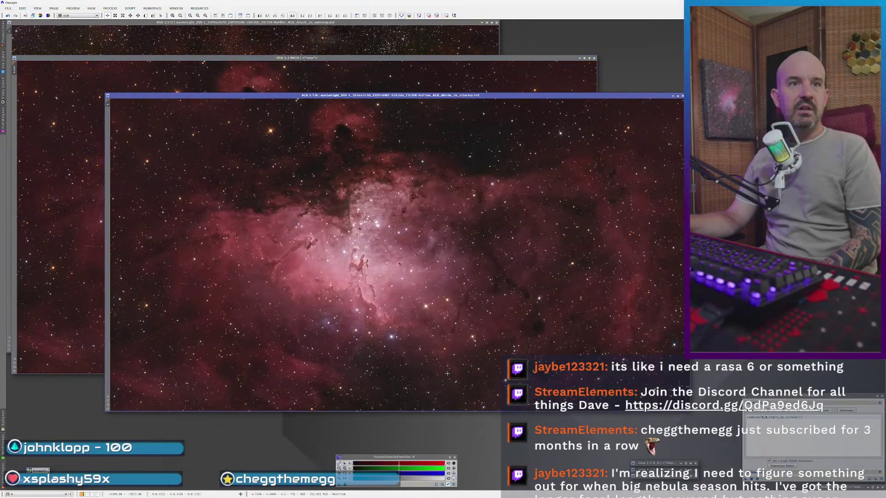
pyautogui.click(507, 78)
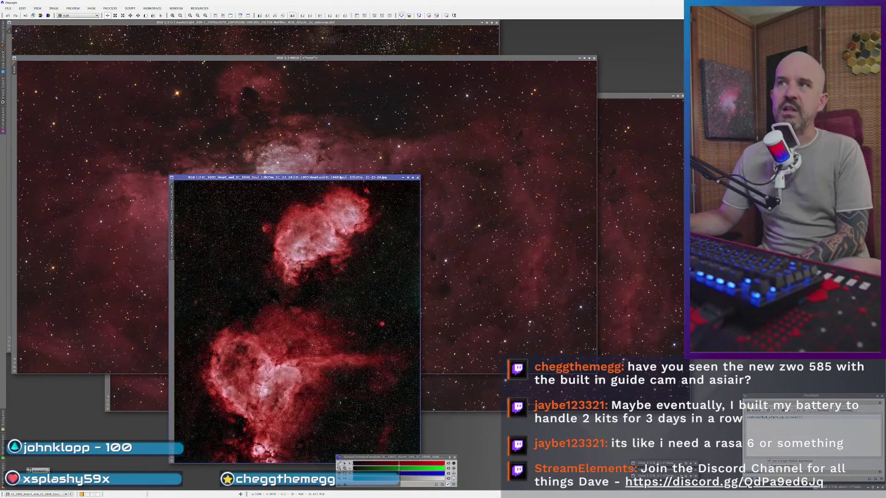
# - Enlarge the IC 1805 Heart and IC 1848 Soul image and reposition its window to view the whole frame
pyautogui.moveTo(340, 178); pyautogui.dragTo(255, 66)
pyautogui.scroll(1, 92, 349)
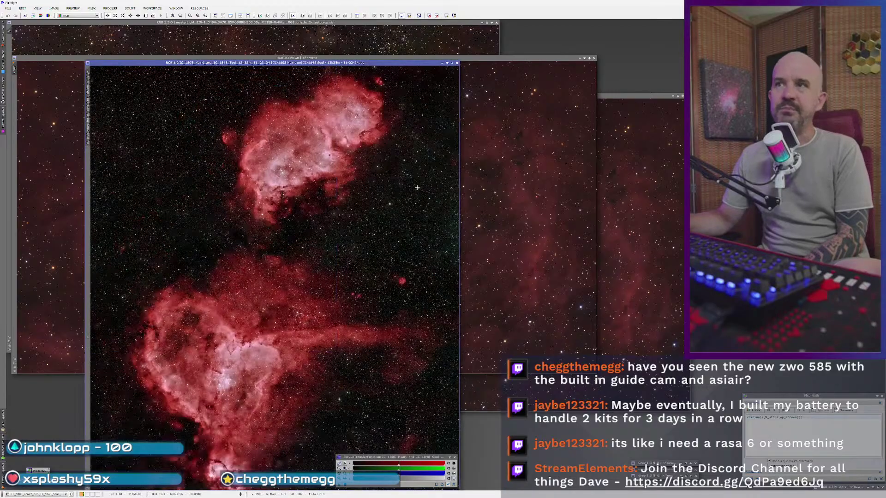
pyautogui.moveTo(318, 66); pyautogui.dragTo(293, 28)
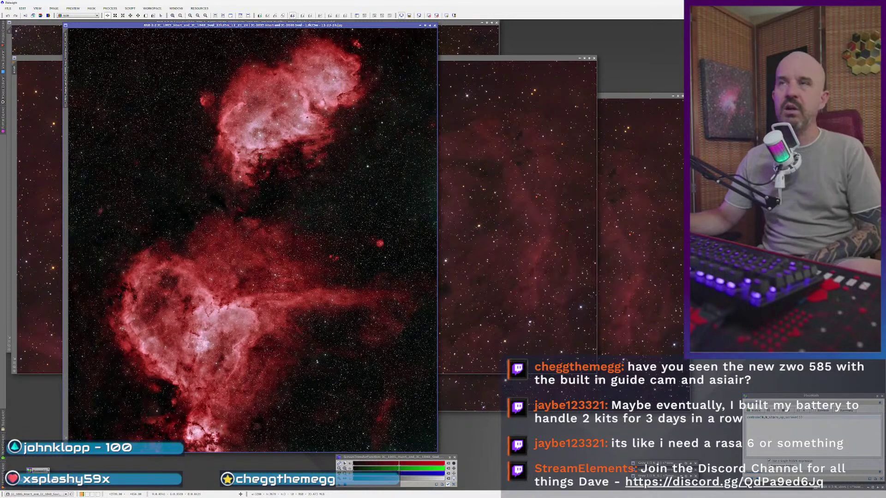
pyautogui.moveTo(279, 30); pyautogui.dragTo(287, 26)
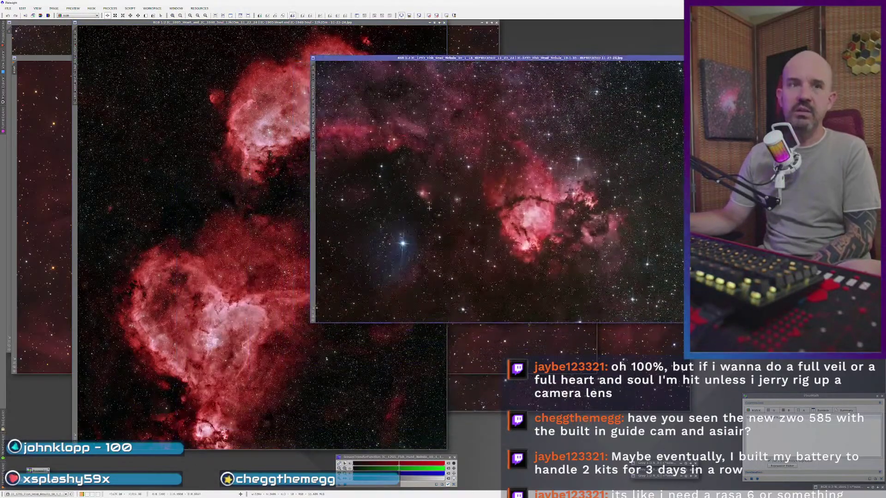
# - Lay the IC 1795 Fish Head Nebula image over the Heart and Soul image and inspect its bright core close up
pyautogui.moveTo(213, 23); pyautogui.dragTo(145, 23)
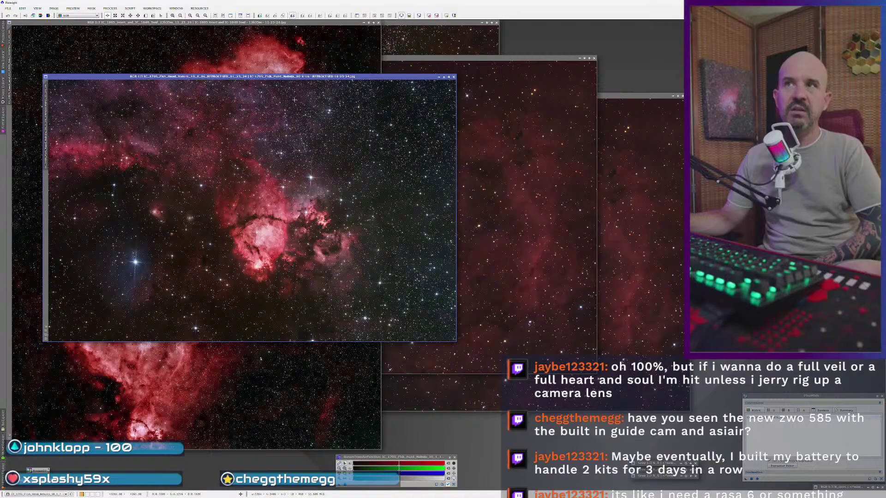
pyautogui.scroll(2, 263, 271)
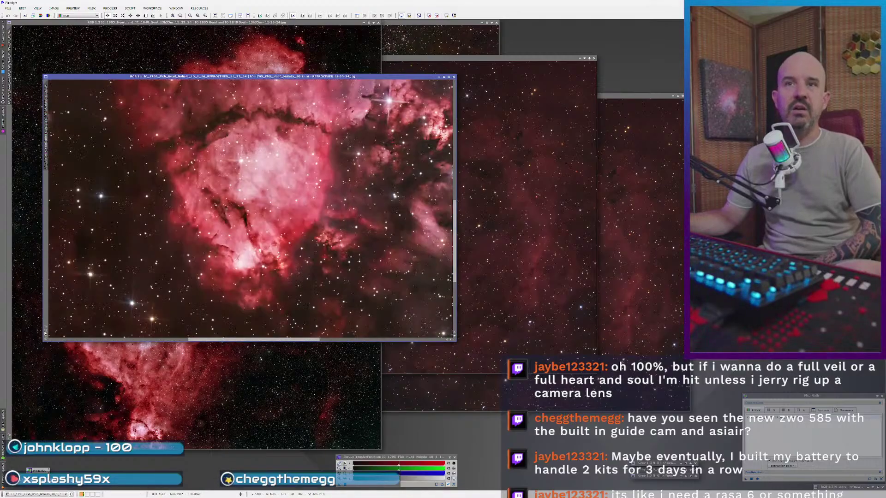
pyautogui.scroll(-1, 52, 333)
pyautogui.moveTo(368, 74); pyautogui.dragTo(341, 28)
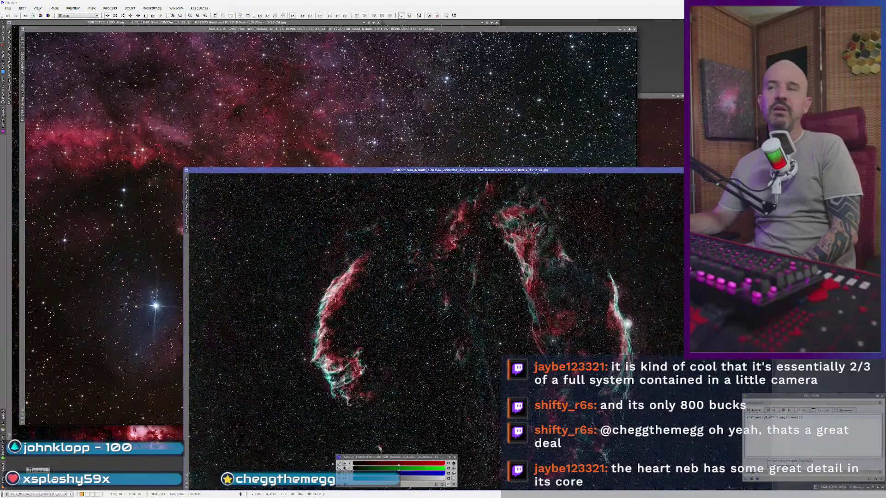
# - View the full Veil Nebula and Western Veil Nebula images side by side with the others, and close the Western Veil image
pyautogui.moveTo(473, 171); pyautogui.dragTo(323, 75)
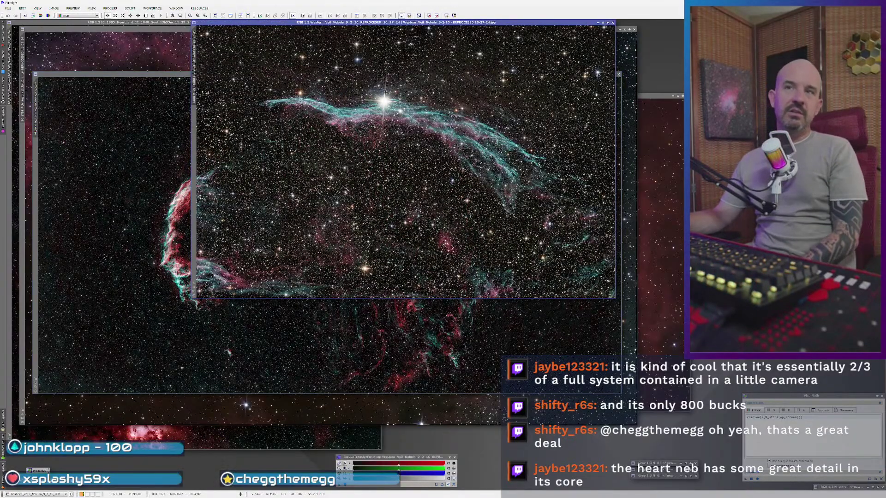
pyautogui.moveTo(514, 23); pyautogui.dragTo(422, 59)
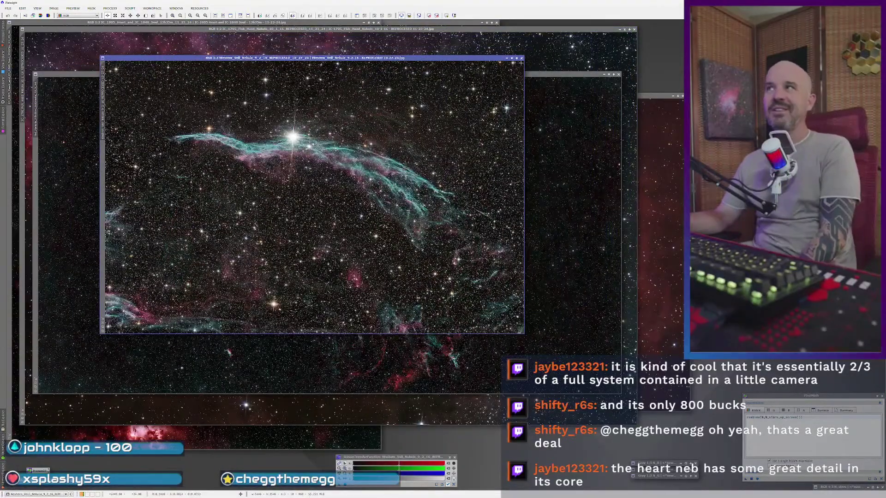
pyautogui.click(521, 57)
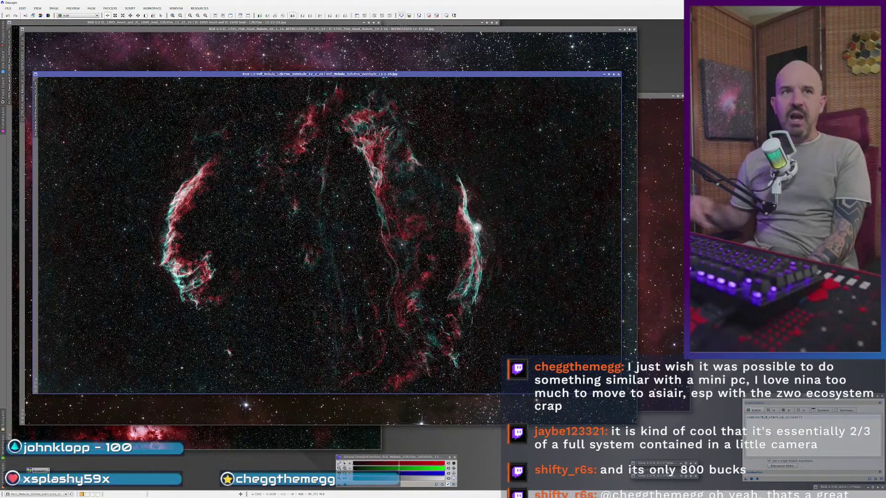
# - Close the full Veil, Fish Head and Heart and Soul images to return to the Eagle Nebula versions
pyautogui.click(618, 75)
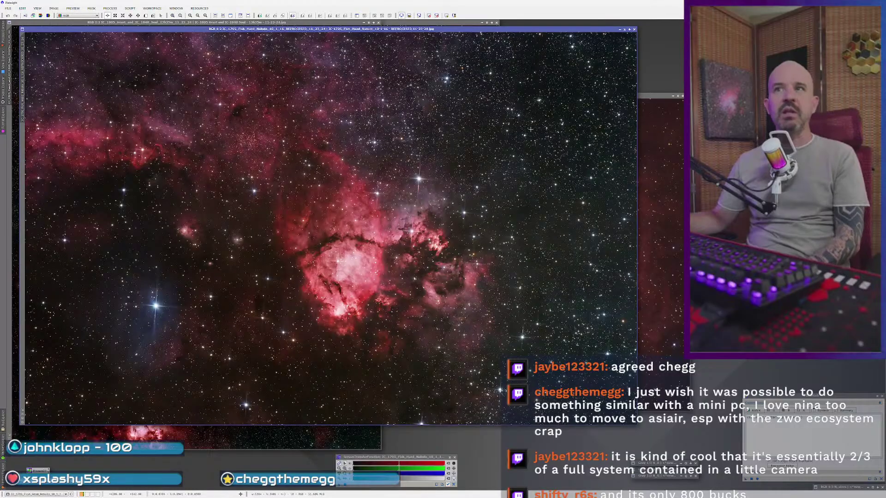
pyautogui.click(634, 29)
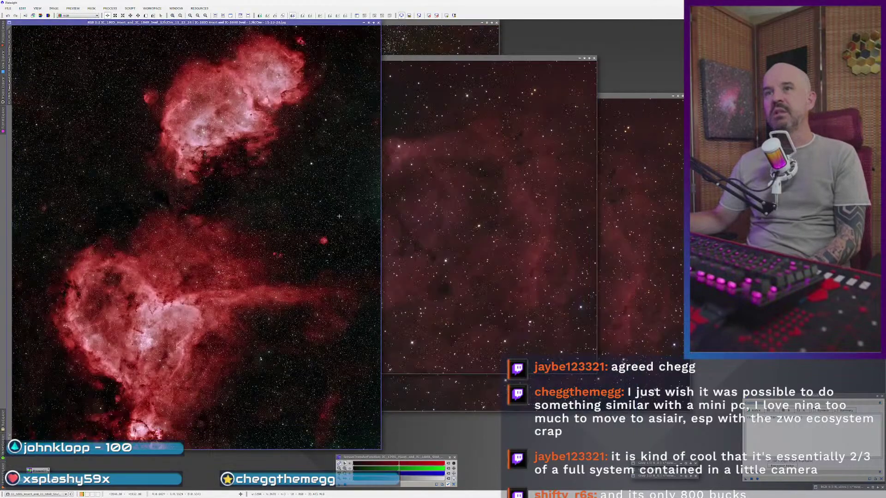
pyautogui.click(385, 22)
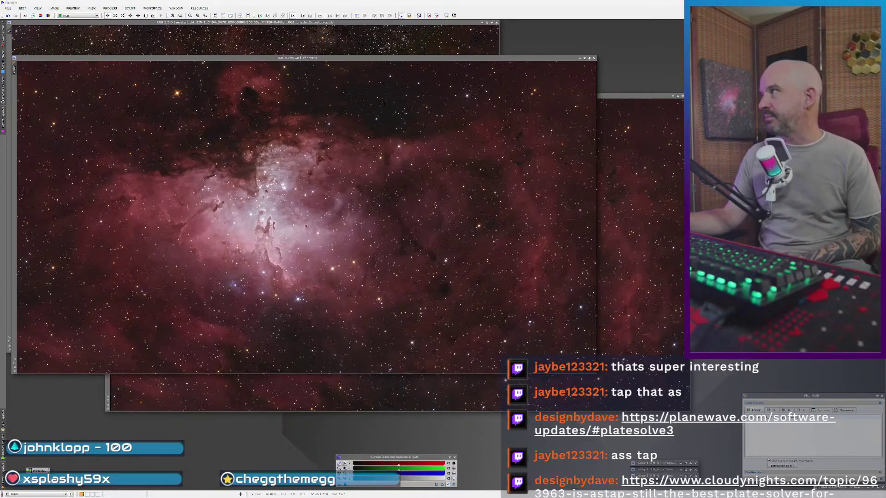
# - Undo and redo the last change to the NRGB image, and shift its window to uncover the wider-field version
pyautogui.write('combine(N,N_stars,op_screen())')
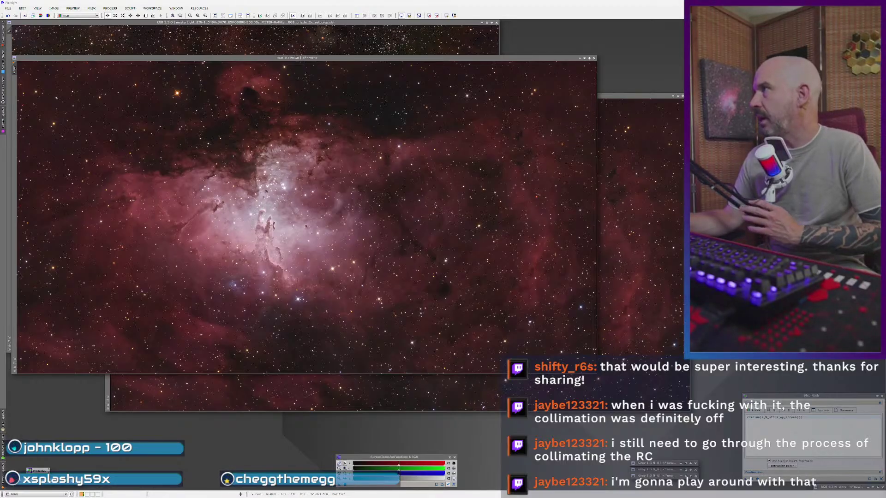
pyautogui.click(246, 303)
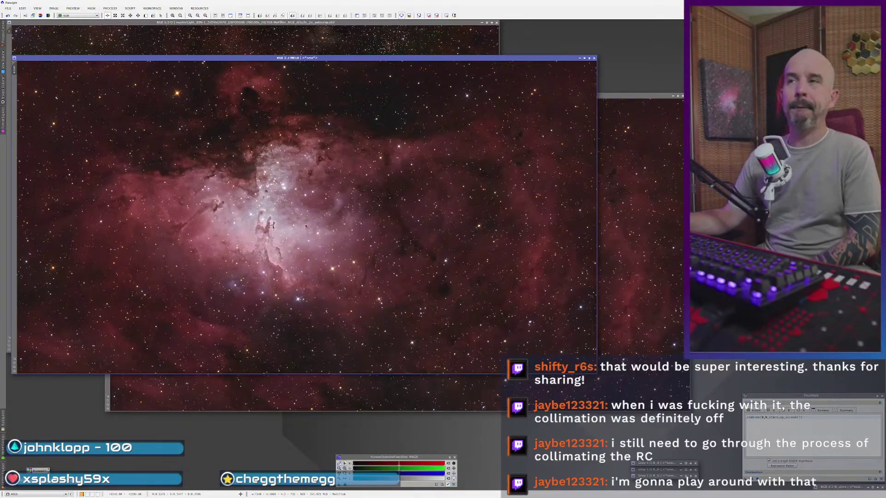
pyautogui.hotkey('ctrl', 'z')
pyautogui.hotkey('ctrl', 'y')
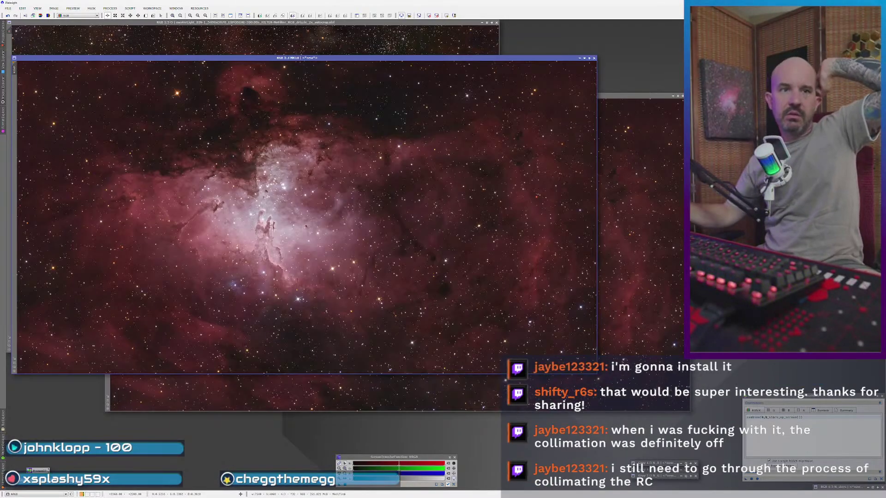
pyautogui.moveTo(288, 58); pyautogui.dragTo(427, 50)
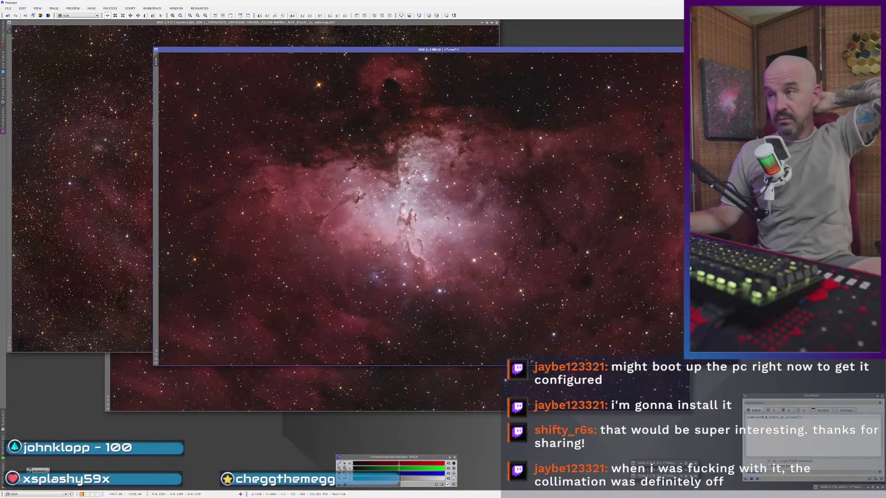
pyautogui.hotkey('ctrl', 'Tab')
pyautogui.click(584, 241)
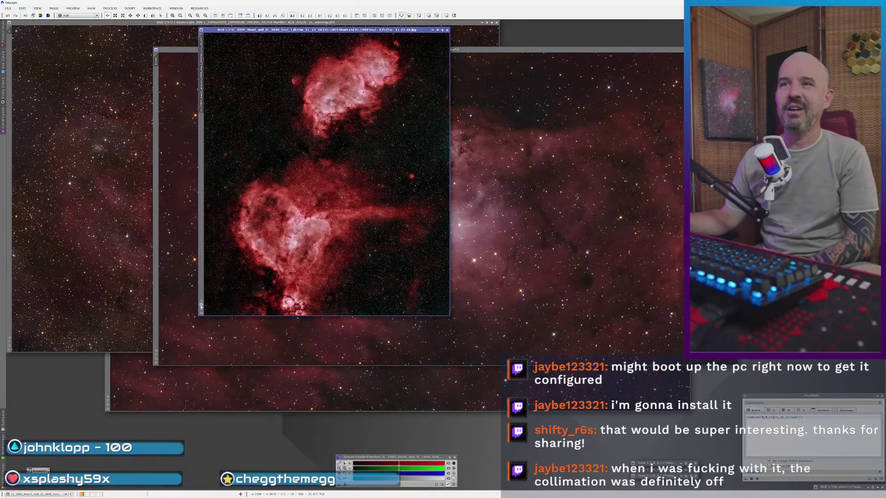
# - Enlarge the reopened Heart and Soul image and inspect the stars and dark regions of the Heart at high magnification
pyautogui.scroll(1, 201, 305)
pyautogui.moveTo(415, 30); pyautogui.dragTo(294, 18)
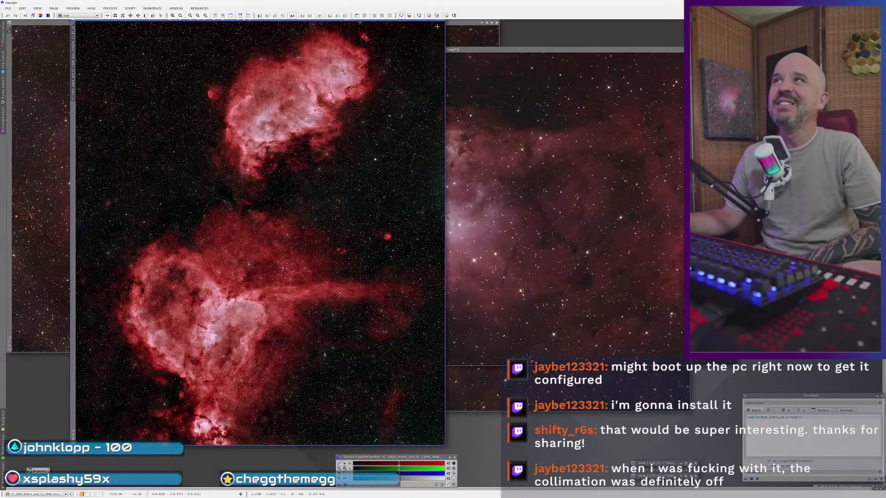
pyautogui.moveTo(423, 22); pyautogui.dragTo(420, 30)
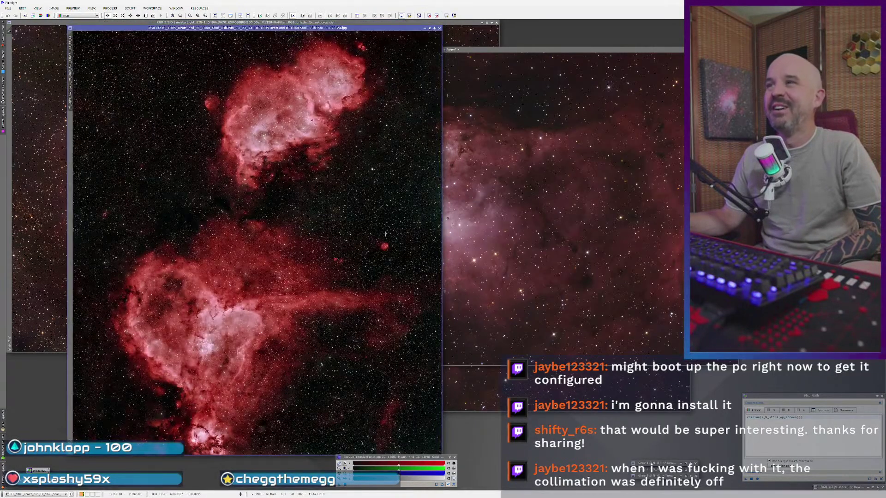
pyautogui.scroll(4, 213, 291)
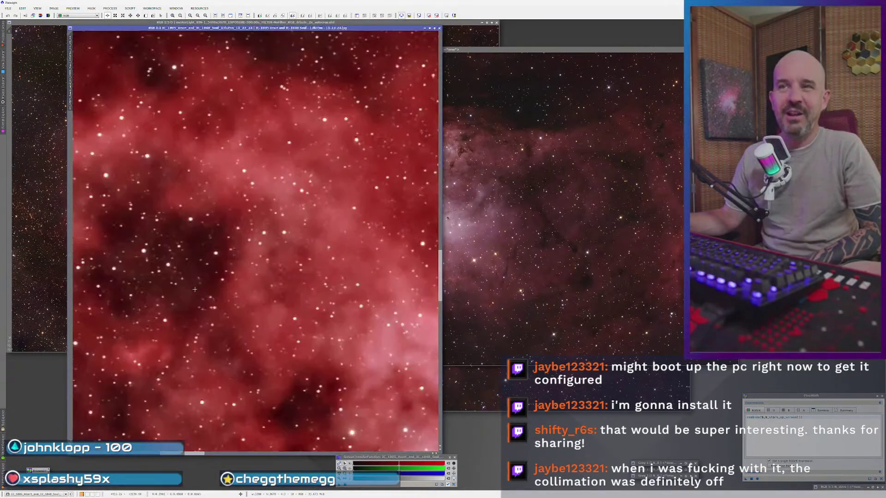
# - Compare the NRGB image with the full Heart and Soul frame, and close the Heart and Soul image
pyautogui.click(543, 272)
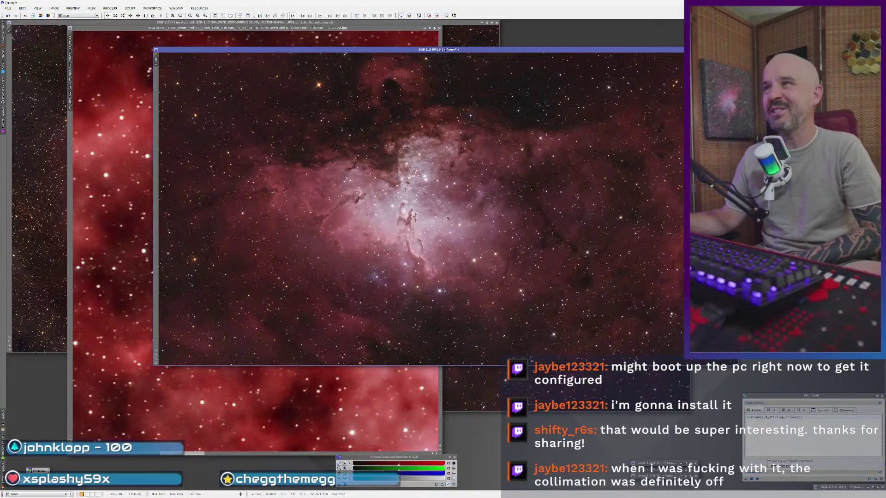
pyautogui.click(217, 406)
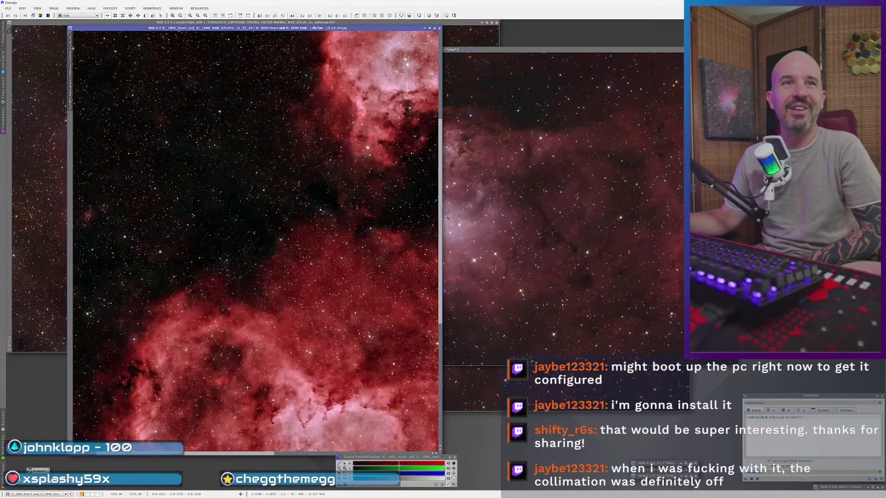
pyautogui.scroll(-6, 264, 276)
pyautogui.scroll(2, 264, 275)
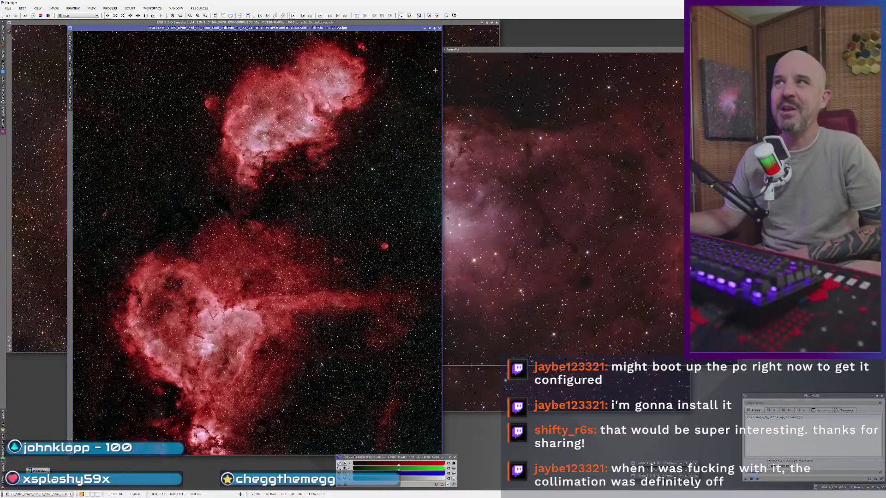
pyautogui.click(439, 28)
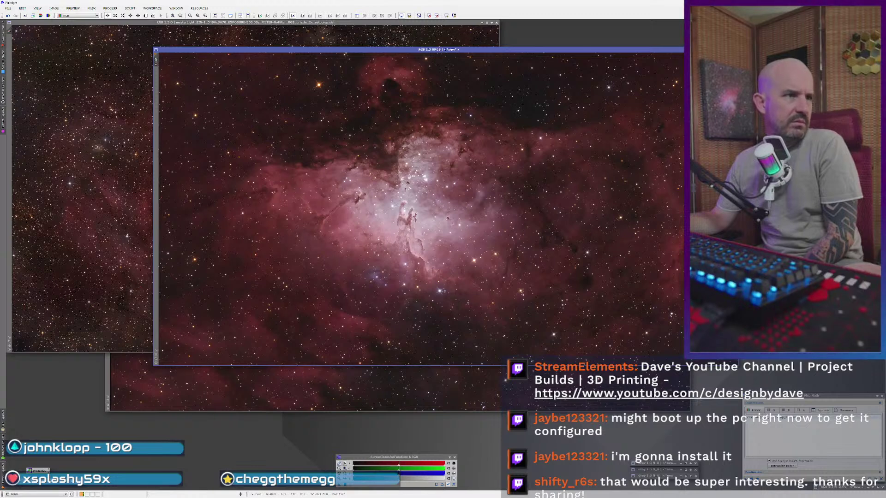
# - Lay the Rosette Nebula image beside the NRGB image and alternate between the two to compare them
pyautogui.moveTo(136, 382); pyautogui.dragTo(170, 379)
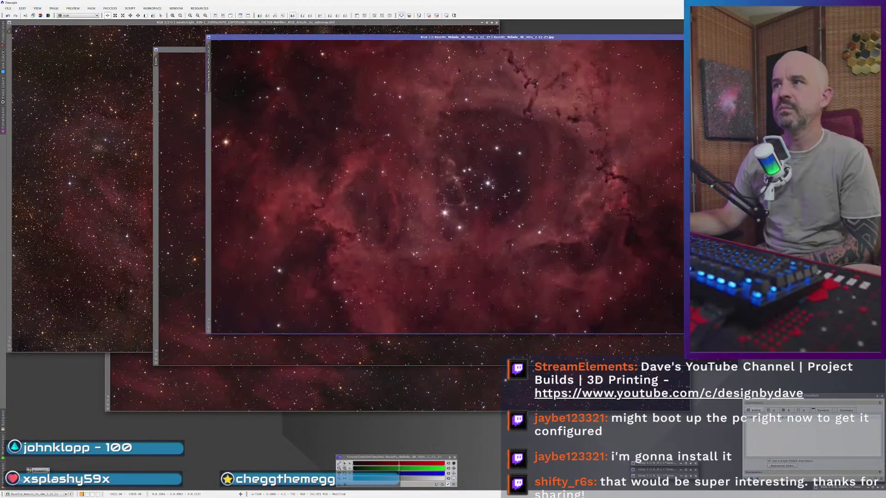
pyautogui.moveTo(264, 37); pyautogui.dragTo(63, 23)
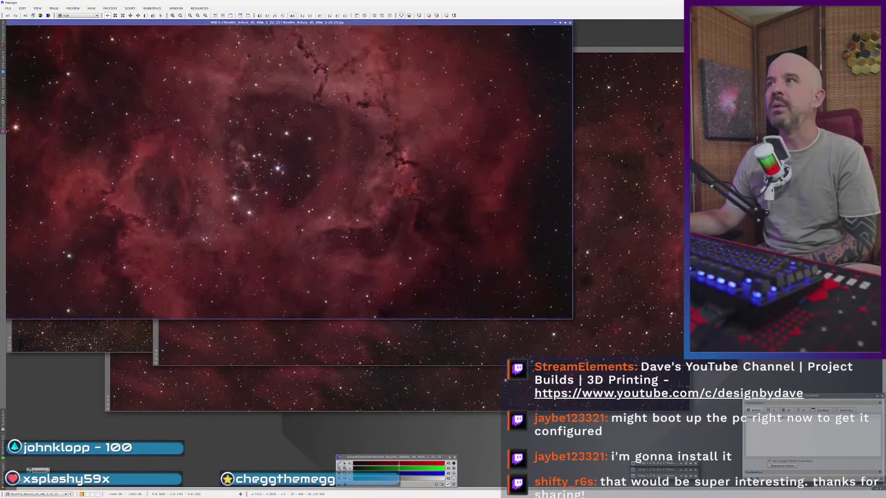
pyautogui.moveTo(637, 50); pyautogui.dragTo(640, 55)
pyautogui.click(274, 144)
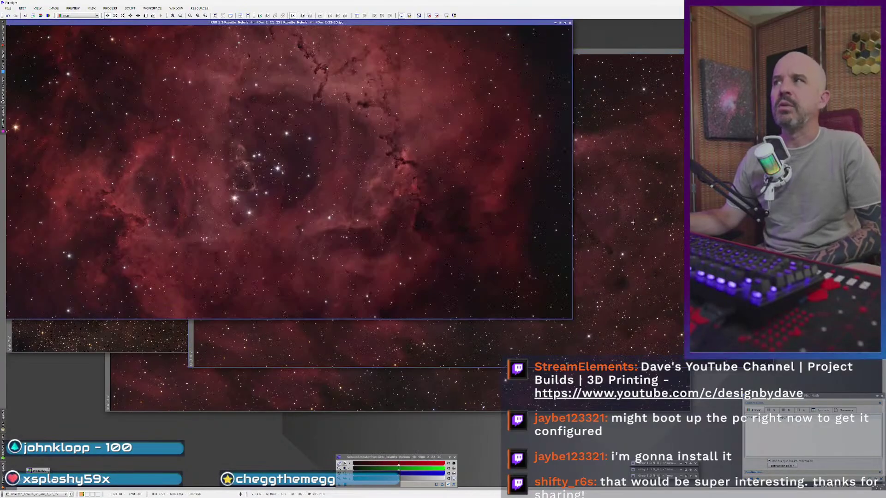
pyautogui.click(661, 230)
pyautogui.click(64, 179)
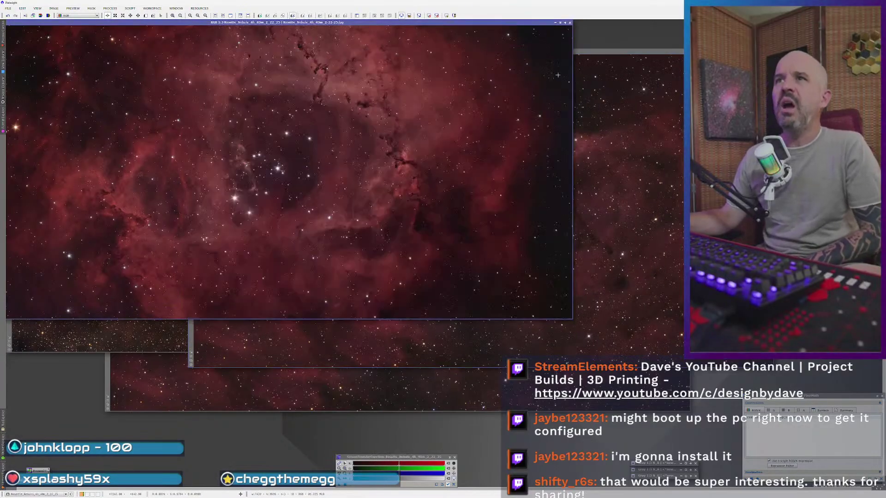
# - Close the Rosette Nebula image, and minimize the other close-up Eagle Nebula version to clear space around the NRGB image
pyautogui.click(570, 23)
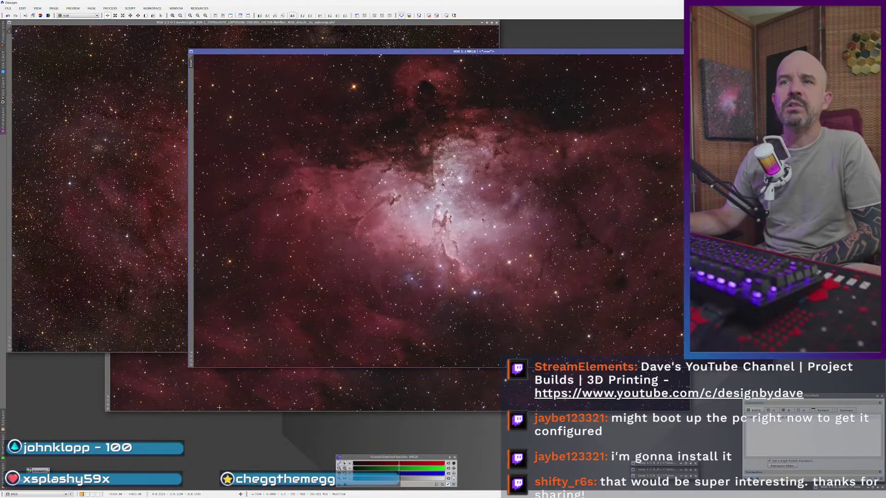
pyautogui.click(203, 400)
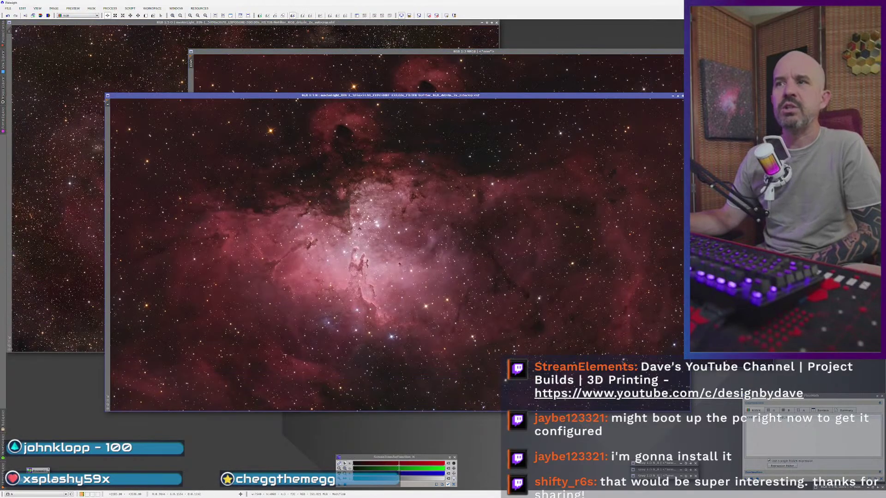
pyautogui.click(677, 96)
pyautogui.moveTo(564, 178); pyautogui.dragTo(675, 43)
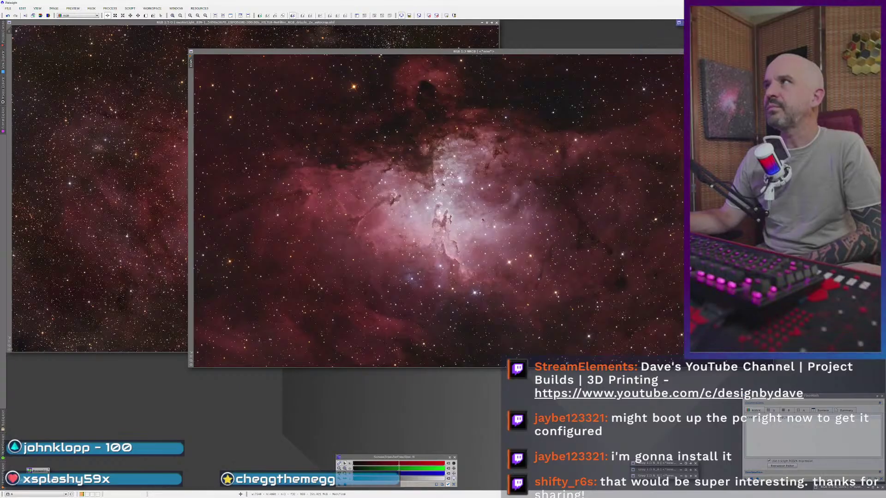
pyautogui.moveTo(289, 51); pyautogui.dragTo(133, 48)
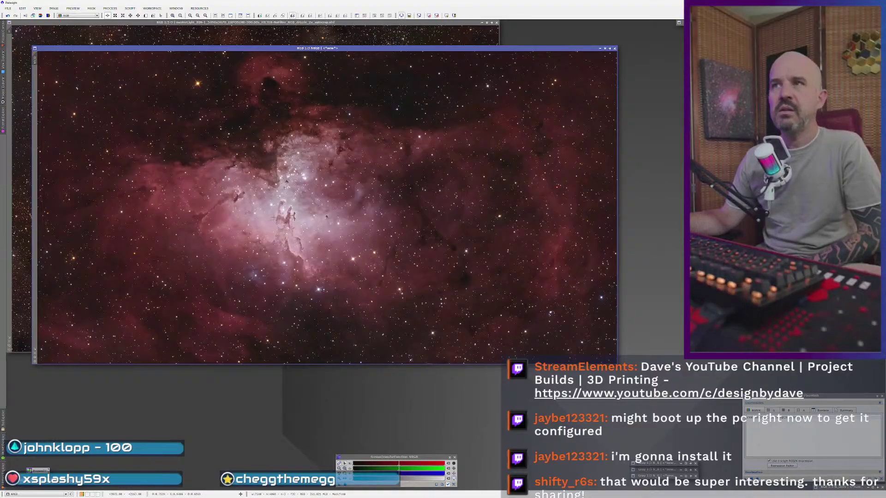
# - Undo the star addition on the NRGB image and open CurvesTransformation with a real-time preview of the starless nebula
pyautogui.scroll(3, 291, 219)
pyautogui.scroll(-2, 292, 220)
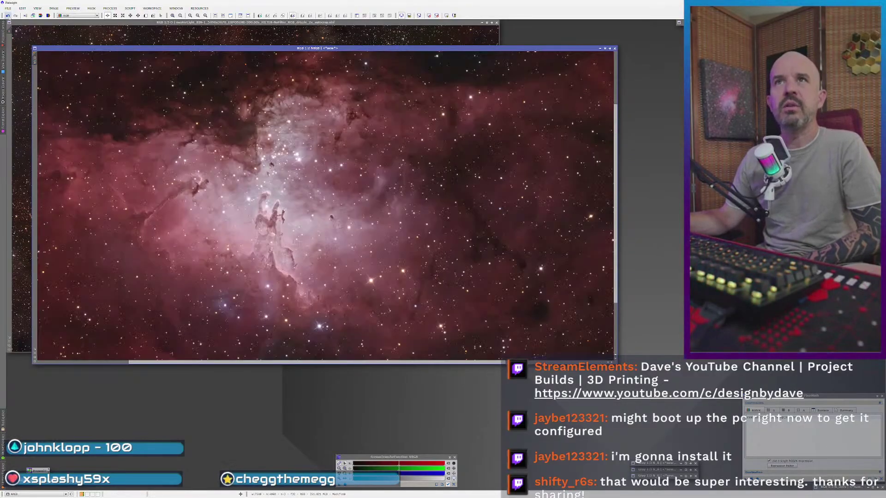
pyautogui.click(8, 16)
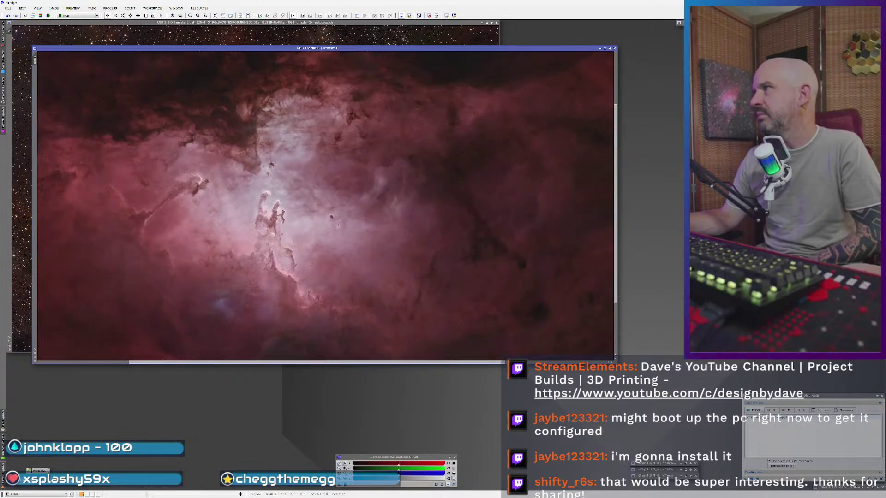
pyautogui.doubleClick(38, 471)
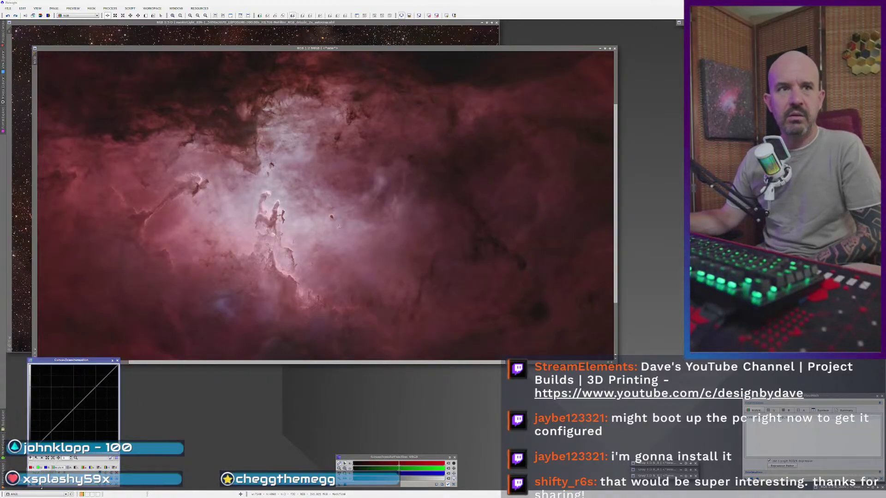
pyautogui.click(44, 484)
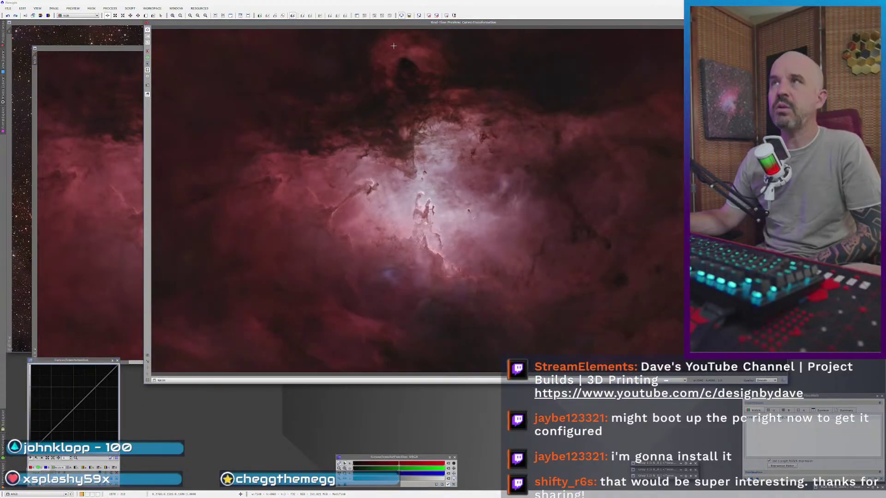
pyautogui.moveTo(399, 26); pyautogui.dragTo(279, 28)
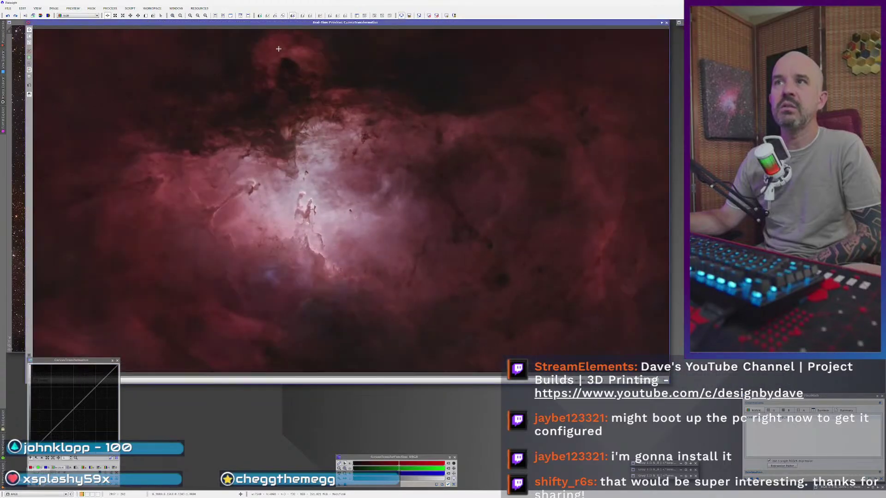
pyautogui.click(74, 409)
pyautogui.moveTo(74, 409); pyautogui.dragTo(62, 401)
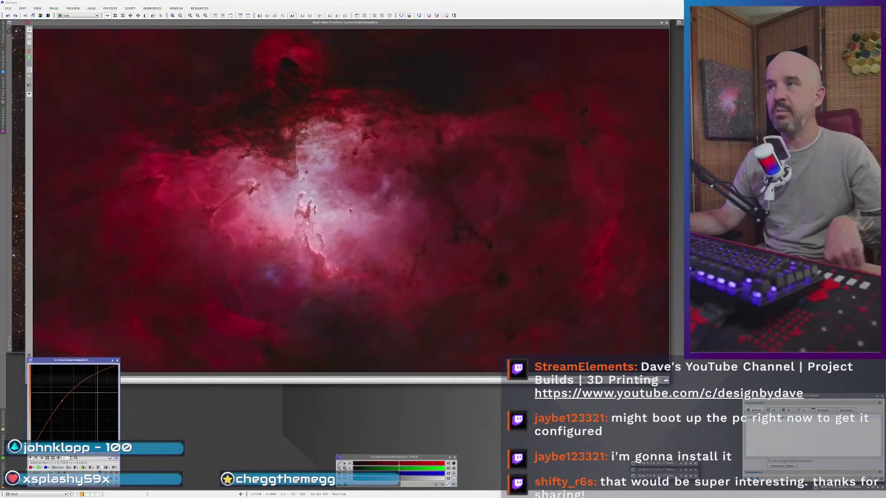
pyautogui.press('Delete')
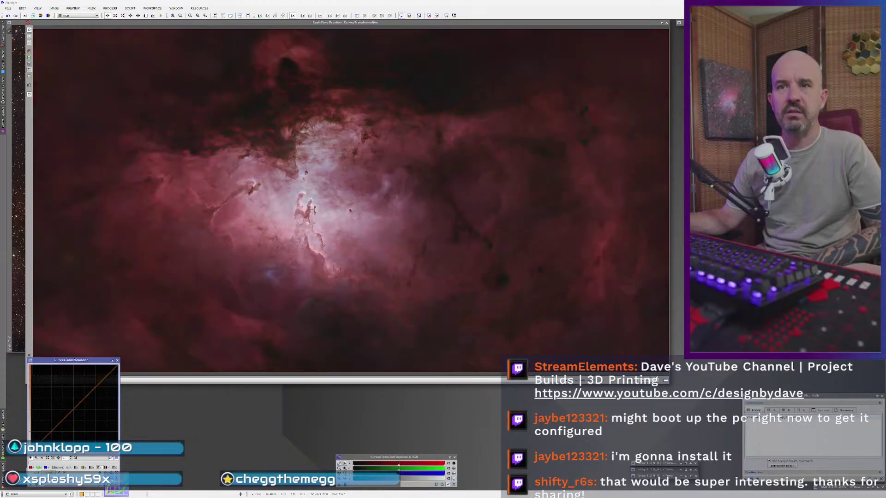
pyautogui.moveTo(67, 403); pyautogui.dragTo(64, 398)
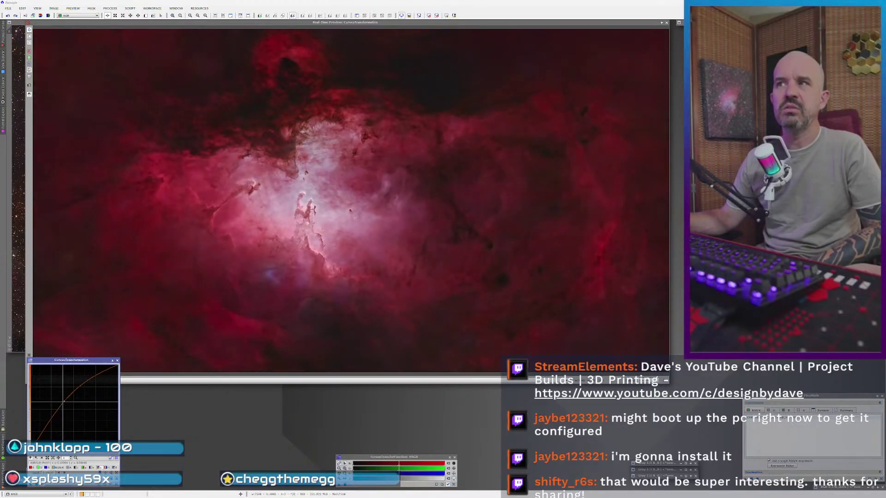
pyautogui.press('Delete')
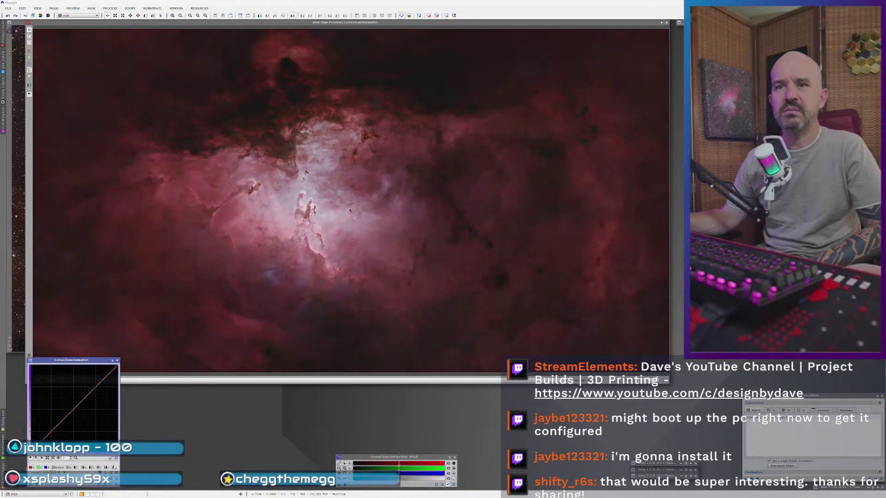
pyautogui.moveTo(73, 407); pyautogui.dragTo(66, 405)
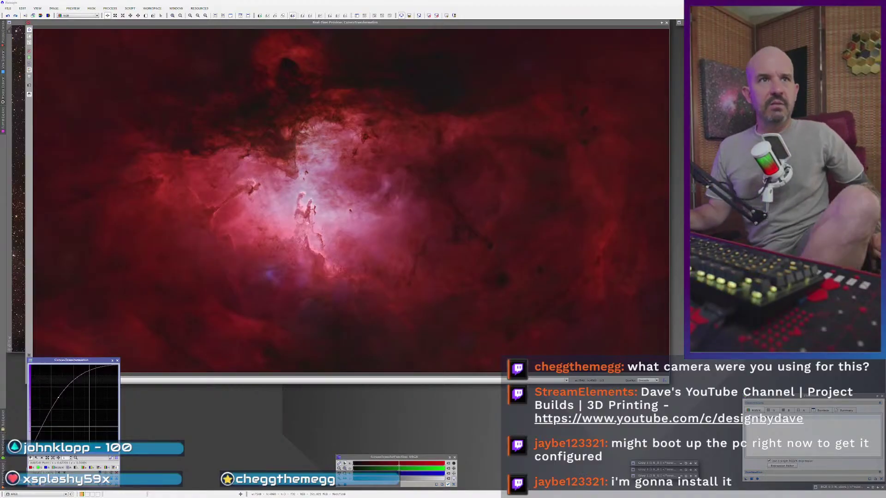
pyautogui.click(117, 485)
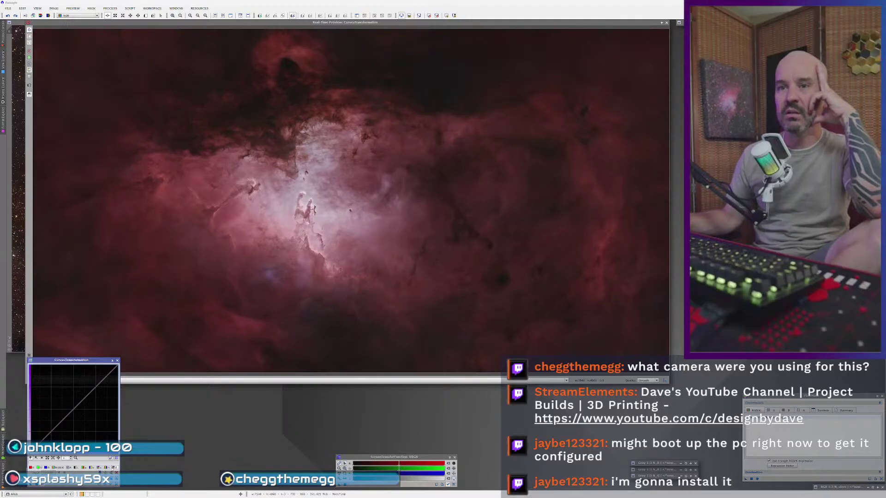
# - Apply a gentle upward saturation curve to the starless NRGB image and add its stars back with PixelMath
pyautogui.moveTo(74, 408); pyautogui.dragTo(71, 406)
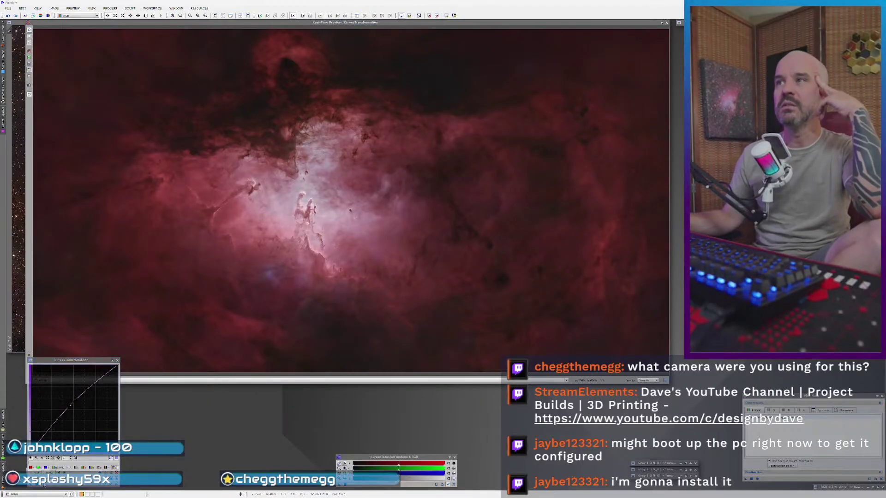
pyautogui.click(666, 22)
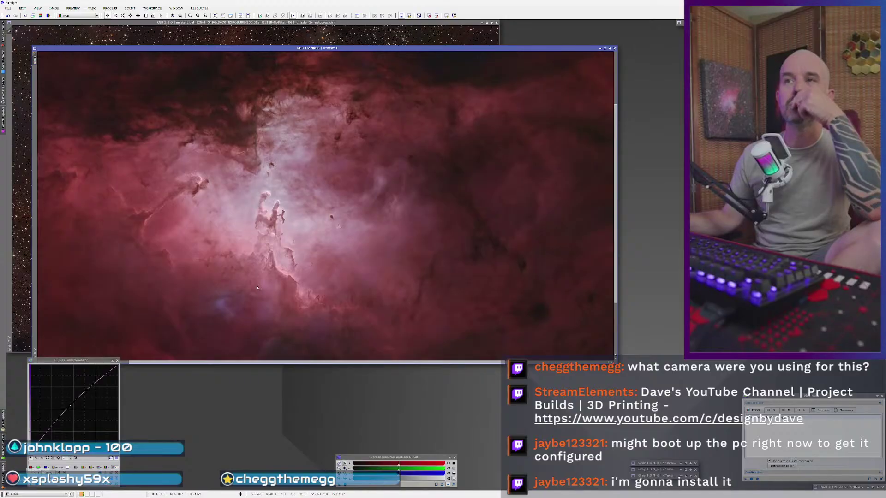
pyautogui.scroll(1, 257, 288)
pyautogui.scroll(-2, 257, 288)
pyautogui.scroll(1, 257, 288)
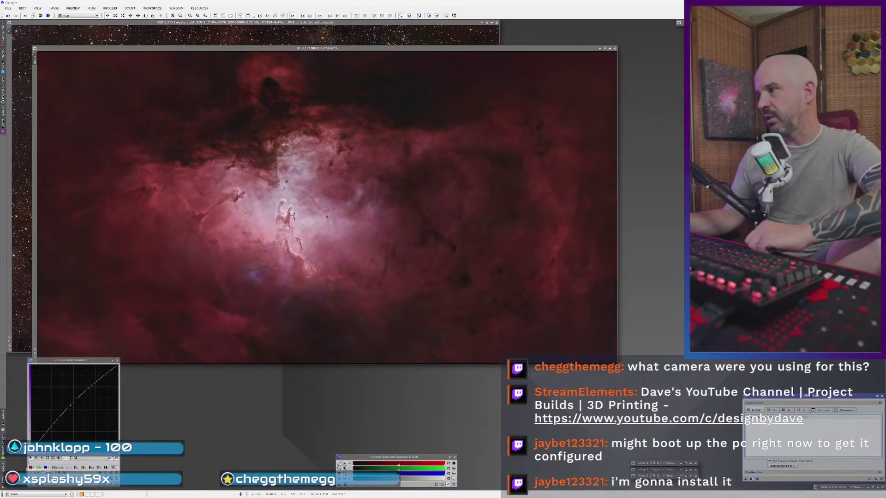
pyautogui.moveTo(746, 479); pyautogui.dragTo(447, 231)
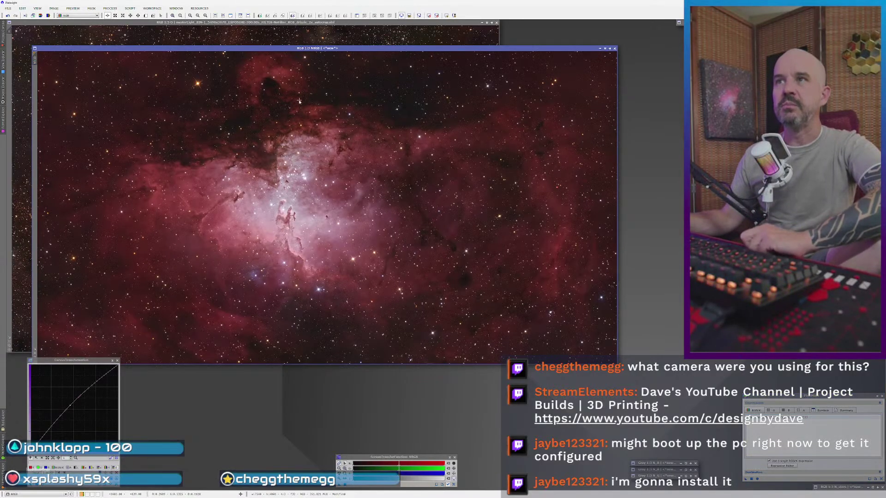
# - Undo the star addition on the wider-field Eagle Nebula image, apply the same saturation curve, and restore its stars
pyautogui.moveTo(298, 52); pyautogui.dragTo(765, 52)
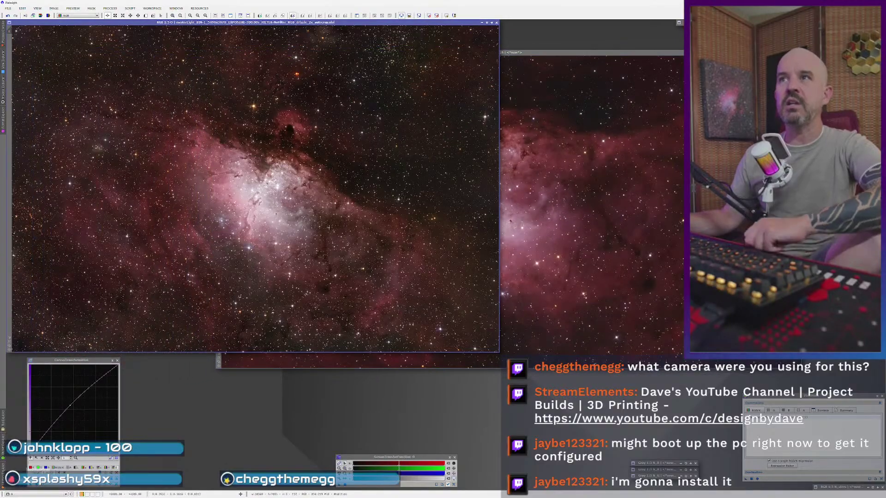
pyautogui.click(344, 234)
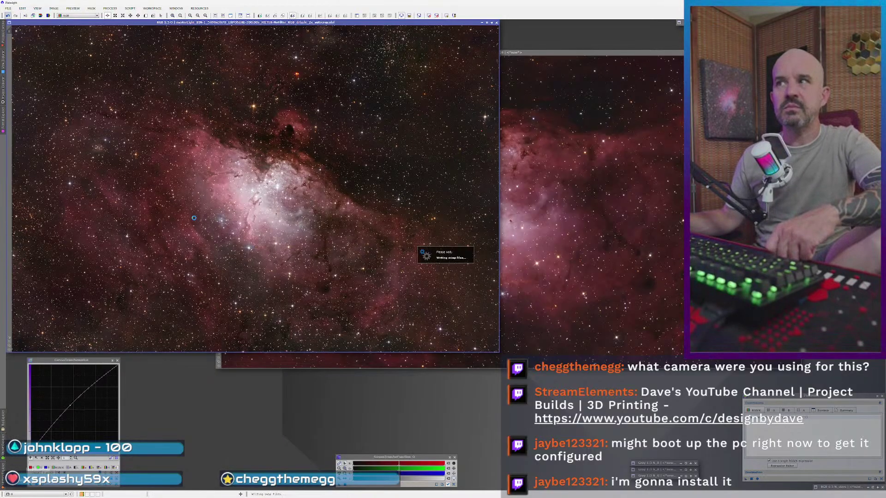
pyautogui.moveTo(71, 359); pyautogui.dragTo(91, 300)
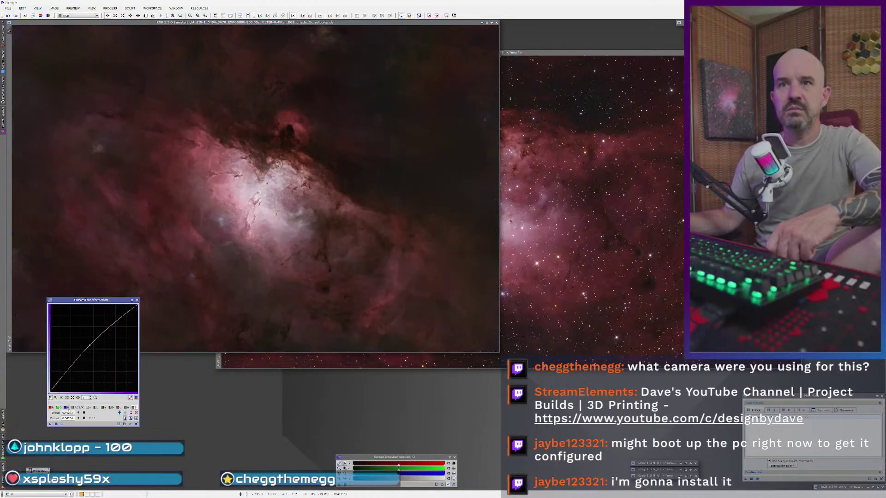
pyautogui.moveTo(199, 302); pyautogui.dragTo(207, 301)
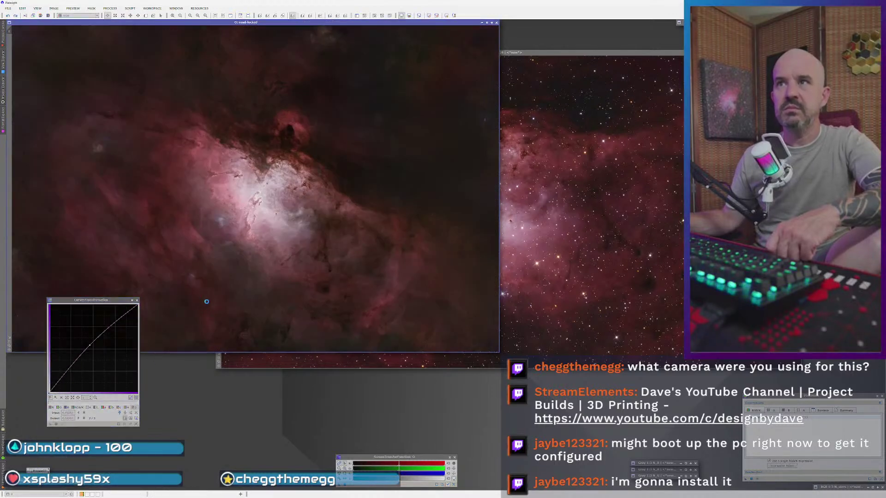
pyautogui.moveTo(37, 471); pyautogui.dragTo(119, 402)
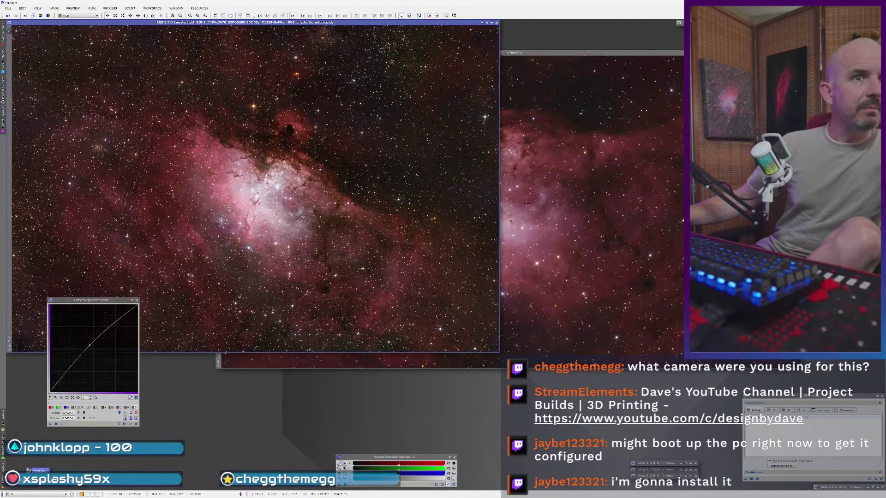
# - Alternate between the NRGB and wider-field Eagle Nebula images to compare their colour, with the curves window cleared away
pyautogui.click(594, 237)
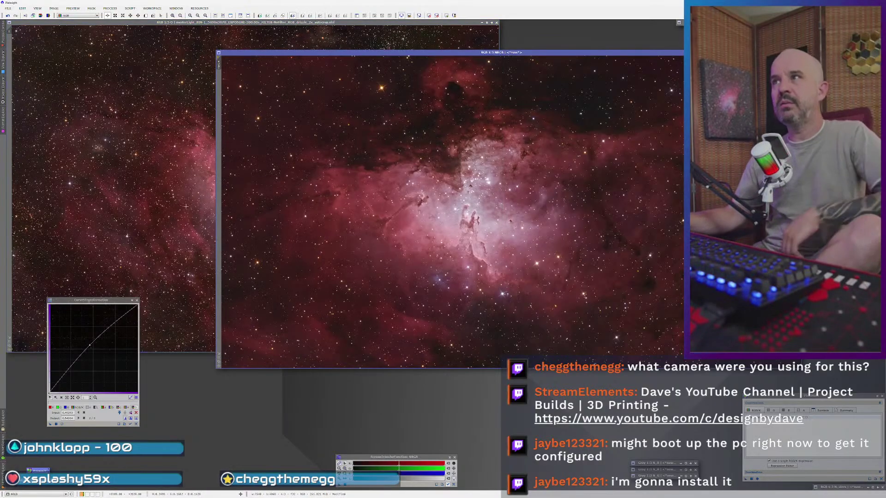
pyautogui.click(183, 211)
pyautogui.moveTo(110, 302); pyautogui.dragTo(103, 354)
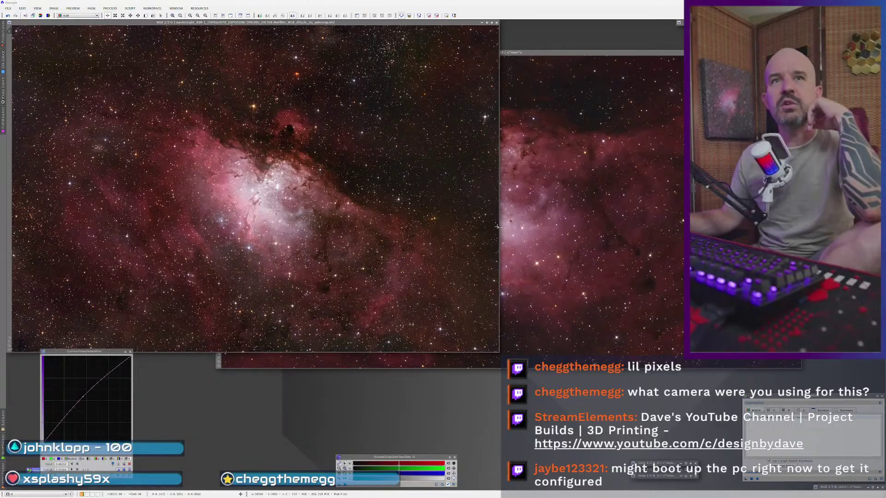
pyautogui.click(558, 256)
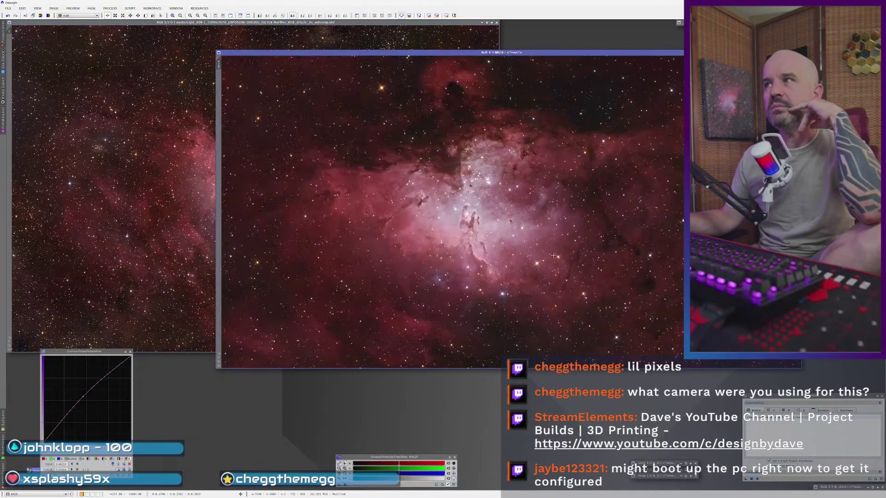
pyautogui.click(163, 302)
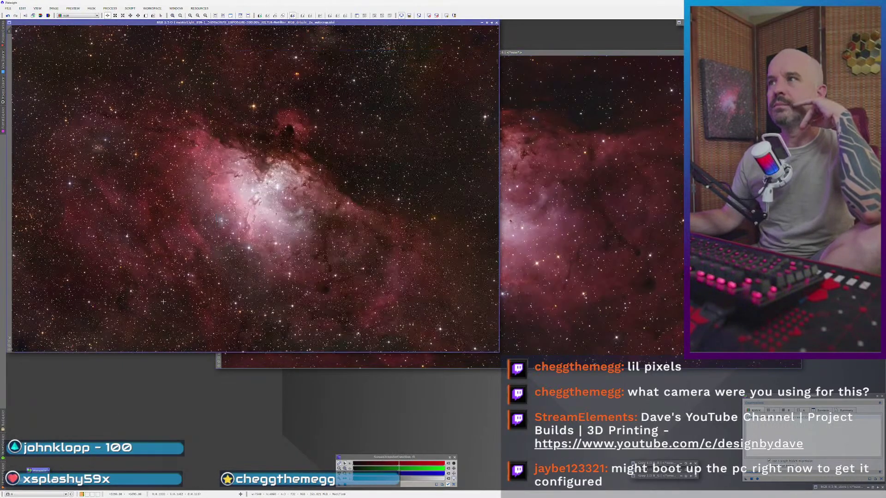
pyautogui.click(577, 214)
pyautogui.moveTo(613, 51); pyautogui.dragTo(638, 30)
pyautogui.click(164, 251)
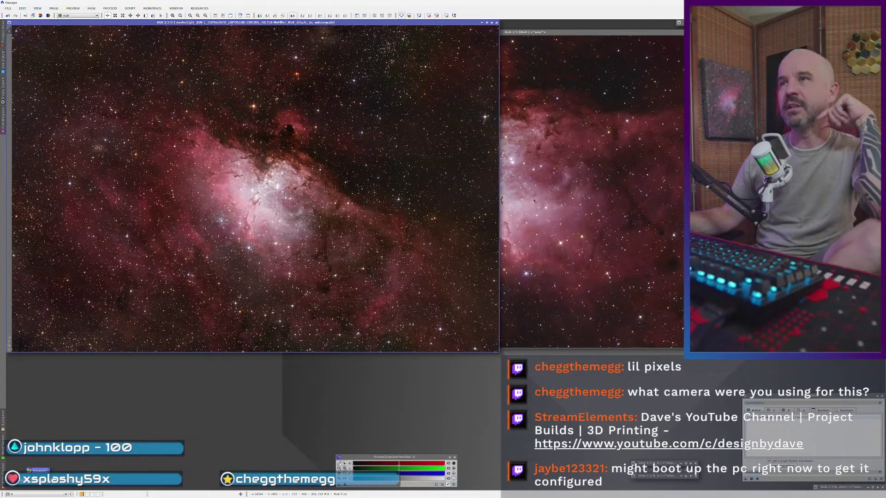
pyautogui.click(530, 168)
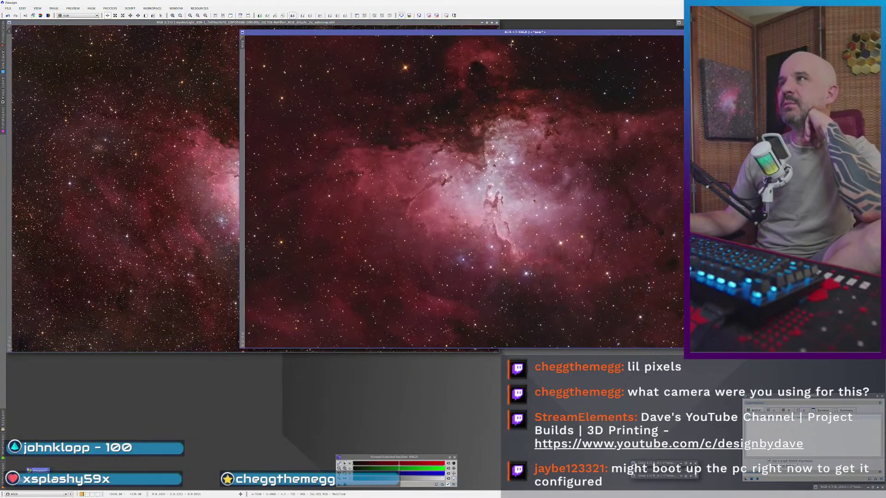
# - Open the earlier M16 JPG, offset it from the NRGB image, and alternate between the two to compare their colour
pyautogui.moveTo(352, 33); pyautogui.dragTo(133, 29)
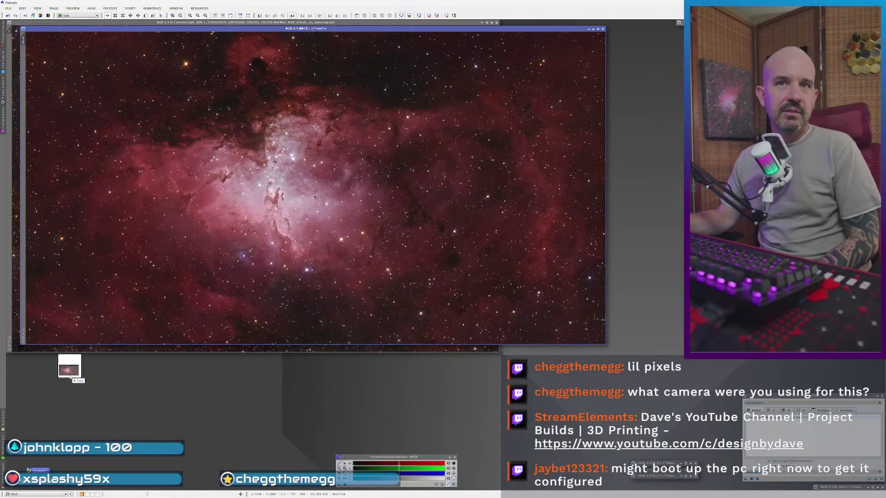
pyautogui.moveTo(579, 46); pyautogui.dragTo(376, 82)
pyautogui.moveTo(251, 29); pyautogui.dragTo(284, 30)
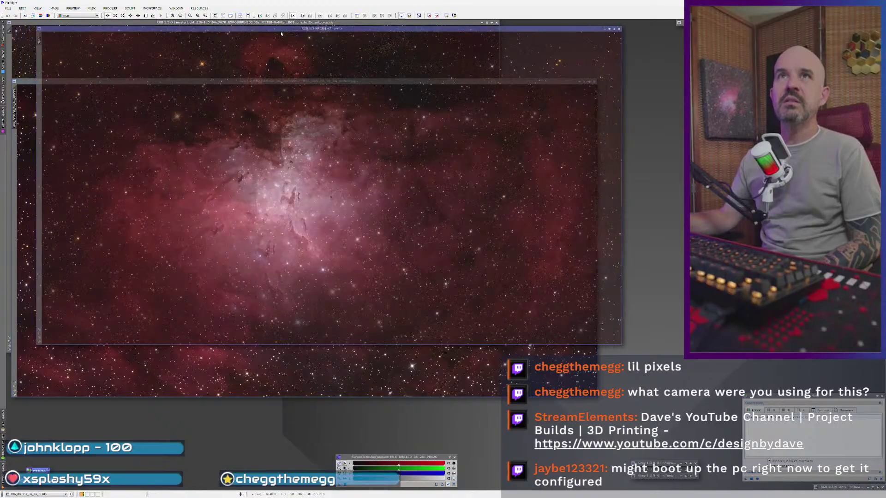
pyautogui.click(506, 350)
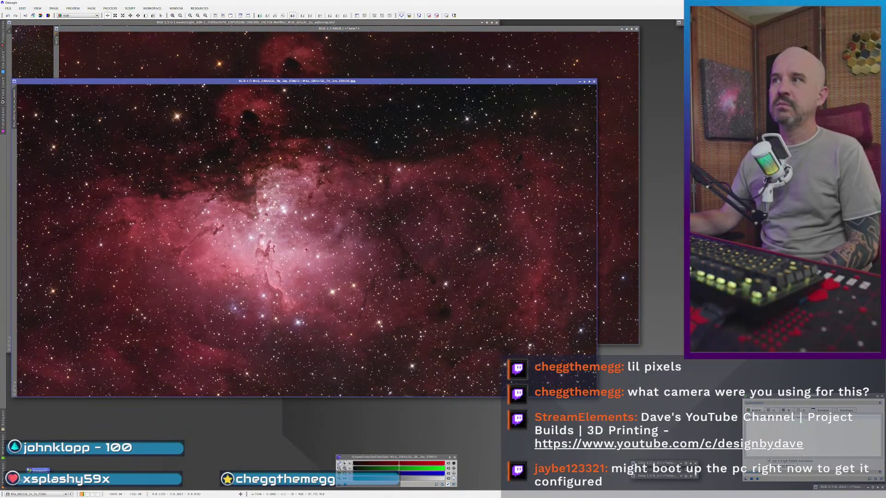
pyautogui.click(492, 59)
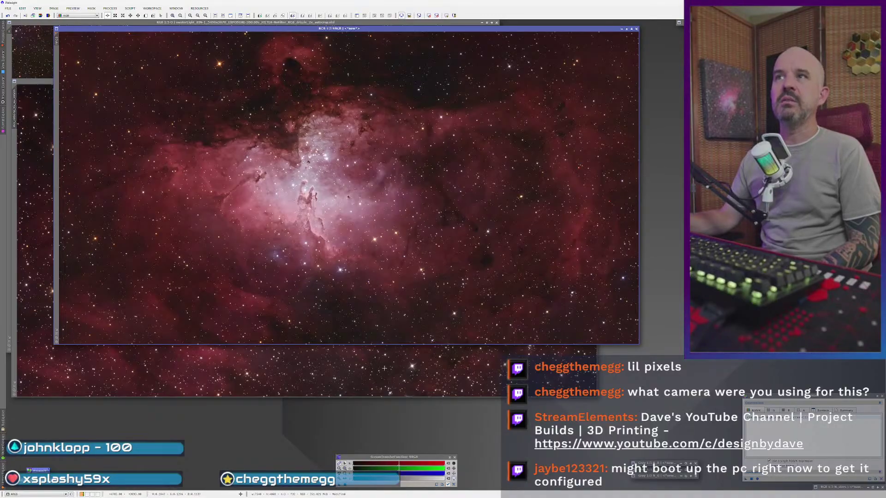
pyautogui.click(384, 368)
pyautogui.click(323, 57)
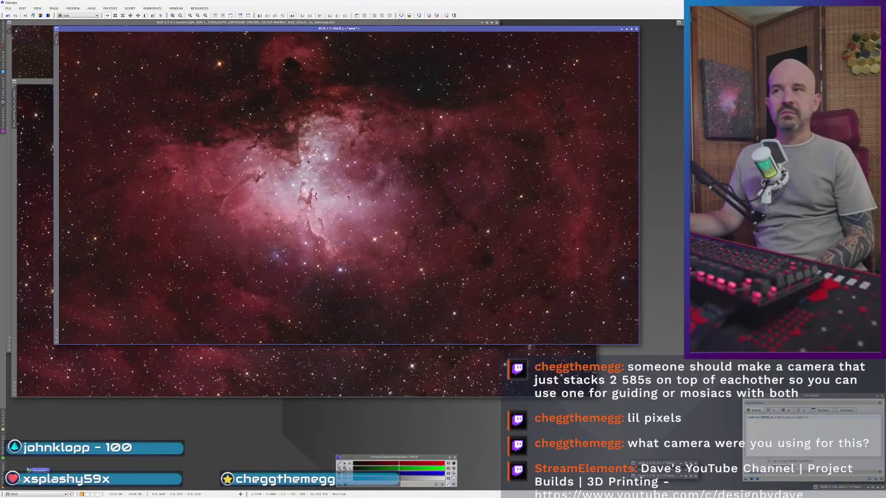
# - Continue alternating the NRGB image and the earlier M16 JPG to judge their nebula colour, finishing with the JPG cleared away
pyautogui.click(452, 365)
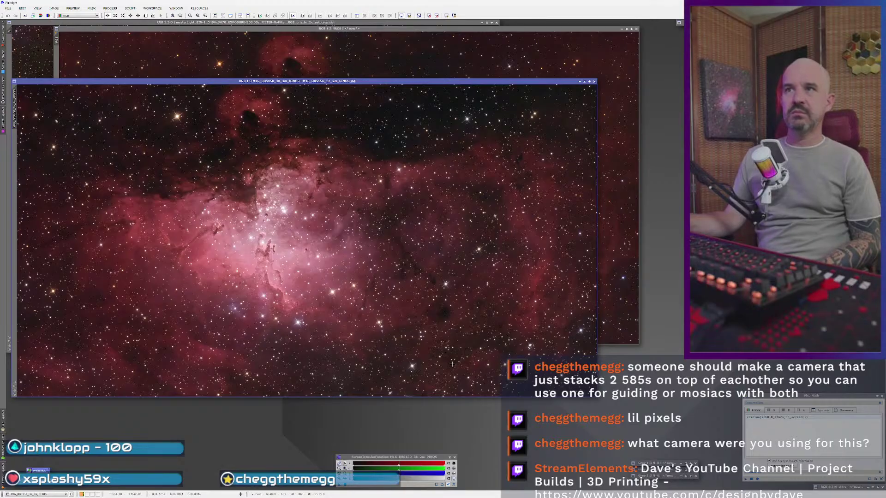
pyautogui.click(279, 53)
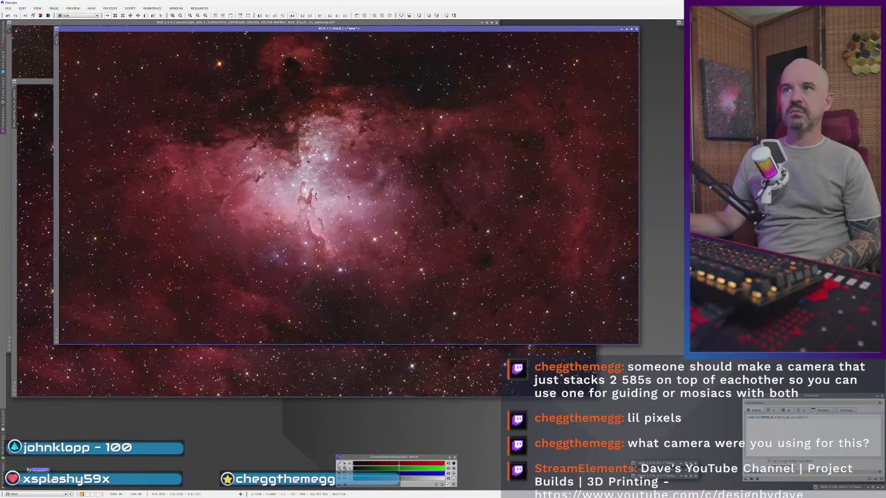
pyautogui.click(410, 375)
pyautogui.click(279, 52)
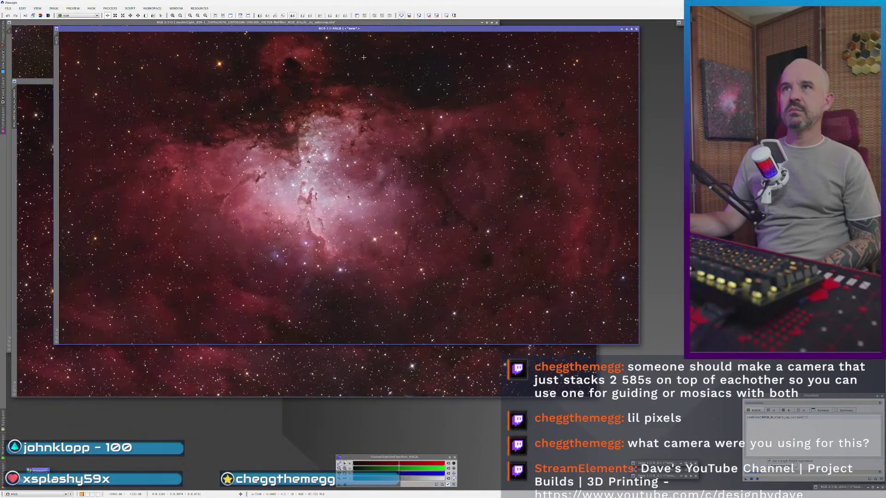
pyautogui.click(453, 346)
pyautogui.click(280, 67)
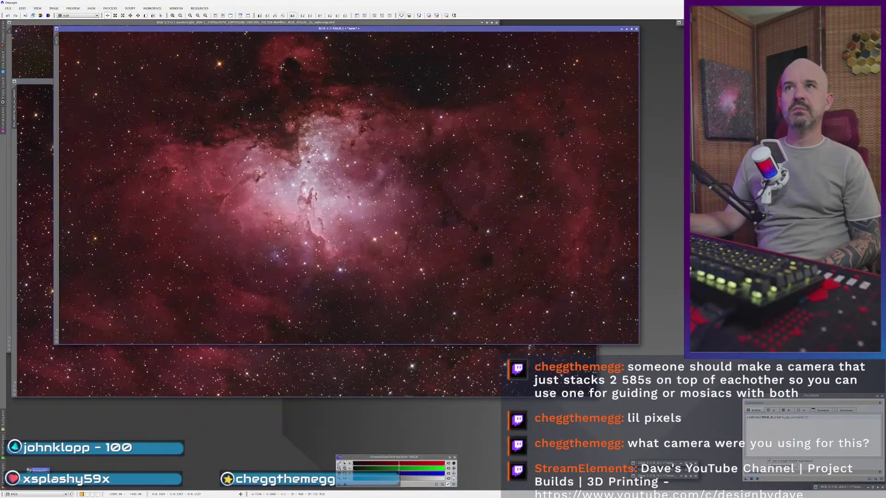
pyautogui.click(373, 360)
pyautogui.click(279, 60)
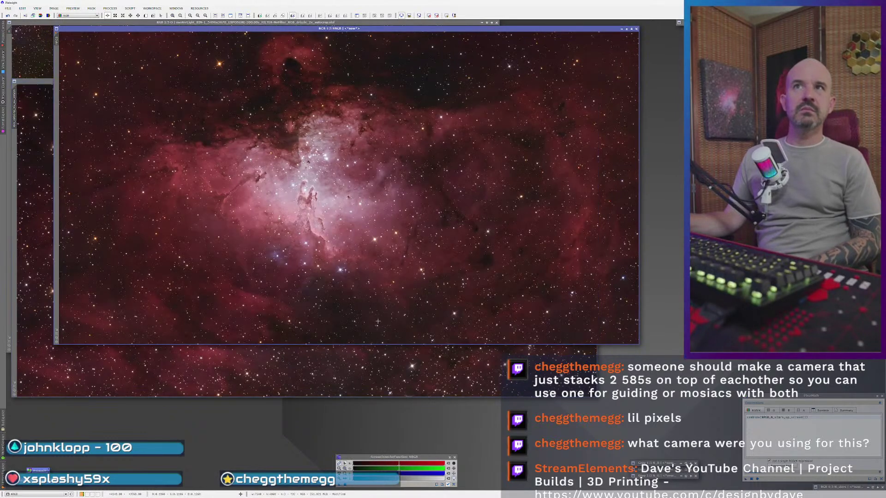
pyautogui.click(427, 369)
pyautogui.click(318, 38)
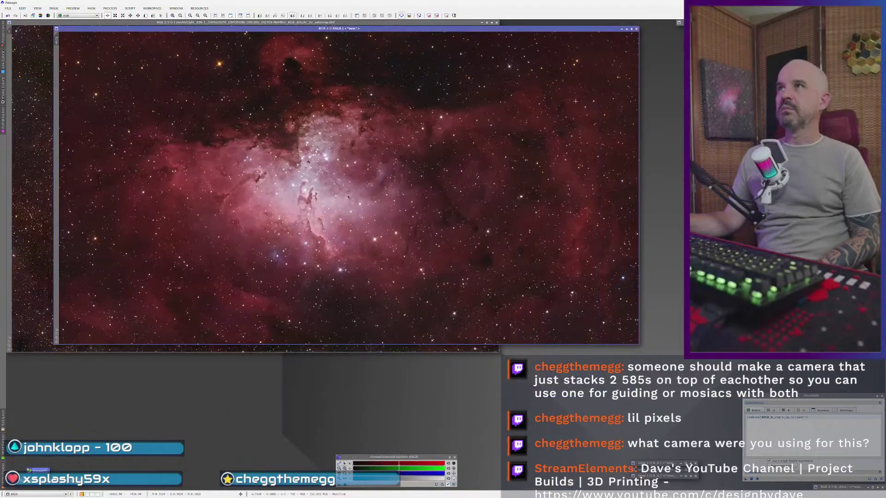
# - Place the NRGB and wide-field images side by side and zoom both into the Pillars of Creation to compare detail
pyautogui.moveTo(318, 29); pyautogui.dragTo(392, 75)
pyautogui.click(368, 64)
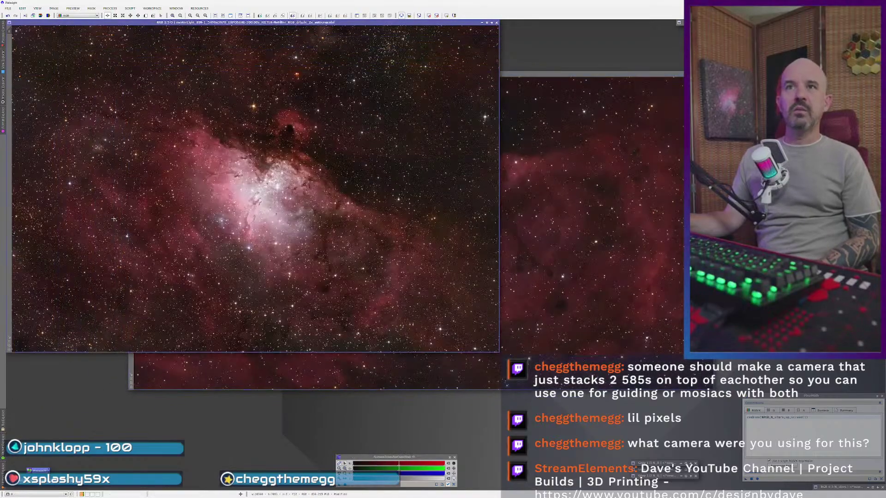
pyautogui.scroll(3, 253, 238)
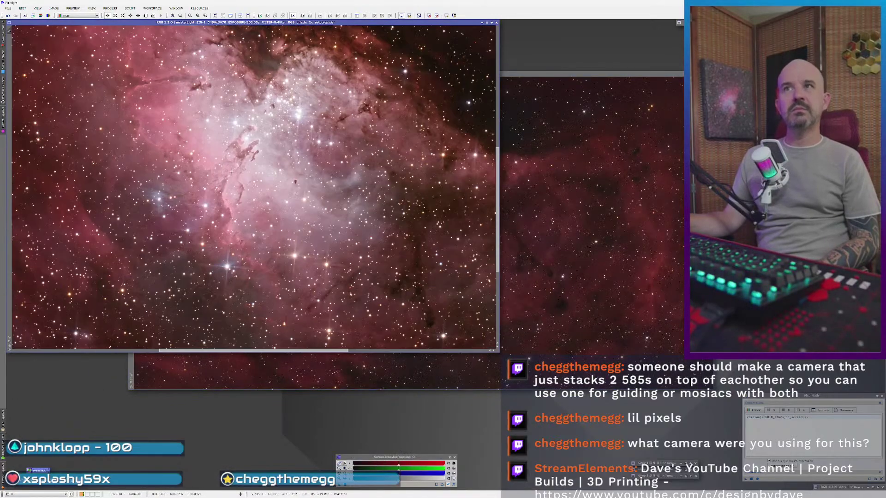
pyautogui.scroll(1, 221, 140)
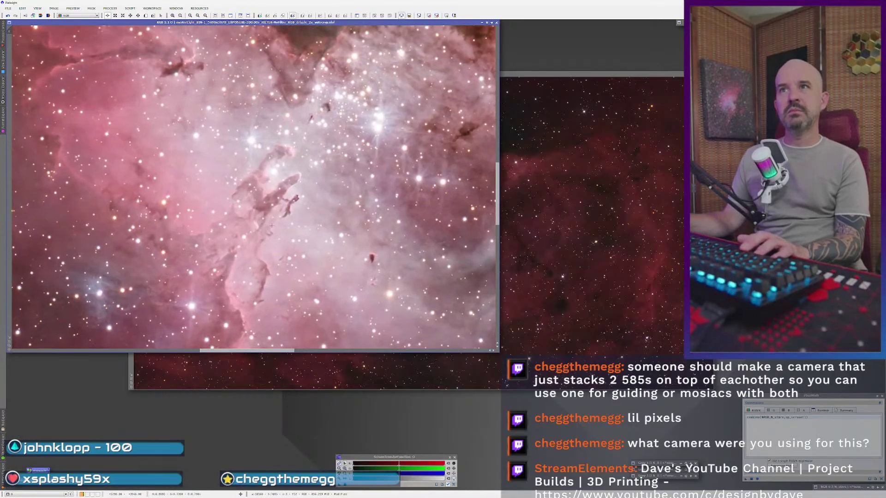
pyautogui.click(483, 263)
pyautogui.scroll(3, 375, 236)
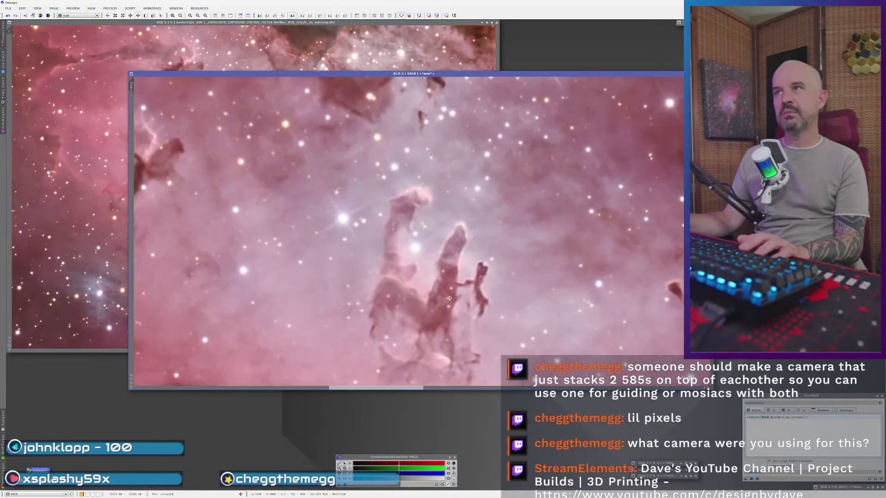
pyautogui.click(77, 231)
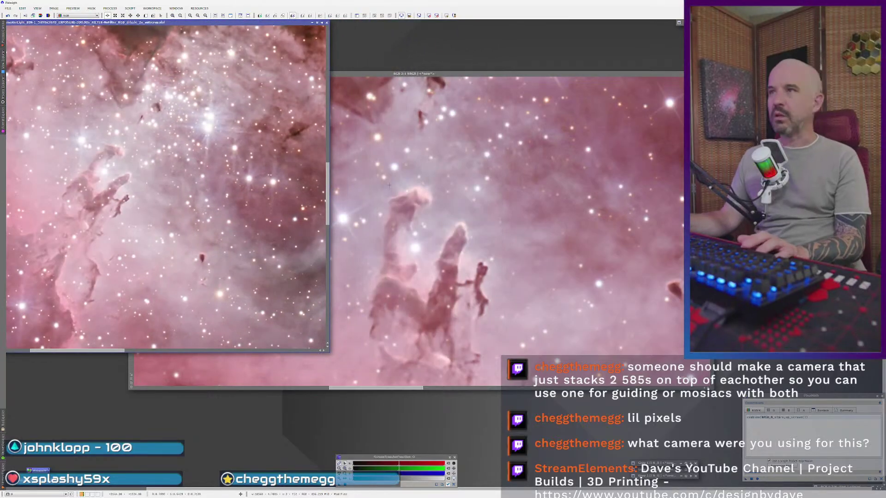
pyautogui.scroll(2, 97, 201)
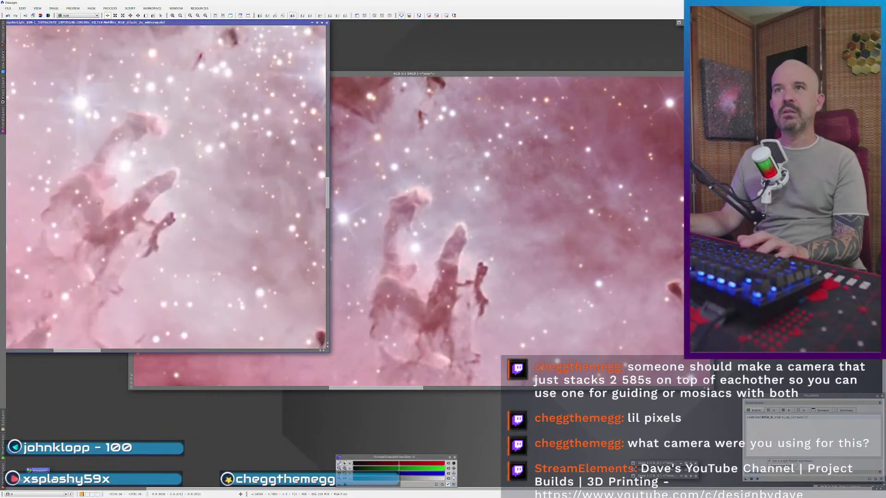
pyautogui.hotkey('ctrl', 'Tab')
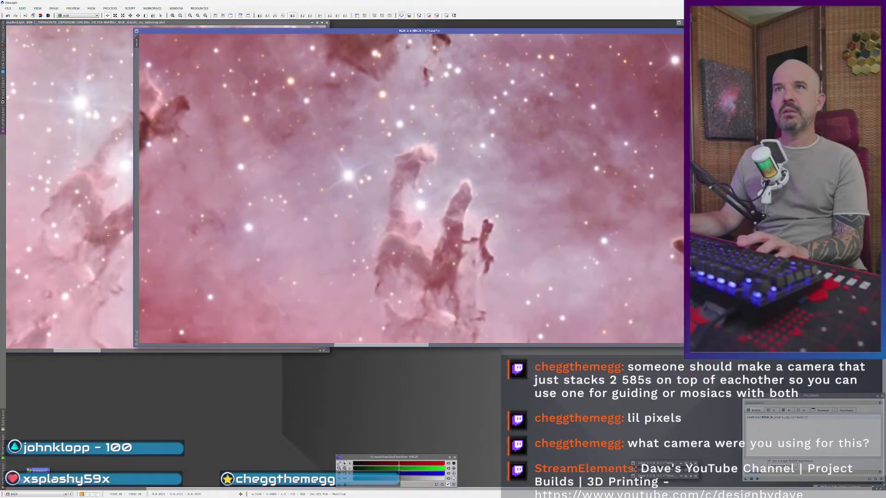
pyautogui.click(125, 240)
pyautogui.scroll(3, 125, 240)
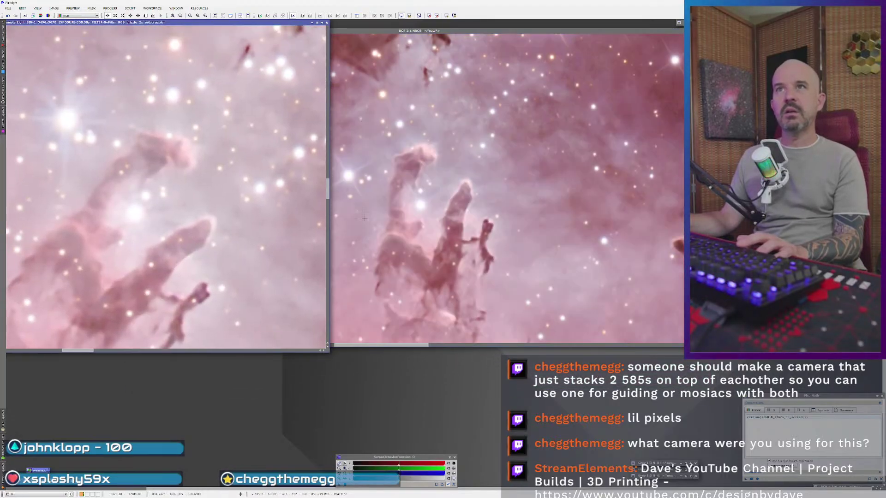
pyautogui.click(421, 225)
pyautogui.click(128, 224)
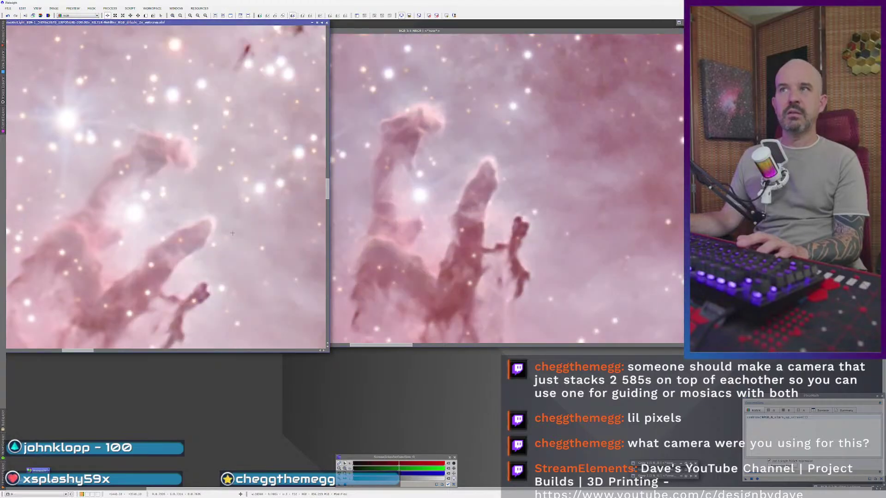
pyautogui.scroll(-2, 231, 207)
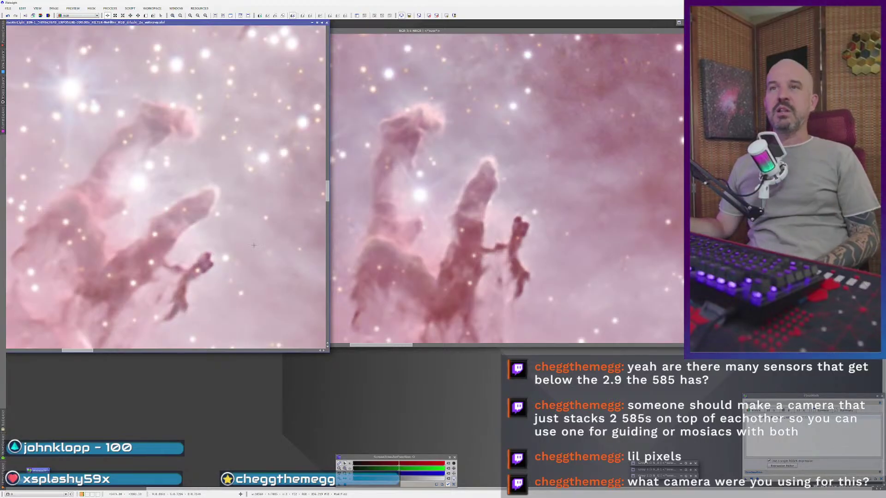
# - Compare the base of the pillars in both images, then return both to a wider view of the nebula
pyautogui.moveTo(236, 299); pyautogui.dragTo(198, 194)
pyautogui.scroll(2, 485, 153)
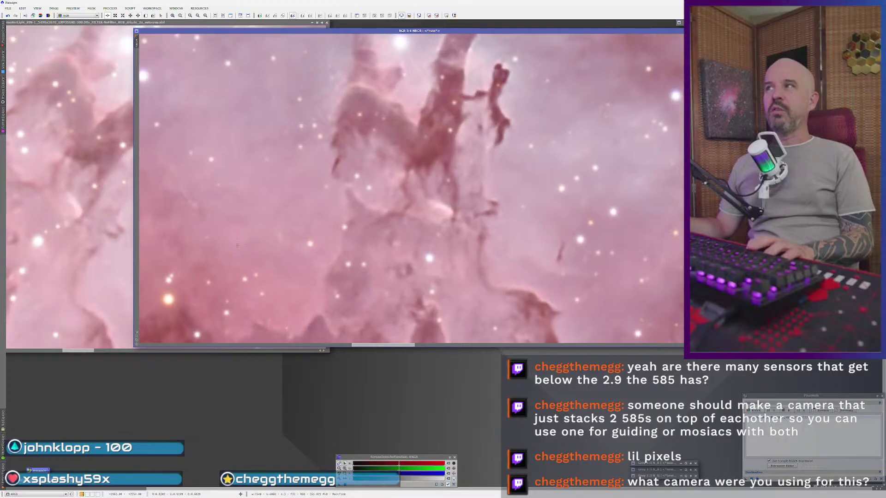
pyautogui.click(98, 260)
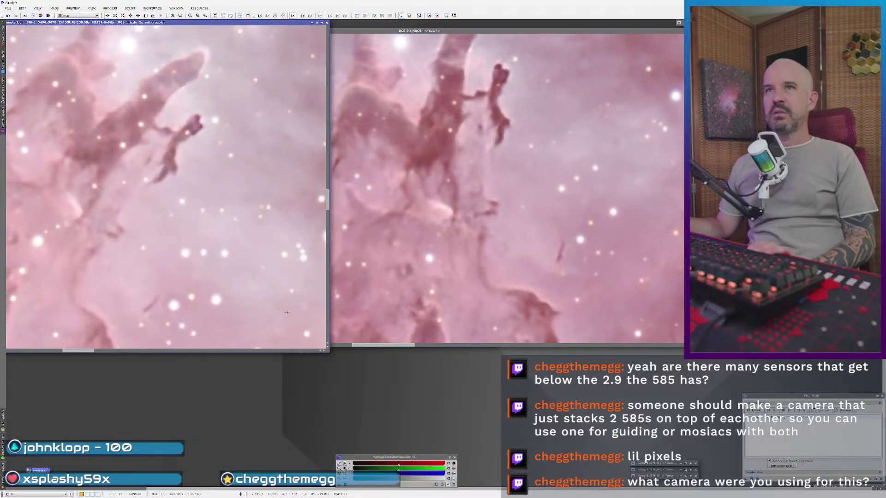
pyautogui.click(558, 262)
pyautogui.scroll(-5, 558, 263)
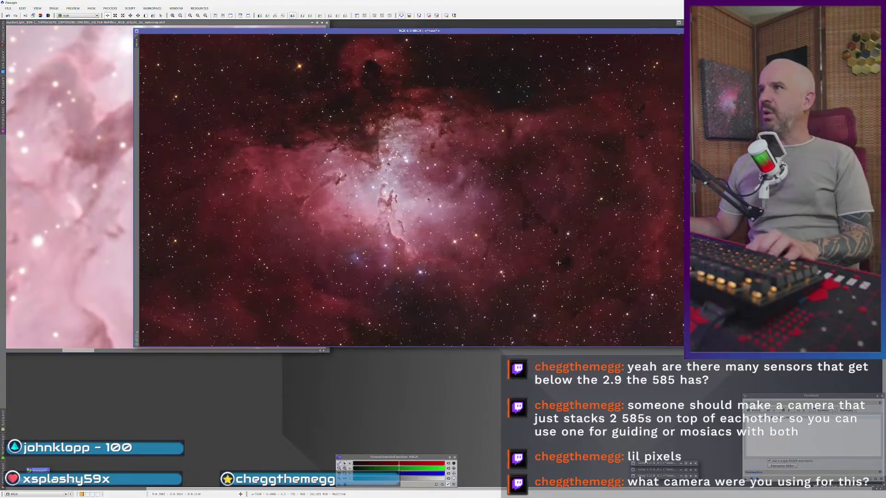
pyautogui.click(100, 245)
pyautogui.scroll(-5, 100, 244)
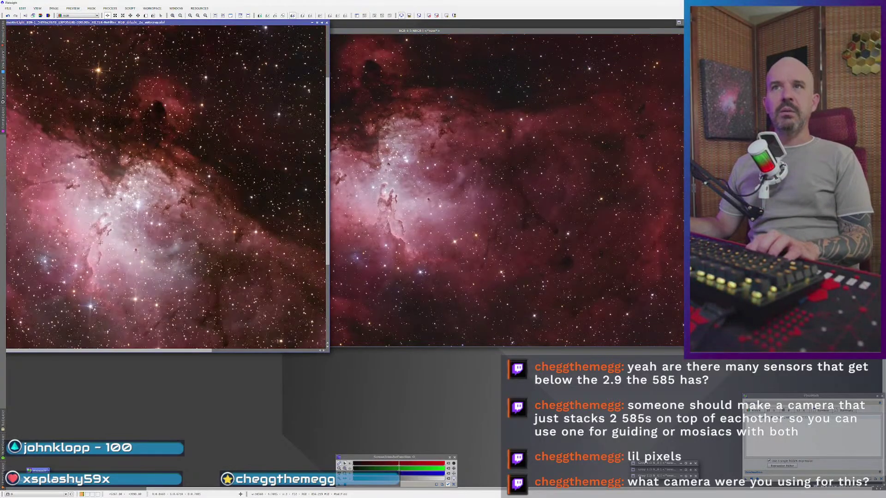
pyautogui.scroll(1, 100, 245)
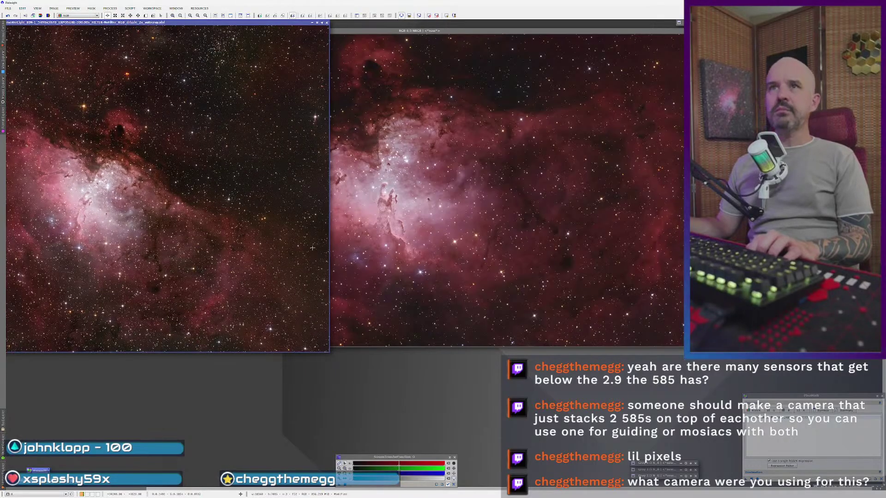
# - Zoom both images into the bright star cluster above the pillars and compare the stars
pyautogui.scroll(4, 219, 250)
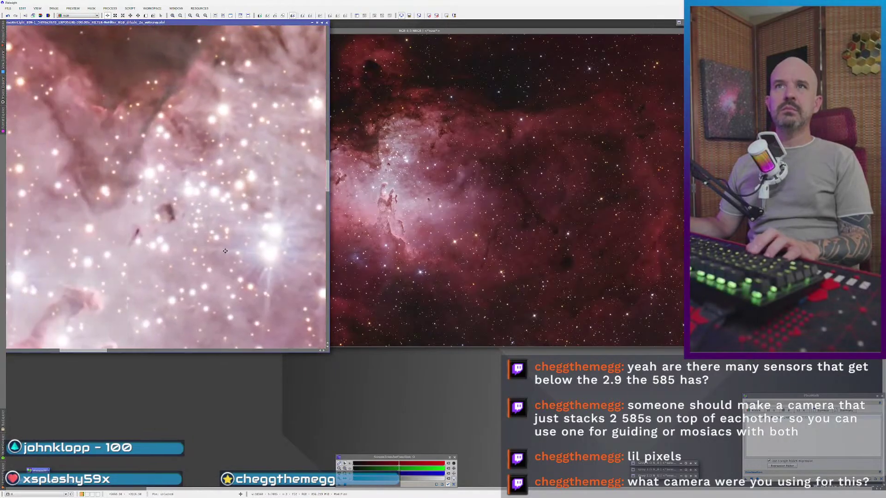
pyautogui.click(358, 164)
pyautogui.scroll(3, 358, 164)
pyautogui.moveTo(358, 165); pyautogui.dragTo(437, 295)
pyautogui.click(101, 235)
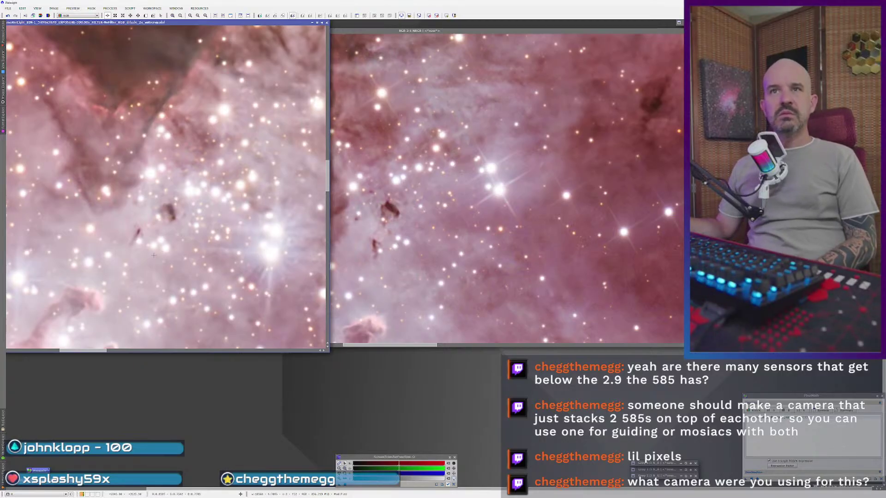
# - Return both images to full view and alternate between them to compare their overall framing and colour
pyautogui.scroll(-4, 87, 290)
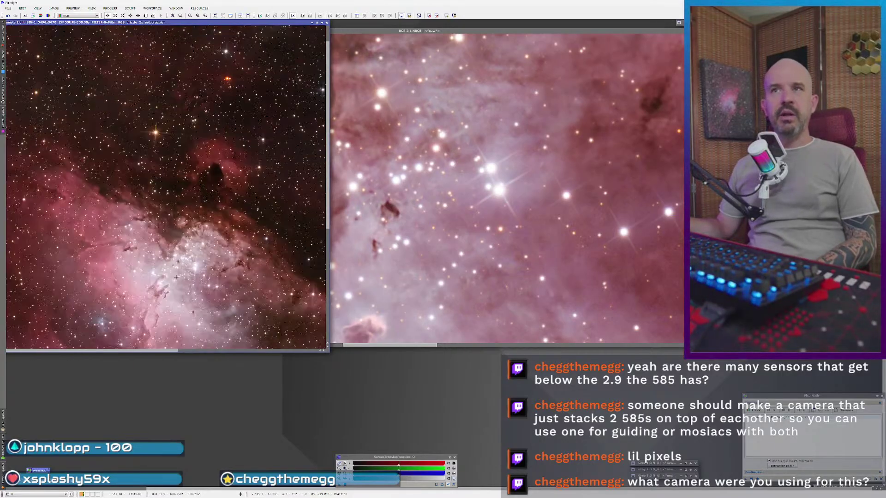
pyautogui.scroll(-1, 175, 279)
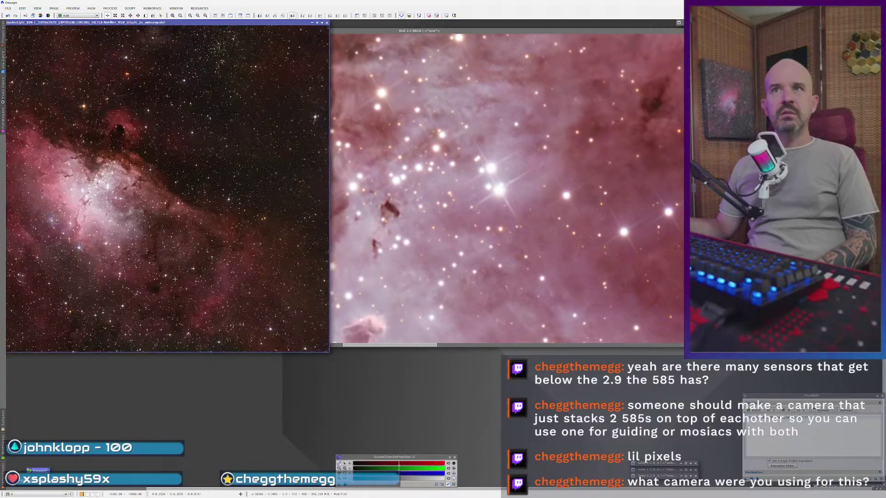
pyautogui.scroll(-3, 459, 222)
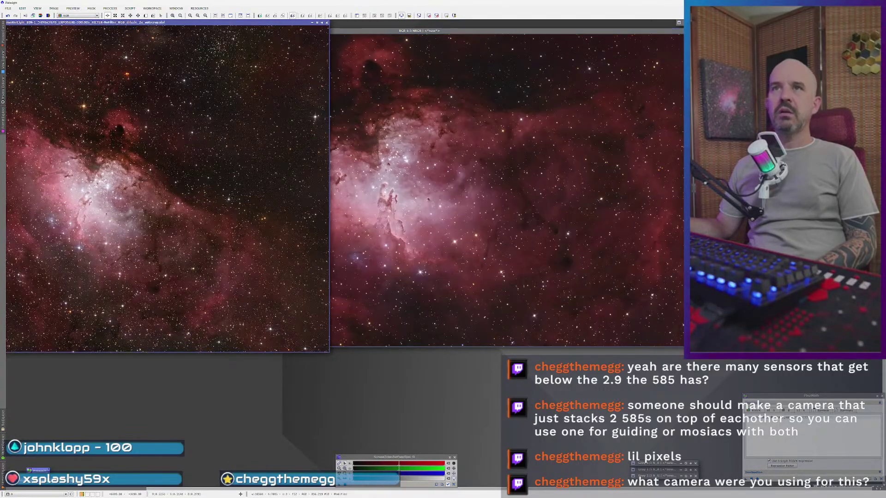
pyautogui.scroll(1, 292, 29)
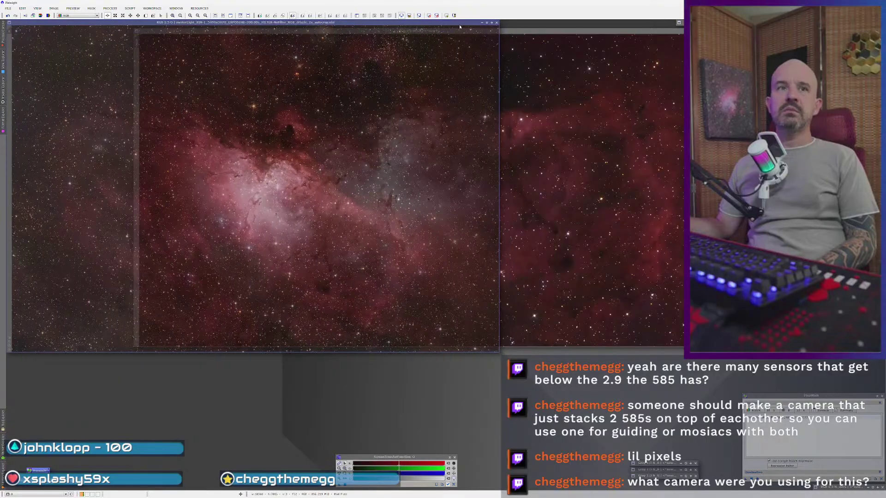
pyautogui.scroll(1, 552, 35)
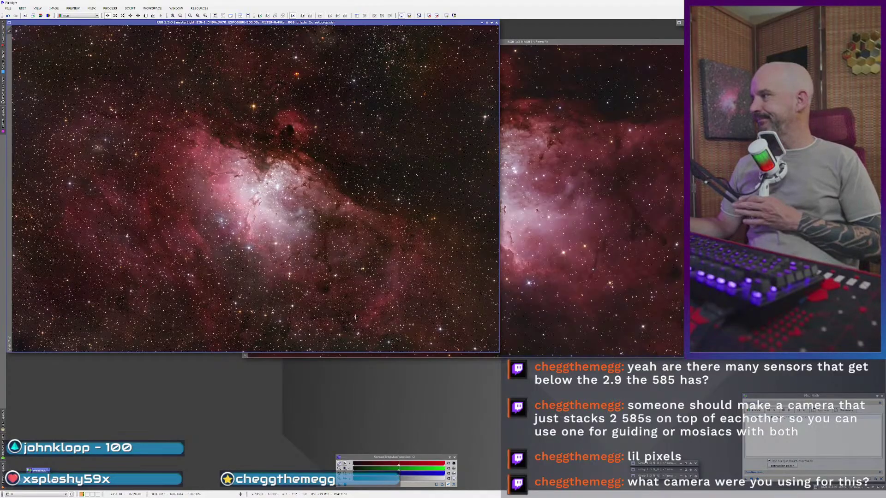
pyautogui.click(623, 201)
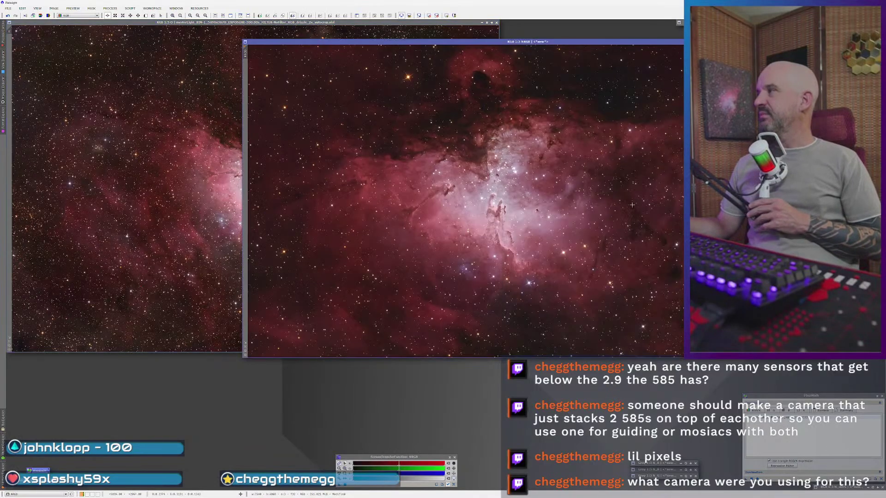
pyautogui.moveTo(554, 41); pyautogui.dragTo(448, 46)
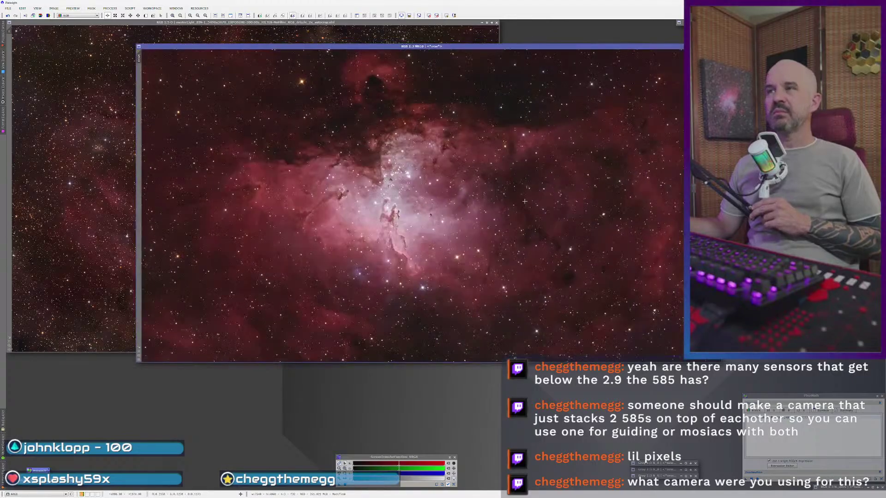
pyautogui.hotkey('ctrl', 'Tab')
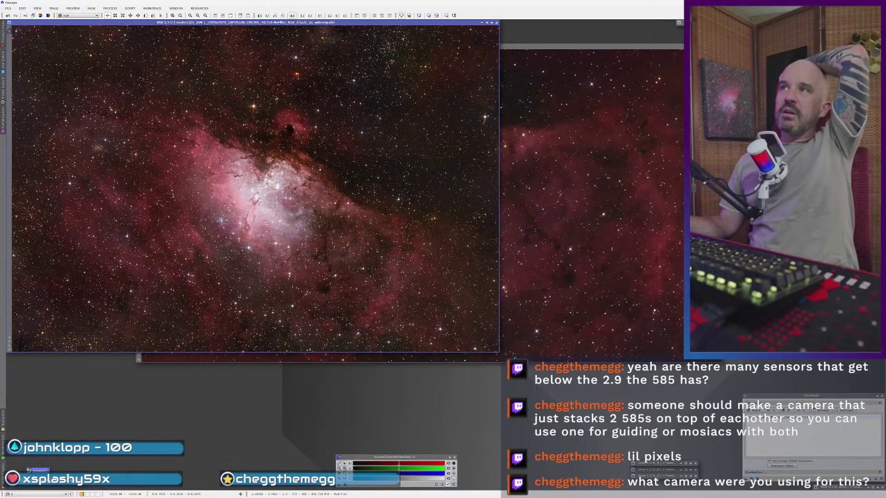
pyautogui.click(567, 53)
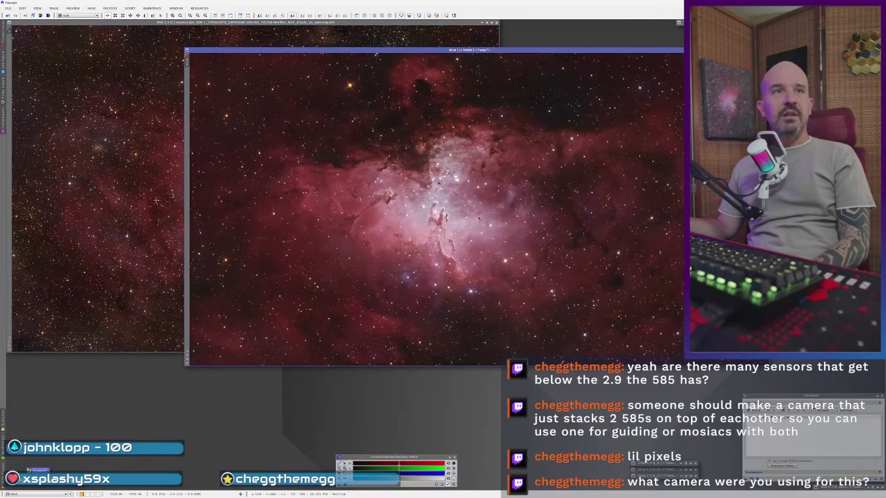
pyautogui.click(156, 201)
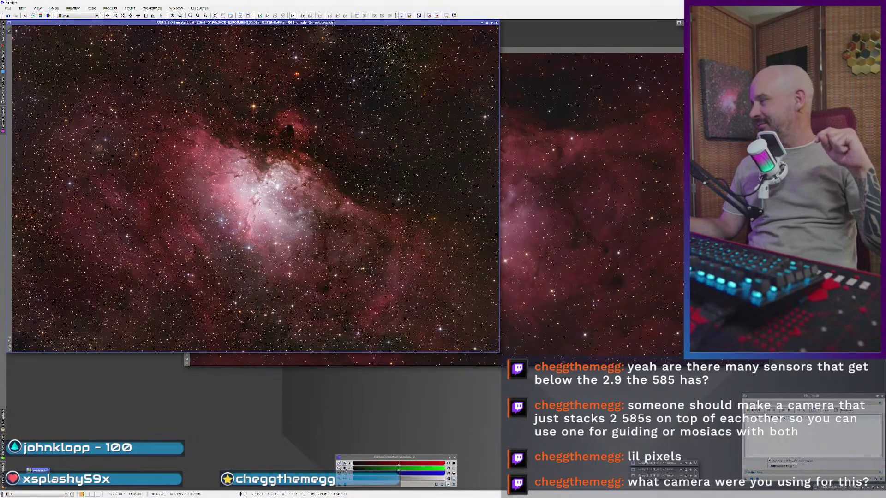
# - Start saving the wide-field Eagle Nebula image to the astro pictures folder on Google Drive in JPEG format
pyautogui.click(8, 8)
pyautogui.click(18, 51)
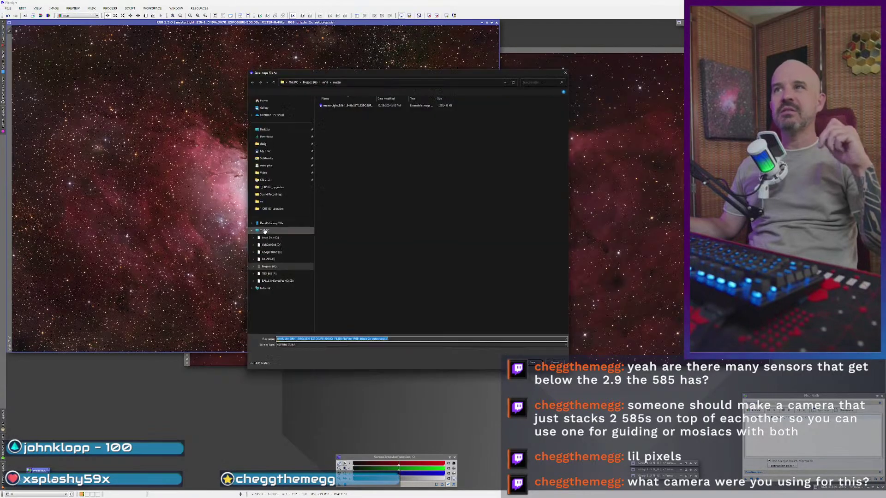
pyautogui.click(262, 165)
pyautogui.click(329, 348)
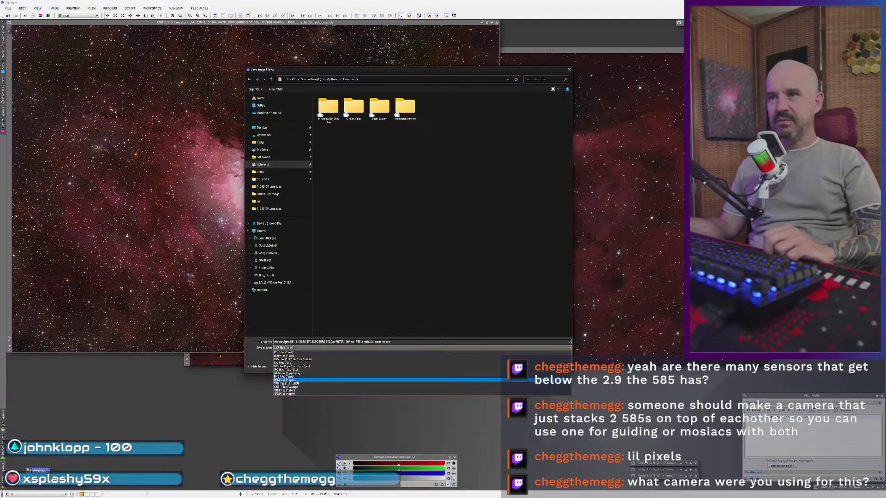
pyautogui.click(288, 373)
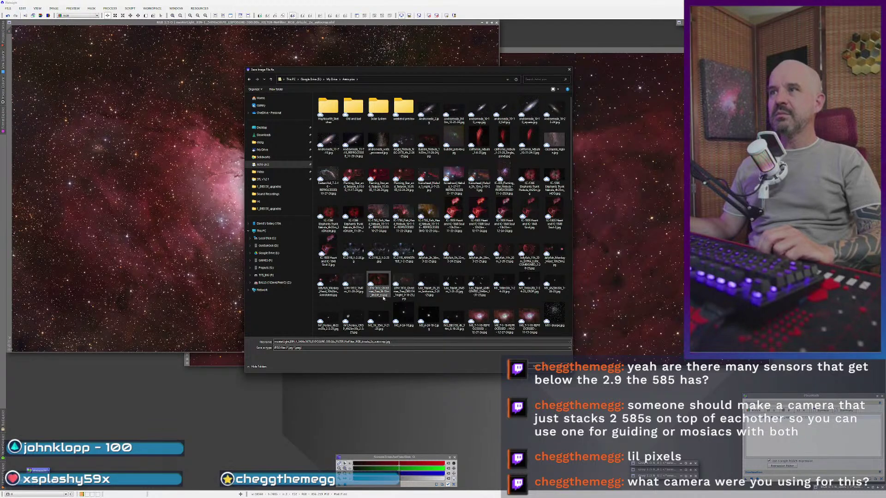
# - Reuse the name of an existing reprocessed M16 Eagle Nebula JPEG and set its reprocessing date to 5-28-25
pyautogui.scroll(-2, 382, 297)
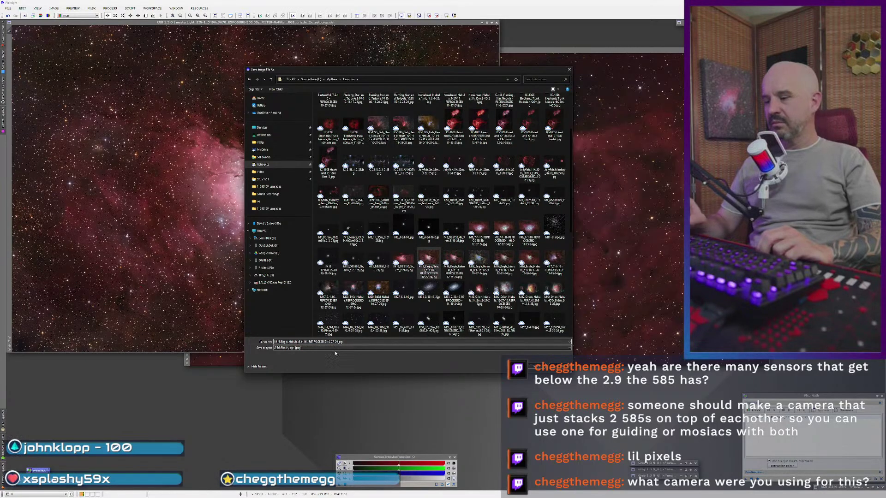
pyautogui.press('BackSpace')
pyautogui.press('BackSpace')
pyautogui.press('BackSpace')
pyautogui.press('BackSpace')
pyautogui.press('BackSpace')
pyautogui.press('BackSpace')
pyautogui.press('BackSpace')
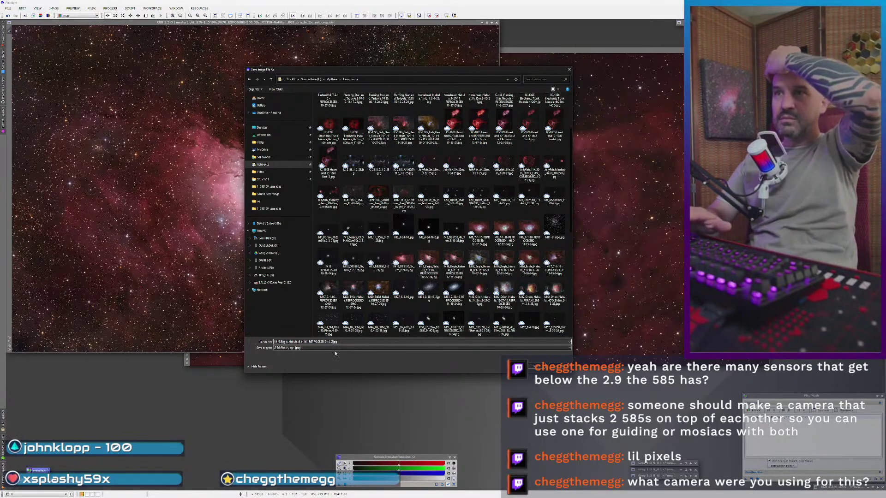
pyautogui.press('BackSpace')
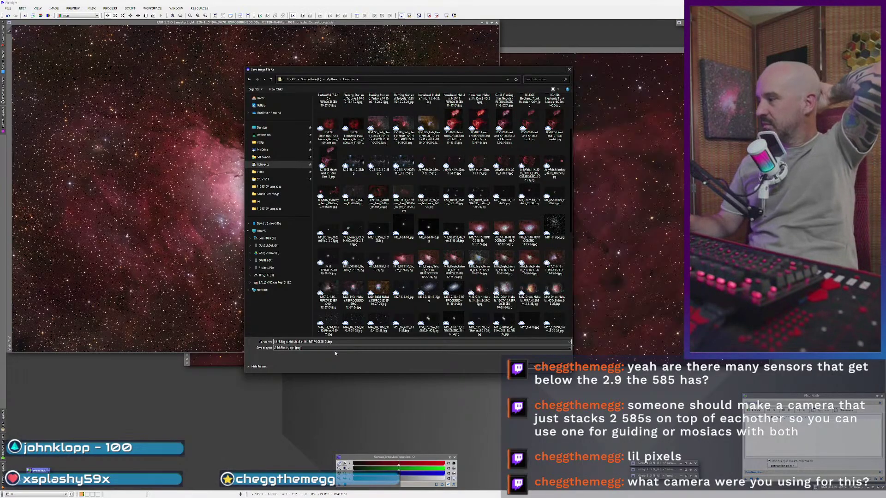
pyautogui.write('5-28-25')
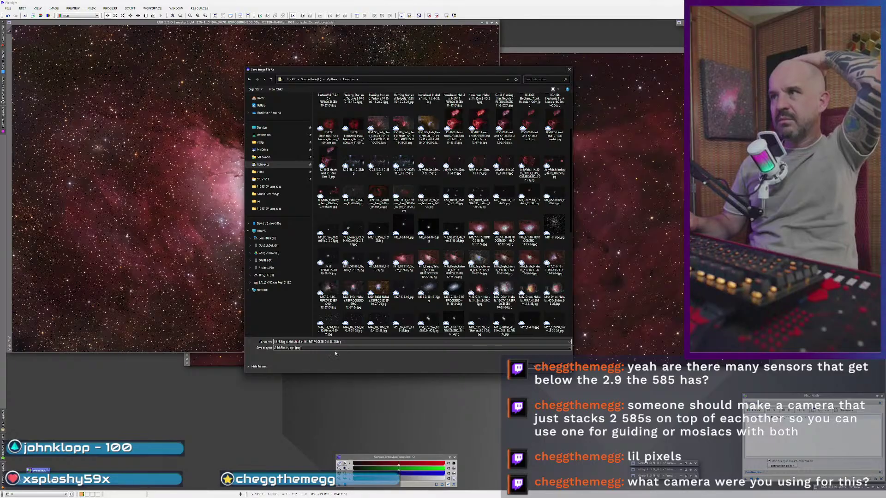
# - Write the wide-field JPEG, accepting the reduced numerical accuracy, the compression options and the lossy format
pyautogui.press('Return')
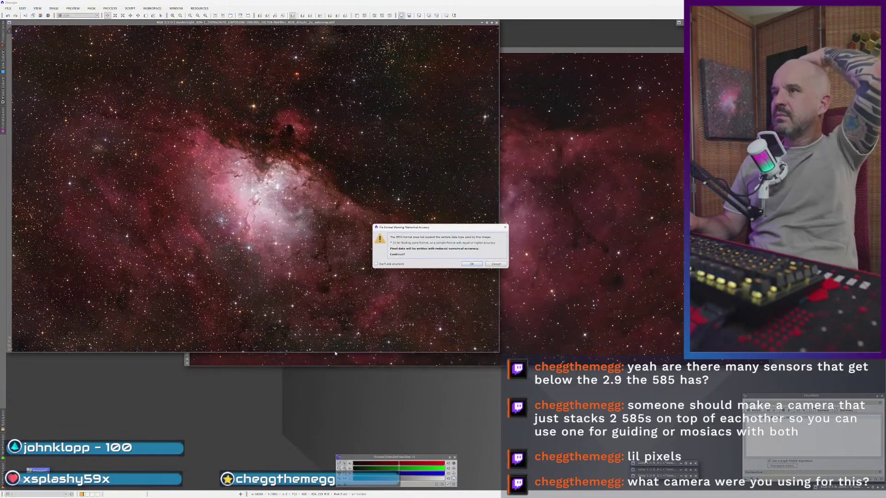
pyautogui.press('Return')
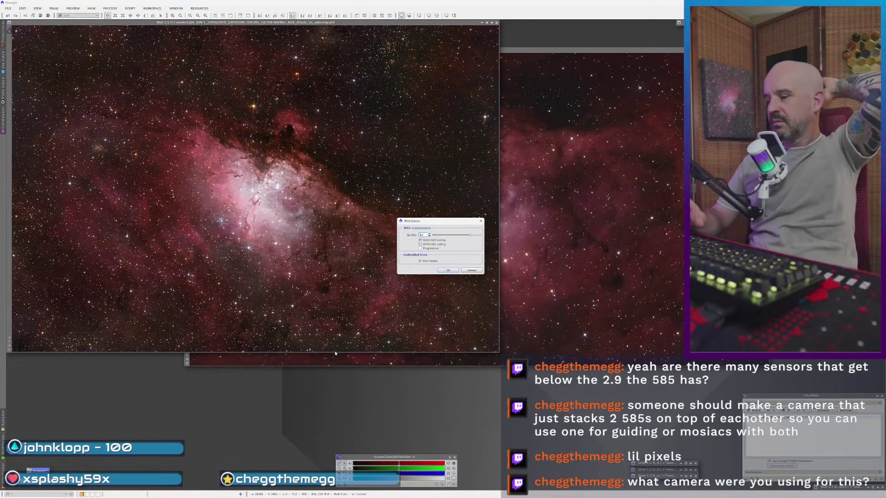
pyautogui.press('Return')
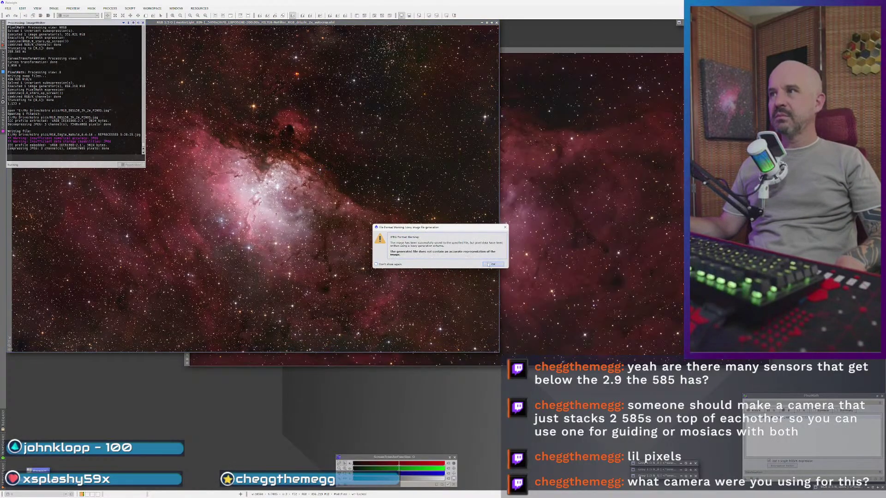
pyautogui.press('Return')
# - Start saving the NRGB image as a JPEG named after the existing M16 file, with the date 5-28-25 added
pyautogui.click(538, 266)
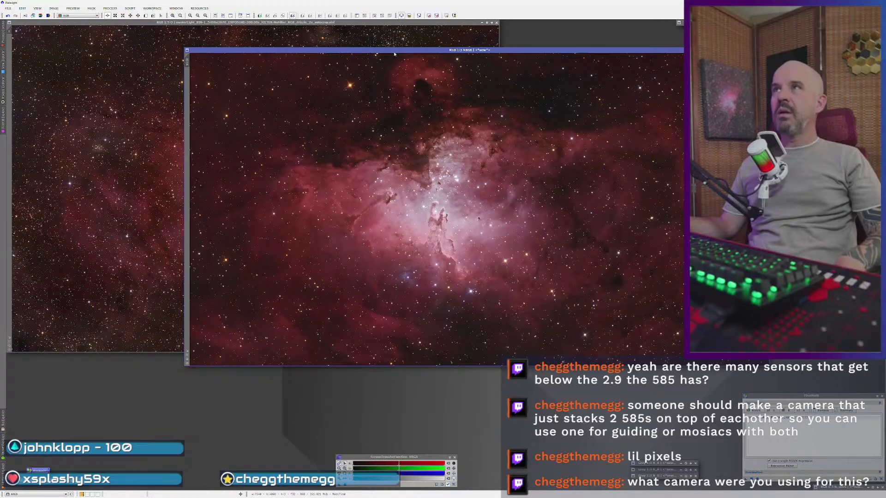
pyautogui.moveTo(395, 50); pyautogui.dragTo(349, 49)
pyautogui.click(8, 8)
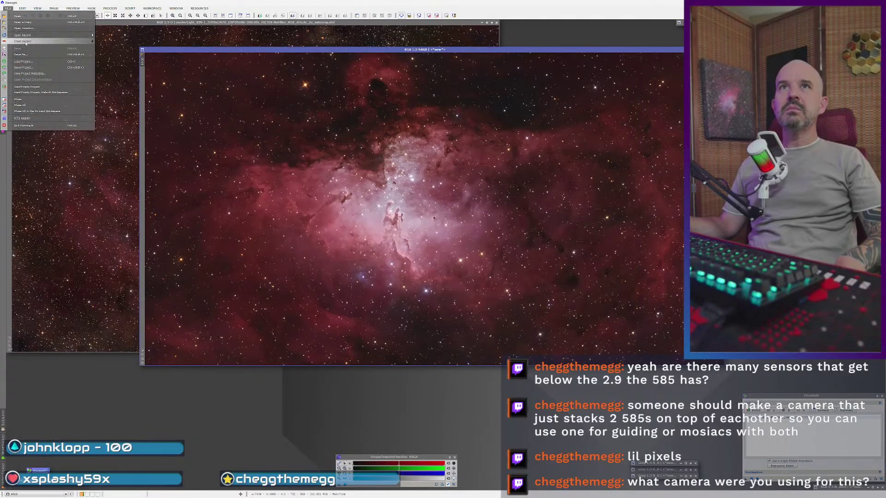
pyautogui.click(67, 54)
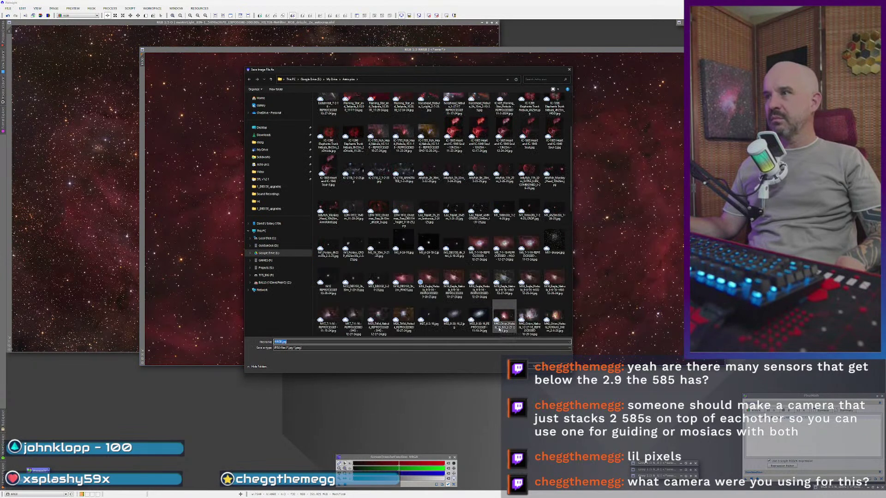
pyautogui.click(403, 278)
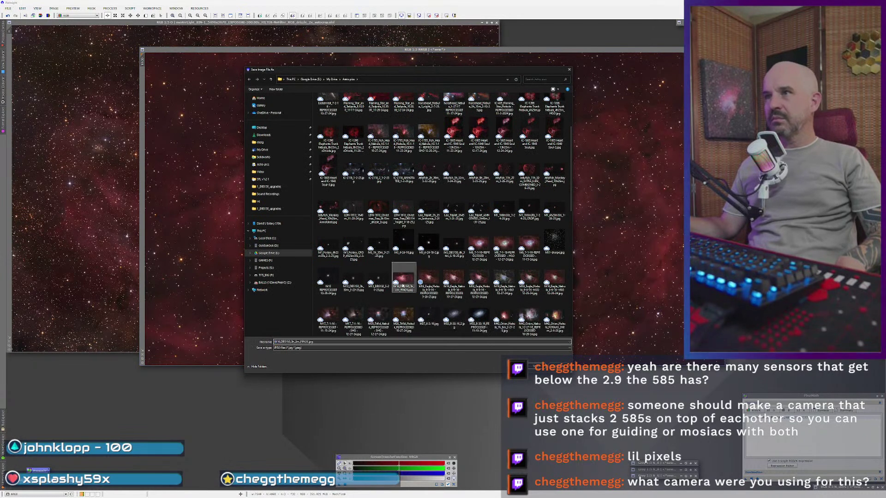
pyautogui.click(292, 341)
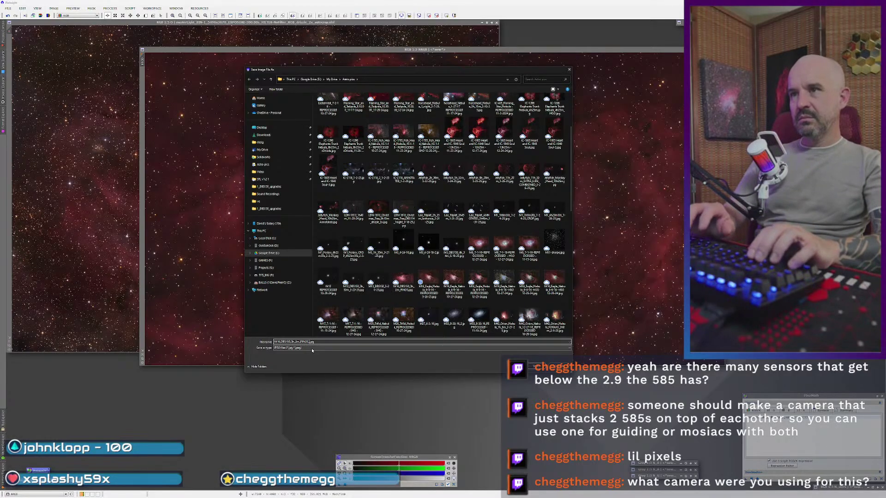
pyautogui.write('_1')
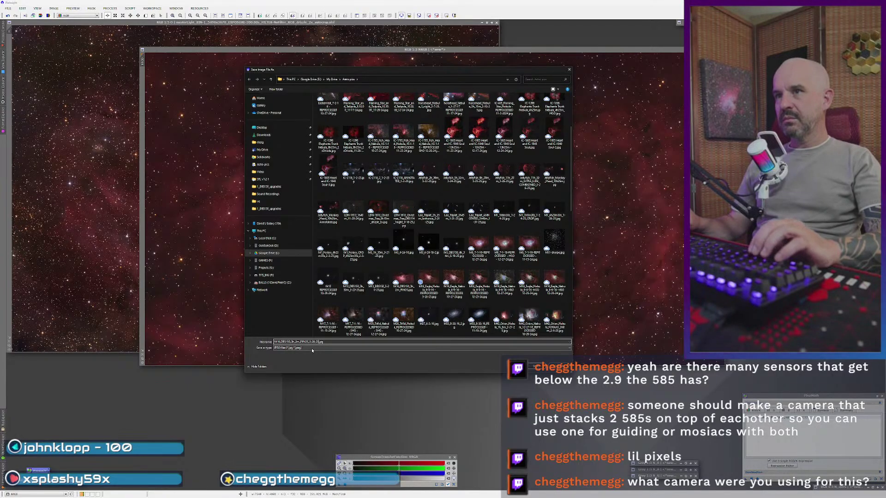
# - Write the NRGB image's JPEG file, accepting the format limitations and the JPEG options
pyautogui.press('Return')
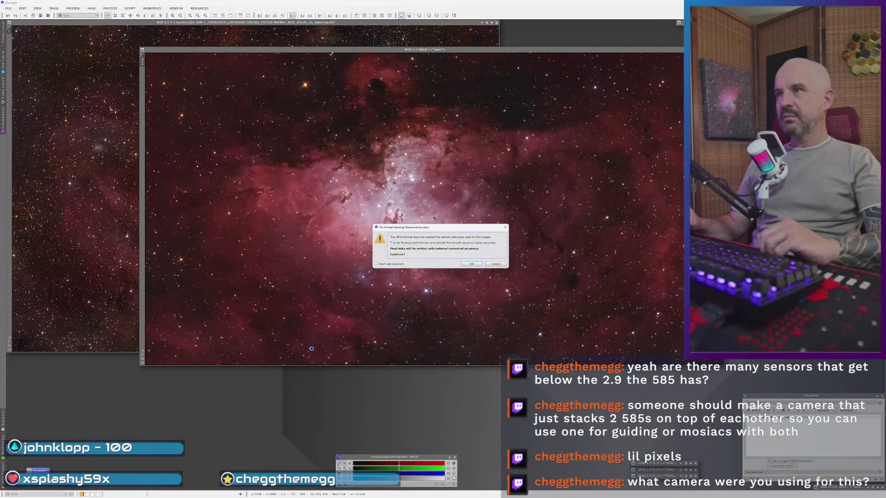
pyautogui.press('BackSpace')
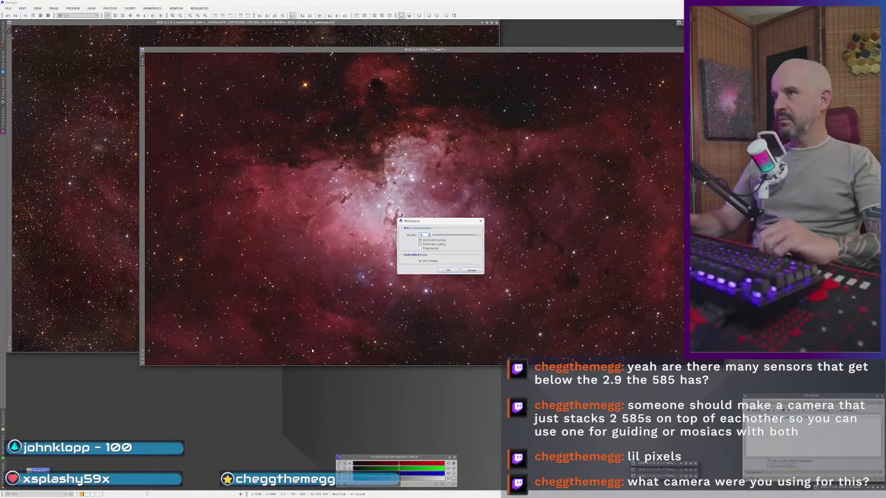
pyautogui.press('Return')
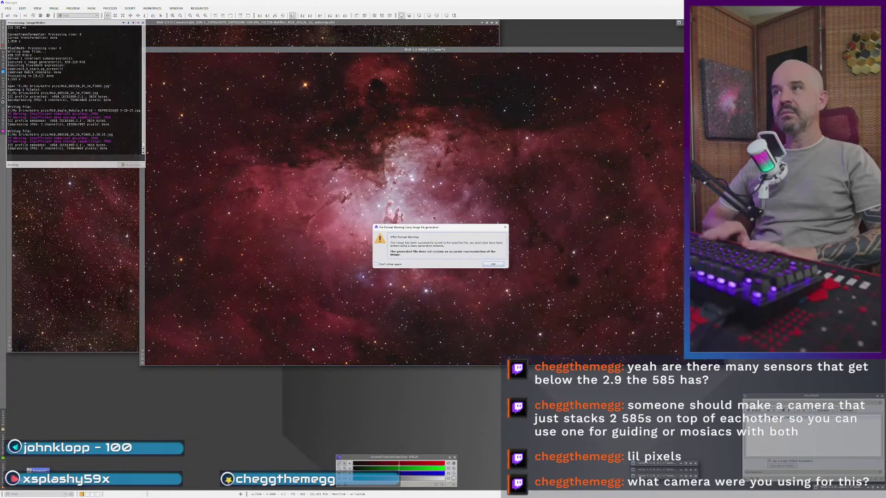
pyautogui.press('Return')
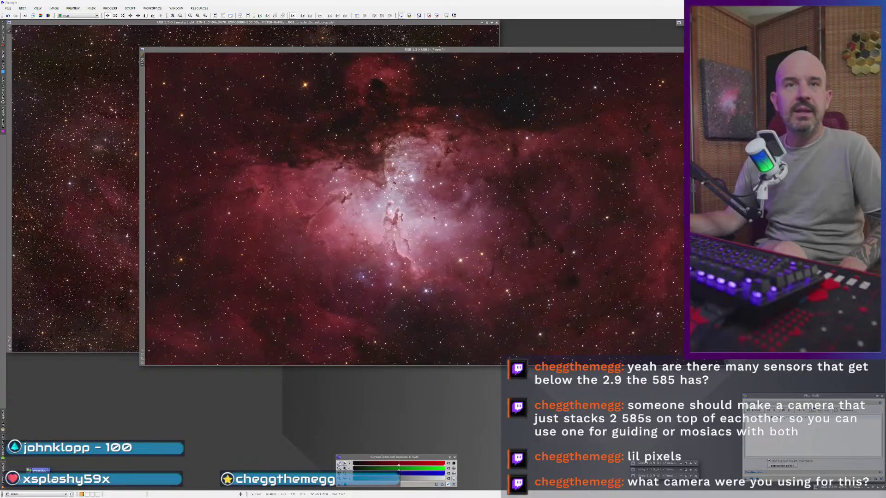
# - Minimise the telescope photo, then find the Onshape website in a web browser and sign in to the account
pyautogui.hotkey('alt', 'Tab')
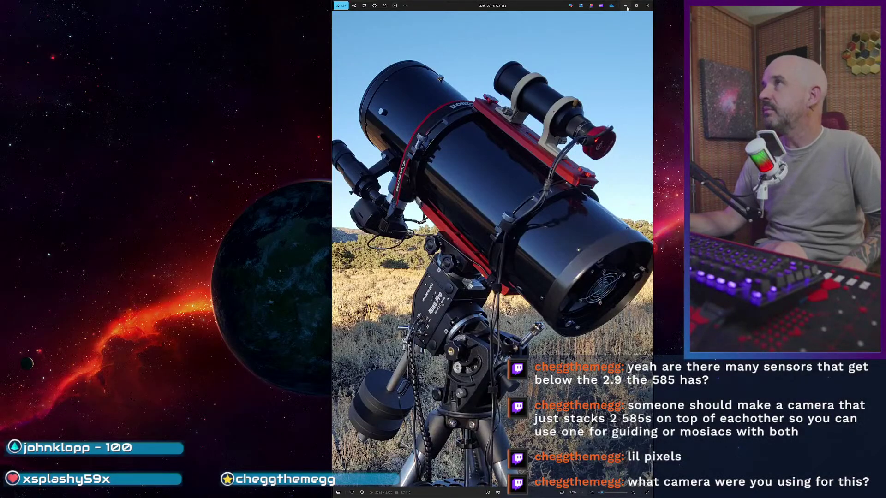
pyautogui.click(625, 7)
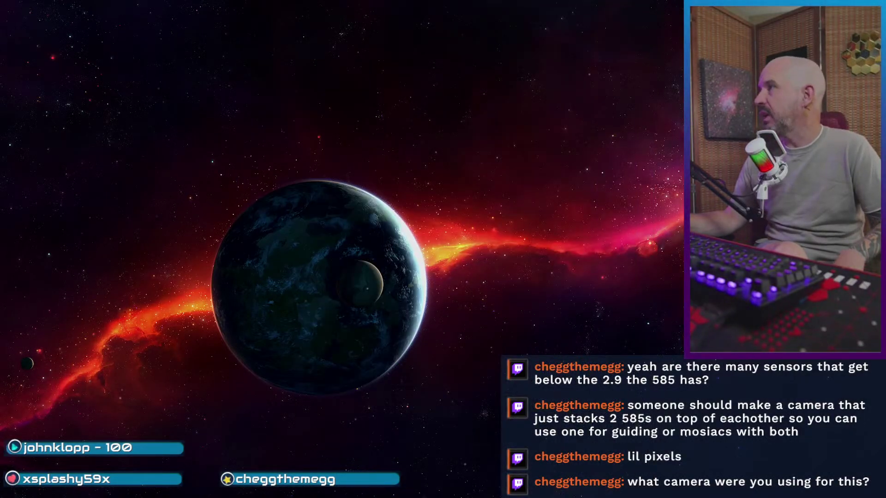
pyautogui.moveTo(453, 88); pyautogui.dragTo(414, 89)
pyautogui.write('onshape')
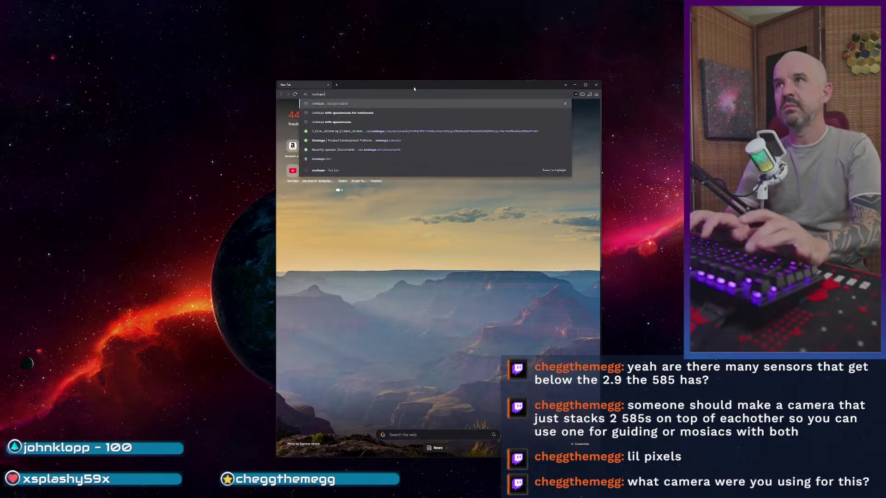
pyautogui.press('Return')
pyautogui.click(364, 149)
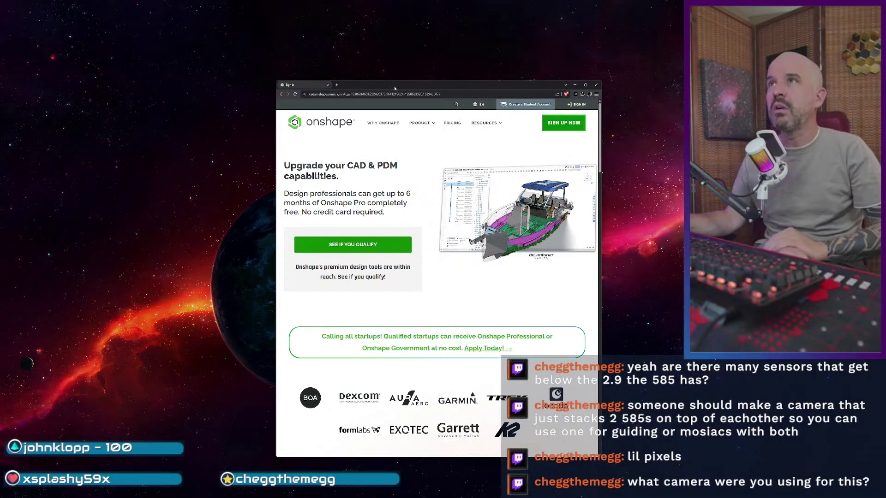
pyautogui.click(357, 139)
pyautogui.click(339, 166)
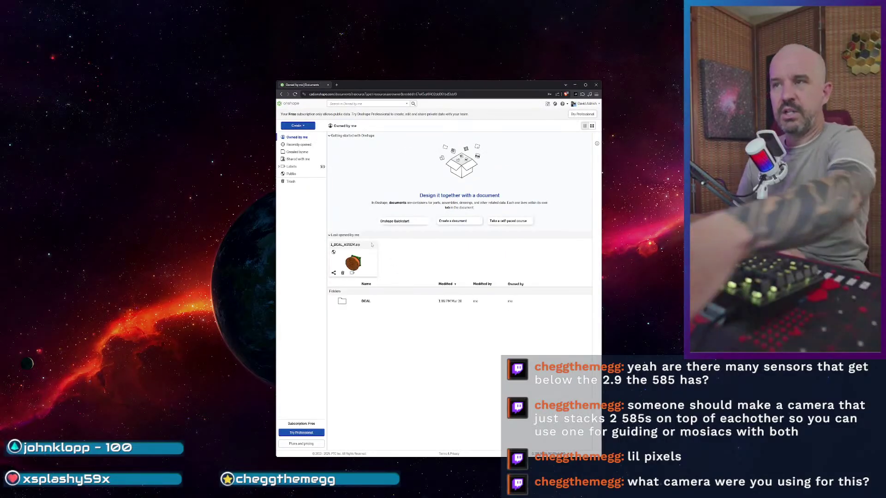
# - Open the 1_DCAL_ASSEM.zip document in an enlarged browser window and show its imported parts studio
pyautogui.click(366, 266)
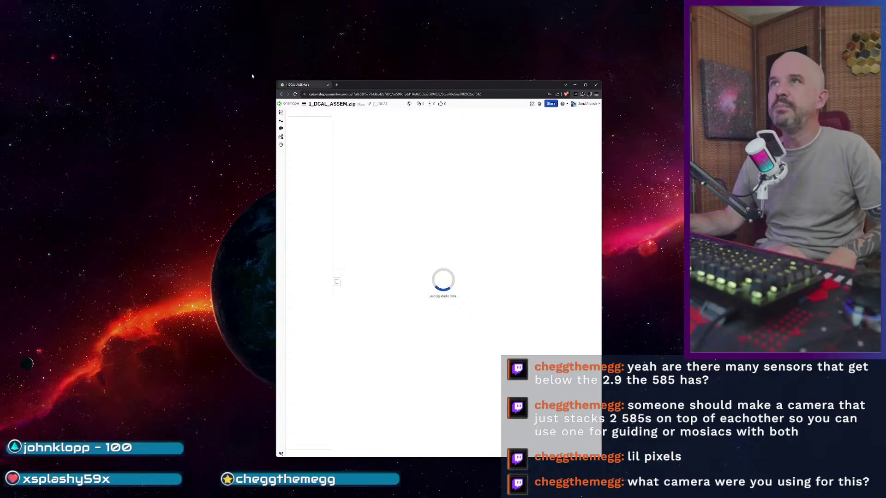
pyautogui.moveTo(275, 80); pyautogui.dragTo(80, 21)
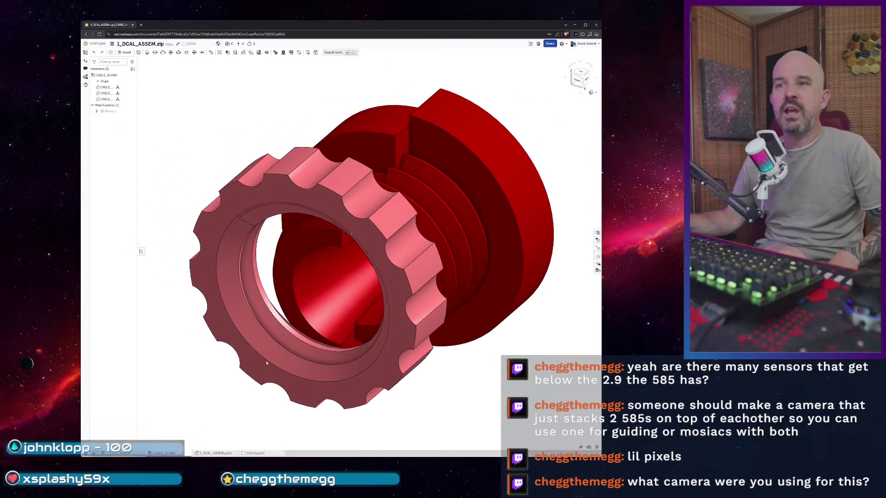
pyautogui.click(215, 453)
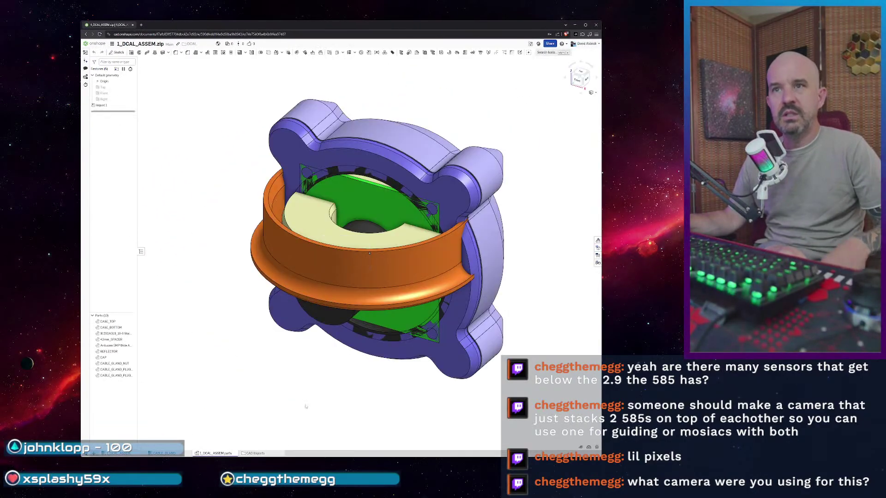
# - Examine the DCAL parts model from the front, sides and back, including its purple case, orange part and black ring
pyautogui.press('Left')
pyautogui.press('Left')
pyautogui.press('Left')
pyautogui.press('Left')
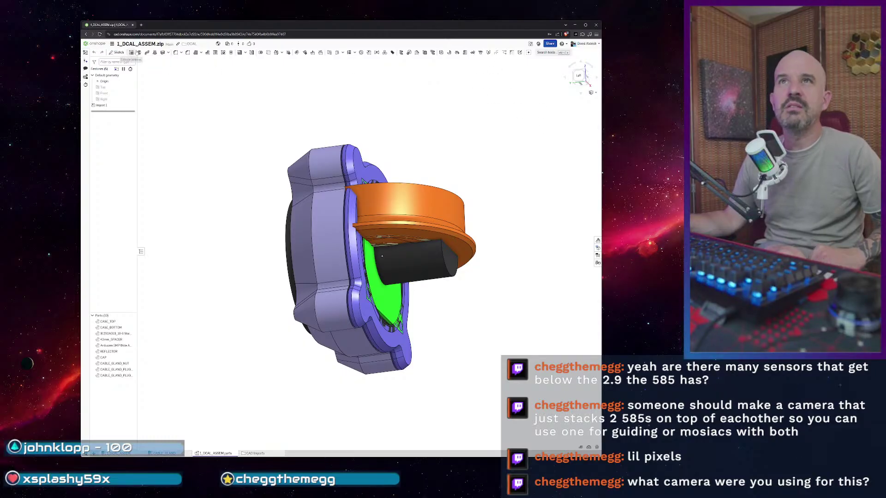
pyautogui.click(112, 43)
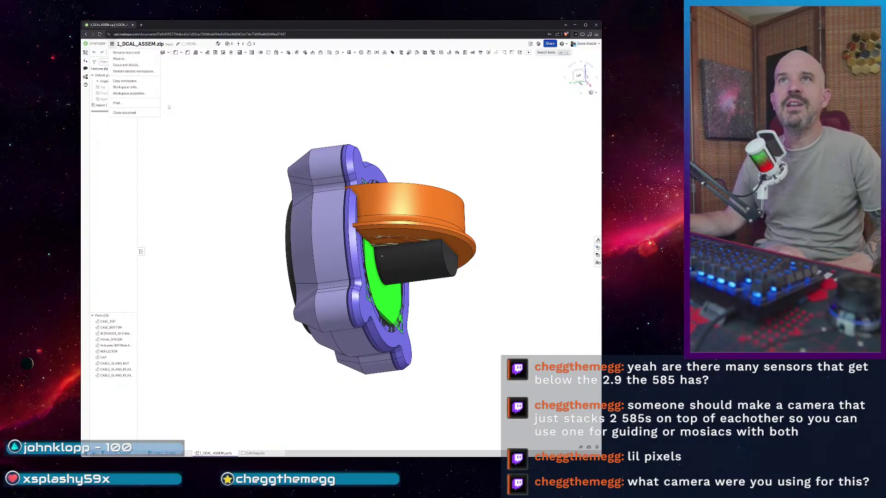
pyautogui.hotkey('shift', '7')
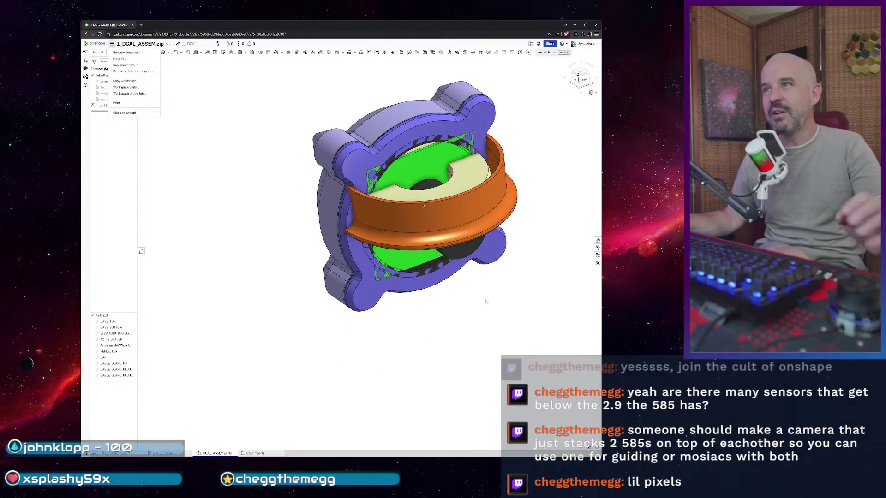
pyautogui.hotkey('shift', '3')
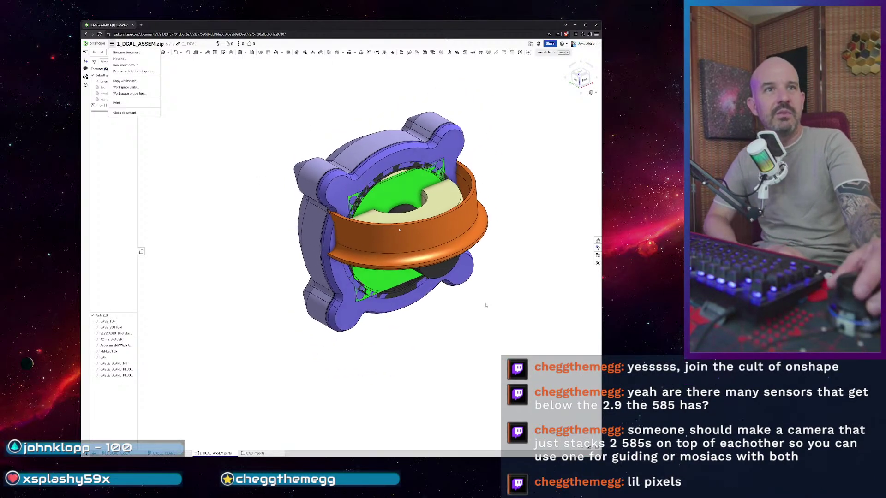
pyautogui.hotkey('shift', '2')
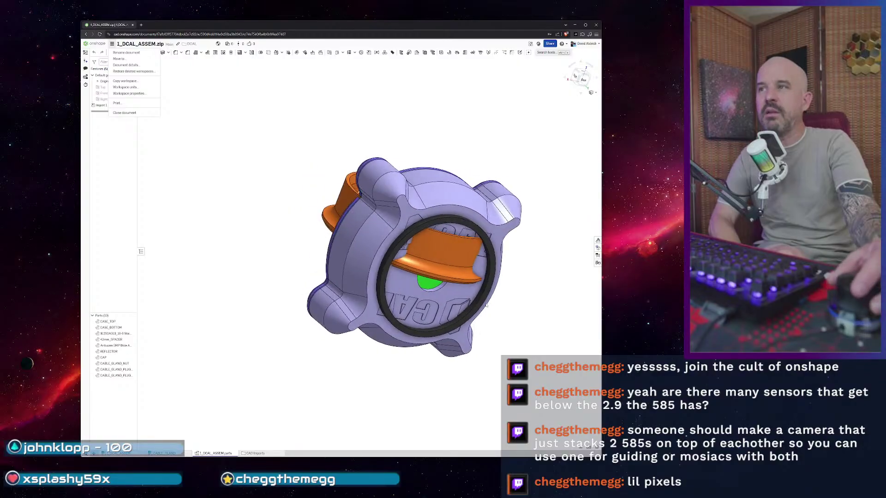
pyautogui.hotkey('shift', '4')
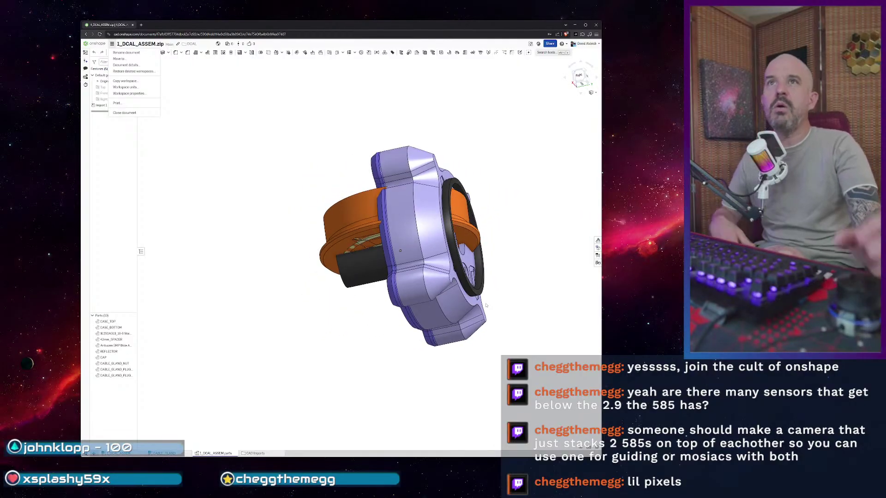
pyautogui.click(250, 145)
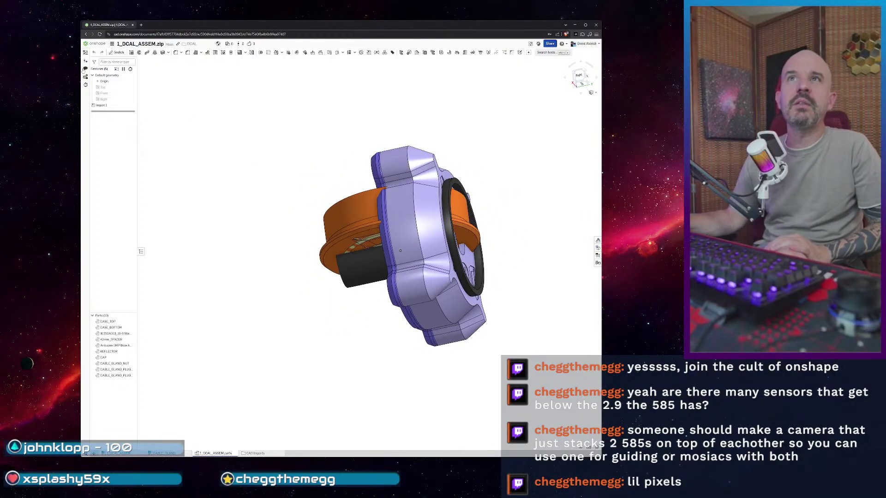
# - Look over the document's comments and where-used information, and leave its version history displayed
pyautogui.click(86, 54)
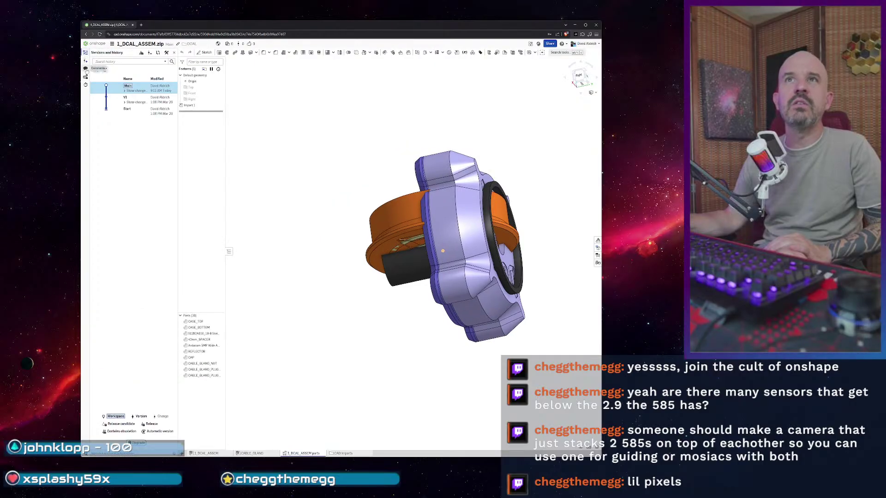
pyautogui.click(86, 69)
pyautogui.click(86, 77)
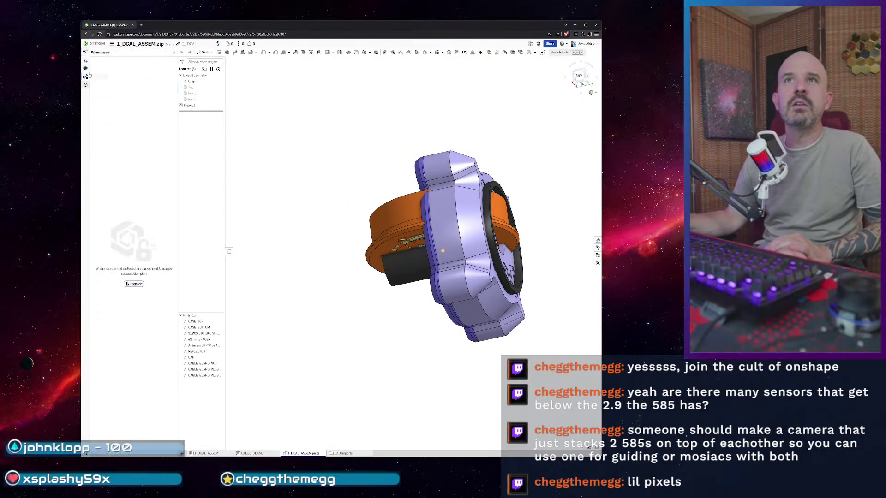
pyautogui.click(86, 53)
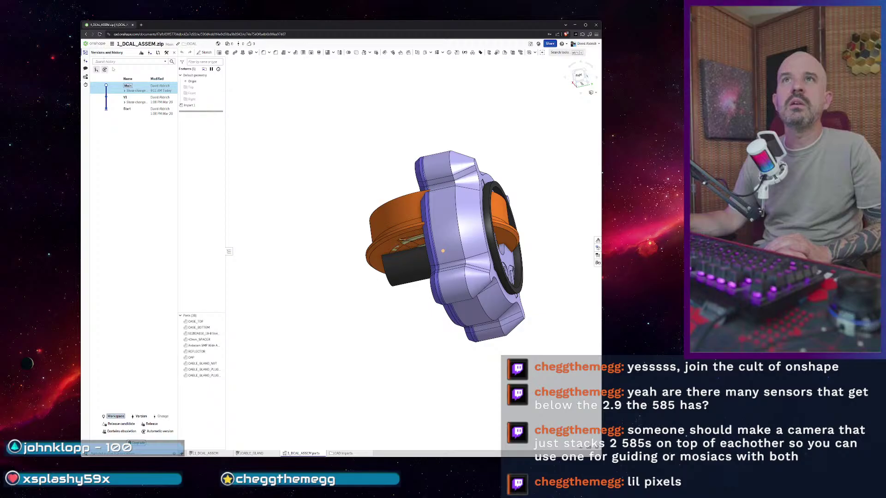
# - Close the DCAL document and open the New Smaller Star Tracker folder among the documents shared with the account
pyautogui.click(112, 43)
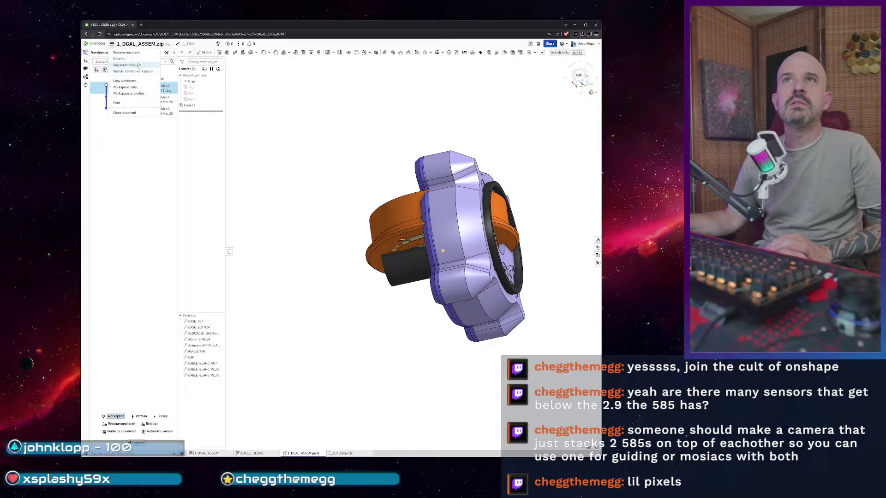
pyautogui.click(125, 113)
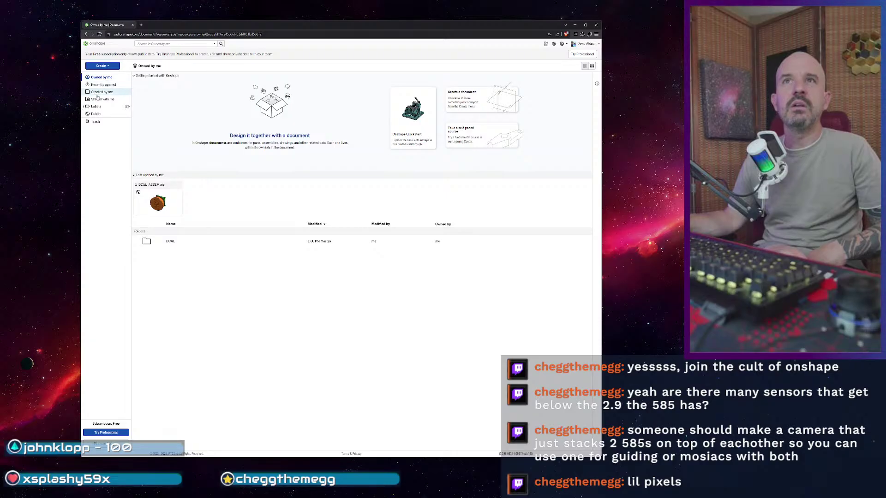
pyautogui.click(99, 99)
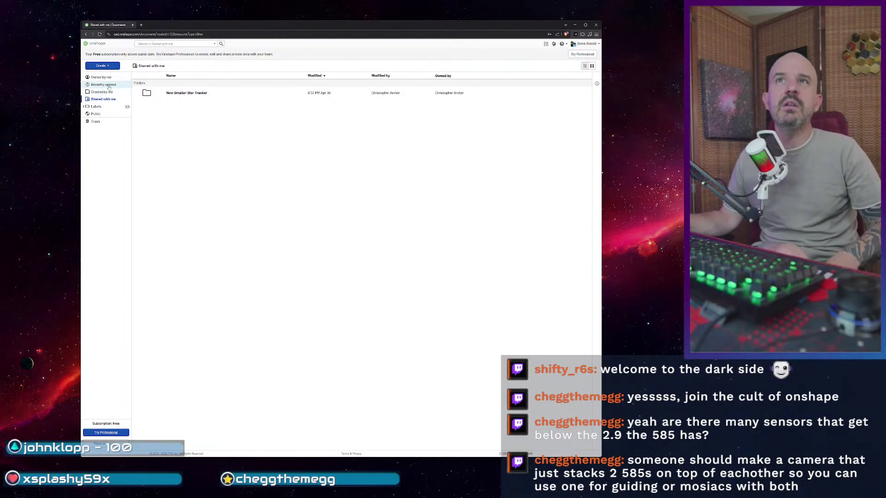
pyautogui.click(98, 114)
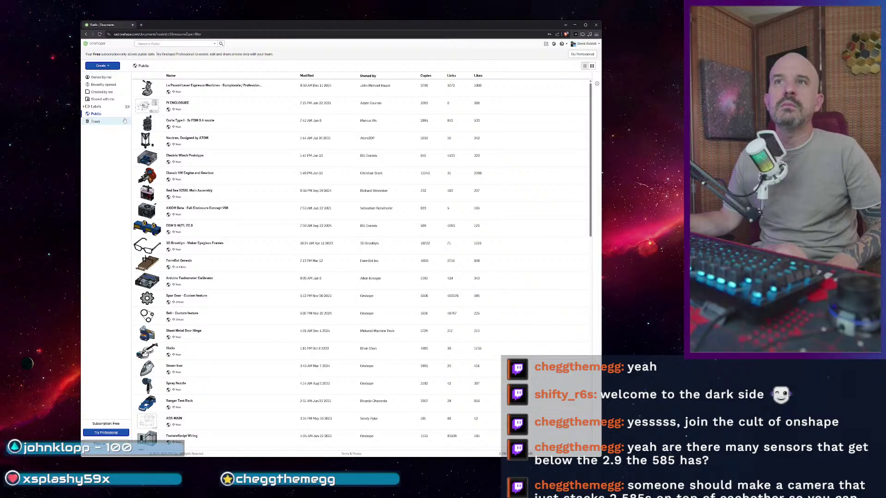
pyautogui.click(102, 100)
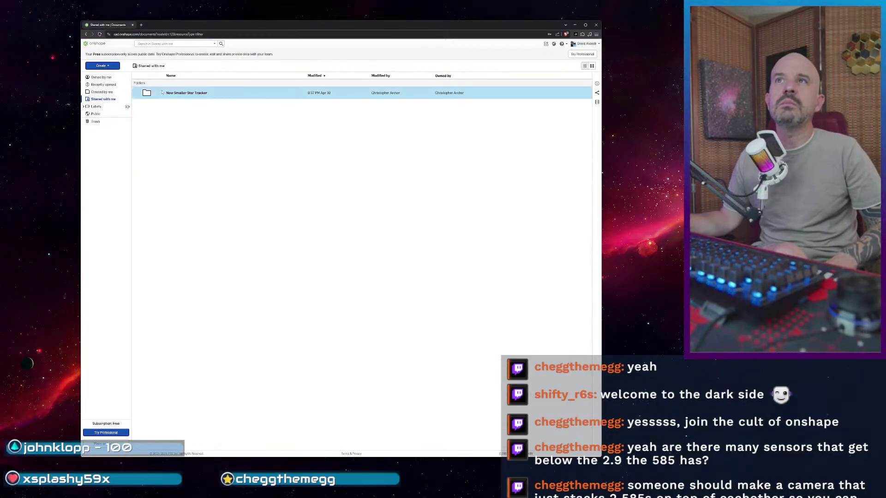
pyautogui.click(145, 93)
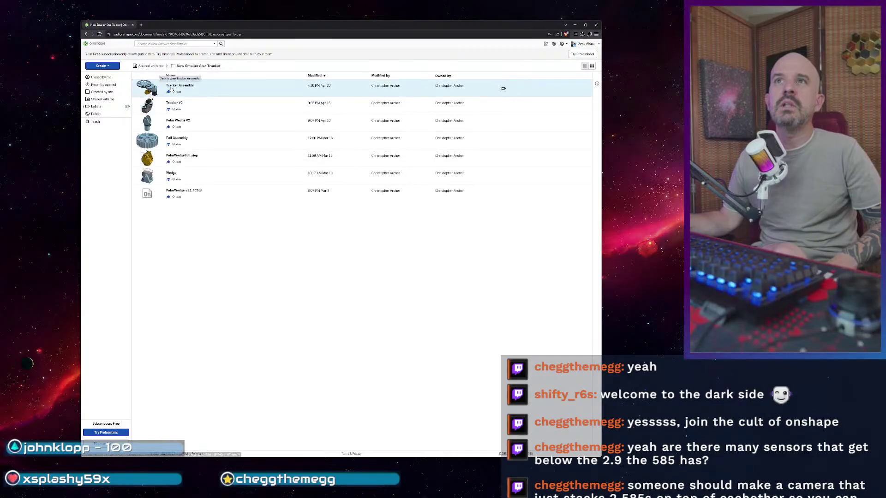
# - Open the shared Tracker Assembly document and display its Assembly 1 with the spoked wheel and motor mount
pyautogui.click(157, 102)
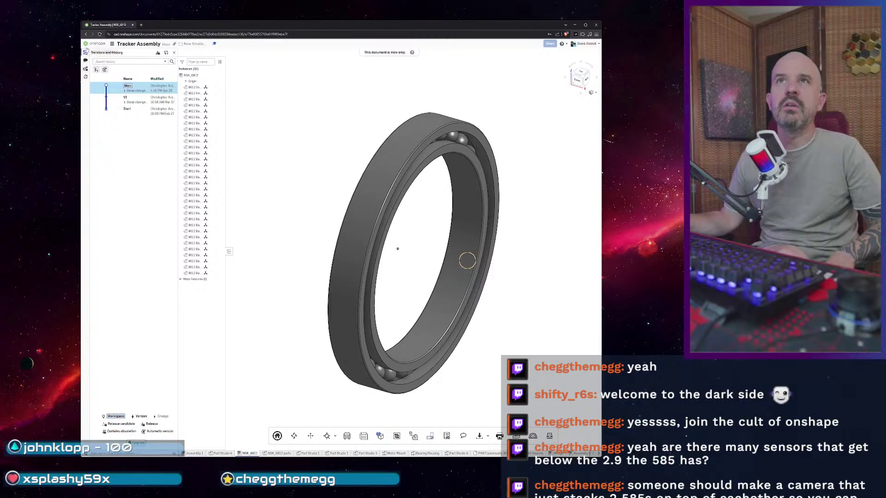
pyautogui.click(87, 36)
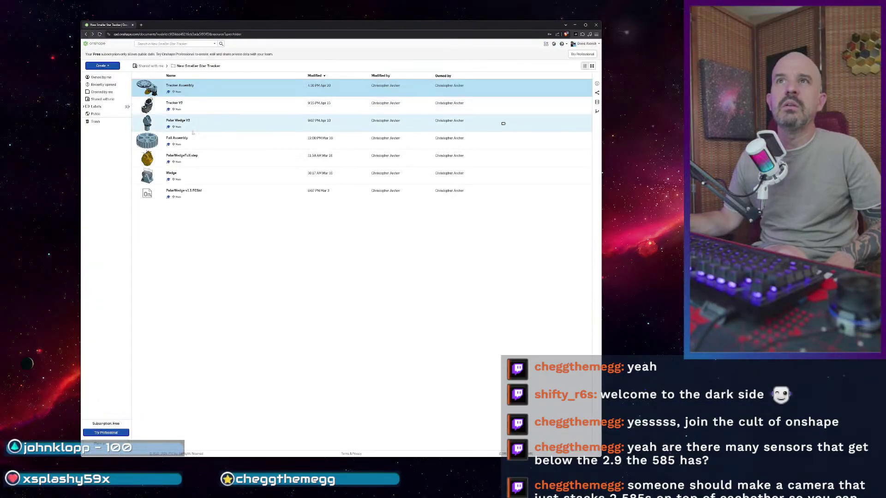
pyautogui.doubleClick(197, 88)
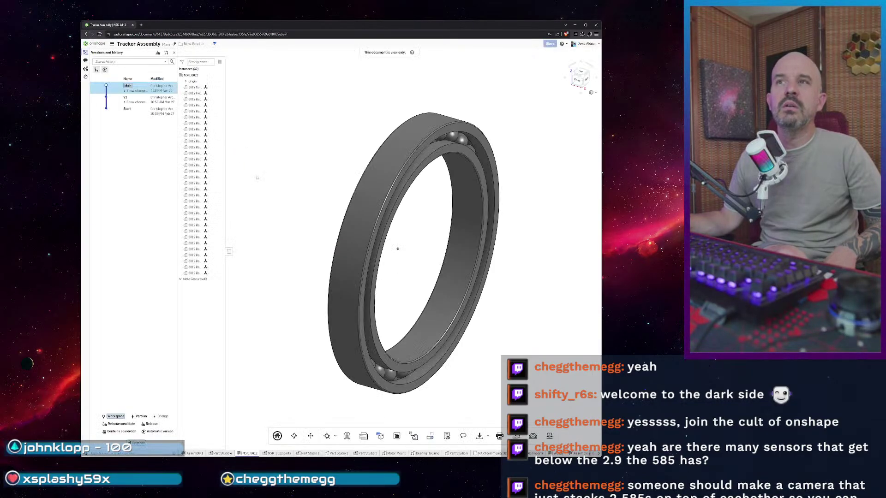
pyautogui.click(338, 453)
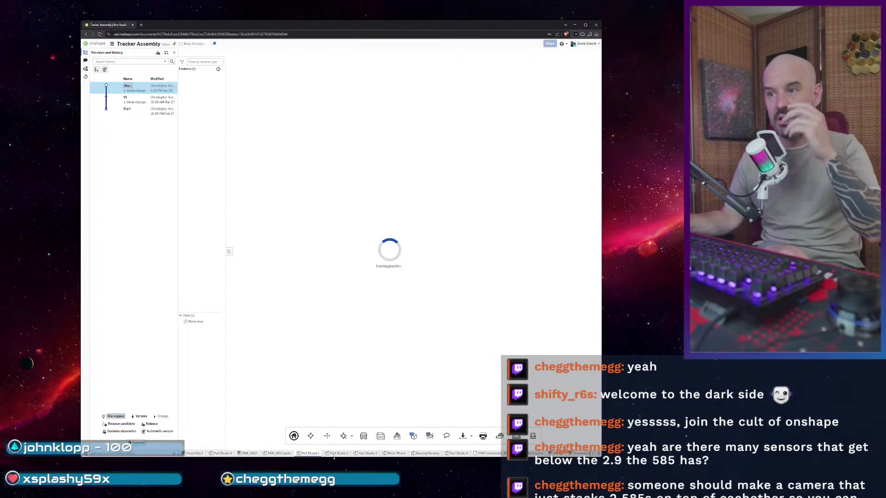
pyautogui.click(425, 453)
pyautogui.click(490, 453)
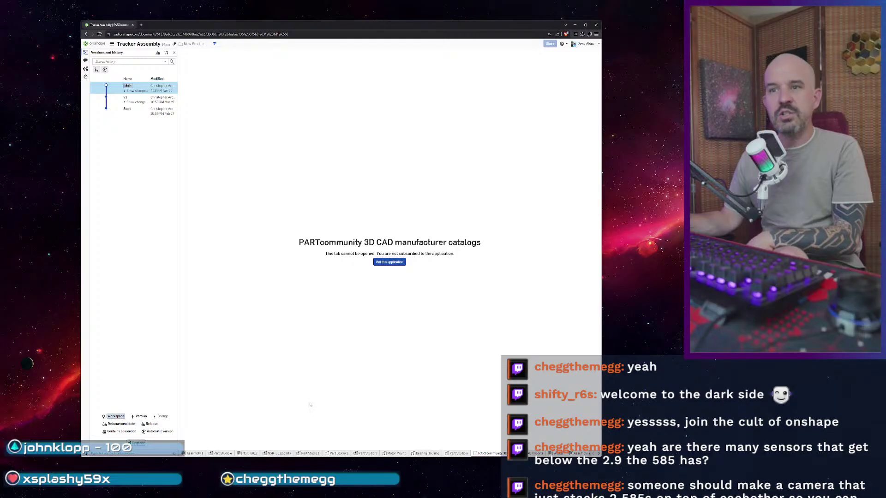
pyautogui.click(204, 452)
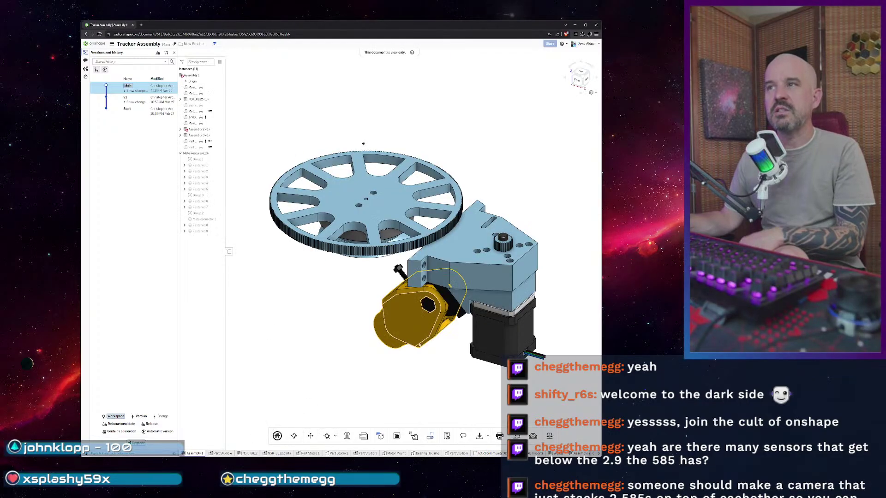
pyautogui.press('Up')
pyautogui.press('Up')
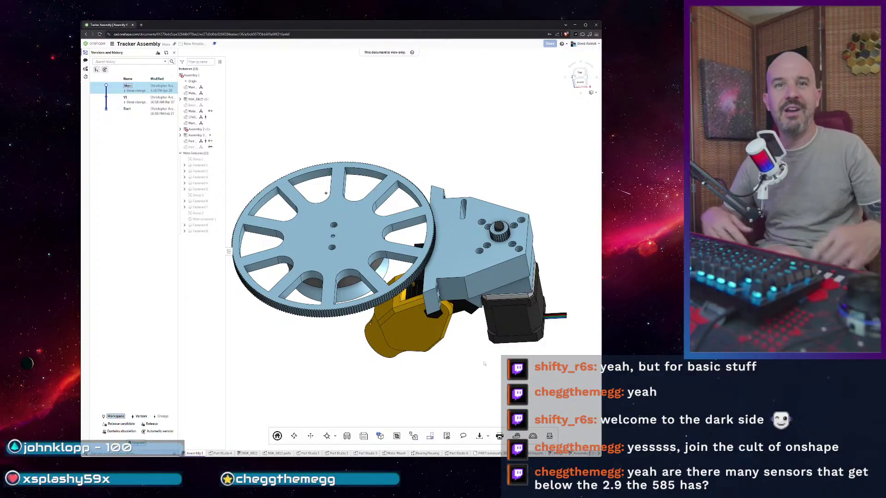
# - Switch the interface to dark mode and hide the version history to give the tracker model more room
pyautogui.click(598, 44)
pyautogui.click(594, 78)
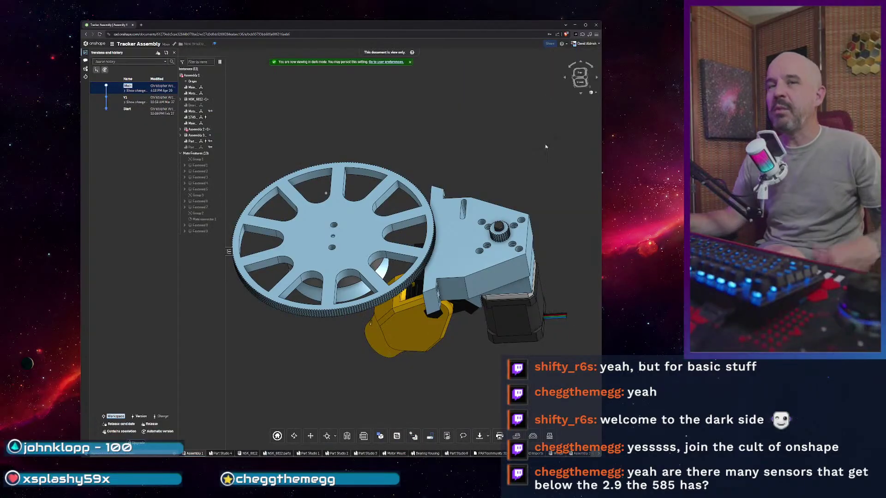
pyautogui.moveTo(546, 147); pyautogui.dragTo(399, 137)
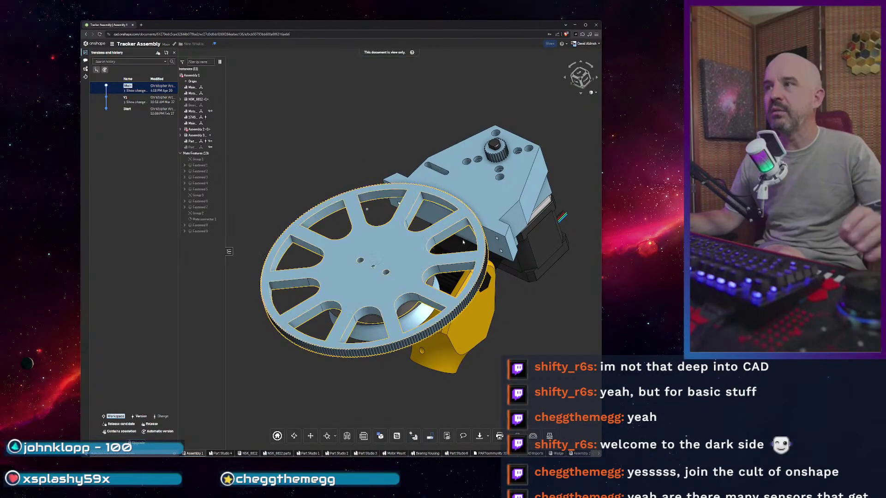
pyautogui.moveTo(345, 146); pyautogui.dragTo(537, 351)
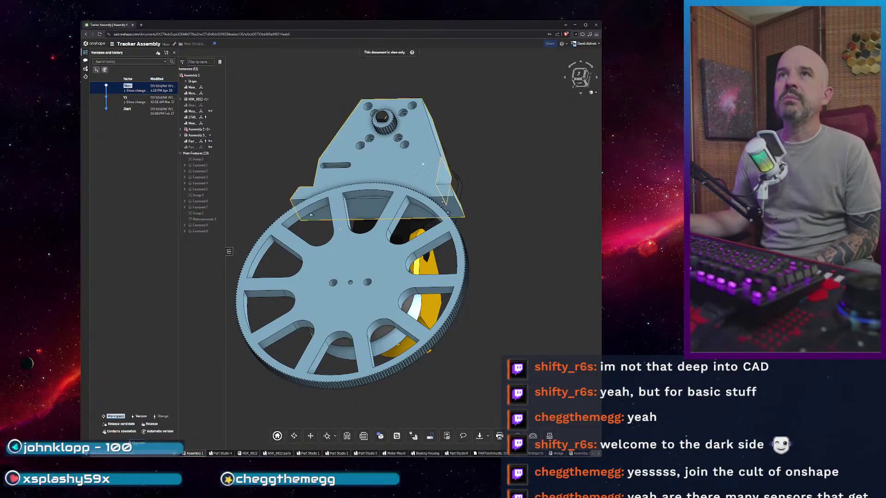
pyautogui.click(174, 52)
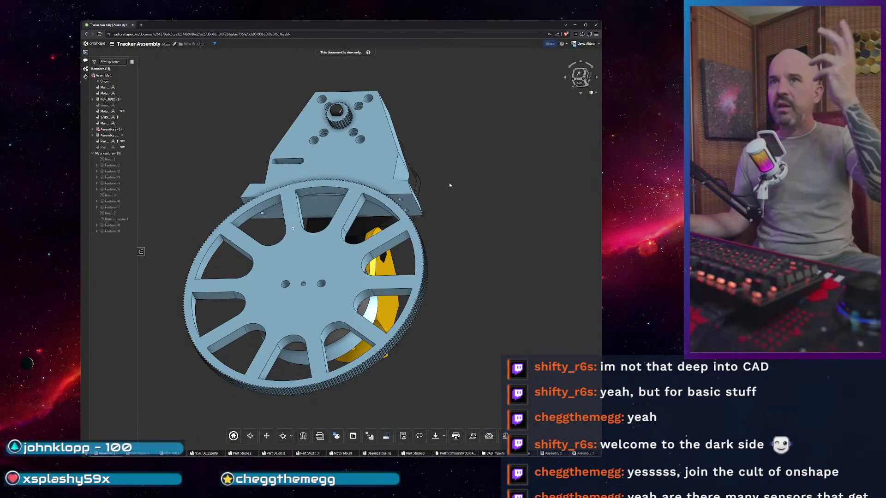
pyautogui.click(141, 252)
pyautogui.click(94, 252)
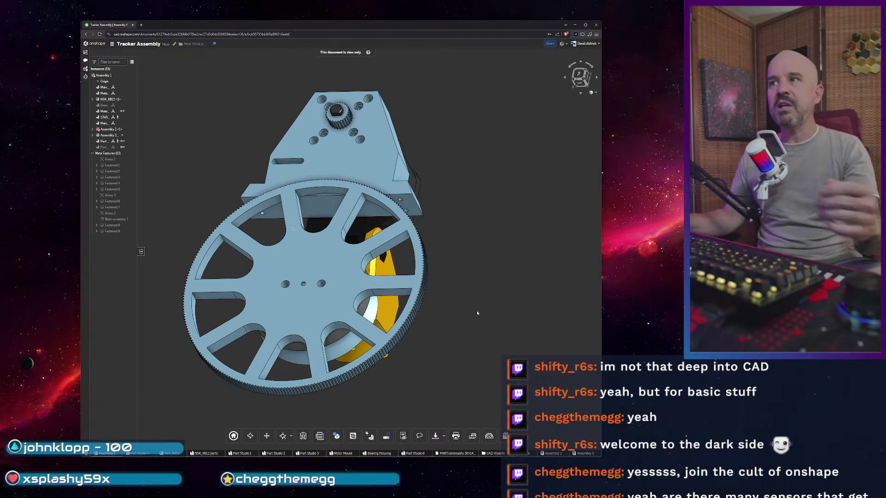
# - Examine the tracker assembly from all around, including the toothed wheel, motor, blue bracket and yellow base
pyautogui.press('Up')
pyautogui.press('Left')
pyautogui.press('n')
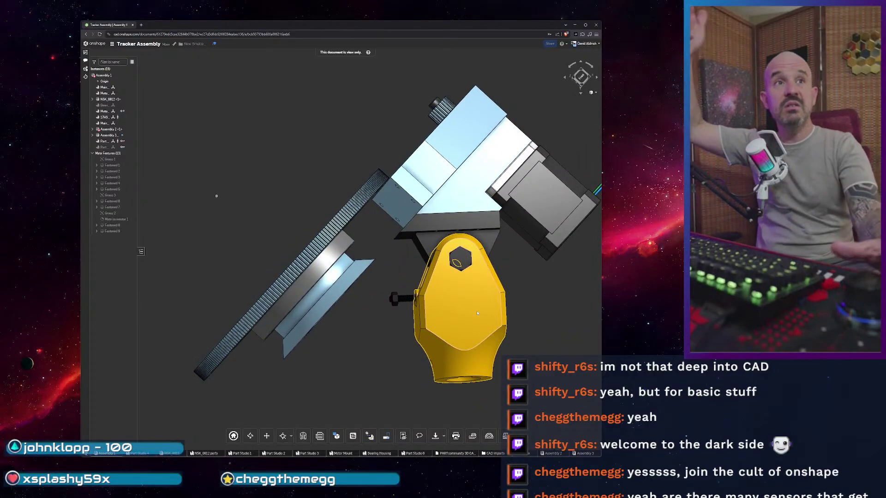
pyautogui.hotkey('shift', '7')
pyautogui.press('Left')
pyautogui.press('Left')
pyautogui.press('Left')
pyautogui.press('Left')
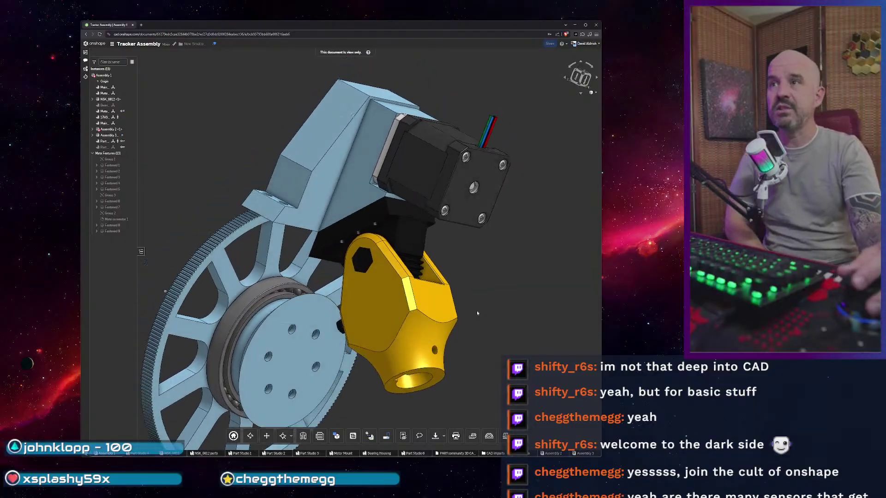
pyautogui.press('Left')
pyautogui.press('Left')
pyautogui.press('Left')
pyautogui.press('Left')
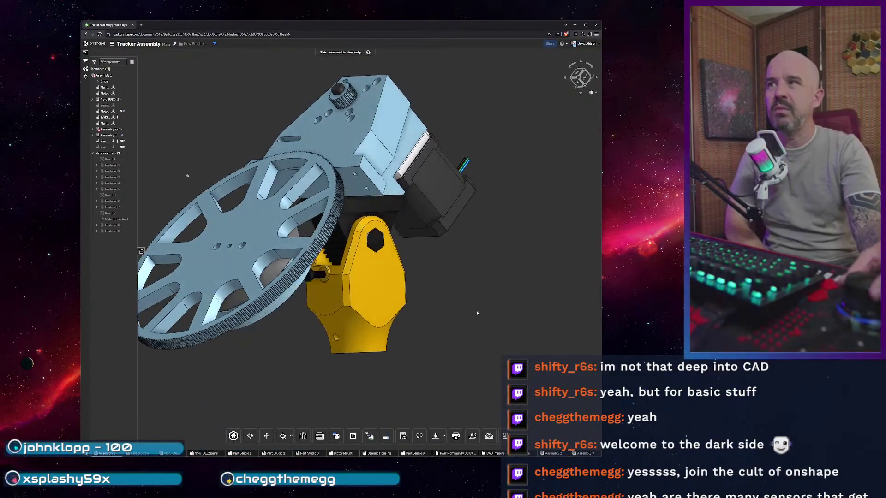
pyautogui.press('Left')
pyautogui.press('Left')
pyautogui.press('Left')
pyautogui.press('Left')
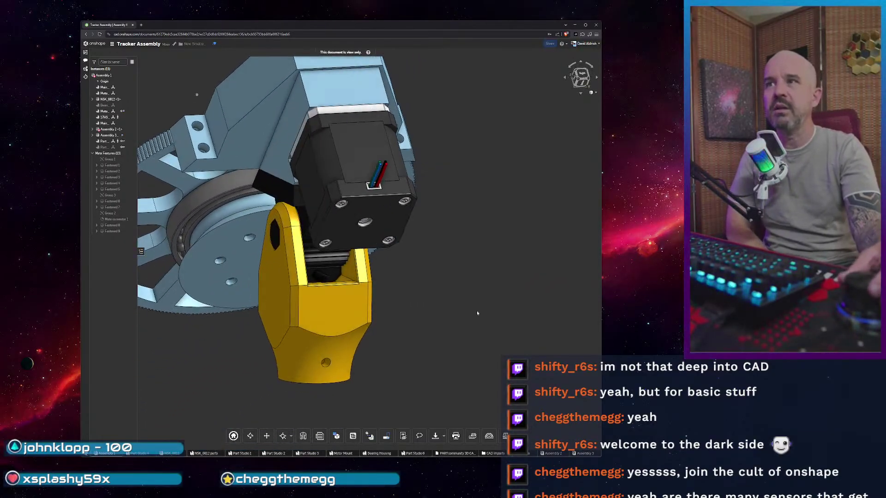
pyautogui.press('Left')
pyautogui.press('Left')
pyautogui.press('Left')
pyautogui.press('Left')
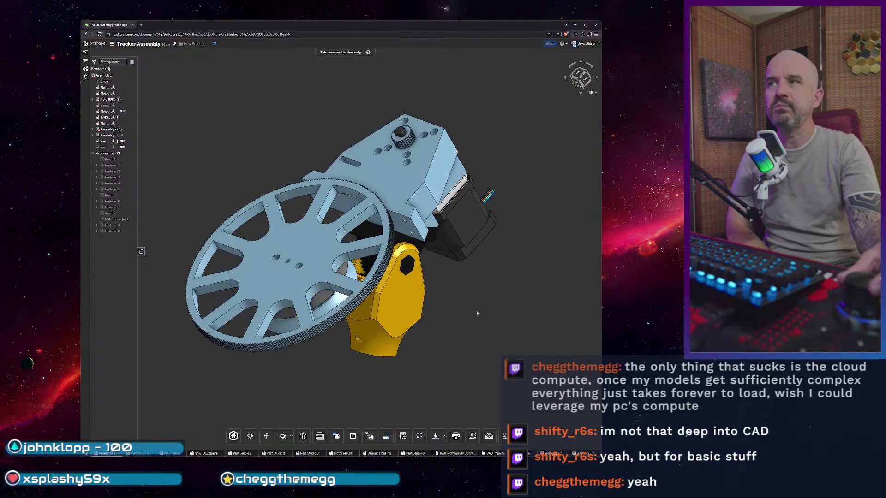
pyautogui.press('Left')
pyautogui.press('Left')
pyautogui.press('Left')
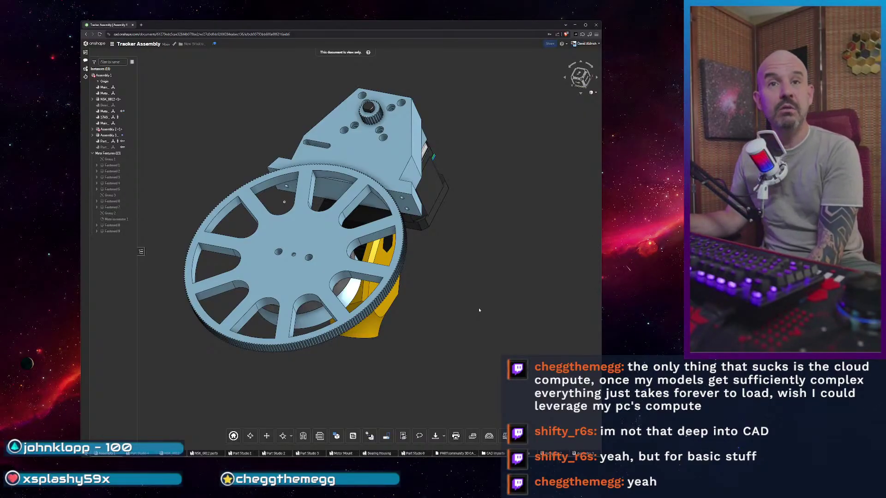
pyautogui.moveTo(484, 302); pyautogui.dragTo(449, 306)
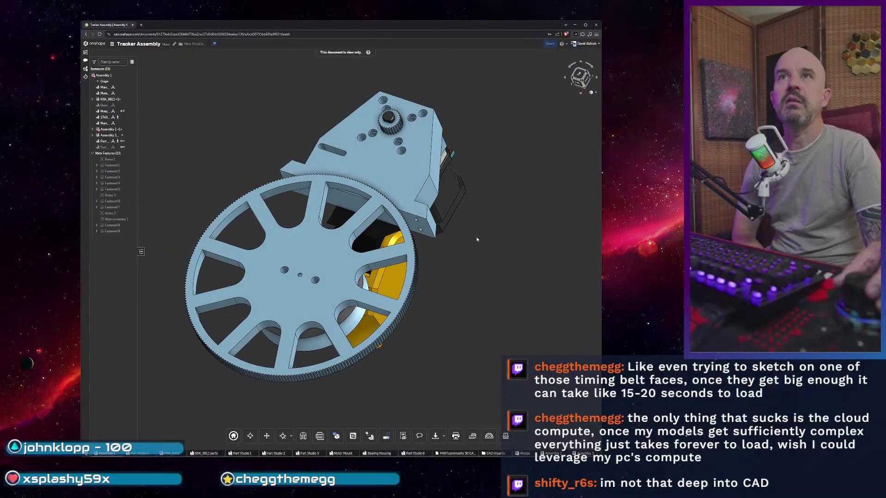
# - Expand the NSK_6812 bearing subassembly to list its rings and balls, and clear the selection of a single ball
pyautogui.click(92, 99)
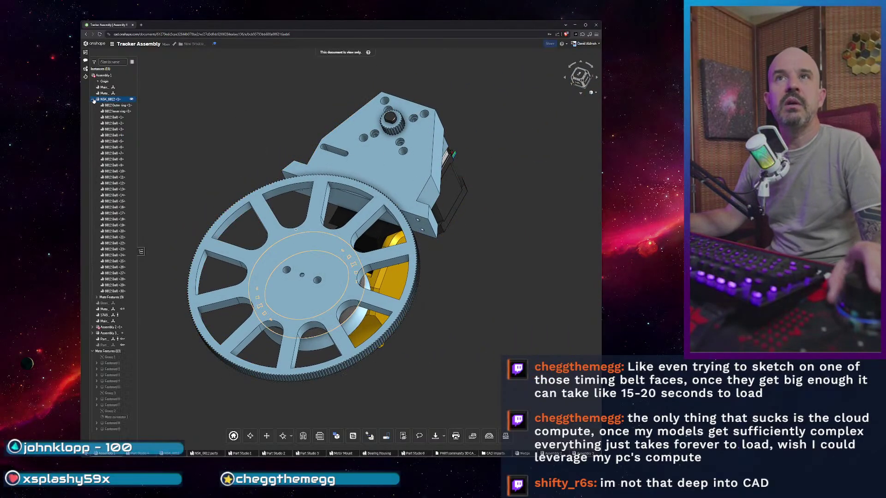
pyautogui.rightClick(106, 137)
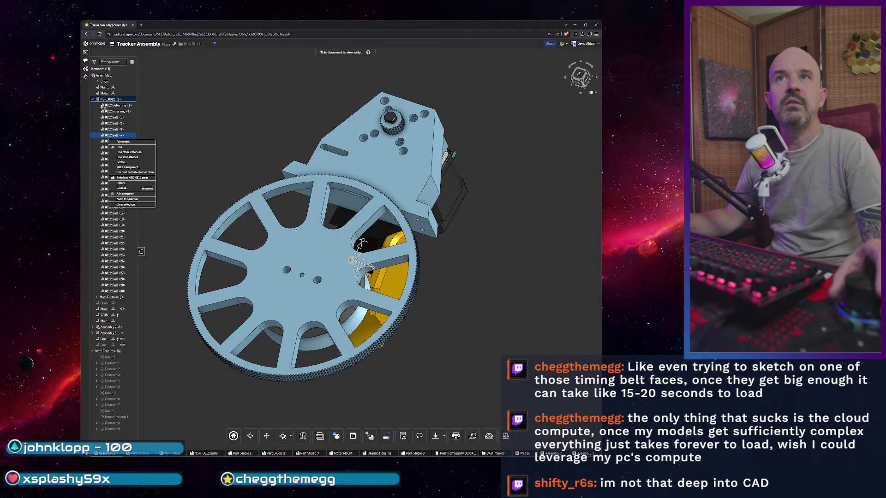
pyautogui.press('Escape')
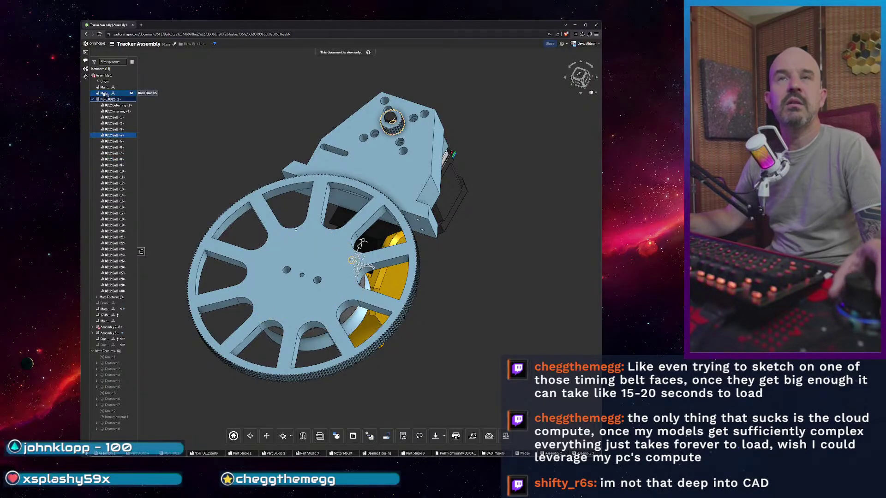
pyautogui.click(188, 139)
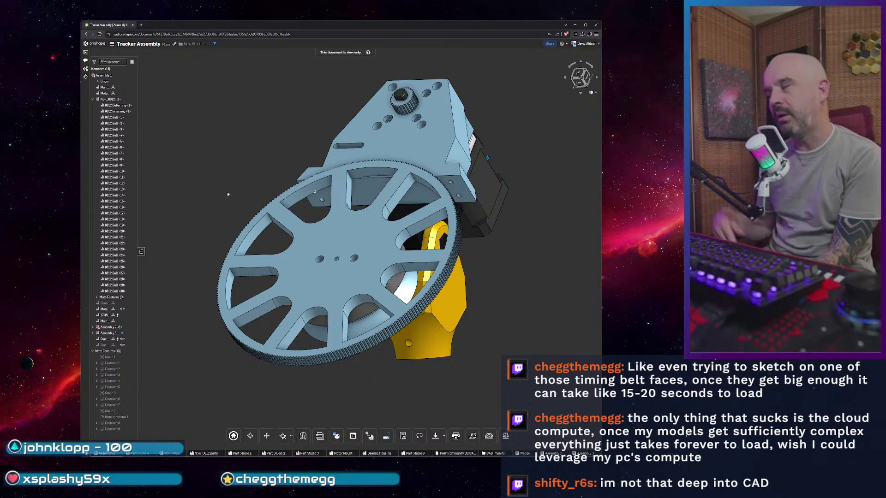
# - Examine the bearing behind the toothed wheel, the motor and the yellow base from the rear and side
pyautogui.moveTo(525, 315); pyautogui.dragTo(450, 245)
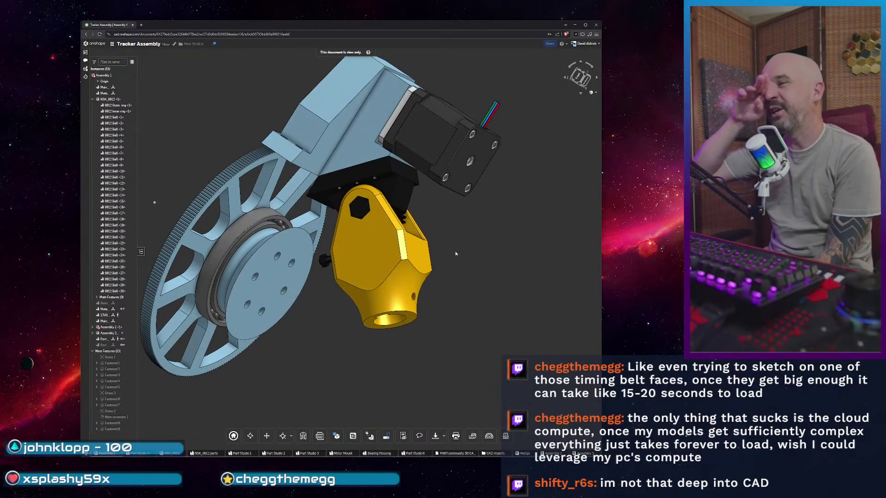
pyautogui.moveTo(285, 198); pyautogui.dragTo(368, 274)
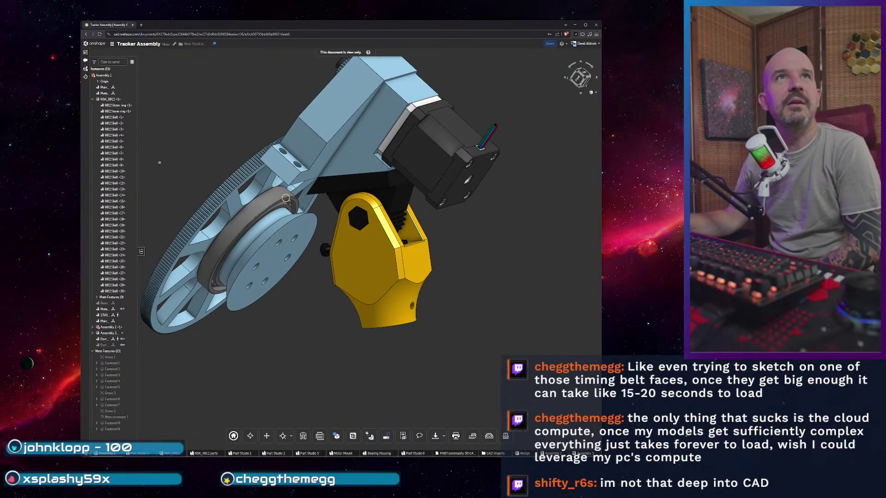
pyautogui.moveTo(509, 342); pyautogui.dragTo(593, 120)
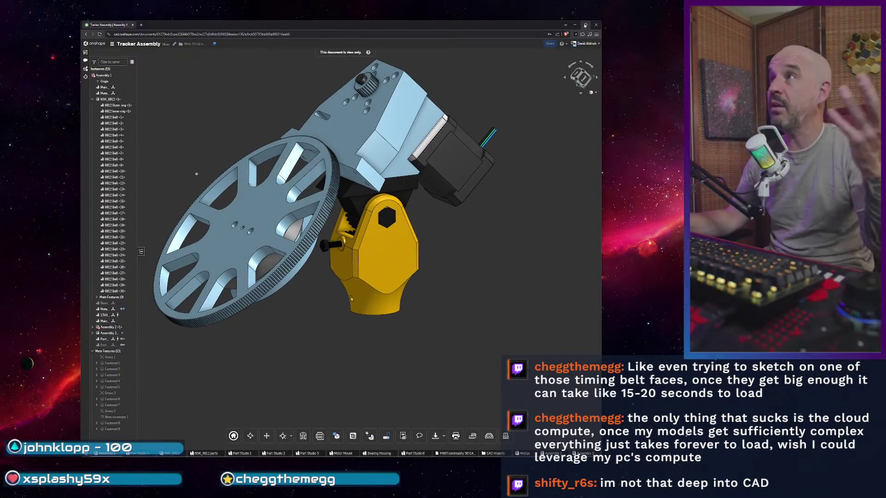
# - Maximize the browser window and examine the tracker assembly from the toothed wheel side around to the motor side
pyautogui.click(585, 25)
pyautogui.scroll(-5, 646, 299)
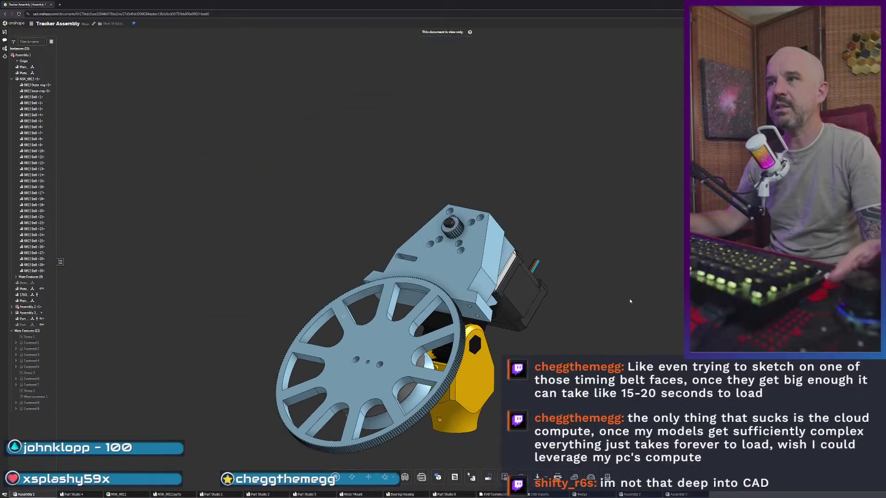
pyautogui.press('Up')
pyautogui.press('Up')
pyautogui.press('Left')
pyautogui.press('Left')
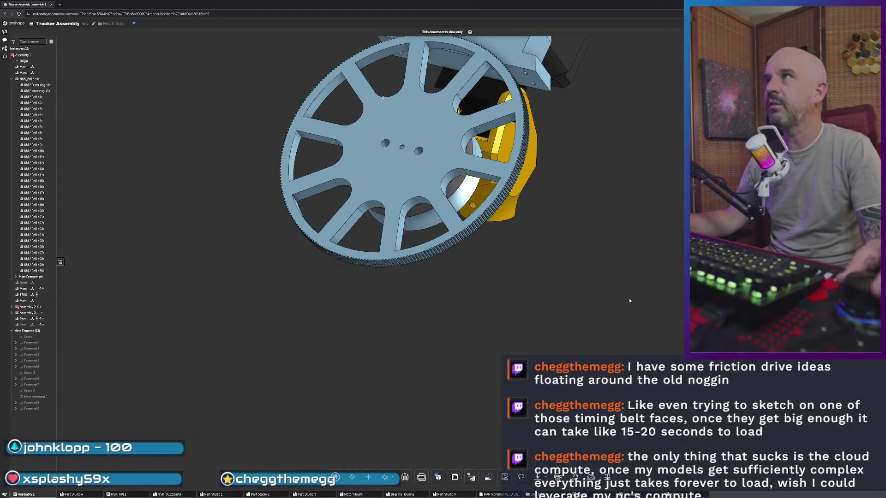
pyautogui.moveTo(629, 300); pyautogui.dragTo(428, 293)
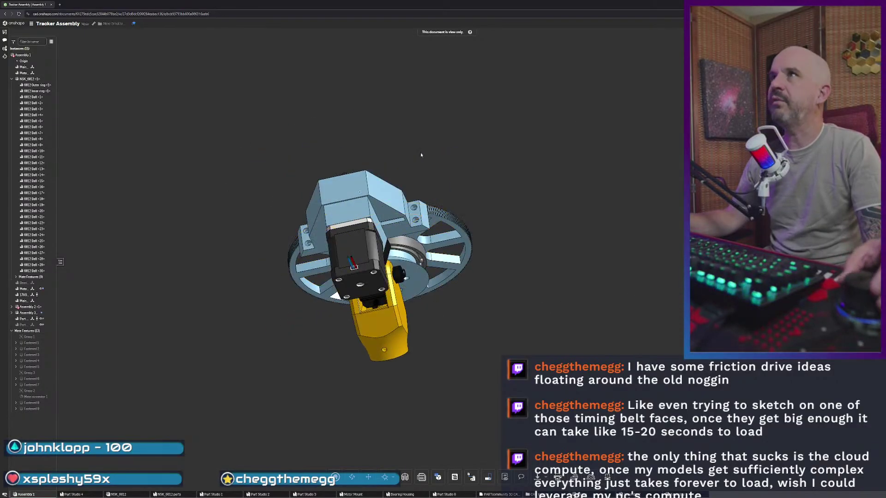
# - Examine the yellow base, the blue bracket and the toothed wheel up close from the side and front
pyautogui.press('Up')
pyautogui.press('Up')
pyautogui.press('Up')
pyautogui.scroll(3, 433, 187)
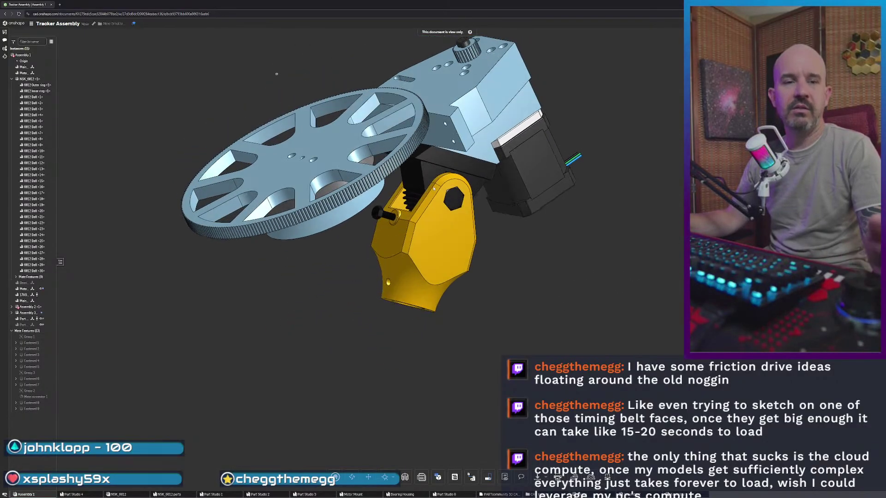
pyautogui.press('Left')
pyautogui.press('Left')
pyautogui.press('Left')
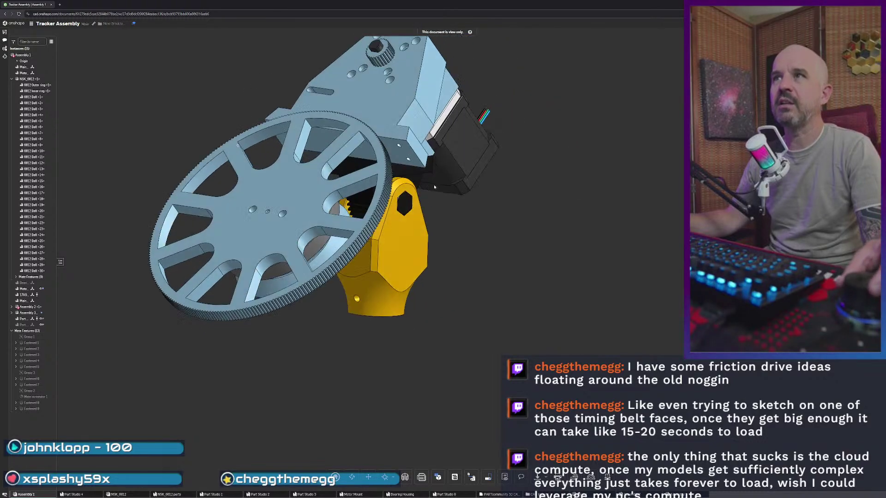
# - Restore the browser window from full screen, then move and resize it so the whole tracker assembly view clears the stream overlays
pyautogui.press('super+Down')
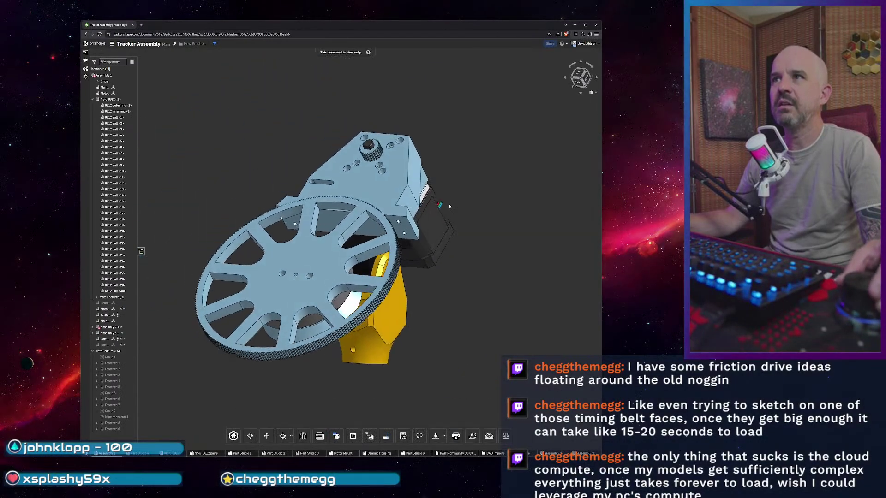
pyautogui.moveTo(490, 28); pyautogui.dragTo(412, 14)
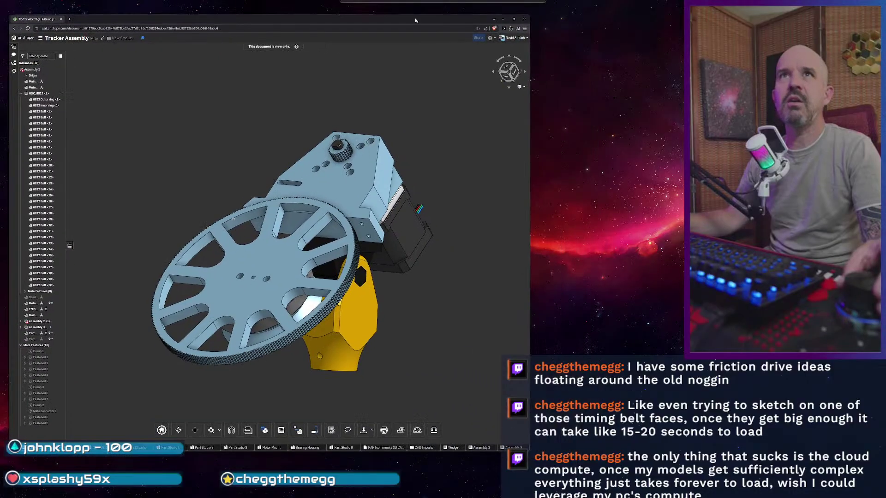
pyautogui.moveTo(524, 444); pyautogui.dragTo(605, 492)
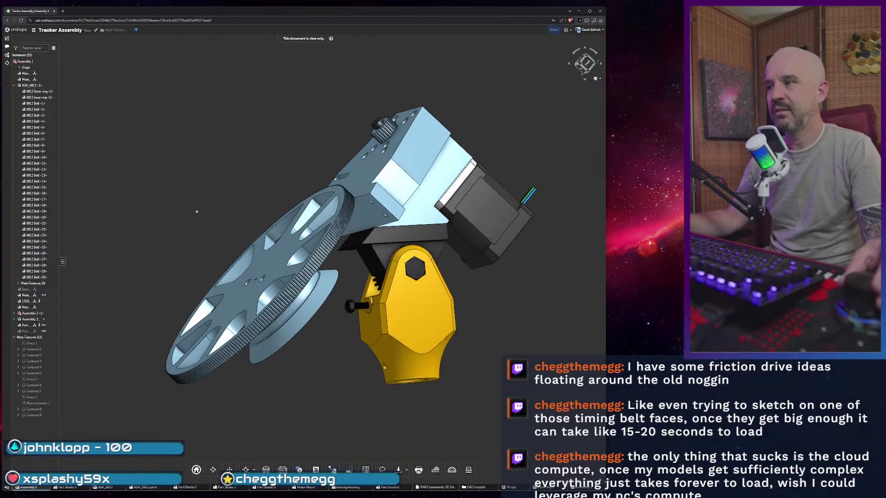
pyautogui.moveTo(606, 492); pyautogui.dragTo(567, 446)
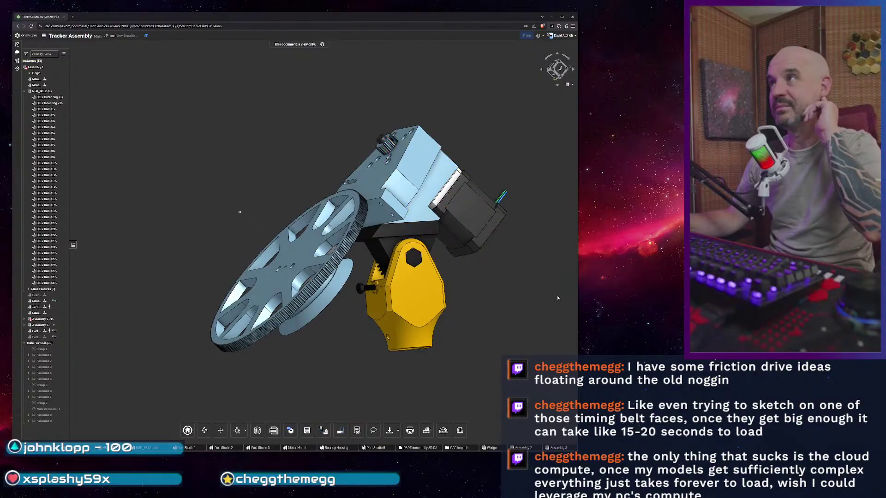
pyautogui.moveTo(557, 299); pyautogui.dragTo(418, 152)
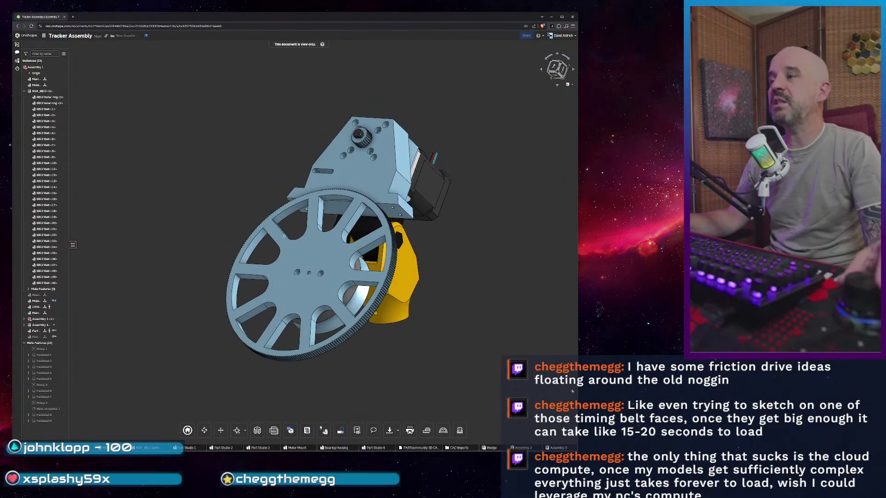
pyautogui.moveTo(578, 451); pyautogui.dragTo(528, 433)
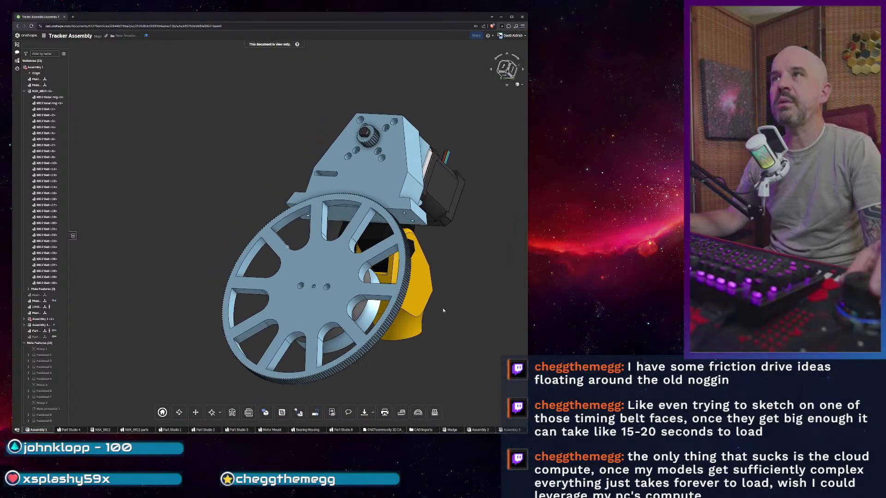
pyautogui.moveTo(271, 17); pyautogui.dragTo(298, 23)
# - Collapse the NSK_6812 bearing subassembly in the instance list, with the toothed wheel shown close up and nothing selected
pyautogui.moveTo(323, 217); pyautogui.dragTo(244, 189)
pyautogui.scroll(3, 244, 188)
pyautogui.press('f')
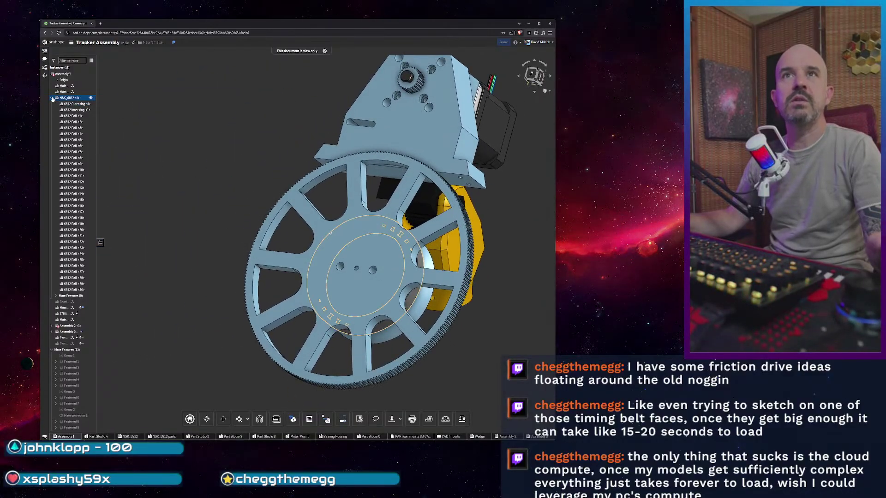
pyautogui.click(248, 146)
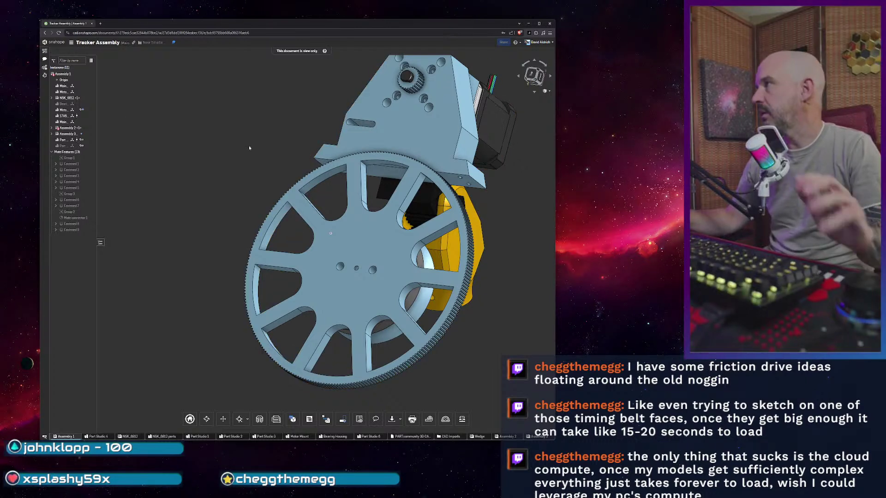